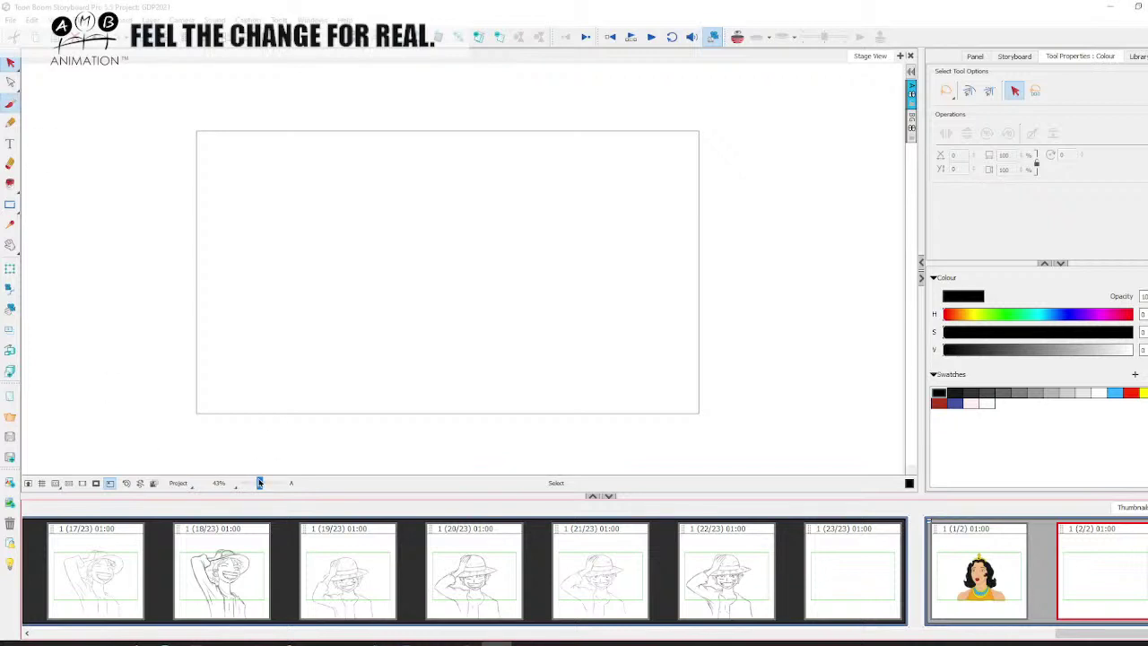
Set the brush to dark red at maximum size 12.4 and sketch a tall triangle in the left half of the frame.
drag(261, 480, 262, 480)
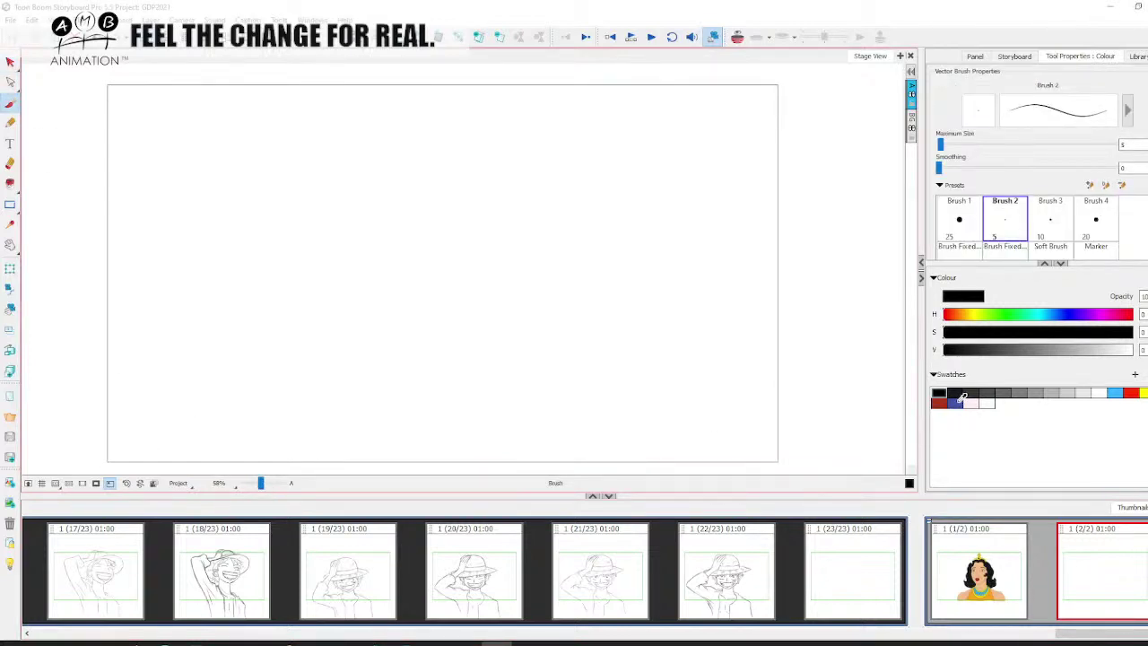
click(938, 402)
drag(940, 144, 943, 144)
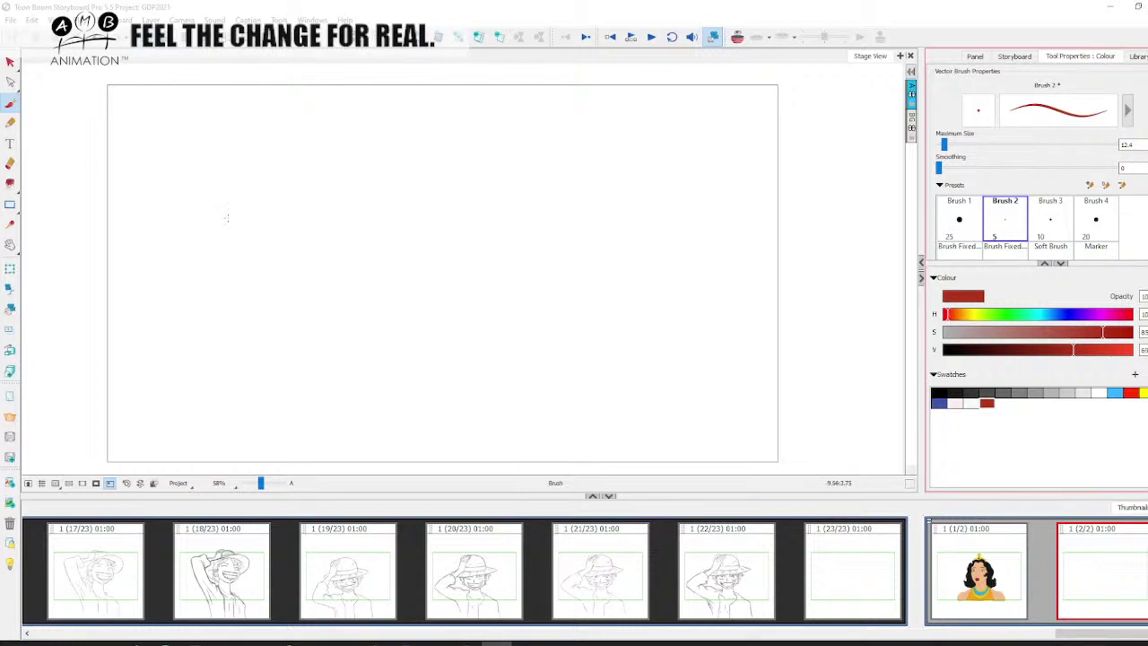
mouse_move(203, 324)
mouse_down()
mouse_move(344, 153)
mouse_move(392, 333)
mouse_up()
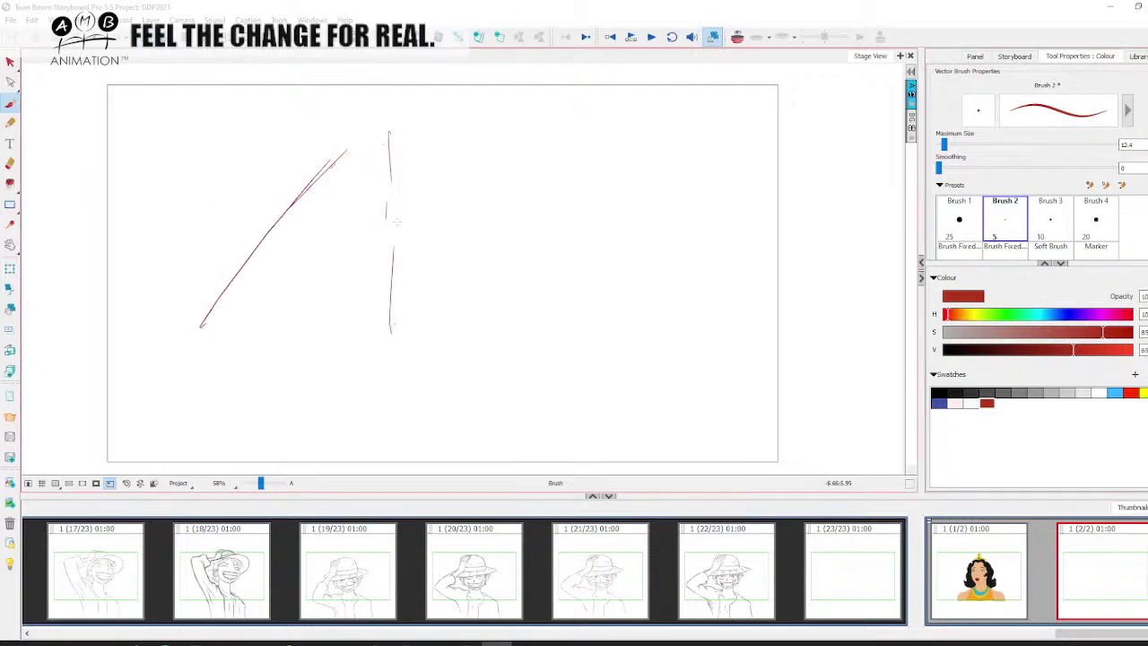
mouse_move(394, 147)
mouse_down()
mouse_move(405, 215)
mouse_move(404, 188)
mouse_move(414, 352)
mouse_up()
mouse_move(203, 292)
mouse_down()
mouse_move(379, 128)
mouse_move(163, 326)
mouse_up()
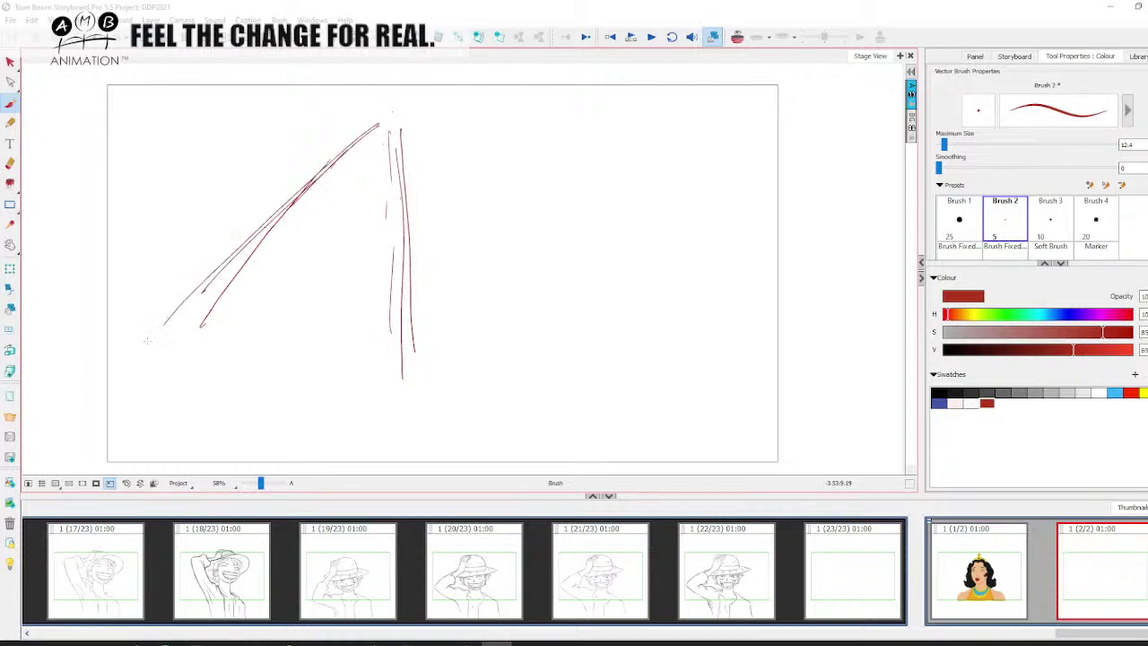
mouse_move(147, 368)
mouse_down()
mouse_move(418, 384)
mouse_move(309, 184)
mouse_move(395, 215)
mouse_move(406, 382)
mouse_up()
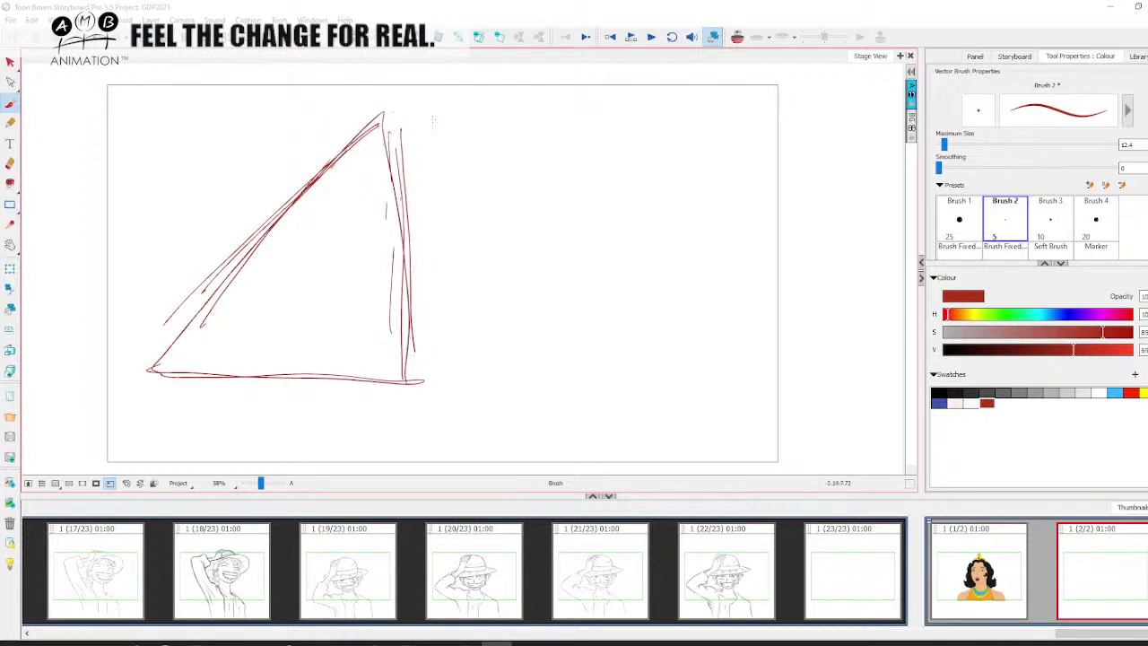
Sketch the pyramid's right slope down from the peak, extend the base line to meet it, and thicken the slope's lower end.
drag(392, 108, 544, 262)
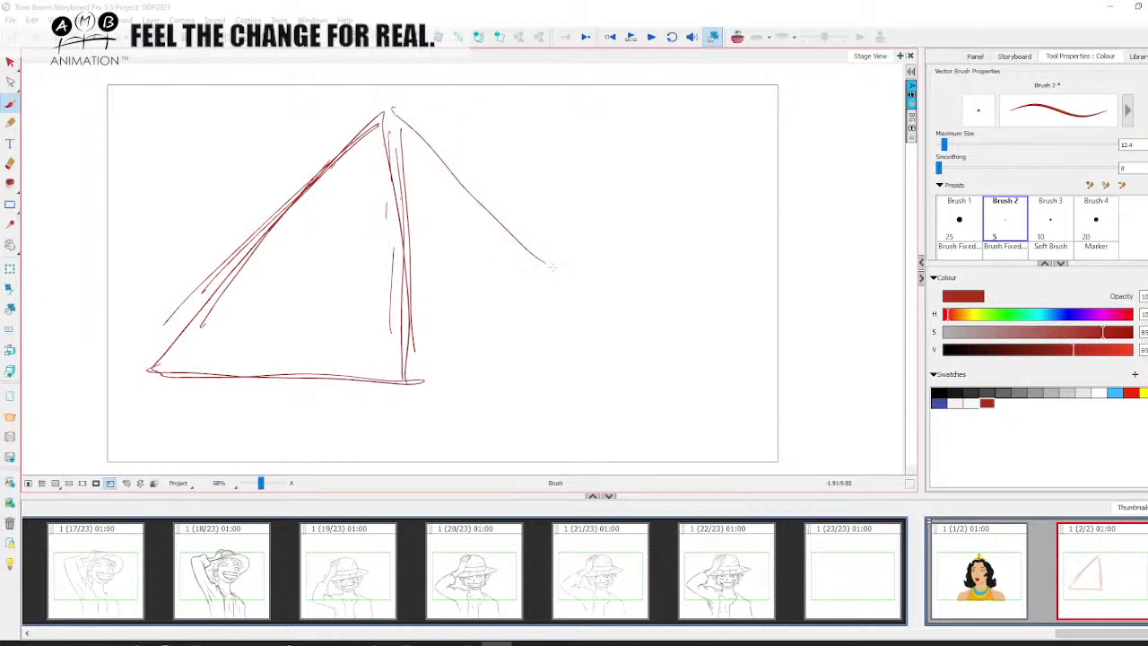
drag(504, 210, 589, 308)
mouse_move(208, 304)
mouse_down()
mouse_move(235, 347)
mouse_move(565, 345)
mouse_up()
drag(316, 368, 668, 372)
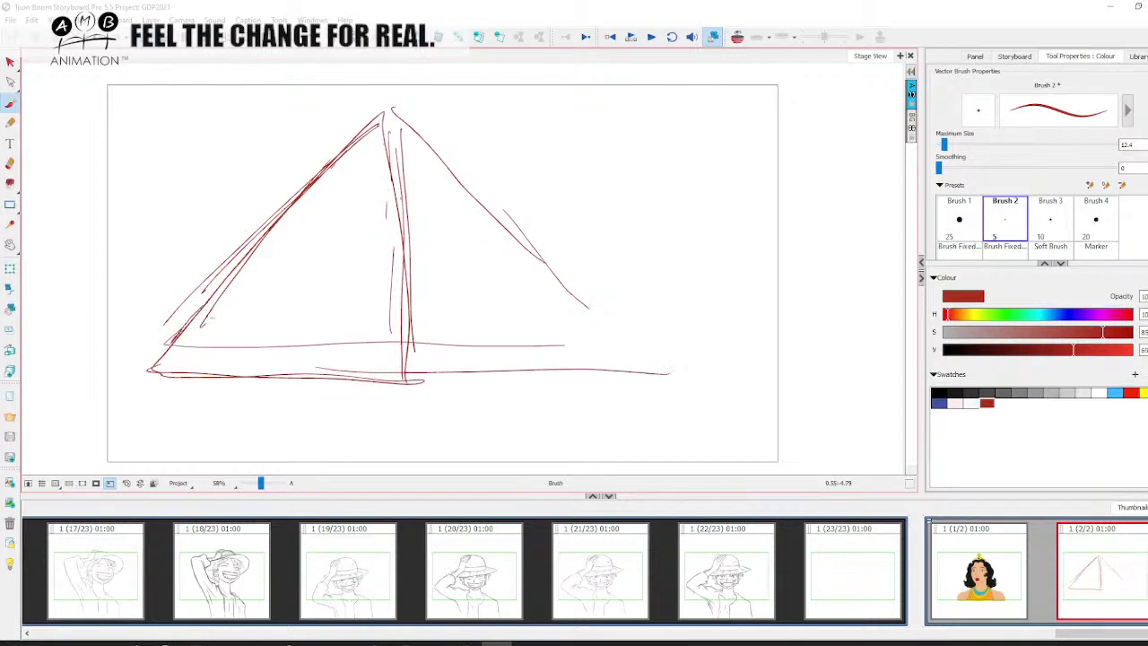
mouse_move(498, 246)
mouse_down()
mouse_move(641, 352)
mouse_move(518, 231)
mouse_move(638, 368)
mouse_up()
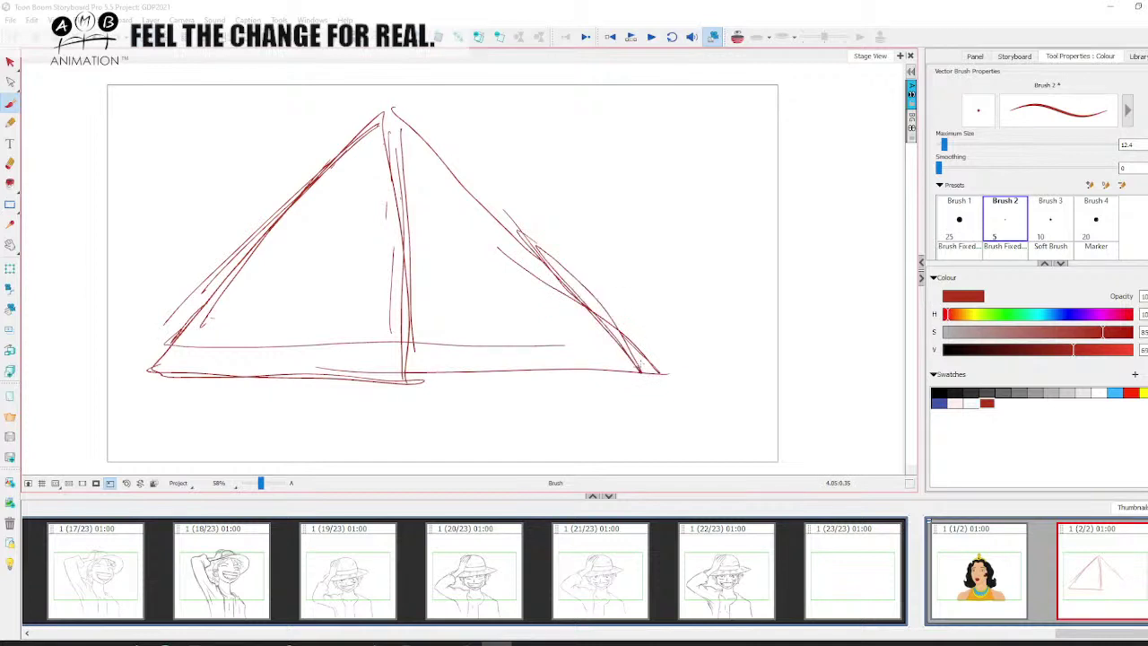
mouse_move(544, 251)
mouse_down()
mouse_move(620, 366)
mouse_move(595, 348)
mouse_up()
drag(559, 286, 604, 353)
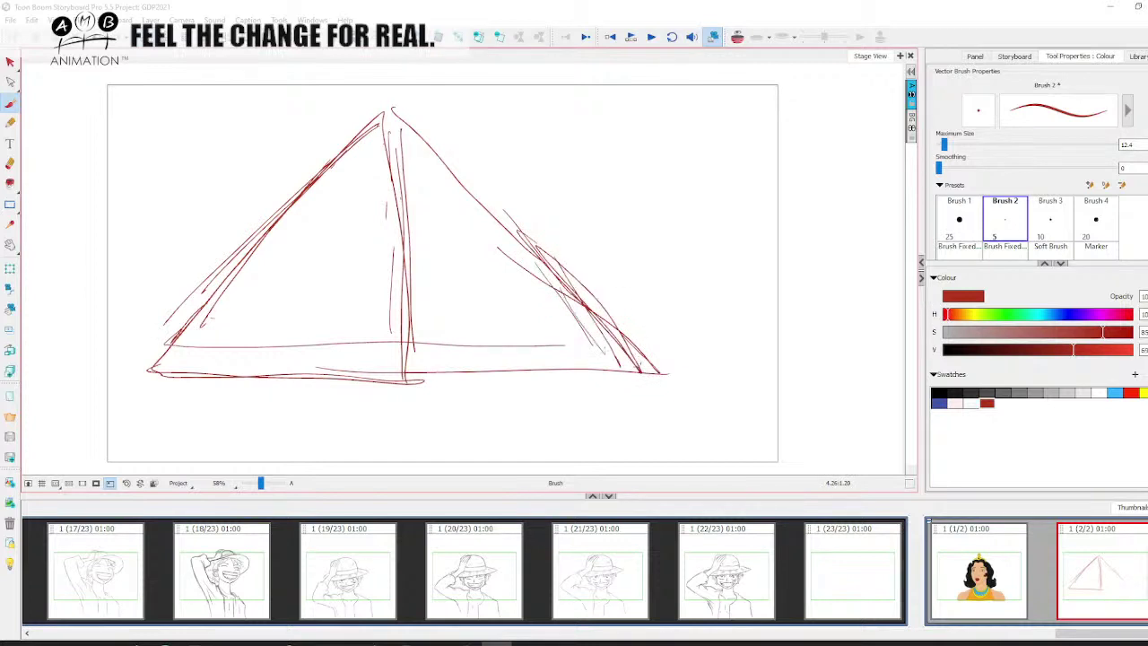
drag(553, 253, 622, 371)
Add a hatched side face extending from the pyramid's right slope, with a short slanted edge dropping from its outer corner.
drag(571, 277, 671, 407)
mouse_move(368, 200)
mouse_down()
mouse_move(525, 208)
mouse_move(495, 200)
mouse_move(821, 360)
mouse_move(611, 375)
mouse_up()
mouse_move(527, 257)
mouse_down()
mouse_move(593, 245)
mouse_move(619, 258)
mouse_up()
drag(565, 289, 636, 271)
mouse_move(581, 303)
mouse_down()
mouse_move(667, 281)
mouse_move(677, 299)
mouse_up()
mouse_move(606, 333)
mouse_down()
mouse_move(712, 308)
mouse_move(740, 325)
mouse_up()
drag(656, 360, 776, 339)
drag(692, 371, 800, 355)
mouse_move(698, 378)
mouse_down()
mouse_move(836, 360)
mouse_move(802, 422)
mouse_up()
mouse_move(835, 371)
mouse_down()
mouse_move(810, 467)
mouse_move(818, 443)
mouse_up()
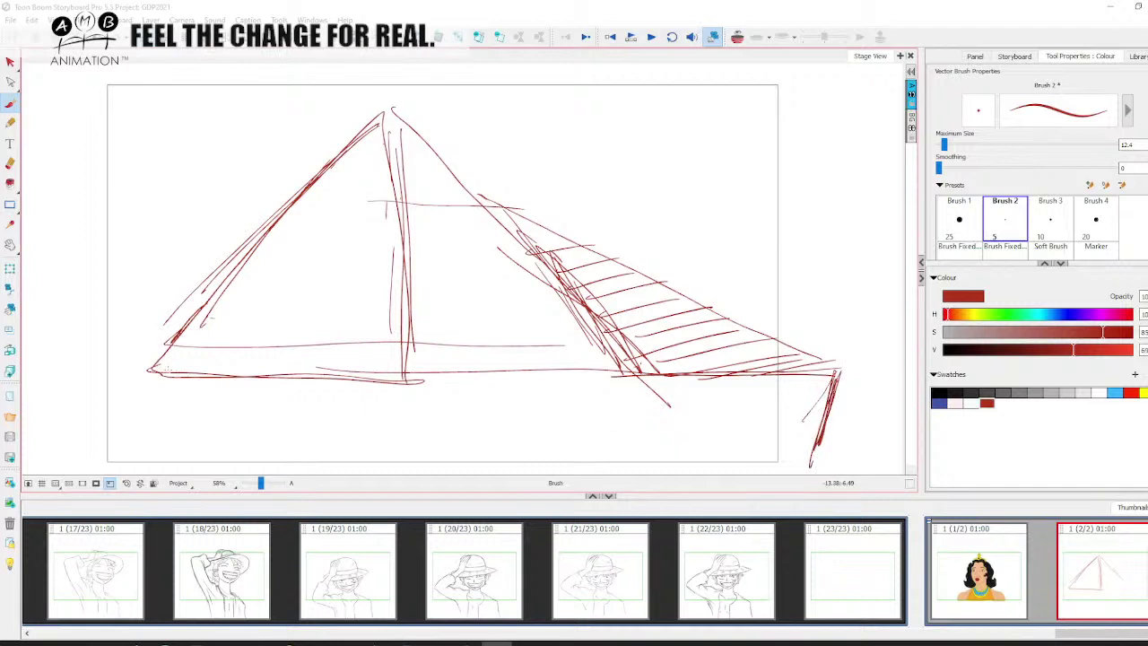
Sketch a hatched wedge below the base line at the pyramid's left corner.
drag(300, 389, 325, 419)
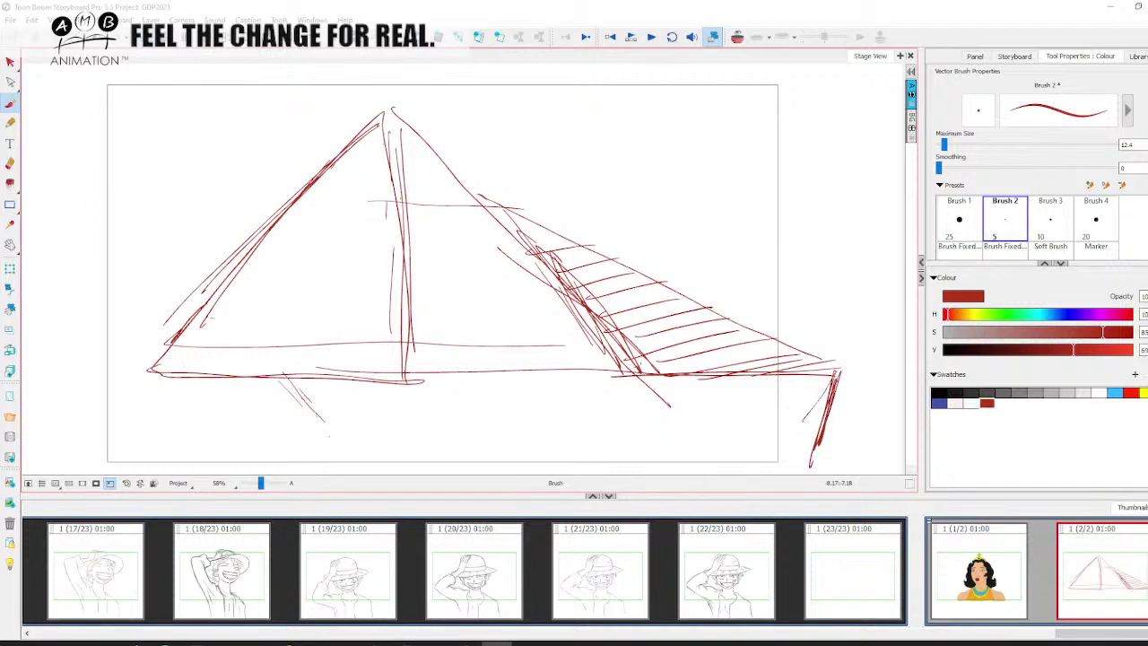
drag(264, 377, 325, 466)
drag(226, 369, 169, 427)
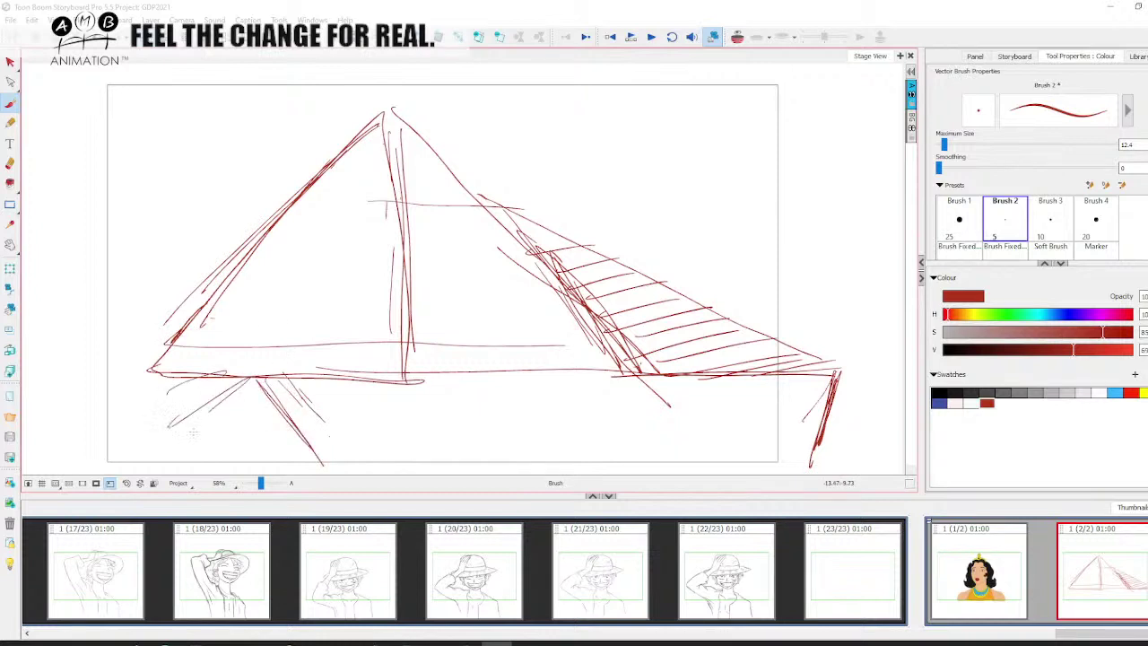
mouse_move(186, 387)
mouse_down()
mouse_move(296, 461)
mouse_move(281, 449)
mouse_up()
mouse_move(151, 371)
mouse_down()
mouse_move(305, 473)
mouse_move(283, 471)
mouse_up()
mouse_move(189, 396)
mouse_down()
mouse_move(260, 438)
mouse_move(321, 432)
mouse_up()
drag(150, 379, 305, 475)
drag(246, 384, 318, 473)
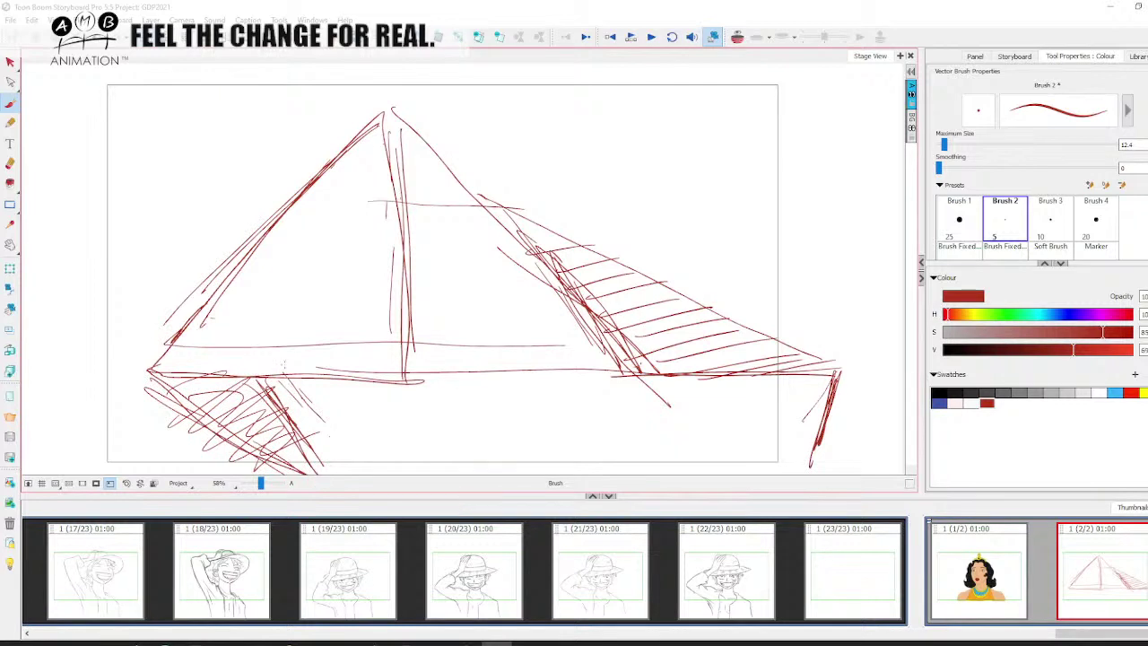
Reinforce the pyramid's base line and both slopes with repeated strokes, closing the peak.
drag(221, 382, 602, 377)
drag(266, 375, 743, 368)
drag(606, 371, 688, 368)
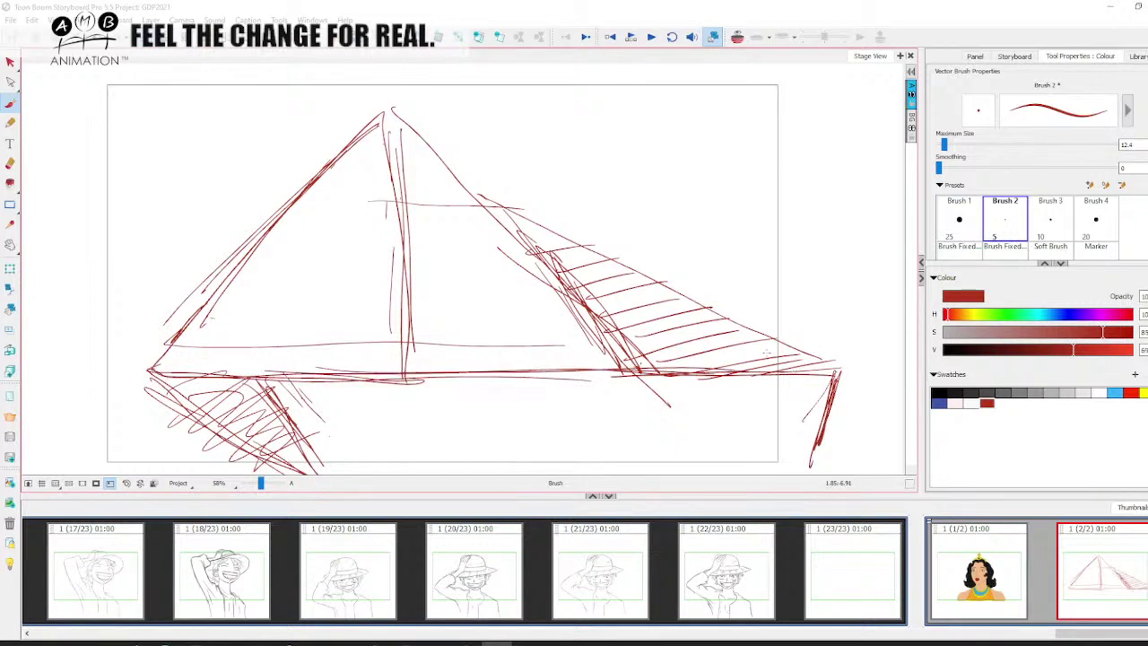
drag(393, 116, 617, 366)
drag(454, 183, 655, 378)
drag(449, 169, 581, 302)
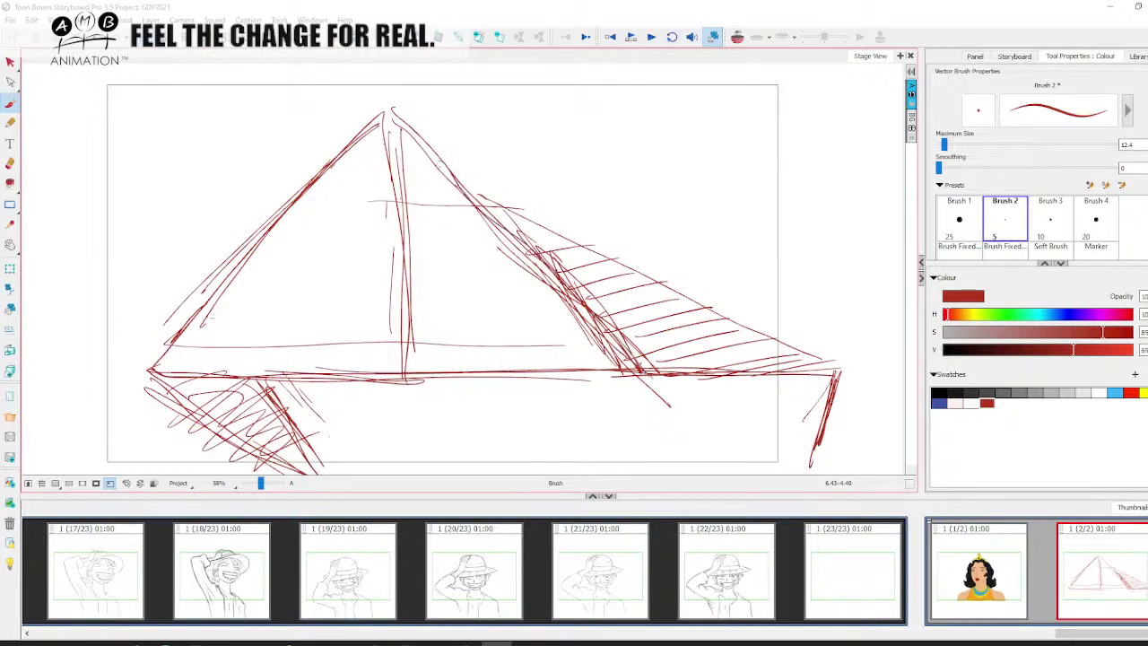
mouse_move(389, 104)
mouse_down()
mouse_move(509, 238)
mouse_move(172, 324)
mouse_up()
mouse_move(310, 189)
mouse_down()
mouse_move(152, 364)
mouse_move(369, 116)
mouse_move(581, 337)
mouse_up()
drag(455, 169, 657, 371)
mouse_move(377, 374)
mouse_down()
mouse_move(262, 375)
mouse_move(606, 380)
mouse_up()
drag(516, 375, 832, 370)
Close the block under the pyramid with a long bottom edge and thicken the hatching on the two shaded sides.
mouse_move(717, 377)
mouse_down()
mouse_move(851, 373)
mouse_move(798, 463)
mouse_up()
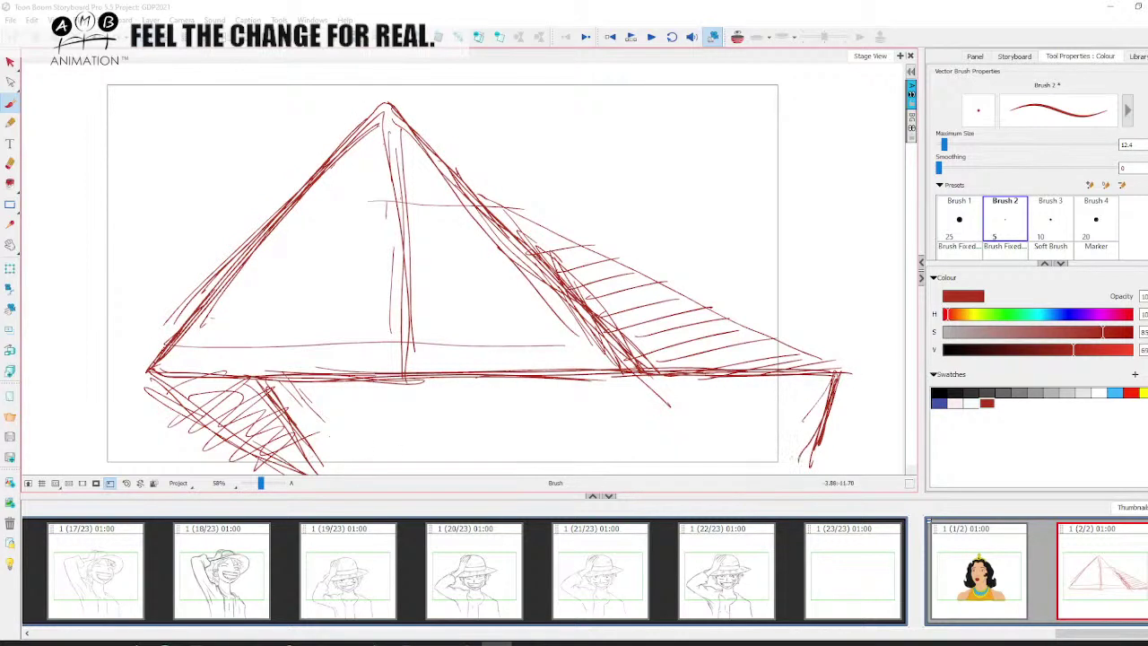
drag(254, 463, 811, 459)
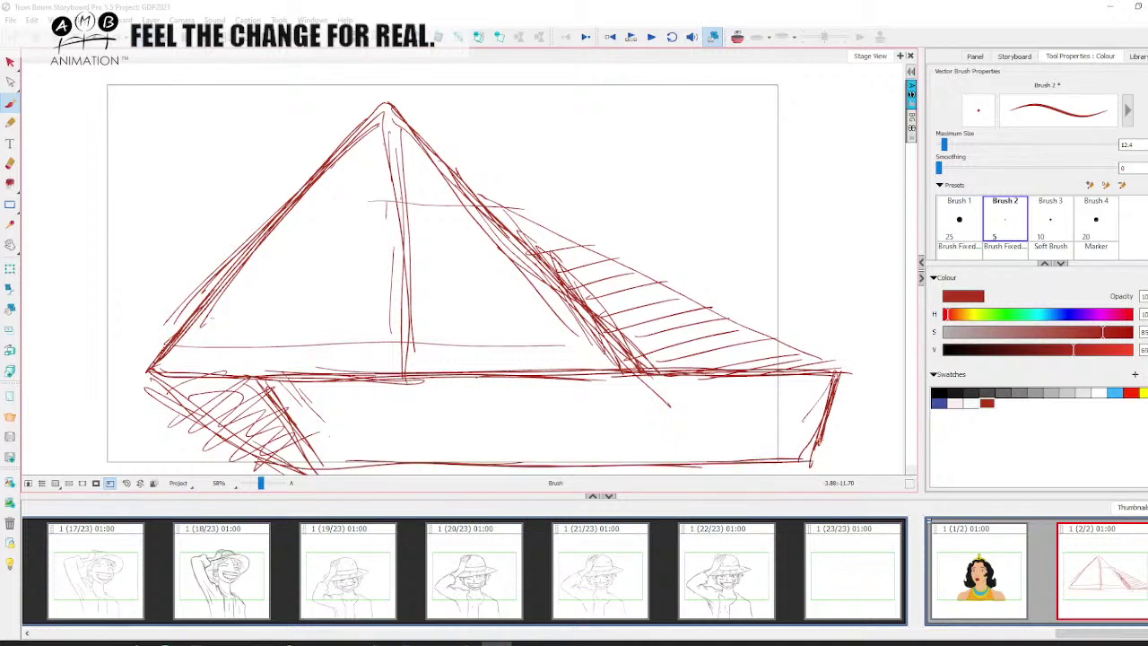
drag(258, 374, 782, 374)
mouse_move(495, 215)
mouse_down()
mouse_move(727, 345)
mouse_move(829, 367)
mouse_up()
mouse_move(175, 384)
mouse_down()
mouse_move(260, 422)
mouse_move(321, 471)
mouse_move(224, 392)
mouse_move(148, 378)
mouse_move(304, 466)
mouse_up()
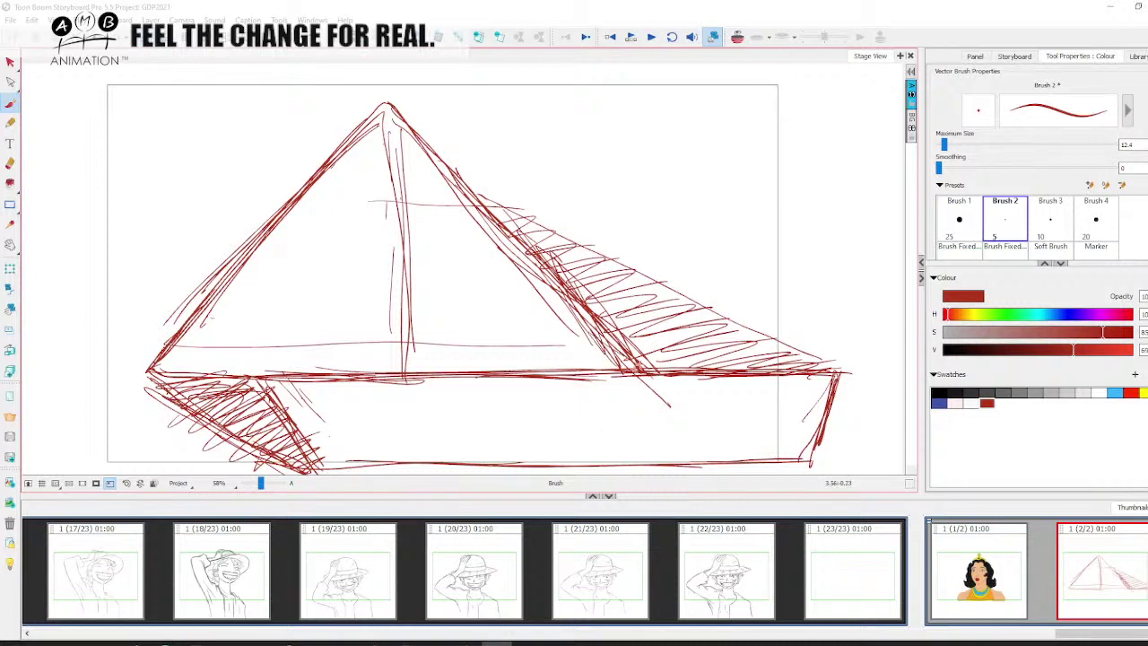
Select all strokes of the sketch, recolour them light grey, and clear the selection.
drag(261, 483, 259, 483)
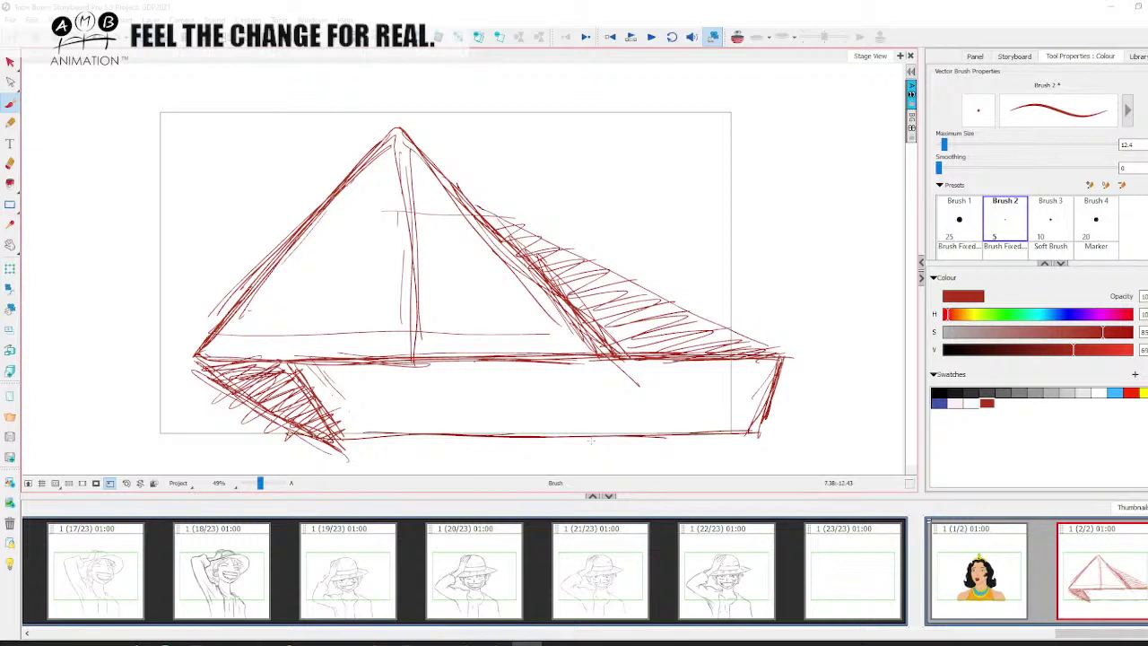
click(10, 61)
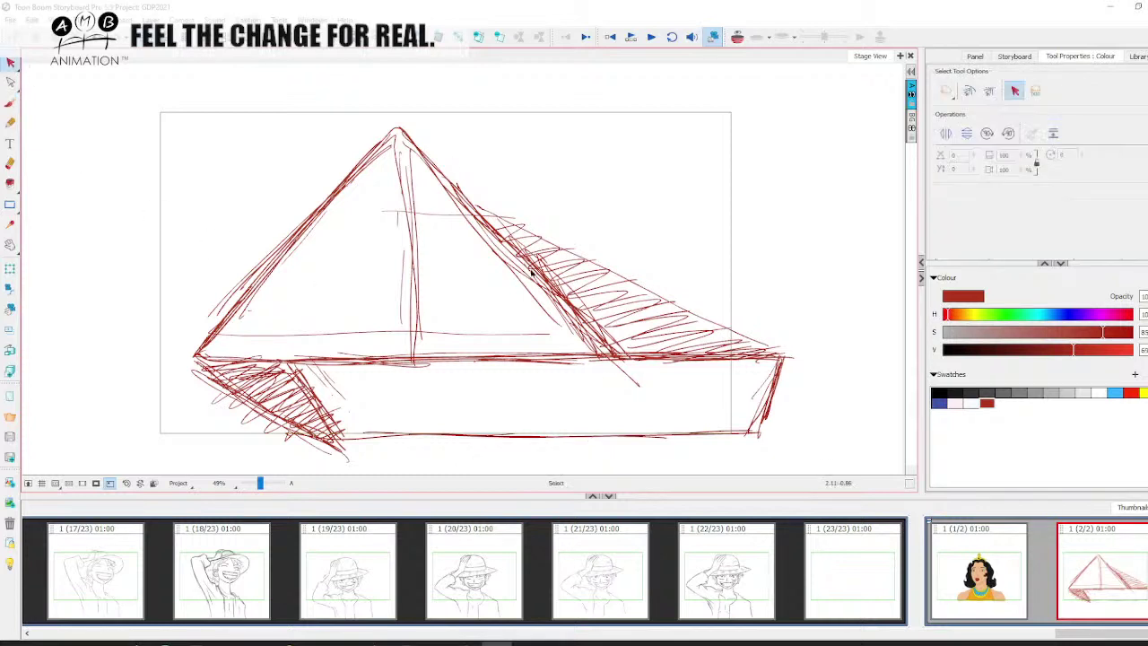
key(ctrl+a)
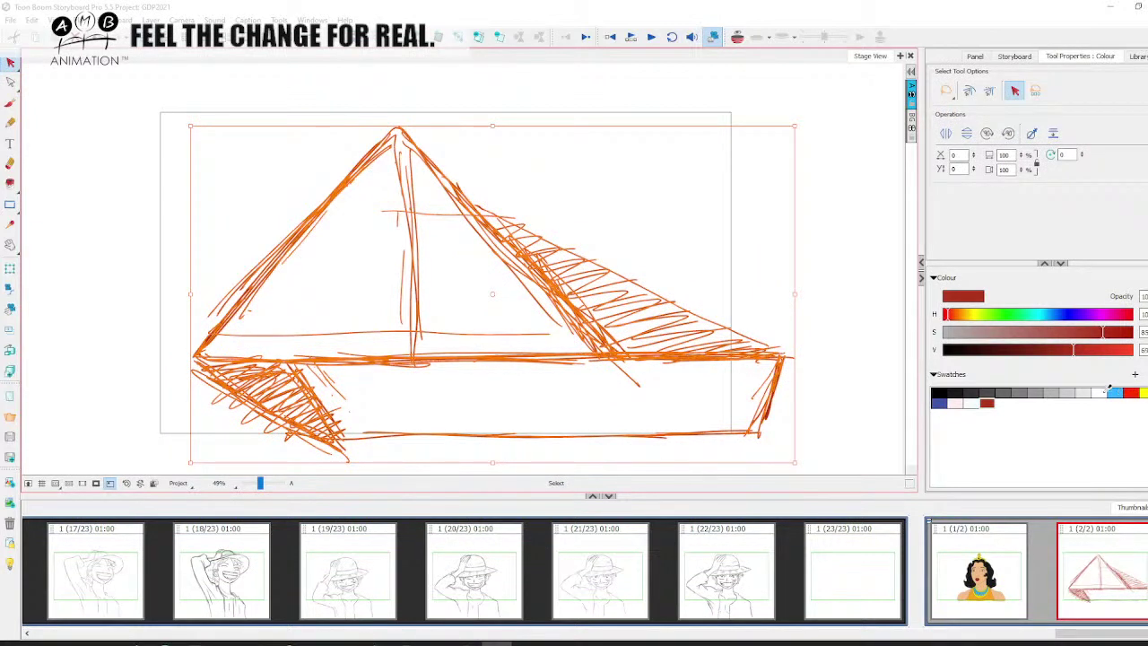
click(1082, 389)
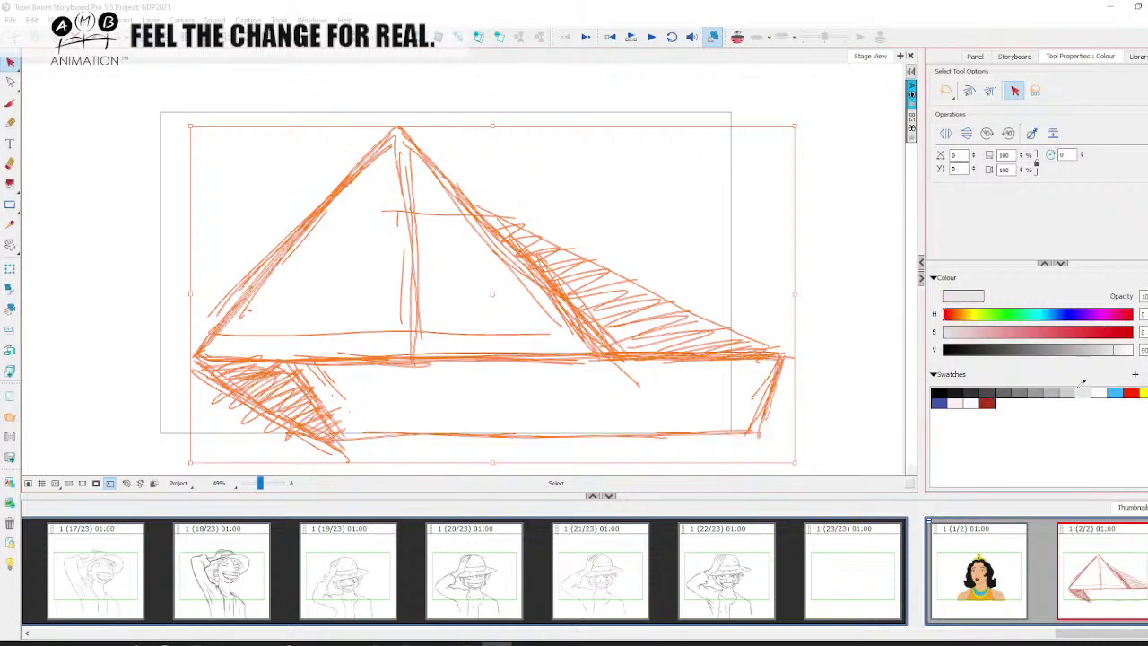
click(99, 334)
With the dark red brush, draw a jagged outline over the grey guide from the peak down the upper left slope.
click(11, 103)
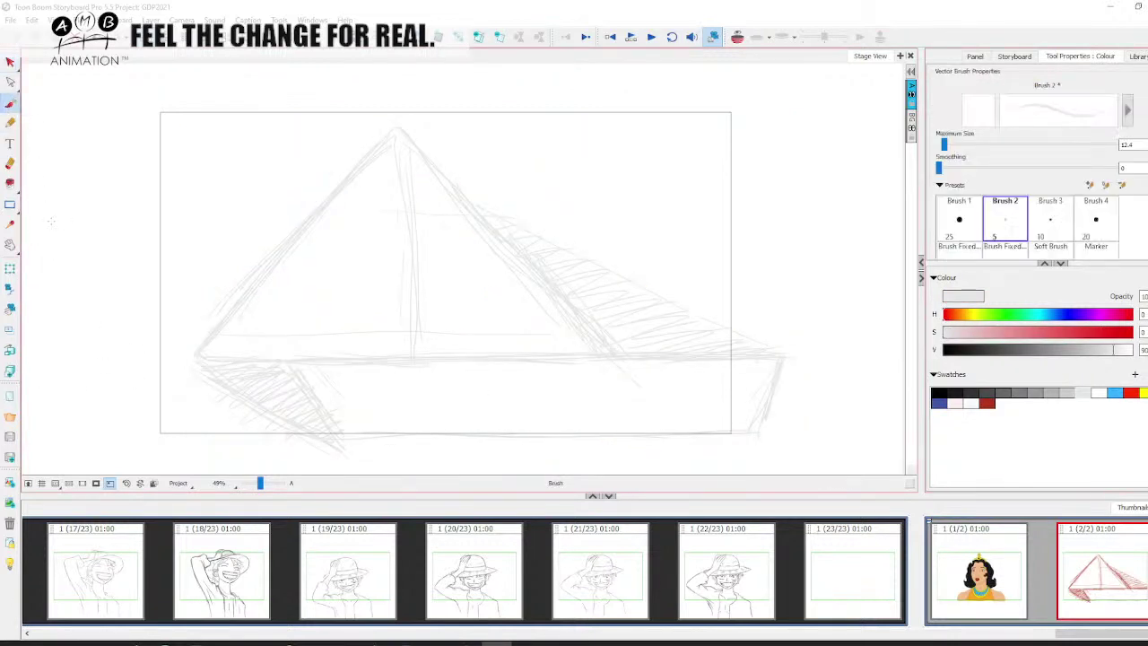
click(987, 402)
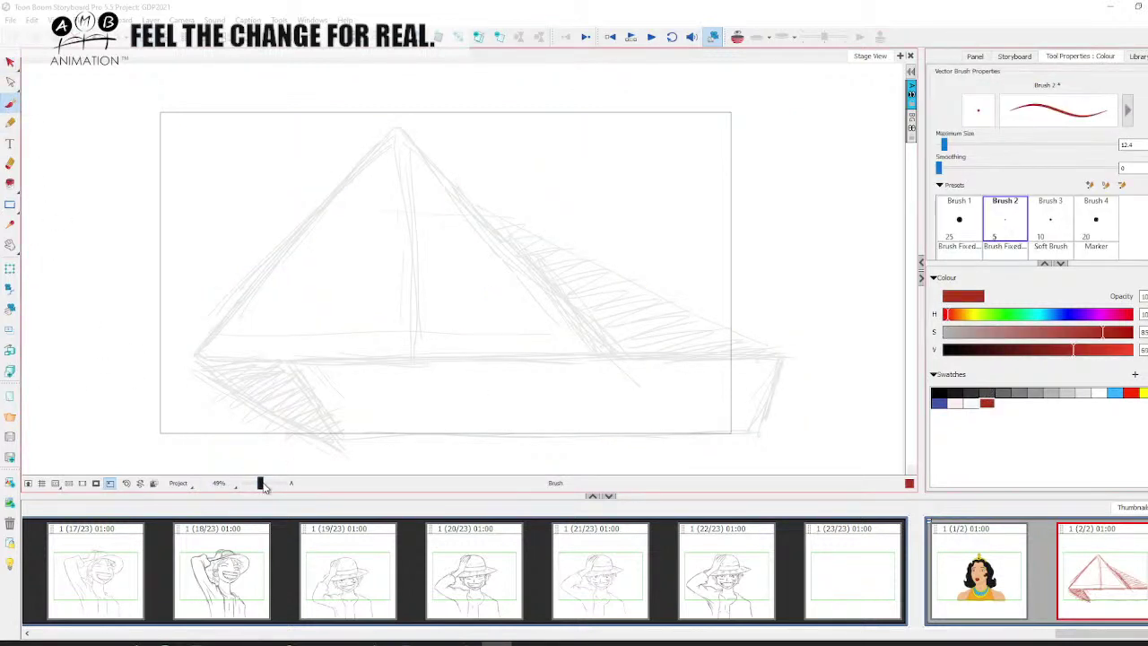
drag(262, 483, 265, 479)
scroll(262, 485, up, 1)
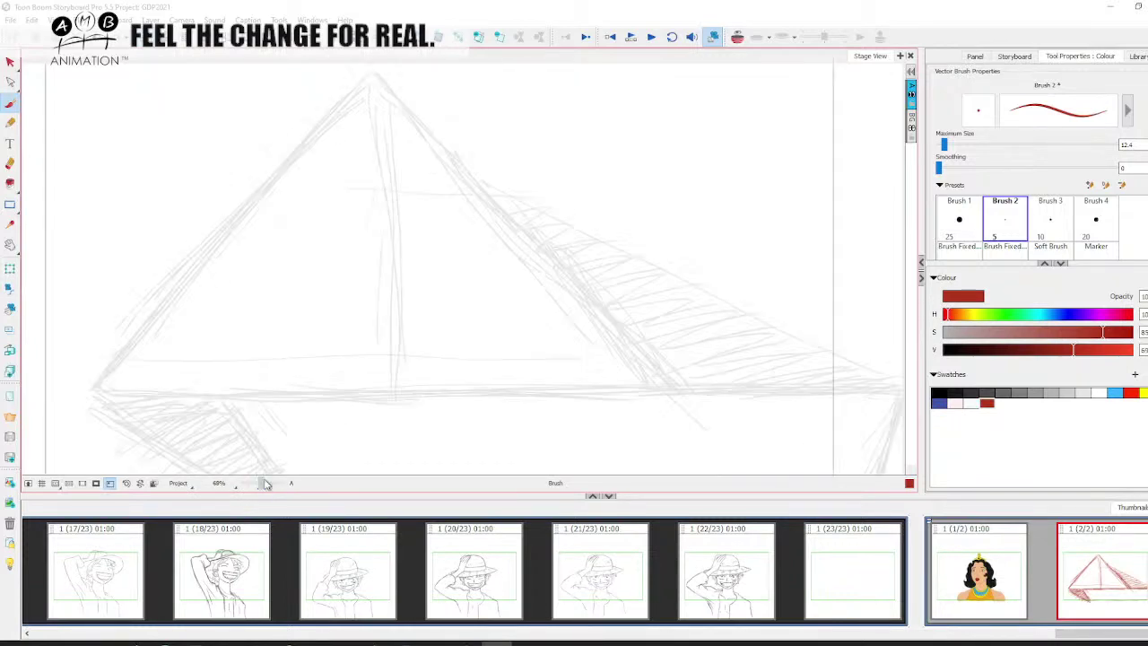
scroll(262, 484, up, 1)
scroll(262, 484, down, 3)
scroll(262, 484, up, 1)
scroll(262, 484, down, 1)
scroll(262, 484, down, 1)
key(space)
drag(501, 321, 471, 319)
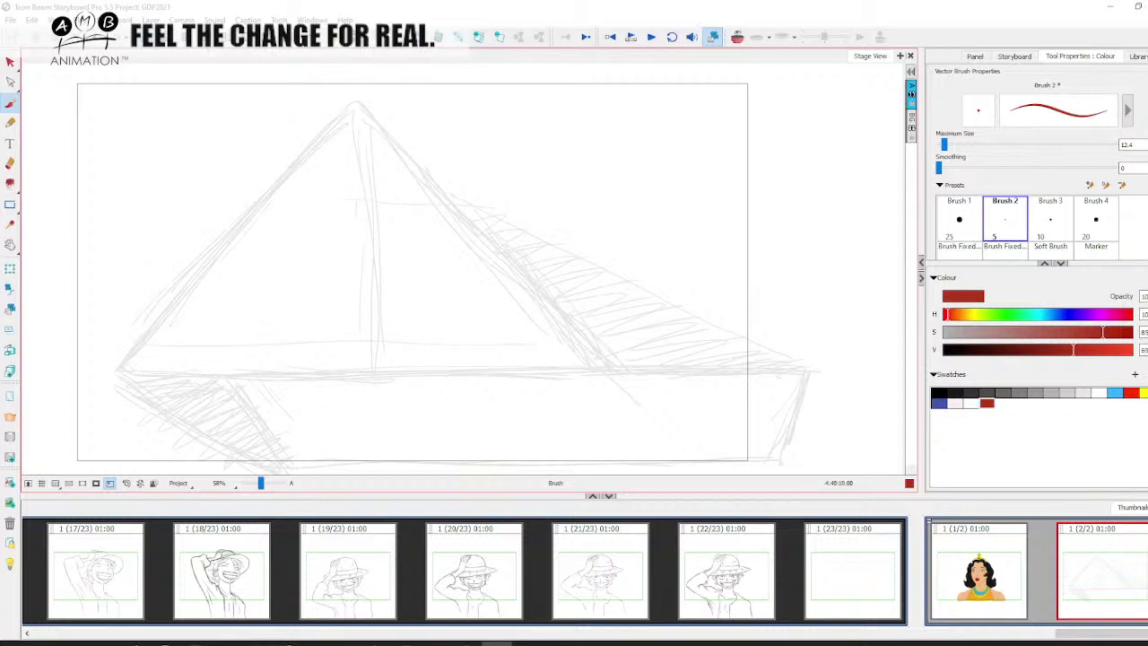
mouse_move(350, 111)
mouse_down()
mouse_move(347, 139)
mouse_move(289, 175)
mouse_up()
mouse_move(312, 180)
mouse_down()
mouse_move(321, 184)
mouse_move(296, 188)
mouse_up()
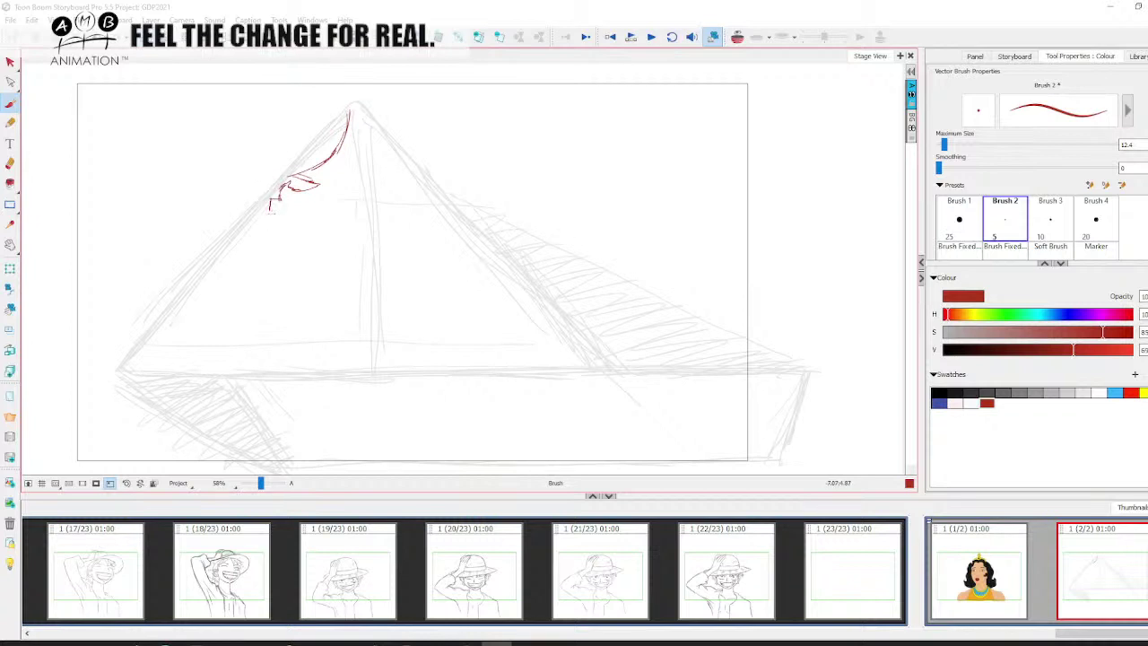
mouse_move(271, 203)
mouse_down()
mouse_move(208, 216)
mouse_move(225, 256)
mouse_up()
Outline the peak's right slope down to a pointed overhang, with an undercut and a short ledge below it.
mouse_move(344, 142)
mouse_down()
mouse_move(353, 87)
mouse_move(408, 160)
mouse_move(394, 176)
mouse_move(411, 163)
mouse_move(409, 182)
mouse_move(427, 182)
mouse_up()
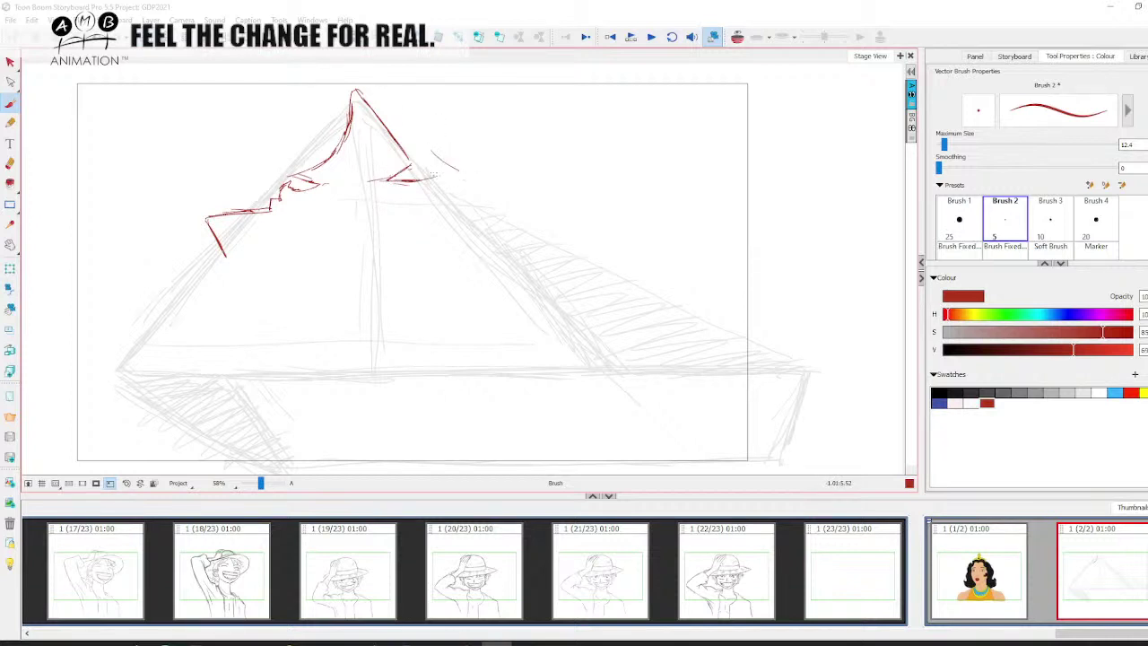
mouse_move(358, 90)
mouse_down()
mouse_move(462, 170)
mouse_move(462, 183)
mouse_move(444, 173)
mouse_move(424, 192)
mouse_move(439, 187)
mouse_move(391, 185)
mouse_up()
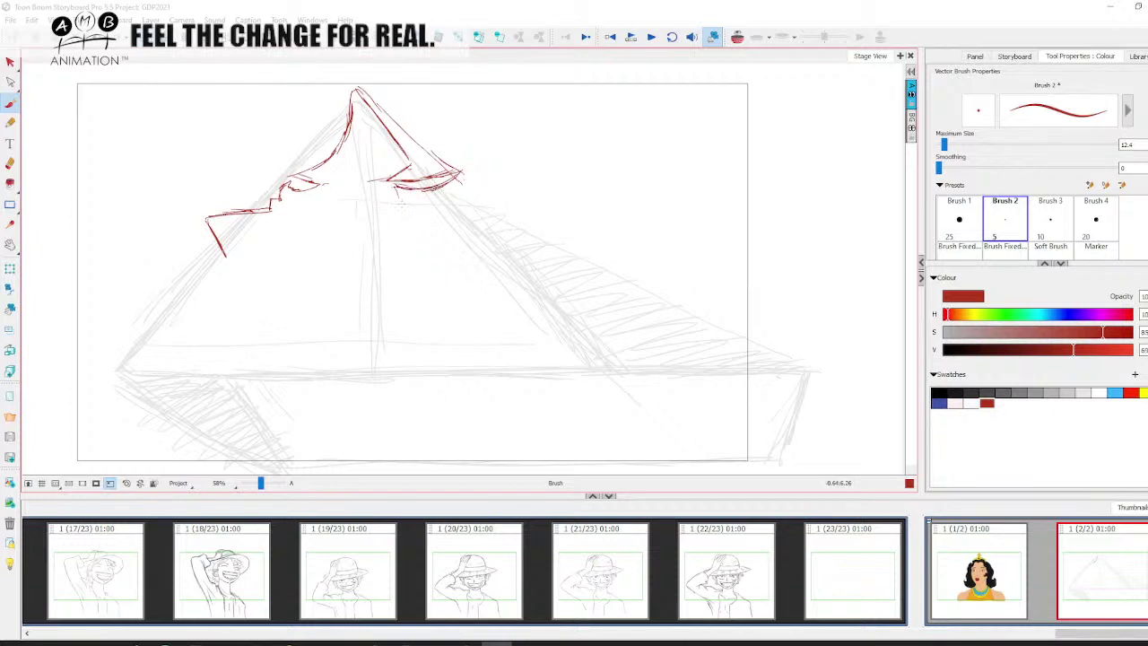
drag(400, 196, 417, 220)
drag(360, 213, 434, 225)
Draw a line across below the peak and a jagged, hatched vertical edge down from its right end to small stepped notches.
mouse_move(268, 199)
mouse_down()
mouse_move(442, 223)
mouse_move(421, 249)
mouse_move(429, 266)
mouse_move(423, 236)
mouse_up()
mouse_move(431, 243)
mouse_down()
mouse_move(422, 257)
mouse_move(432, 261)
mouse_up()
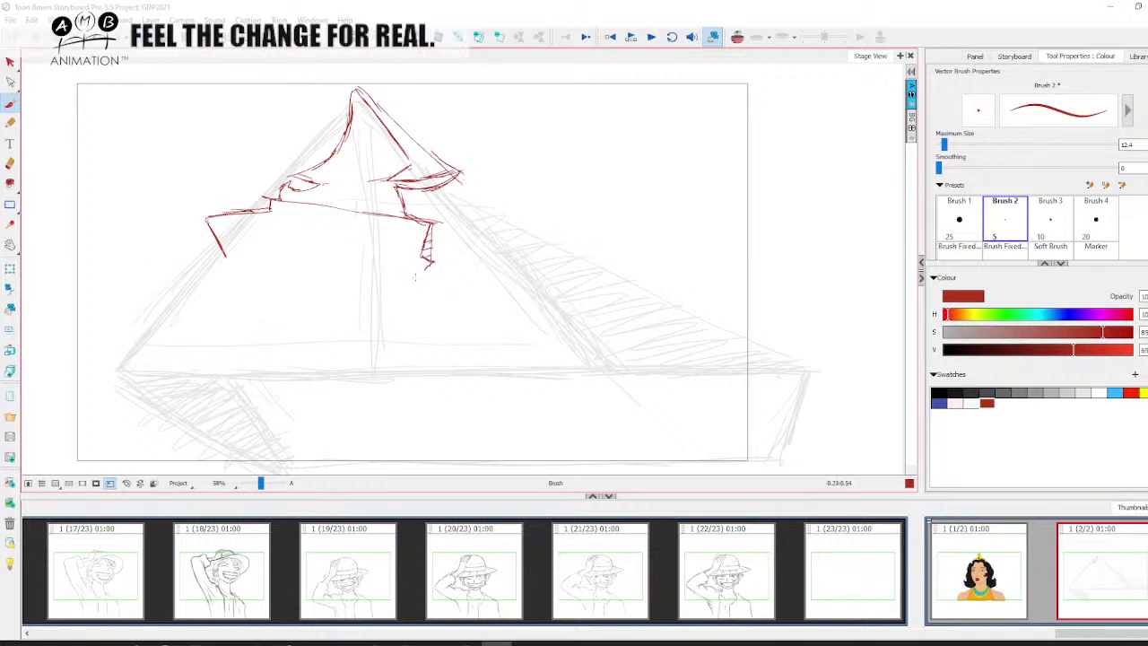
drag(432, 218, 434, 305)
drag(430, 264, 436, 306)
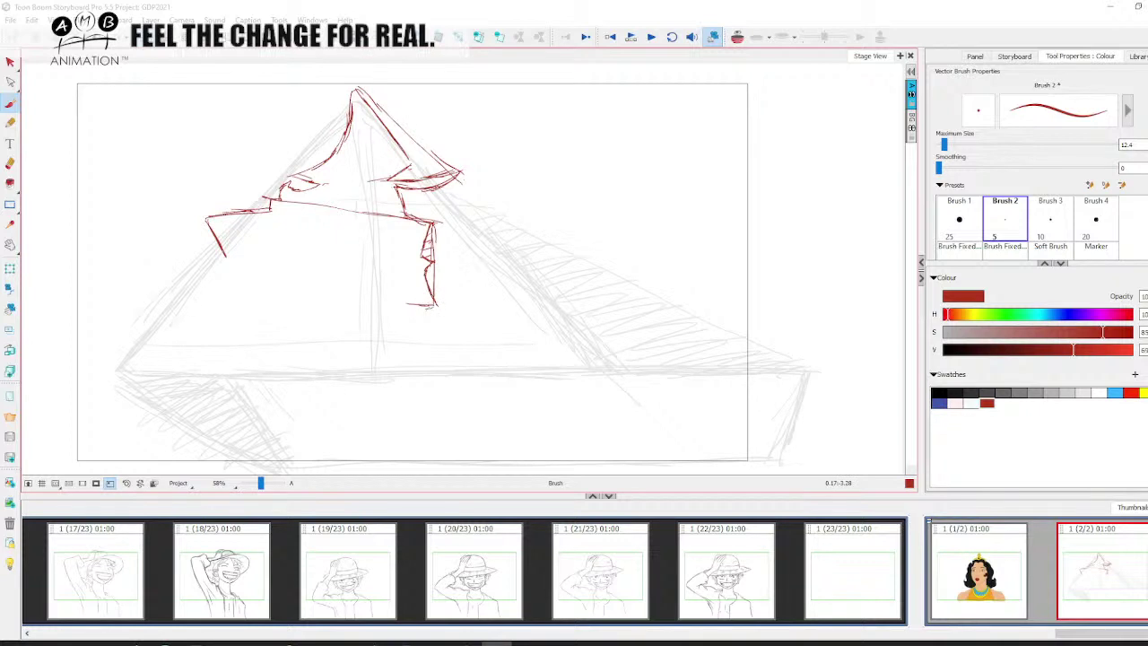
mouse_move(428, 266)
mouse_down()
mouse_move(435, 299)
mouse_move(401, 302)
mouse_up()
drag(404, 308, 420, 319)
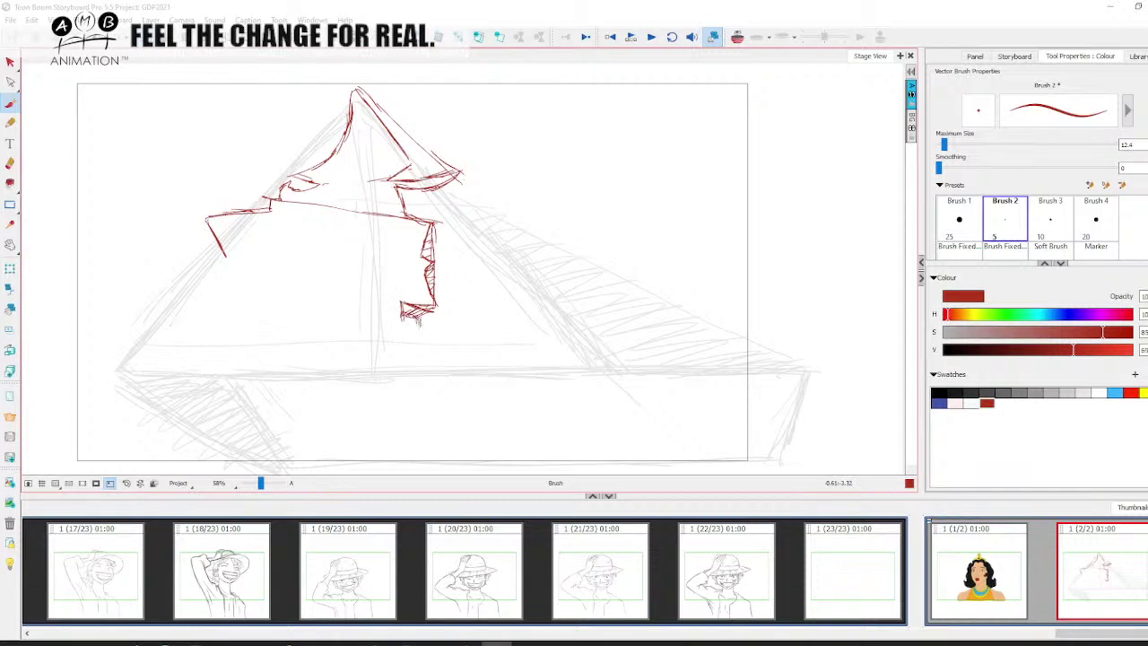
mouse_move(418, 327)
mouse_down()
mouse_move(448, 323)
mouse_move(446, 335)
mouse_up()
Hatch the underside of the peak's overhang, add shading at its left edge, and extend the stepped notches below the hatched wall.
drag(390, 179, 413, 166)
drag(393, 180, 415, 171)
drag(291, 180, 311, 184)
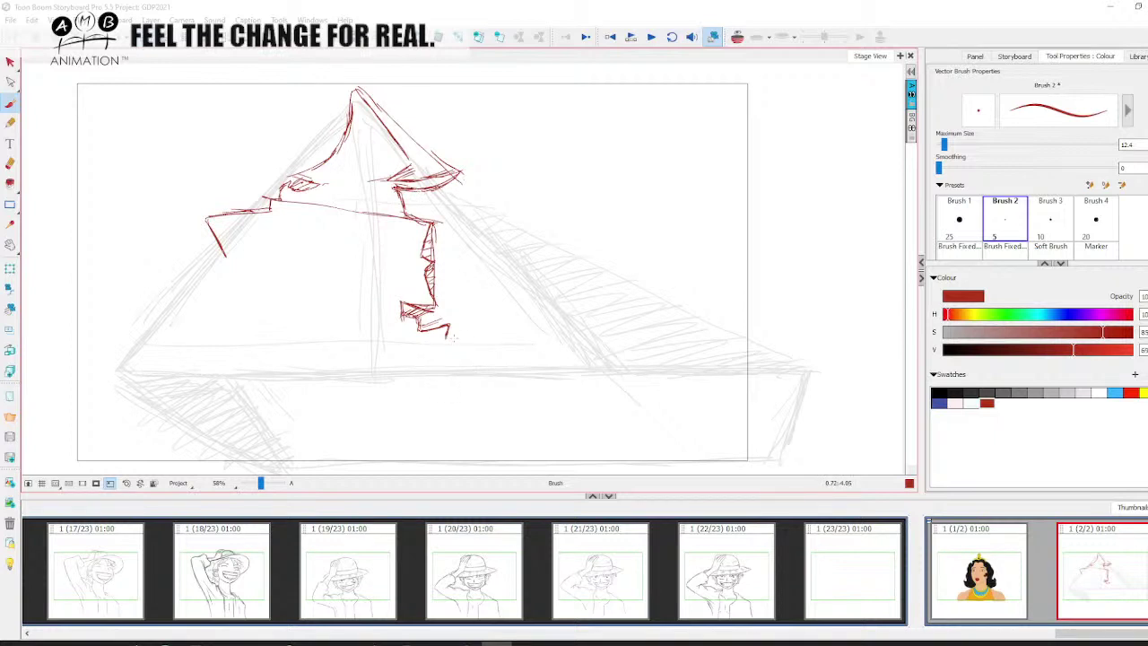
mouse_move(448, 337)
mouse_down()
mouse_move(465, 337)
mouse_move(458, 328)
mouse_move(452, 337)
mouse_up()
Draw a second wall edge up from the notches, cap it with a thin ledge extending right, and hatch the gap beside it.
mouse_move(467, 224)
mouse_down()
mouse_move(461, 323)
mouse_move(494, 217)
mouse_move(529, 217)
mouse_up()
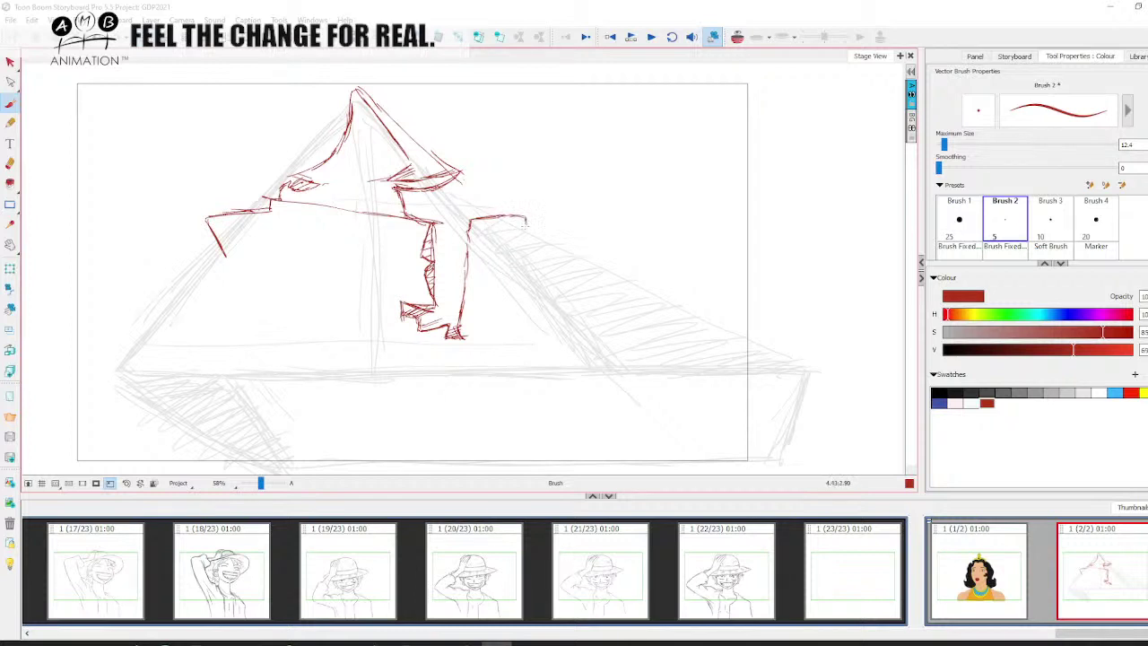
drag(472, 230, 524, 225)
drag(525, 224, 557, 225)
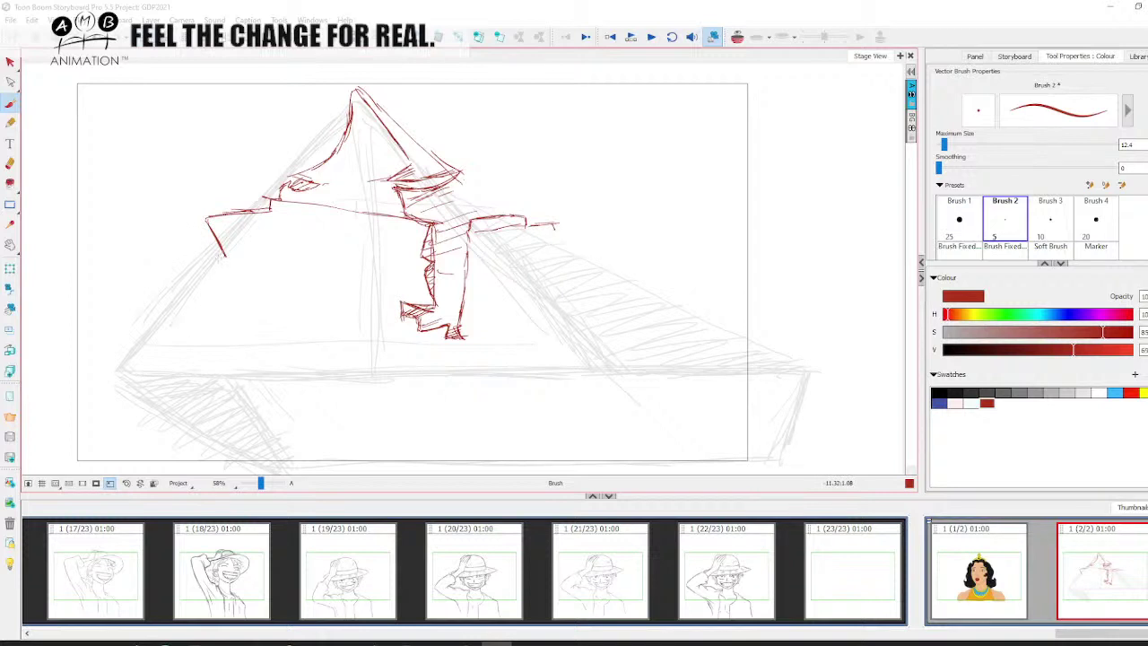
Outline the left slope with a hatched undercut down to the guide's left corner, and curve the line in beneath it.
mouse_move(223, 258)
mouse_down()
mouse_move(201, 252)
mouse_move(223, 258)
mouse_move(182, 288)
mouse_move(199, 234)
mouse_move(219, 258)
mouse_move(205, 251)
mouse_up()
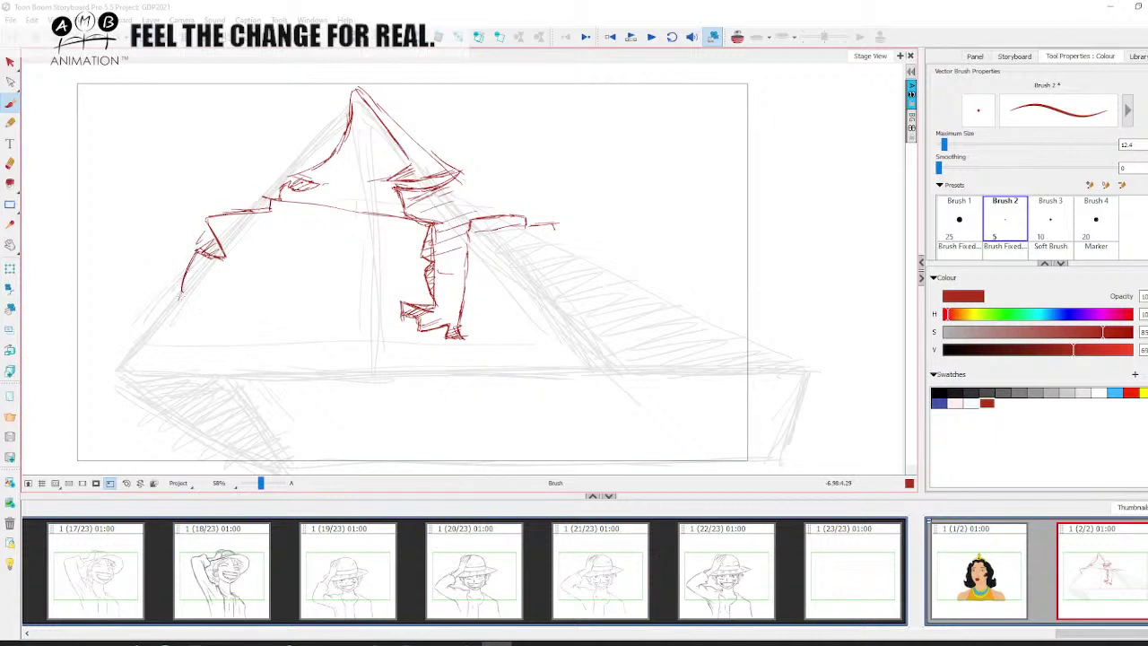
mouse_move(191, 288)
mouse_down()
mouse_move(119, 343)
mouse_move(117, 364)
mouse_up()
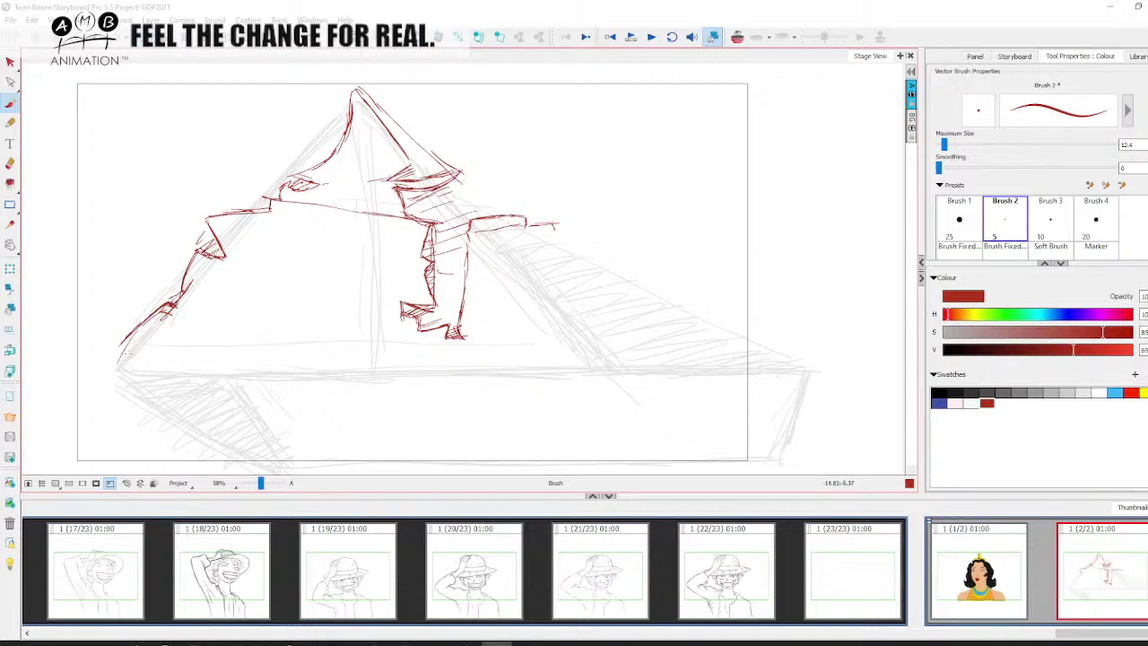
mouse_move(139, 326)
mouse_down()
mouse_move(112, 371)
mouse_move(148, 410)
mouse_up()
drag(115, 372, 166, 418)
drag(131, 398, 179, 424)
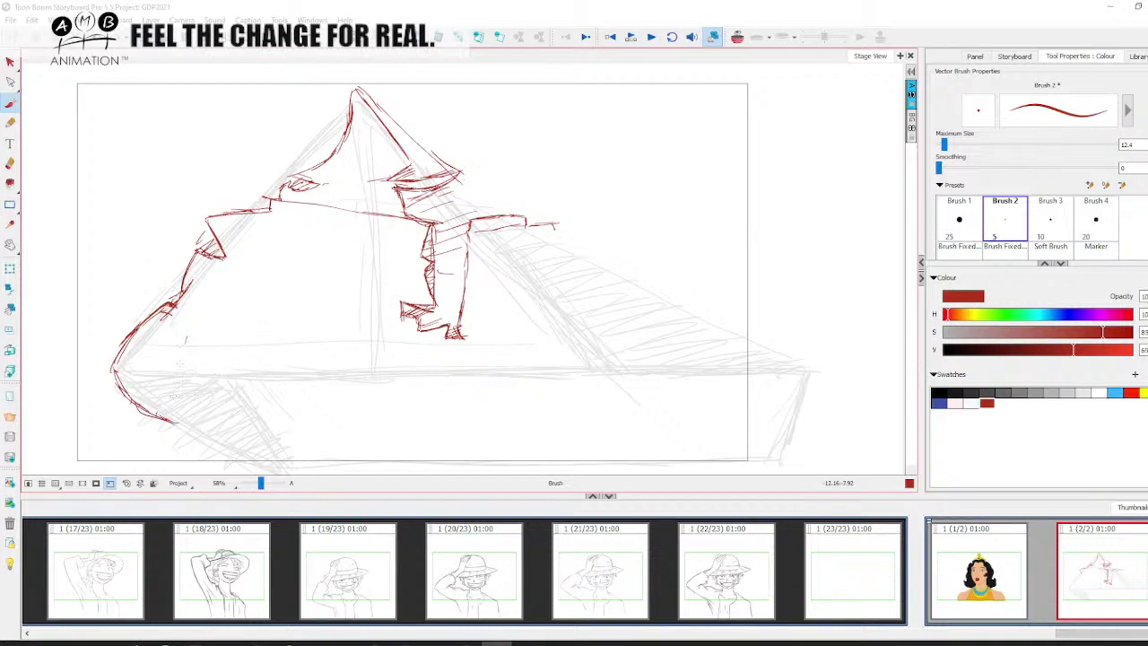
Draw a vertical edge at the lower left, a stepped base line running right from it, and a few short surface marks.
drag(186, 339, 174, 443)
key(space)
drag(299, 391, 324, 338)
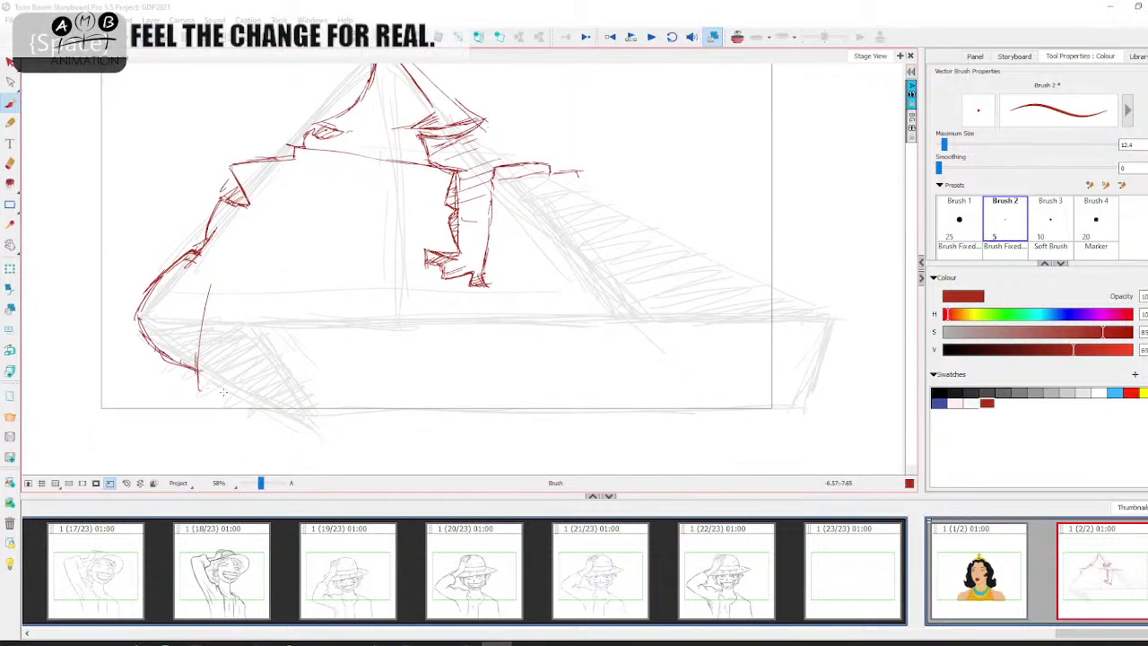
mouse_move(197, 388)
mouse_down()
mouse_move(267, 397)
mouse_move(278, 443)
mouse_up()
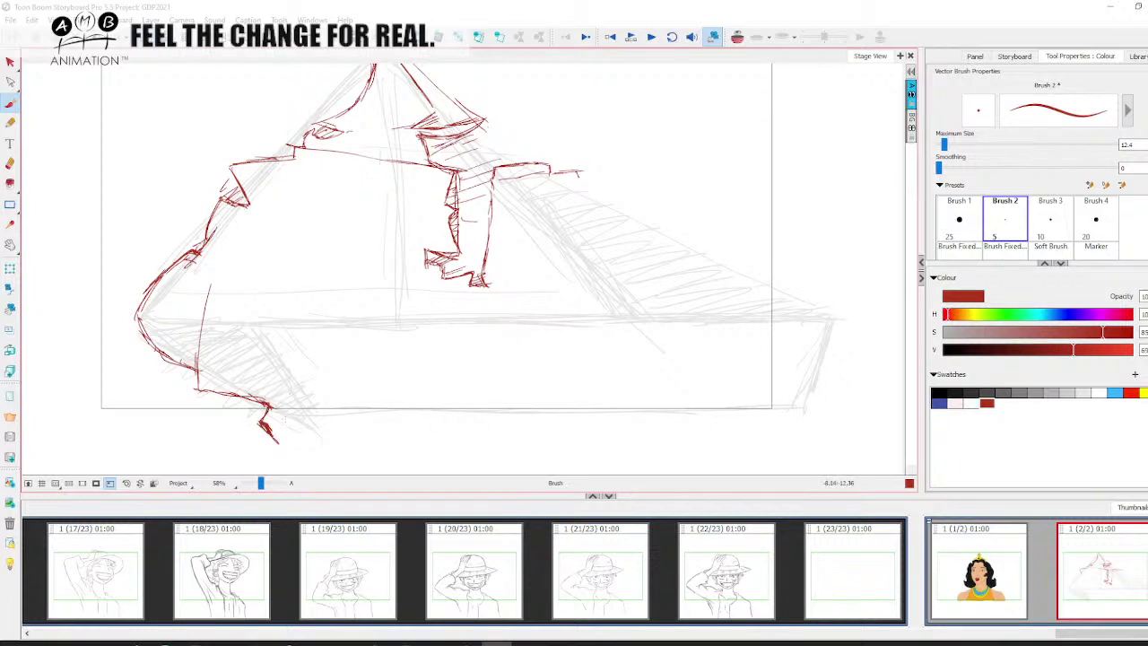
drag(209, 285, 233, 251)
drag(294, 291, 318, 302)
Draw the right block's jagged edge down to a ledge and continue the outline along a shallow slope to the guide's right end.
key(space)
drag(565, 176, 538, 194)
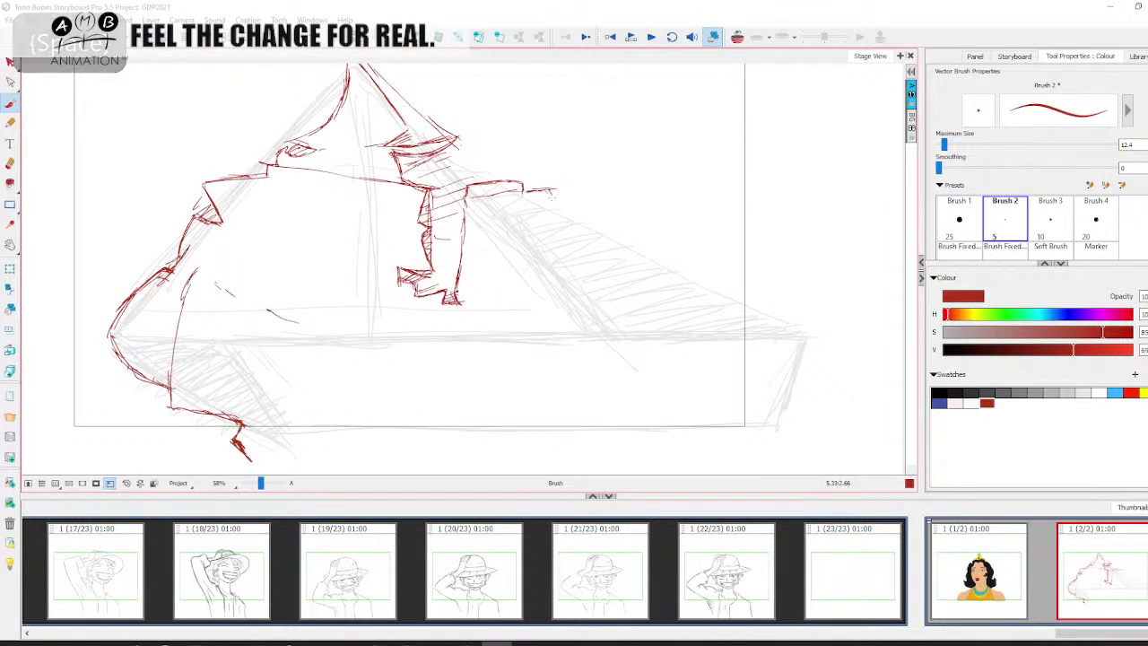
mouse_move(553, 192)
mouse_down()
mouse_move(560, 251)
mouse_move(541, 286)
mouse_move(550, 303)
mouse_move(588, 302)
mouse_move(545, 278)
mouse_move(610, 306)
mouse_move(627, 357)
mouse_move(627, 330)
mouse_move(778, 340)
mouse_up()
mouse_move(615, 305)
mouse_down()
mouse_move(660, 319)
mouse_move(665, 343)
mouse_move(778, 355)
mouse_up()
drag(658, 338, 785, 349)
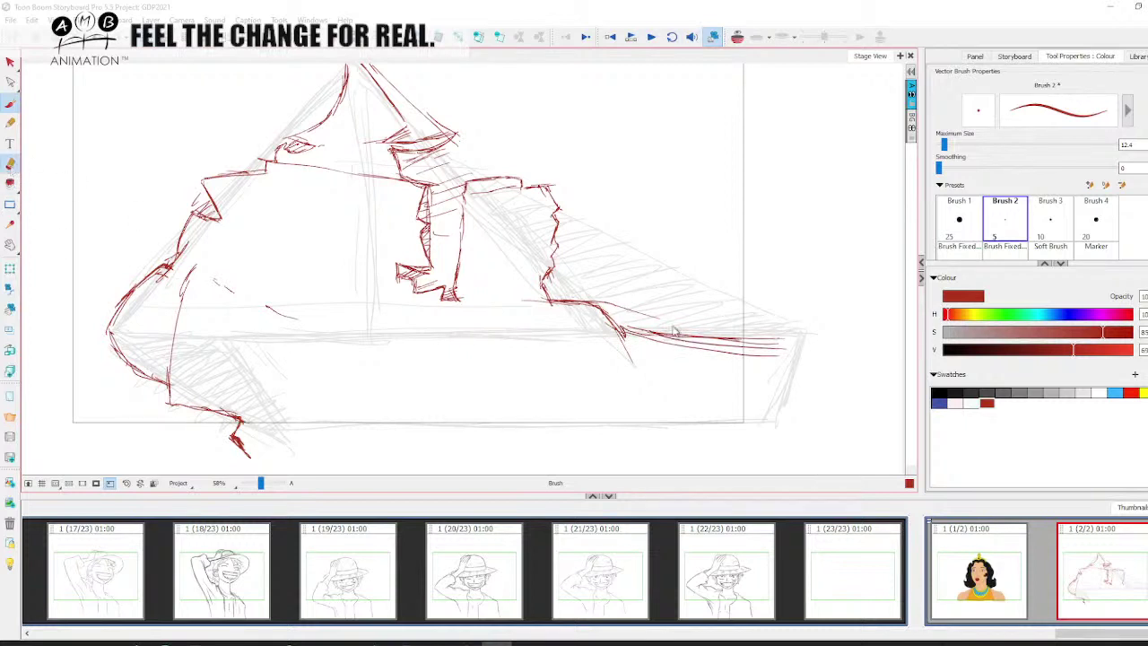
Erase the stray lines along the right slope, redraw its edge, outline the base's right end, and add a curved surface line.
key(alt+e)
mouse_move(681, 337)
mouse_down()
mouse_move(672, 330)
mouse_move(776, 347)
mouse_move(730, 353)
mouse_up()
mouse_move(656, 317)
mouse_down()
mouse_move(633, 312)
mouse_move(624, 331)
mouse_move(801, 362)
mouse_move(778, 425)
mouse_up()
key(alt+b)
drag(797, 375, 773, 440)
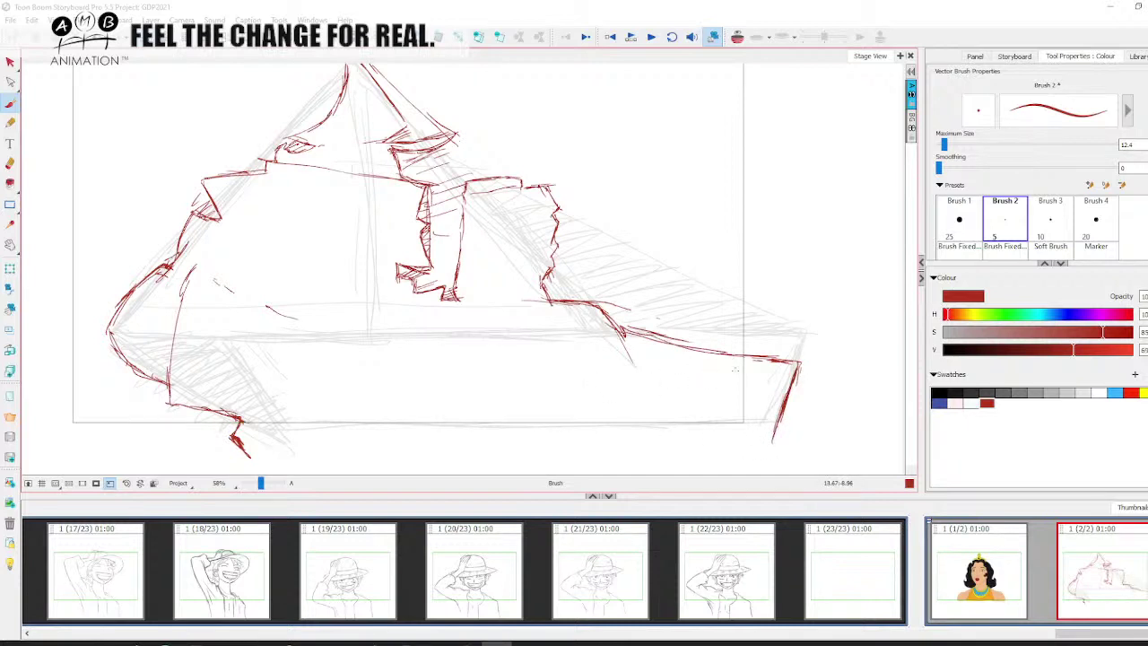
drag(685, 377, 622, 414)
Select the light grey pyramid guide and move it to the right, clear of the dark red outline.
drag(262, 482, 259, 482)
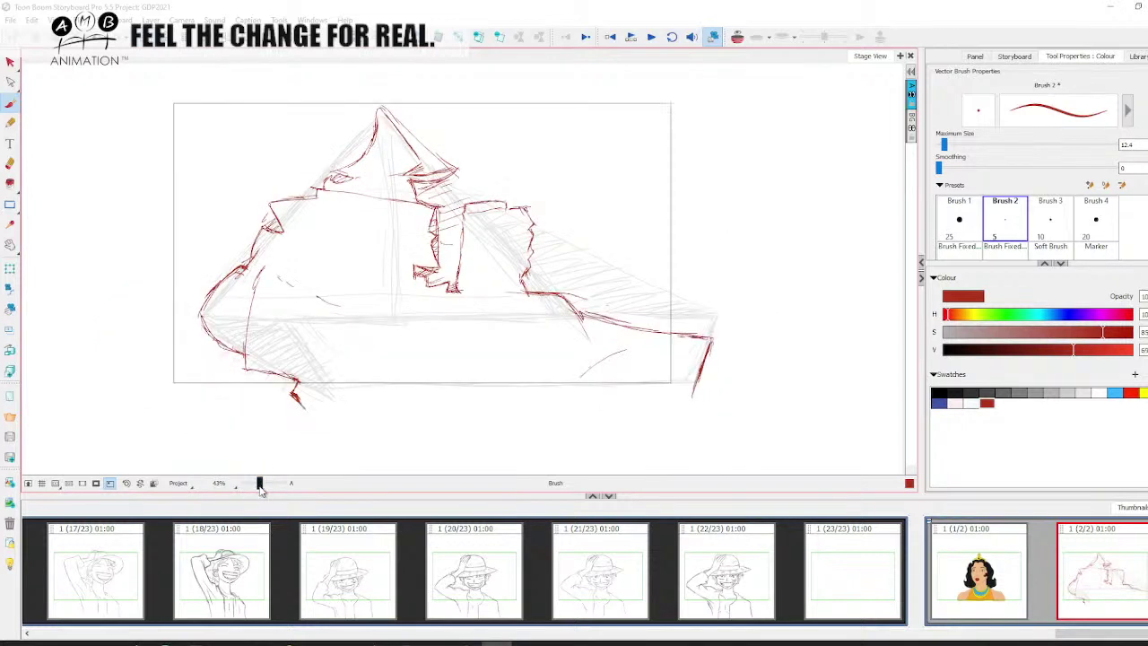
key(alt+s)
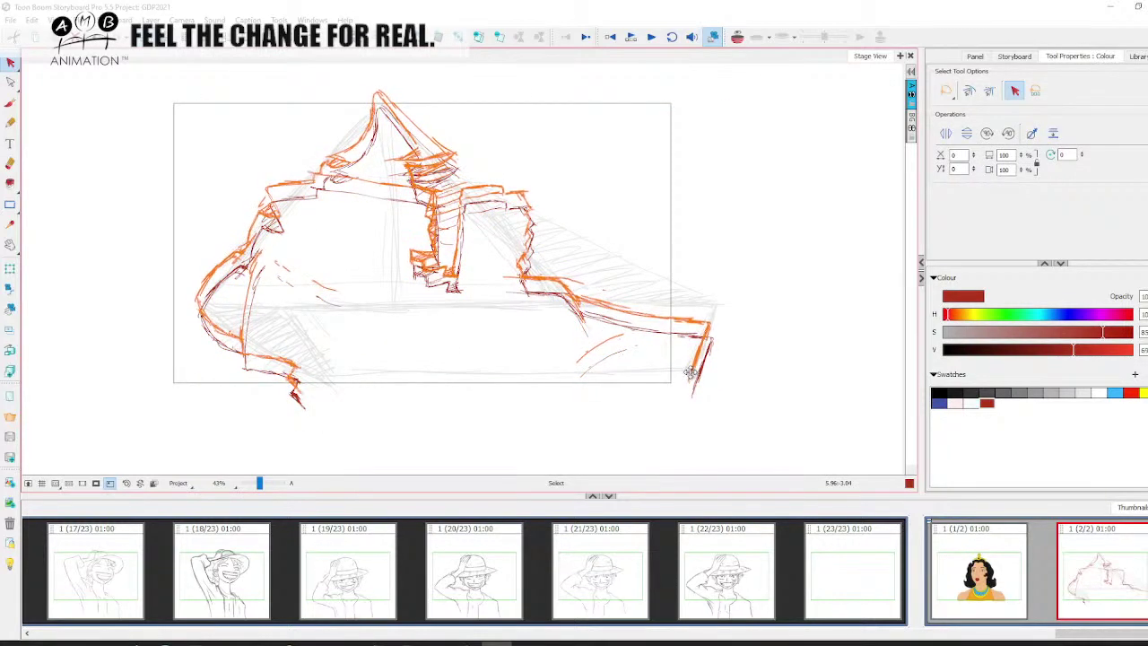
click(771, 326)
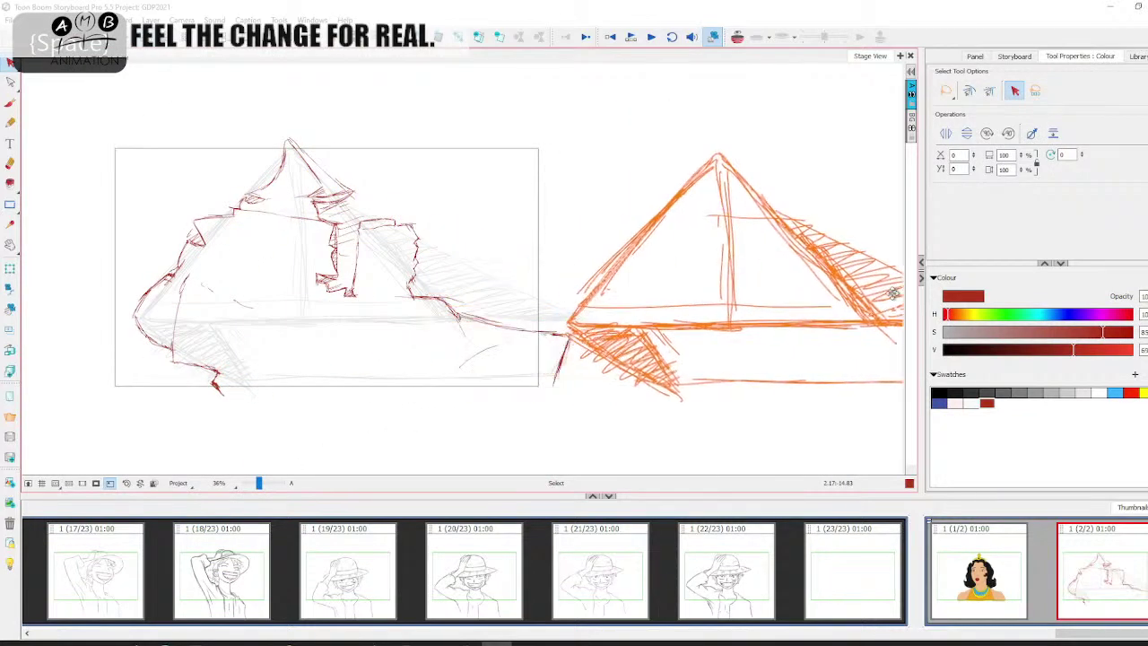
drag(631, 367, 544, 358)
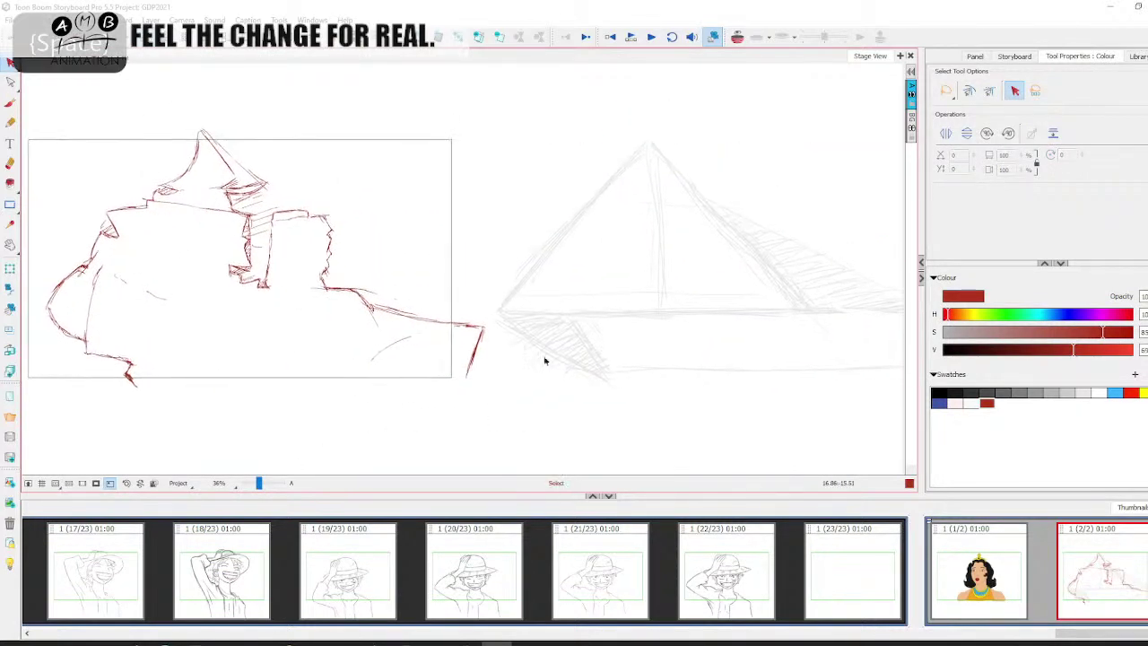
Recolour the moved pyramid guide light blue, clear the selection, and save the project.
click(575, 341)
click(1142, 392)
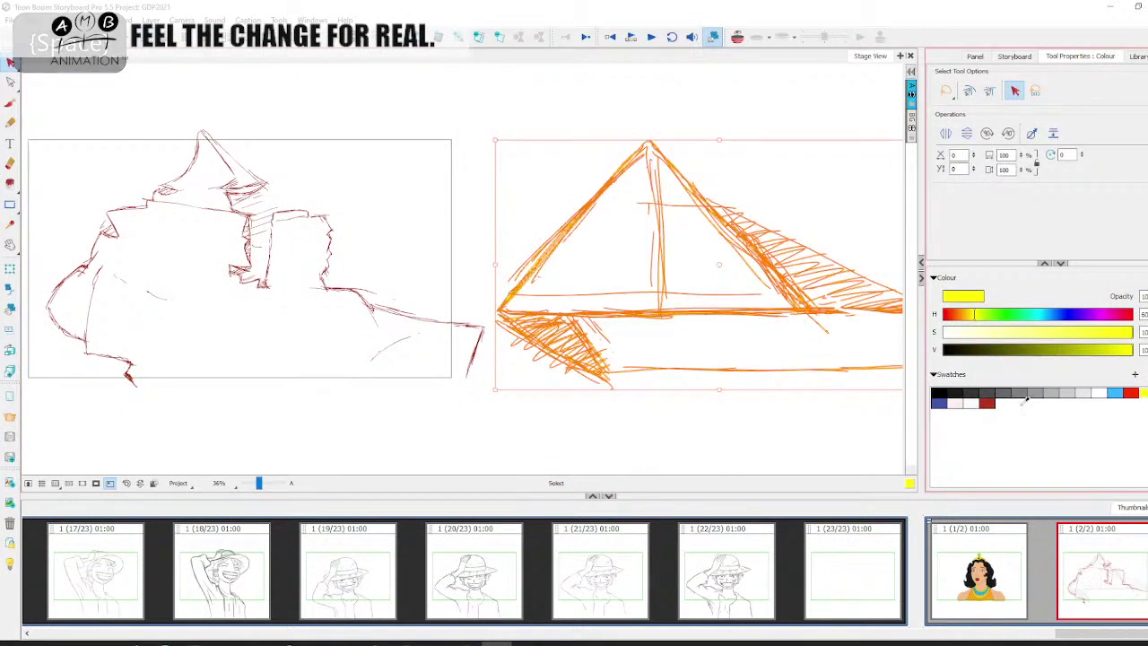
click(1115, 392)
click(655, 425)
drag(467, 411, 513, 411)
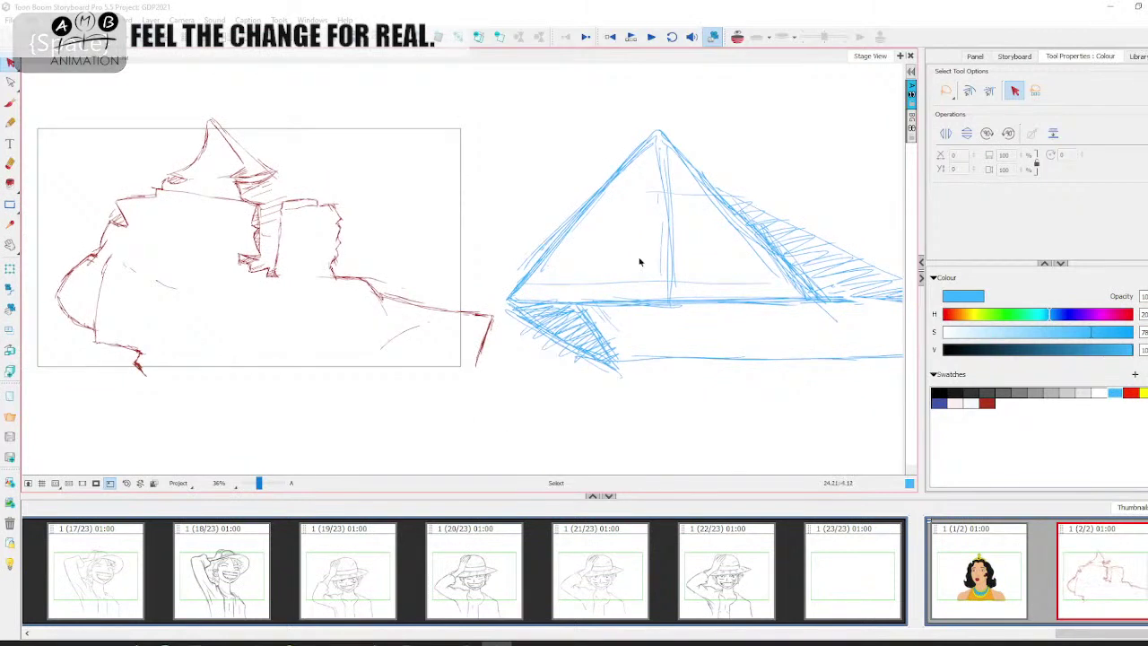
drag(435, 395, 384, 404)
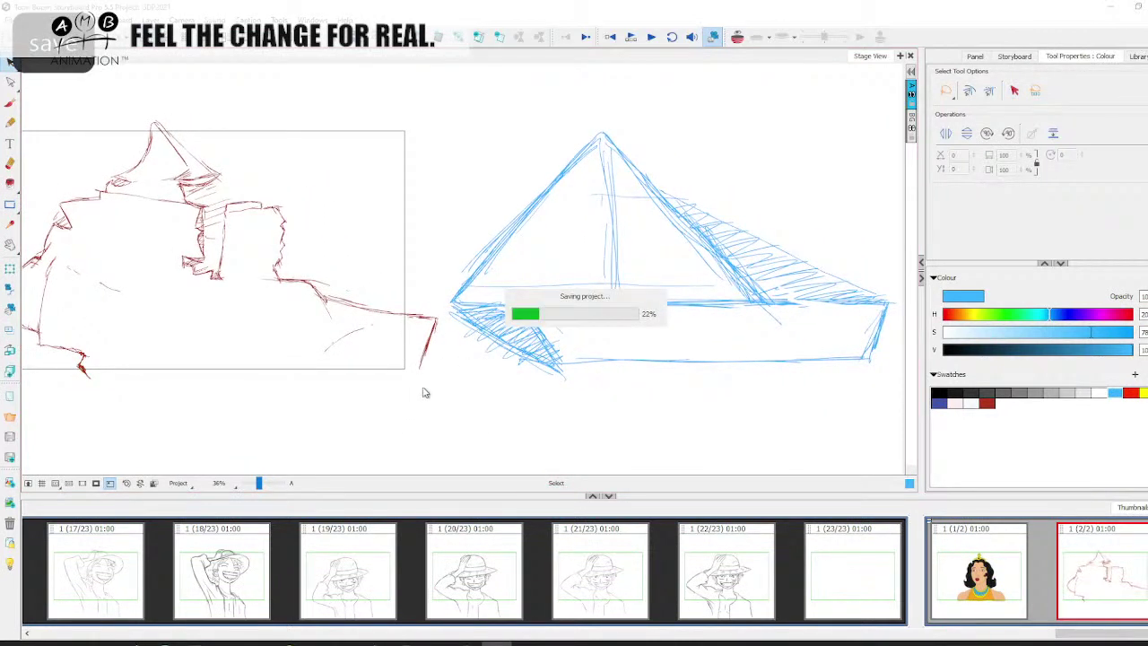
drag(258, 482, 261, 482)
key(space)
drag(288, 334, 602, 433)
click(11, 103)
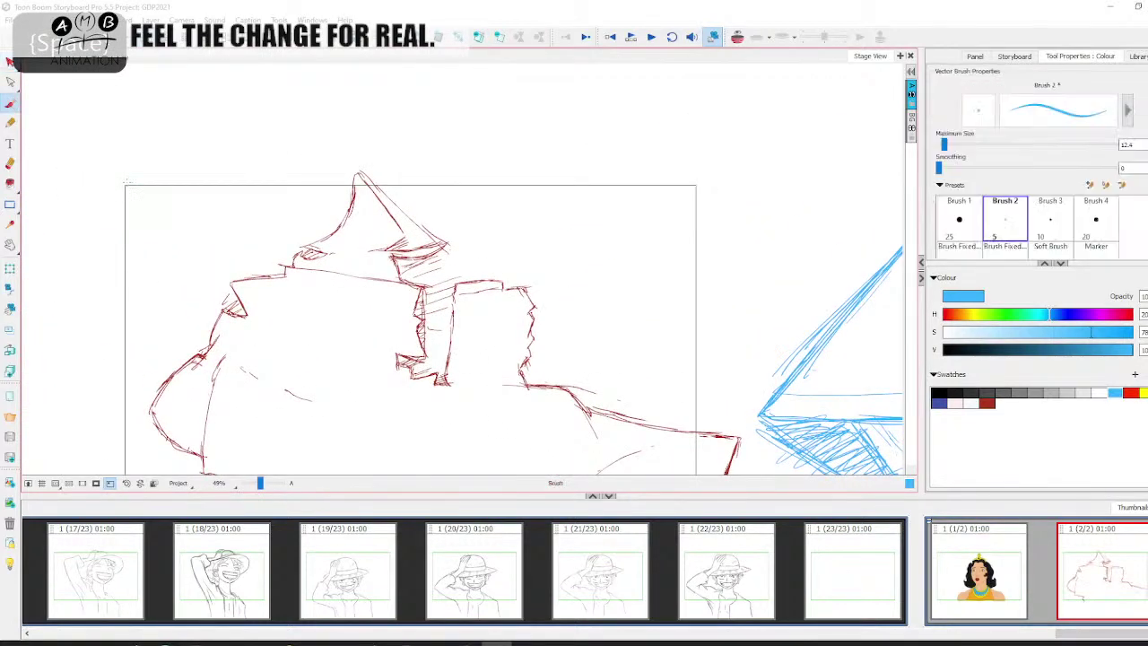
key(space)
drag(615, 362, 200, 296)
mouse_move(594, 130)
mouse_down()
mouse_move(426, 160)
mouse_move(744, 350)
mouse_move(591, 126)
mouse_up()
key(ctrl+z)
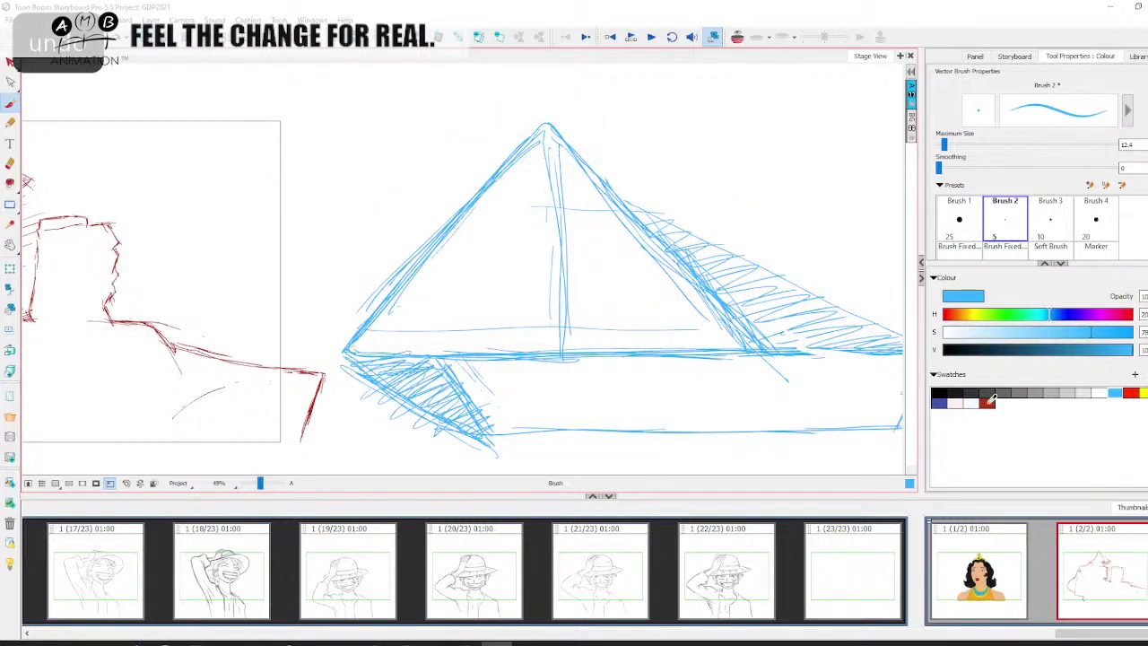
With a dark blue brush, try a hatched band across the base of the peak, and undo its strokes.
click(939, 402)
key(space)
mouse_move(270, 284)
mouse_down()
mouse_move(479, 328)
mouse_move(673, 335)
mouse_up()
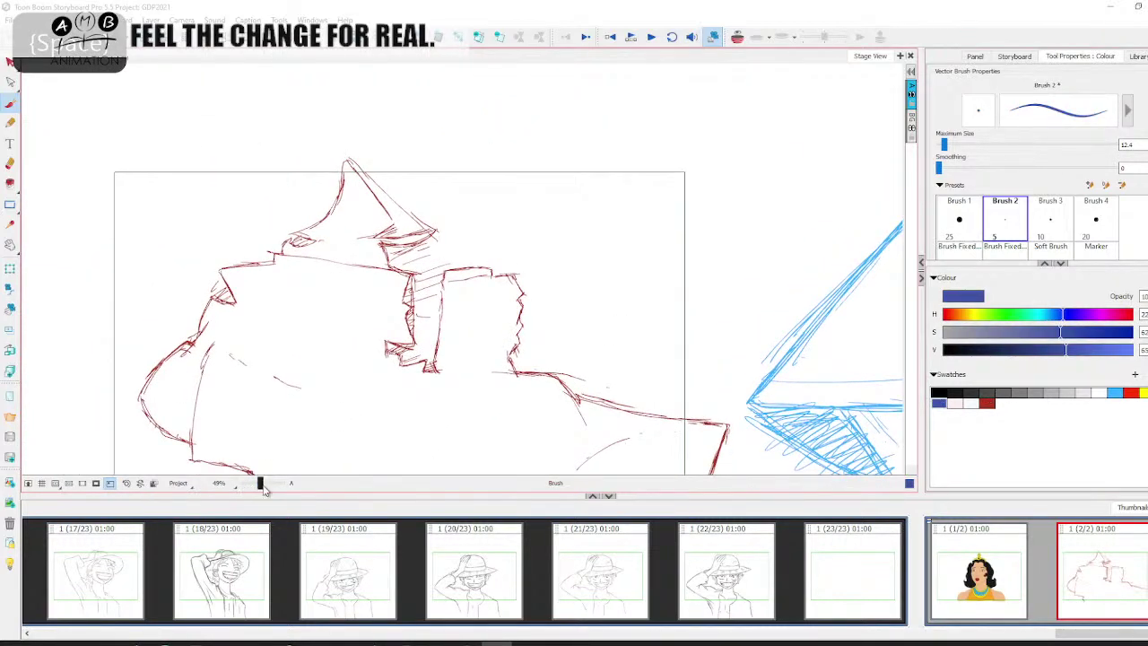
drag(260, 482, 262, 483)
mouse_move(241, 218)
mouse_down()
mouse_move(429, 217)
mouse_move(229, 220)
mouse_move(395, 222)
mouse_up()
drag(307, 121, 327, 243)
mouse_move(312, 122)
mouse_down()
mouse_move(283, 185)
mouse_move(348, 186)
mouse_move(303, 116)
mouse_up()
key(ctrl+z)
key(ctrl+z)
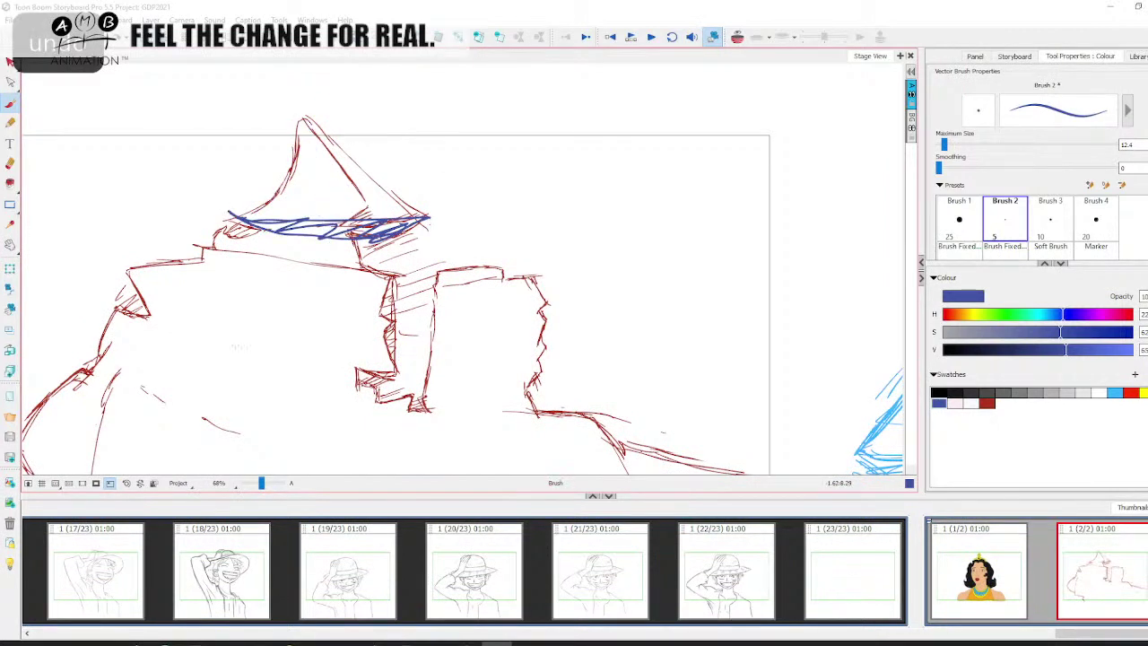
key(ctrl+z)
key(ctrl+z)
Try a dark blue stroke down the hatched wall below the peak, and undo it.
drag(354, 333, 353, 234)
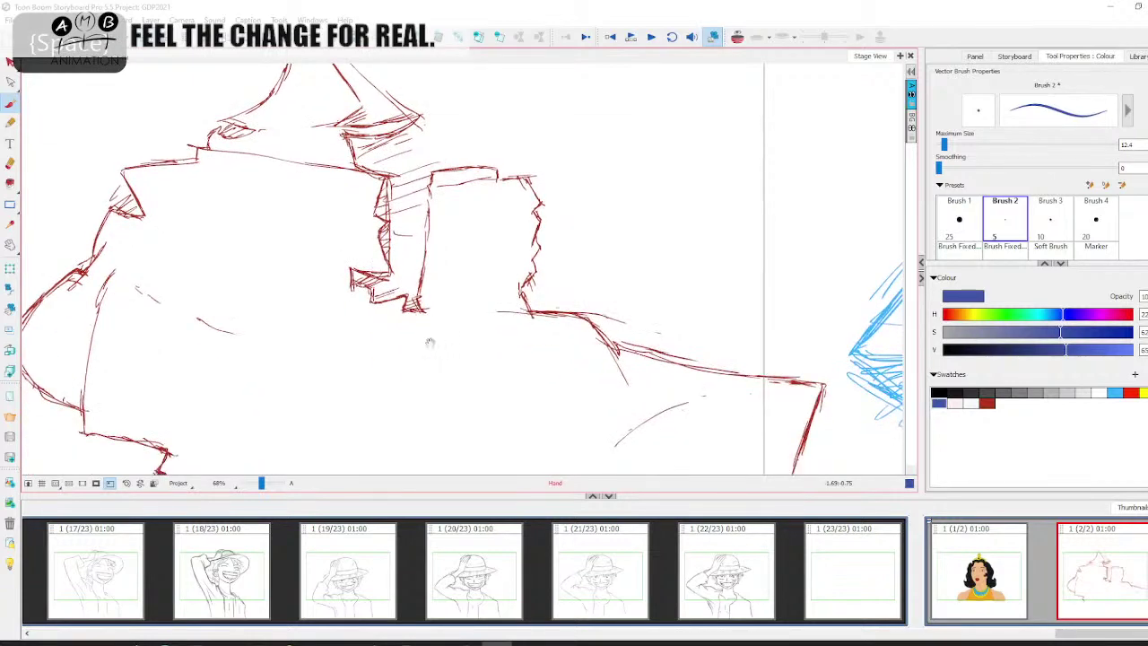
drag(313, 278, 352, 335)
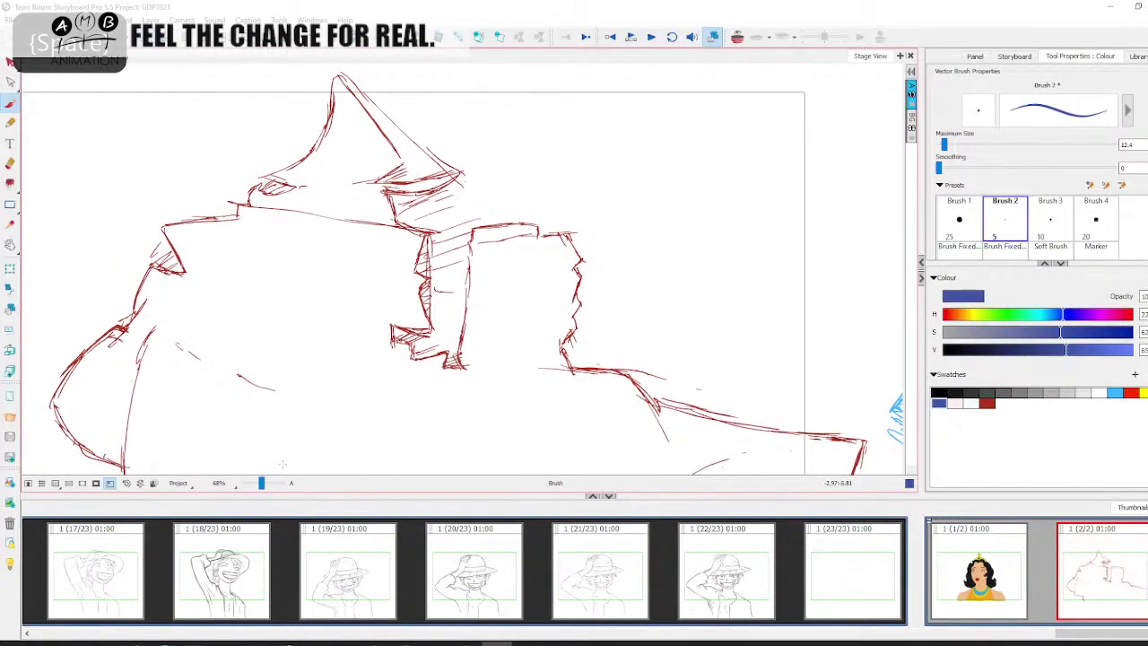
click(251, 485)
click(255, 483)
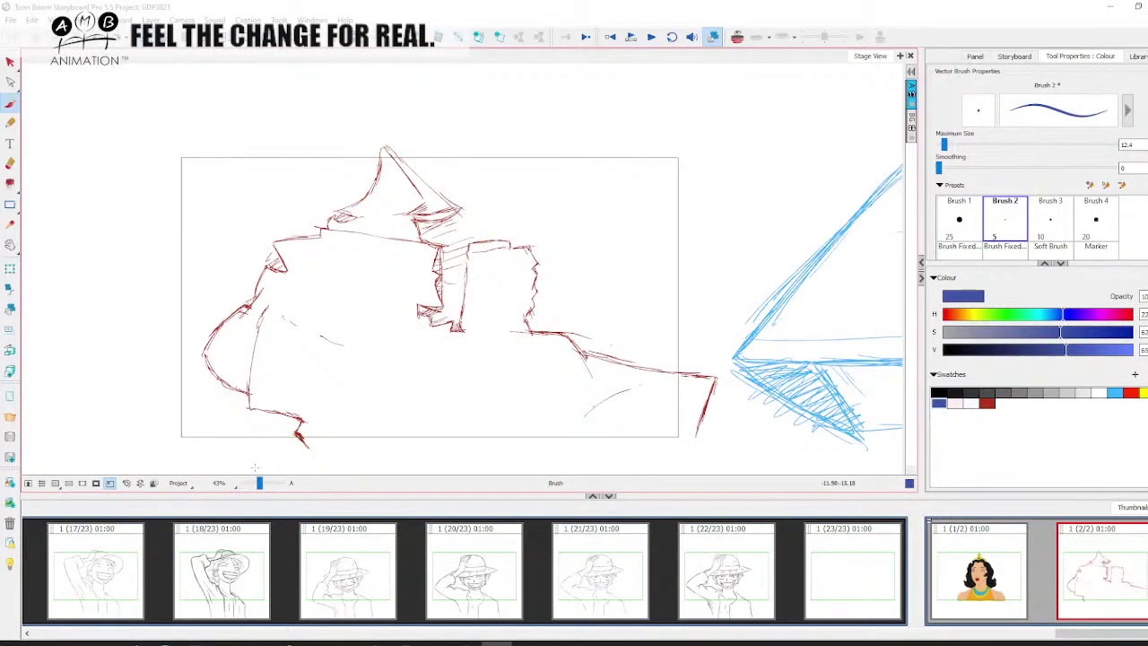
mouse_move(420, 240)
mouse_down()
mouse_move(438, 253)
mouse_move(434, 267)
mouse_move(415, 236)
mouse_move(440, 294)
mouse_move(431, 309)
mouse_up()
key(ctrl+z)
Switch back to dark red, reinforce the lower left base line, and sharpen the right block's top corner into a point.
click(986, 403)
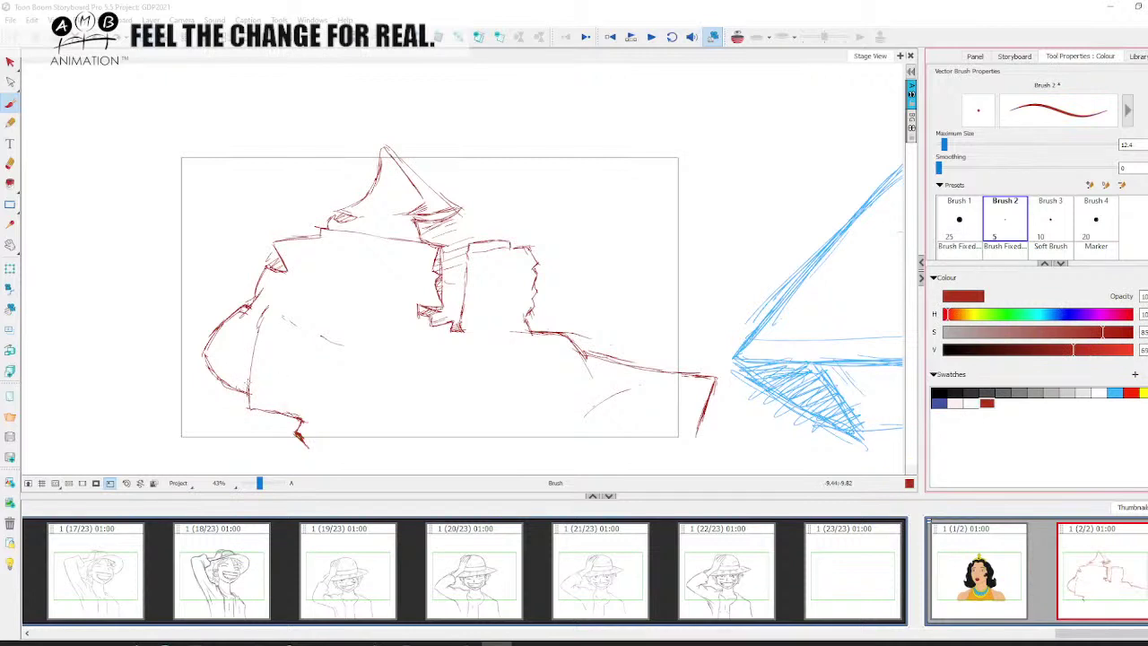
drag(249, 403, 285, 415)
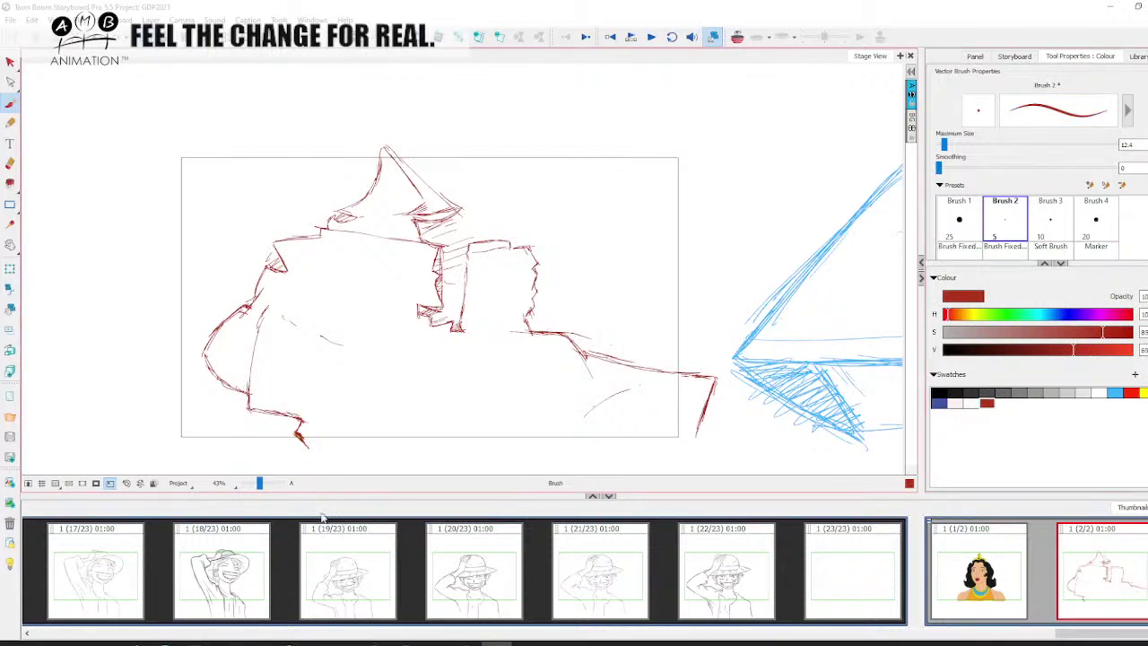
key(space)
mouse_move(460, 269)
mouse_down()
mouse_move(439, 273)
mouse_move(513, 247)
mouse_move(517, 267)
mouse_up()
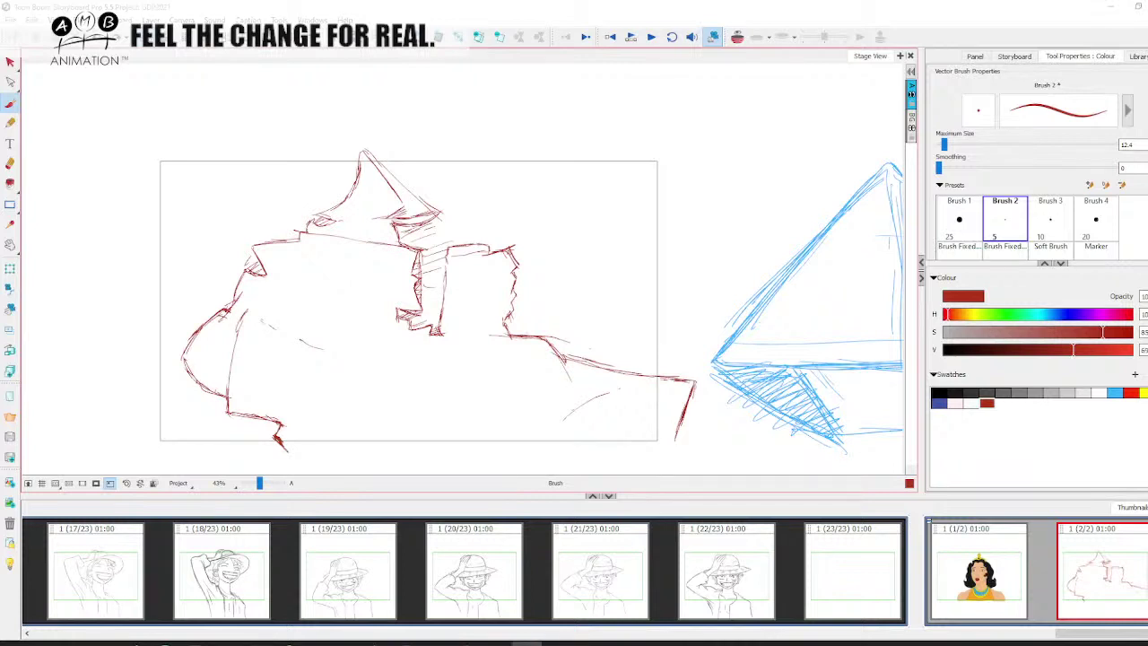
drag(1147, 251, 1121, 257)
Select the whole dark red outline, recolour it yellow, and clear the selection.
drag(259, 484, 262, 484)
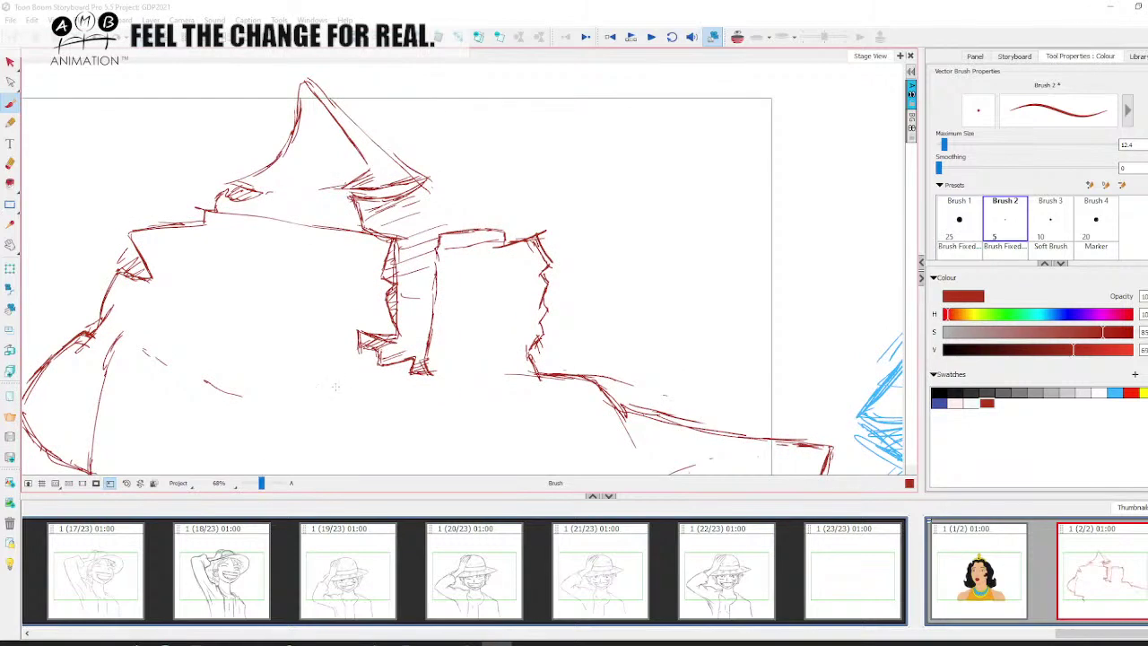
key(space)
mouse_move(323, 368)
mouse_down()
mouse_move(297, 374)
mouse_move(352, 390)
mouse_up()
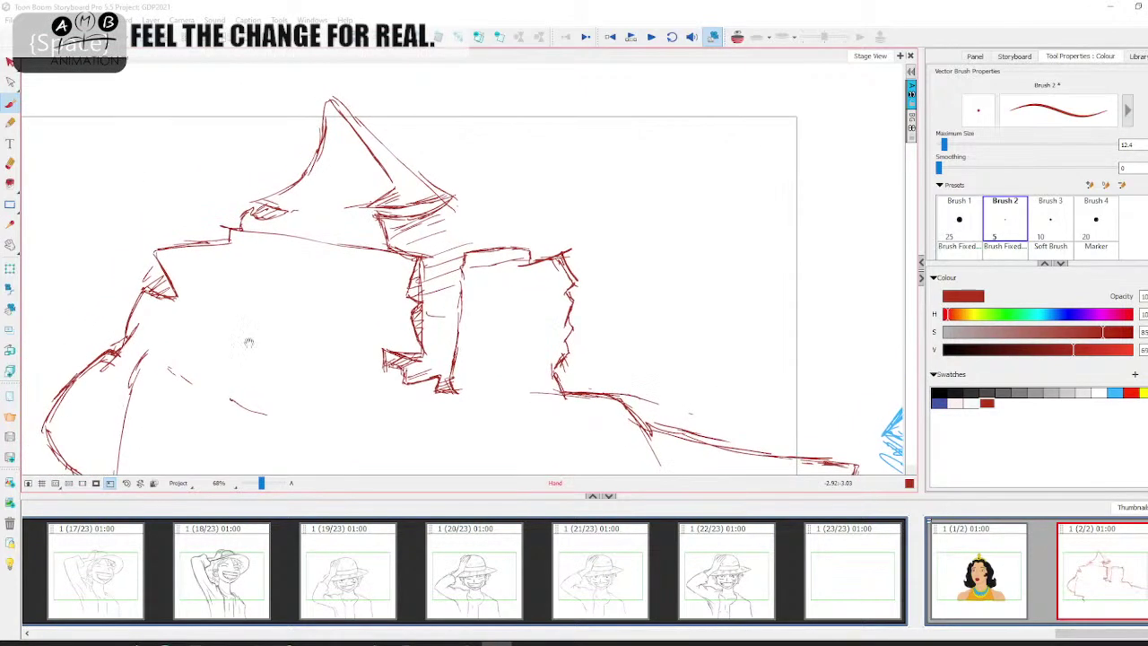
click(11, 62)
click(412, 296)
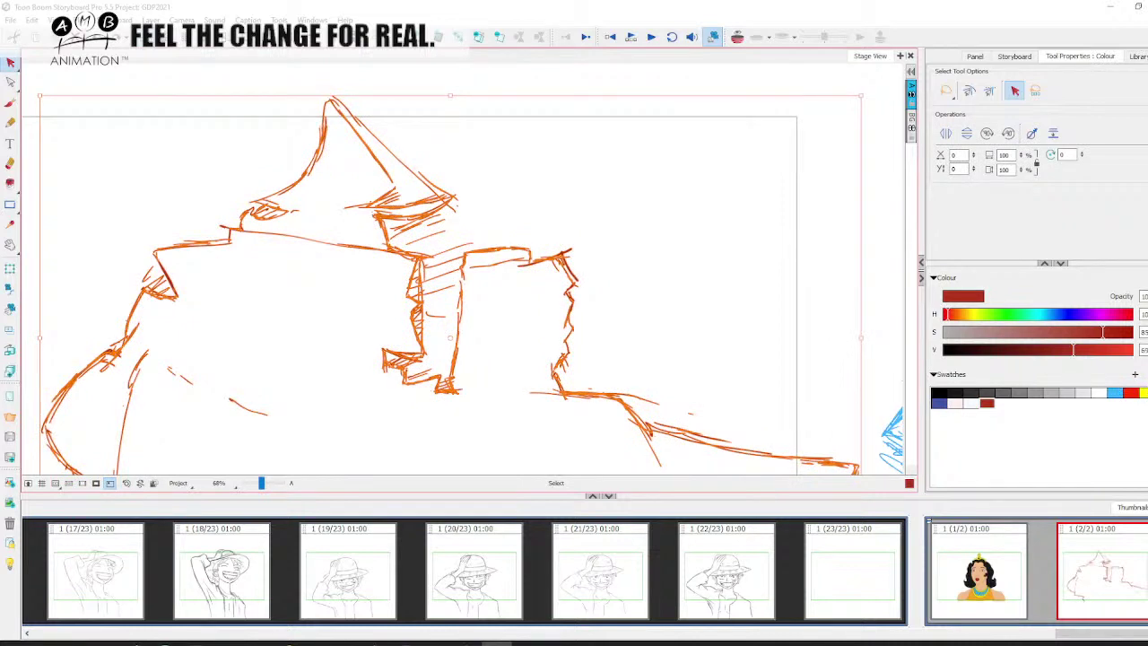
click(1142, 393)
click(656, 272)
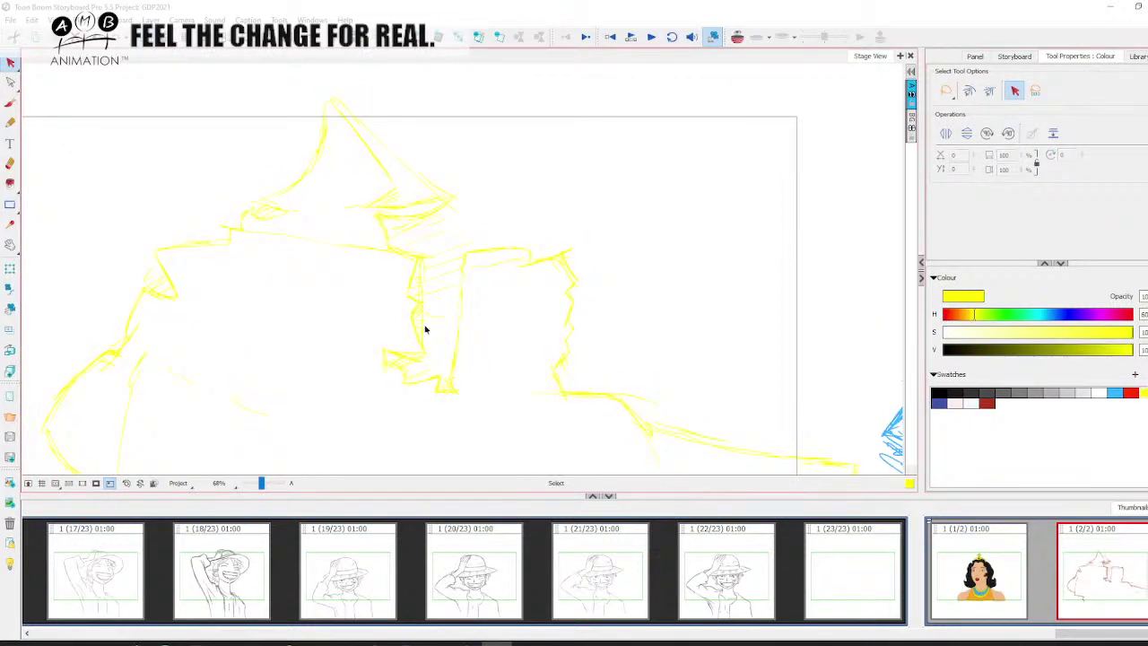
Set up the brush in dark red with a maximum size of 5.6 for drawing over the yellow outline.
click(10, 101)
click(986, 403)
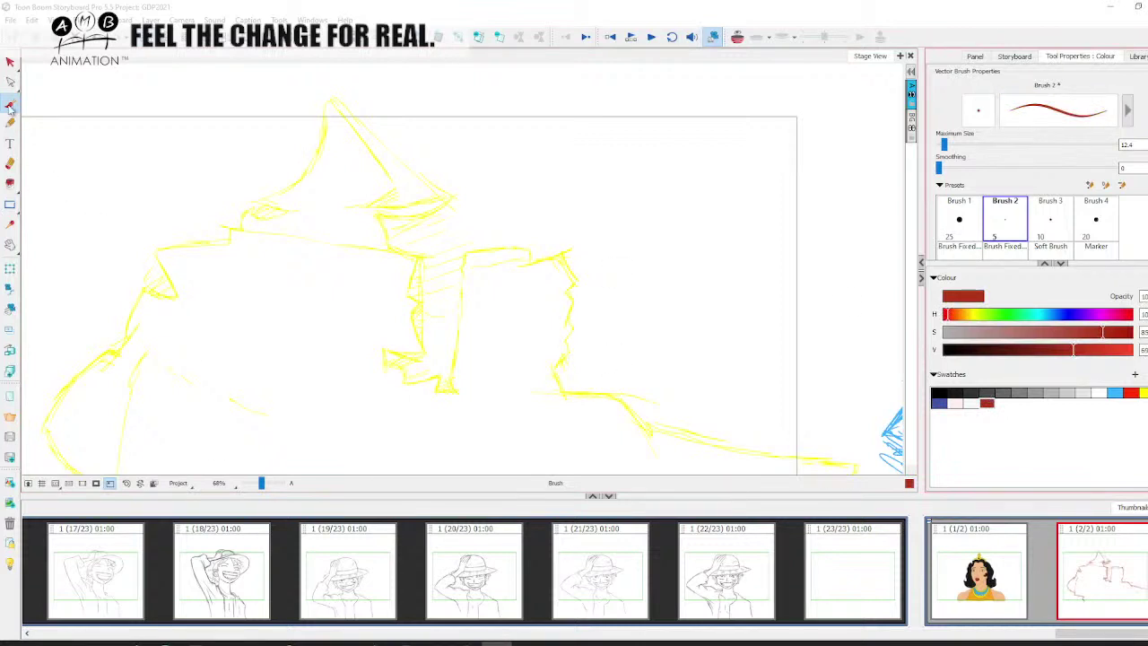
key(space)
drag(388, 231, 398, 262)
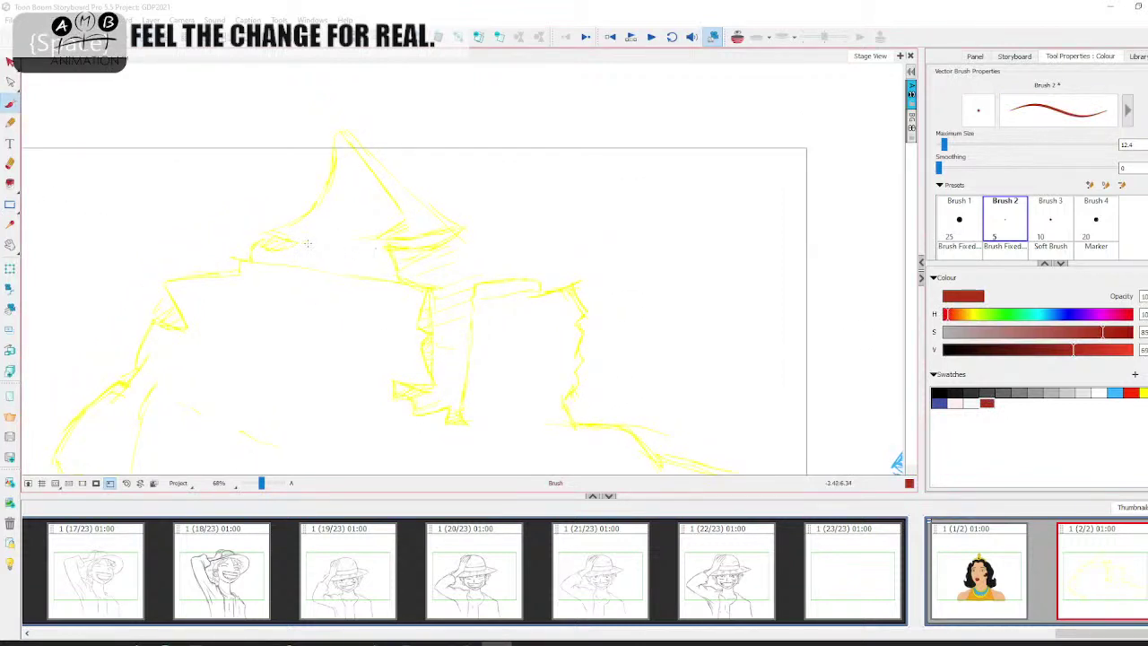
drag(946, 145, 941, 144)
key(space)
drag(373, 224, 406, 204)
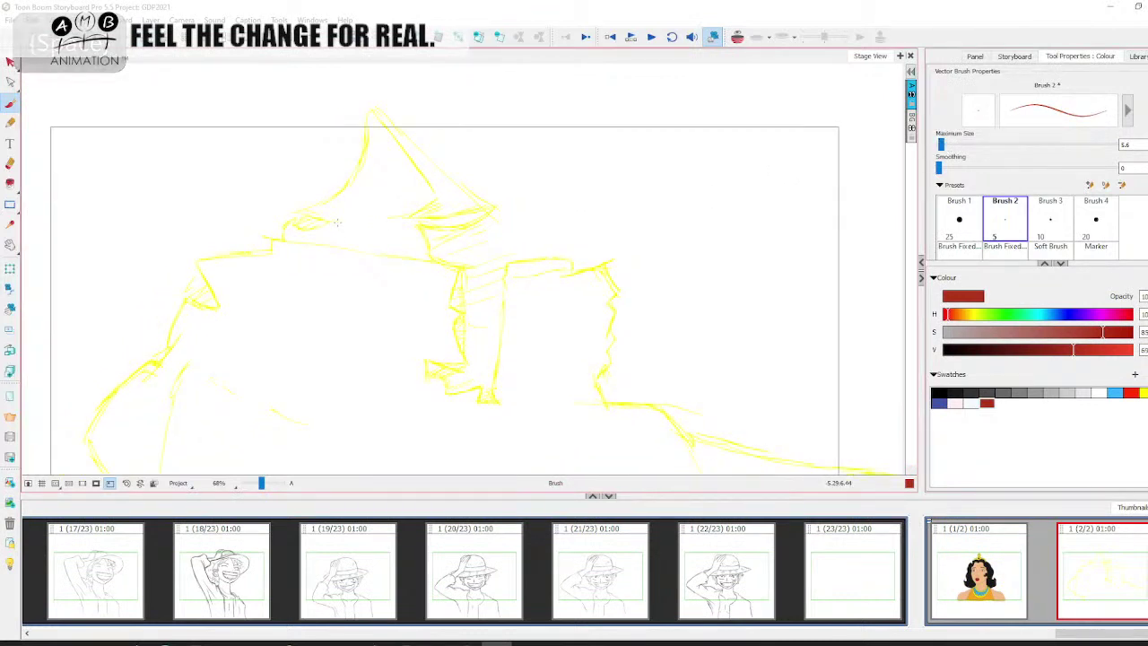
Draw the curved hat brim in dark red along the base of the yellow peak, ending at its right tip.
mouse_move(337, 225)
mouse_down()
mouse_move(366, 217)
mouse_move(329, 223)
mouse_move(409, 217)
mouse_up()
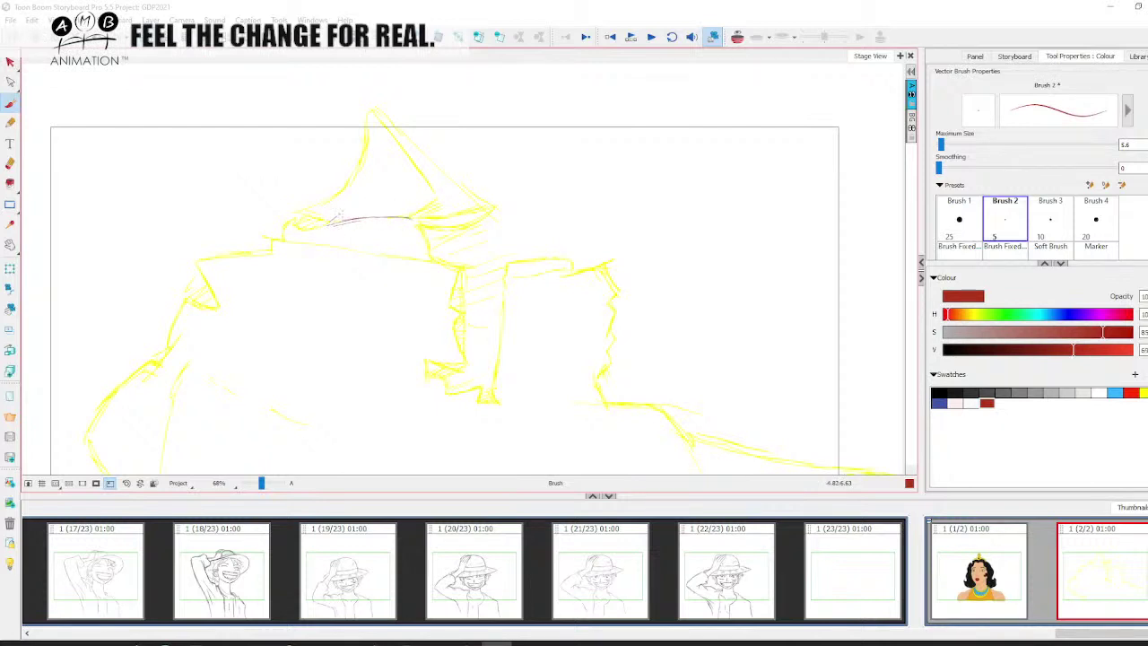
mouse_move(330, 220)
mouse_down()
mouse_move(400, 209)
mouse_move(381, 216)
mouse_move(416, 236)
mouse_move(481, 216)
mouse_up()
key(space)
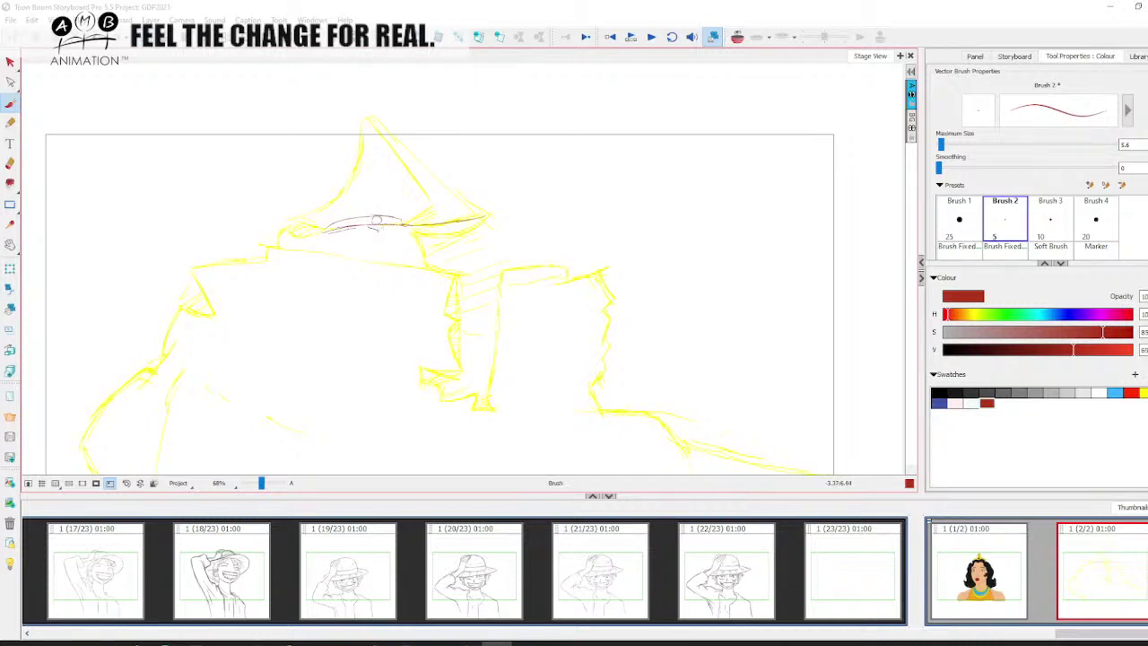
mouse_move(381, 229)
mouse_down()
mouse_move(472, 228)
mouse_move(485, 216)
mouse_up()
key(space)
drag(413, 250, 444, 255)
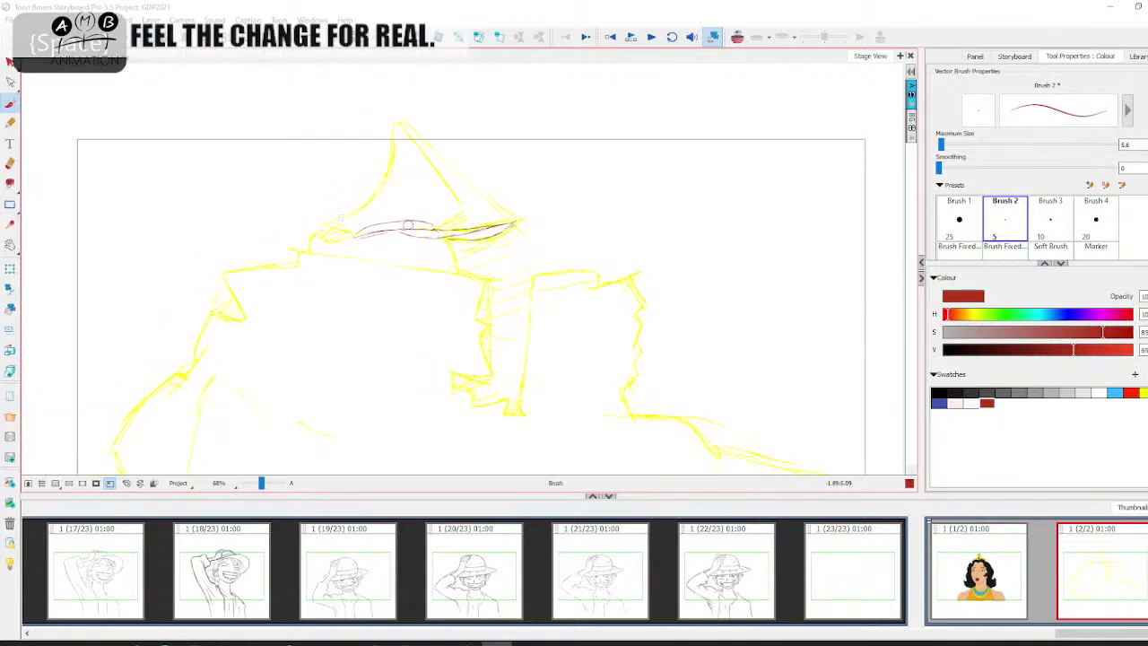
Outline the tall pointed hat over the yellow peak, curving both sides down from the tip to the brim.
mouse_move(329, 226)
mouse_down()
mouse_move(355, 236)
mouse_move(322, 218)
mouse_move(373, 196)
mouse_up()
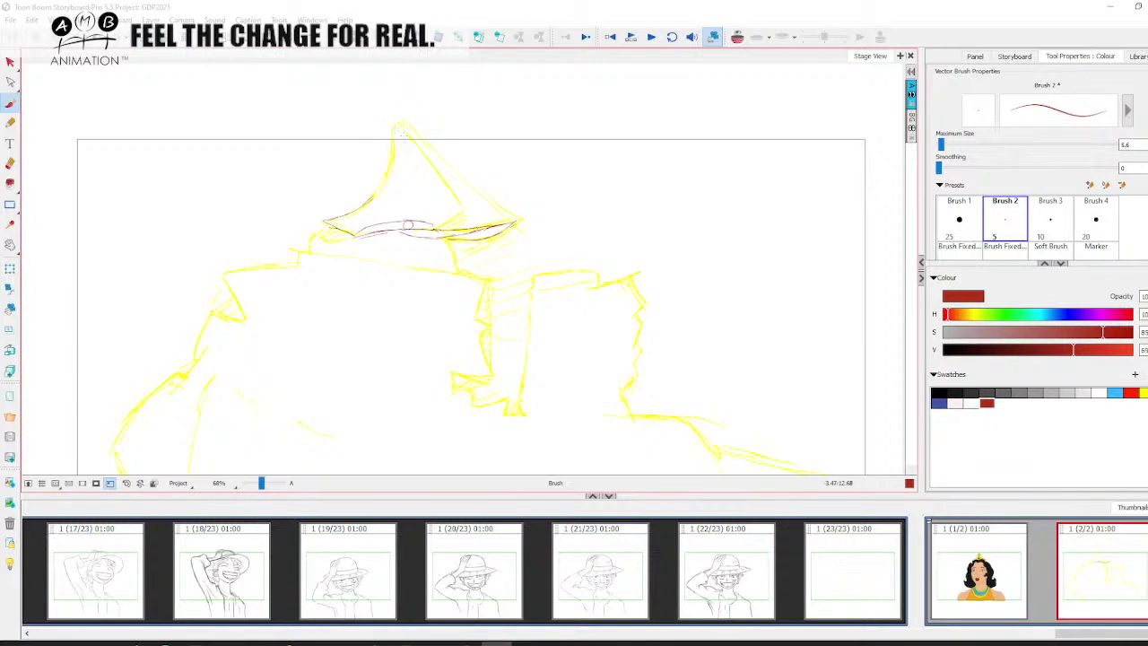
mouse_move(398, 127)
mouse_down()
mouse_move(391, 170)
mouse_move(359, 203)
mouse_up()
drag(399, 122, 437, 165)
drag(403, 122, 453, 210)
Sketch the narrowed eye and its surrounding lines under the brim, and undo the last stray stroke.
key(space)
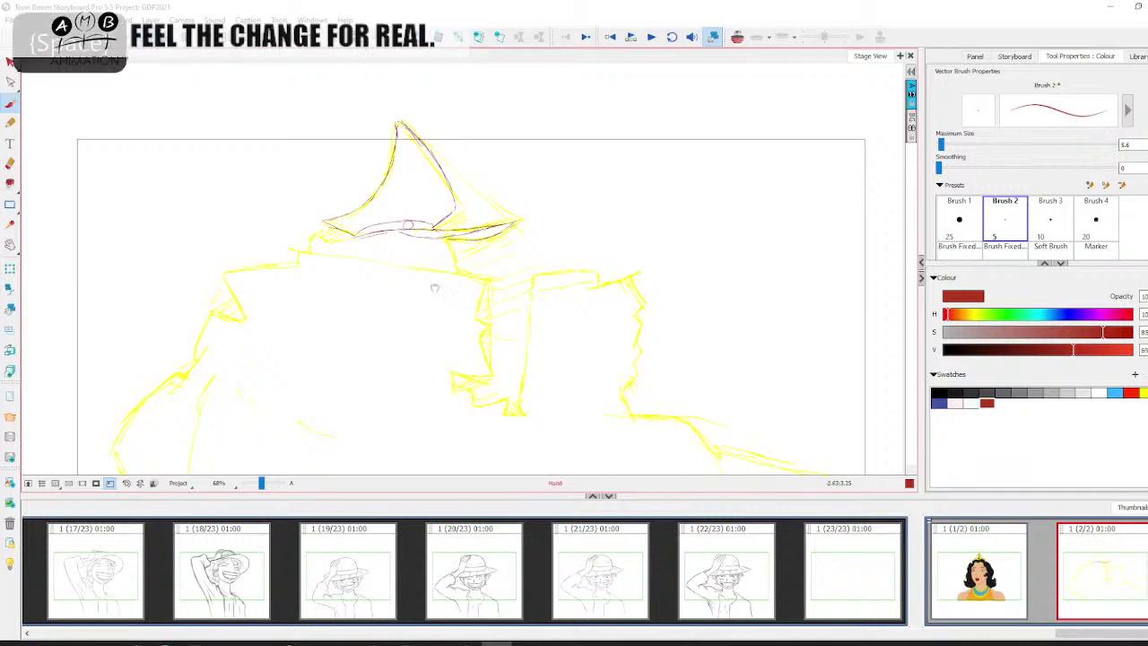
drag(470, 325, 482, 295)
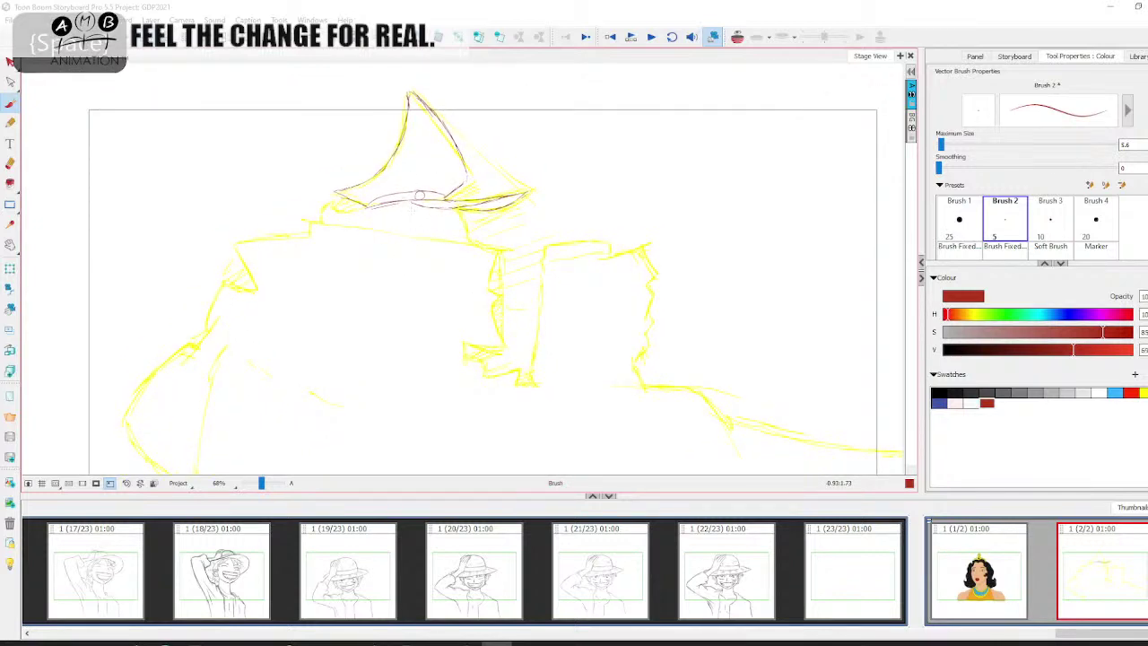
key(space)
drag(408, 237, 407, 228)
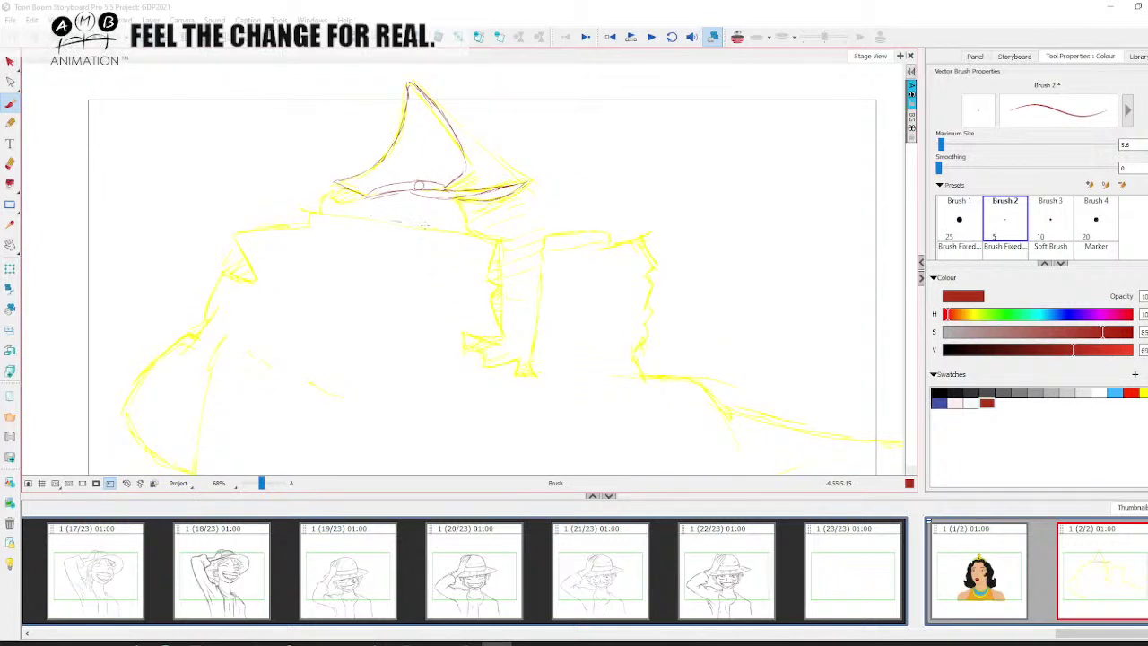
drag(385, 218, 455, 235)
drag(428, 224, 447, 212)
drag(432, 224, 412, 228)
mouse_move(347, 210)
mouse_down()
mouse_move(502, 242)
mouse_move(472, 334)
mouse_move(351, 305)
mouse_move(377, 175)
mouse_move(346, 323)
mouse_up()
key(ctrl+z)
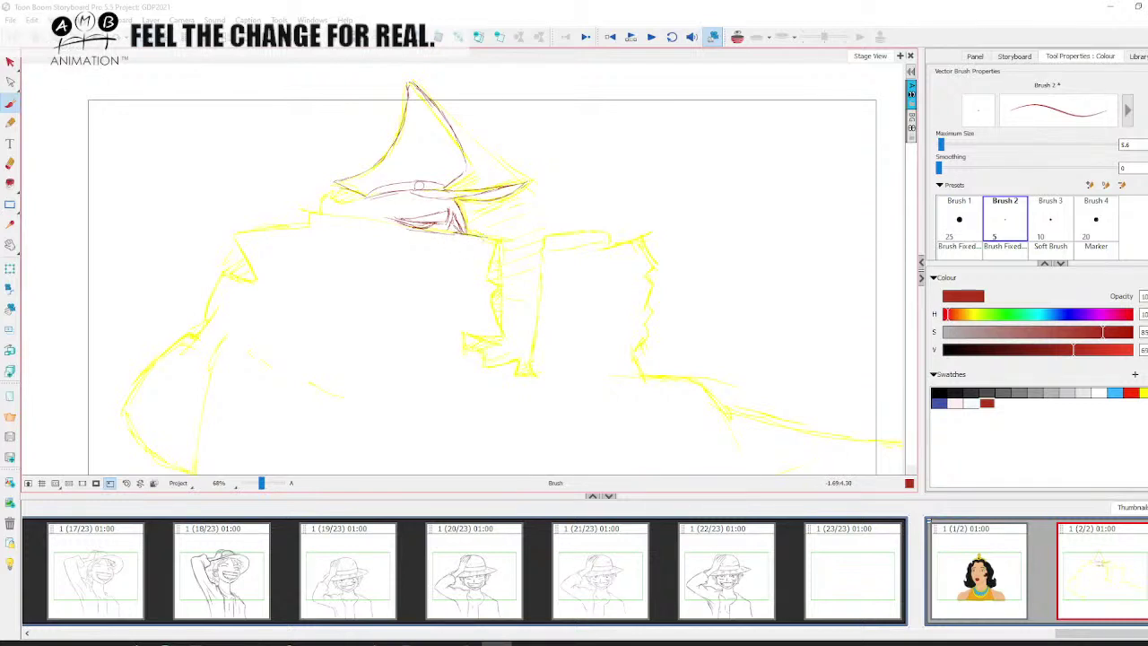
Draw the drooping nose with its nostril and the front edge of the face below the eye.
mouse_move(477, 235)
mouse_down()
mouse_move(497, 239)
mouse_move(485, 269)
mouse_up()
mouse_move(475, 261)
mouse_down()
mouse_move(456, 266)
mouse_move(470, 238)
mouse_up()
drag(447, 259, 456, 267)
drag(417, 240, 439, 245)
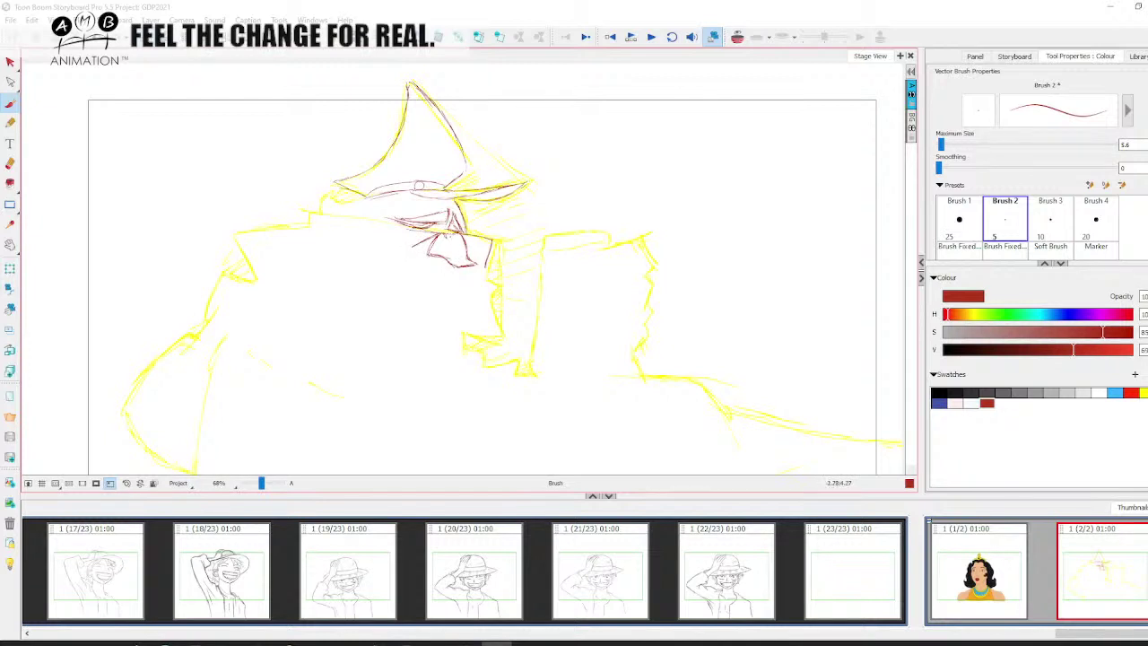
drag(448, 232, 460, 239)
mouse_move(441, 265)
mouse_down()
mouse_move(424, 305)
mouse_move(346, 352)
mouse_move(359, 296)
mouse_move(404, 268)
mouse_move(409, 229)
mouse_move(446, 218)
mouse_move(397, 267)
mouse_move(329, 292)
mouse_move(395, 357)
mouse_move(423, 350)
mouse_up()
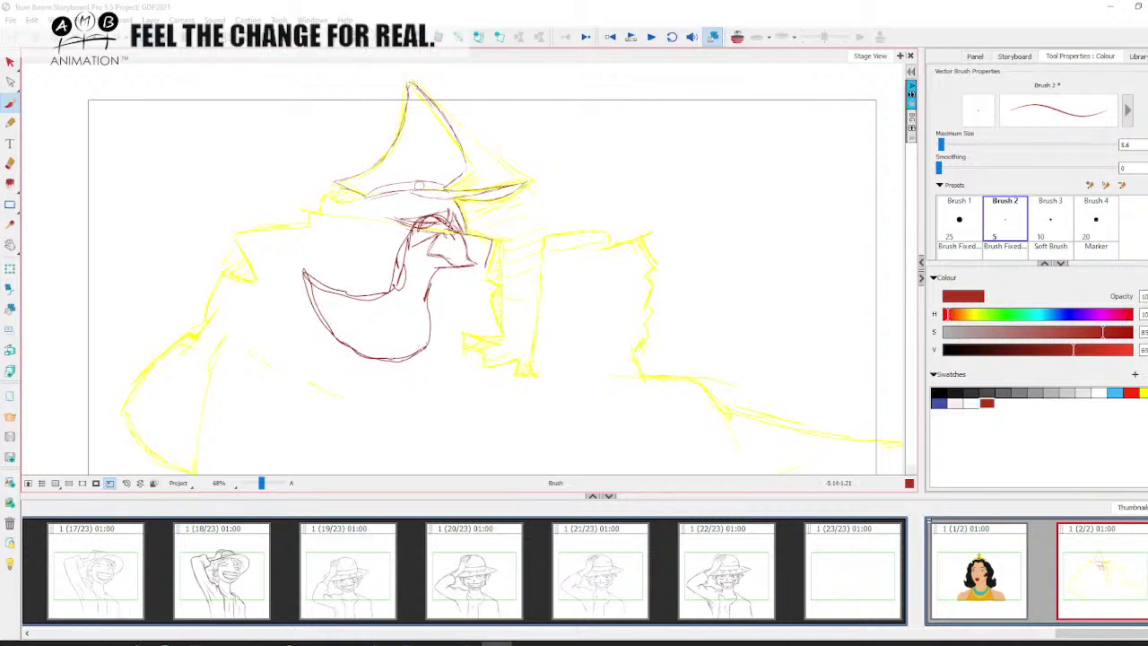
key(ctrl+z)
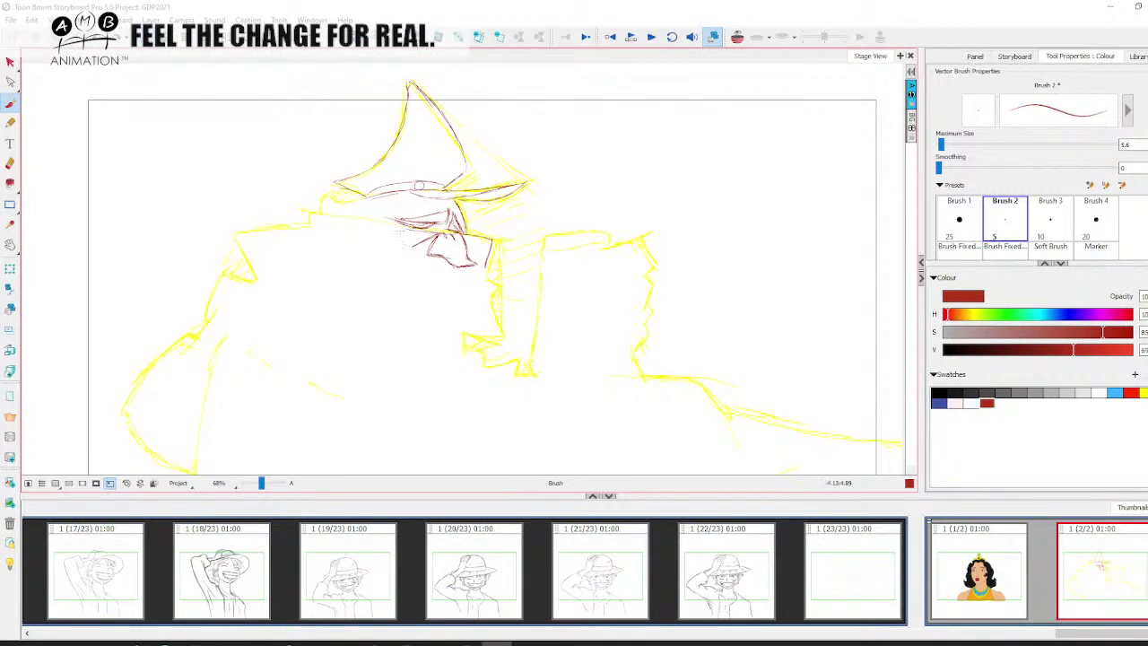
key(ctrl+z)
Draw the grinning mouth beneath the nose, with a cheek crease, a small toothed corner and the lower lip.
drag(464, 266, 475, 266)
drag(453, 219, 477, 278)
key(ctrl+z)
drag(418, 265, 453, 277)
drag(438, 278, 471, 285)
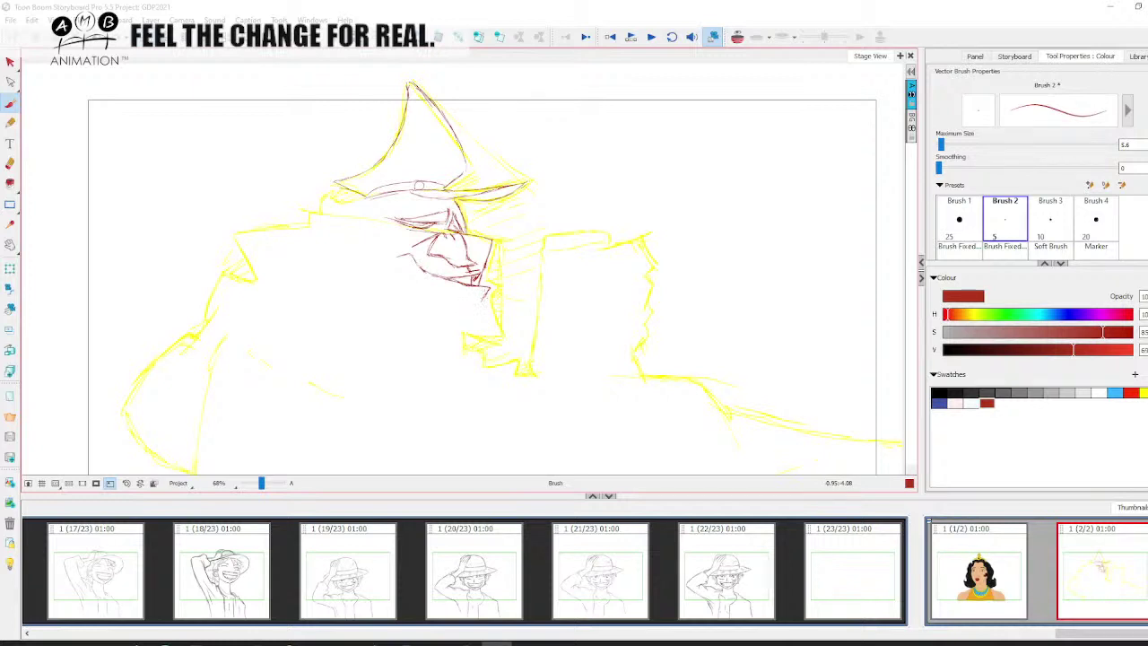
Draw the front of the chin and a broad jaw curve sweeping from the chin tip back up toward the brim.
drag(484, 300, 495, 334)
mouse_move(489, 391)
mouse_down()
mouse_move(553, 349)
mouse_move(563, 318)
mouse_up()
drag(447, 216, 432, 242)
drag(540, 305, 534, 291)
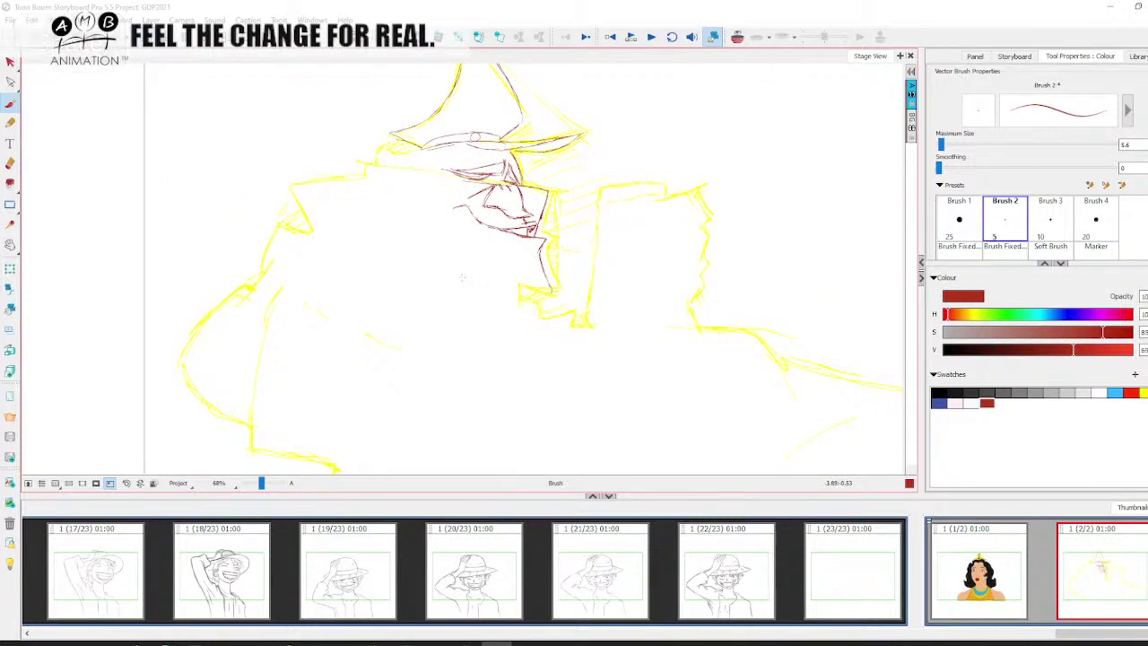
drag(463, 277, 551, 292)
drag(459, 274, 550, 294)
mouse_move(439, 179)
mouse_down()
mouse_move(426, 215)
mouse_move(430, 200)
mouse_move(453, 233)
mouse_move(435, 244)
mouse_move(448, 267)
mouse_move(486, 285)
mouse_move(478, 322)
mouse_up()
key(space)
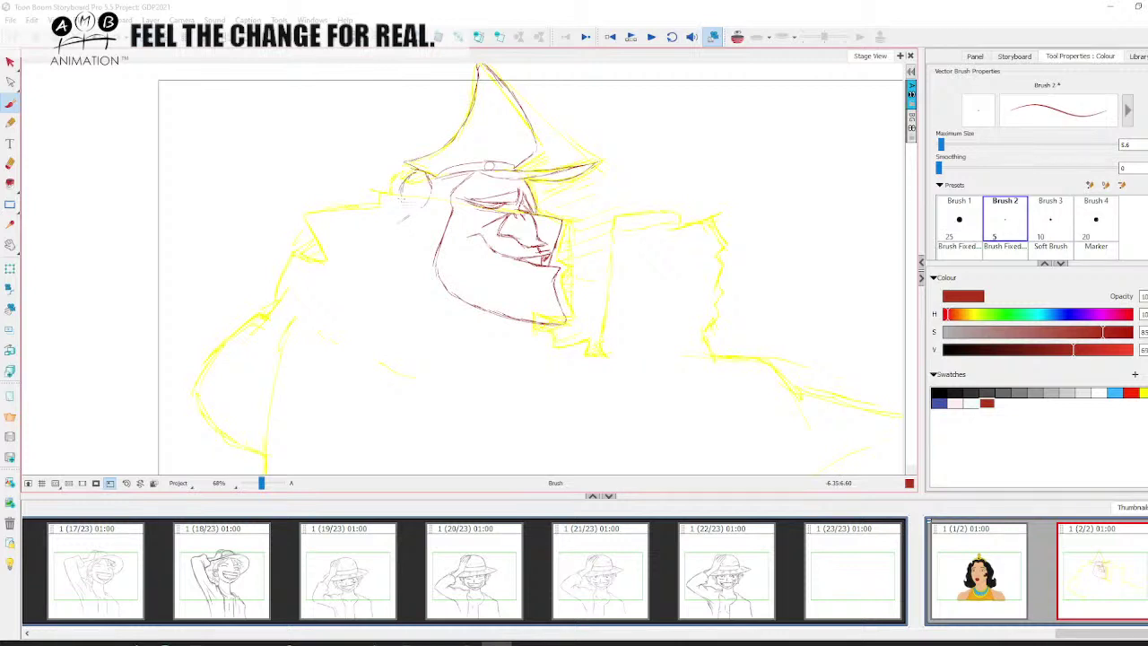
Draw the round ear under the brim's left end and a pointed, rounded lobe behind the jaw, undoing one misplaced stroke.
mouse_move(401, 190)
mouse_down()
mouse_move(409, 211)
mouse_move(422, 211)
mouse_move(408, 214)
mouse_up()
drag(395, 225, 361, 230)
mouse_move(374, 240)
mouse_down()
mouse_move(357, 247)
mouse_move(368, 262)
mouse_up()
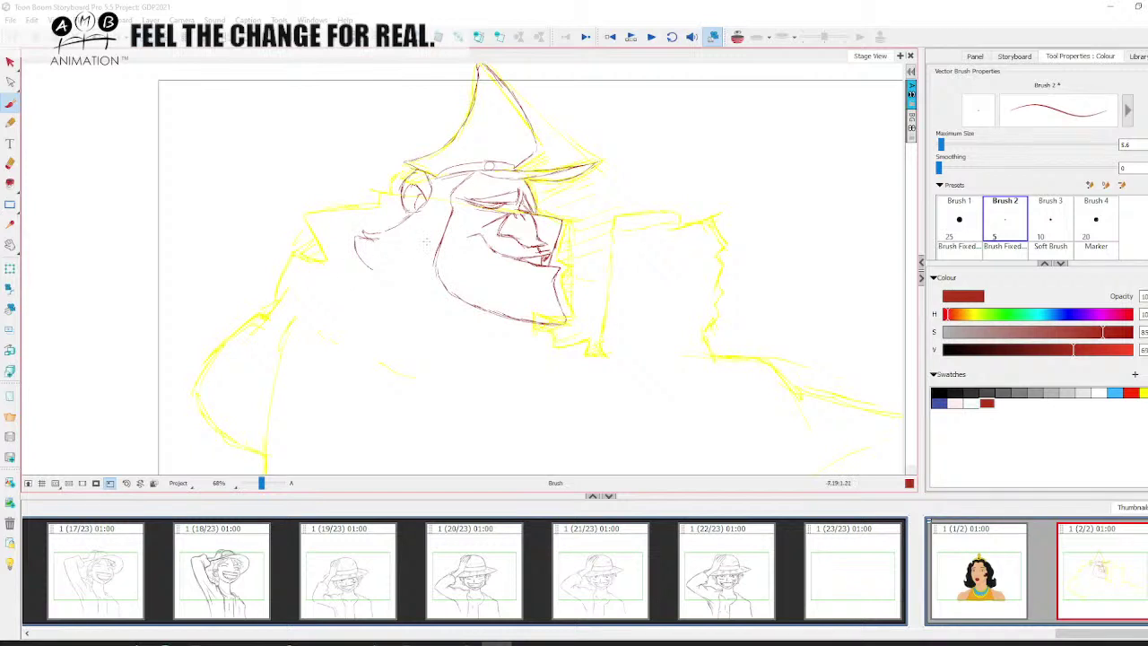
mouse_move(427, 220)
mouse_down()
mouse_move(386, 294)
mouse_move(400, 274)
mouse_up()
key(ctrl+z)
key(space)
drag(418, 312, 447, 280)
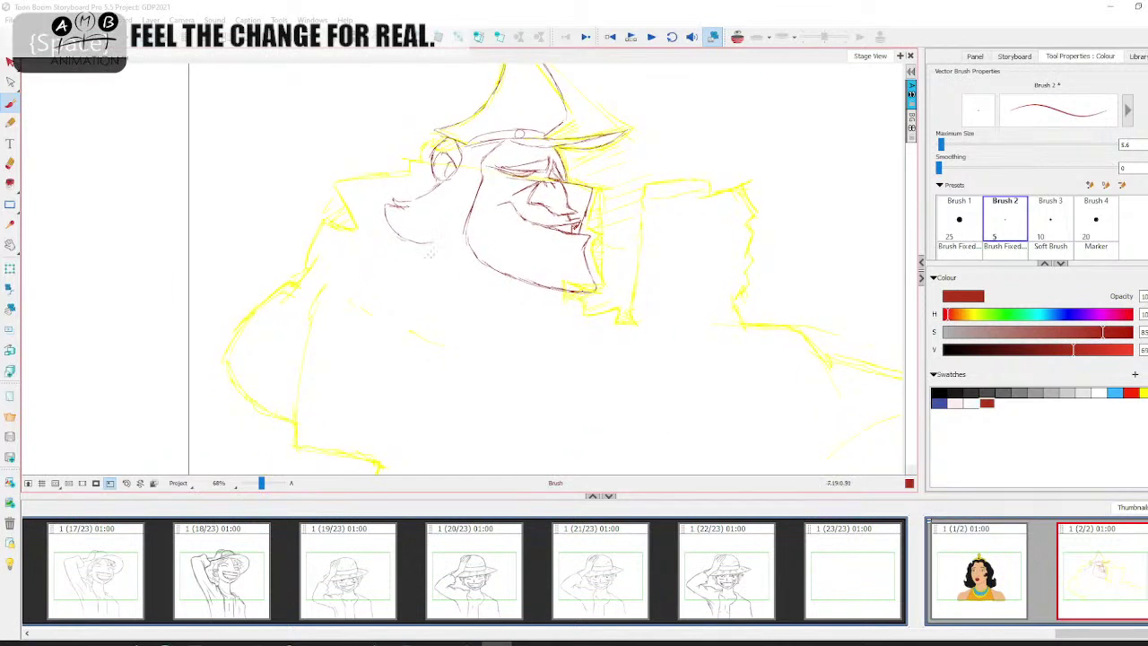
drag(444, 216, 430, 247)
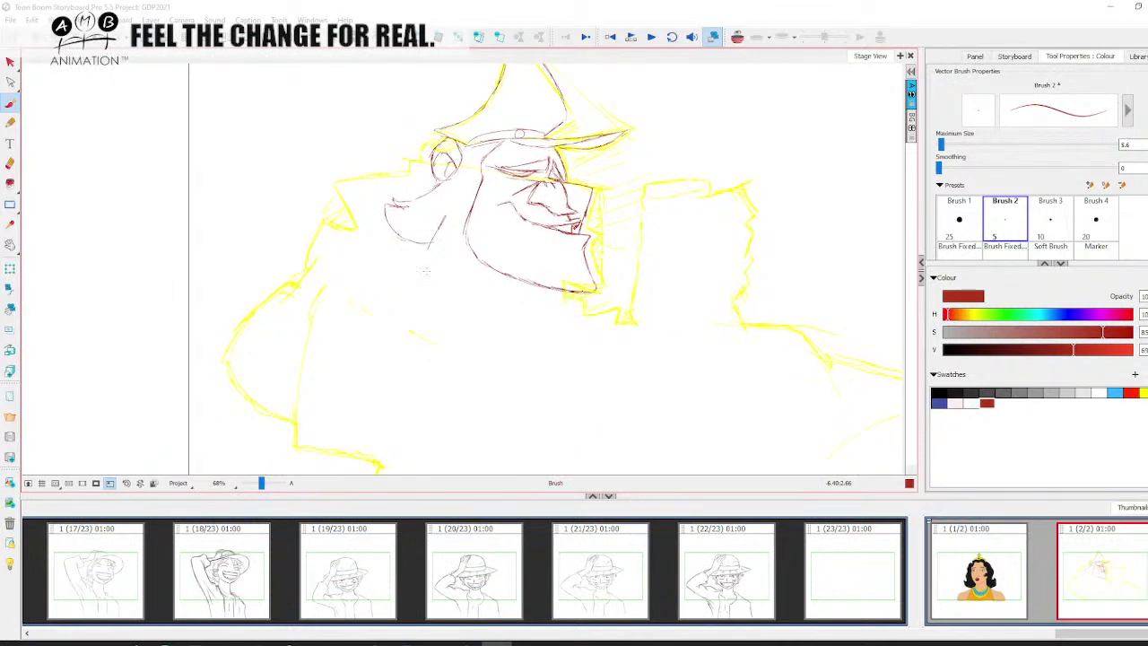
Add a long lower jaw line from the rear lobe to the chin tip and reinforce the chin contour.
key(space)
drag(433, 307, 477, 253)
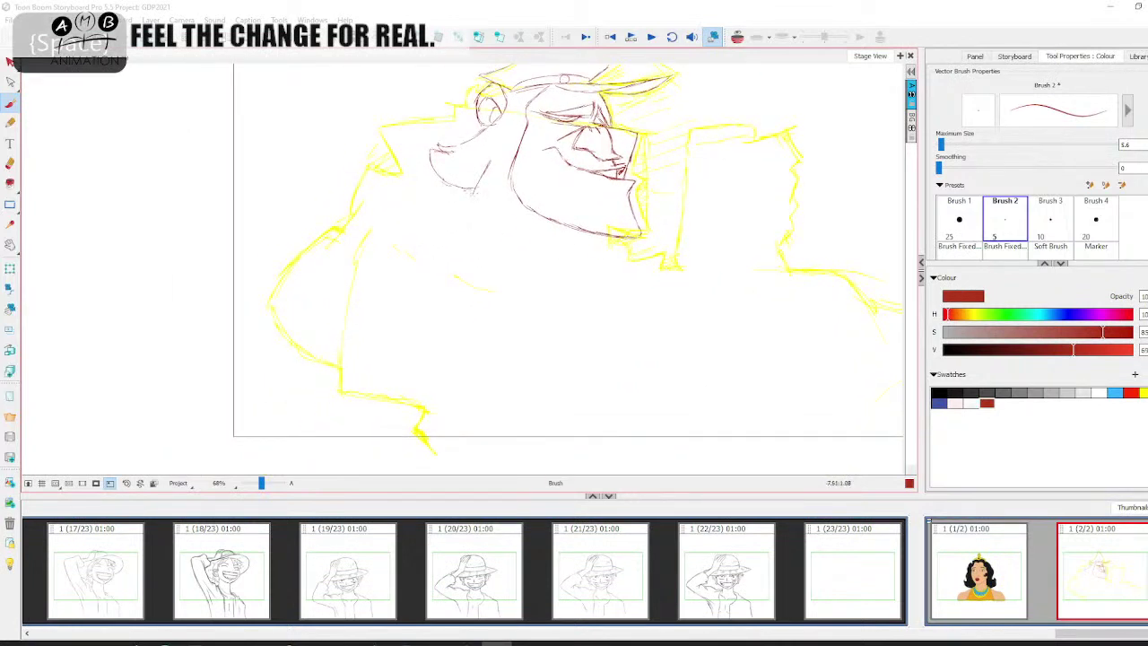
mouse_move(479, 198)
mouse_down()
mouse_move(570, 230)
mouse_move(631, 227)
mouse_move(545, 282)
mouse_up()
key(space)
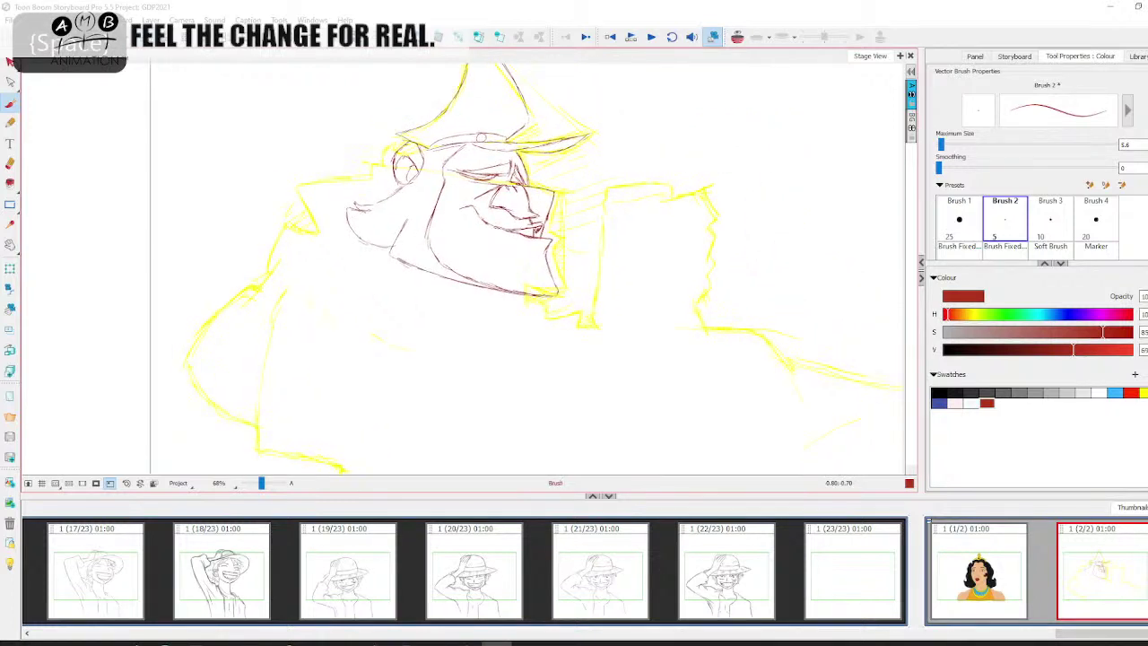
mouse_move(435, 208)
mouse_down()
mouse_move(428, 237)
mouse_move(568, 391)
mouse_move(592, 363)
mouse_move(593, 312)
mouse_move(589, 325)
mouse_up()
key(space)
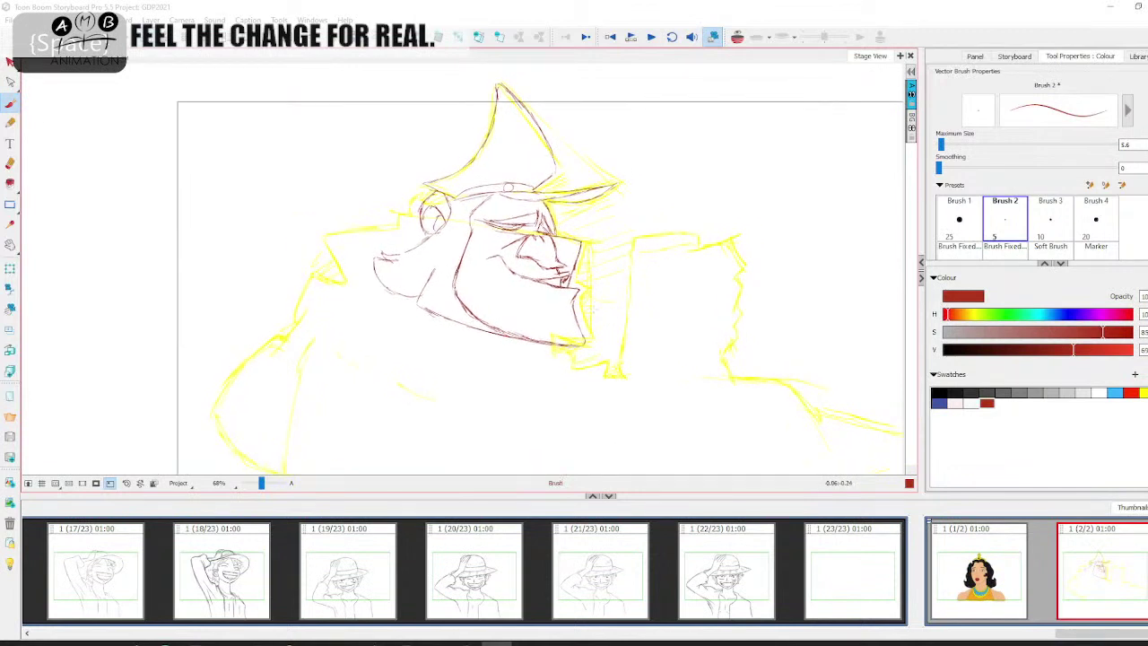
Select the whole dark red head, stretch it slightly taller, nudge it upward, and clear the selection.
click(11, 63)
click(507, 341)
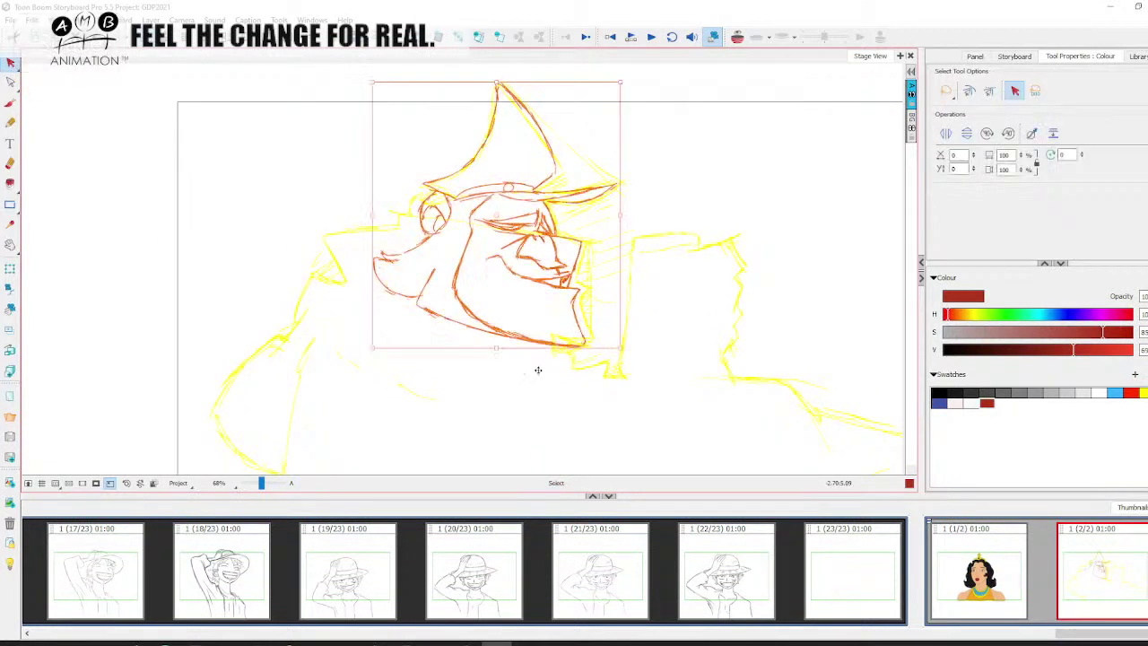
click(538, 311)
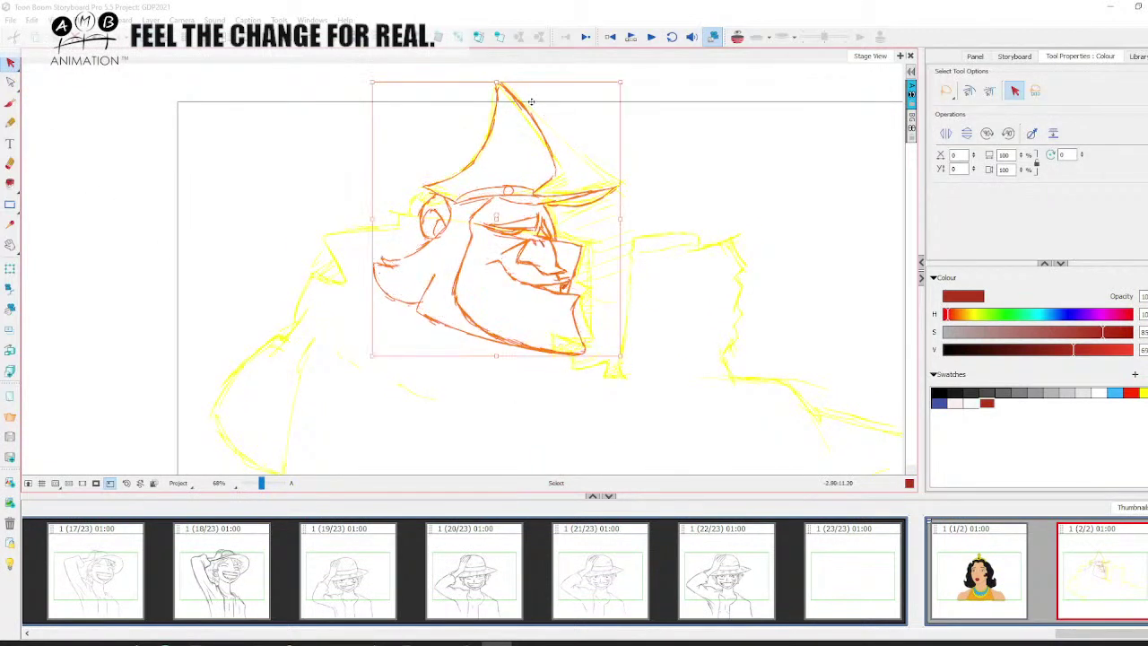
drag(455, 286, 456, 281)
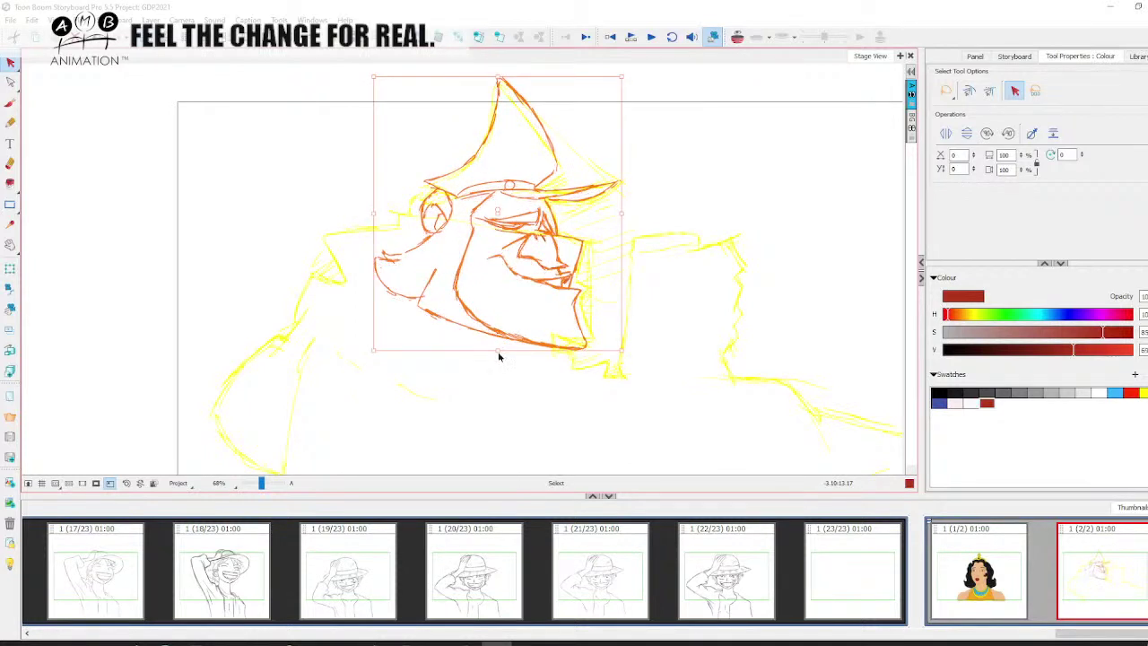
drag(498, 350, 497, 352)
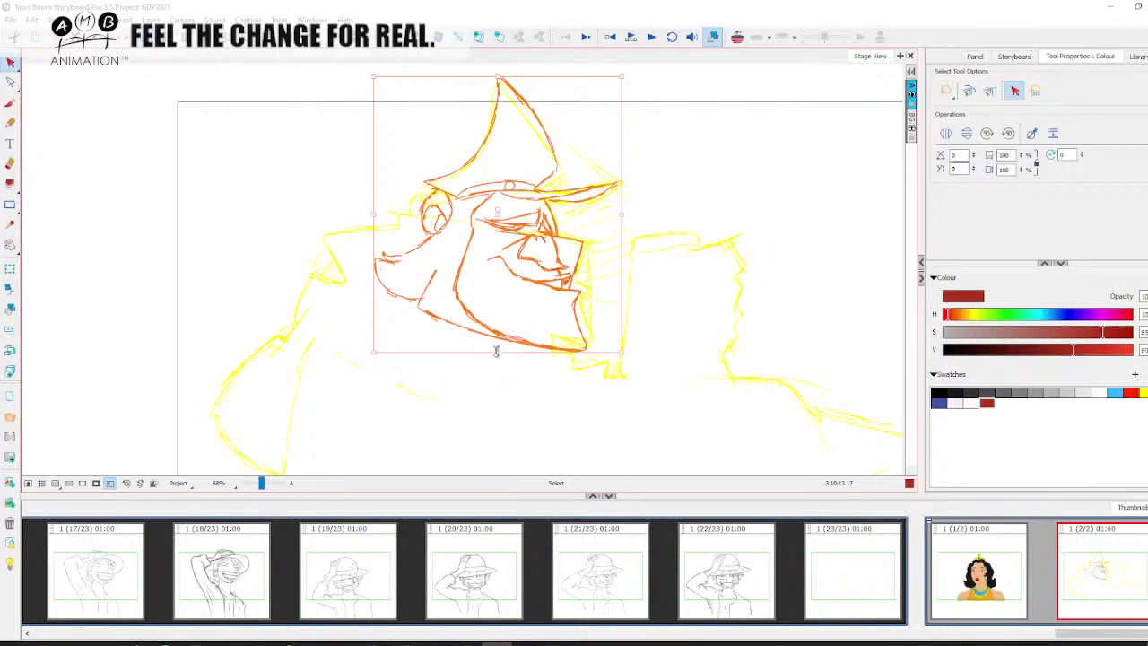
click(498, 356)
click(715, 159)
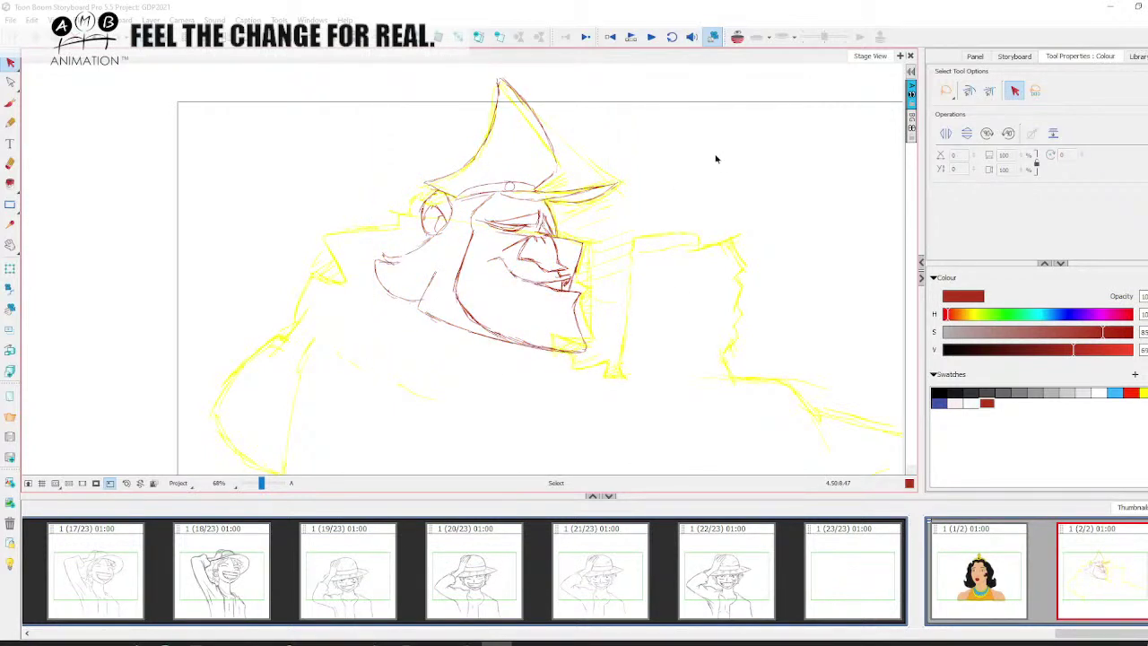
click(500, 339)
drag(502, 356, 493, 313)
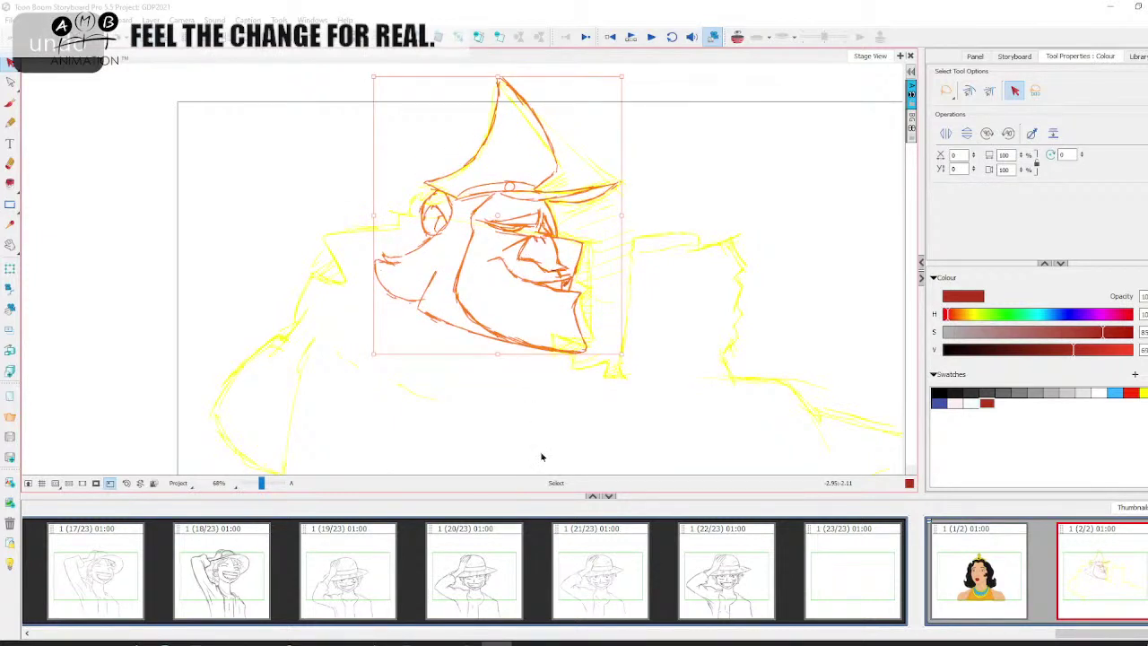
click(712, 167)
Return to the dark red brush and draw the back of the head behind the ear, down to the rear lobe.
click(10, 101)
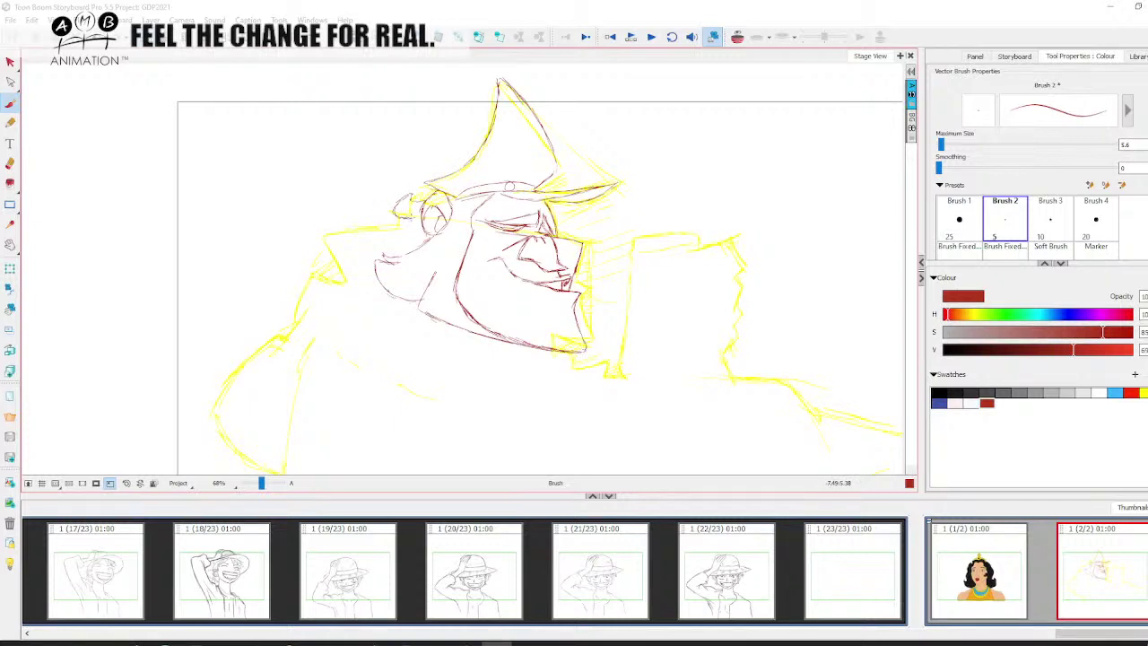
mouse_move(405, 217)
mouse_down()
mouse_move(390, 219)
mouse_move(392, 249)
mouse_up()
key(space)
drag(392, 321, 434, 297)
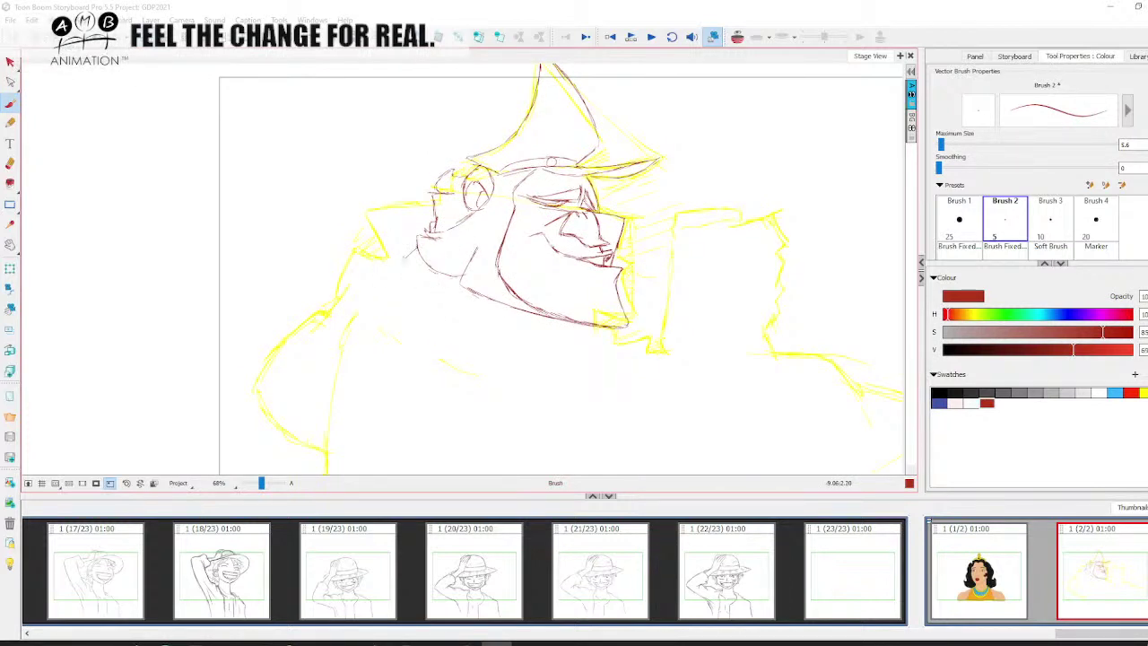
drag(485, 350, 443, 330)
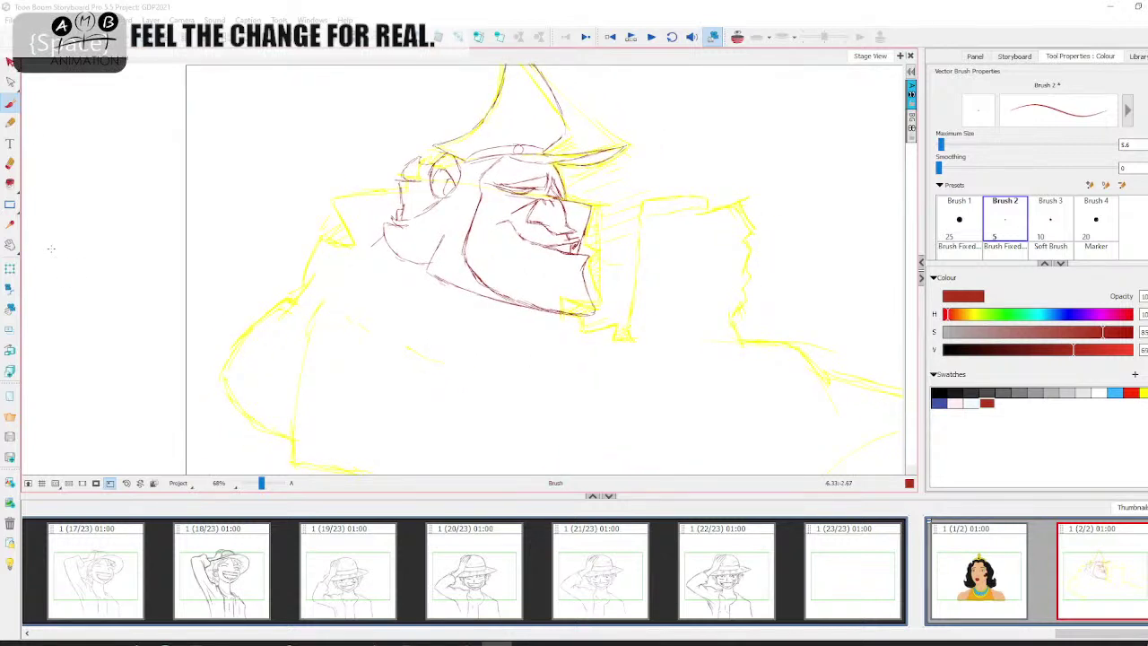
Select the whole dark red head, scale it down slightly, reposition it over the yellow outline, and clear the selection.
click(10, 61)
click(482, 294)
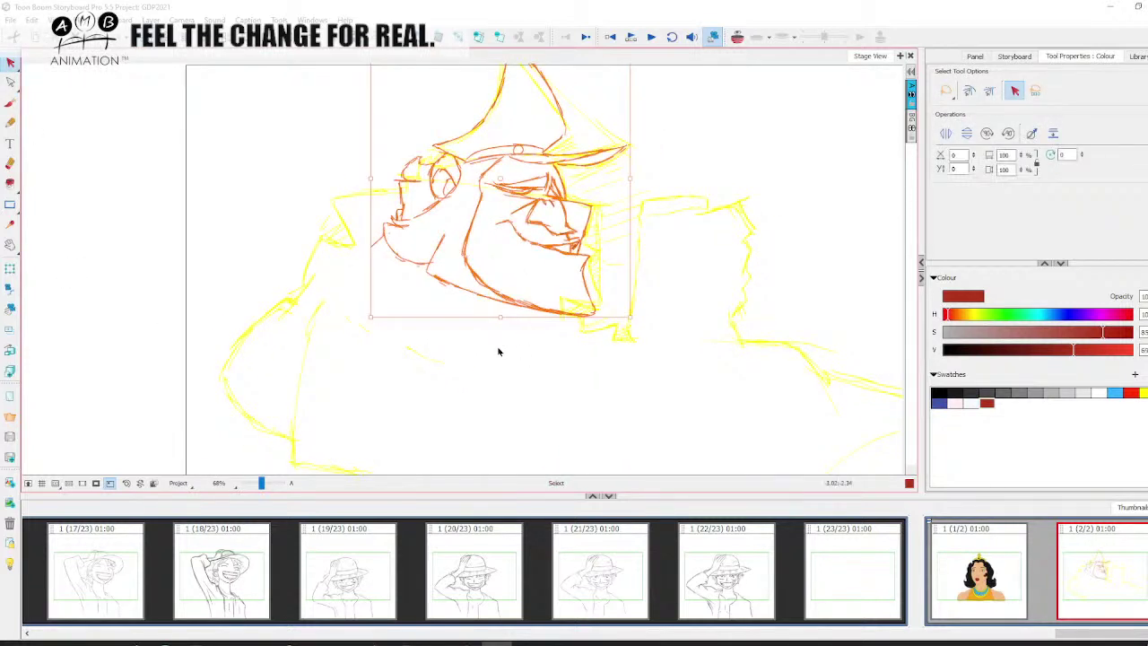
mouse_move(376, 311)
mouse_down()
mouse_move(404, 290)
mouse_move(525, 314)
mouse_move(516, 287)
mouse_up()
drag(389, 304, 402, 297)
drag(511, 278, 514, 284)
click(760, 133)
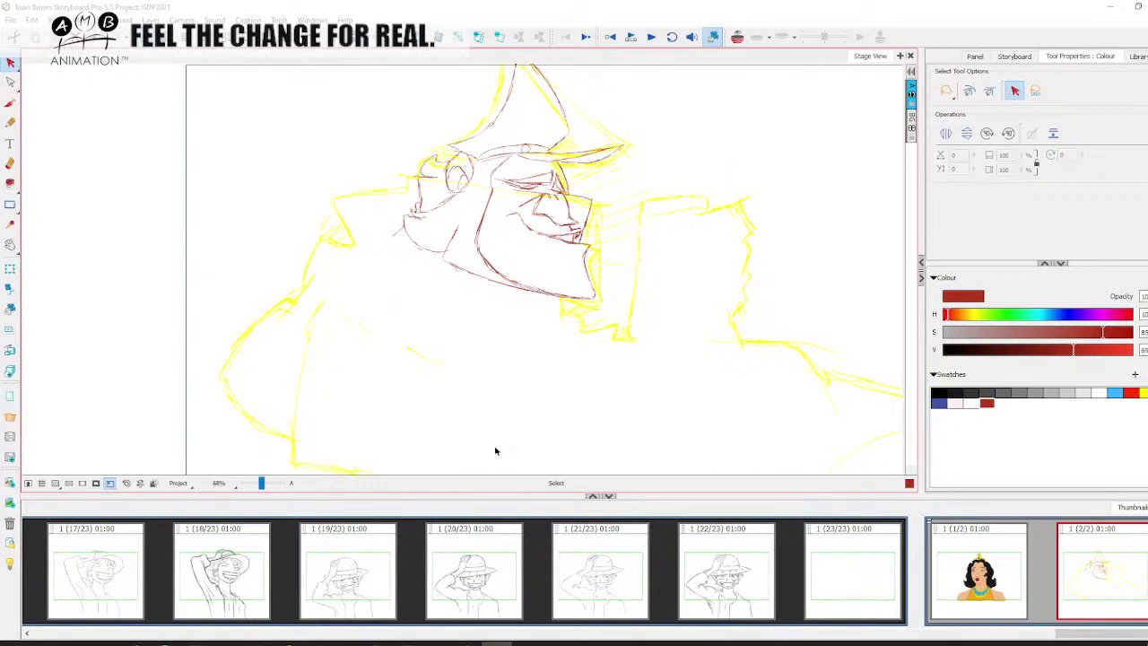
Draw a raised collar from the left shoulder to the back of the head, with its flap tapering to a sharp lower point.
click(11, 102)
mouse_move(473, 341)
mouse_down()
mouse_move(446, 388)
mouse_move(485, 348)
mouse_up()
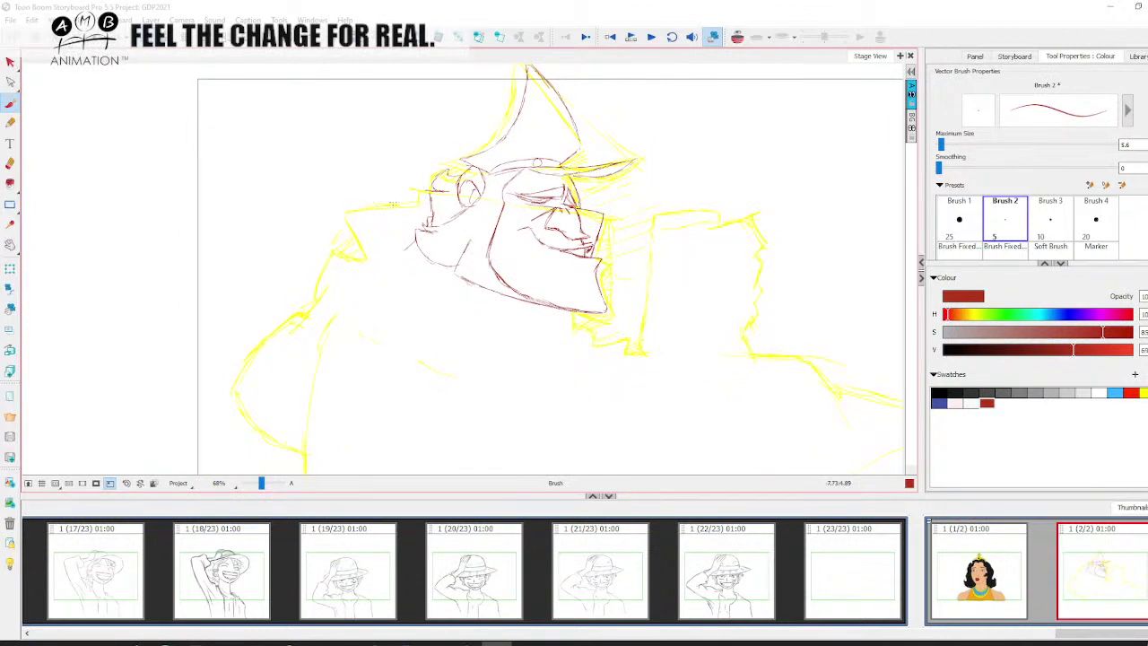
drag(348, 207, 432, 203)
key(ctrl+z)
drag(343, 208, 378, 207)
mouse_move(348, 206)
mouse_down()
mouse_move(336, 217)
mouse_move(364, 291)
mouse_up()
drag(342, 216, 412, 253)
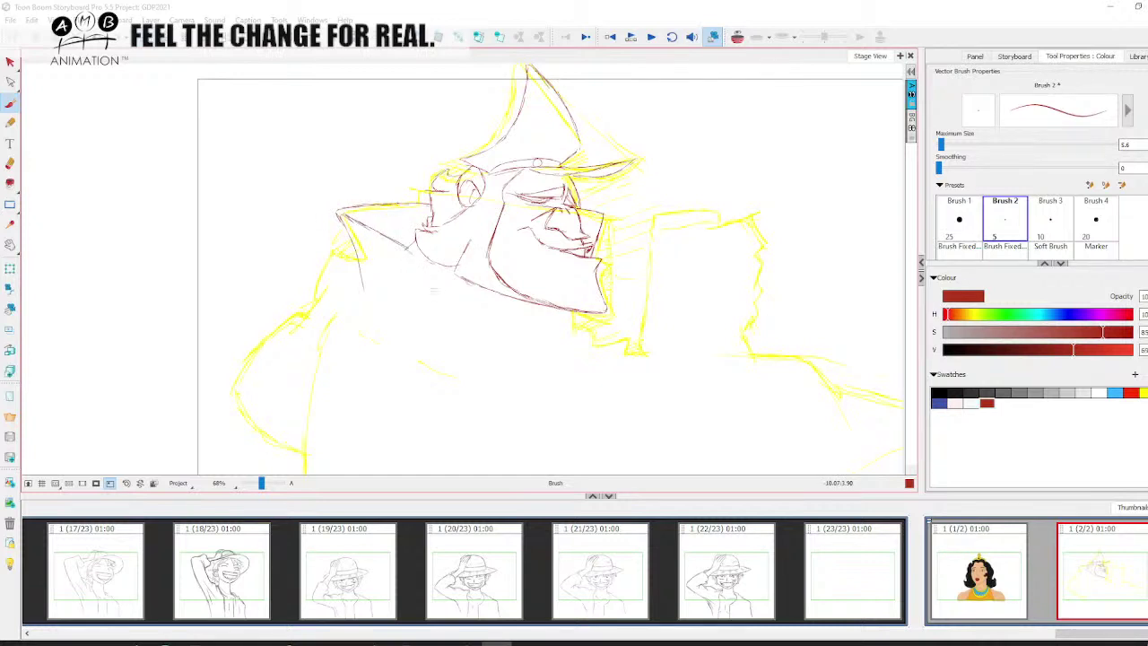
key(space)
drag(481, 377, 507, 331)
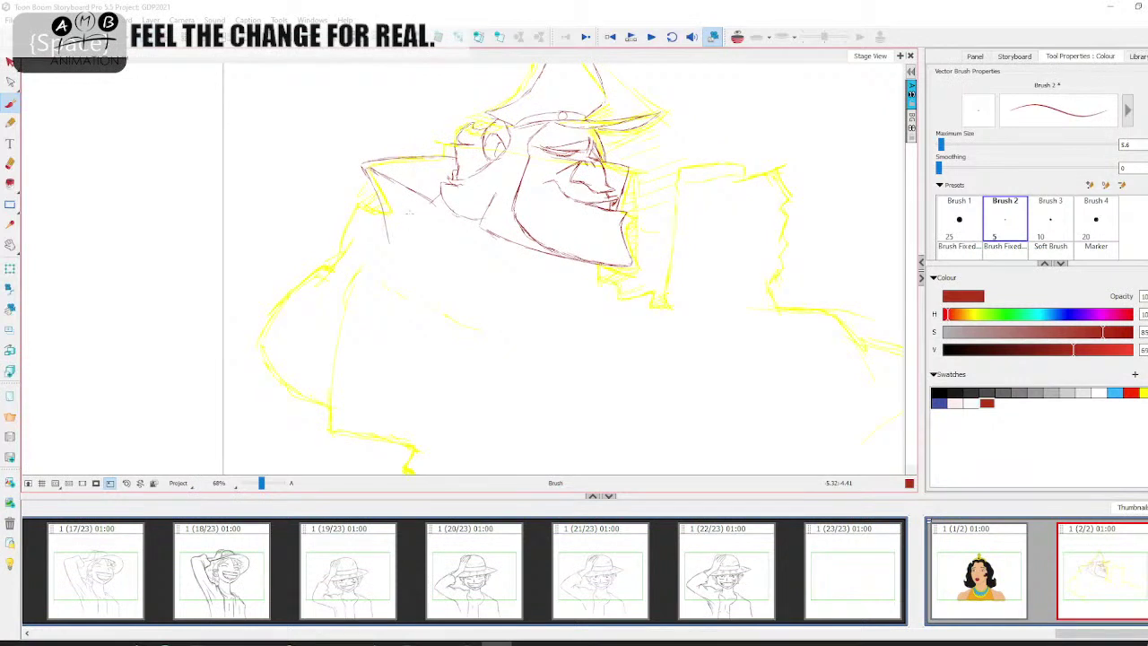
mouse_move(371, 181)
mouse_down()
mouse_move(403, 283)
mouse_move(433, 218)
mouse_move(430, 243)
mouse_up()
key(space)
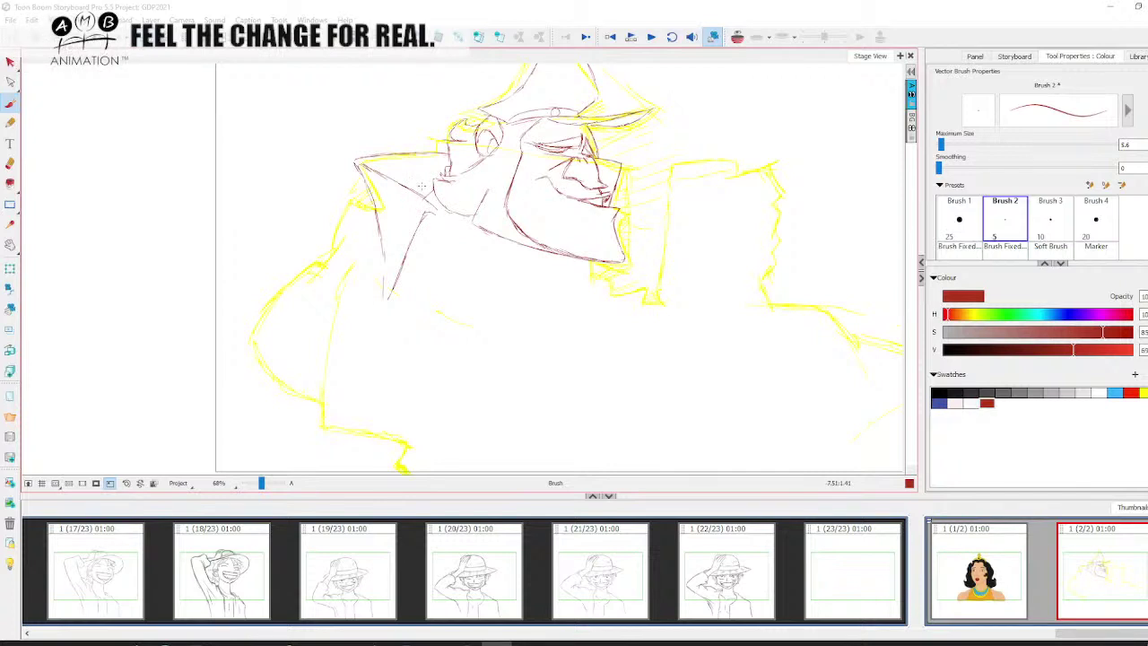
Retrace the raised collar's pointed flap and draw a short coat-edge line running down from its inner fold.
drag(428, 212, 466, 250)
key(space)
drag(574, 373, 555, 424)
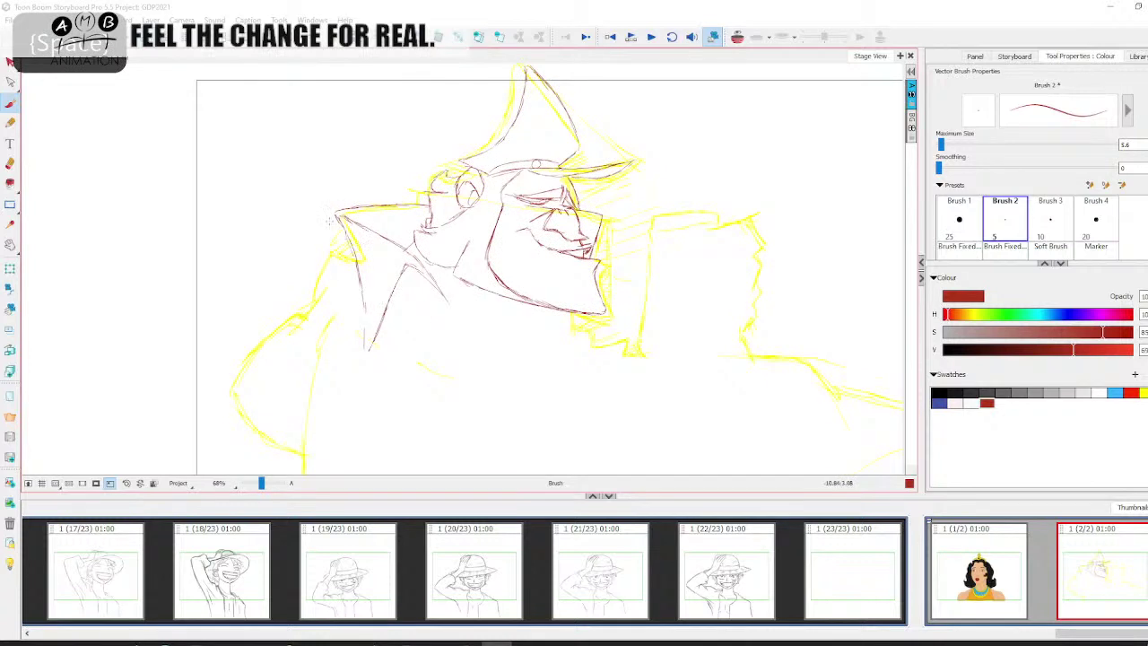
mouse_move(340, 222)
mouse_down()
mouse_move(366, 350)
mouse_move(415, 310)
mouse_up()
key(space)
mouse_move(504, 313)
mouse_down()
mouse_move(484, 295)
mouse_move(510, 283)
mouse_move(530, 351)
mouse_move(520, 320)
mouse_move(535, 293)
mouse_up()
key(space)
drag(536, 245, 528, 280)
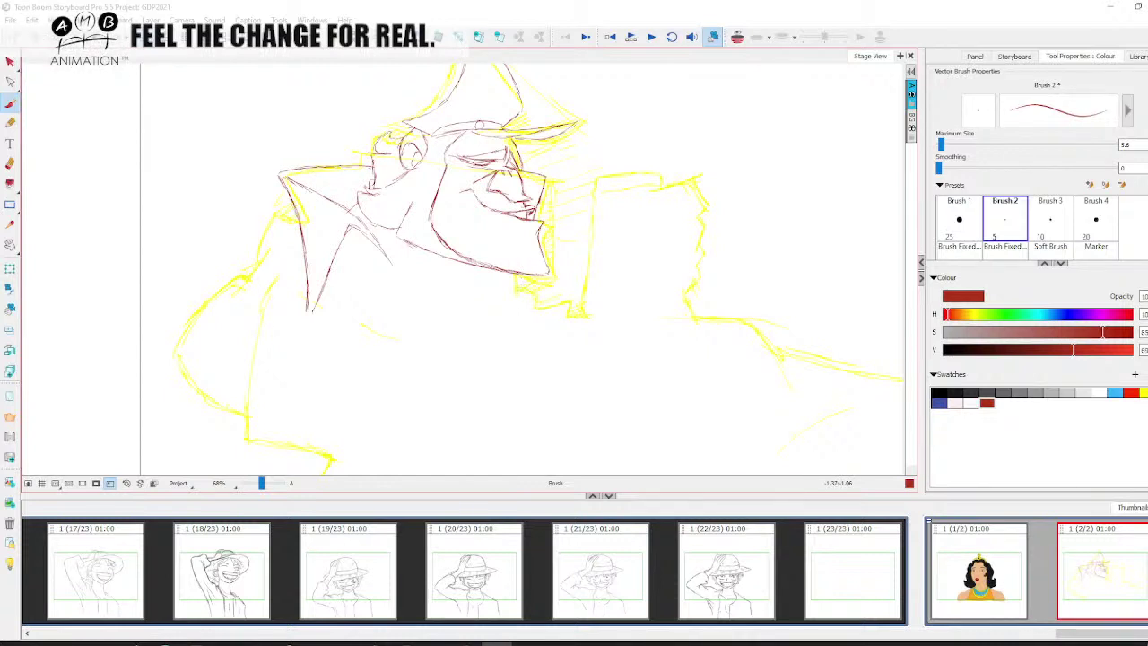
Sketch short neck strokes beneath the jaw and chin in dark red.
mouse_move(521, 282)
mouse_down()
mouse_move(532, 321)
mouse_move(536, 248)
mouse_up()
mouse_move(434, 302)
mouse_down()
mouse_move(453, 332)
mouse_move(464, 305)
mouse_up()
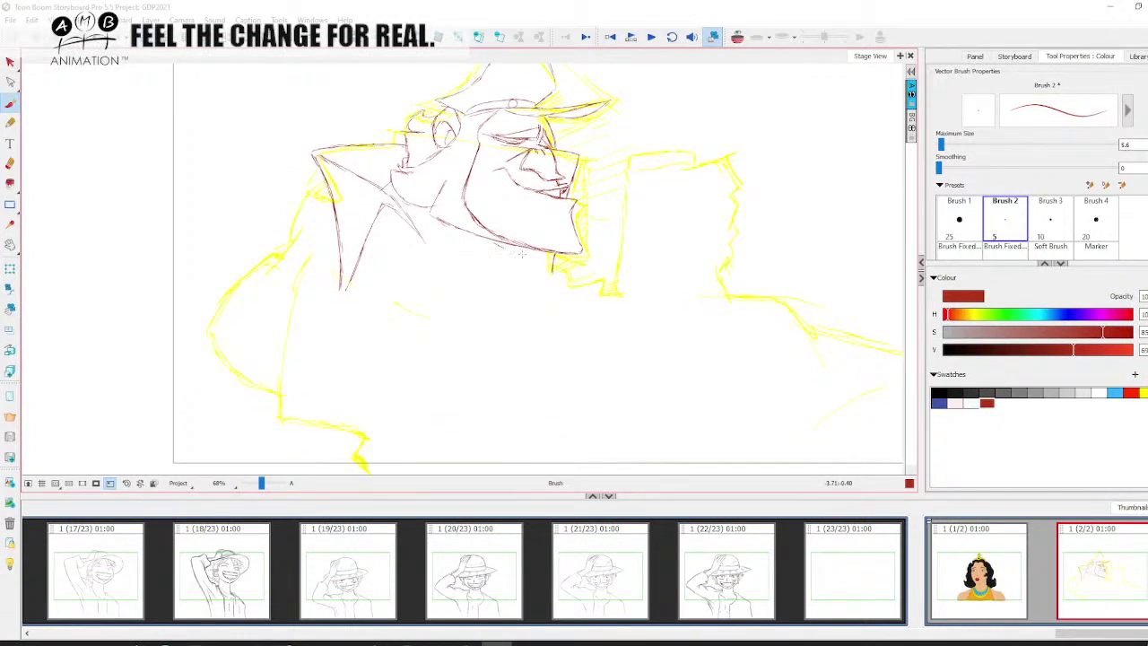
drag(498, 244, 530, 257)
drag(544, 261, 498, 271)
key(space)
key(space)
key(space)
mouse_move(530, 279)
mouse_down()
mouse_move(484, 279)
mouse_move(494, 277)
mouse_up()
key(space)
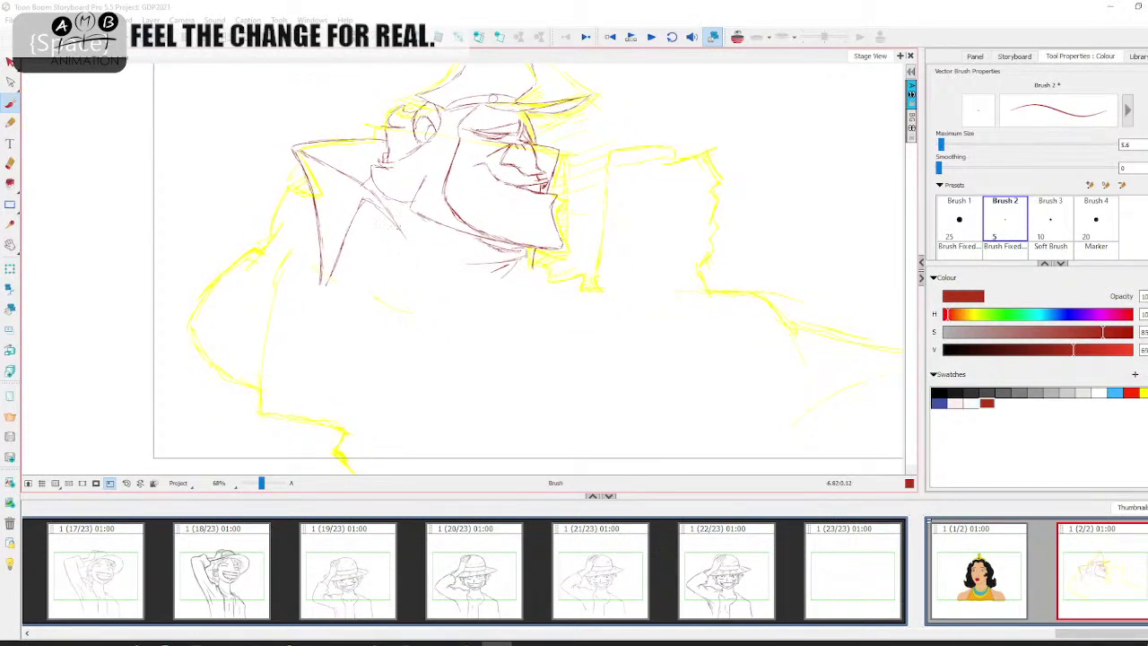
Save the storyboard project.
mouse_move(468, 333)
mouse_down()
mouse_move(502, 310)
mouse_move(526, 407)
mouse_up()
drag(263, 485, 259, 487)
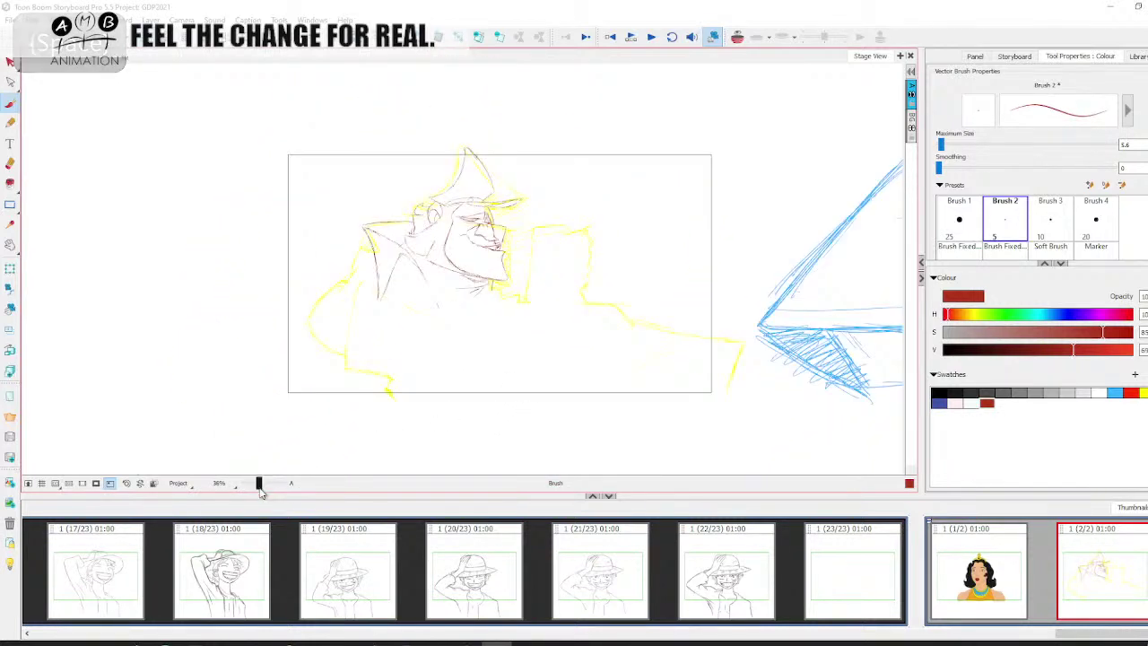
key(ctrl+s)
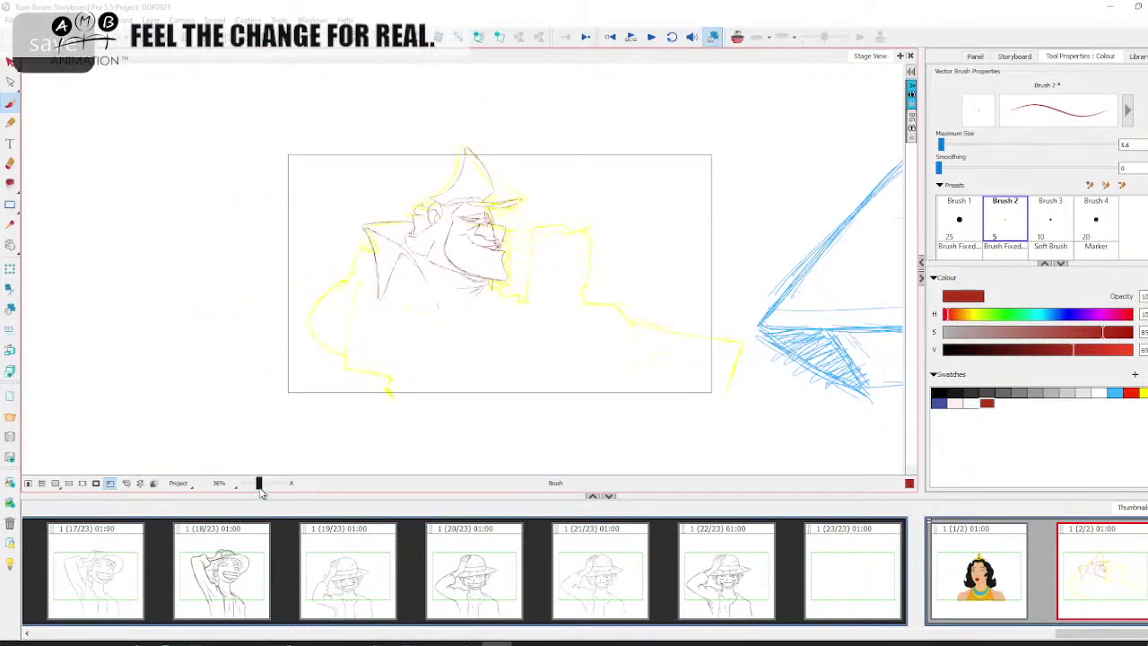
Draw the coat's front edge as one long line from the collar fold down past the lower edge of the frame.
drag(259, 485, 262, 486)
key(space)
drag(431, 318, 494, 318)
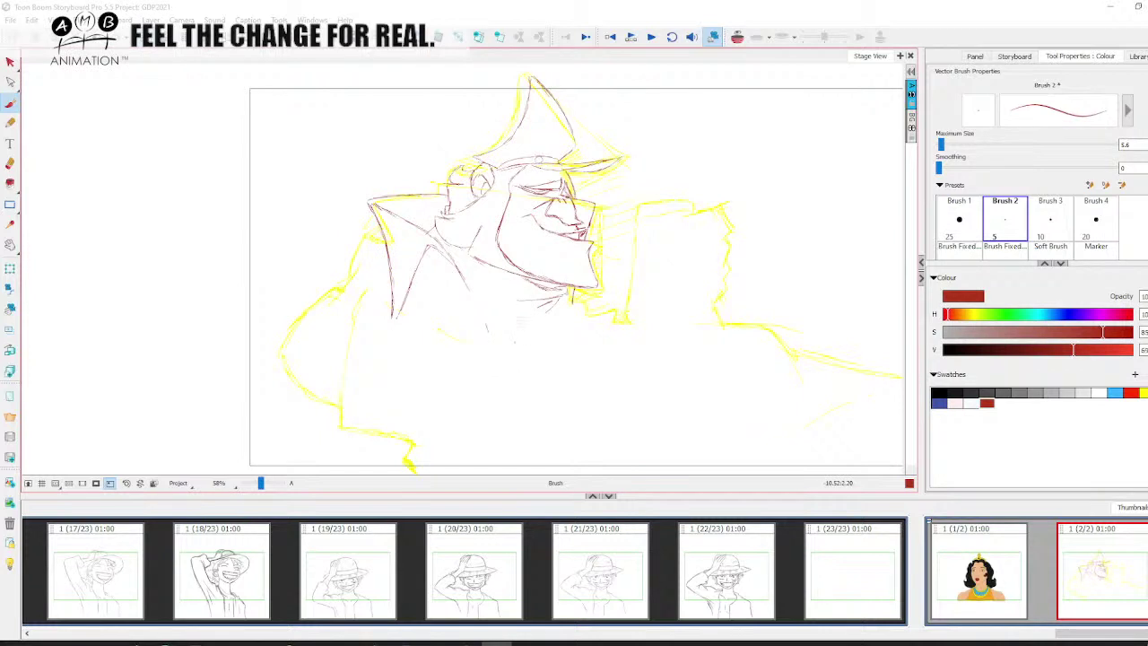
key(space)
drag(522, 337, 495, 333)
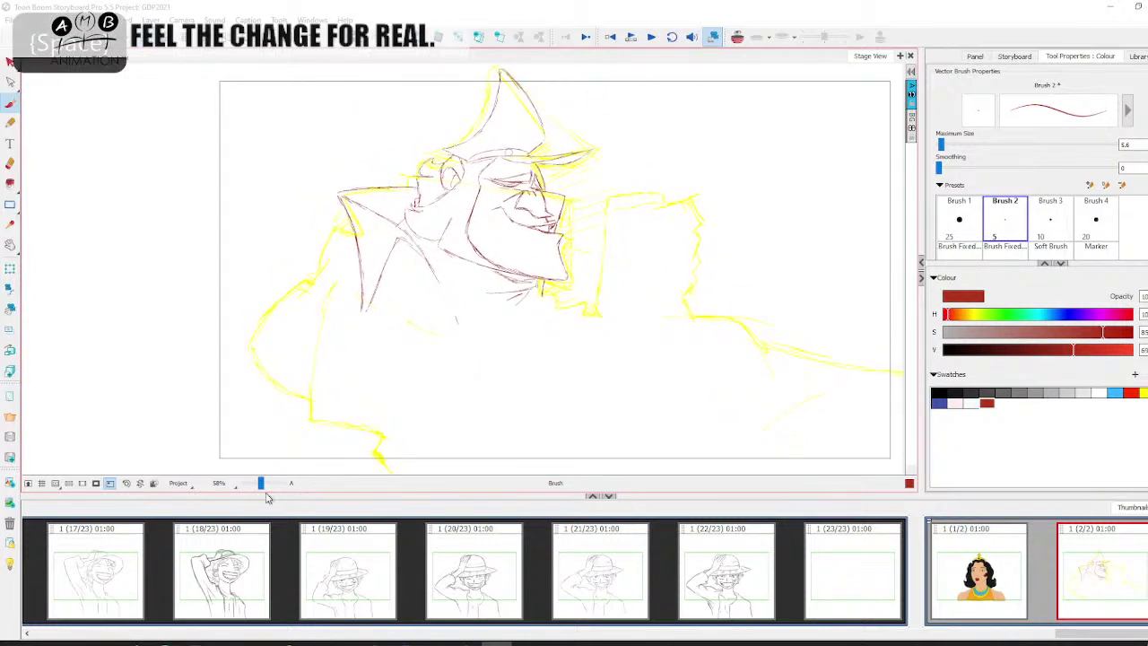
drag(262, 483, 260, 483)
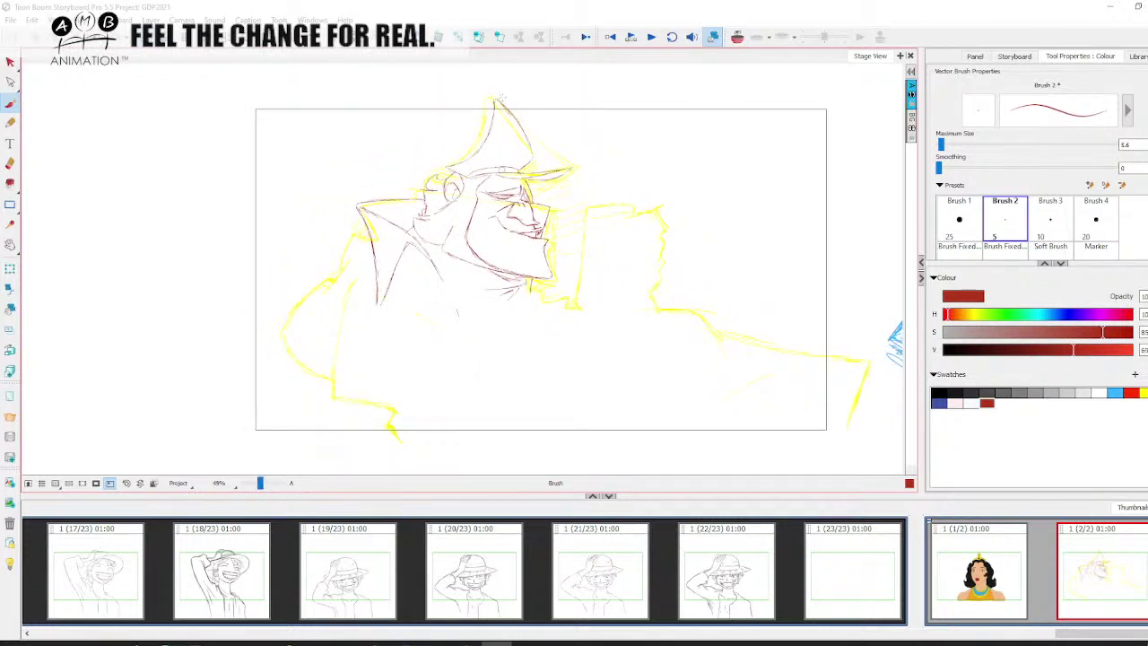
drag(499, 99, 511, 449)
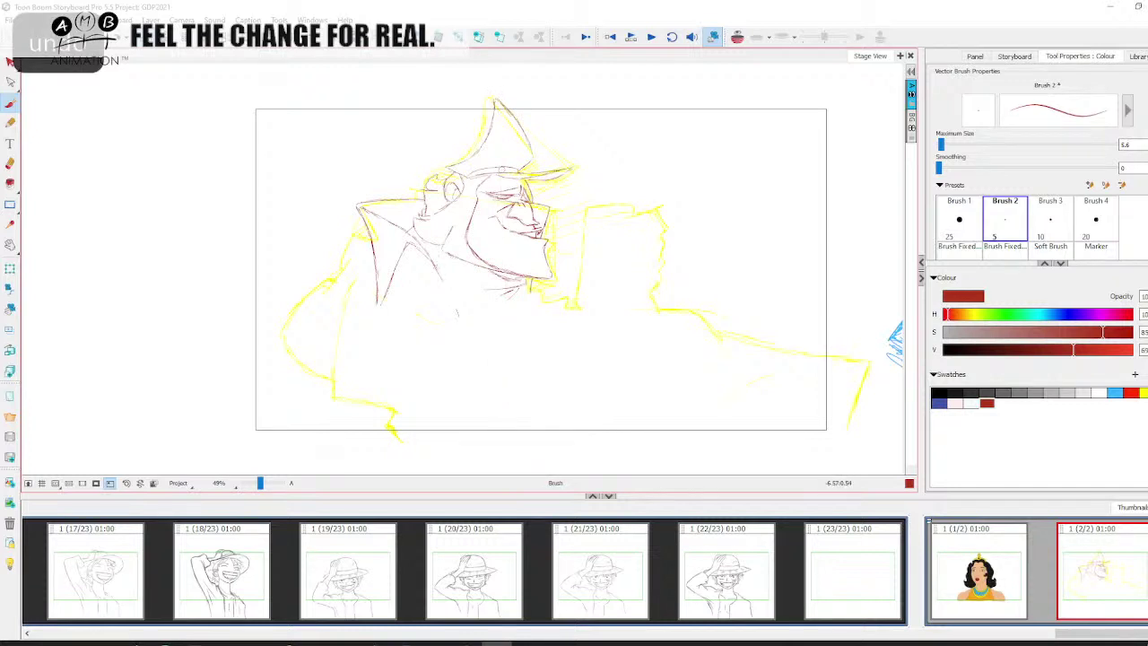
drag(429, 257, 507, 443)
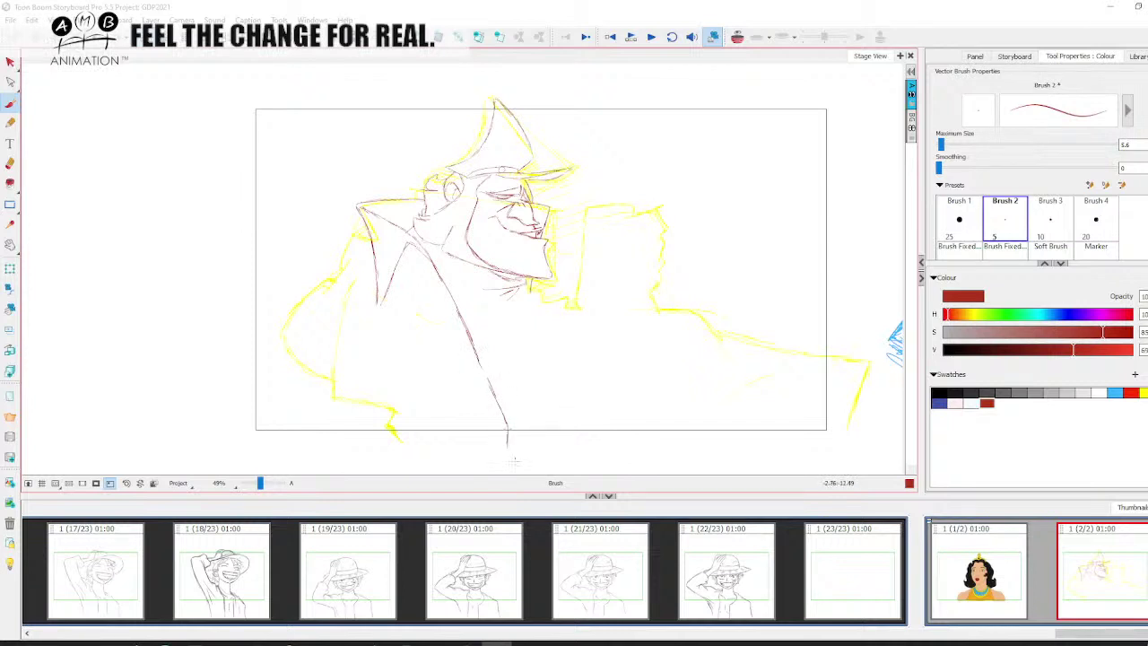
mouse_move(472, 346)
mouse_down()
mouse_move(489, 387)
mouse_move(563, 396)
mouse_move(558, 385)
mouse_up()
key(space)
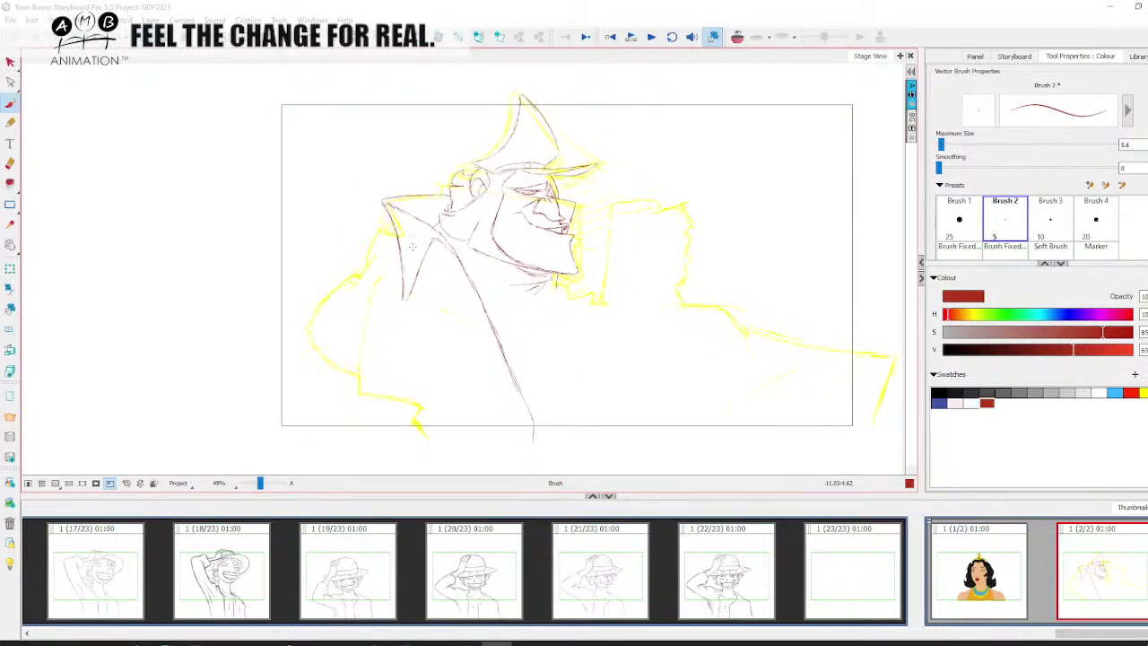
Add an inner lapel line from the collar flap to the coat's front edge, and a rounded double-chin curve beneath the jaw.
drag(391, 229, 408, 244)
drag(446, 287, 482, 330)
key(ctrl+z)
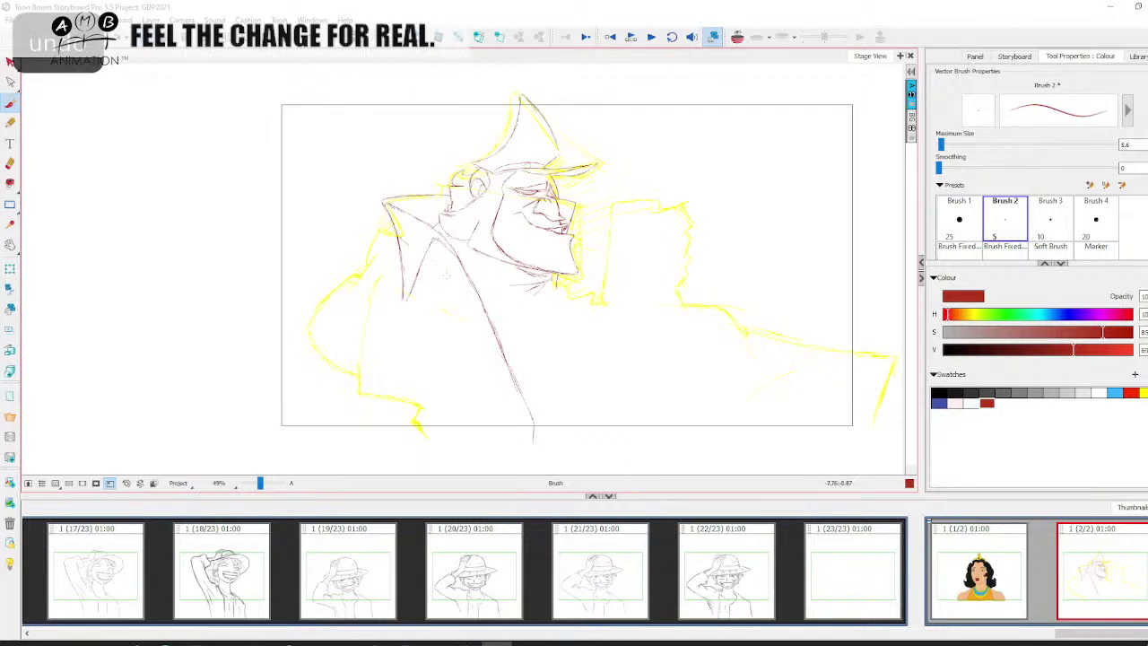
drag(431, 259, 462, 295)
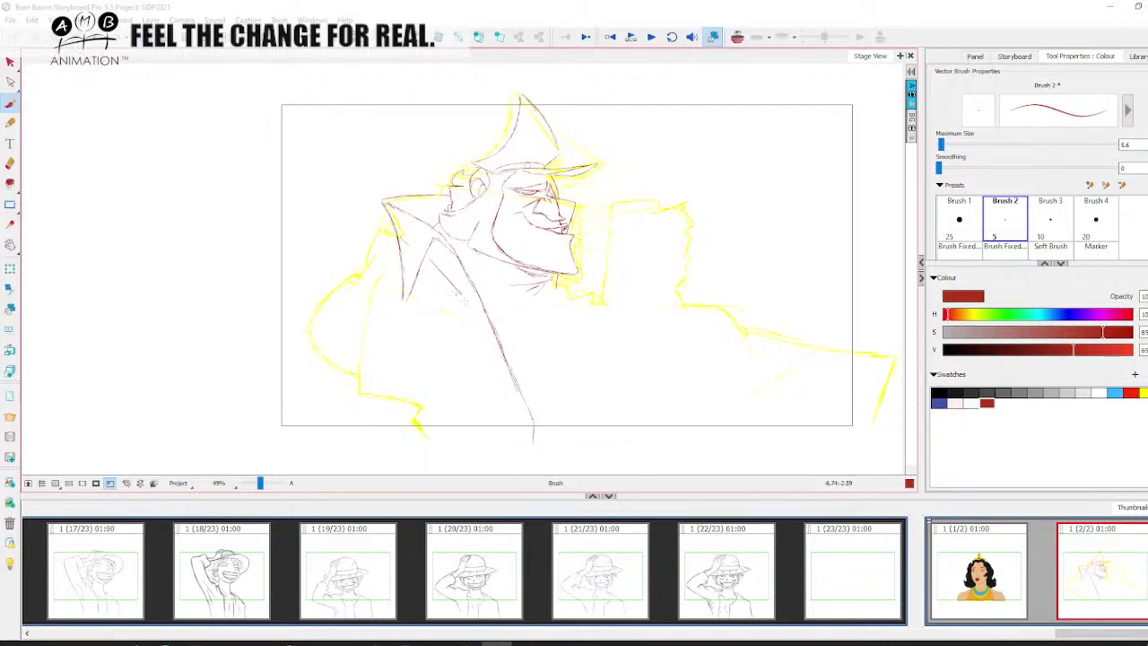
drag(455, 288, 485, 319)
key(space)
drag(529, 366, 556, 357)
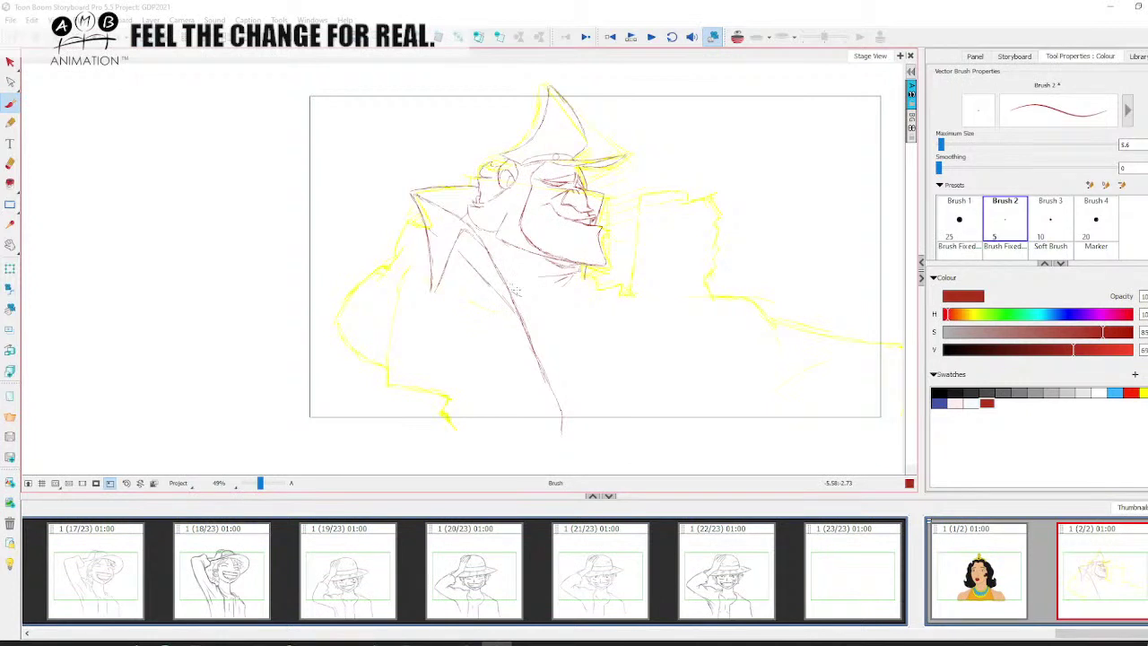
mouse_move(507, 287)
mouse_down()
mouse_move(540, 293)
mouse_move(573, 276)
mouse_move(557, 295)
mouse_move(526, 292)
mouse_move(571, 311)
mouse_up()
key(space)
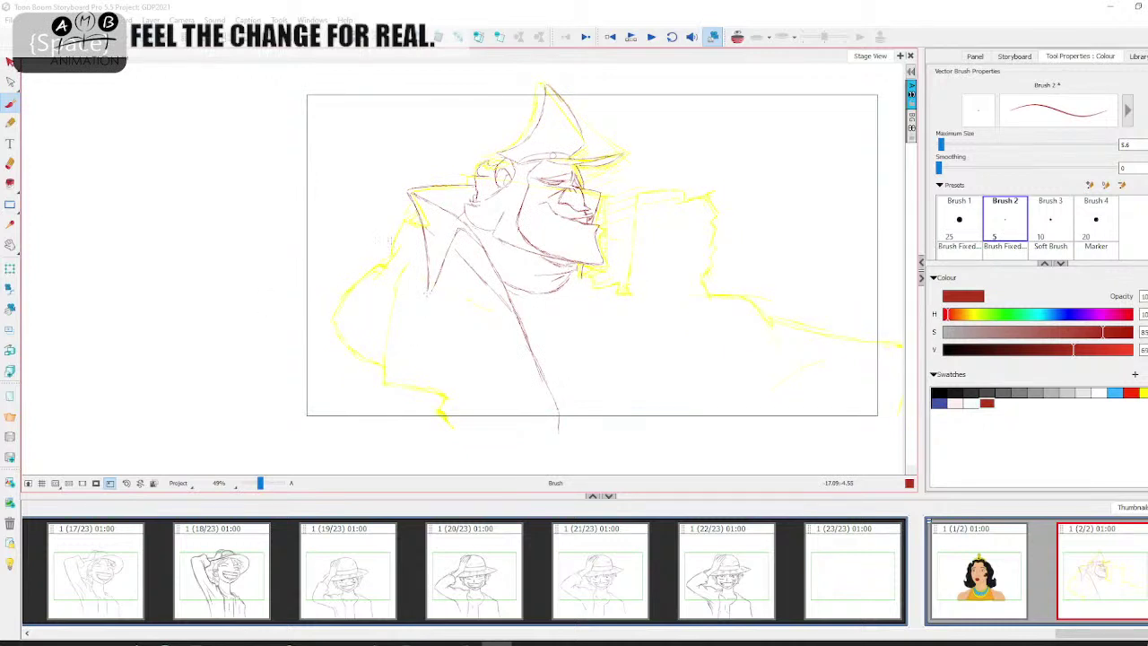
key(alt+e)
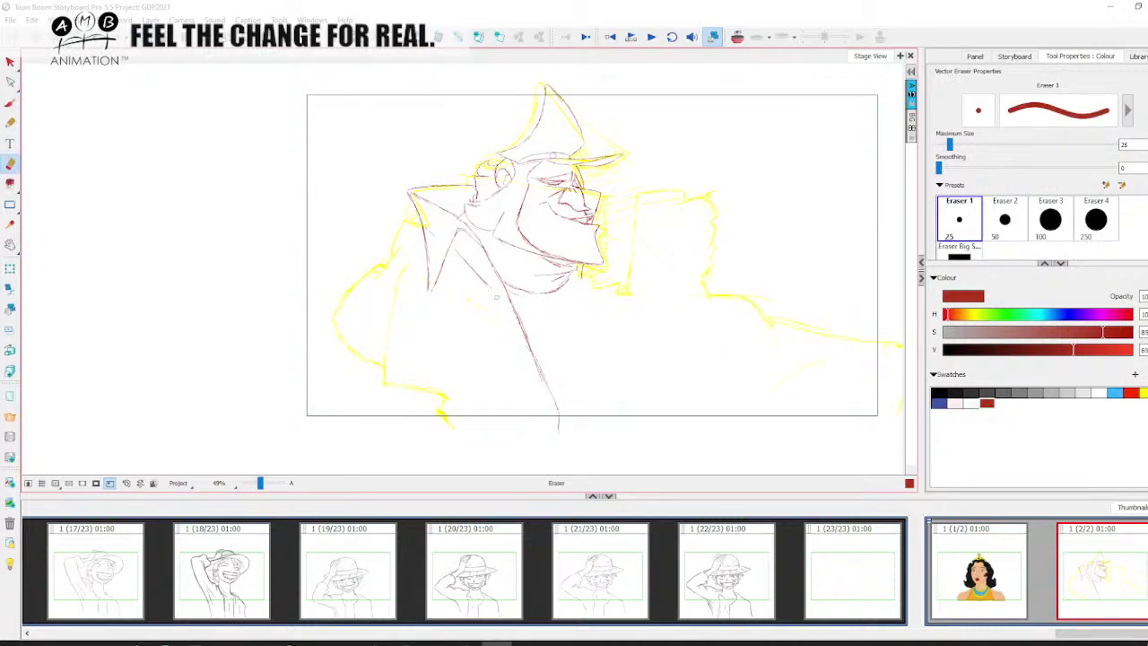
key(alt+b)
drag(503, 312, 559, 285)
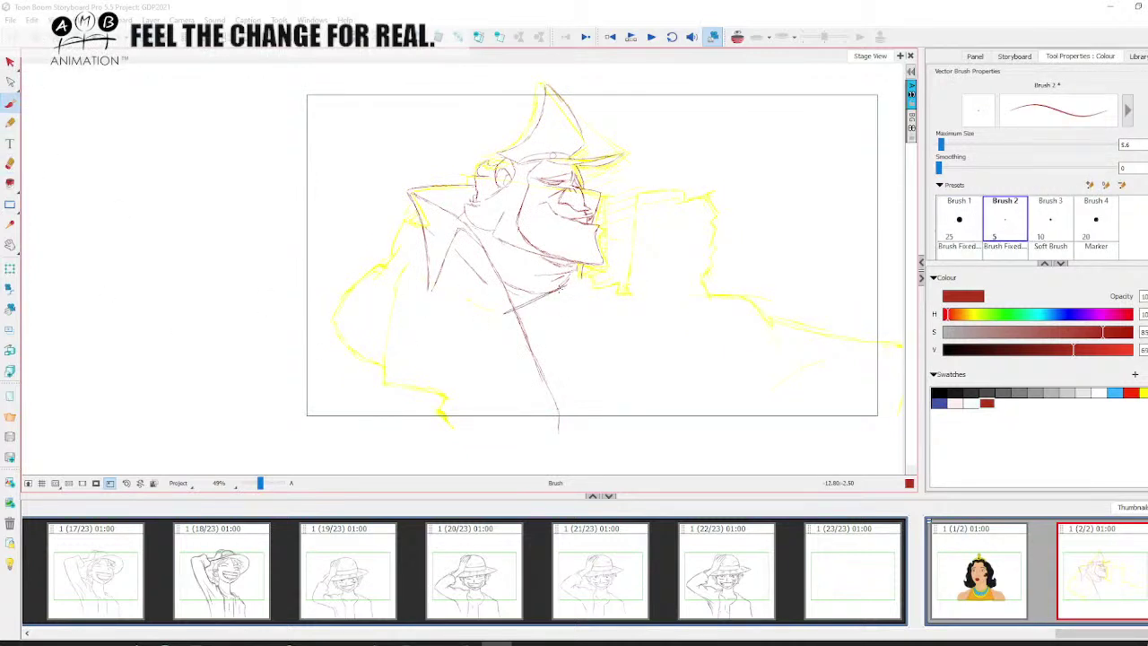
key(ctrl+z)
Draw a peaked fold of the coat behind the collar, sloping down to the shoulder along the yellow outline.
drag(407, 220, 387, 257)
drag(411, 200, 403, 215)
mouse_move(417, 205)
mouse_down()
mouse_move(406, 216)
mouse_move(418, 224)
mouse_up()
key(ctrl+z)
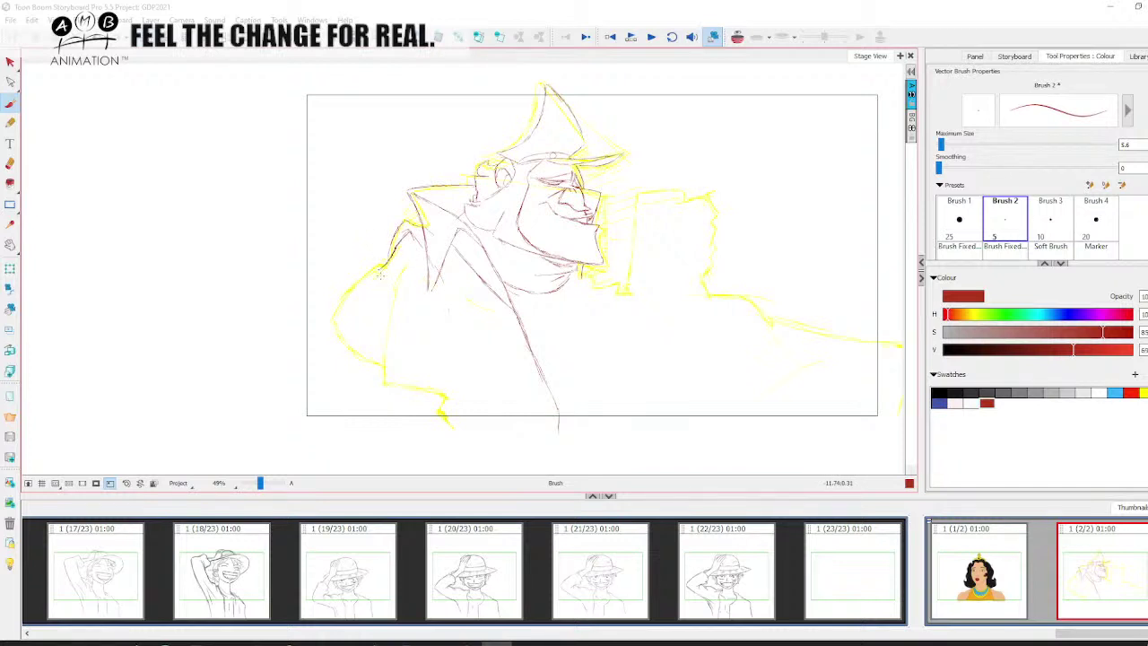
Trace the coat's rounded rear bulge from the shoulder down and back in along the yellow outline.
drag(379, 274, 475, 228)
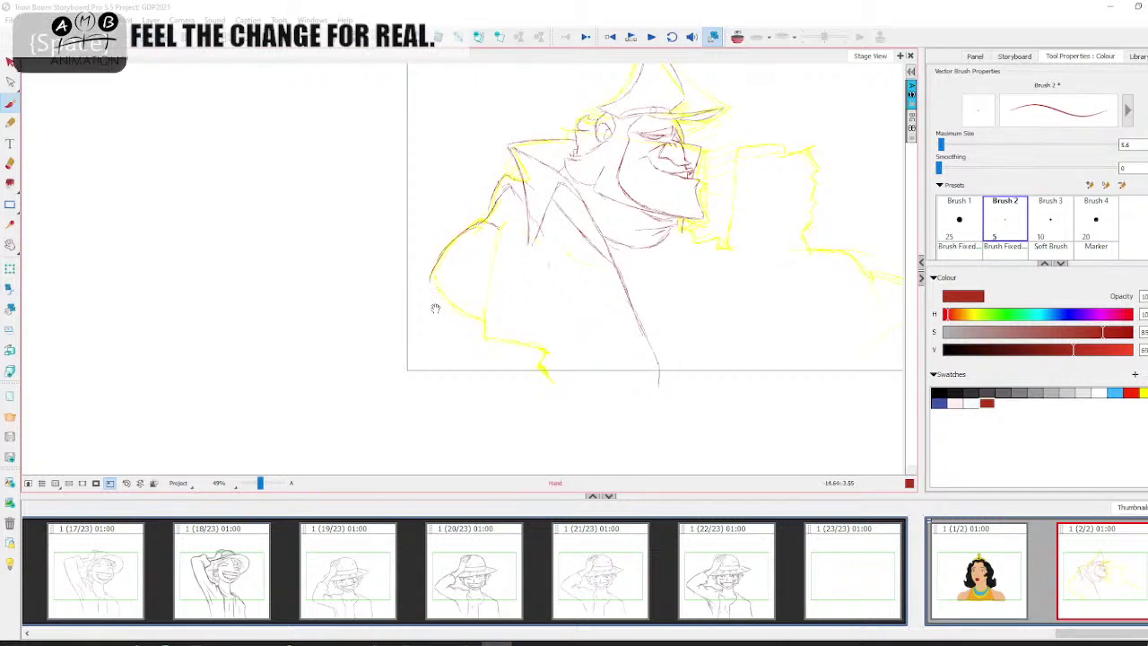
mouse_move(433, 305)
mouse_down()
mouse_move(428, 258)
mouse_move(458, 286)
mouse_move(448, 285)
mouse_move(485, 296)
mouse_up()
key(space)
drag(516, 231, 506, 225)
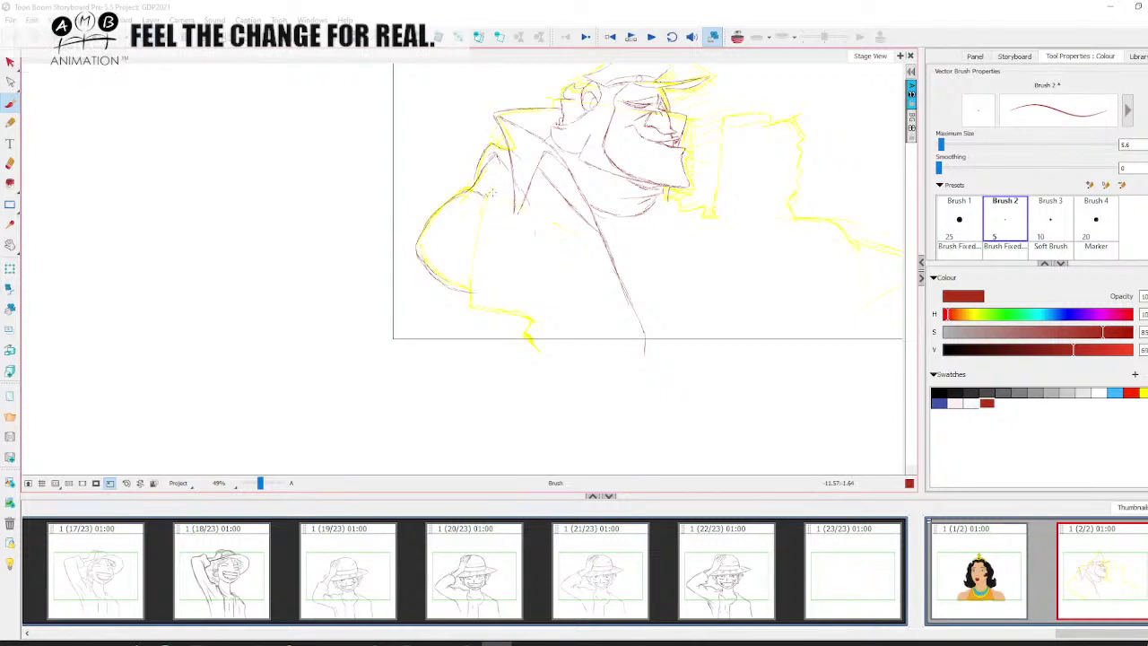
Draw the rear side and lower edge of the four-sided sleeve shape in front of the rounded bulge.
mouse_move(477, 220)
mouse_down()
mouse_move(488, 192)
mouse_move(471, 305)
mouse_move(470, 278)
mouse_move(480, 304)
mouse_up()
key(space)
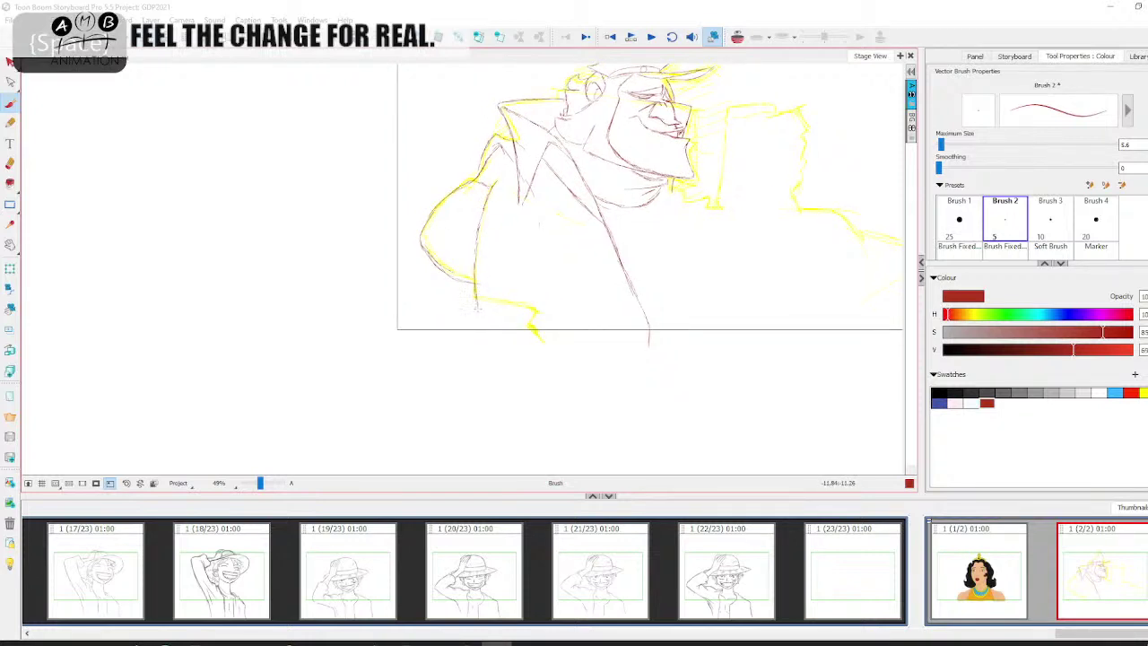
key(space)
drag(494, 260, 492, 260)
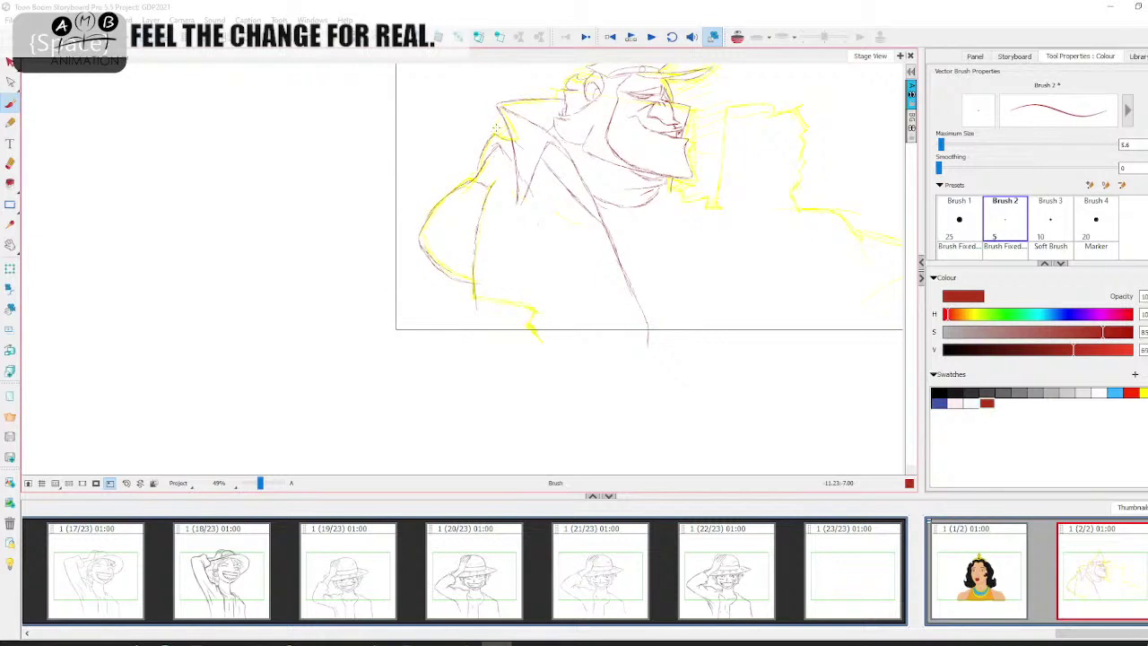
drag(498, 101, 475, 301)
key(ctrl+z)
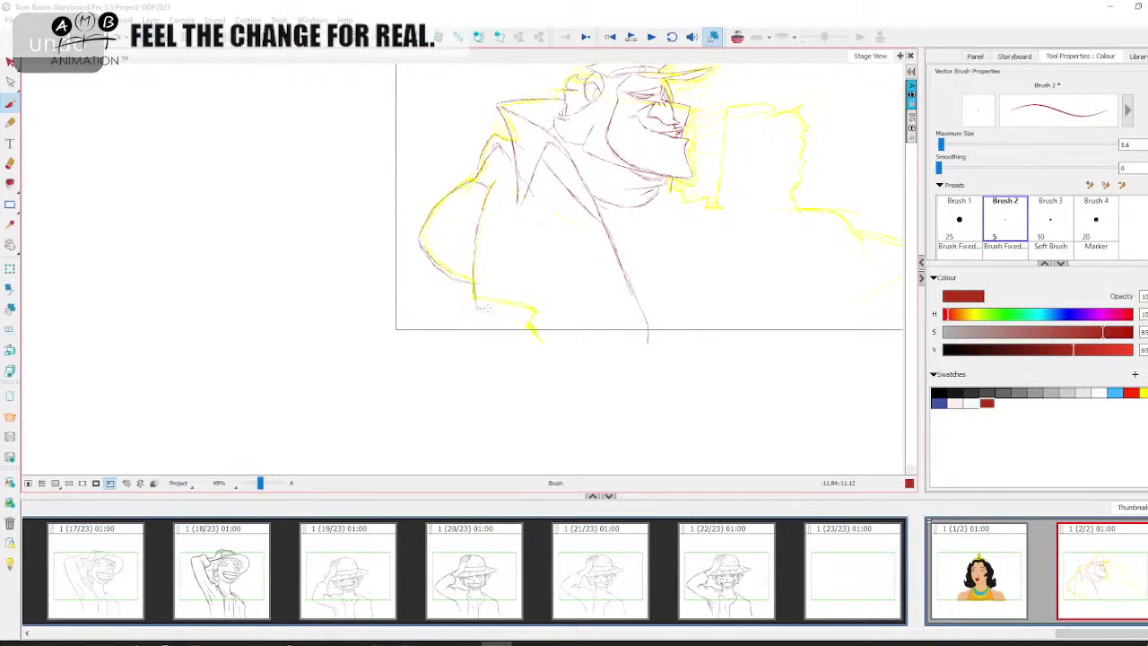
mouse_move(477, 307)
mouse_down()
mouse_move(537, 313)
mouse_move(531, 283)
mouse_move(531, 312)
mouse_move(476, 305)
mouse_move(549, 318)
mouse_up()
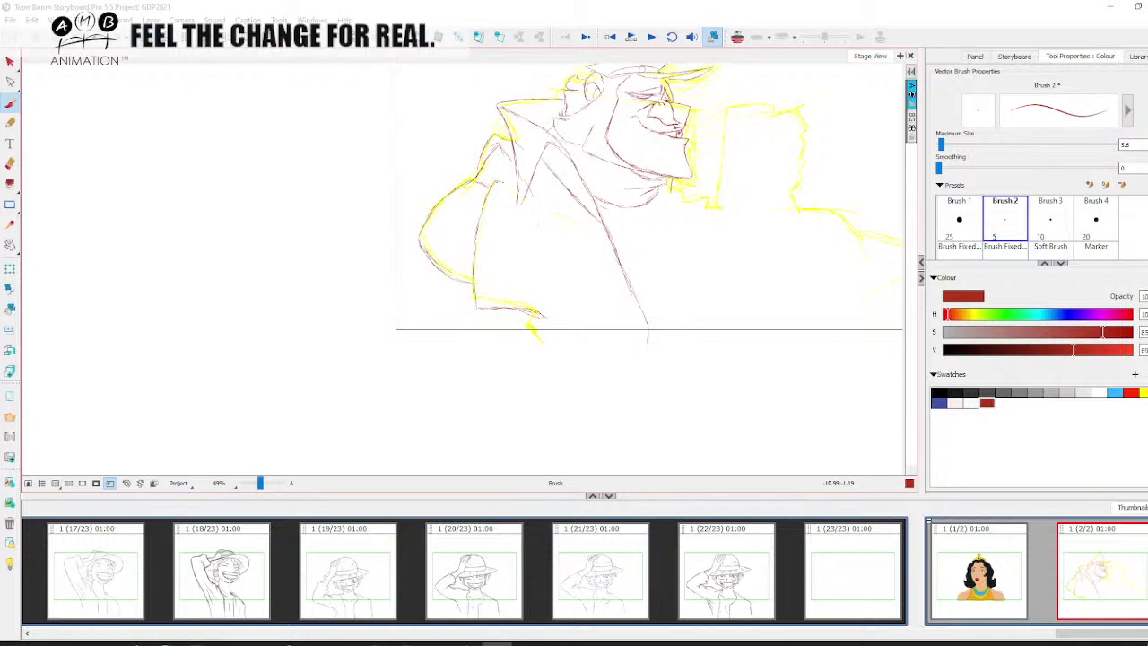
Draw the sleeve shape's upper edge sloping beneath the collar point, and its front side running down toward the lower edge.
mouse_move(491, 181)
mouse_down()
mouse_move(558, 229)
mouse_move(581, 227)
mouse_up()
key(ctrl+z)
key(alt+e)
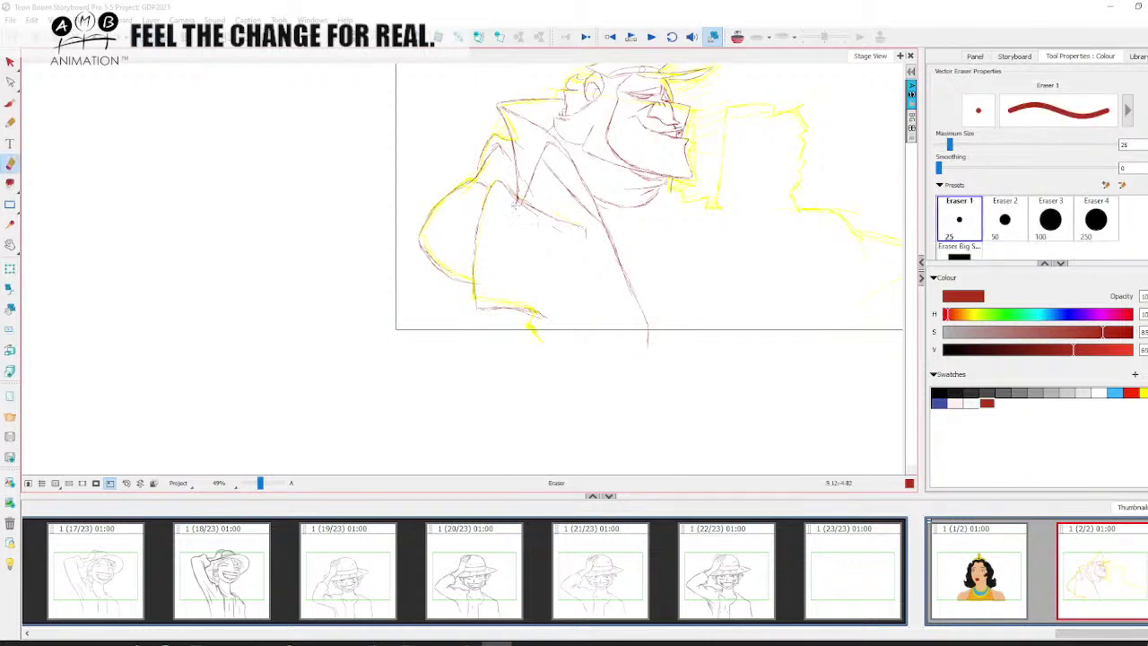
key(alt+b)
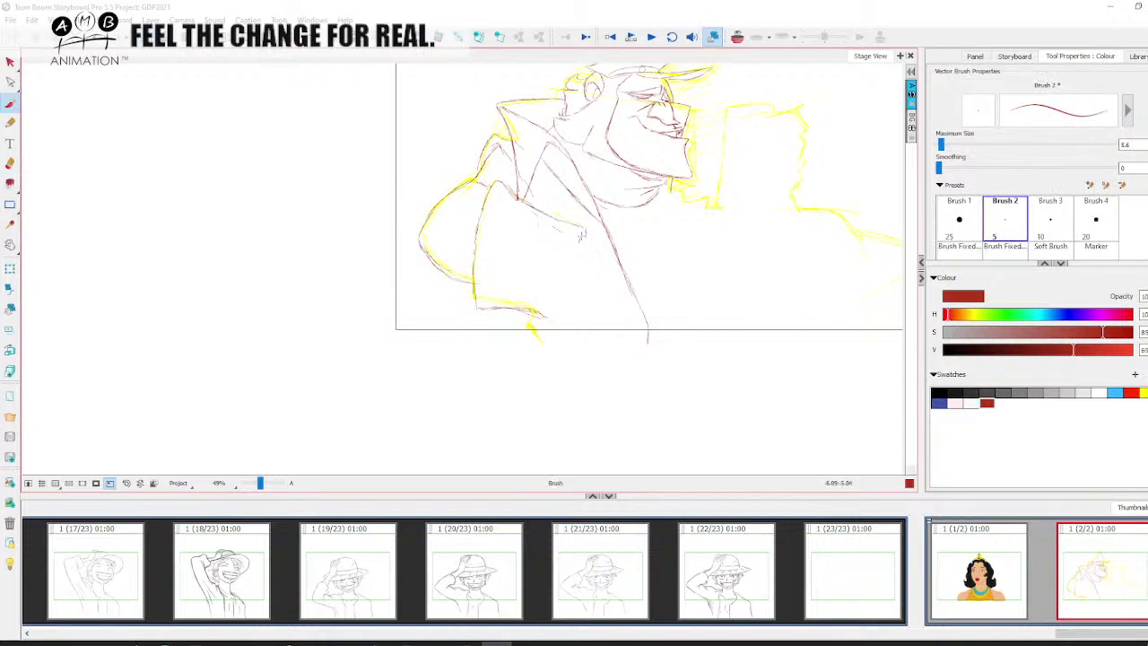
mouse_move(580, 236)
mouse_down()
mouse_move(558, 316)
mouse_move(547, 317)
mouse_move(557, 321)
mouse_up()
Erase the sleeve shape's rough lower edge and redraw it as a cleaner line reaching the front corner.
click(9, 163)
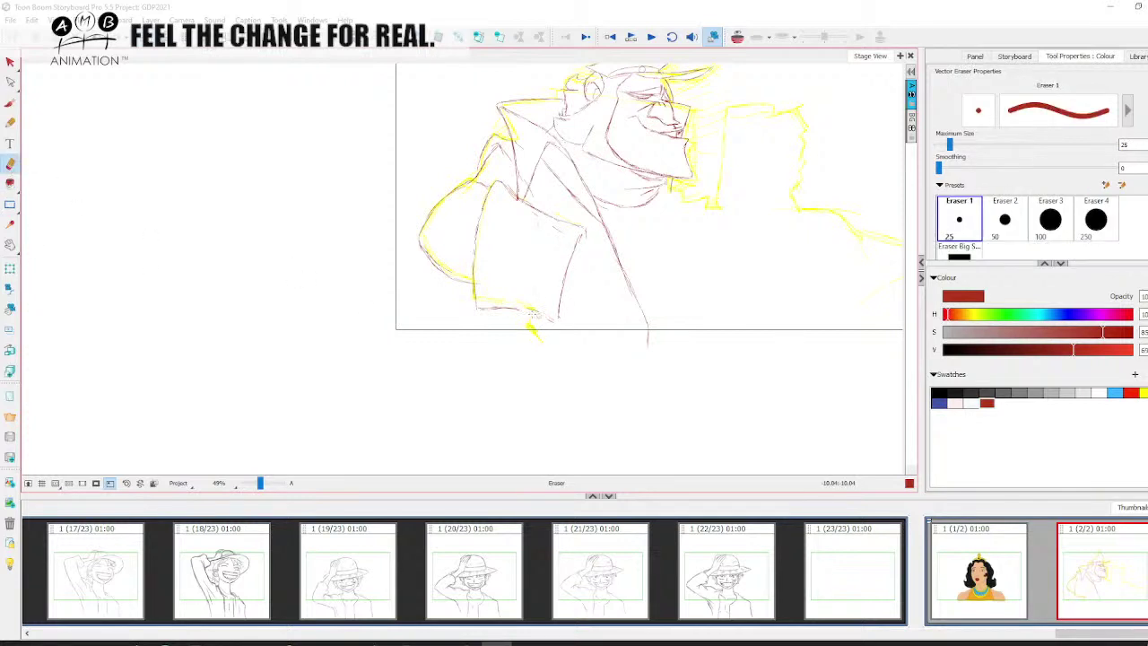
key(space)
drag(361, 289, 376, 286)
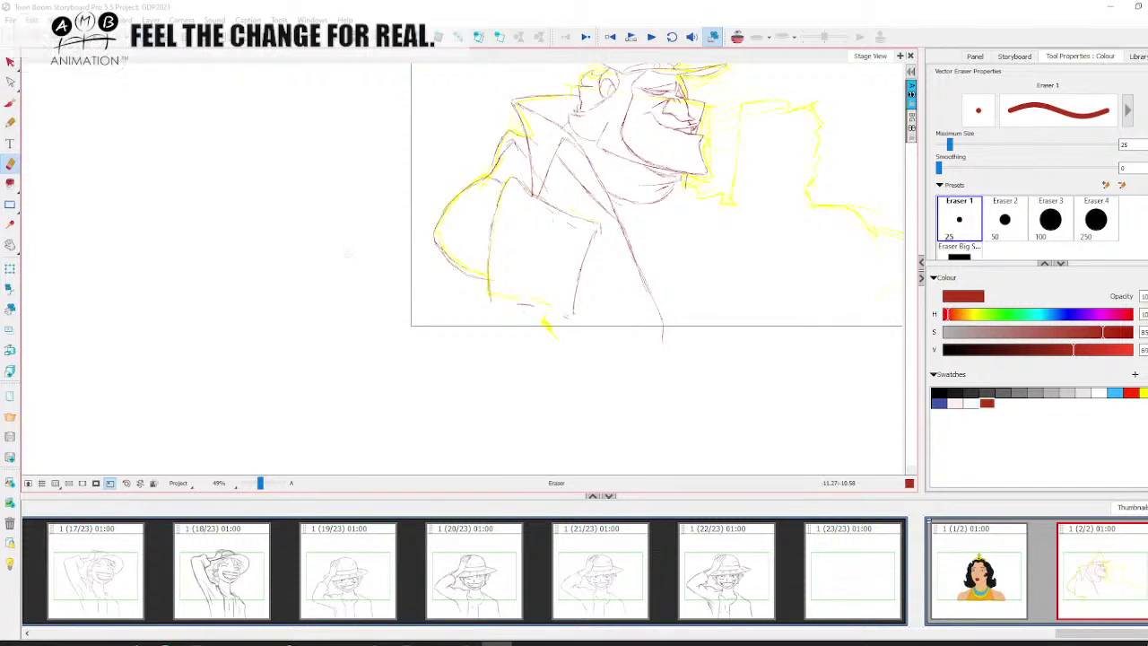
click(10, 103)
mouse_move(488, 291)
mouse_down()
mouse_move(532, 299)
mouse_move(578, 323)
mouse_move(546, 332)
mouse_up()
key(ctrl+z)
key(space)
key(space)
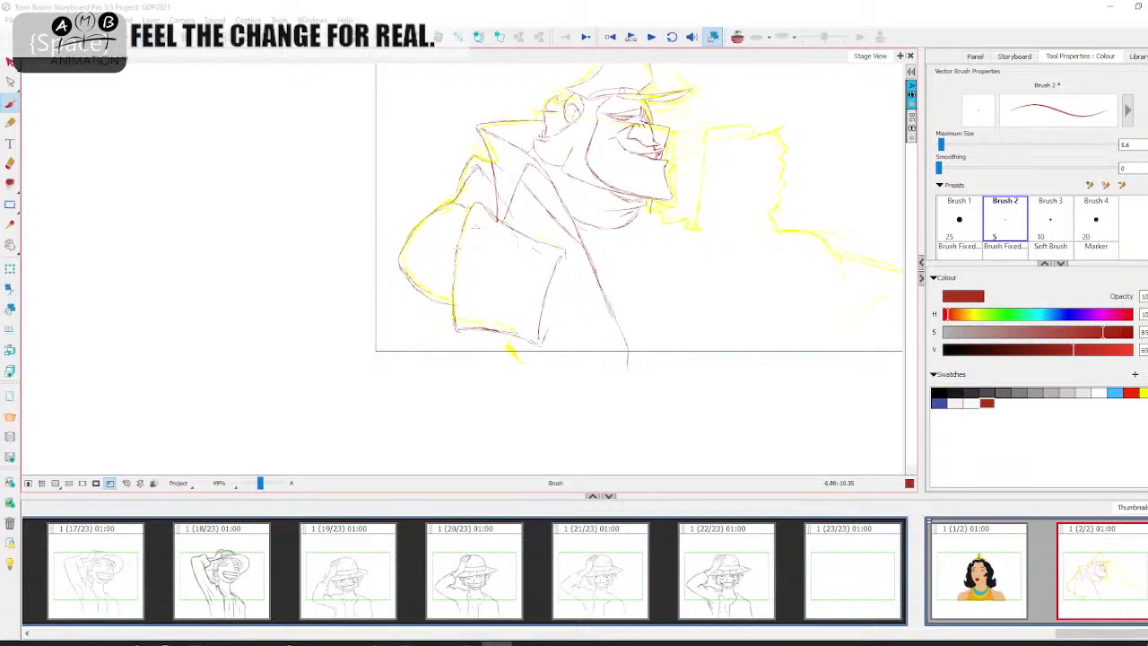
Redraw the sleeve shape's rear side with a fuller outward curve and erase the old line beside it.
mouse_move(468, 212)
mouse_down()
mouse_move(448, 258)
mouse_move(454, 322)
mouse_up()
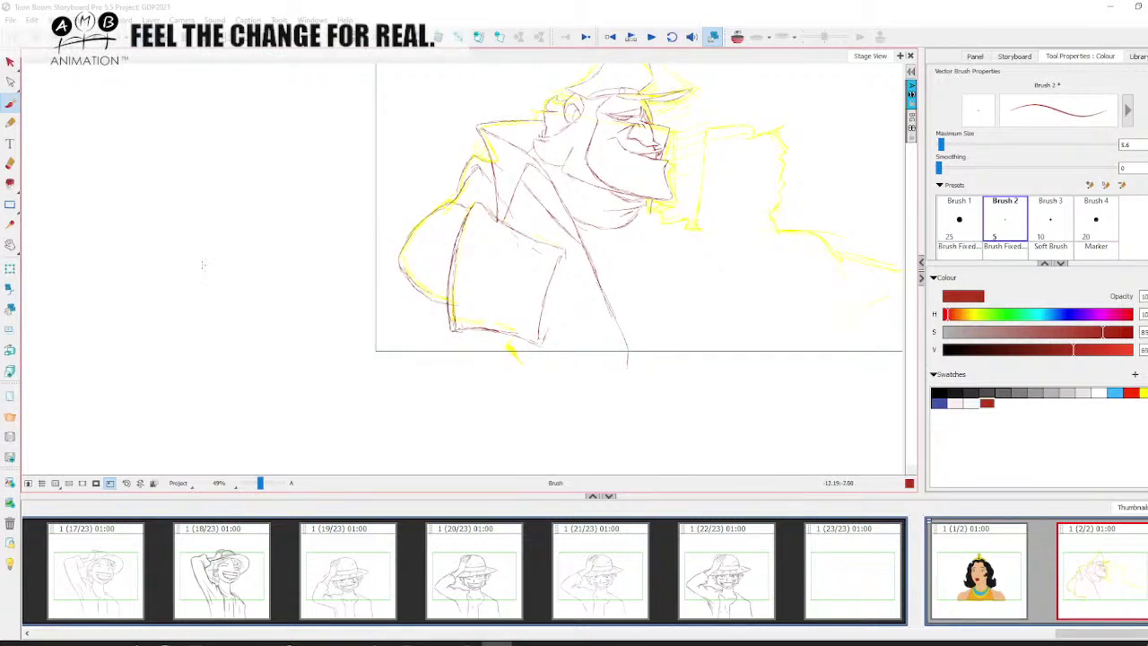
key(alt+e)
mouse_move(456, 278)
mouse_down()
mouse_move(462, 243)
mouse_move(454, 311)
mouse_move(454, 325)
mouse_up()
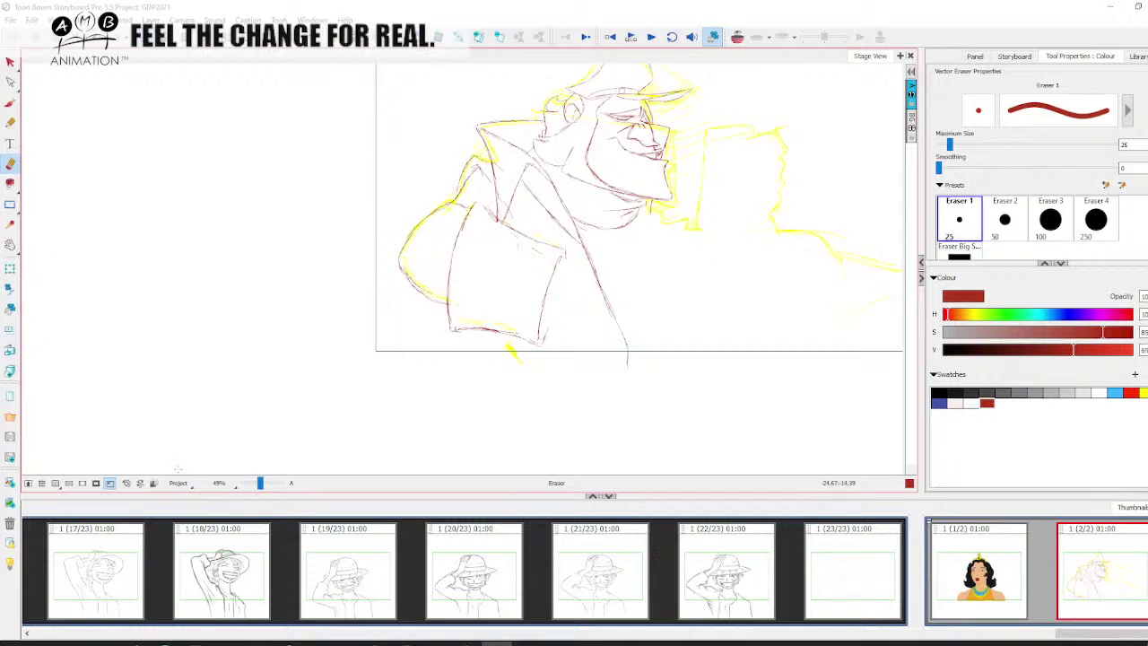
Return to the dark red brush and reinforce the sleeve shape's upper rear corner where it meets the shoulder.
key(alt+b)
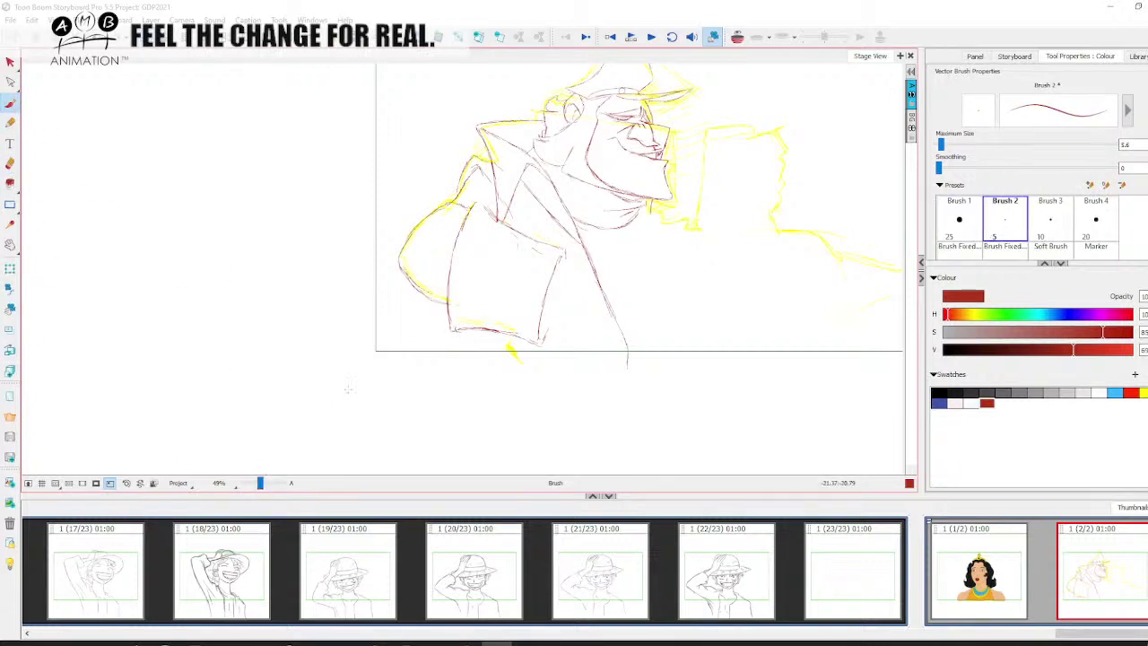
key(space)
drag(365, 395, 362, 421)
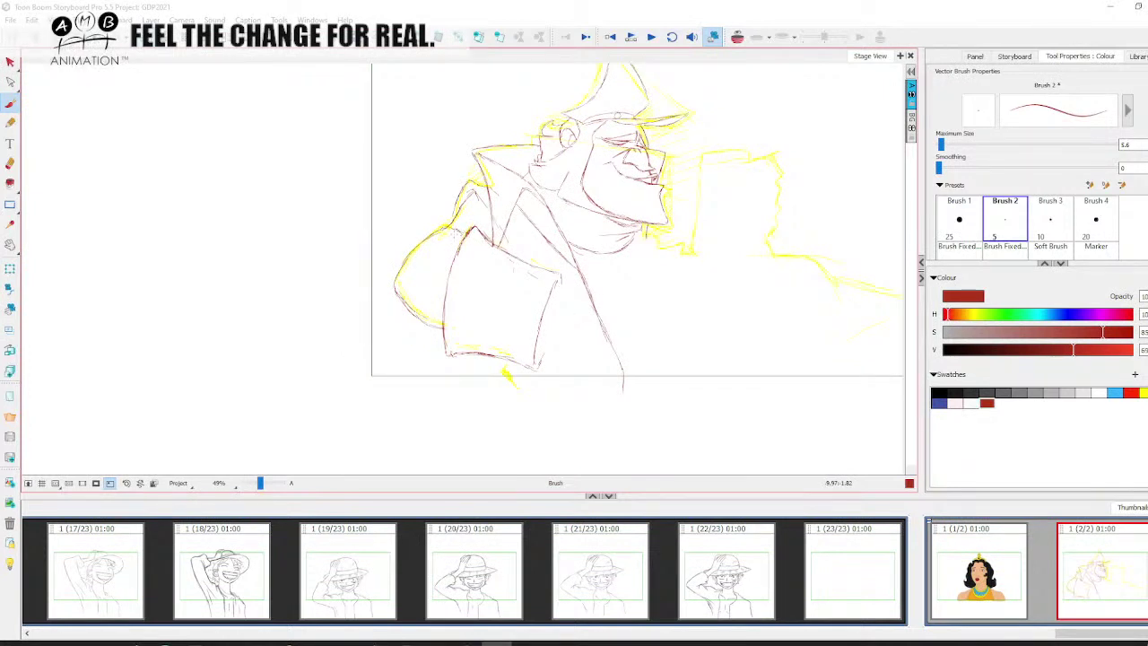
drag(454, 235, 469, 229)
key(space)
drag(554, 355, 548, 343)
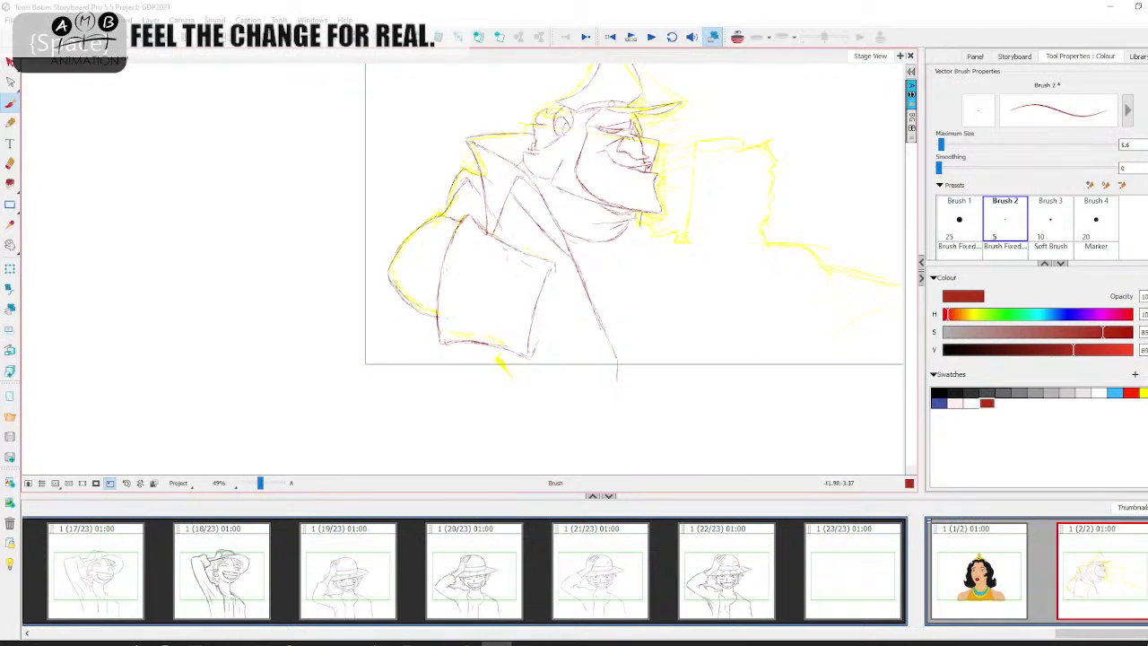
Reinforce the sleeve shape's rear side and draw a narrow folded strip along its front side, with small folds at the lower corner.
drag(447, 251, 434, 333)
key(space)
drag(522, 329, 492, 321)
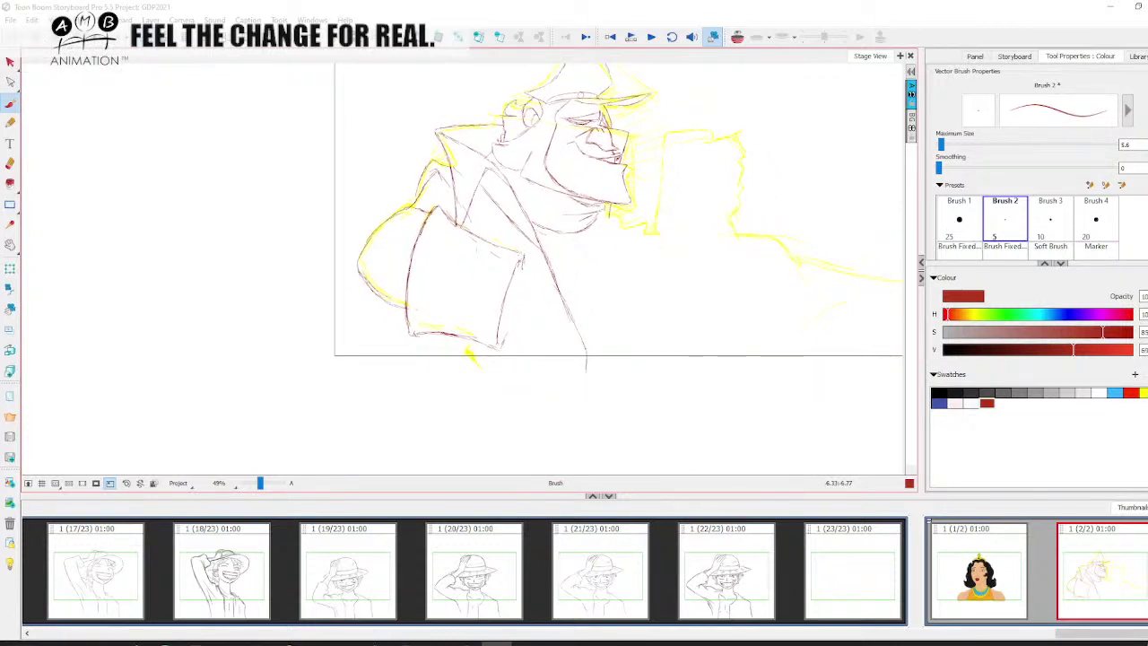
drag(521, 266, 531, 268)
drag(536, 269, 529, 328)
key(ctrl+z)
drag(503, 306, 508, 332)
mouse_move(508, 336)
mouse_down()
mouse_move(498, 348)
mouse_move(511, 363)
mouse_up()
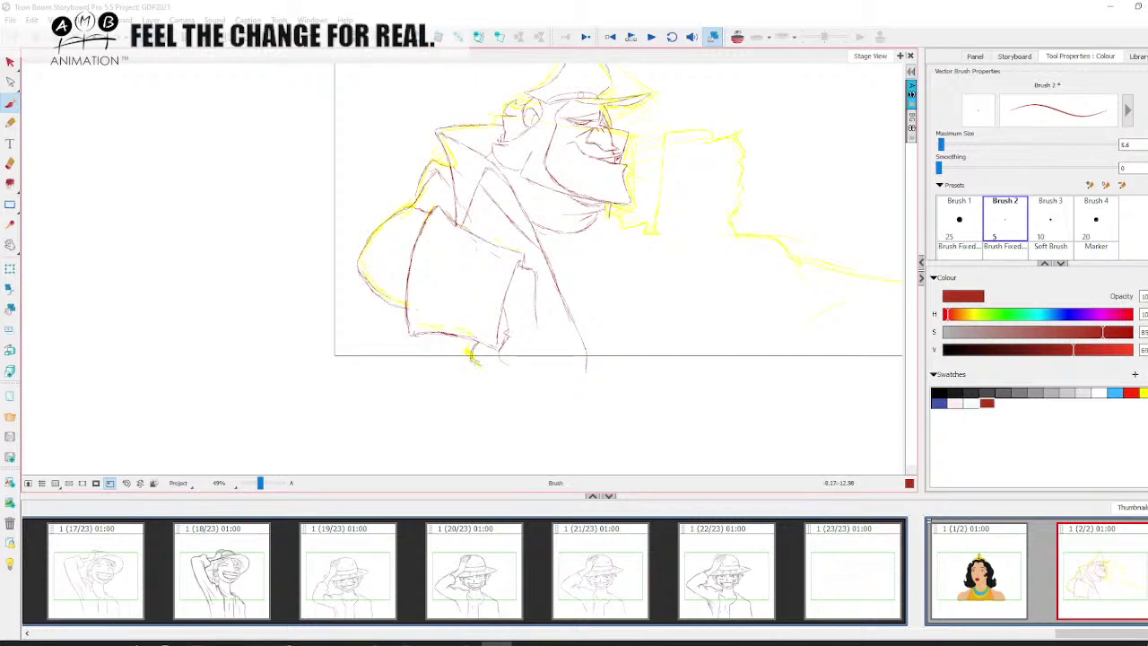
Outline the rounded lump below the sleeve shape and add short fold lines beneath its lower front corner.
mouse_move(471, 356)
mouse_down()
mouse_move(502, 368)
mouse_move(522, 337)
mouse_move(535, 345)
mouse_move(518, 371)
mouse_move(531, 371)
mouse_up()
key(ctrl+z)
key(space)
drag(580, 303, 566, 368)
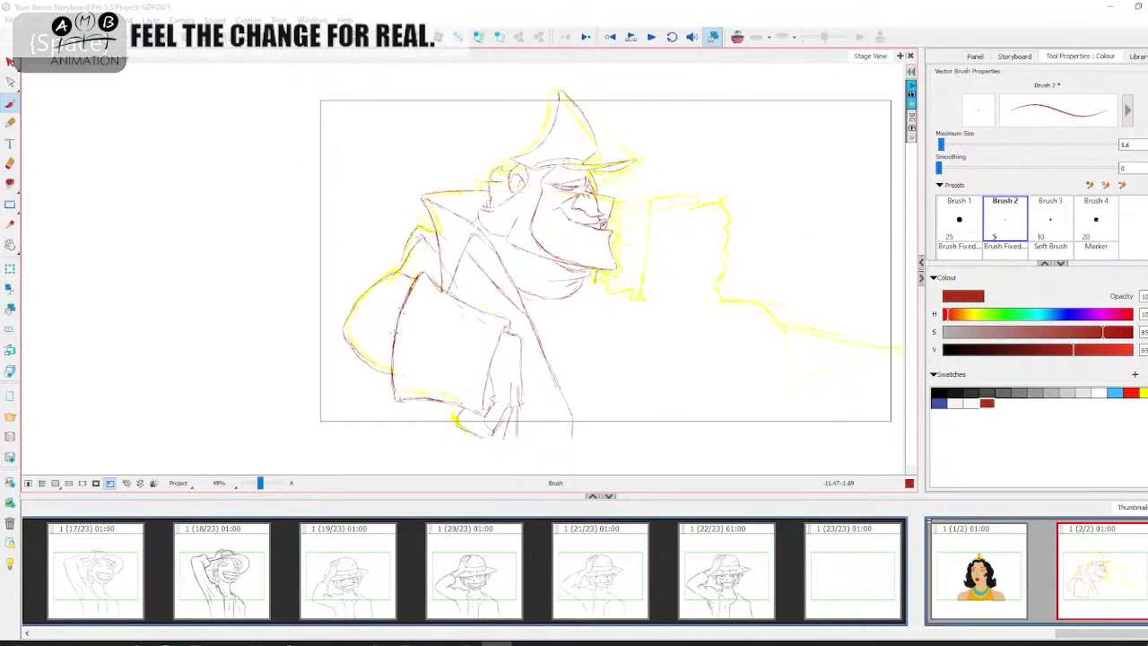
key(alt+e)
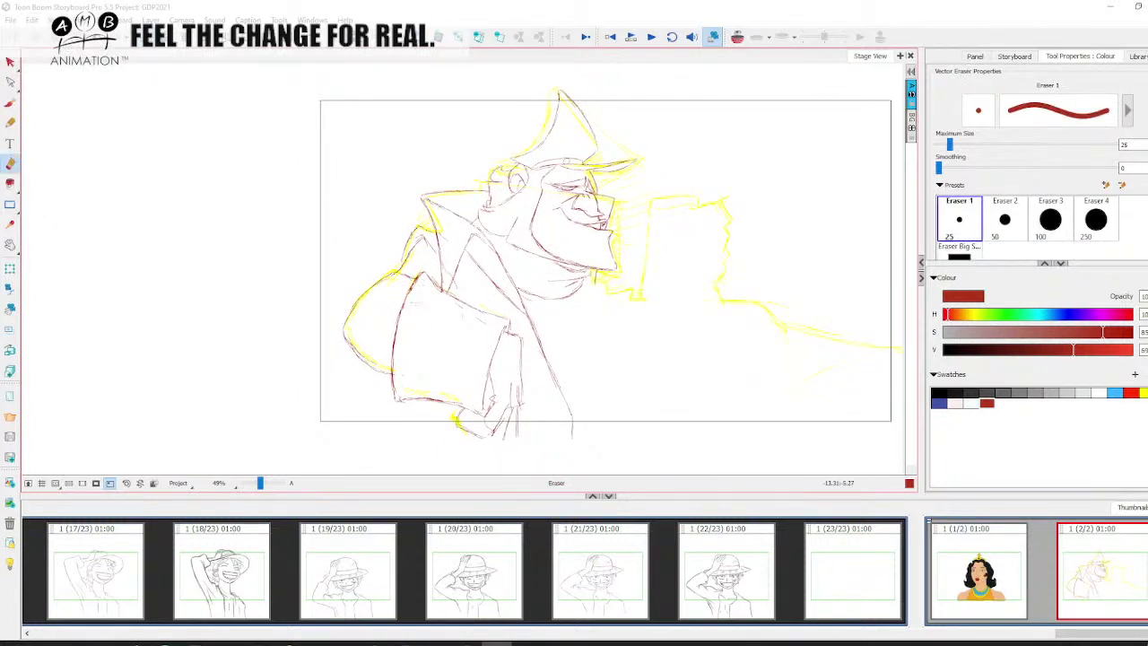
Redraw the coat's front edge as a slight outward curve to the frame's lower edge and erase the old line beside it.
click(10, 103)
key(space)
drag(622, 392, 560, 389)
drag(599, 325, 604, 310)
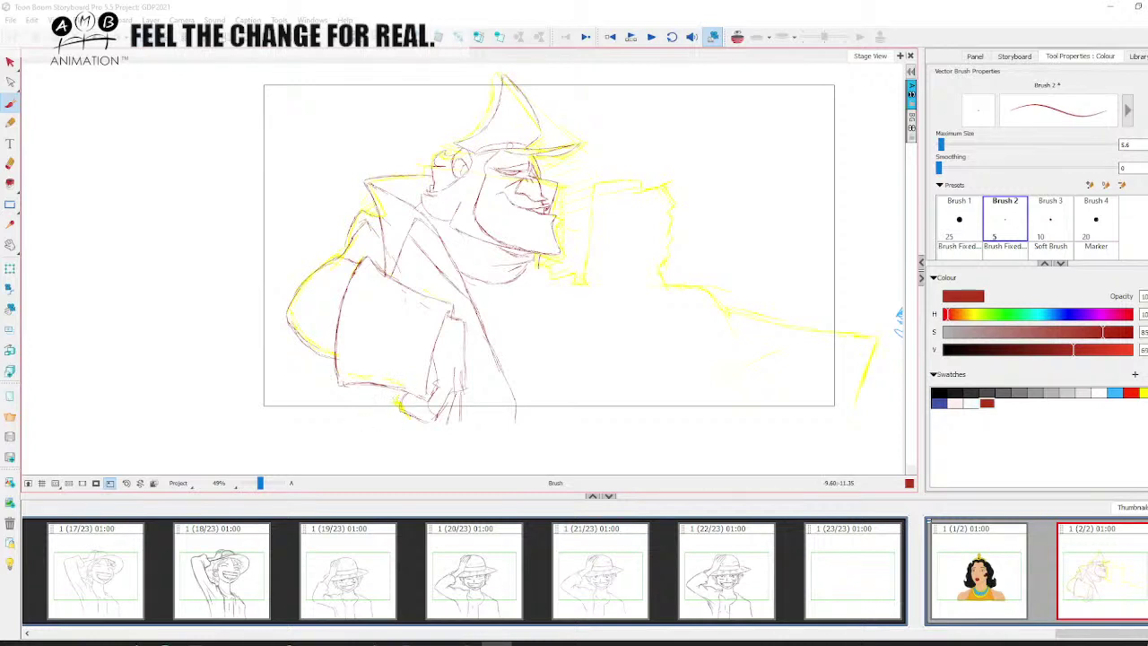
key(space)
drag(543, 344, 528, 341)
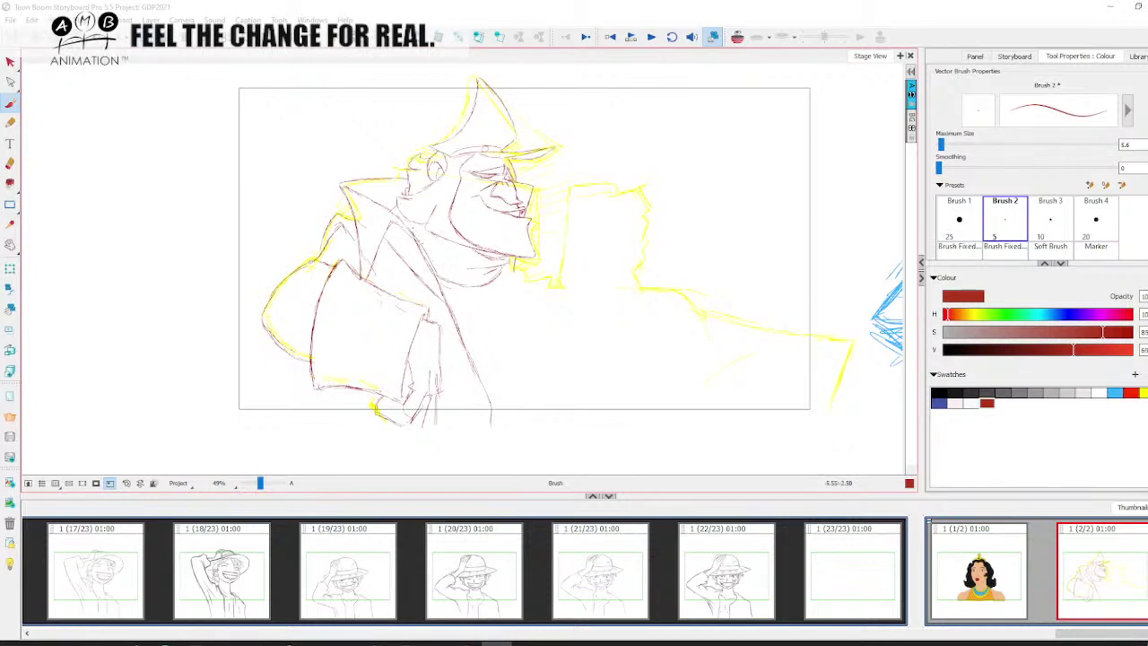
drag(453, 303, 493, 427)
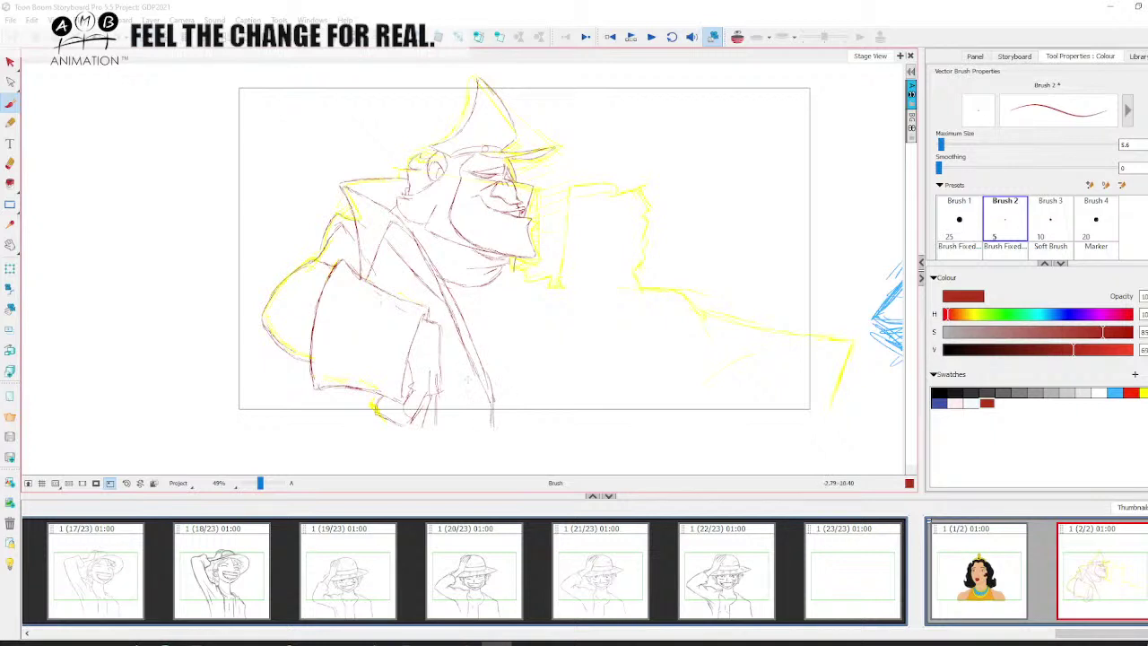
click(11, 164)
mouse_move(431, 269)
mouse_down()
mouse_move(437, 281)
mouse_move(424, 259)
mouse_move(481, 384)
mouse_move(468, 358)
mouse_up()
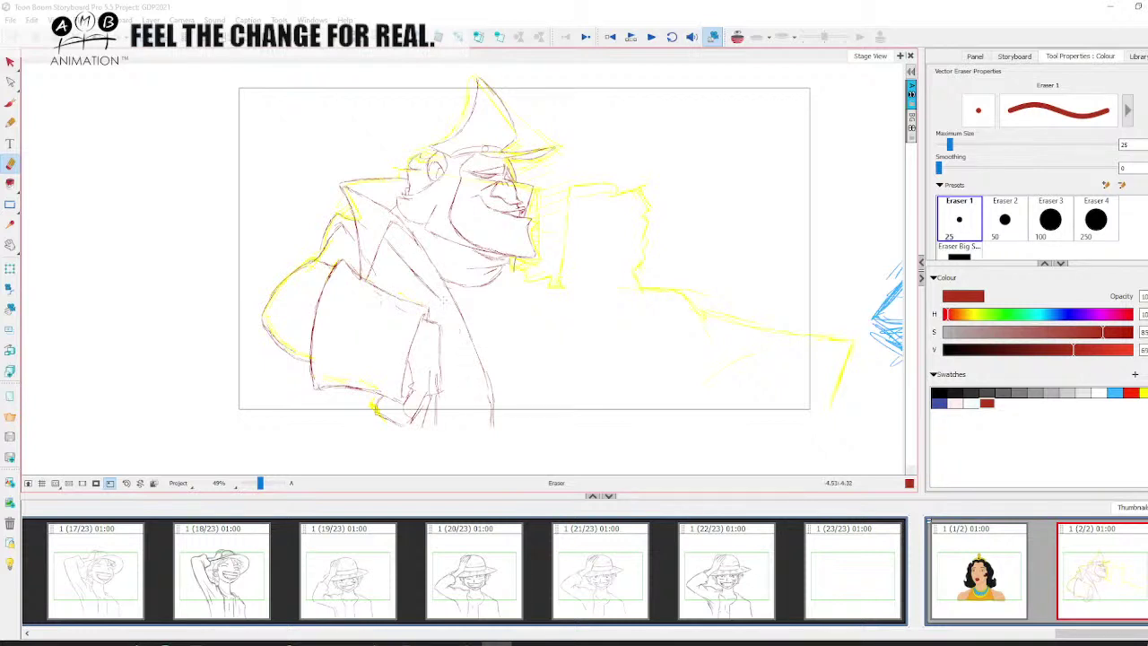
drag(412, 269, 442, 301)
Return to the dark red brush and draw the collar lapel's front edge curving round to the sleeve's upper front corner.
key(alt+b)
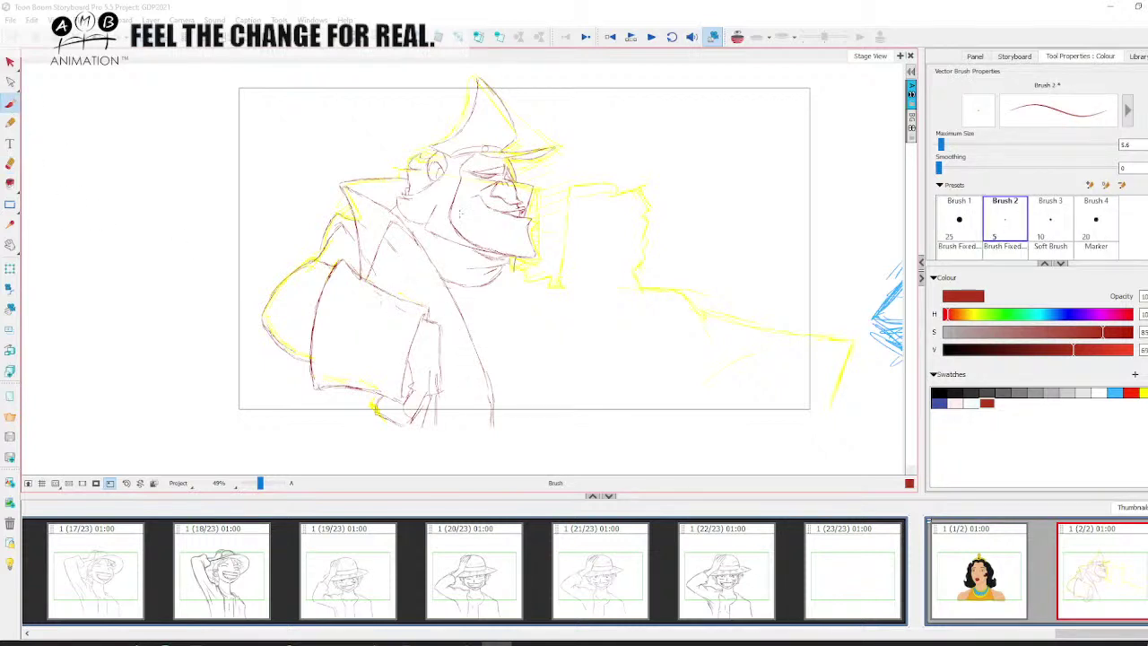
drag(382, 234, 457, 307)
drag(451, 295, 432, 319)
key(space)
drag(538, 367, 503, 355)
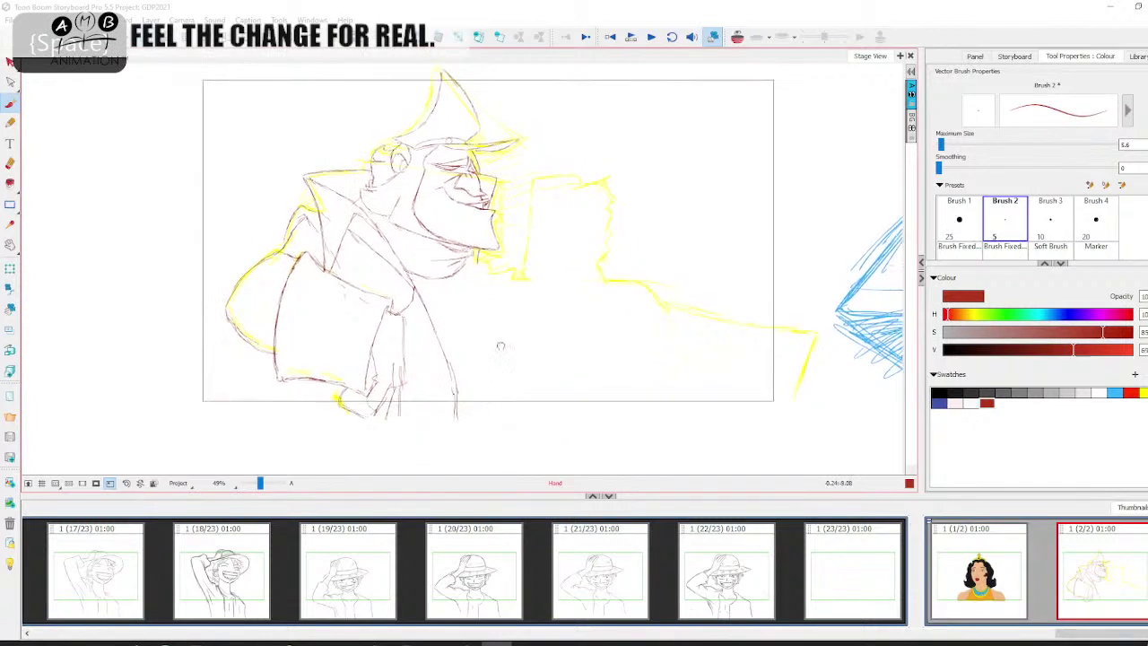
Draw the far collar's lines beneath the chin, running from the coat's front edge toward the base of the yellow block.
drag(451, 308, 448, 321)
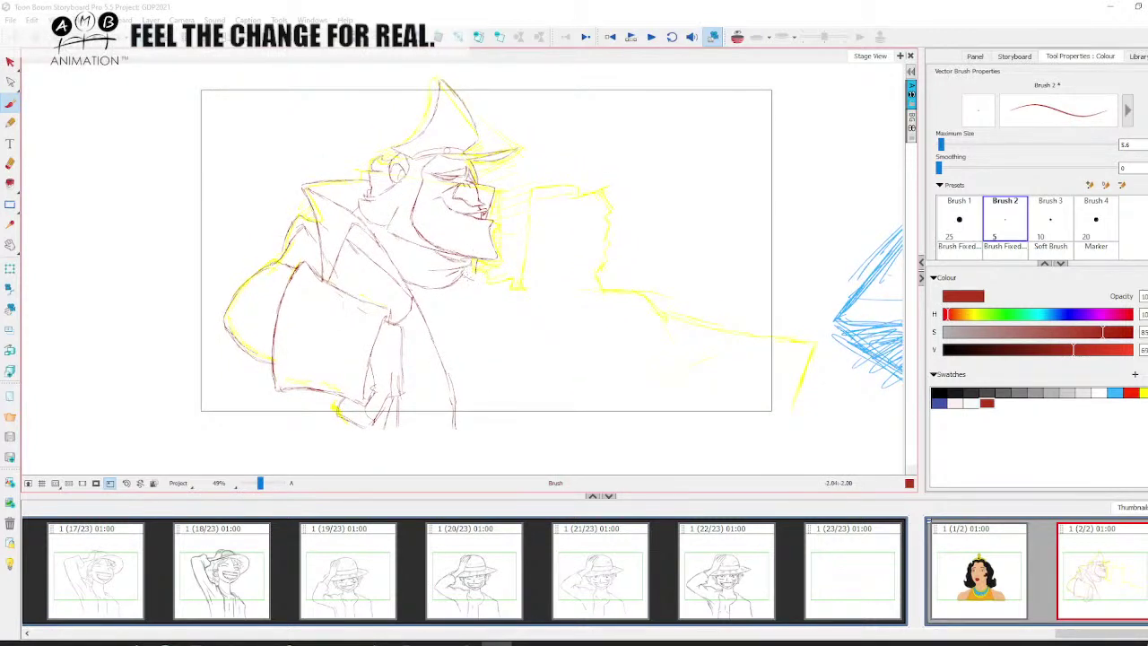
mouse_move(477, 269)
mouse_down()
mouse_move(476, 283)
mouse_move(472, 270)
mouse_move(516, 276)
mouse_move(515, 290)
mouse_up()
drag(448, 303, 504, 290)
key(ctrl+z)
mouse_move(435, 311)
mouse_down()
mouse_move(477, 298)
mouse_move(439, 313)
mouse_move(529, 259)
mouse_up()
key(ctrl+z)
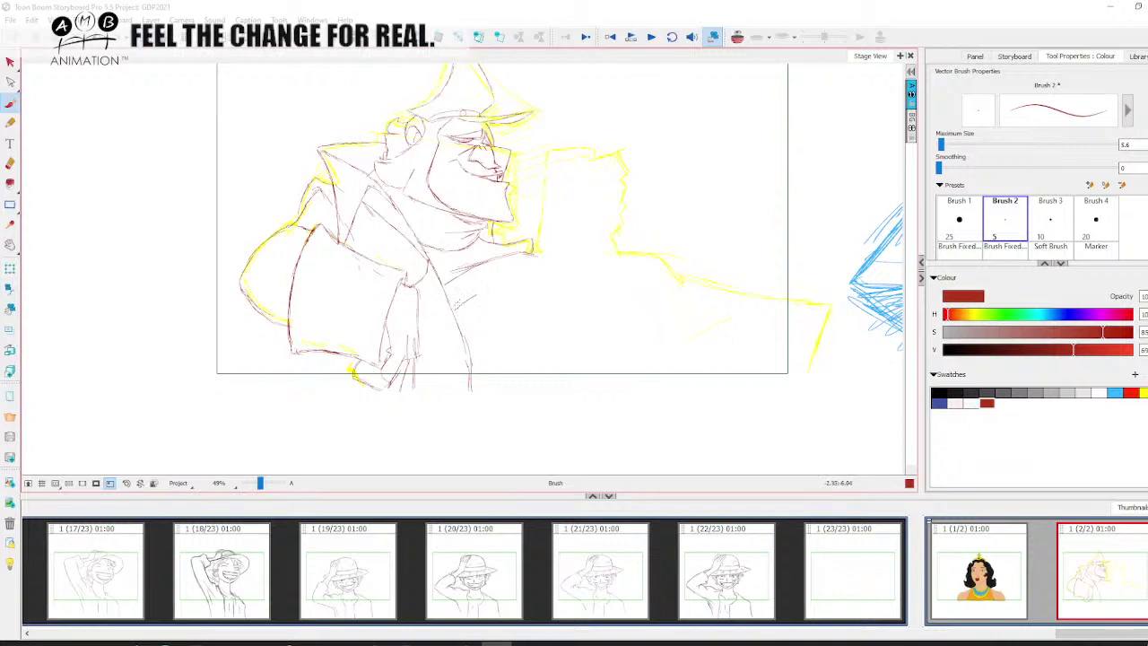
Draw the far lapel's lower edge rising from the coat front to the shoulder, and add a short crease across the lapel.
drag(455, 303, 544, 254)
drag(468, 267, 493, 286)
key(space)
drag(574, 305, 568, 346)
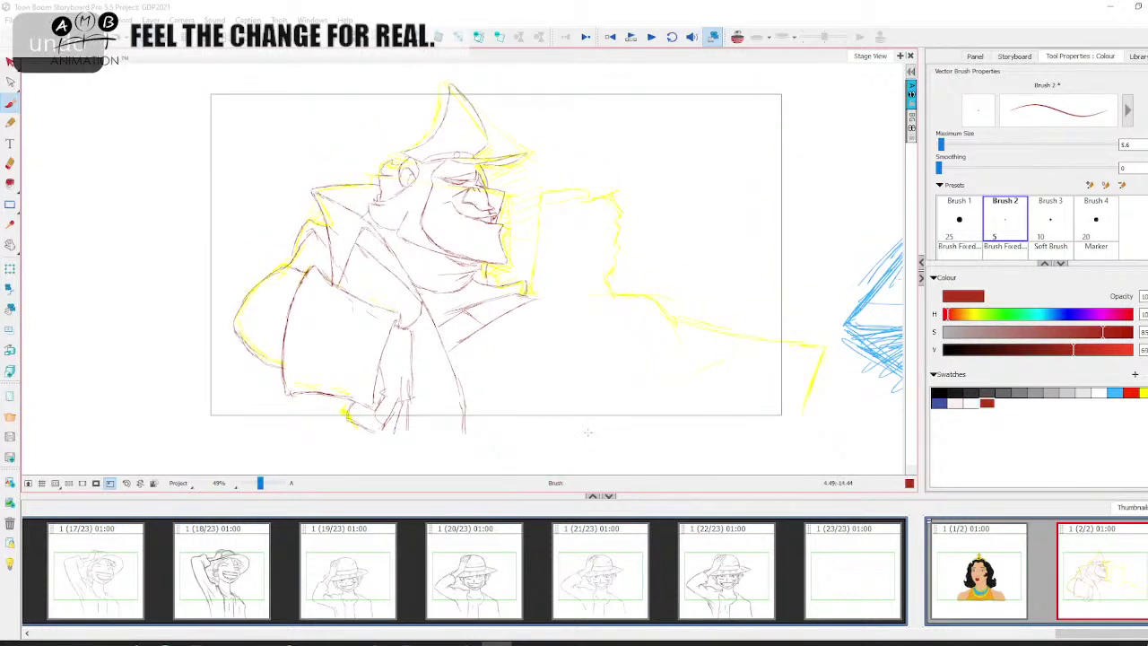
drag(559, 348, 552, 316)
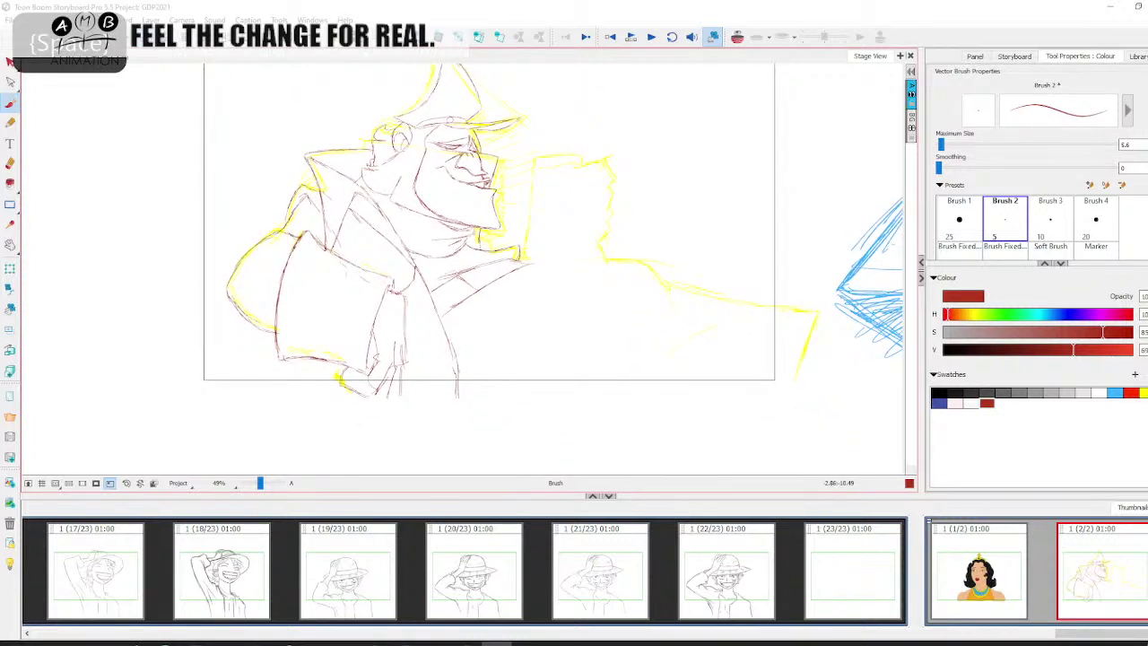
drag(457, 370, 457, 400)
mouse_move(547, 314)
mouse_down()
mouse_move(545, 327)
mouse_move(533, 316)
mouse_up()
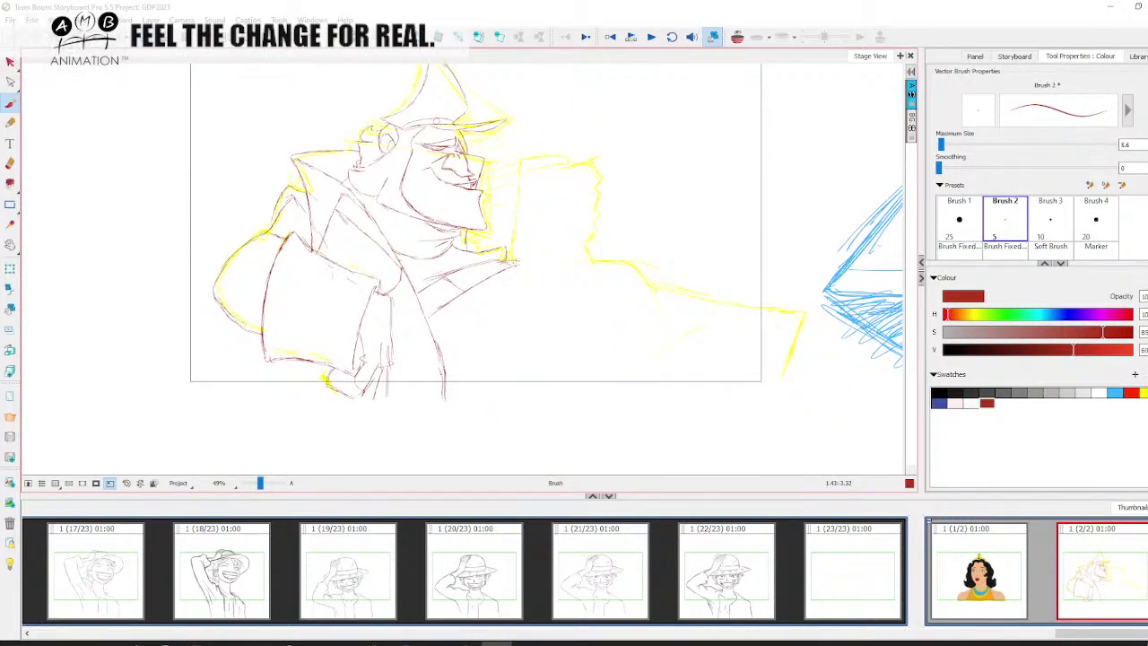
Draw the far shoulder's nearly flat upper line from the lapel tip past the base of the yellow block.
drag(515, 264, 627, 265)
key(space)
drag(669, 208, 653, 205)
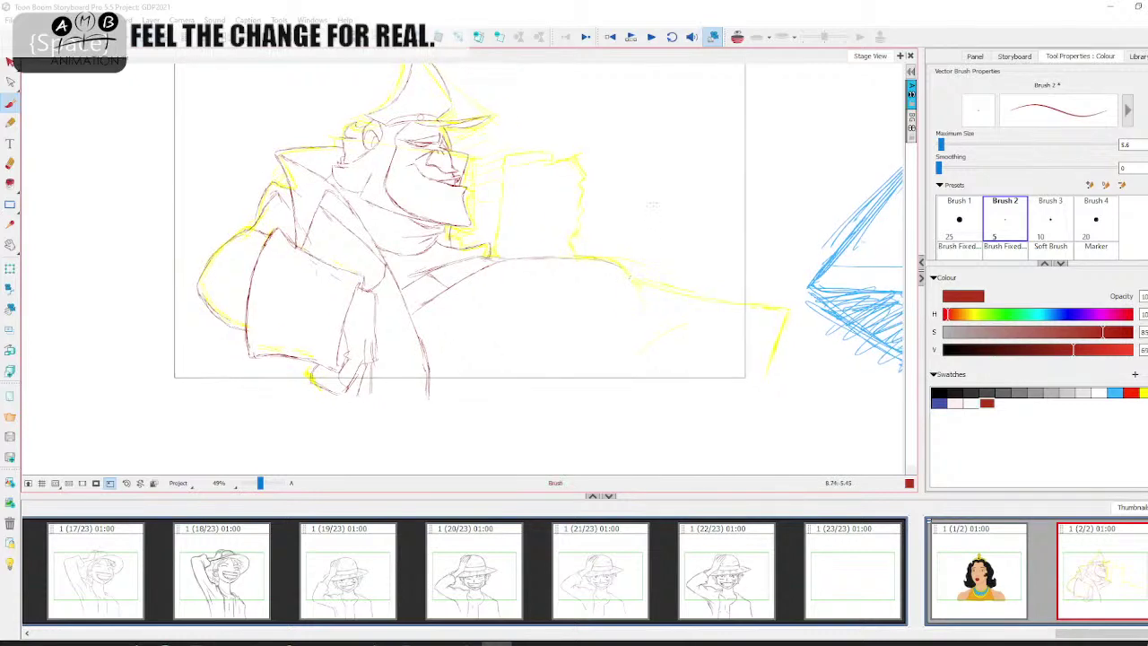
drag(599, 260, 620, 273)
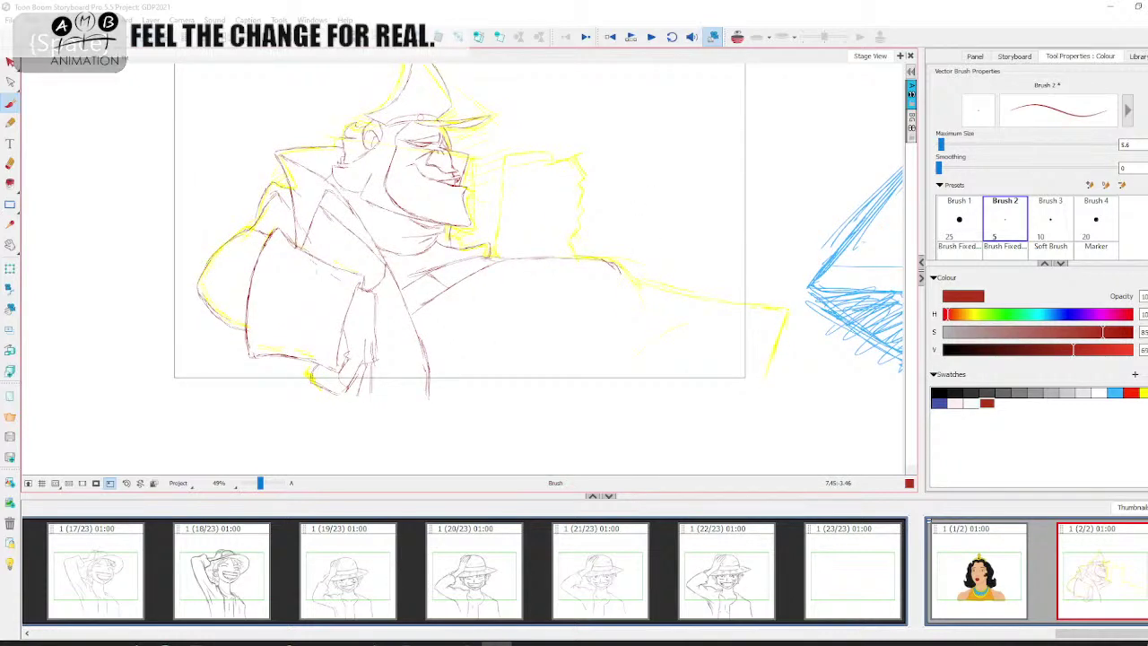
Rotate the canvas counterclockwise and curve the far shoulder line down toward the frame's lower edge.
click(14, 252)
click(66, 273)
drag(123, 267, 135, 348)
click(10, 103)
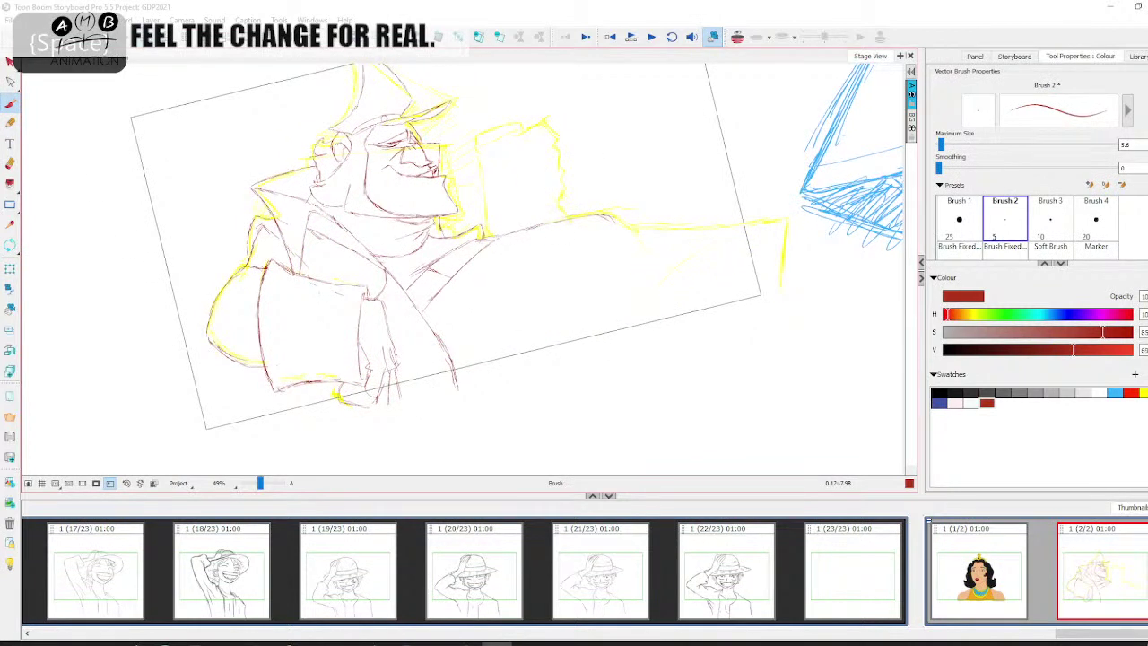
mouse_move(518, 232)
mouse_down()
mouse_move(624, 216)
mouse_move(668, 285)
mouse_up()
click(9, 164)
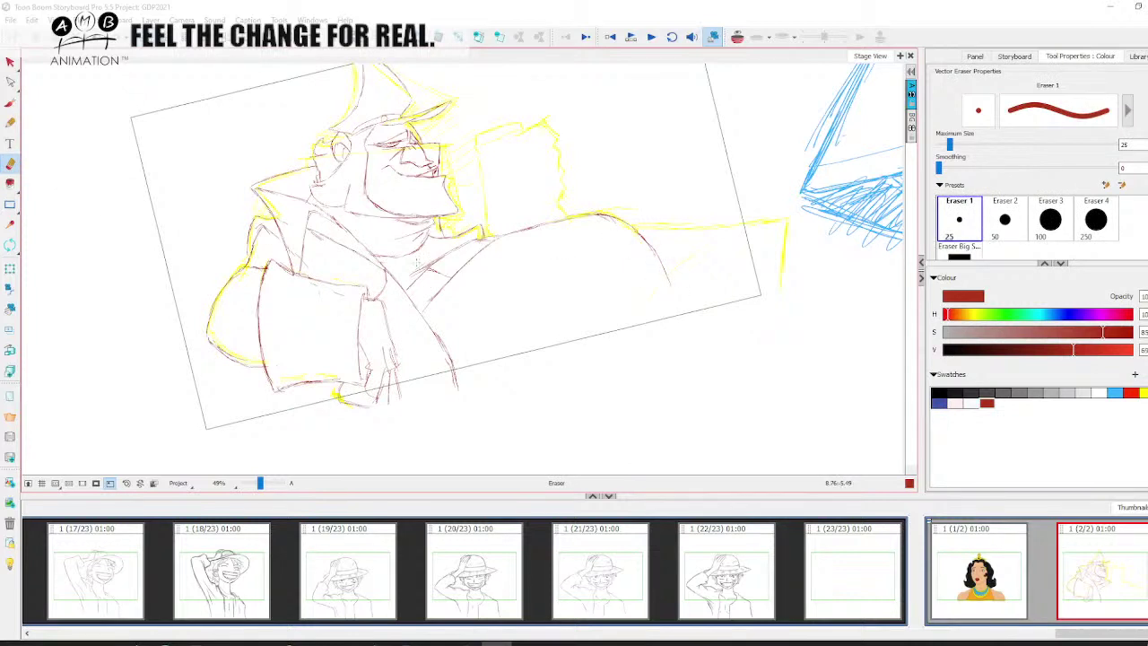
key(alt+b)
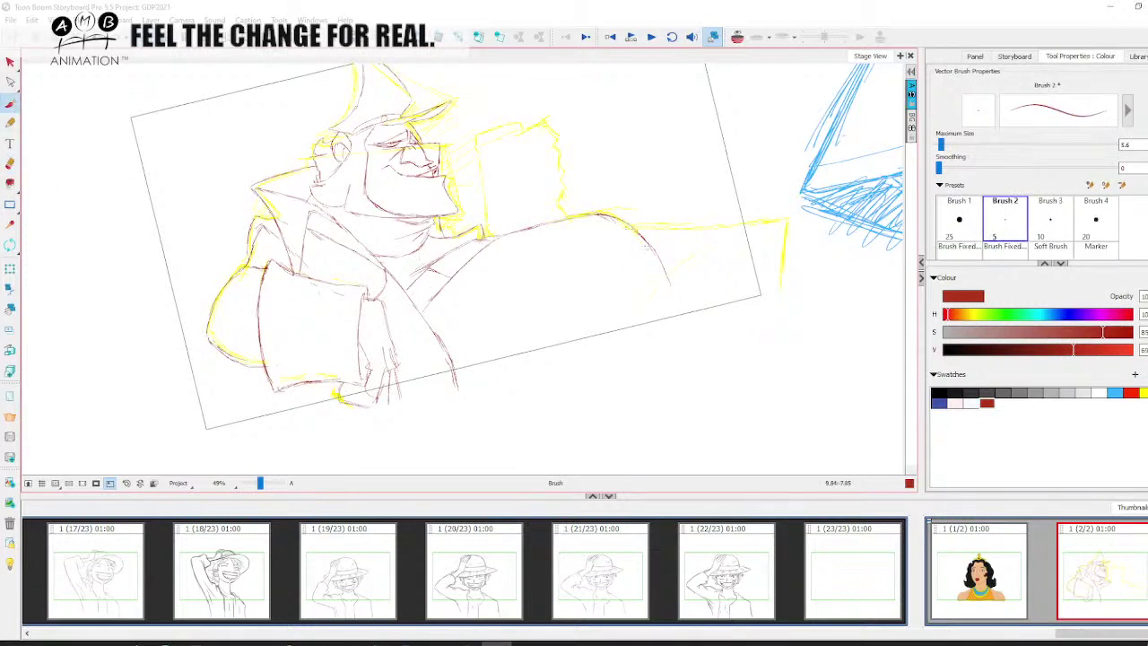
Draw a crease rising outward from the shoulder curve's lower end, and erase part of the yellow guide line above it.
key(space)
mouse_move(667, 310)
mouse_down()
mouse_move(653, 287)
mouse_move(710, 234)
mouse_up()
key(space)
mouse_move(621, 222)
mouse_down()
mouse_move(660, 228)
mouse_move(620, 223)
mouse_up()
click(10, 163)
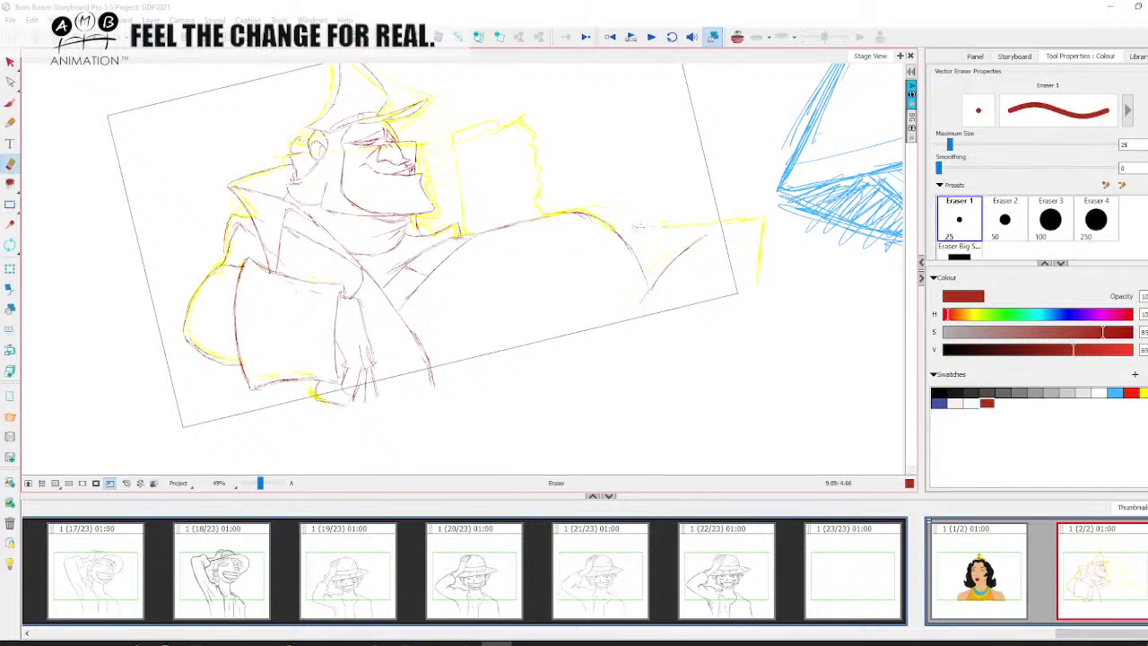
key(alt+b)
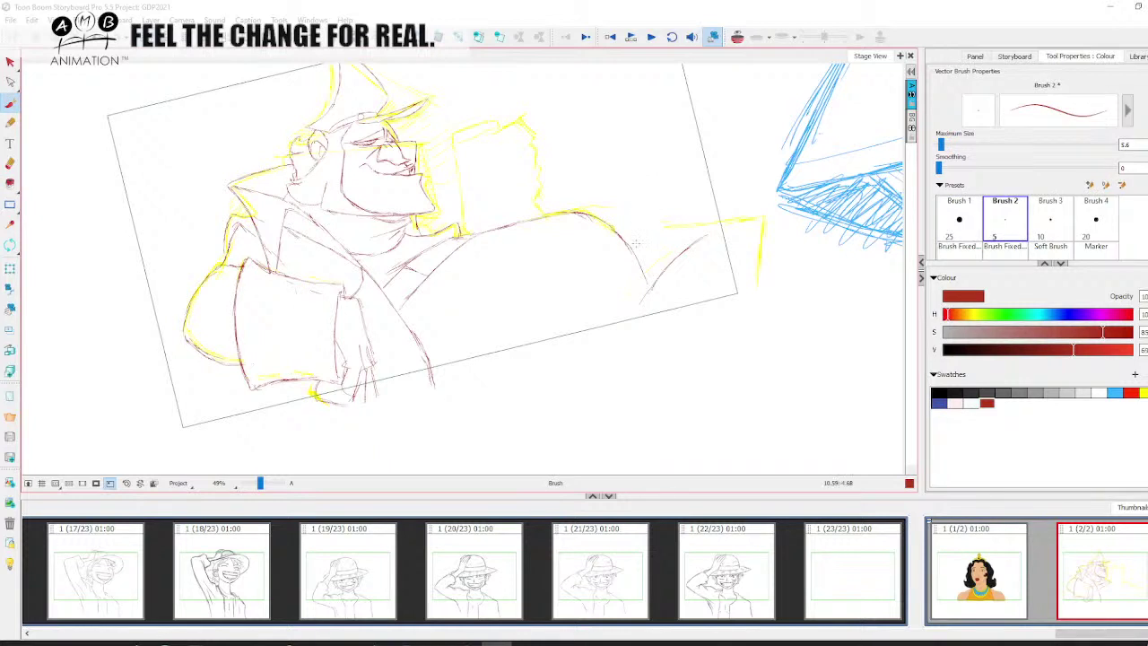
Draw the far arm's upper edge from the shoulder curve along the yellow guide toward the arm's outer end.
drag(618, 226, 715, 221)
key(alt+e)
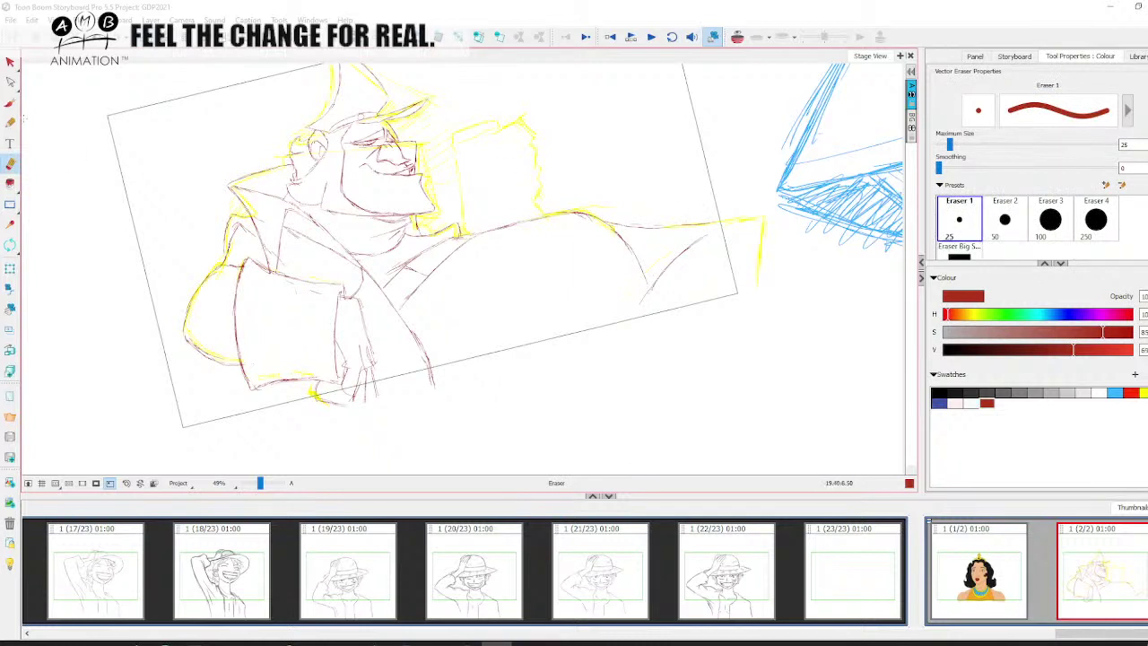
key(alt+b)
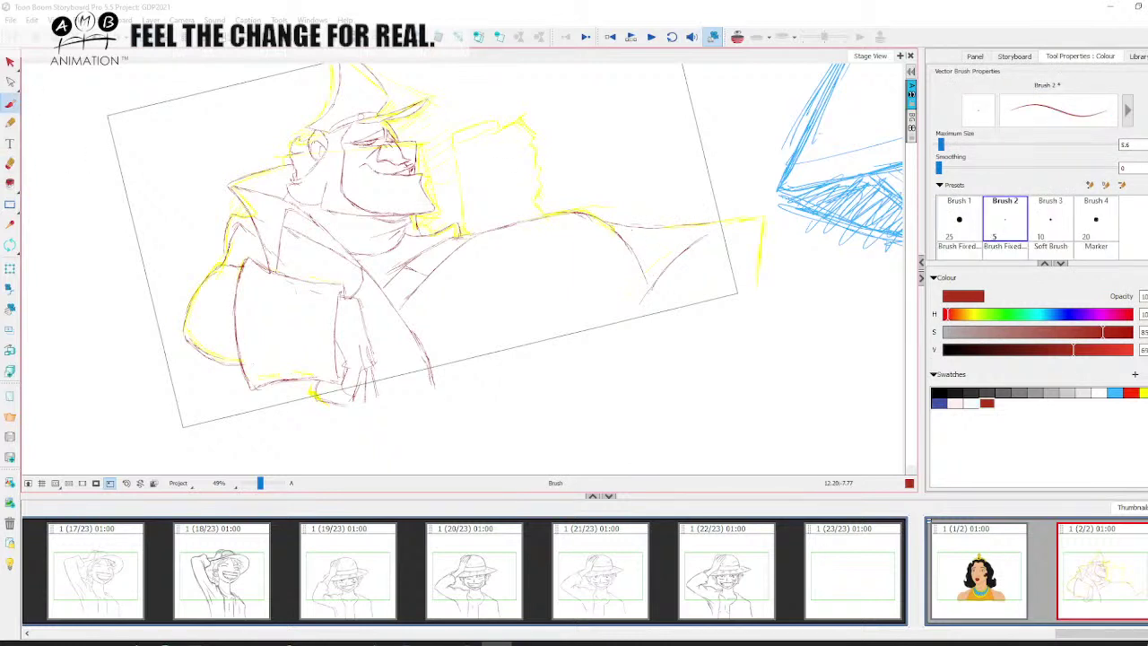
mouse_move(681, 226)
mouse_down()
mouse_move(741, 225)
mouse_move(704, 223)
mouse_move(746, 218)
mouse_up()
click(10, 164)
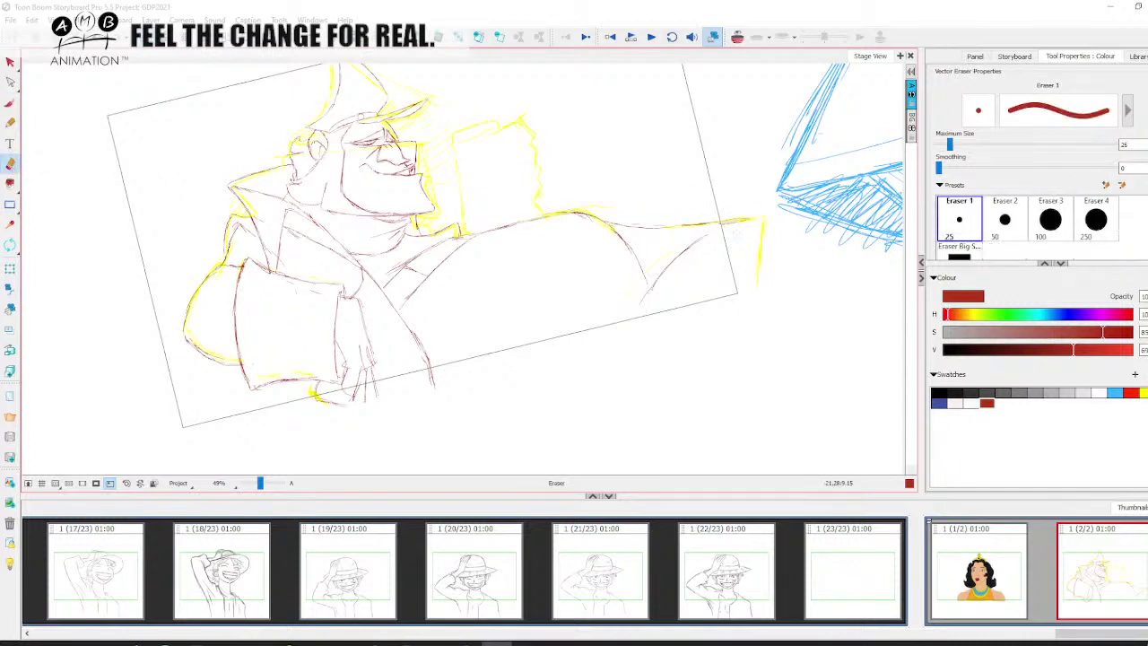
click(10, 103)
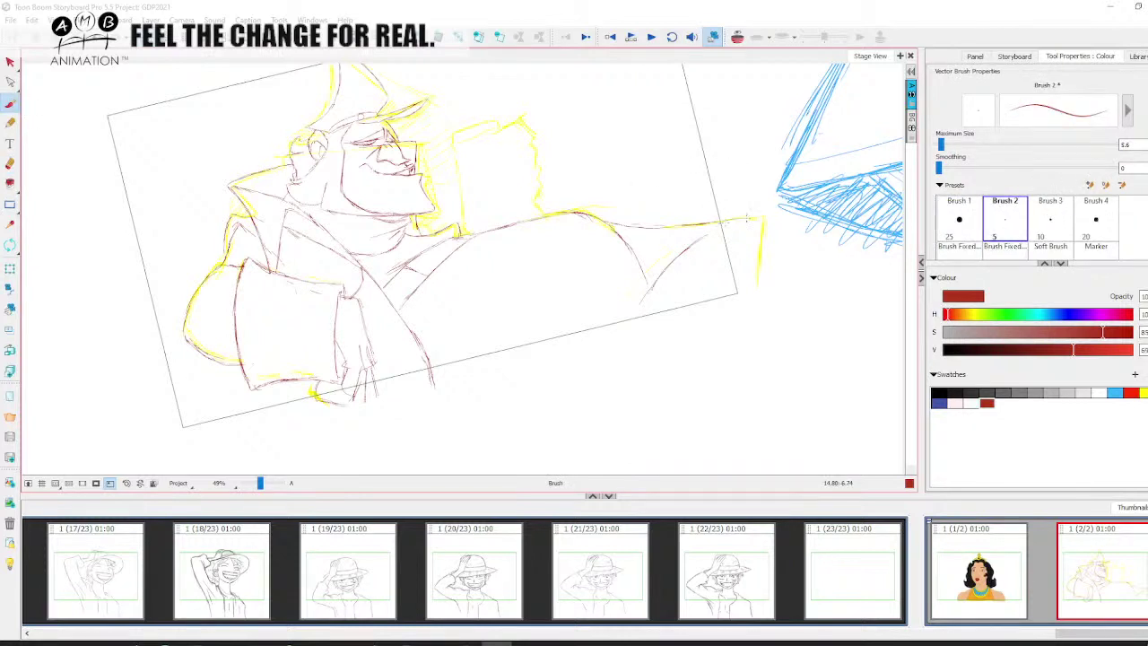
Complete the far arm's upper edge to the corner, and draw its outer end and a short lower edge.
drag(712, 224, 762, 219)
key(ctrl+z)
drag(762, 219, 762, 282)
key(ctrl+z)
drag(667, 306, 752, 290)
key(space)
drag(502, 301, 525, 359)
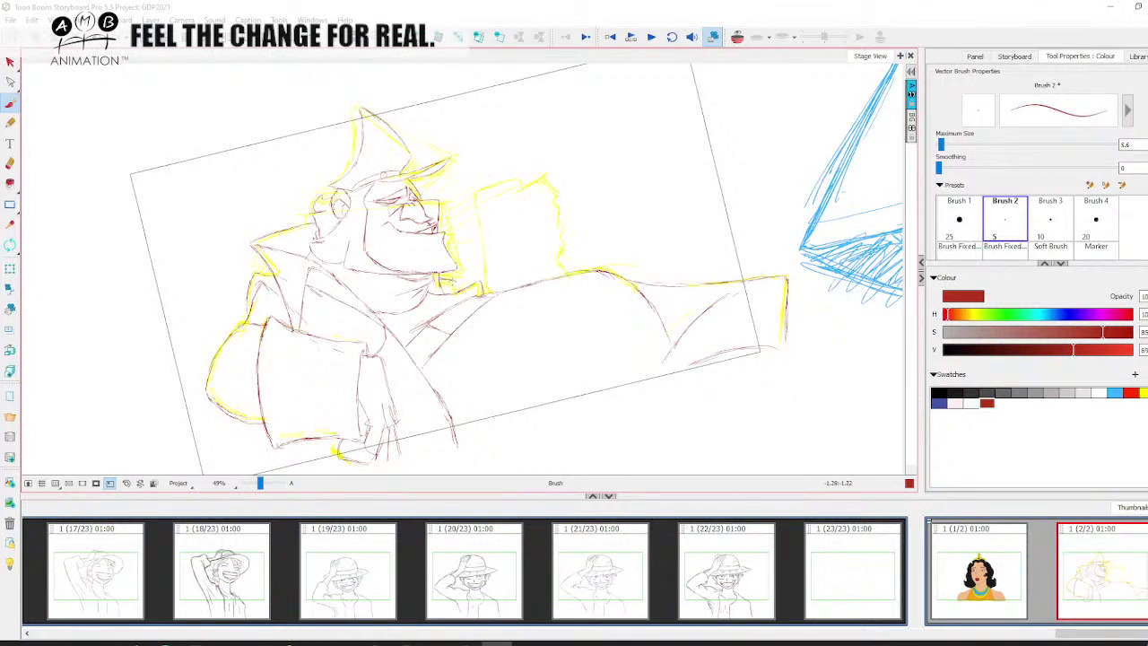
Reset the canvas rotation and draw the upright block's side nearest the face and its double-lined top rim.
key(space)
drag(565, 312, 539, 311)
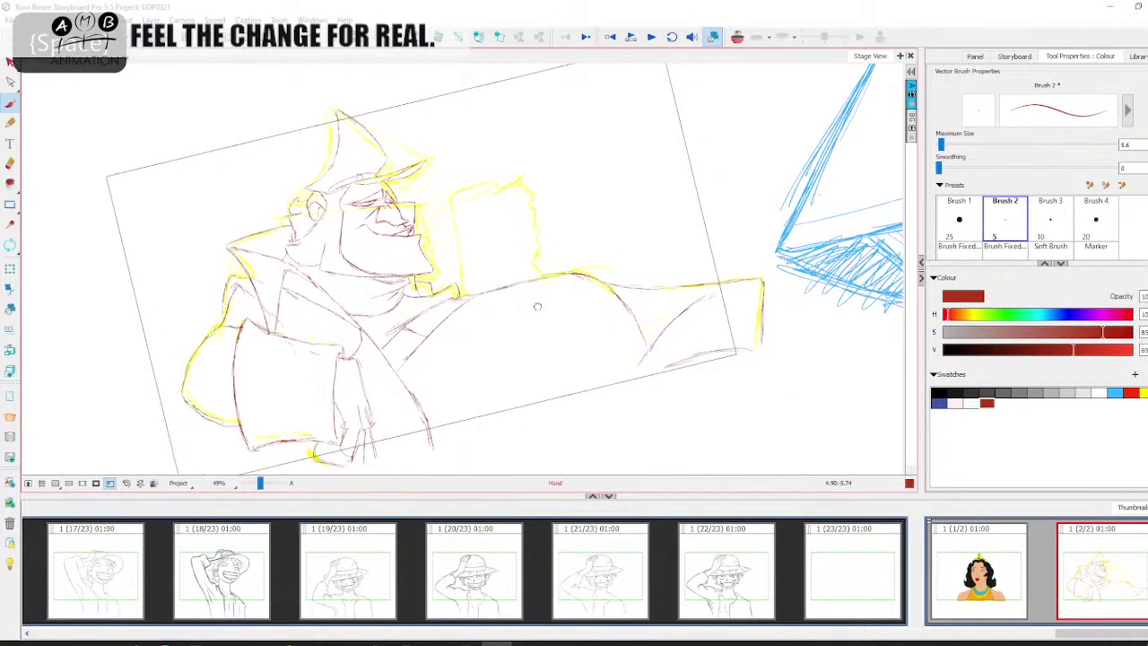
click(125, 482)
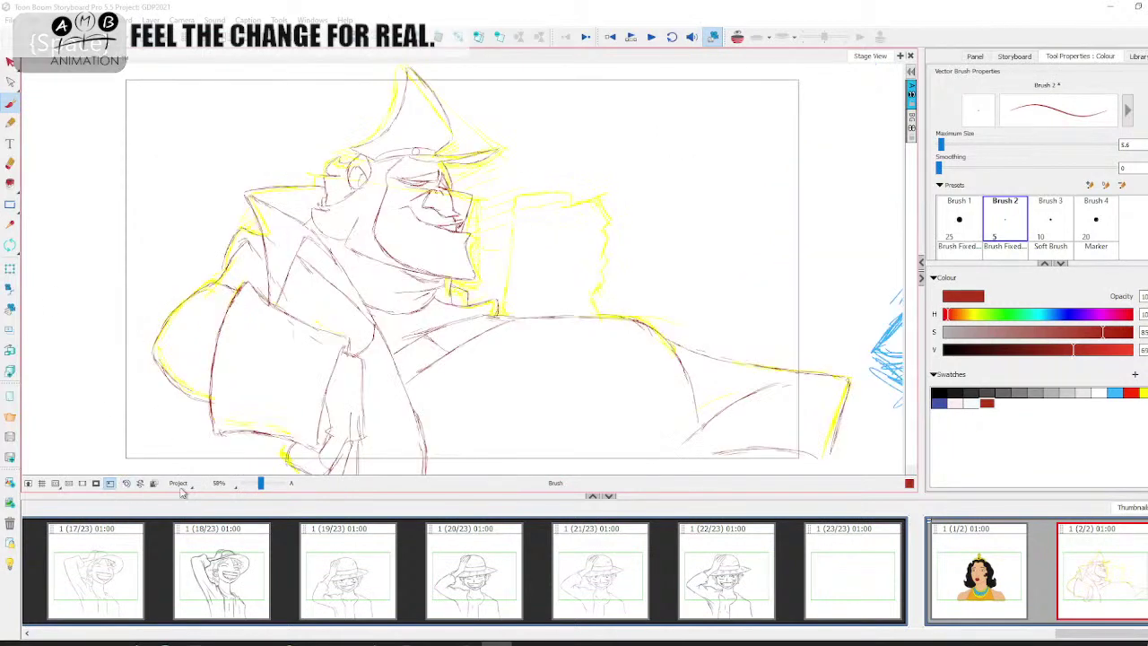
key(space)
drag(517, 340, 463, 340)
drag(261, 484, 262, 483)
key(space)
drag(472, 351, 464, 325)
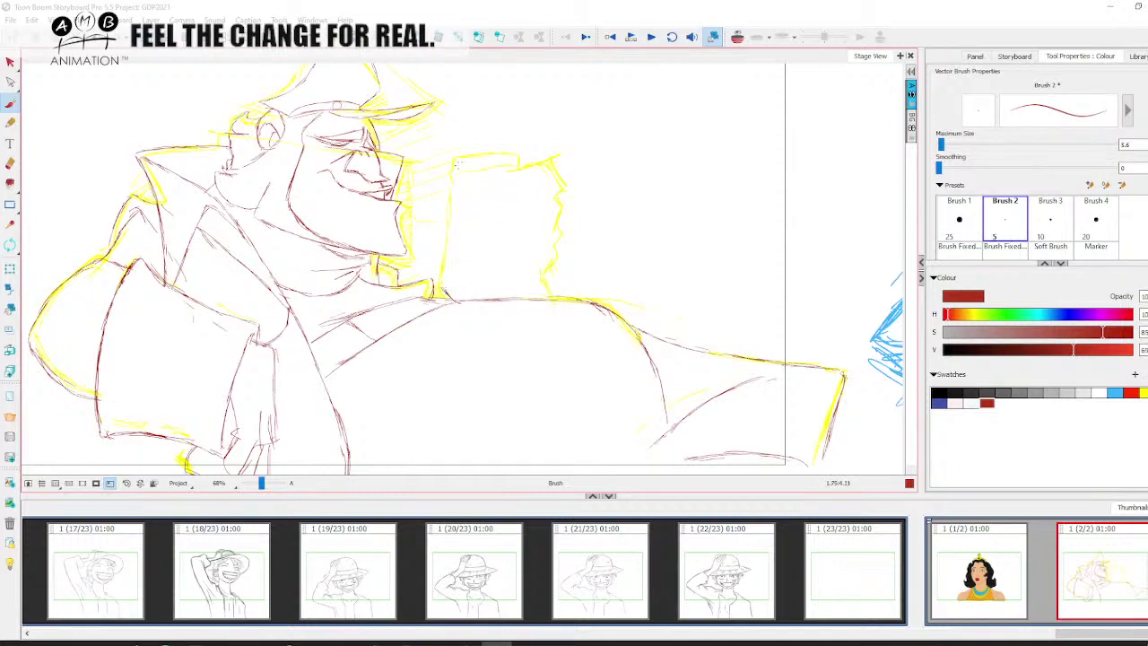
drag(458, 175, 443, 279)
drag(460, 156, 527, 157)
mouse_move(463, 172)
mouse_down()
mouse_move(524, 166)
mouse_move(483, 161)
mouse_move(519, 156)
mouse_up()
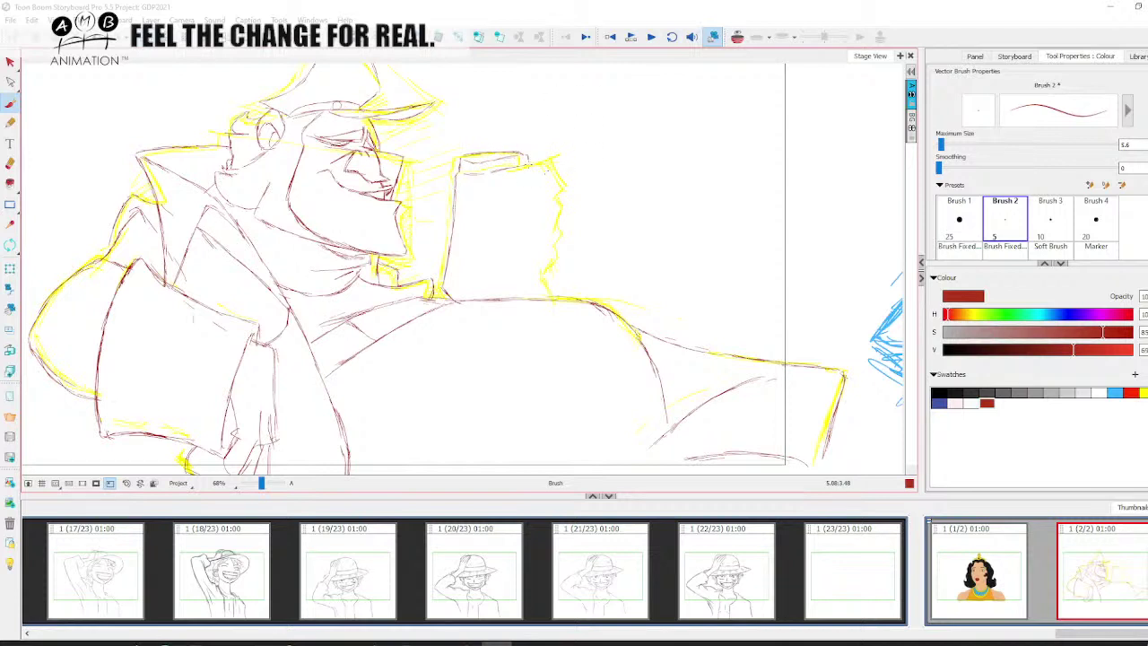
Draw the upright block's outer side down to the shoulder, erasing the rough strokes and redrawing them as a cleaner line.
drag(533, 165, 534, 284)
drag(532, 178, 532, 221)
key(alt+e)
drag(529, 175, 530, 258)
click(12, 102)
drag(530, 192, 535, 288)
Draw curved double lines around the upright block's base and erase the stray strokes between them.
mouse_move(454, 300)
mouse_down()
mouse_move(536, 299)
mouse_move(522, 303)
mouse_up()
key(ctrl+z)
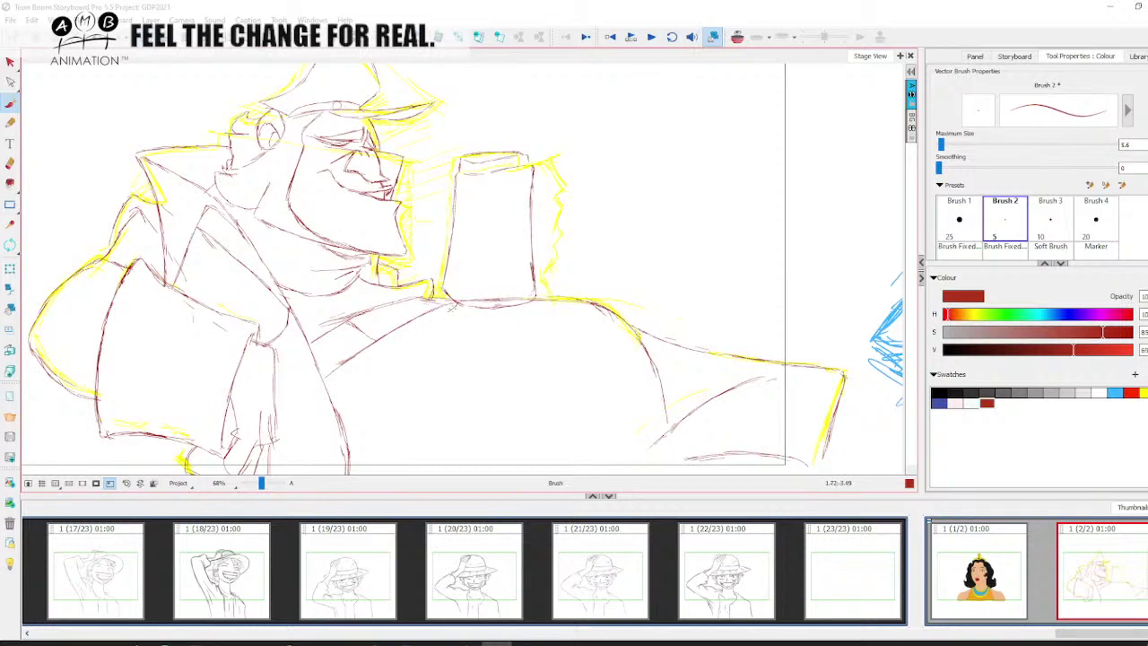
mouse_move(446, 310)
mouse_down()
mouse_move(478, 321)
mouse_move(470, 312)
mouse_move(538, 310)
mouse_move(508, 320)
mouse_up()
key(ctrl+z)
mouse_move(447, 284)
mouse_down()
mouse_move(483, 300)
mouse_move(511, 293)
mouse_up()
key(alt+e)
drag(466, 300, 530, 287)
click(8, 105)
Erase the middle portion of the upright block's outer side and return to the dark red brush.
click(10, 163)
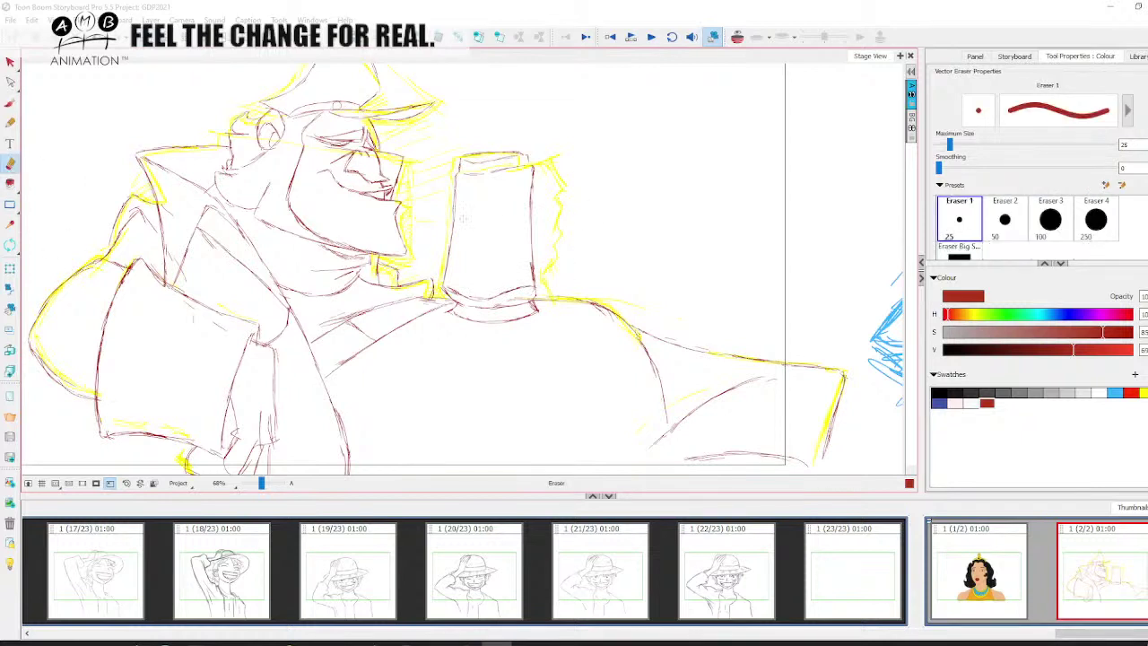
drag(499, 190, 502, 305)
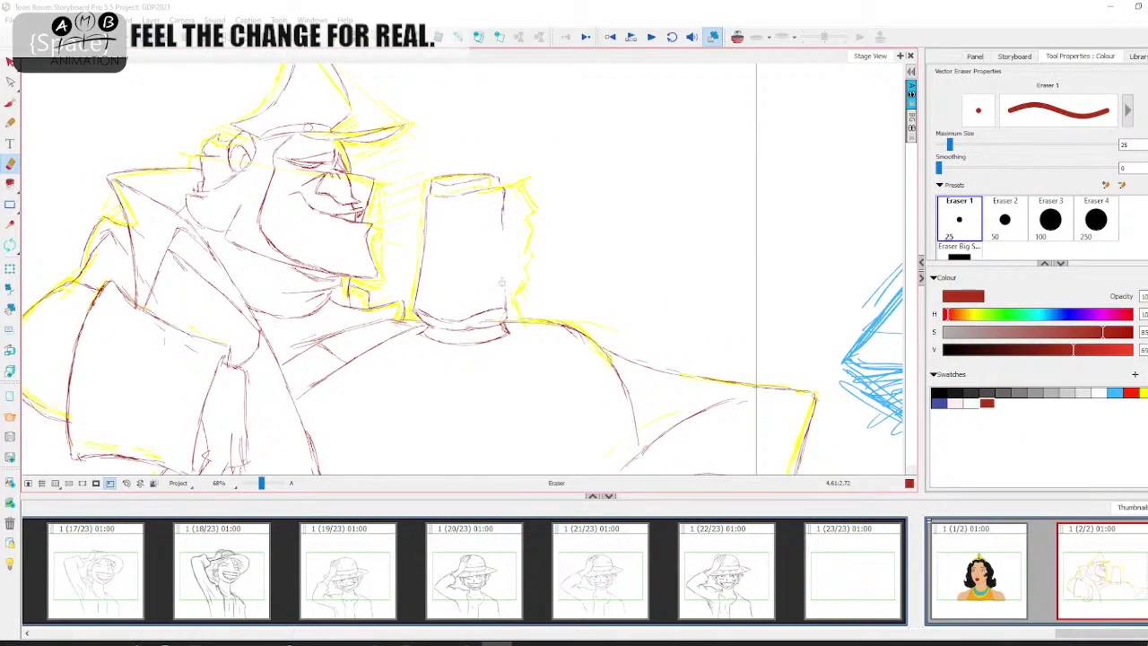
click(10, 105)
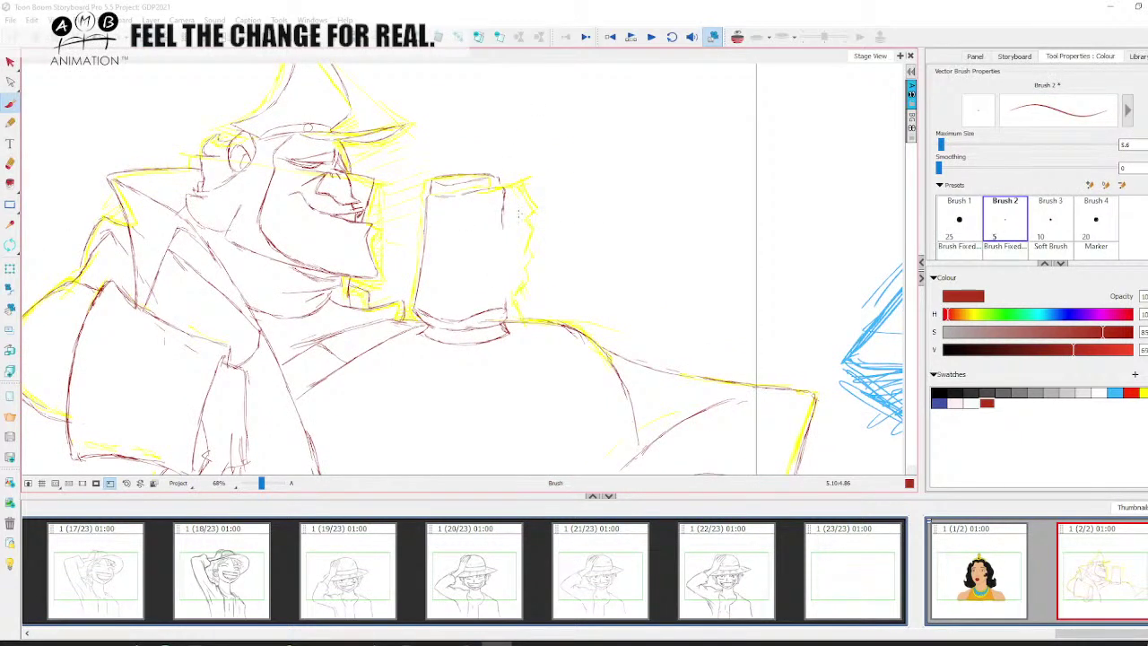
Redraw the erased middle portion of the upright block's outer side down to its base.
drag(502, 205, 504, 288)
key(space)
drag(530, 194, 540, 212)
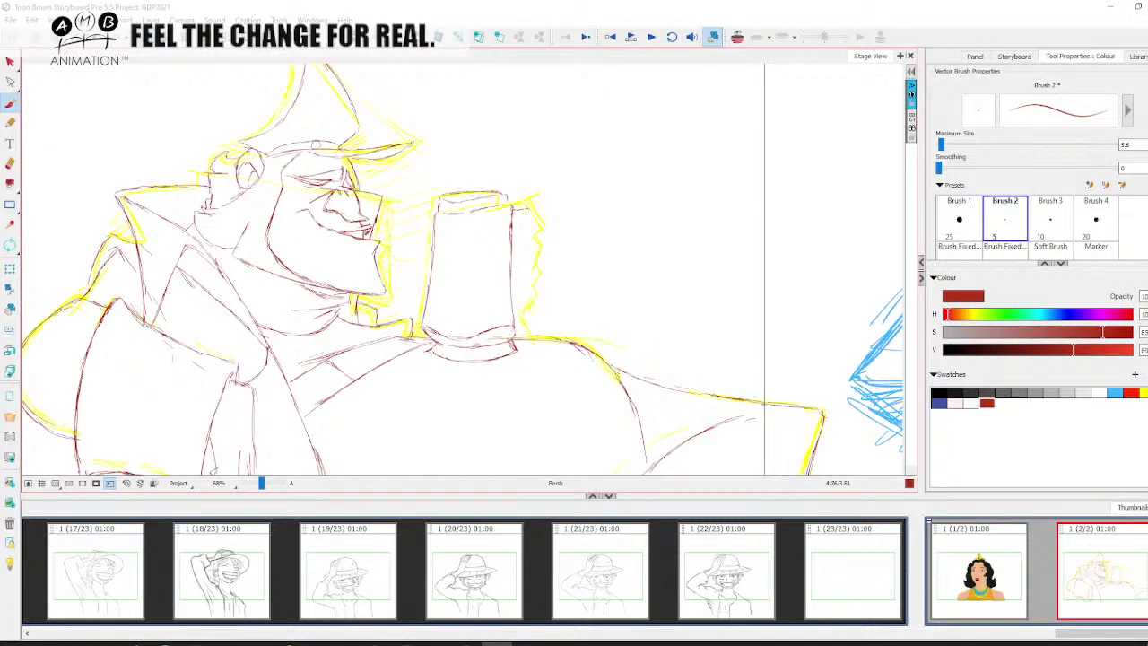
scroll(556, 206, down, 2)
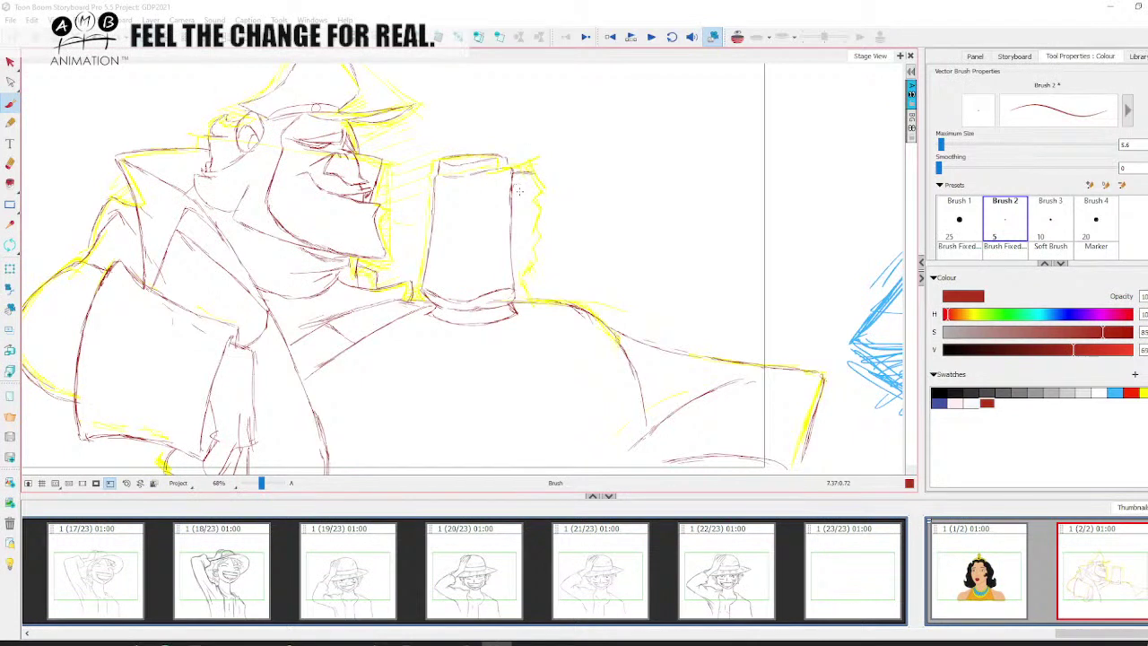
mouse_move(517, 206)
mouse_down()
mouse_move(517, 186)
mouse_move(535, 174)
mouse_move(536, 204)
mouse_move(520, 212)
mouse_up()
mouse_move(536, 168)
mouse_down()
mouse_move(559, 189)
mouse_move(551, 208)
mouse_move(519, 210)
mouse_move(516, 232)
mouse_up()
key(ctrl+z)
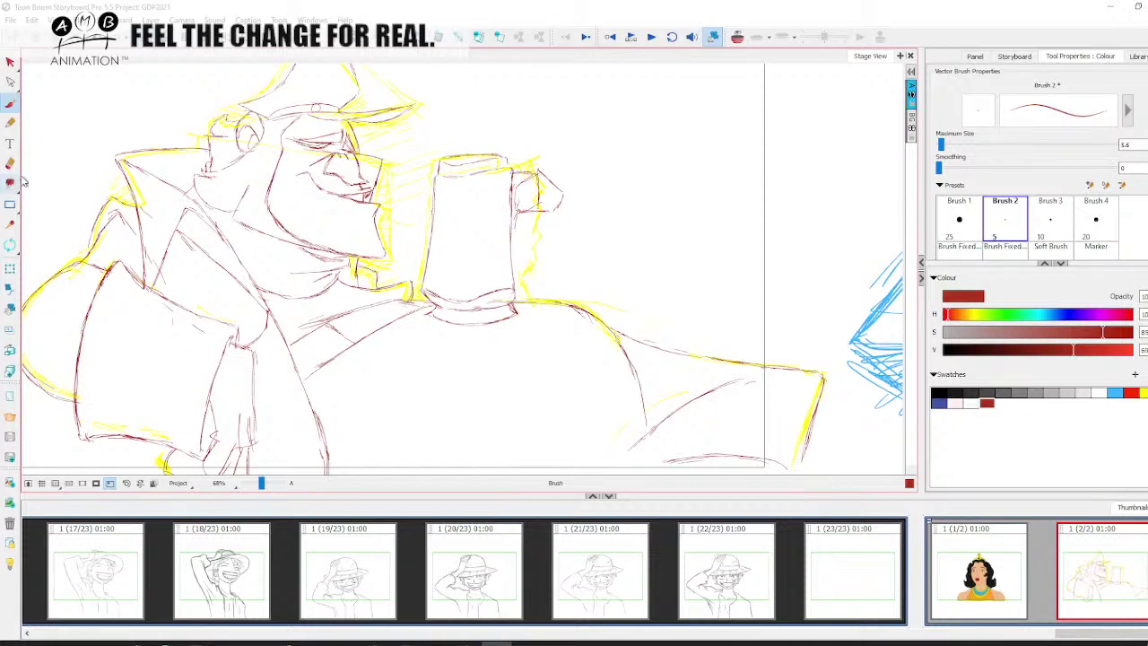
click(10, 163)
mouse_move(518, 188)
mouse_down()
mouse_move(518, 223)
mouse_move(520, 190)
mouse_up()
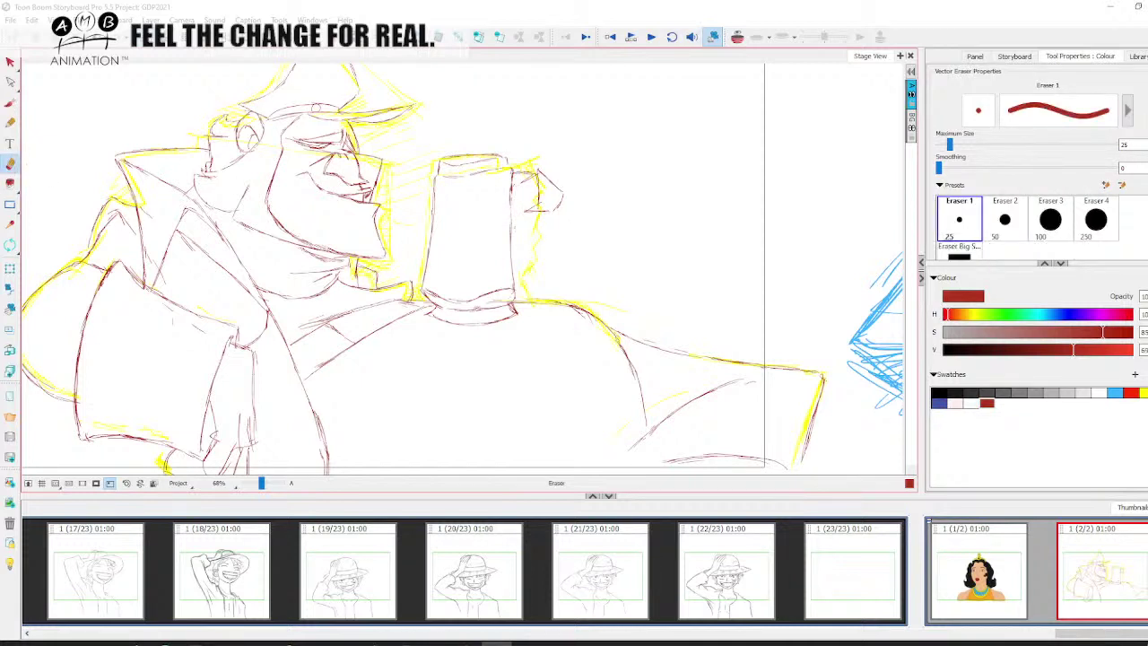
click(10, 61)
click(49, 93)
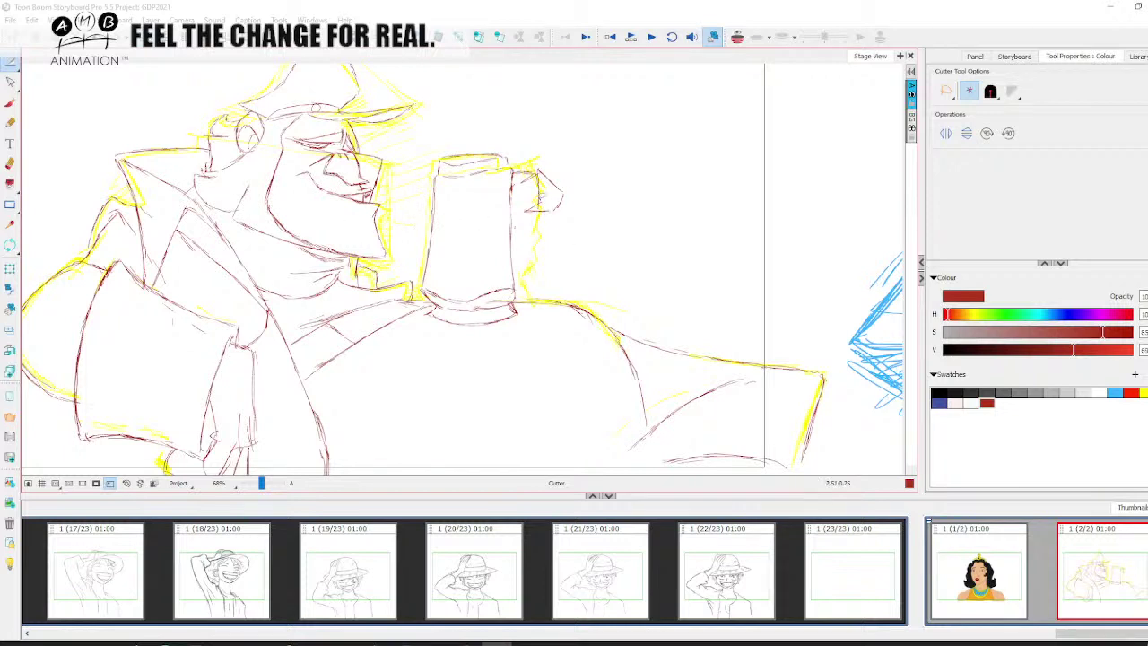
click(10, 164)
drag(533, 177, 564, 206)
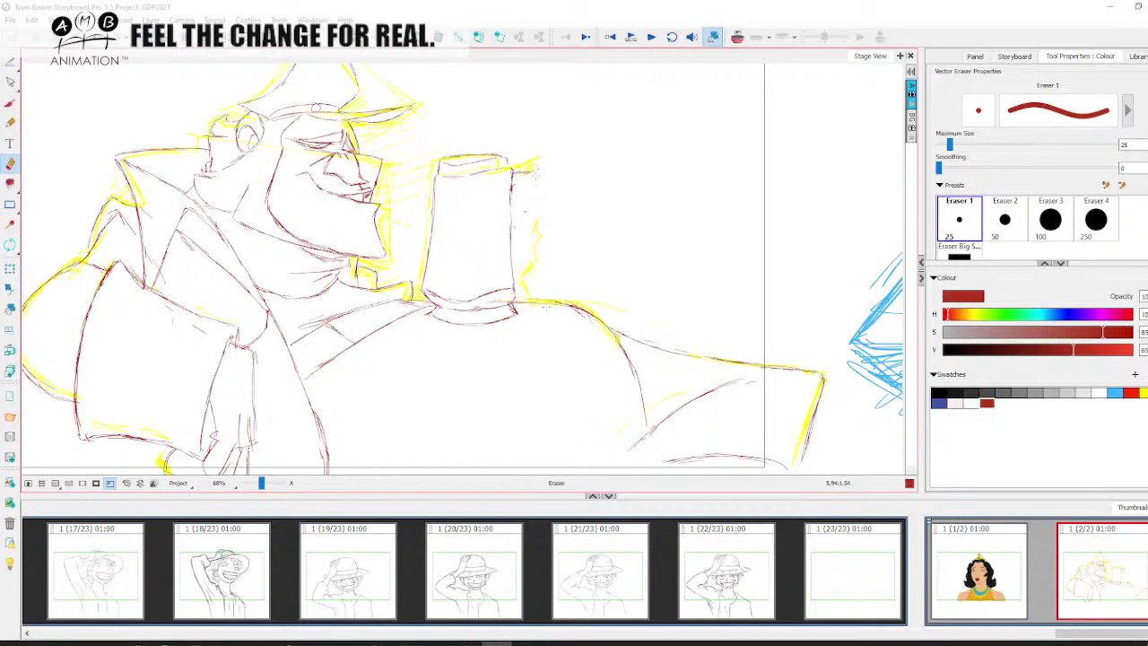
Select the upright mug with the Cutter, rotate it slightly, shrink it from its upper outer corner, and save the project.
click(10, 104)
drag(263, 485, 259, 484)
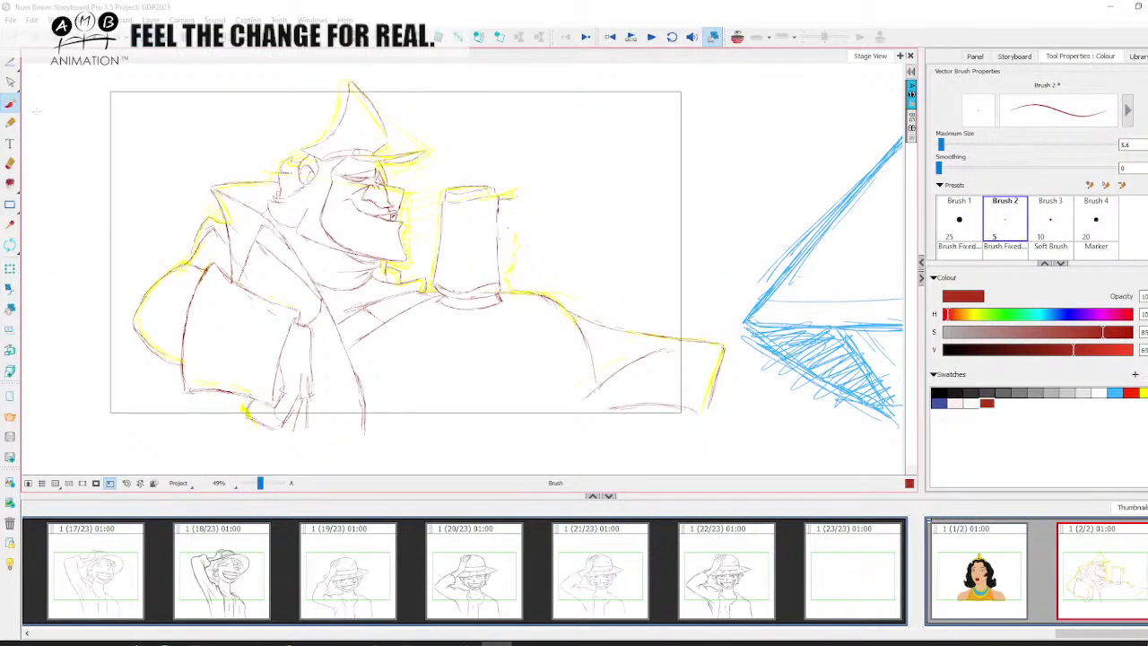
click(11, 63)
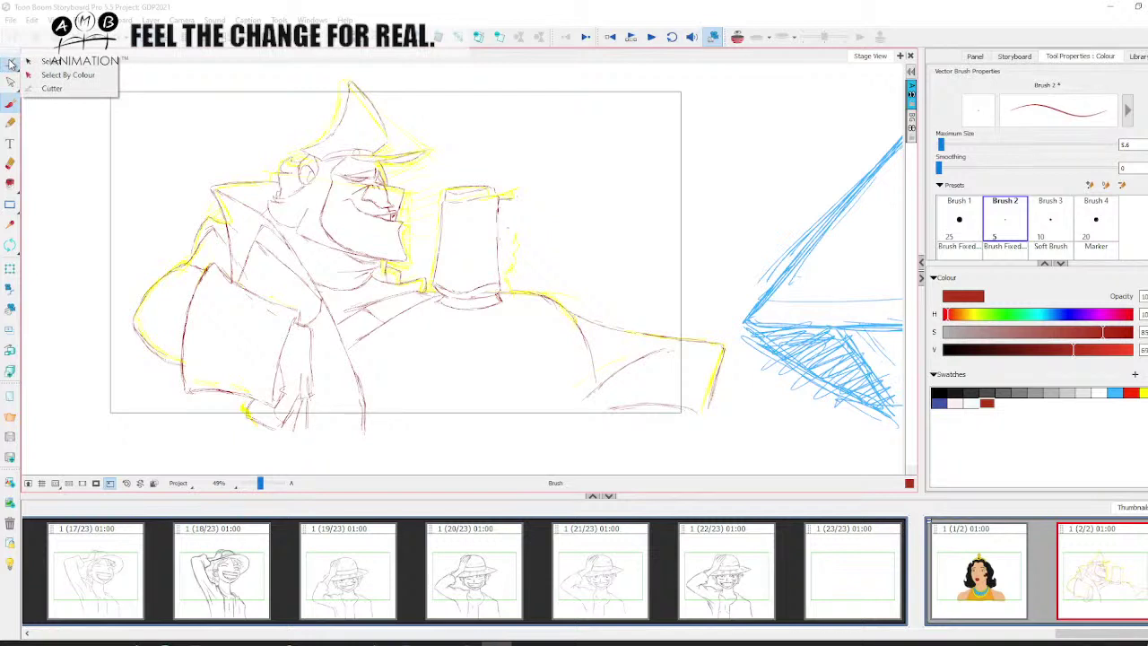
click(54, 88)
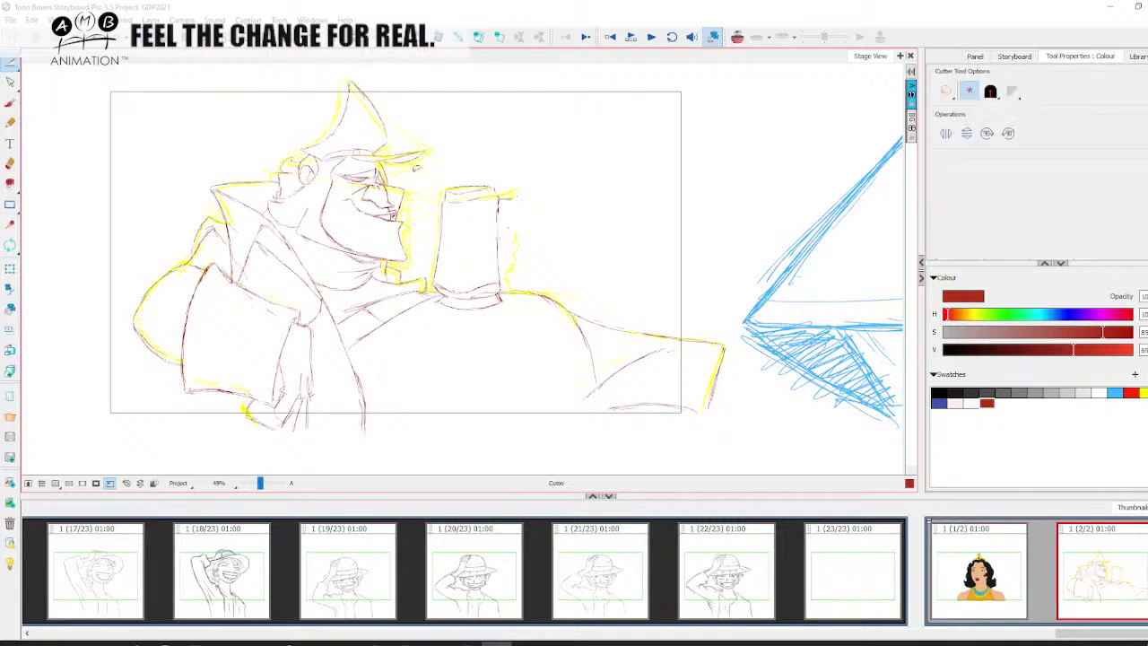
mouse_move(529, 195)
mouse_down()
mouse_move(502, 294)
mouse_move(479, 307)
mouse_move(442, 304)
mouse_move(431, 220)
mouse_move(466, 163)
mouse_up()
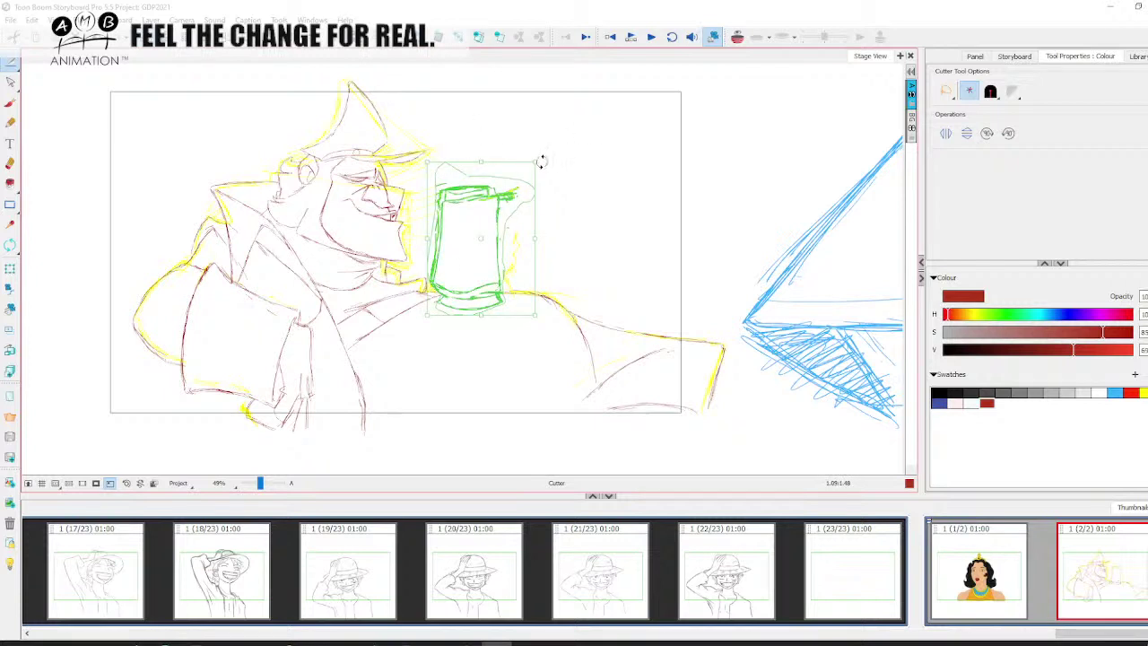
mouse_move(541, 162)
mouse_down()
mouse_move(533, 170)
mouse_move(563, 97)
mouse_move(551, 146)
mouse_up()
drag(521, 183, 513, 190)
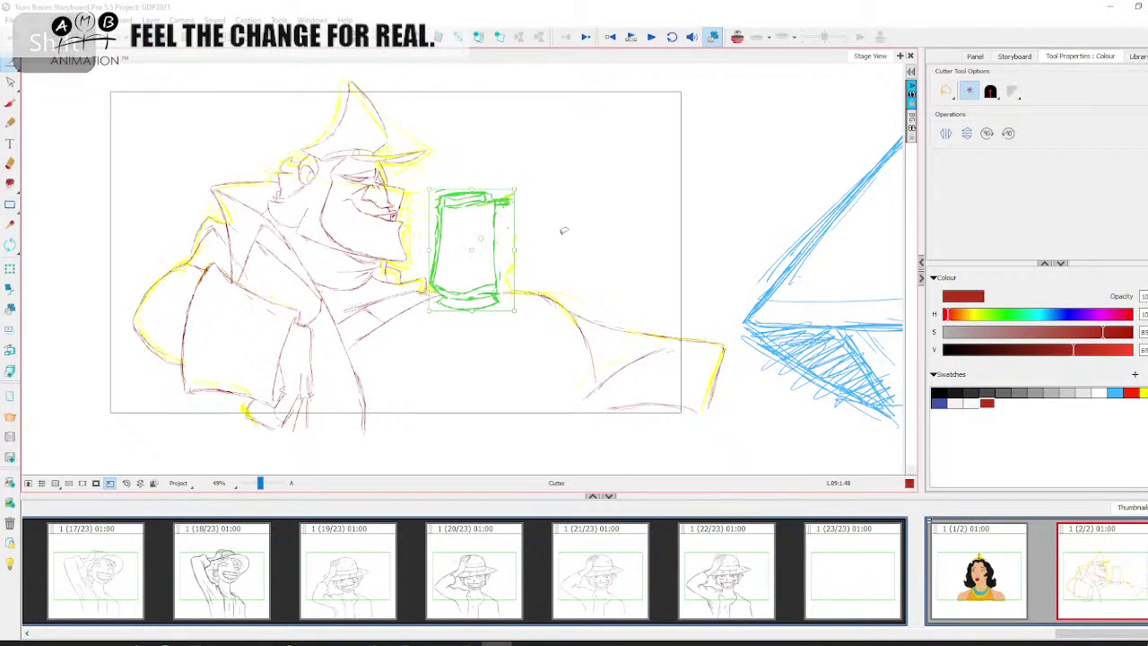
click(564, 231)
key(ctrl+s)
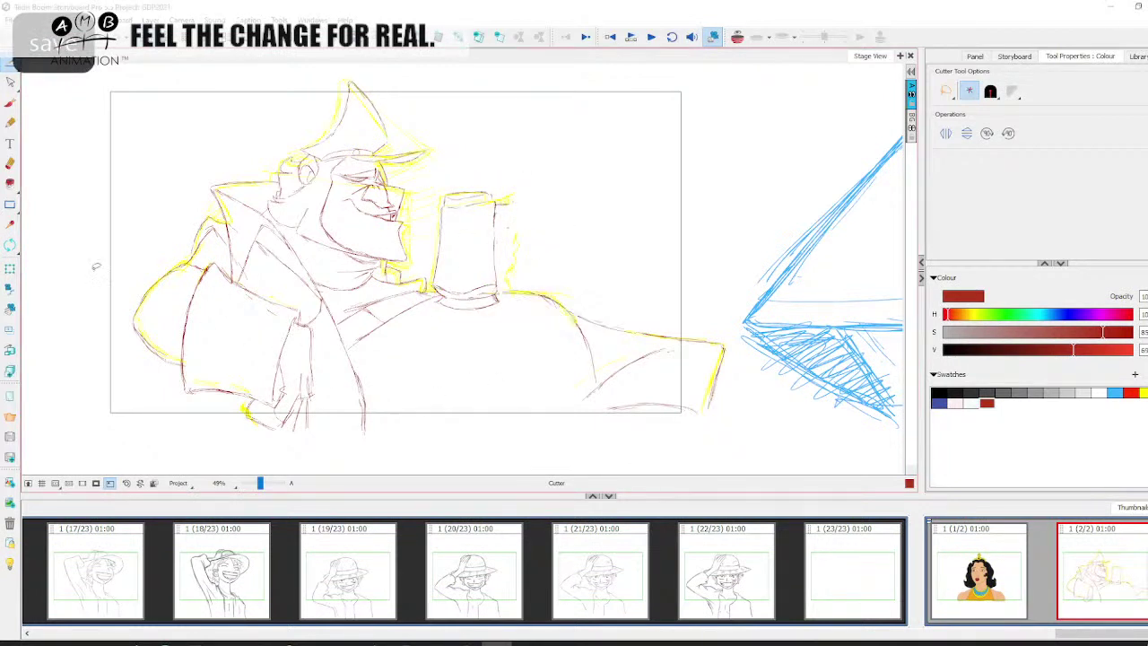
Draw the mug's handle and a fist of stacked fingers gripping it, with short wrist lines down to the arm.
click(10, 102)
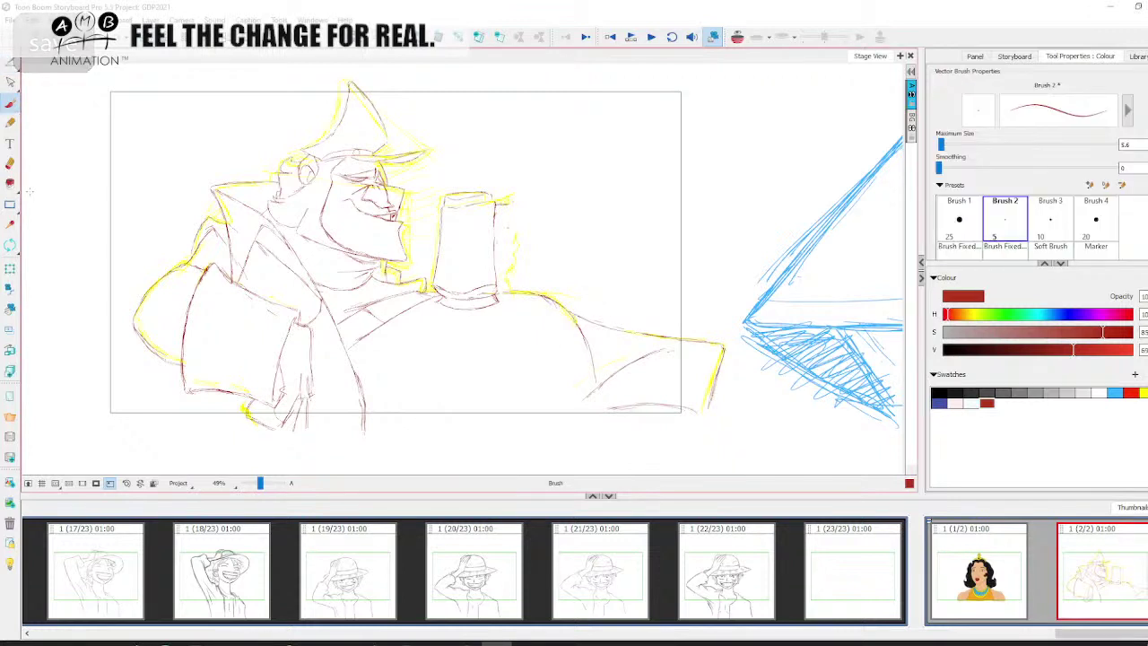
drag(260, 485, 261, 484)
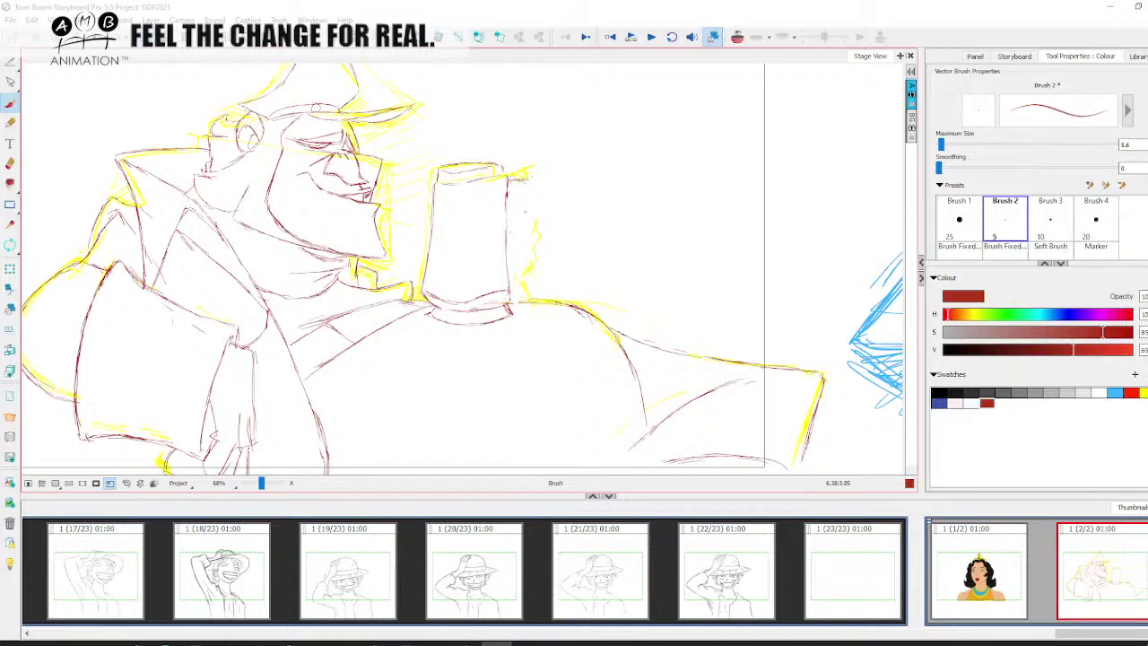
drag(508, 196, 525, 188)
mouse_move(520, 190)
mouse_down()
mouse_move(553, 189)
mouse_move(531, 171)
mouse_move(565, 195)
mouse_move(557, 215)
mouse_move(514, 214)
mouse_move(561, 221)
mouse_up()
mouse_move(518, 225)
mouse_down()
mouse_move(519, 240)
mouse_move(552, 235)
mouse_up()
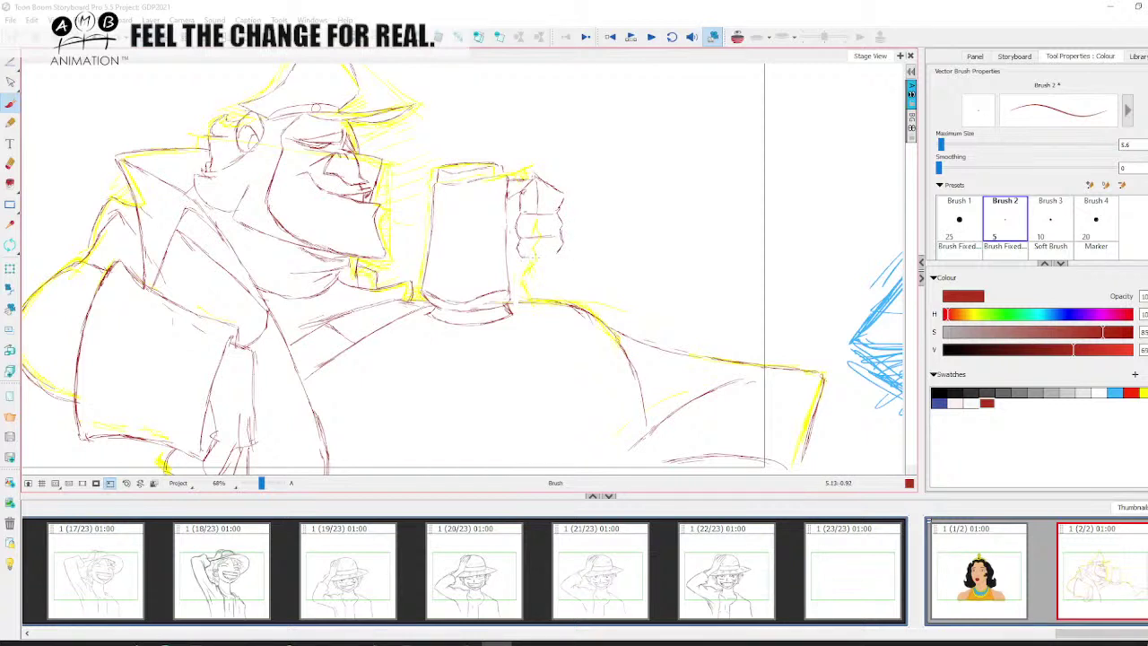
mouse_move(521, 255)
mouse_down()
mouse_move(538, 256)
mouse_move(519, 267)
mouse_move(529, 274)
mouse_move(562, 253)
mouse_move(536, 281)
mouse_up()
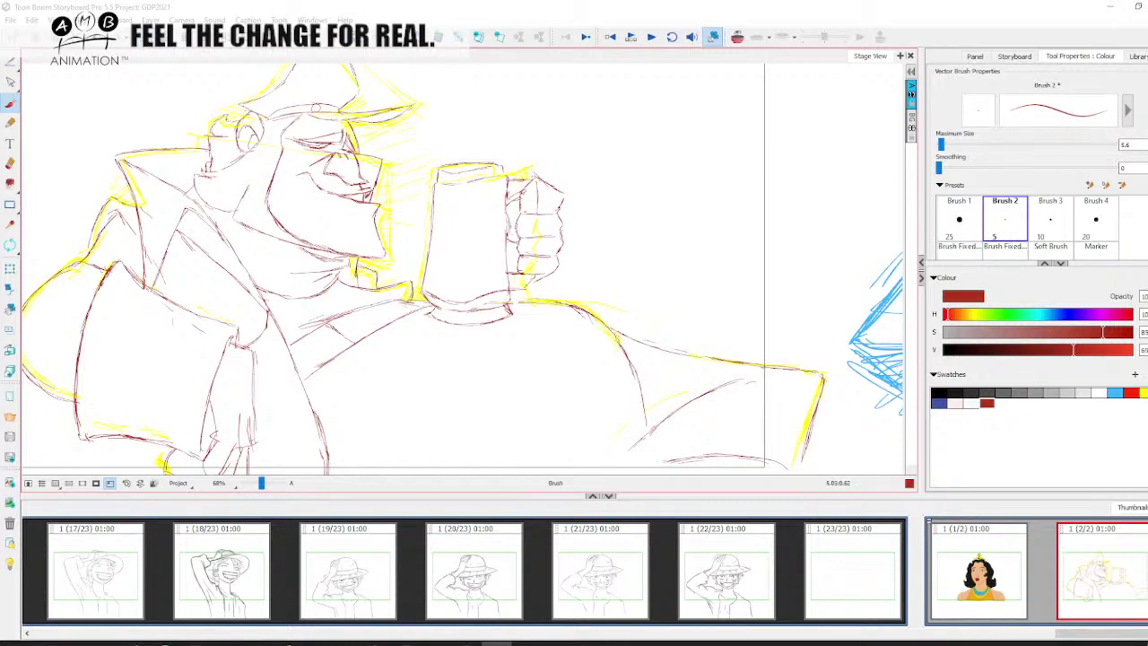
drag(516, 228, 510, 233)
Select all the yellow rough strokes by colour and delete them from the character drawing.
key(space)
drag(427, 383, 475, 311)
key(1)
key(1)
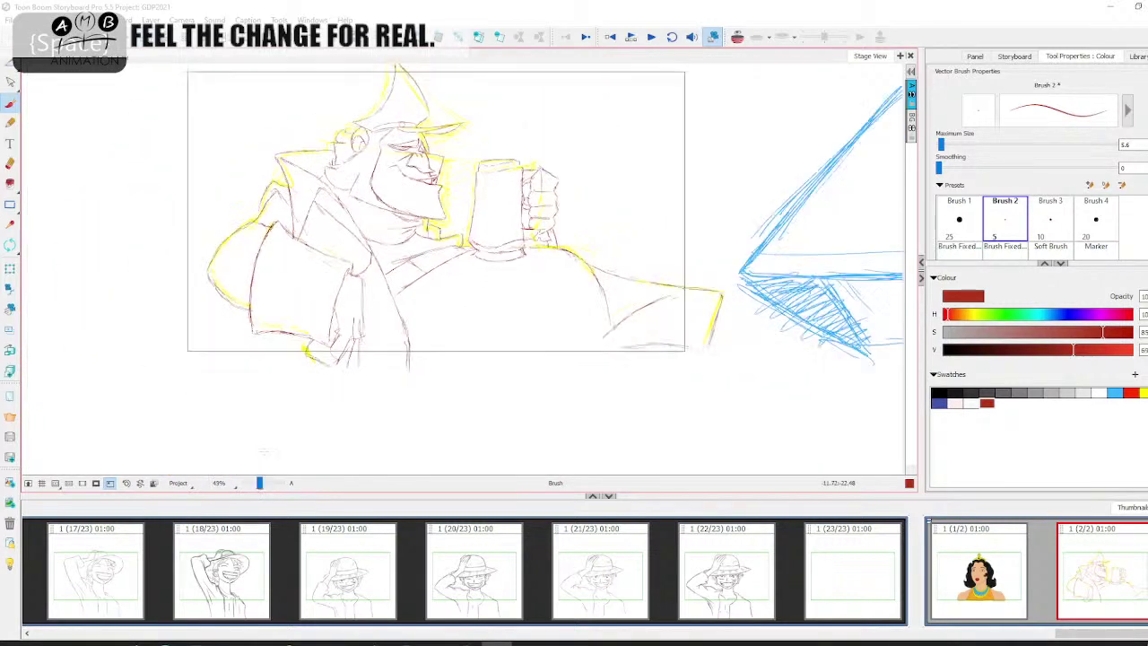
key(space)
drag(400, 357, 396, 406)
key(space)
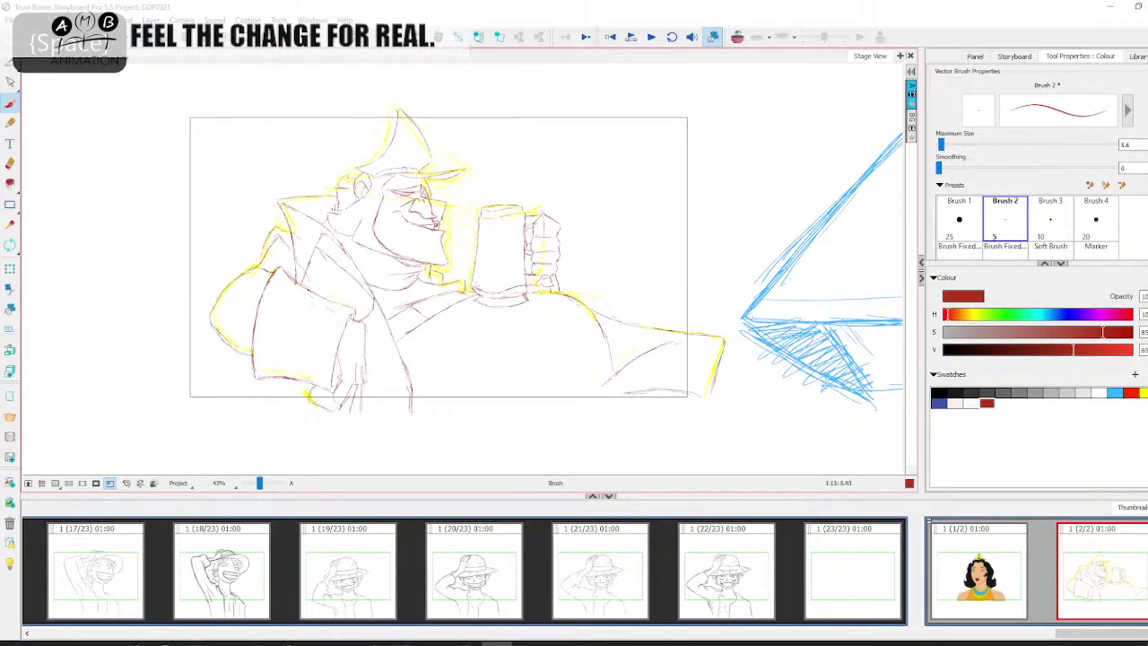
drag(10, 81, 46, 61)
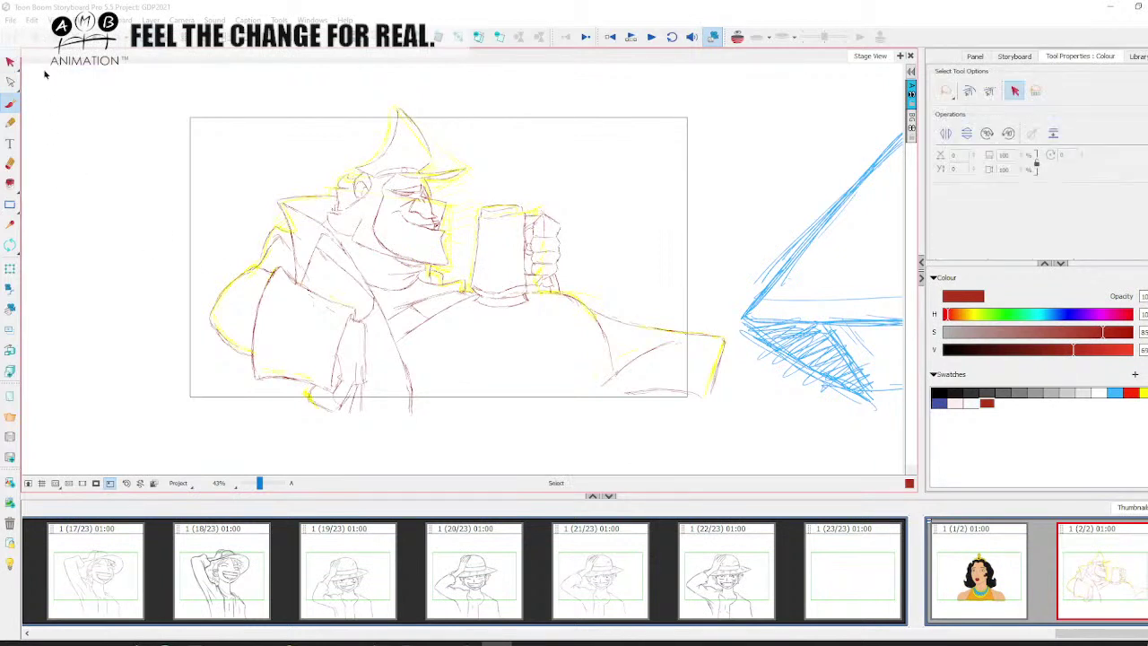
click(455, 240)
key(Delete)
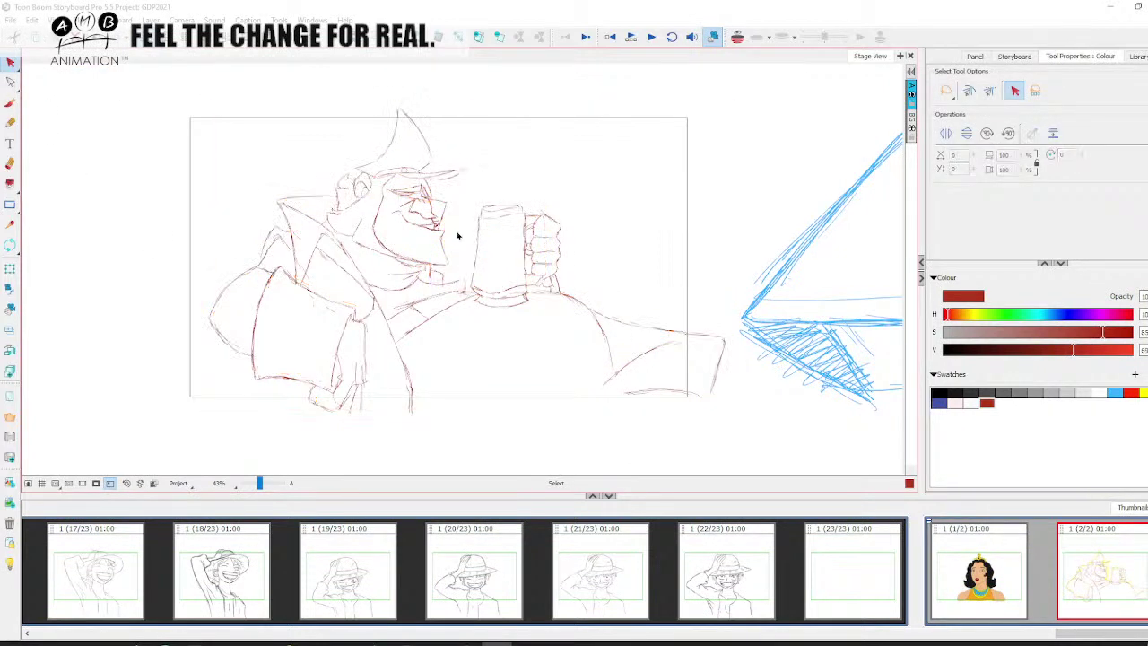
Select the dark red character strokes by colour and recolour them black.
scroll(533, 415, right, 5)
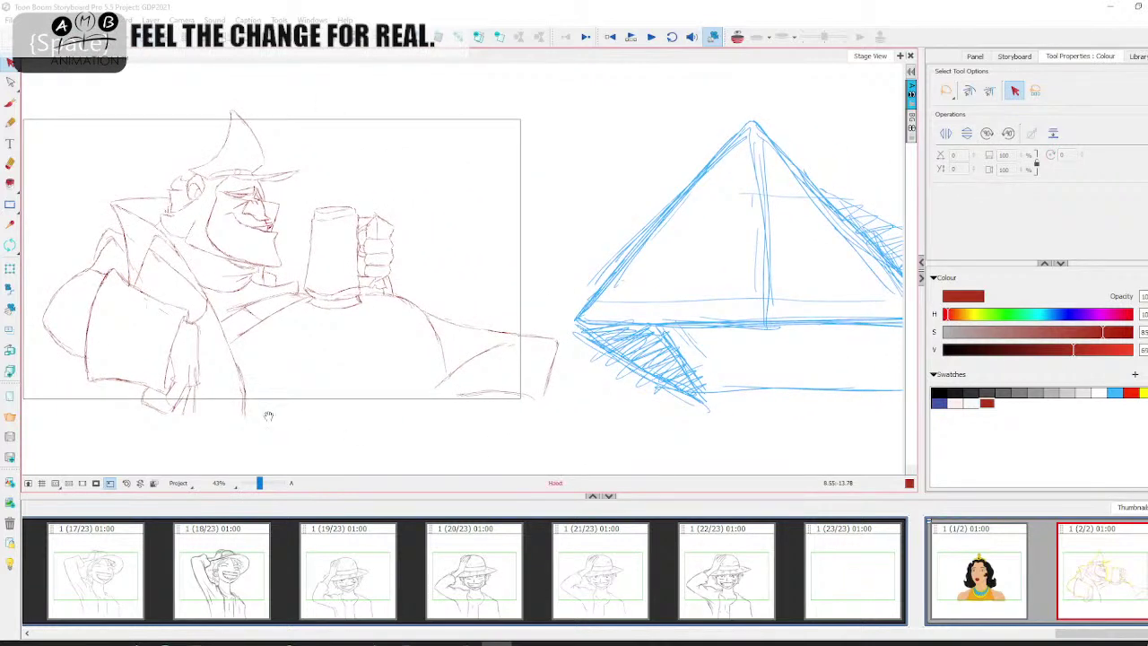
scroll(278, 421, left, 3)
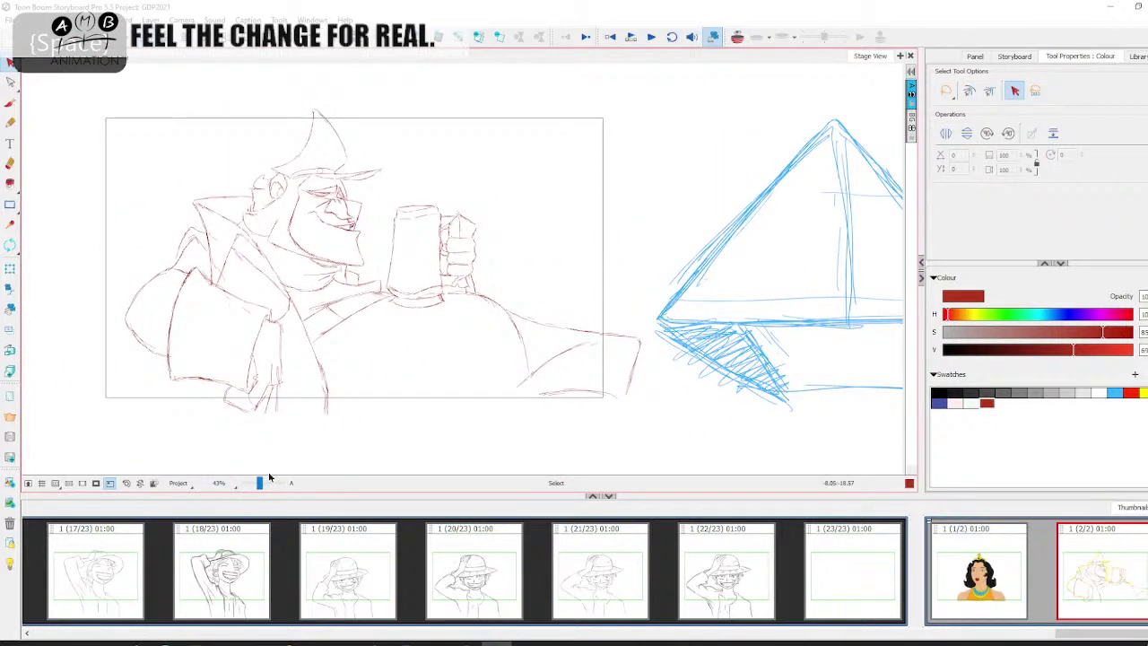
drag(261, 483, 257, 483)
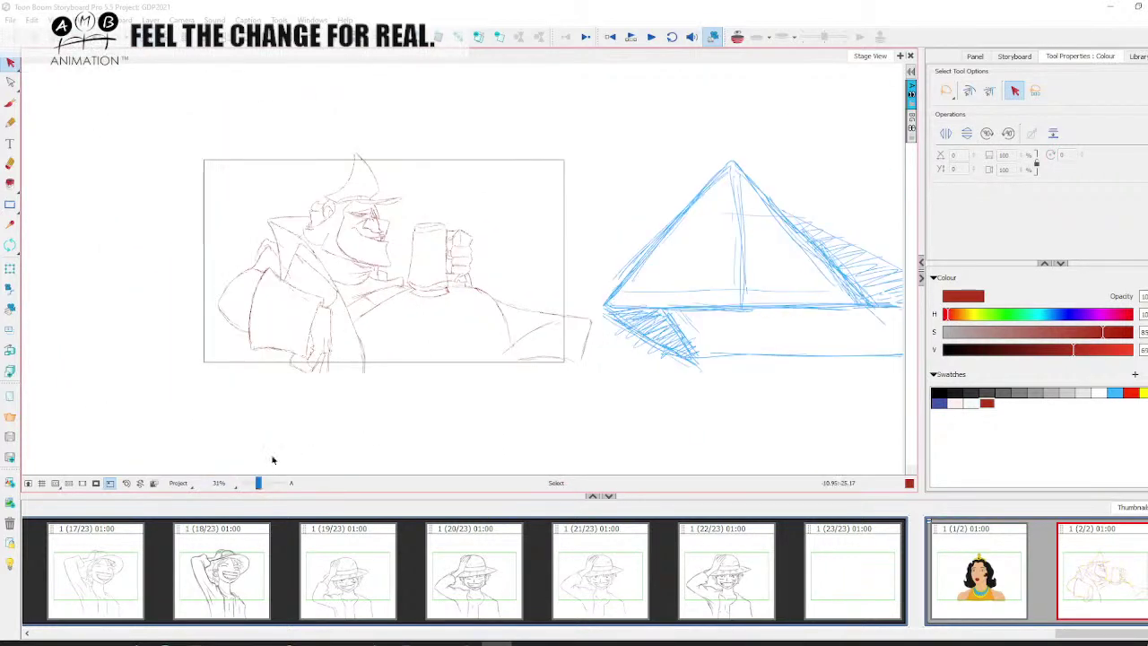
click(394, 276)
click(940, 391)
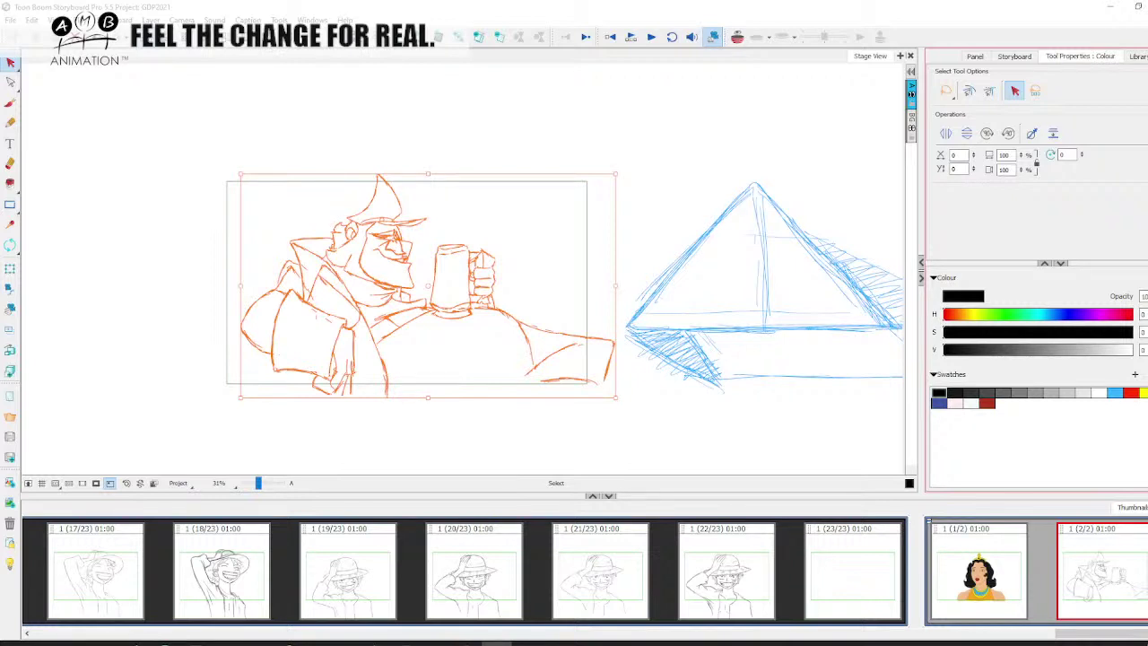
click(628, 403)
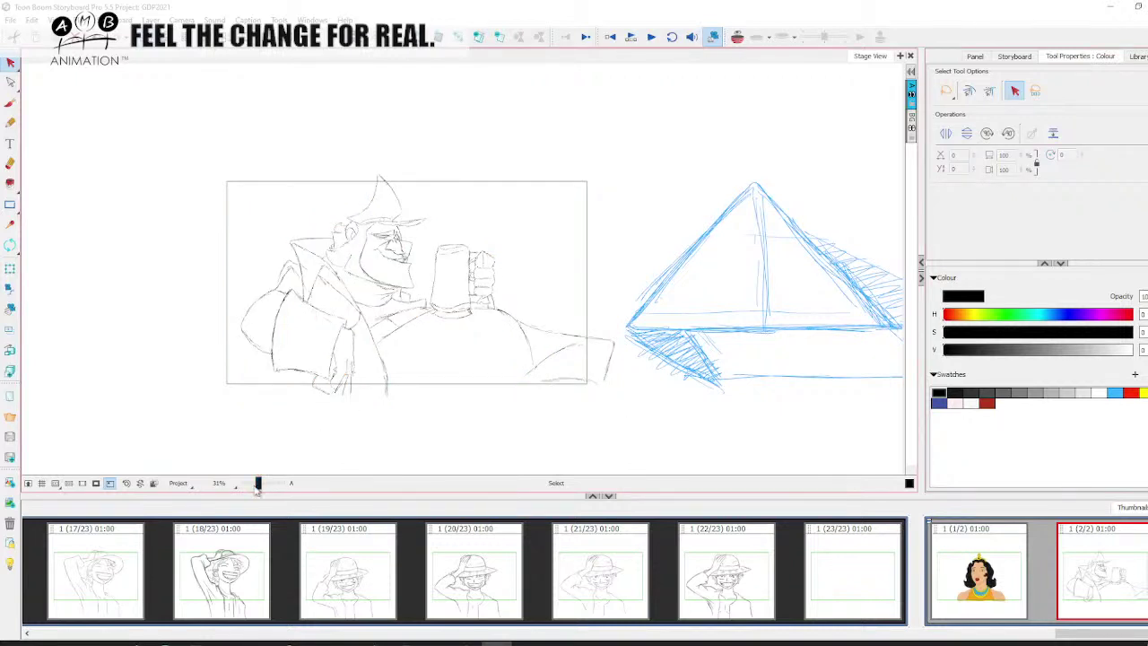
Flip the selected scene to check the drawing mirrored, and undo the flip.
drag(257, 482, 260, 484)
key(space)
drag(338, 414, 366, 407)
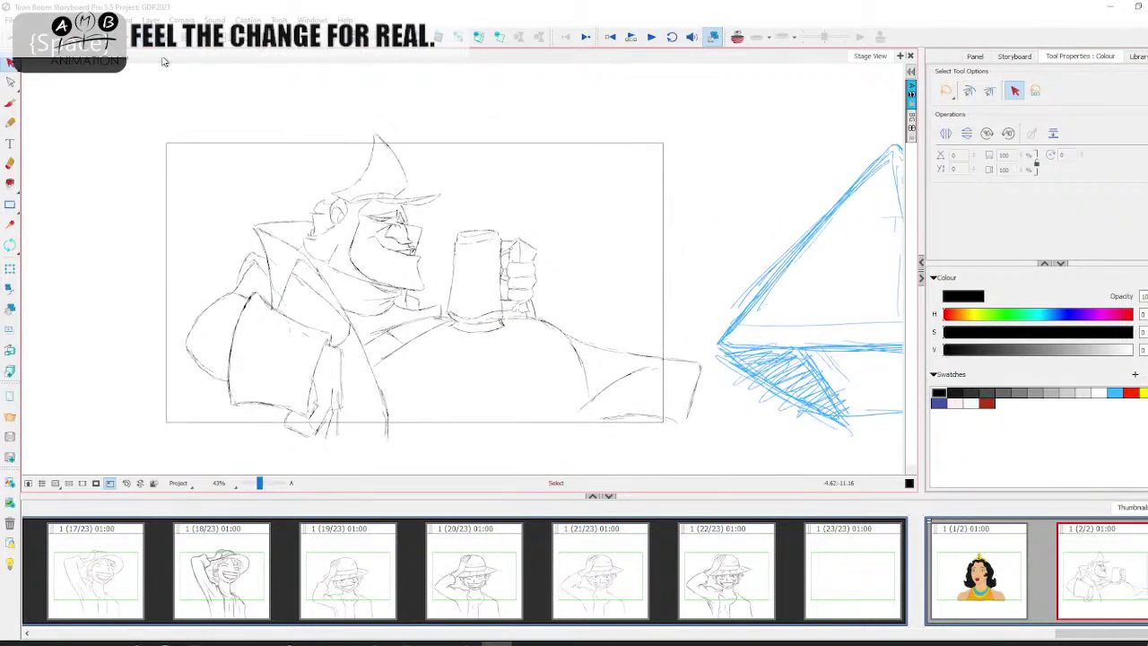
click(114, 20)
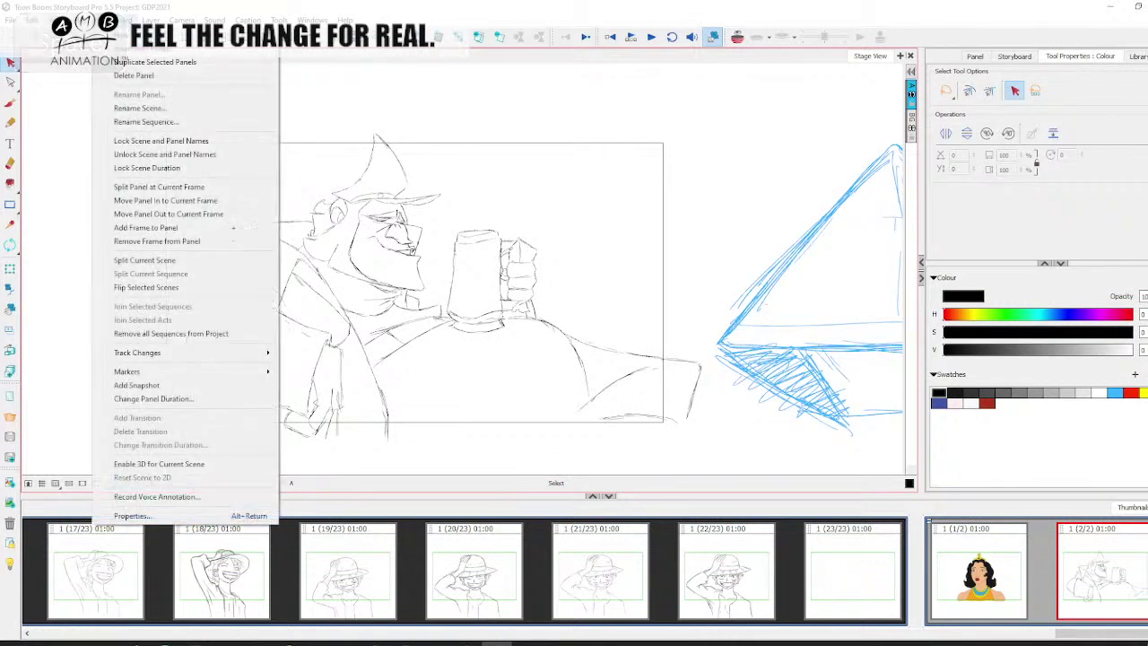
click(146, 287)
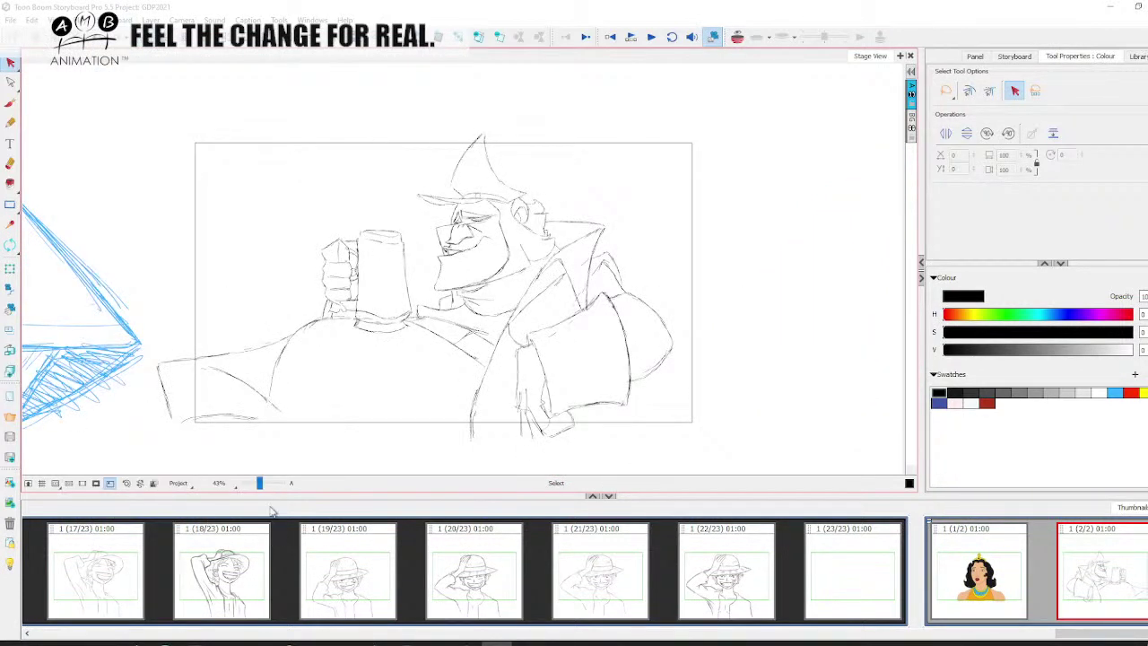
key(ctrl+z)
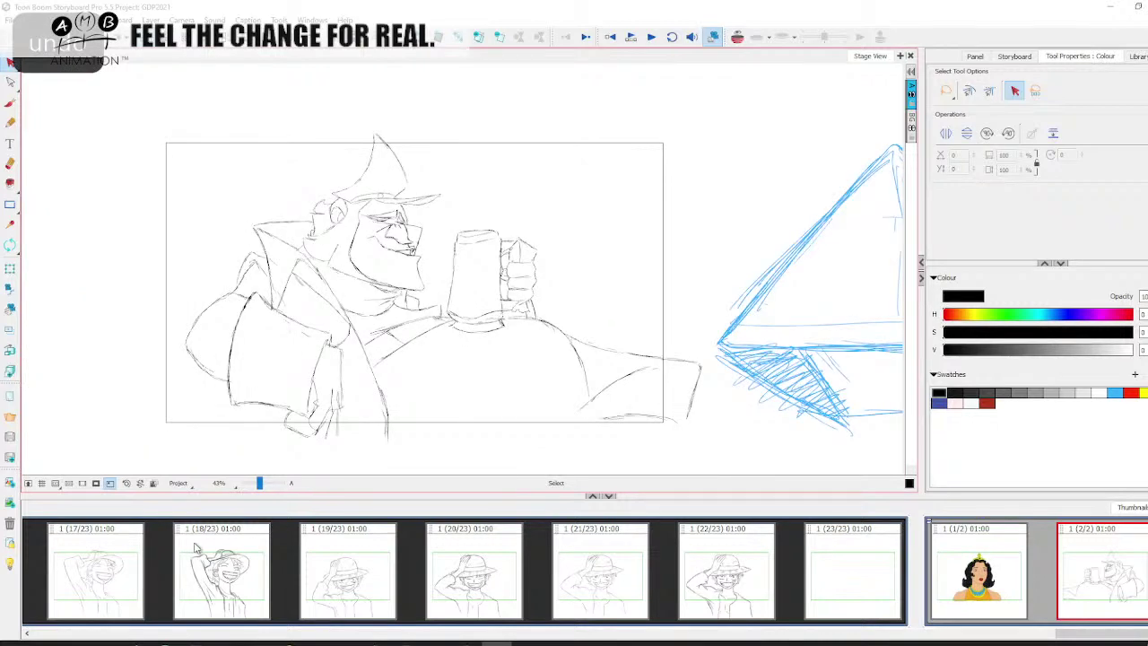
Select the whole black character drawing and scale it down from opposite corners to fit its width inside the camera frame.
drag(261, 484, 265, 485)
key(space)
drag(338, 393, 377, 368)
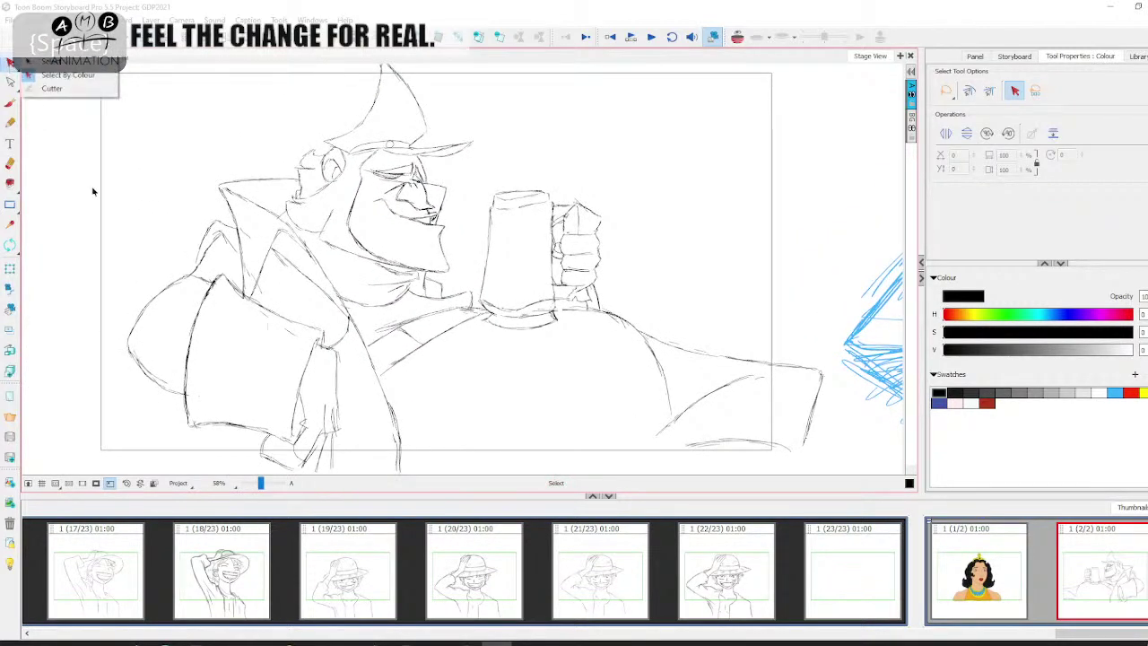
key(ctrl+a)
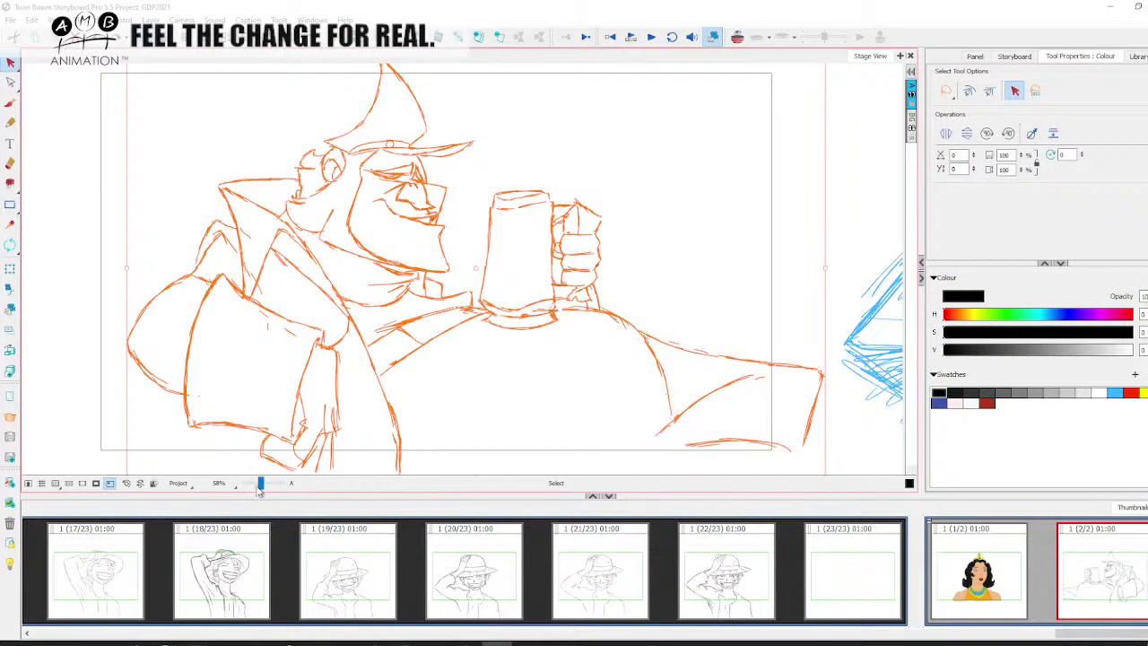
drag(260, 484, 258, 484)
key(shift)
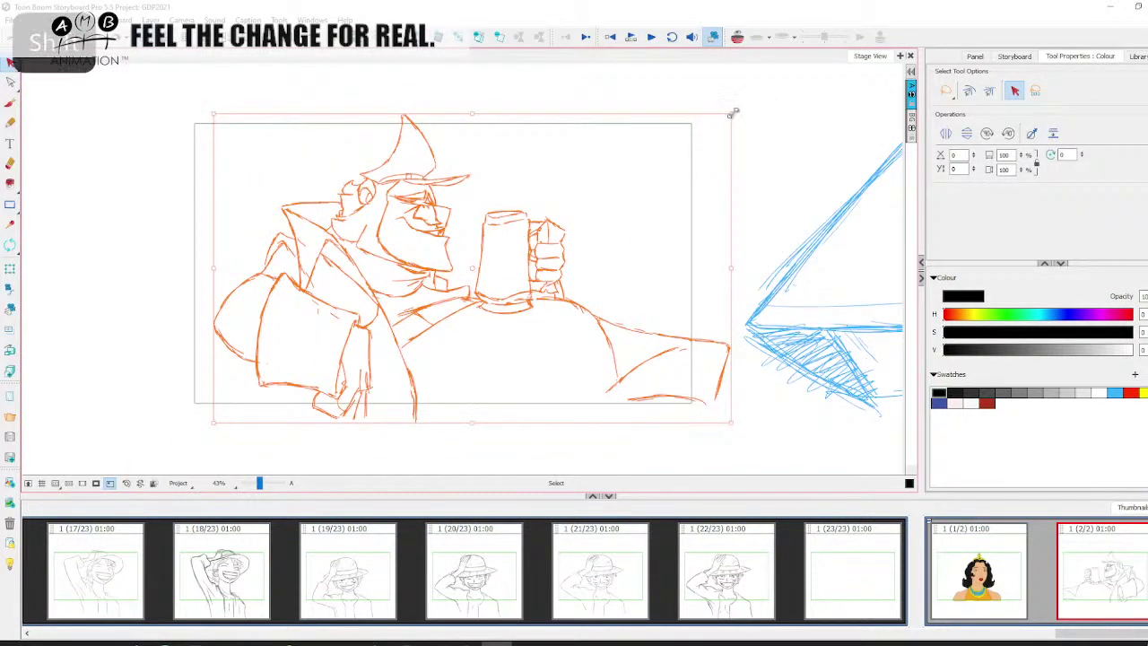
mouse_move(731, 113)
mouse_down()
mouse_move(669, 149)
mouse_move(646, 247)
mouse_up()
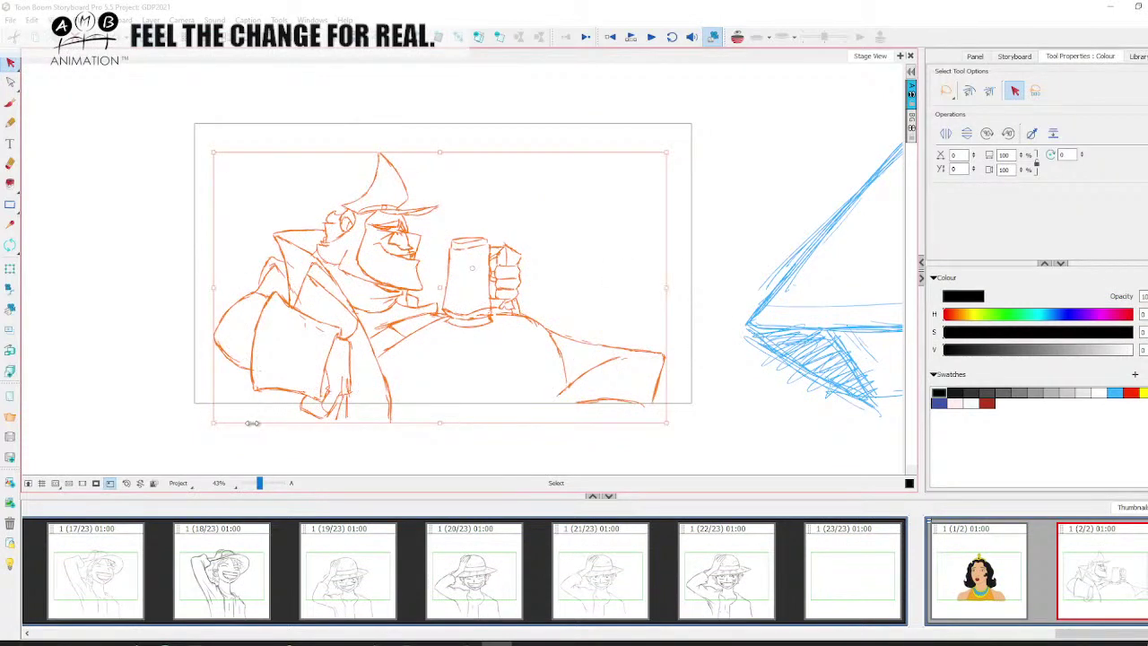
key(shift)
drag(212, 421, 225, 417)
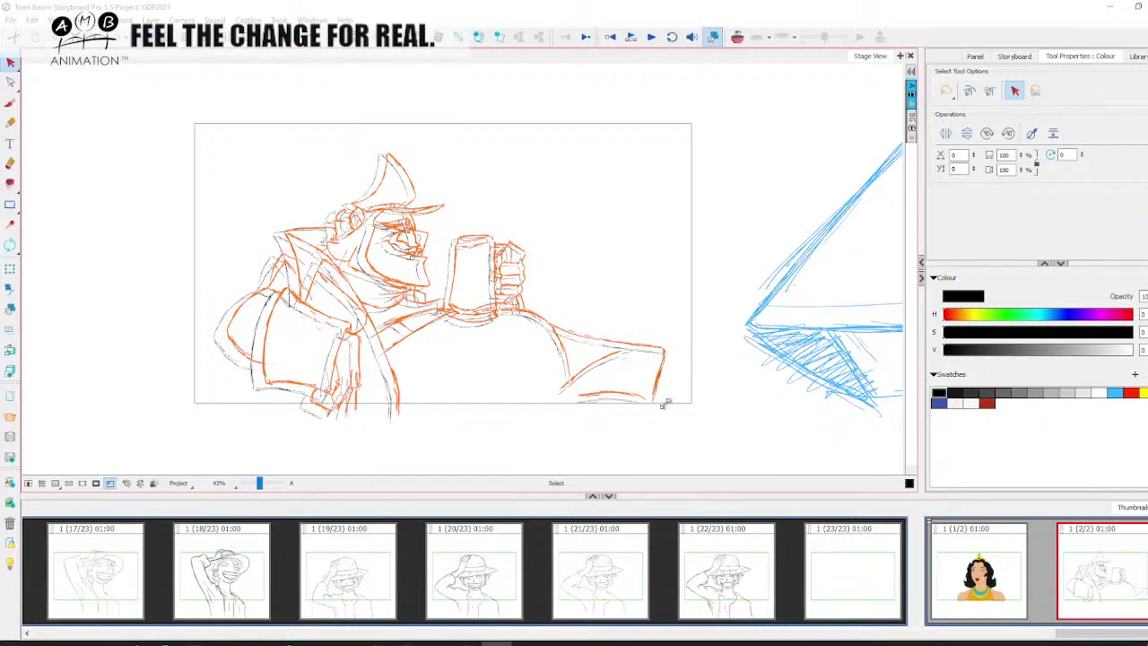
click(608, 396)
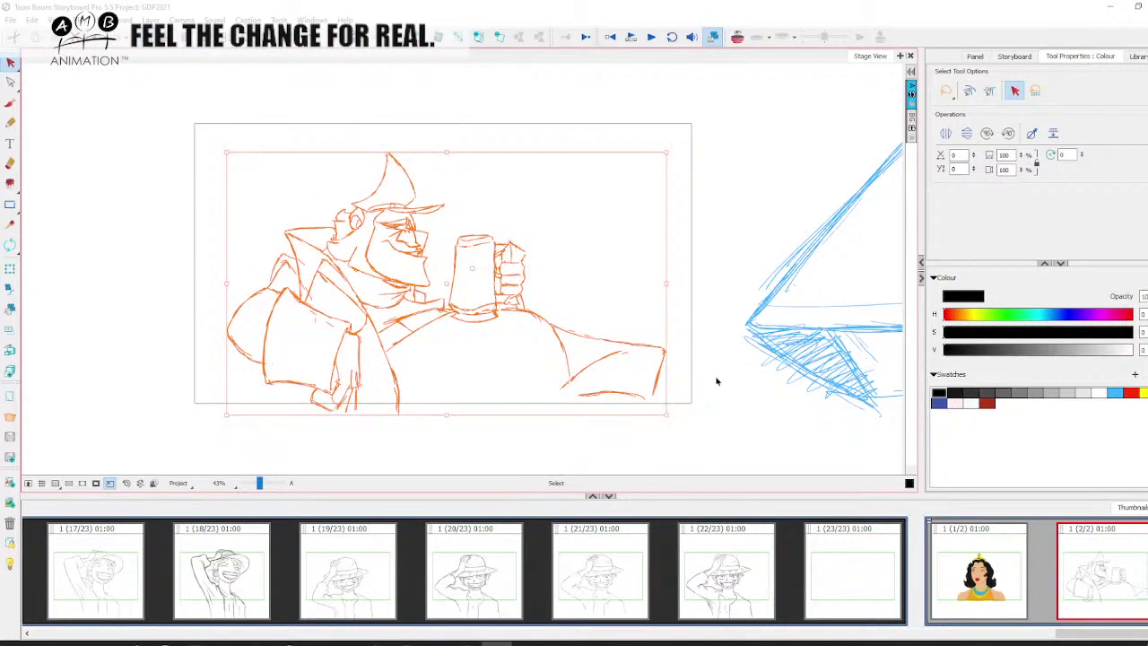
Move the whole black character drawing slightly to the left inside the camera frame.
click(717, 383)
key(space)
mouse_move(653, 419)
mouse_down()
mouse_move(570, 371)
mouse_move(559, 394)
mouse_up()
click(576, 337)
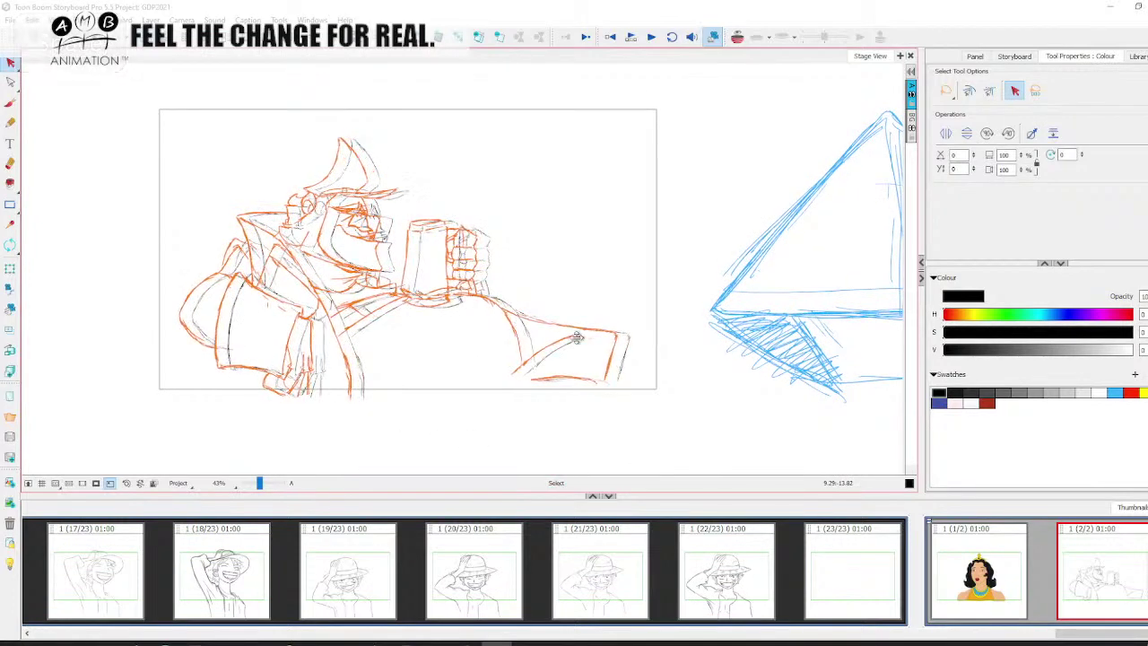
key(ctrl+a)
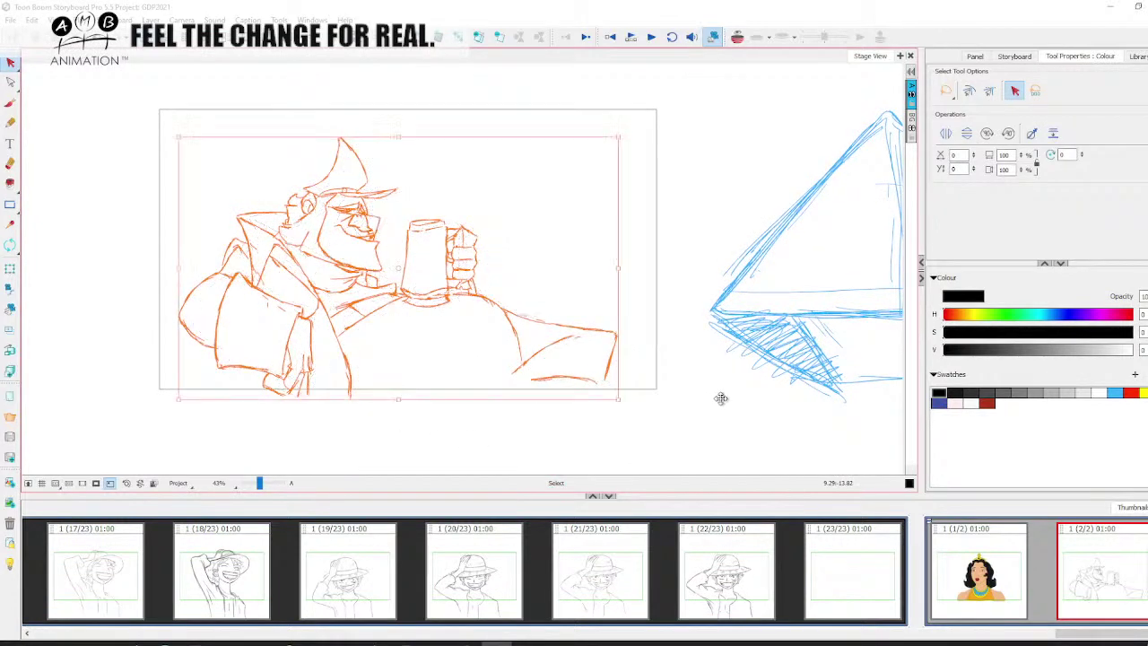
Scale down the large blue boat sketch and place it in the empty upper-right area of the camera frame.
click(737, 332)
key(space)
mouse_move(745, 418)
mouse_down()
mouse_move(474, 406)
mouse_move(443, 385)
mouse_move(715, 304)
mouse_move(677, 258)
mouse_up()
mouse_move(820, 212)
mouse_down()
mouse_move(312, 199)
mouse_move(345, 196)
mouse_up()
drag(488, 239, 363, 179)
drag(322, 147, 325, 185)
click(377, 281)
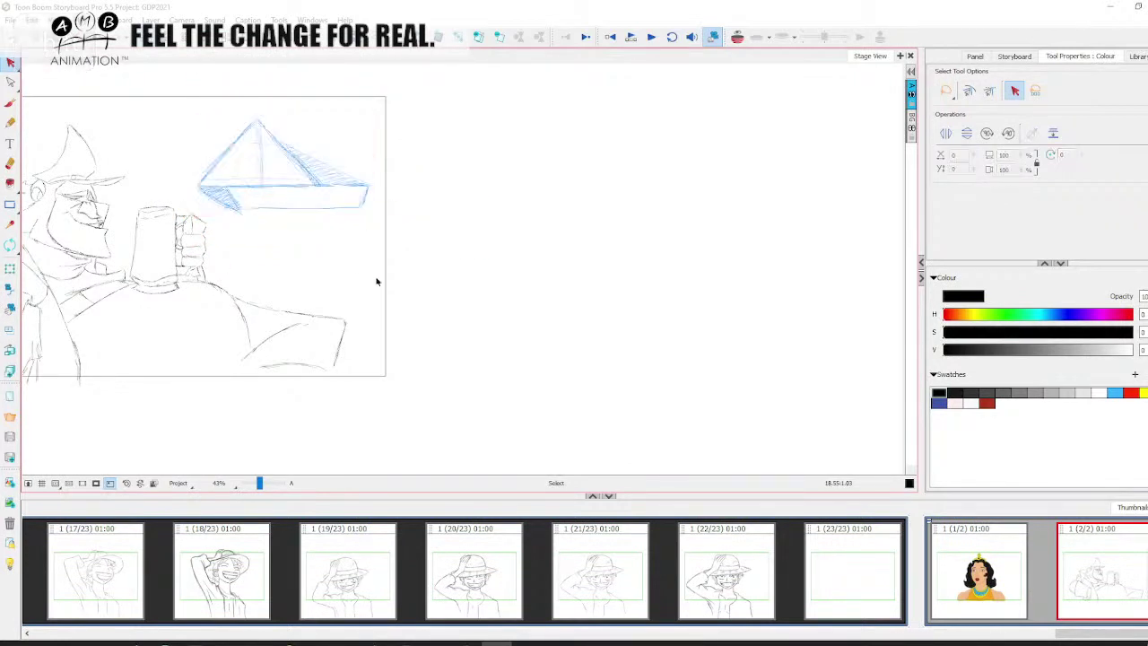
Recolour the light blue boat sketch with the dark blue swatch and deselect it.
key(space)
drag(333, 287, 608, 325)
click(515, 226)
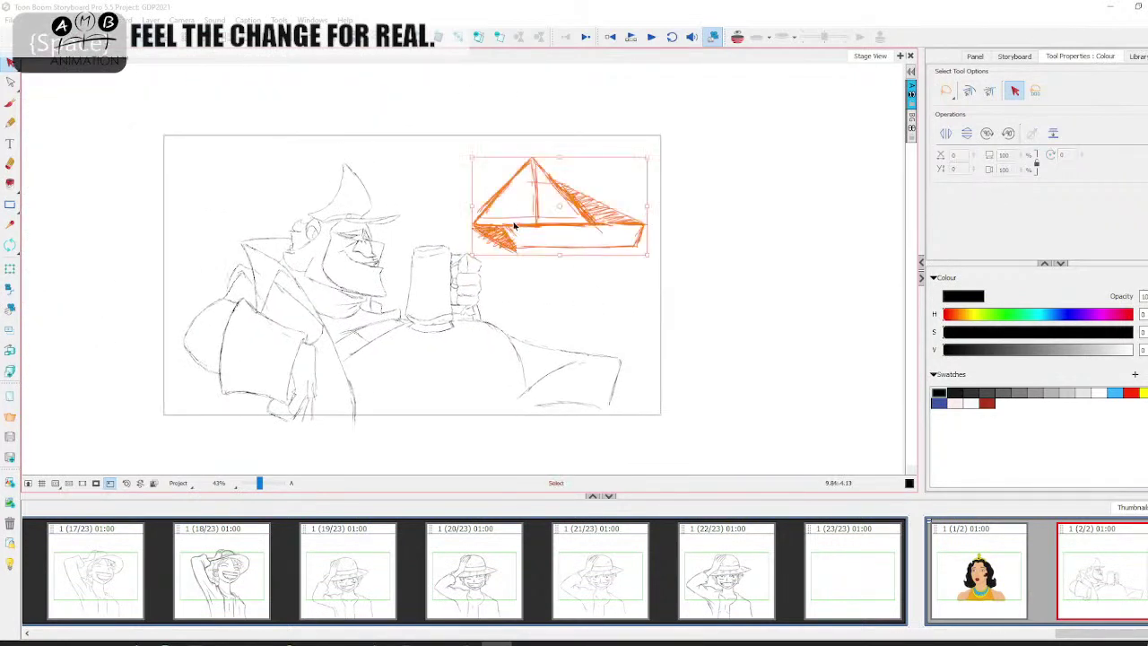
click(939, 402)
click(356, 453)
drag(258, 483, 260, 484)
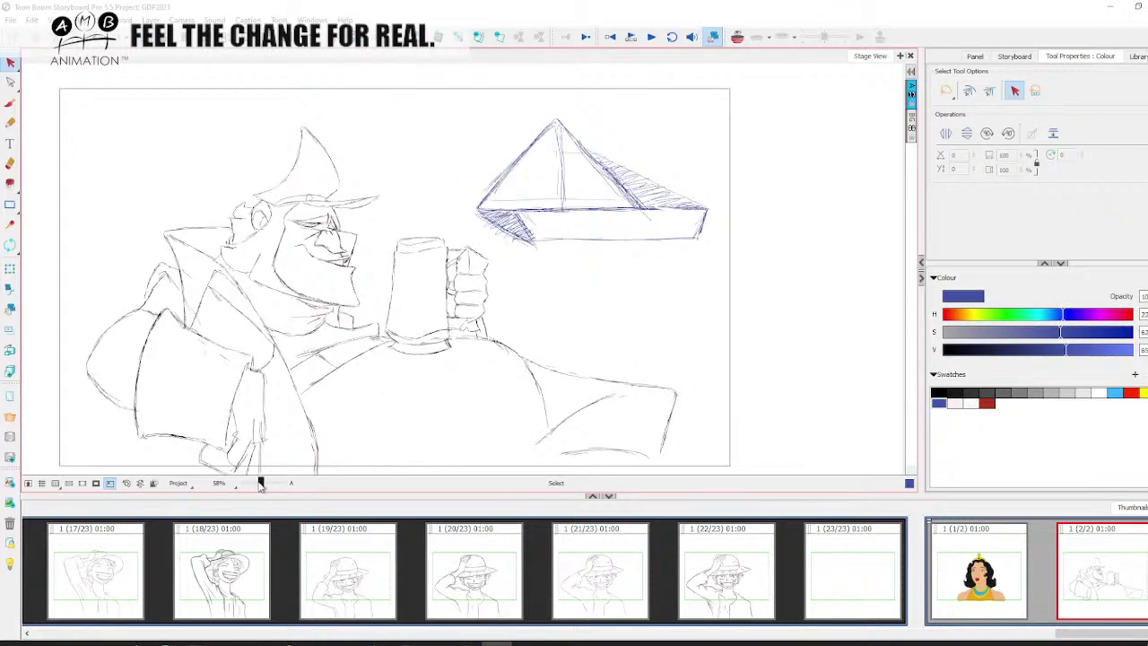
key(space)
drag(469, 364, 455, 337)
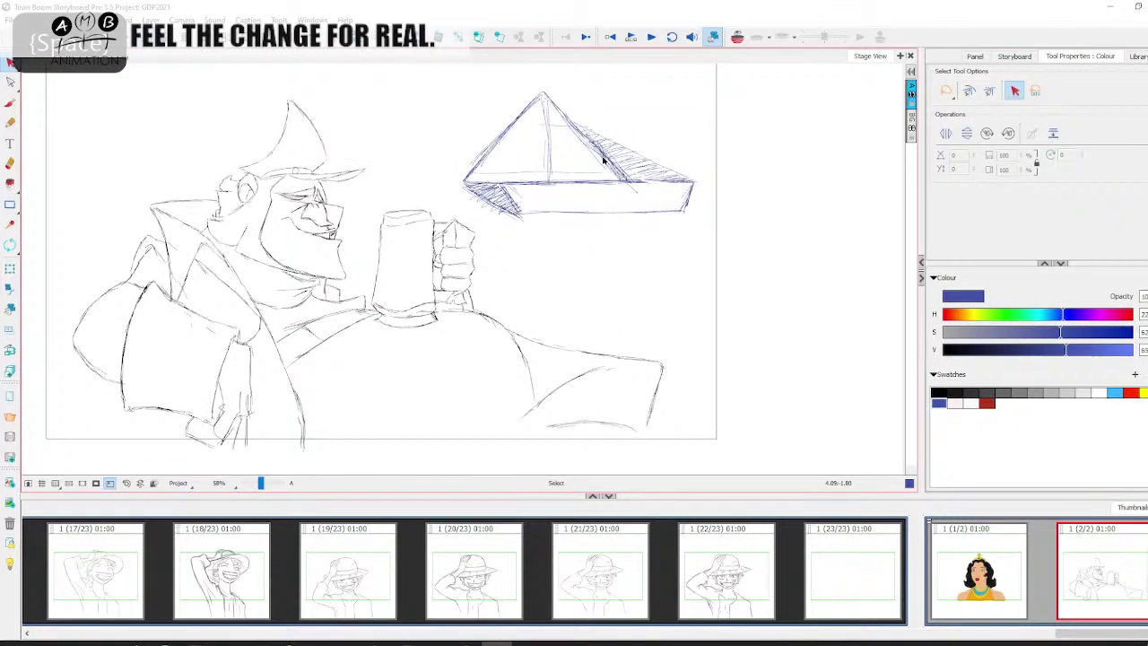
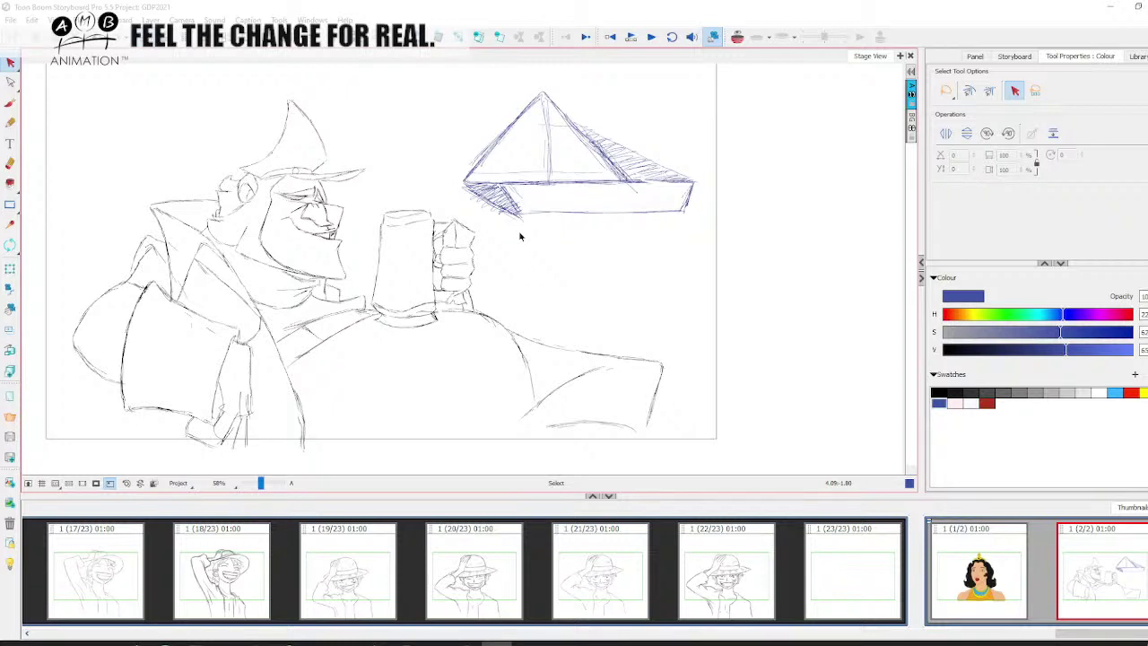
Activate the Brush tool with the dark red swatch colour.
click(987, 402)
drag(753, 379, 446, 371)
key(alt+b)
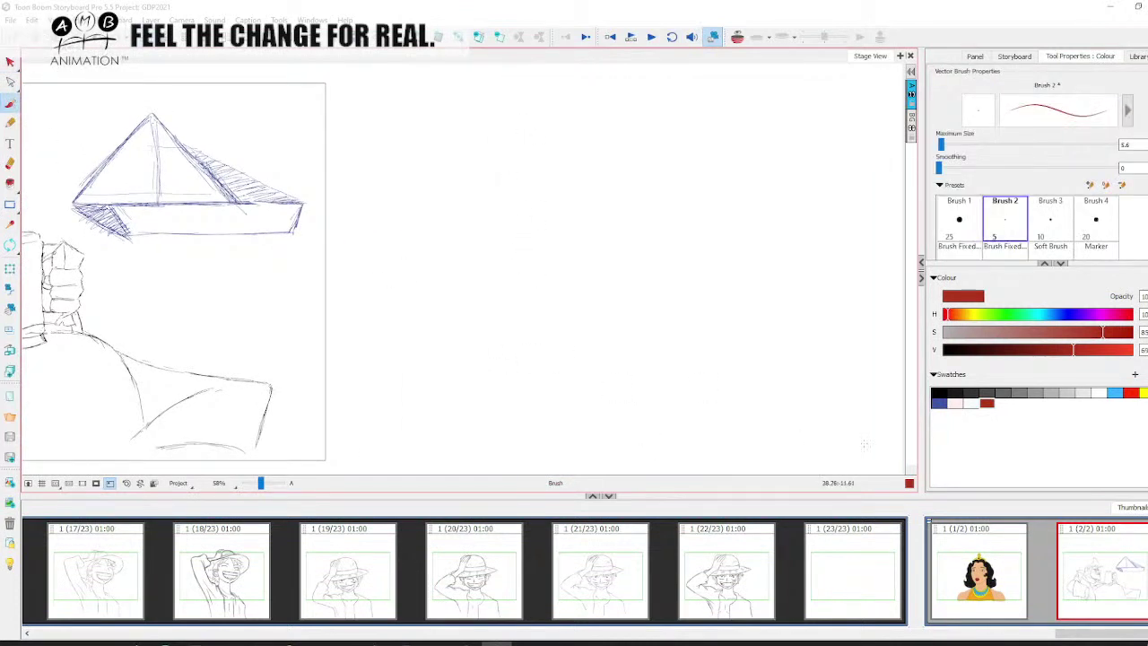
key(space)
drag(389, 350, 643, 350)
mouse_move(663, 267)
mouse_down()
mouse_move(606, 263)
mouse_move(467, 312)
mouse_up()
mouse_move(492, 279)
mouse_down()
mouse_move(517, 313)
mouse_move(510, 301)
mouse_up()
key(ctrl+z)
key(ctrl+z)
key(ctrl+z)
drag(713, 287, 348, 357)
drag(386, 316, 401, 368)
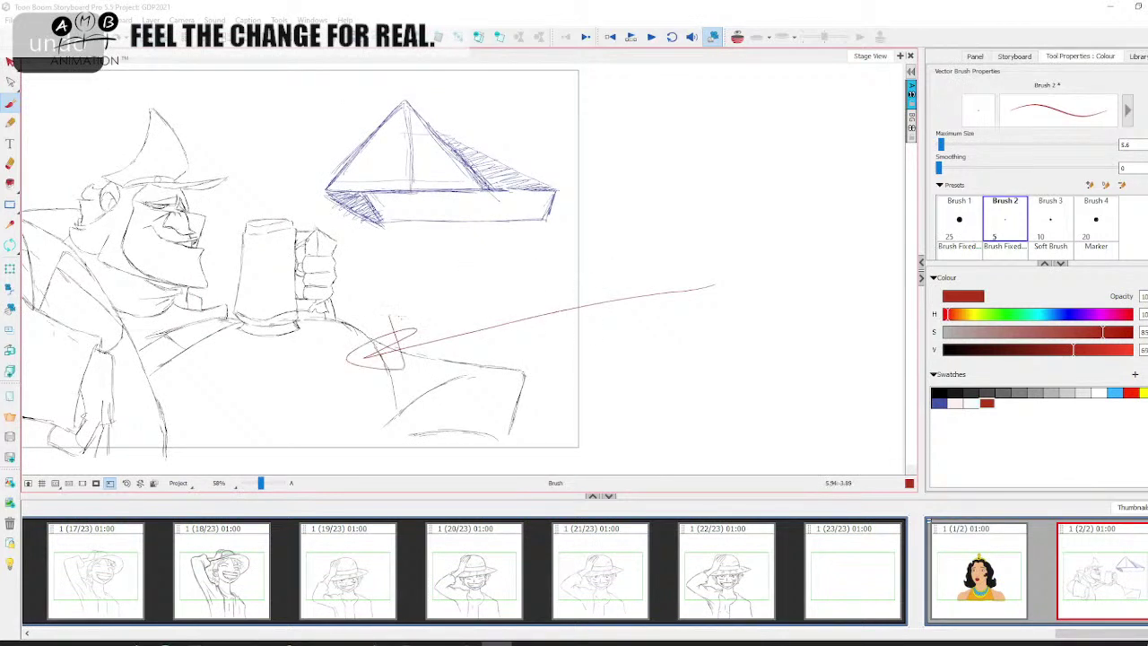
key(ctrl+z)
key(ctrl+z)
key(ctrl+z)
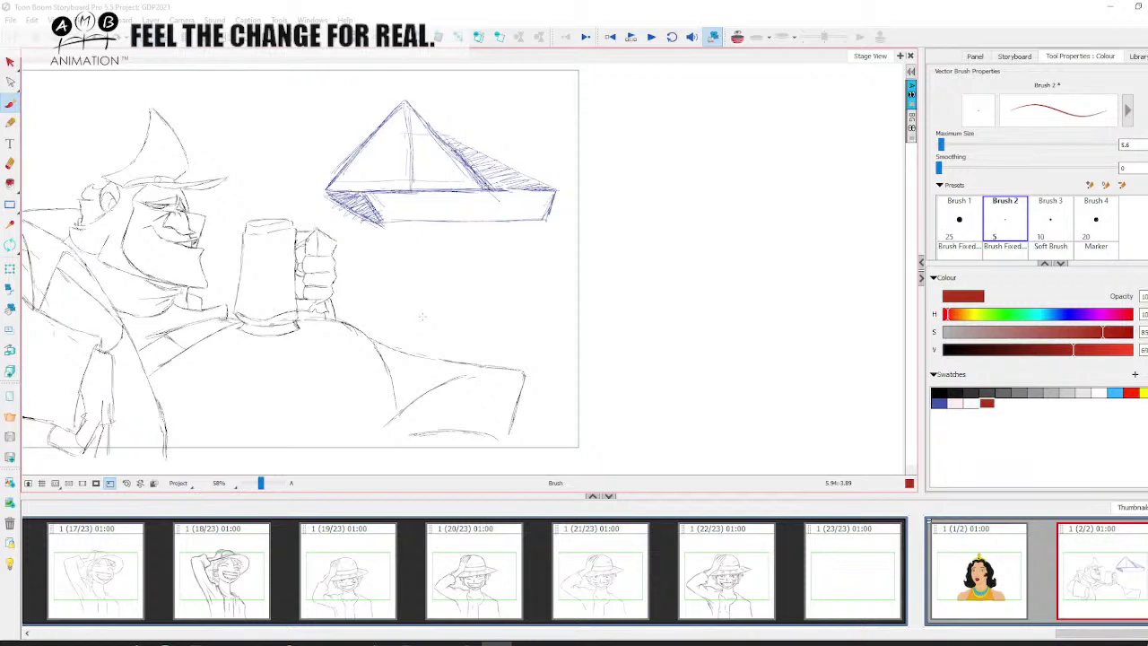
Sketch the dark red outline of a fluffy animal head with tufted cheeks in the empty area outside the camera frame.
key(space)
drag(714, 375, 479, 380)
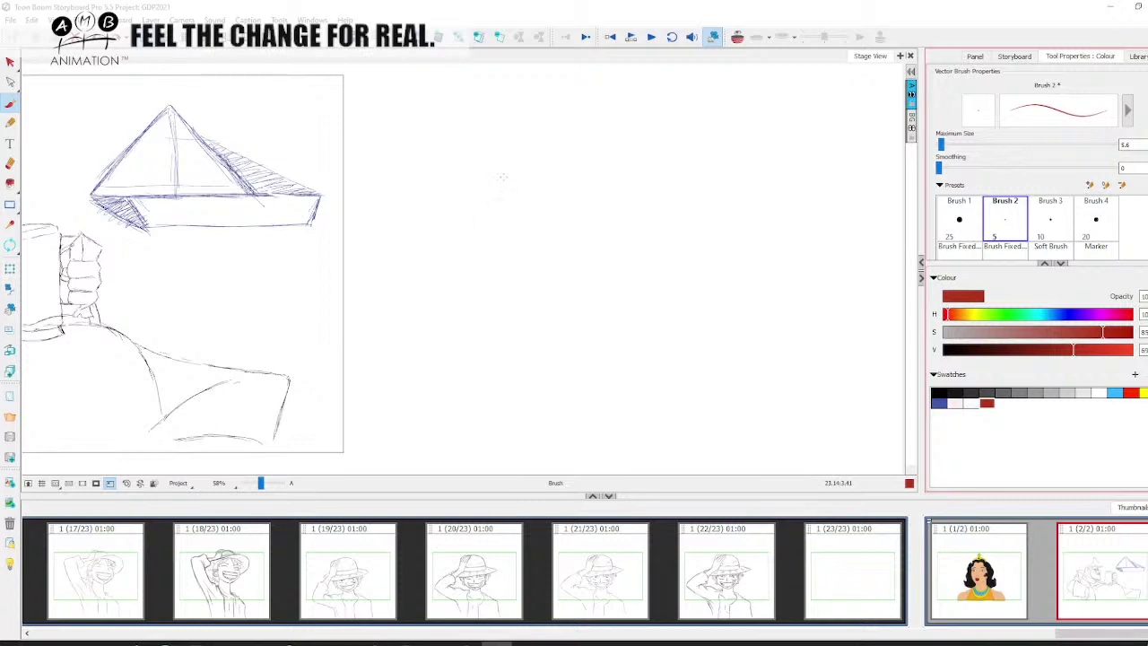
mouse_move(499, 162)
mouse_down()
mouse_move(538, 134)
mouse_move(526, 163)
mouse_move(556, 190)
mouse_move(569, 235)
mouse_move(450, 195)
mouse_move(405, 261)
mouse_move(439, 328)
mouse_up()
mouse_move(563, 231)
mouse_down()
mouse_move(593, 287)
mouse_move(566, 318)
mouse_up()
mouse_move(503, 160)
mouse_down()
mouse_move(435, 136)
mouse_move(460, 135)
mouse_move(396, 83)
mouse_move(324, 148)
mouse_up()
mouse_move(341, 184)
mouse_down()
mouse_move(423, 205)
mouse_move(421, 231)
mouse_move(468, 267)
mouse_move(453, 294)
mouse_up()
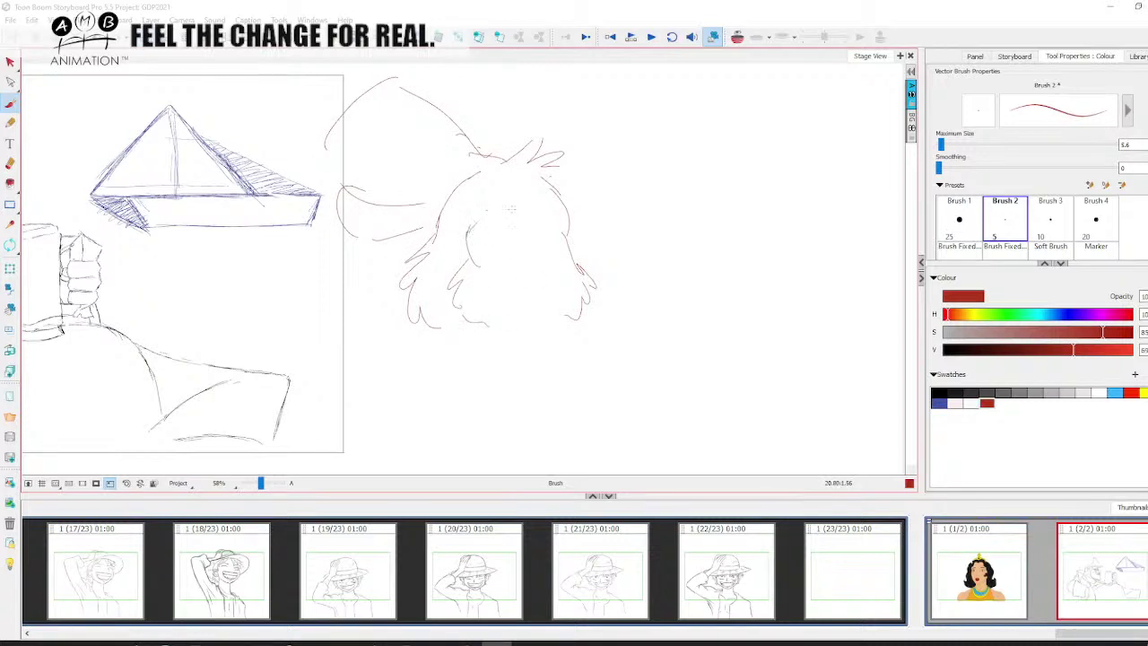
Draw the eyes, brow, nose and mouth strokes on the fluffy animal head.
mouse_move(520, 223)
mouse_down()
mouse_move(527, 265)
mouse_move(549, 273)
mouse_up()
drag(550, 259, 563, 281)
mouse_move(501, 264)
mouse_down()
mouse_move(484, 236)
mouse_move(513, 262)
mouse_move(479, 226)
mouse_move(507, 205)
mouse_move(498, 262)
mouse_up()
mouse_move(545, 232)
mouse_down()
mouse_move(565, 257)
mouse_move(554, 259)
mouse_up()
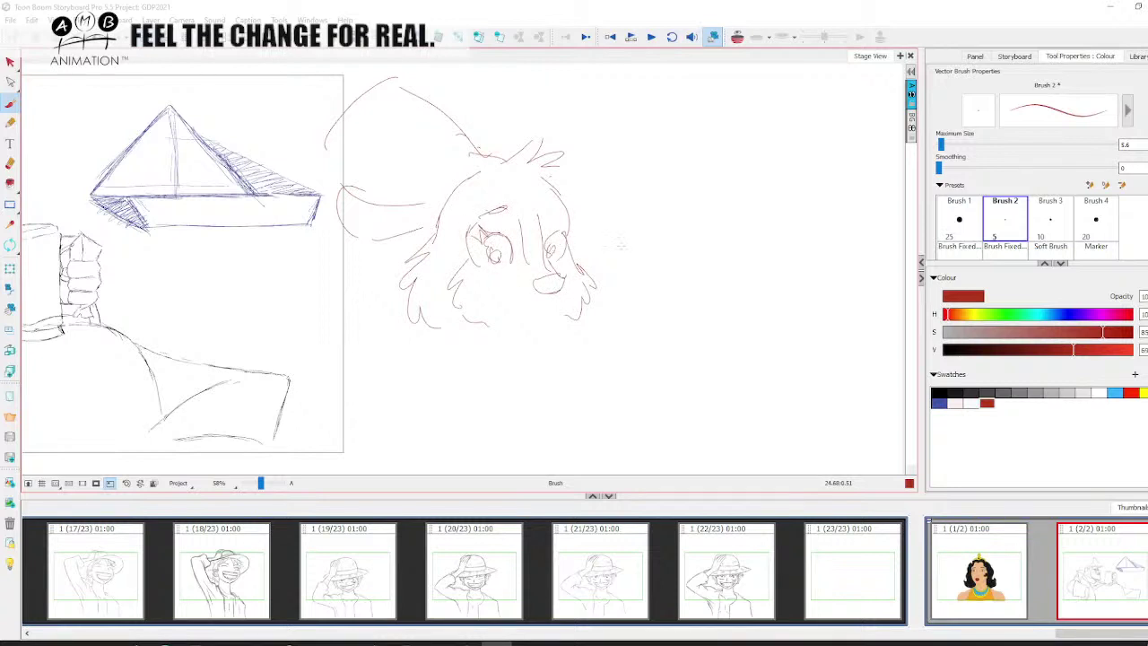
key(space)
drag(623, 301, 482, 295)
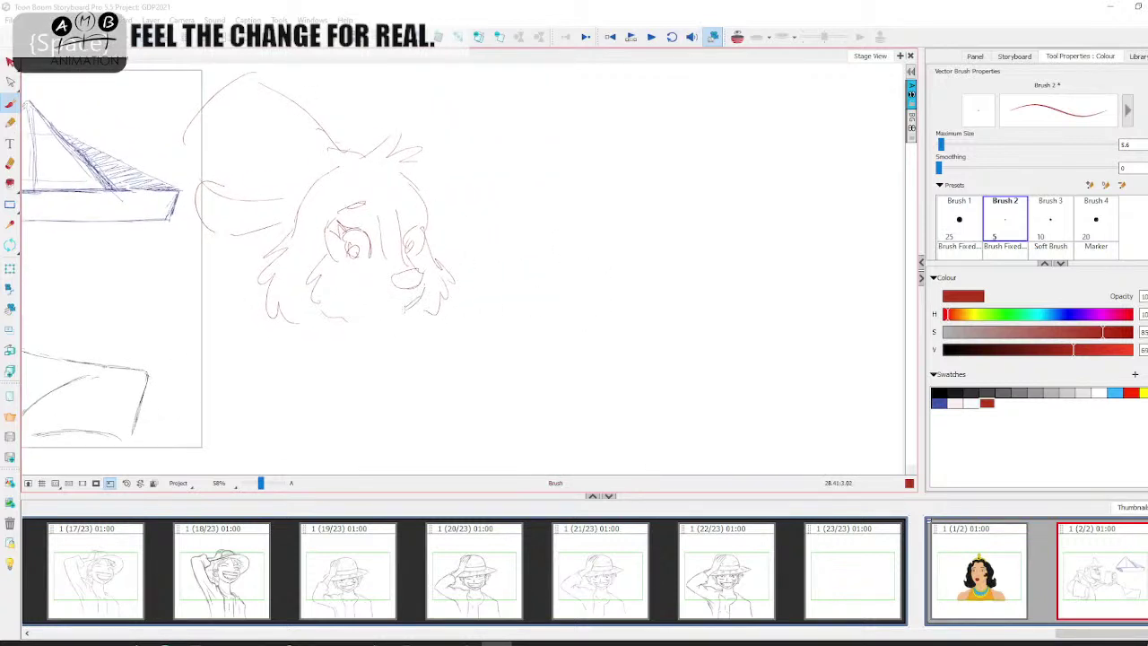
mouse_move(396, 311)
mouse_down()
mouse_move(379, 317)
mouse_move(389, 330)
mouse_up()
Select the dark red animal head sketch and delete it.
click(10, 62)
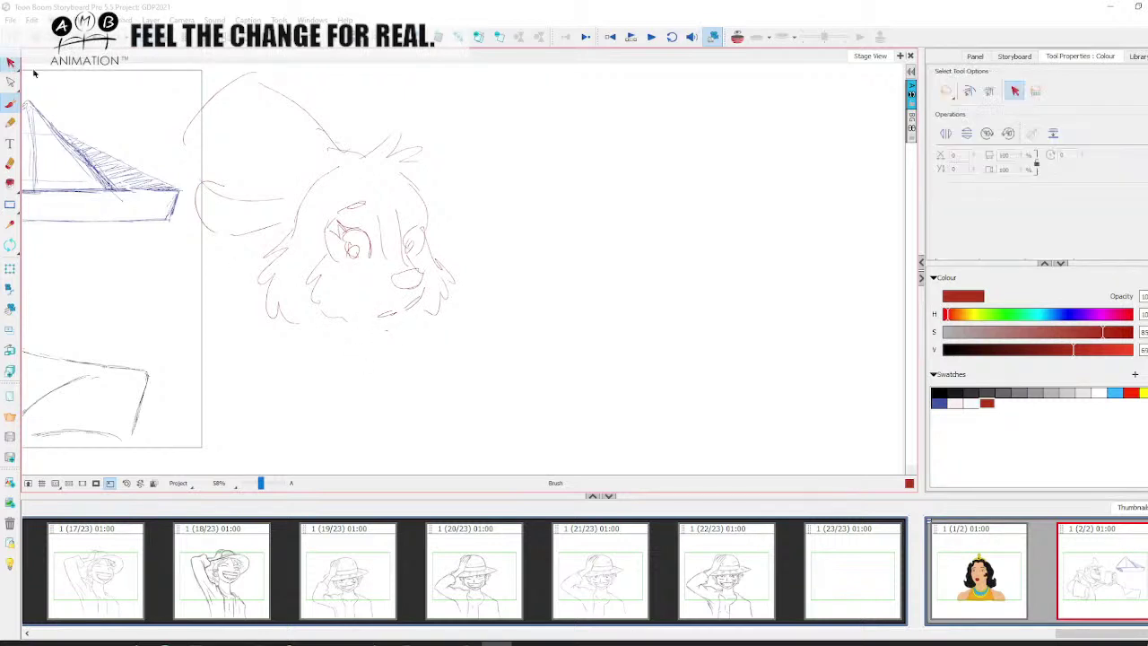
click(437, 261)
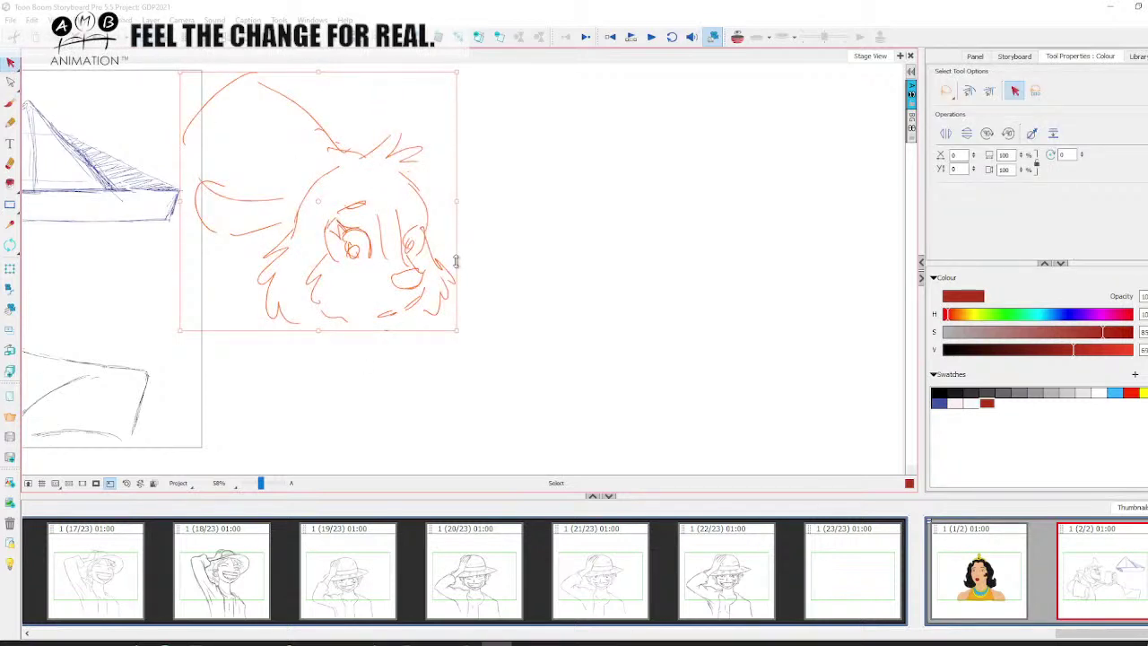
key(Delete)
Sketch a rounded shoulder and a bent arm reaching down to the wrist in dark red beside the camera frame.
key(alt+b)
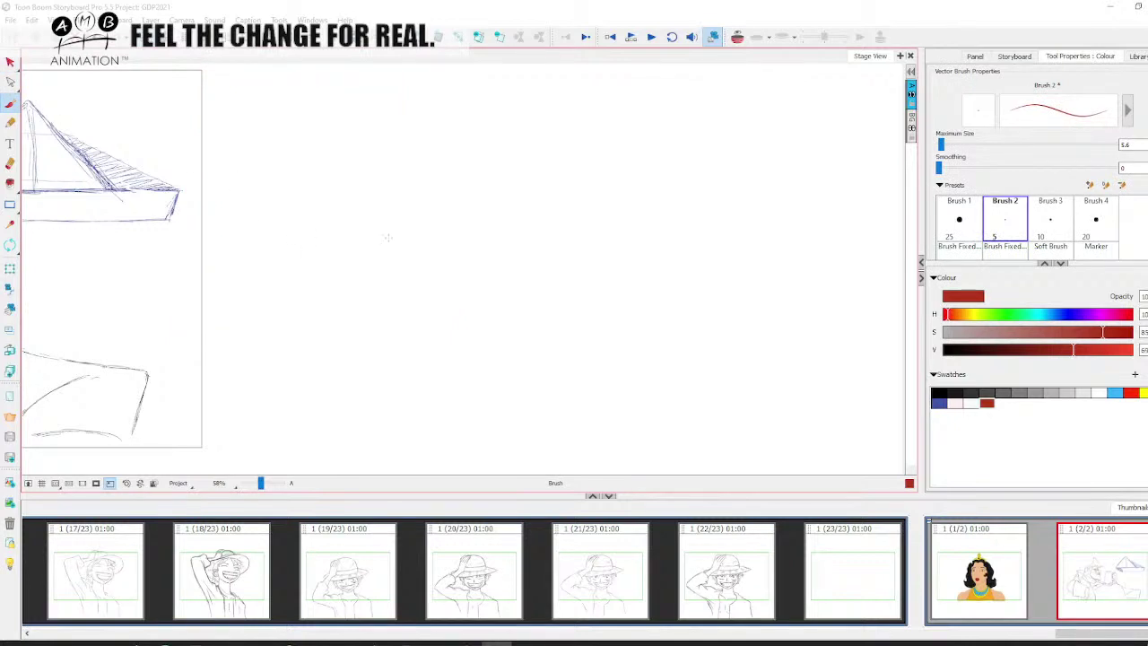
key(space)
drag(413, 352, 463, 349)
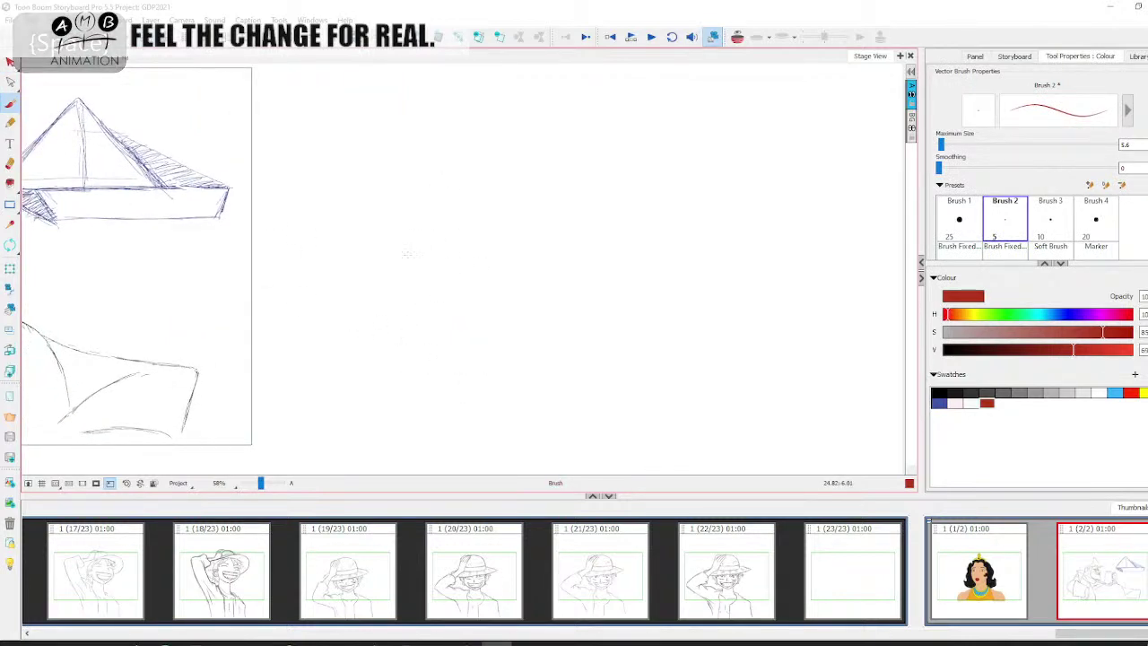
mouse_move(467, 209)
mouse_down()
mouse_move(413, 221)
mouse_move(354, 262)
mouse_up()
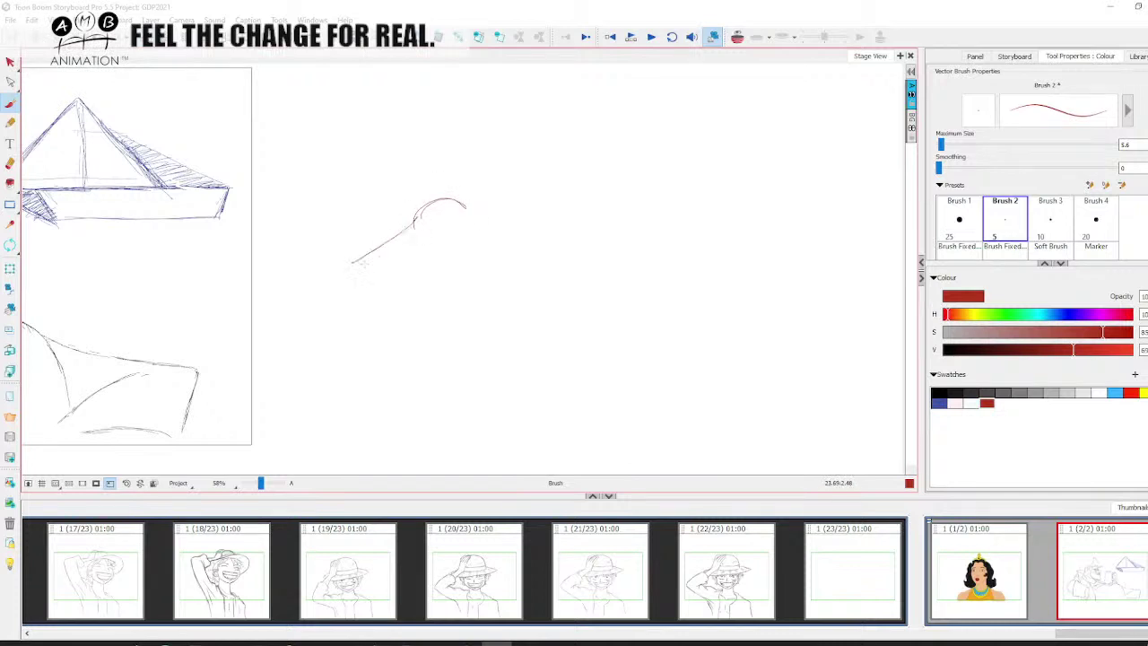
mouse_move(415, 222)
mouse_down()
mouse_move(435, 262)
mouse_move(411, 296)
mouse_move(368, 303)
mouse_up()
drag(328, 267, 361, 384)
drag(382, 302, 393, 409)
drag(353, 346, 368, 400)
drag(362, 393, 387, 405)
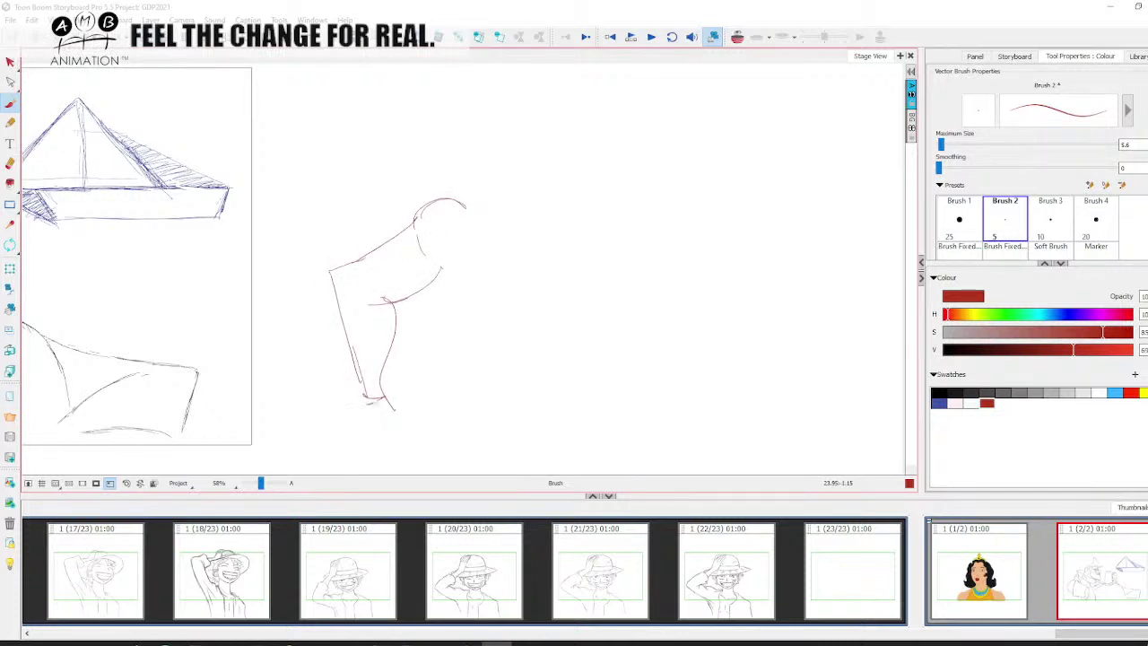
Sketch the figure's lower chest line, opposite shoulder and second arm bent with its forearm raised.
mouse_move(440, 269)
mouse_down()
mouse_move(469, 269)
mouse_move(476, 293)
mouse_move(556, 287)
mouse_up()
mouse_move(575, 208)
mouse_down()
mouse_move(620, 210)
mouse_move(675, 301)
mouse_up()
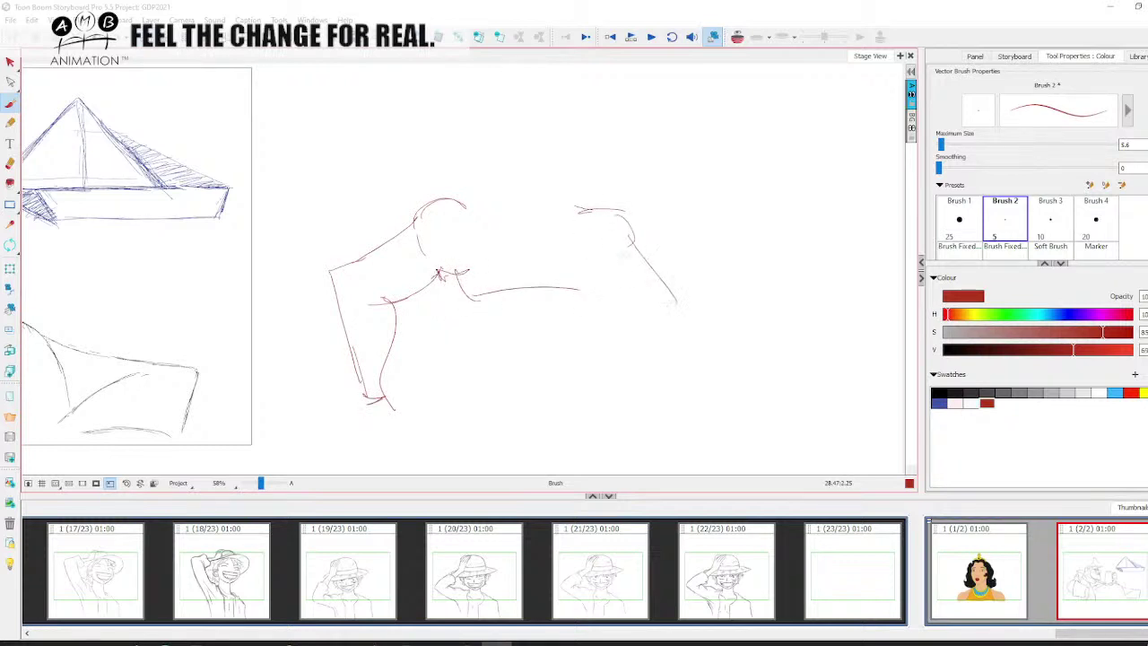
drag(629, 246, 672, 321)
mouse_move(593, 280)
mouse_down()
mouse_move(622, 325)
mouse_move(656, 353)
mouse_up()
mouse_move(625, 313)
mouse_down()
mouse_move(654, 353)
mouse_move(738, 260)
mouse_up()
drag(673, 357, 753, 275)
drag(646, 324, 680, 296)
drag(594, 278, 601, 314)
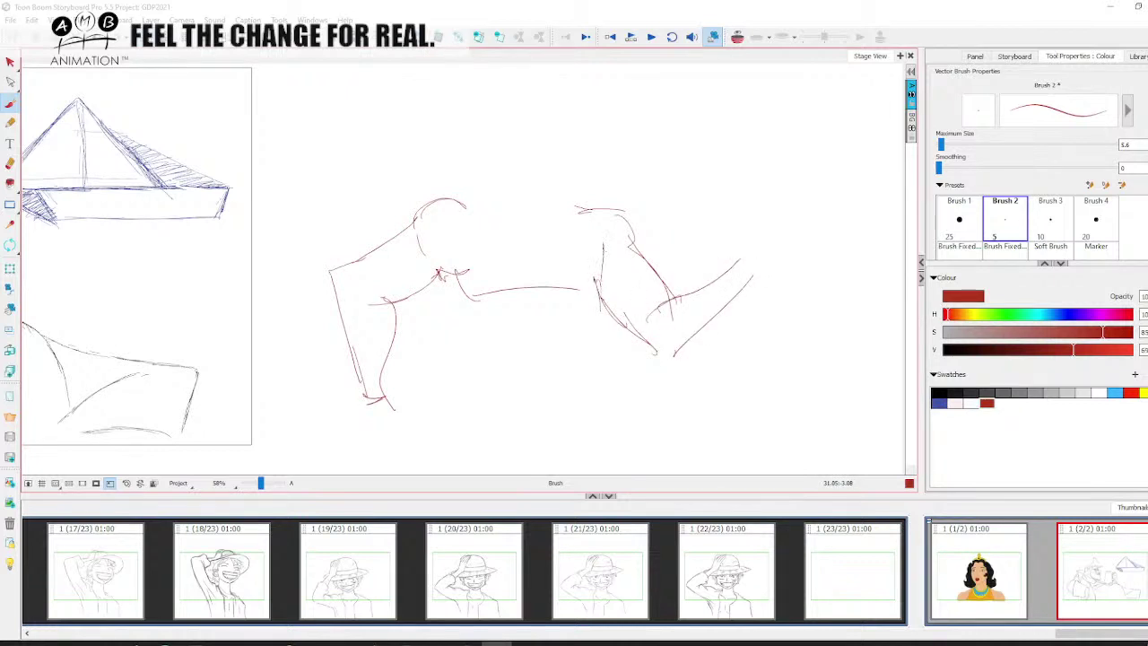
Sketch the figure's torso sides, waist, neck and head outline.
mouse_move(602, 245)
mouse_down()
mouse_move(597, 301)
mouse_move(548, 385)
mouse_up()
mouse_move(438, 272)
mouse_down()
mouse_move(455, 366)
mouse_move(515, 389)
mouse_up()
drag(459, 364, 439, 386)
mouse_move(470, 201)
mouse_down()
mouse_move(495, 215)
mouse_move(550, 99)
mouse_move(582, 167)
mouse_move(521, 192)
mouse_move(529, 199)
mouse_up()
drag(529, 190, 567, 224)
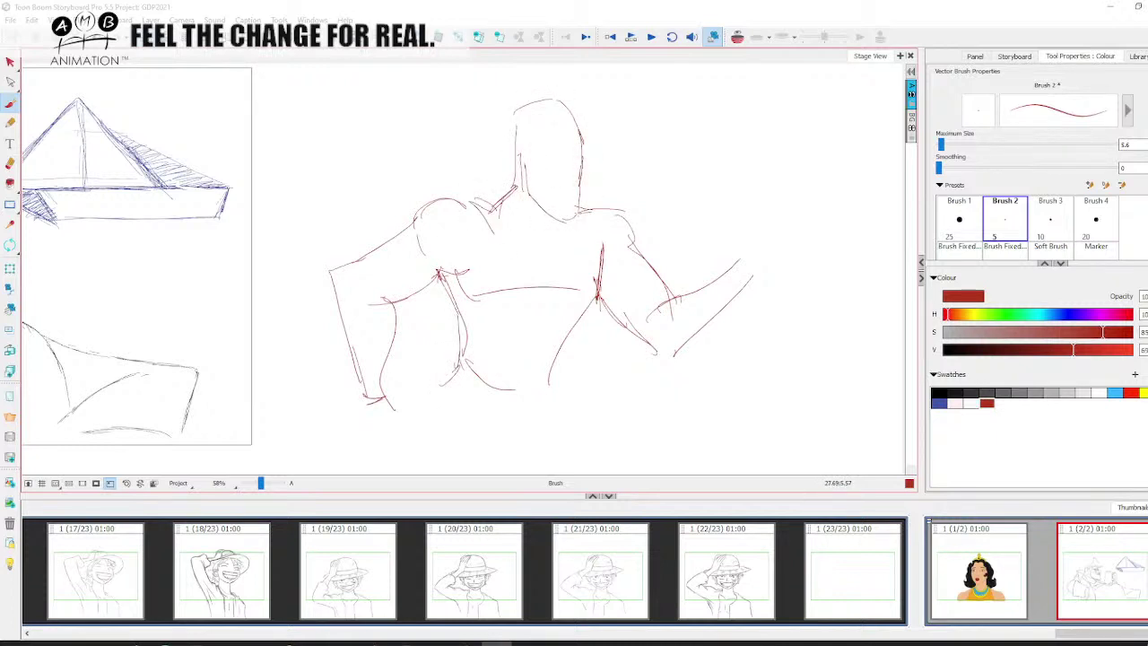
Draw the nose, mouth, headband and rounded cap on the figure's head.
mouse_move(567, 156)
mouse_down()
mouse_move(597, 161)
mouse_move(574, 182)
mouse_up()
drag(516, 143, 577, 135)
drag(506, 136, 539, 129)
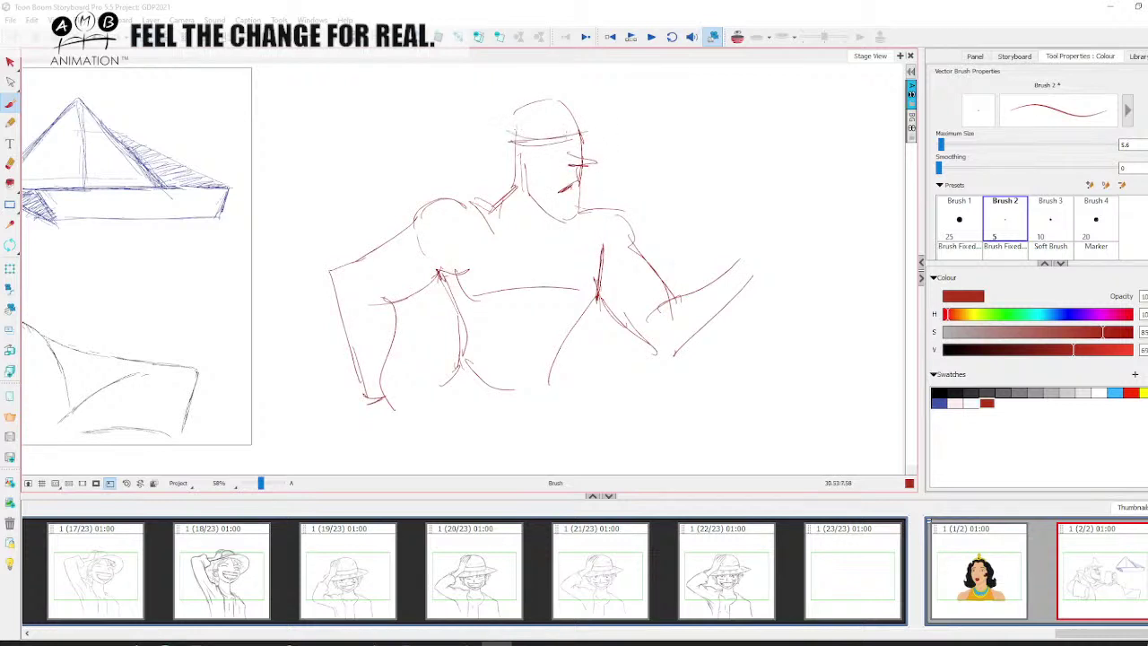
drag(518, 86, 510, 127)
drag(554, 79, 579, 134)
drag(511, 124, 515, 172)
mouse_move(524, 127)
mouse_down()
mouse_move(565, 143)
mouse_move(584, 133)
mouse_up()
Retrace the lowered arm from the shoulder through the elbow to the wrist with firmer strokes.
mouse_move(480, 197)
mouse_down()
mouse_move(427, 210)
mouse_move(409, 233)
mouse_move(327, 273)
mouse_up()
drag(404, 232, 328, 274)
drag(330, 269, 370, 396)
mouse_move(382, 292)
mouse_down()
mouse_move(397, 328)
mouse_move(389, 400)
mouse_move(398, 298)
mouse_move(441, 273)
mouse_up()
drag(384, 296, 443, 269)
drag(418, 227, 429, 255)
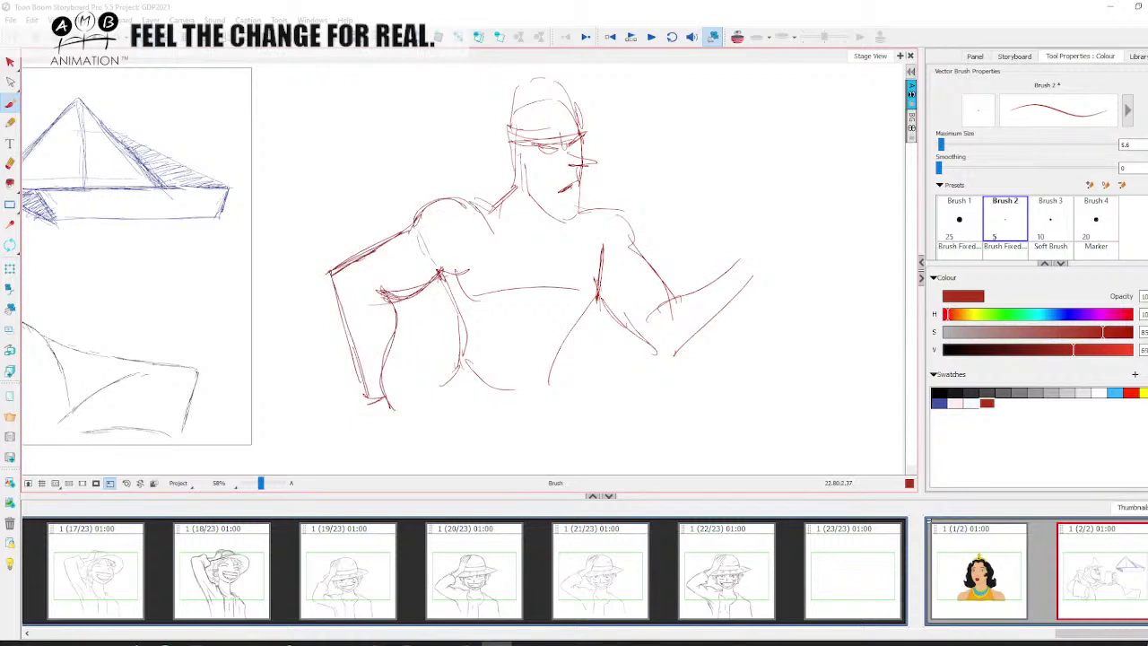
Draw the scooped neckline across the chest, the abdomen line and a belt around the waist.
drag(633, 214, 627, 274)
mouse_move(477, 203)
mouse_down()
mouse_move(504, 285)
mouse_move(597, 276)
mouse_up()
drag(590, 221, 595, 294)
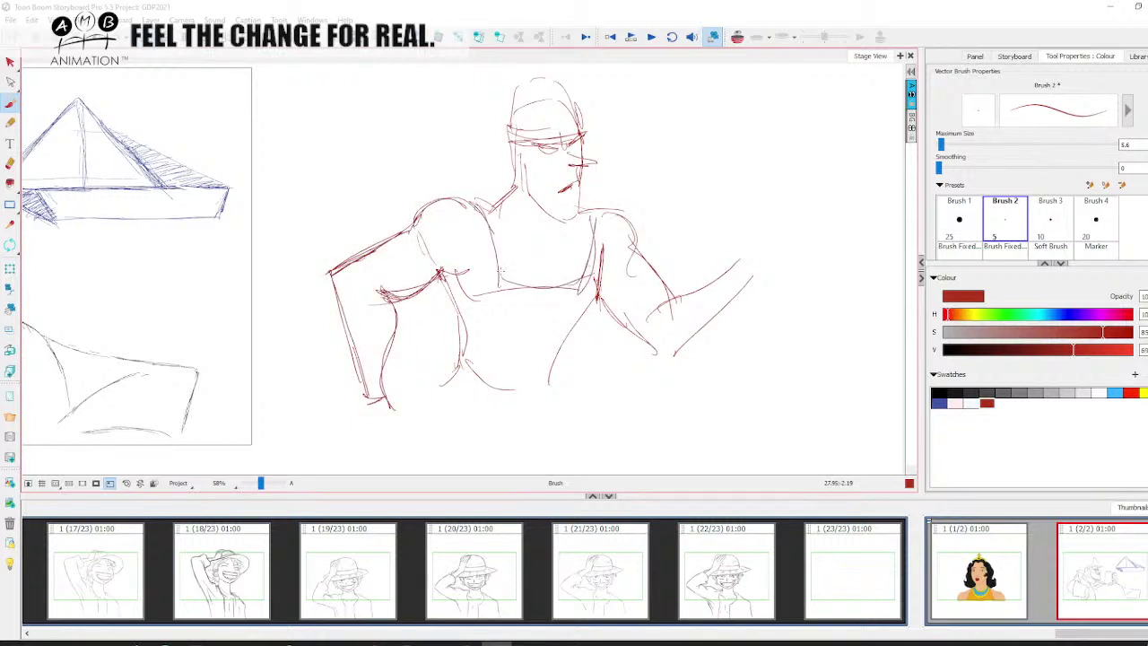
drag(480, 271, 534, 296)
mouse_move(455, 357)
mouse_down()
mouse_move(558, 400)
mouse_move(508, 419)
mouse_up()
drag(544, 386, 529, 421)
drag(486, 387, 556, 382)
drag(484, 324, 565, 319)
Add short sleeve ends to both upper arms and firm up the raised forearm's wrist and elbow.
mouse_move(381, 223)
mouse_down()
mouse_move(416, 224)
mouse_move(395, 272)
mouse_up()
drag(384, 235, 434, 295)
mouse_move(631, 242)
mouse_down()
mouse_move(665, 257)
mouse_move(595, 319)
mouse_move(617, 310)
mouse_up()
drag(595, 319, 683, 251)
key(space)
mouse_move(658, 275)
mouse_down()
mouse_move(690, 246)
mouse_move(685, 273)
mouse_up()
mouse_move(682, 258)
mouse_down()
mouse_move(701, 279)
mouse_move(688, 280)
mouse_up()
drag(694, 274, 613, 348)
drag(569, 303, 611, 356)
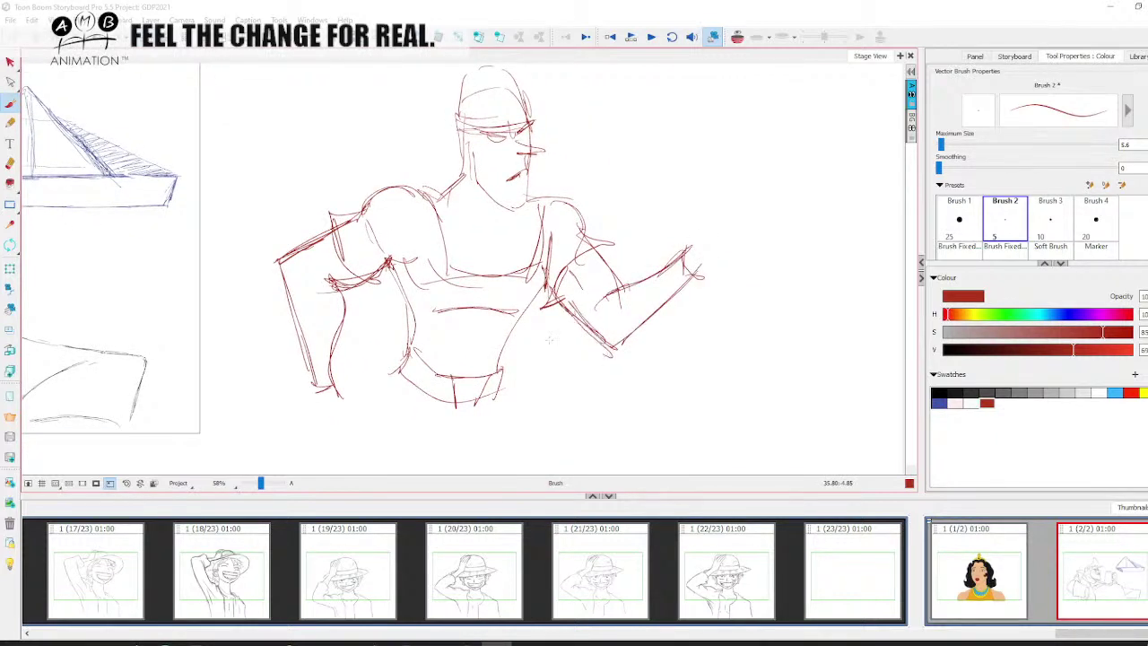
Draw the hand at the end of the lowered arm and add the figure's frowning eyes.
mouse_move(328, 382)
mouse_down()
mouse_move(369, 391)
mouse_move(358, 419)
mouse_move(323, 439)
mouse_move(363, 430)
mouse_up()
drag(488, 144, 529, 131)
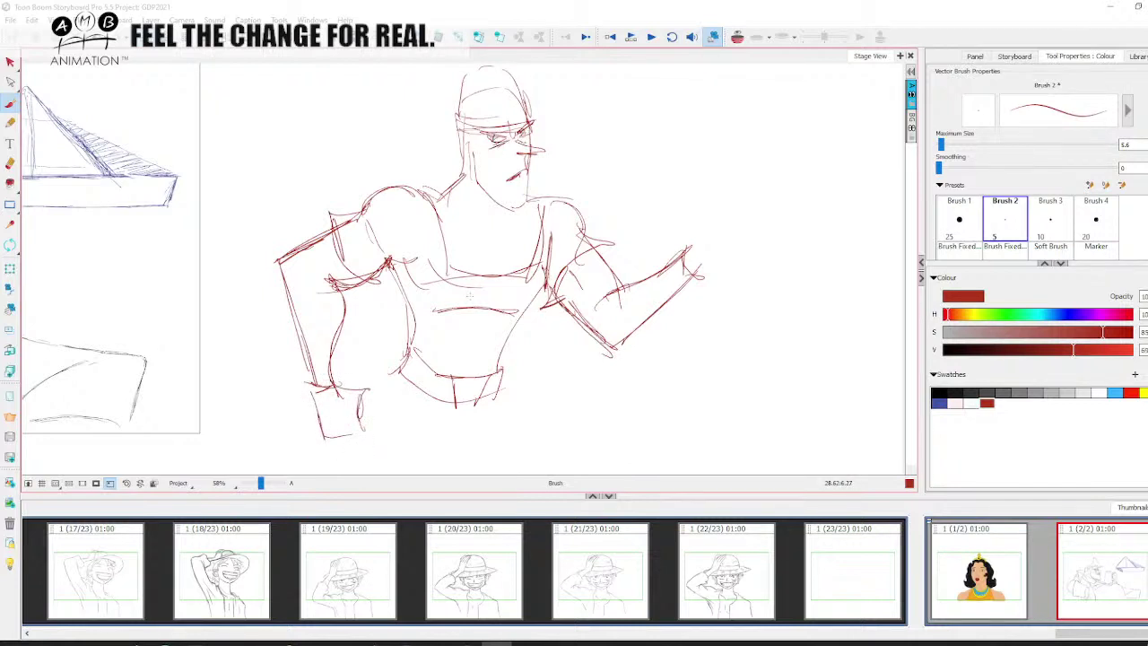
key(space)
drag(381, 399, 403, 340)
drag(351, 369, 380, 373)
mouse_move(366, 371)
mouse_down()
mouse_move(347, 369)
mouse_move(394, 370)
mouse_move(386, 320)
mouse_move(396, 325)
mouse_up()
drag(393, 328, 385, 352)
Draw a clenched fist on the raised forearm and refine the neck.
key(space)
mouse_move(707, 192)
mouse_down()
mouse_move(620, 255)
mouse_move(615, 225)
mouse_move(633, 206)
mouse_move(625, 224)
mouse_move(653, 217)
mouse_move(648, 246)
mouse_move(669, 216)
mouse_move(647, 235)
mouse_move(667, 251)
mouse_move(635, 260)
mouse_move(667, 272)
mouse_move(638, 273)
mouse_move(656, 322)
mouse_up()
key(space)
mouse_move(653, 244)
mouse_down()
mouse_move(671, 256)
mouse_move(657, 253)
mouse_up()
drag(443, 167, 446, 199)
Sketch the figure's hips below the belt.
key(space)
drag(484, 359, 504, 278)
drag(408, 331, 376, 357)
mouse_move(382, 351)
mouse_down()
mouse_move(425, 394)
mouse_move(502, 391)
mouse_up()
drag(504, 349, 515, 382)
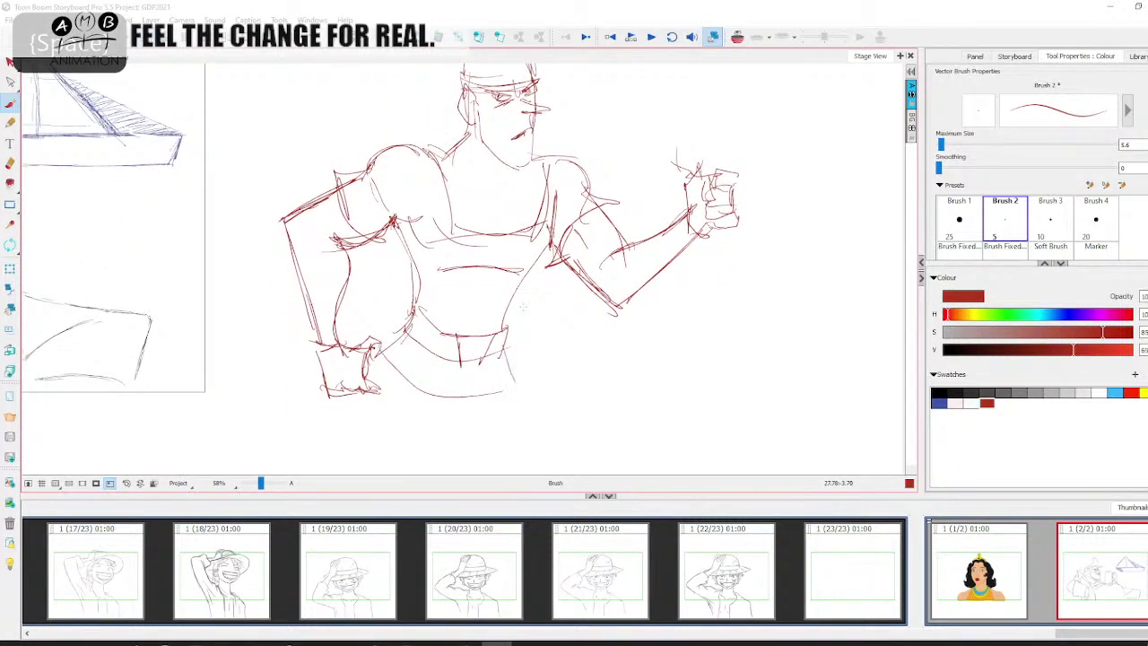
Add loose marks above the raised arm's shoulder and retrace the chest neckline.
mouse_move(672, 108)
mouse_down()
mouse_move(589, 156)
mouse_move(594, 166)
mouse_up()
drag(601, 124, 606, 168)
key(space)
drag(606, 170, 610, 256)
mouse_move(428, 239)
mouse_down()
mouse_move(544, 325)
mouse_move(547, 245)
mouse_up()
drag(461, 249, 472, 296)
Select the whole dark red muscular figure sketch and delete it.
key(space)
drag(471, 296, 470, 281)
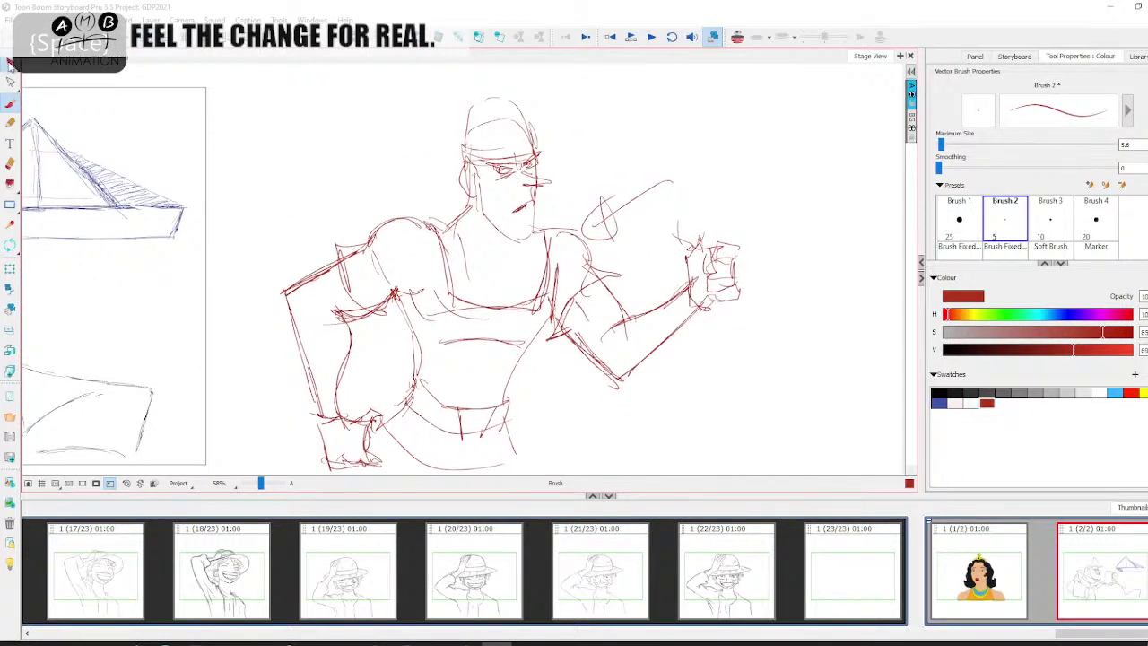
click(10, 62)
key(ctrl+a)
key(Delete)
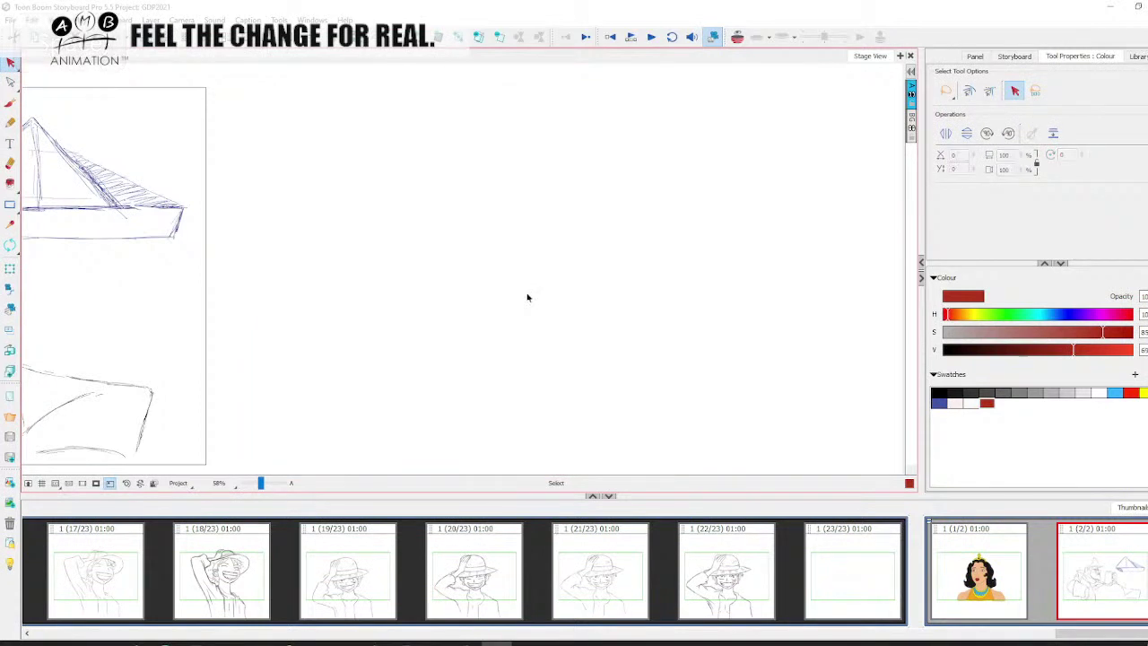
Brush a new dark red figure's bowl-shaped chest, cylindrical waist and circular shoulder joints beside the camera frame.
key(alt+b)
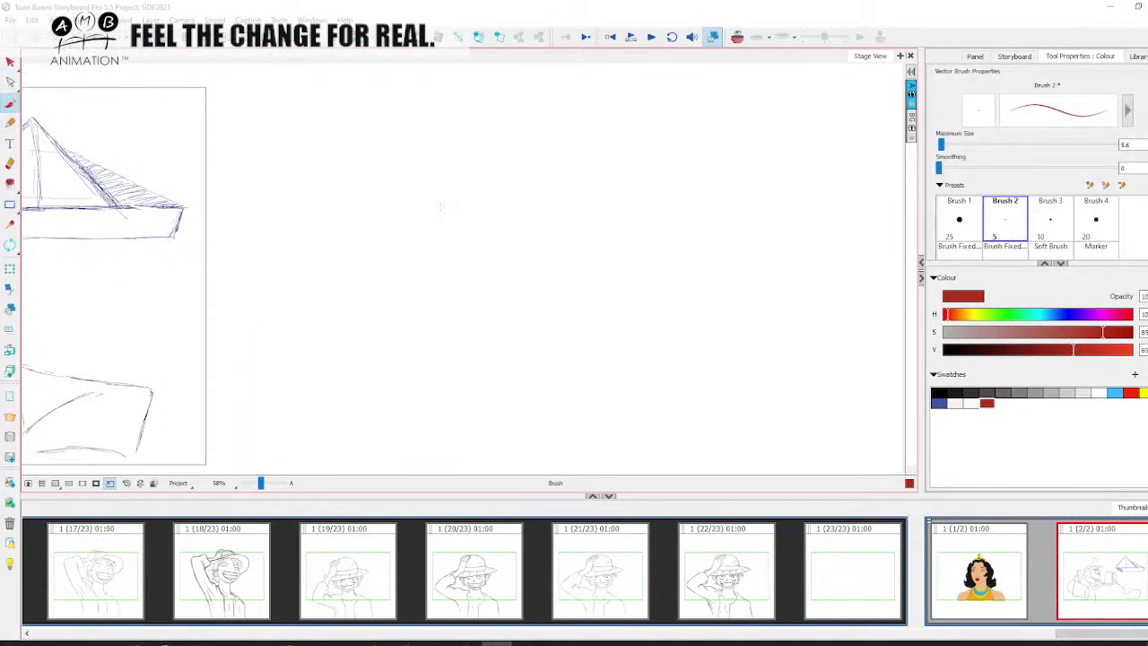
mouse_move(437, 191)
mouse_down()
mouse_move(494, 243)
mouse_move(552, 190)
mouse_move(549, 217)
mouse_move(457, 240)
mouse_move(481, 255)
mouse_up()
drag(463, 250, 461, 296)
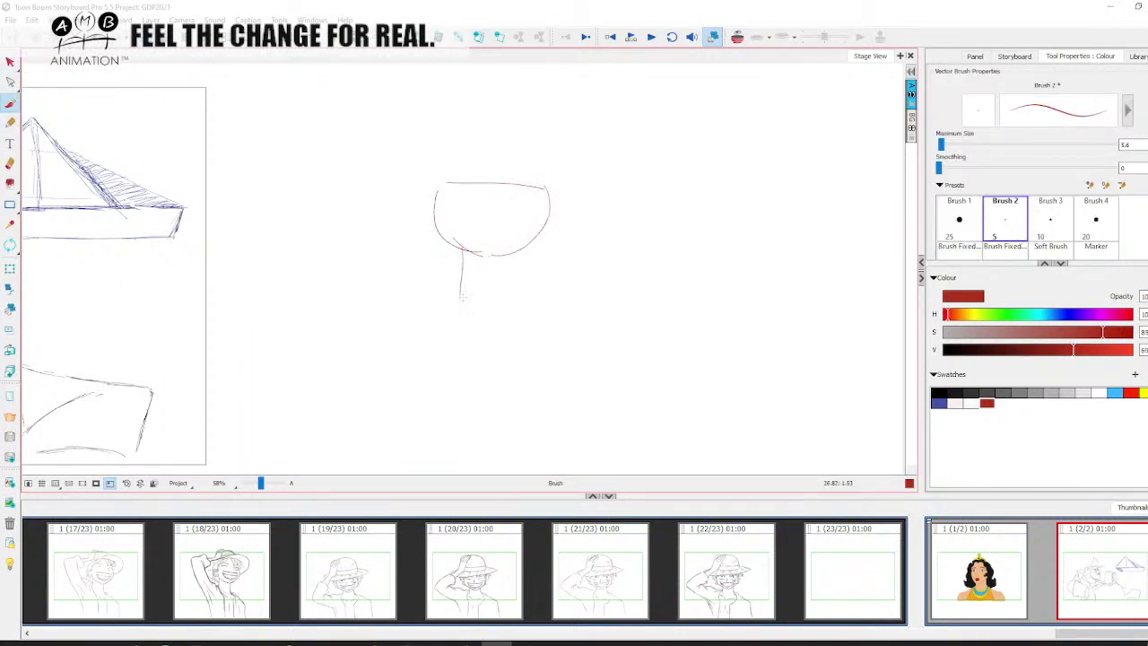
drag(514, 253, 520, 296)
mouse_move(461, 246)
mouse_down()
mouse_move(463, 284)
mouse_move(493, 253)
mouse_up()
mouse_move(440, 190)
mouse_down()
mouse_move(468, 254)
mouse_move(447, 187)
mouse_move(413, 199)
mouse_up()
mouse_move(544, 186)
mouse_down()
mouse_move(540, 208)
mouse_move(536, 199)
mouse_up()
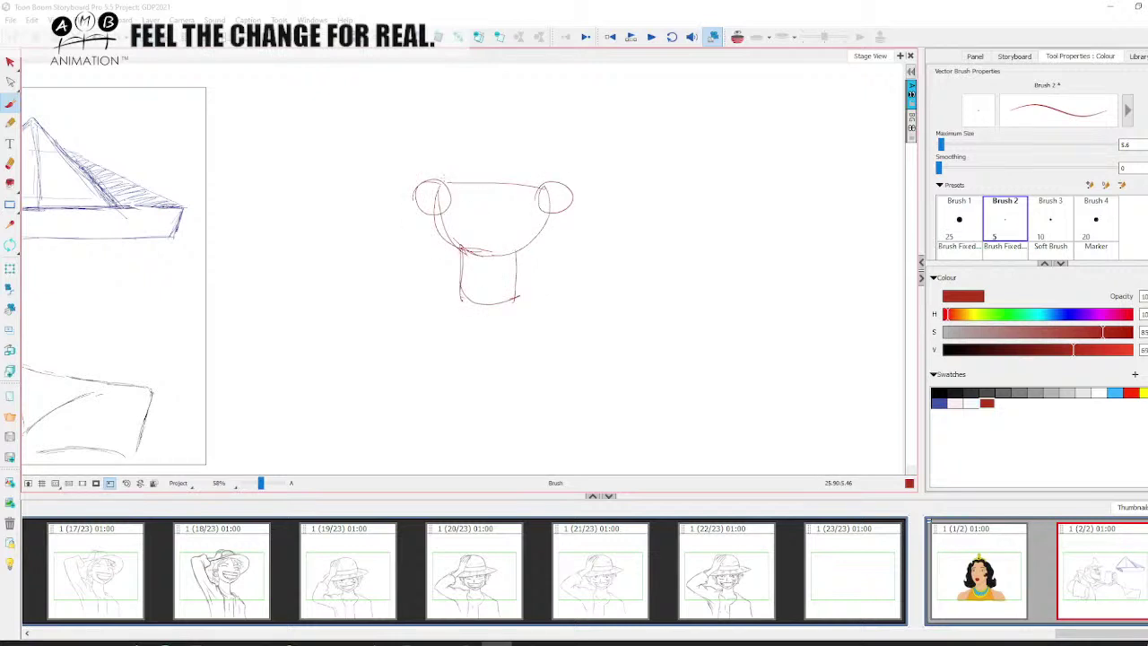
Sketch the sloping shoulder lines, collar curve and narrow pointed shape above the chest.
mouse_move(440, 179)
mouse_down()
mouse_move(507, 204)
mouse_move(493, 174)
mouse_move(547, 186)
mouse_up()
mouse_move(475, 176)
mouse_down()
mouse_move(500, 100)
mouse_move(518, 120)
mouse_move(520, 177)
mouse_up()
drag(518, 129, 518, 175)
mouse_move(499, 109)
mouse_down()
mouse_move(479, 147)
mouse_move(489, 179)
mouse_up()
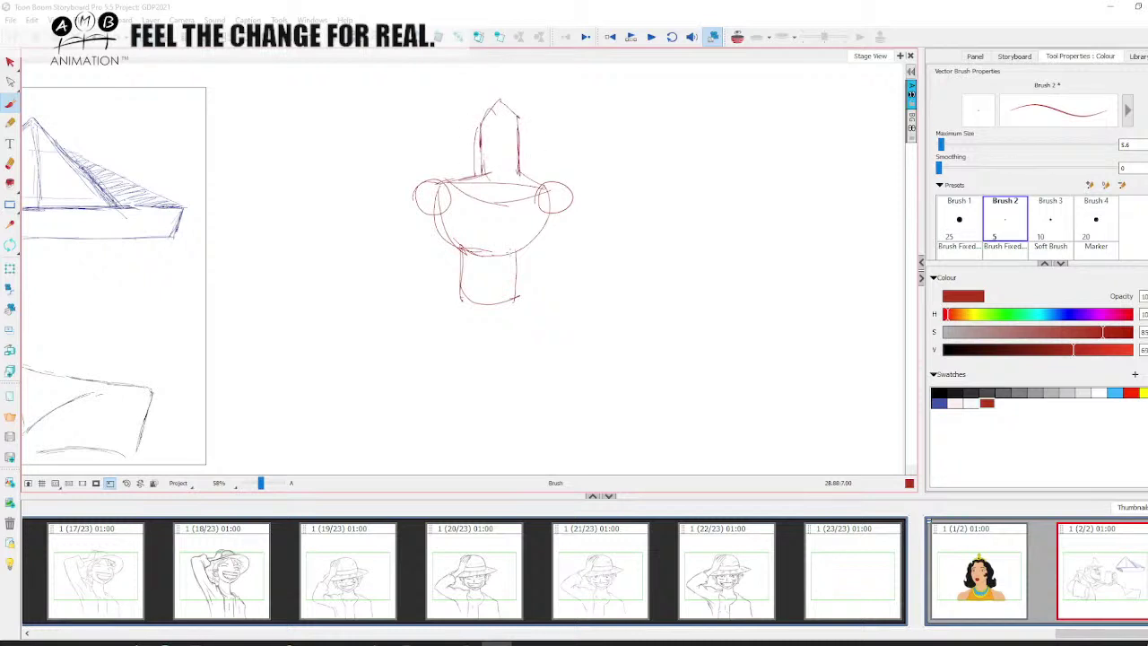
Sketch the rounded pelvis below the waist and start the upper arm from one shoulder circle.
key(space)
mouse_move(514, 297)
mouse_down()
mouse_move(516, 268)
mouse_move(463, 294)
mouse_up()
mouse_move(462, 268)
mouse_down()
mouse_move(451, 293)
mouse_move(522, 274)
mouse_up()
drag(521, 268, 527, 297)
drag(428, 162, 378, 215)
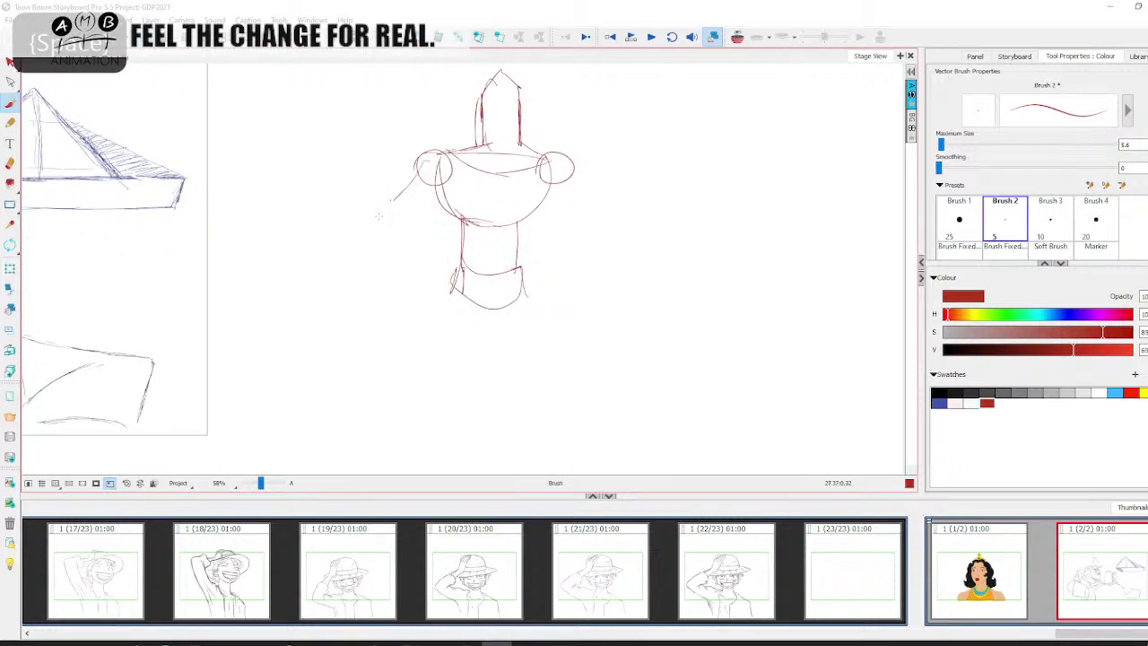
Sketch both arms with forearms and hands coming down from the shoulder circles of the red mannequin figure.
mouse_move(443, 179)
mouse_down()
mouse_move(408, 222)
mouse_move(425, 284)
mouse_up()
mouse_move(375, 220)
mouse_down()
mouse_move(423, 292)
mouse_move(450, 292)
mouse_move(439, 290)
mouse_up()
mouse_move(444, 275)
mouse_down()
mouse_move(430, 296)
mouse_move(457, 289)
mouse_up()
drag(572, 174, 591, 235)
mouse_move(547, 192)
mouse_down()
mouse_move(560, 223)
mouse_move(580, 240)
mouse_move(592, 231)
mouse_move(628, 278)
mouse_up()
mouse_move(563, 235)
mouse_down()
mouse_move(617, 293)
mouse_move(627, 283)
mouse_up()
mouse_move(598, 240)
mouse_down()
mouse_move(625, 294)
mouse_move(615, 296)
mouse_up()
Scribble a loose looping stroke below the paper boat and draw two leg lines below the mannequin's pelvis.
key(space)
drag(571, 324, 622, 305)
mouse_move(456, 317)
mouse_down()
mouse_move(714, 338)
mouse_move(737, 377)
mouse_up()
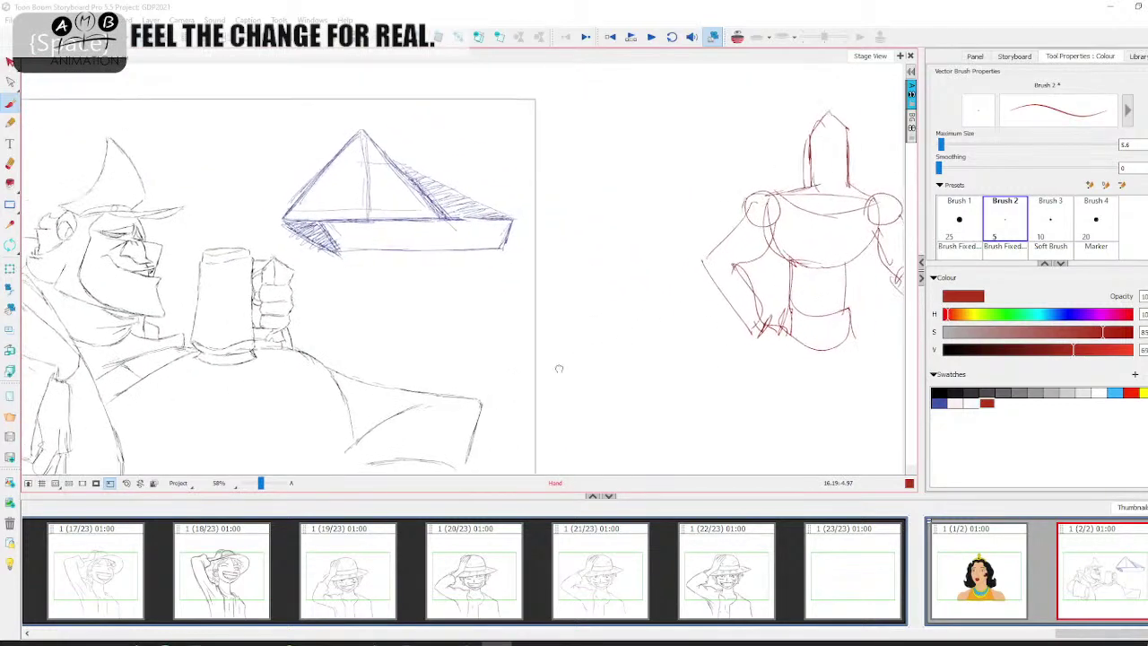
drag(558, 369, 552, 375)
drag(262, 482, 259, 482)
mouse_move(555, 295)
mouse_down()
mouse_move(439, 308)
mouse_move(430, 285)
mouse_up()
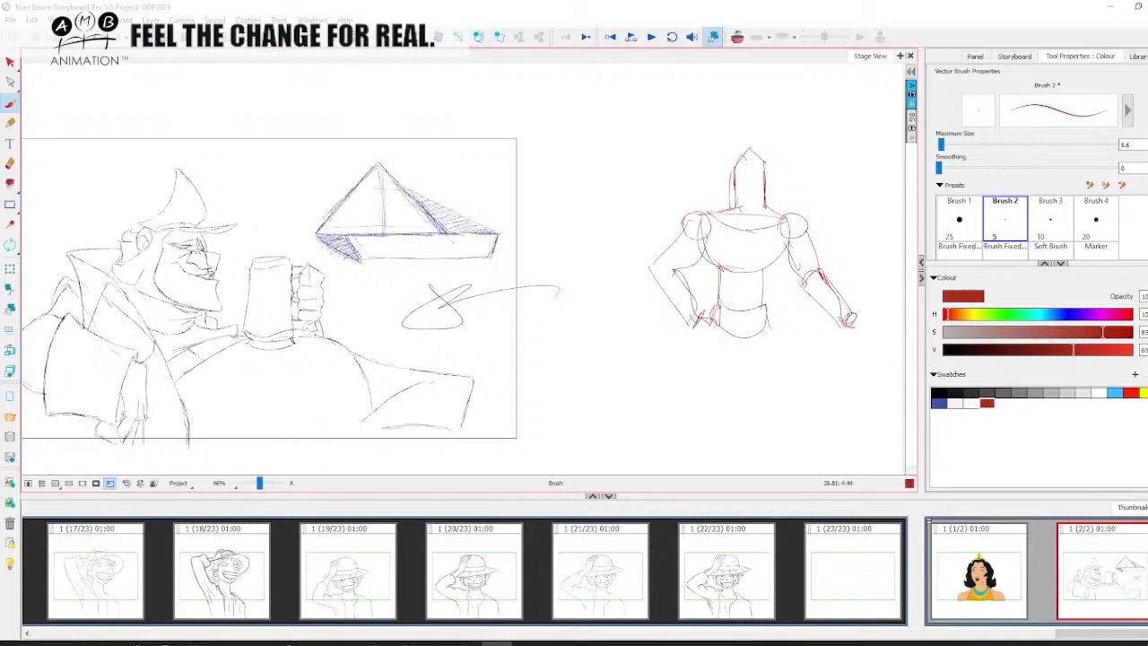
drag(710, 316, 701, 417)
drag(770, 339, 777, 422)
Select all the red strokes, including the mannequin and the loose loop, and delete them.
key(alt+v)
key(ctrl+a)
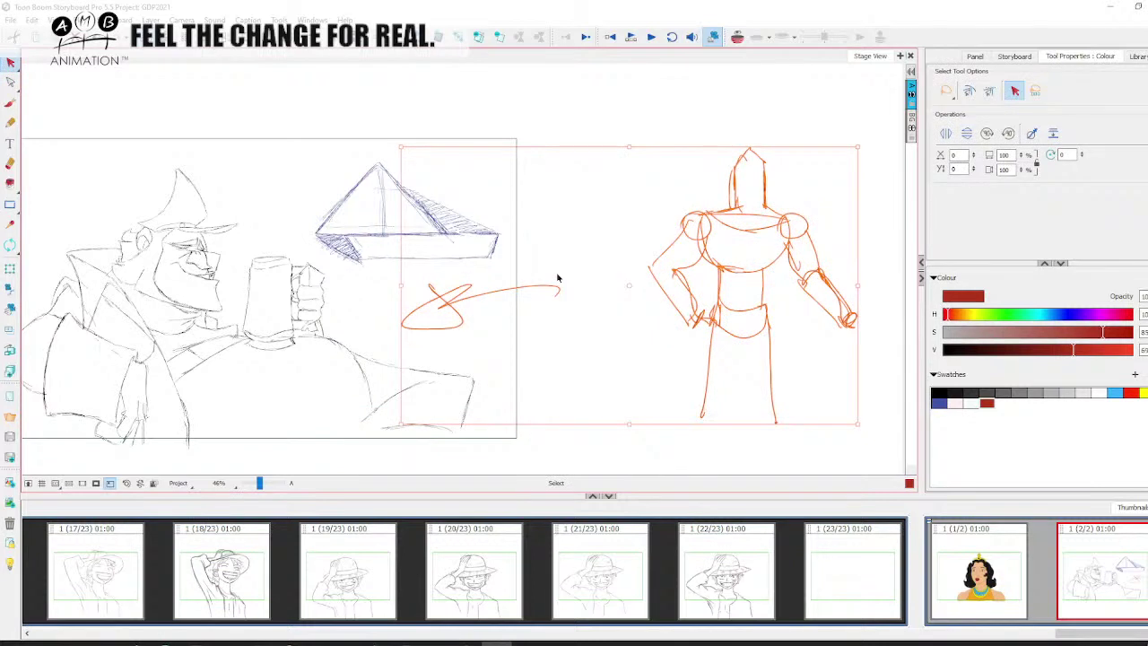
key(Delete)
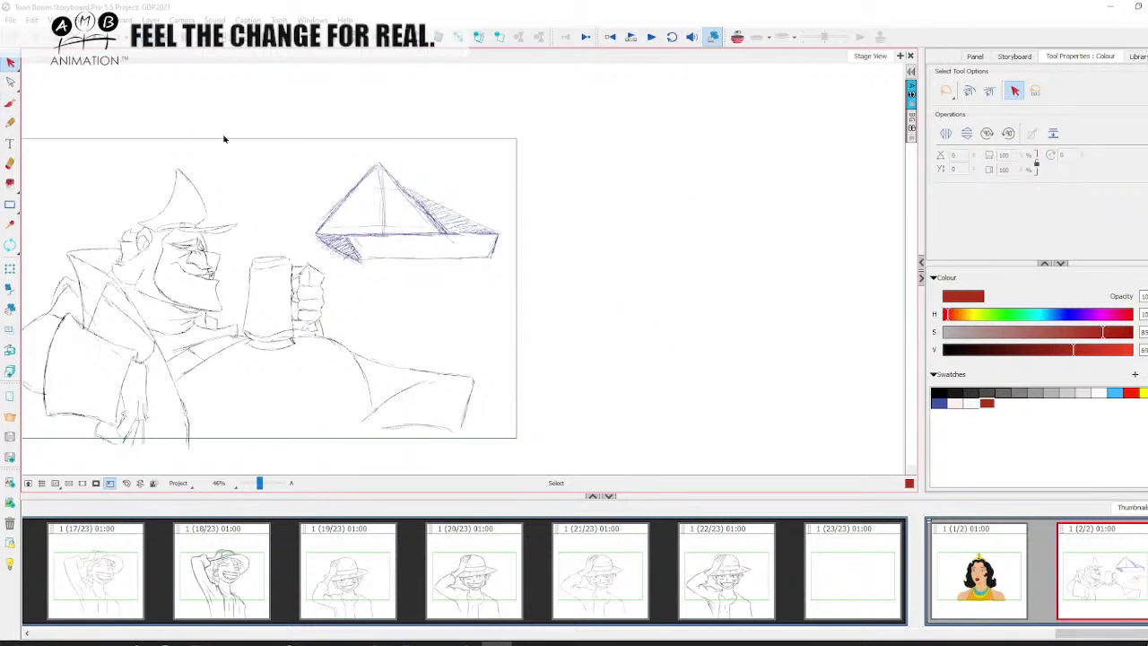
key(alt+b)
mouse_move(195, 124)
mouse_down()
mouse_move(281, 137)
mouse_move(344, 286)
mouse_move(515, 475)
mouse_move(41, 389)
mouse_move(276, 125)
mouse_move(450, 129)
mouse_up()
key(ctrl+z)
key(space)
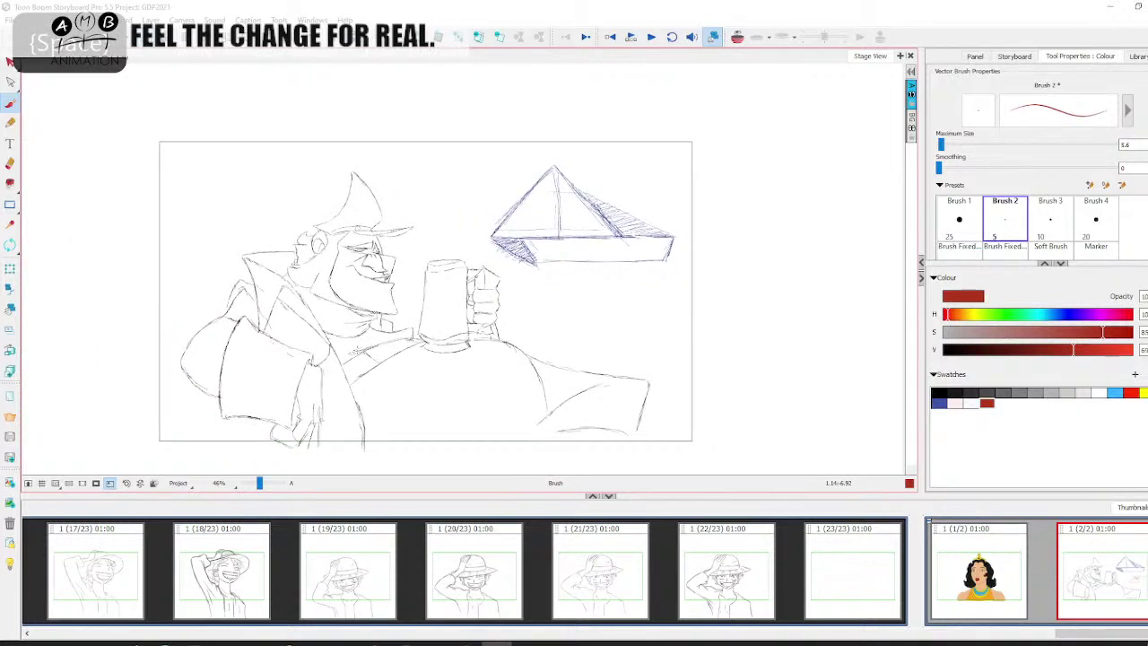
mouse_move(251, 312)
mouse_down()
mouse_move(359, 386)
mouse_move(421, 255)
mouse_up()
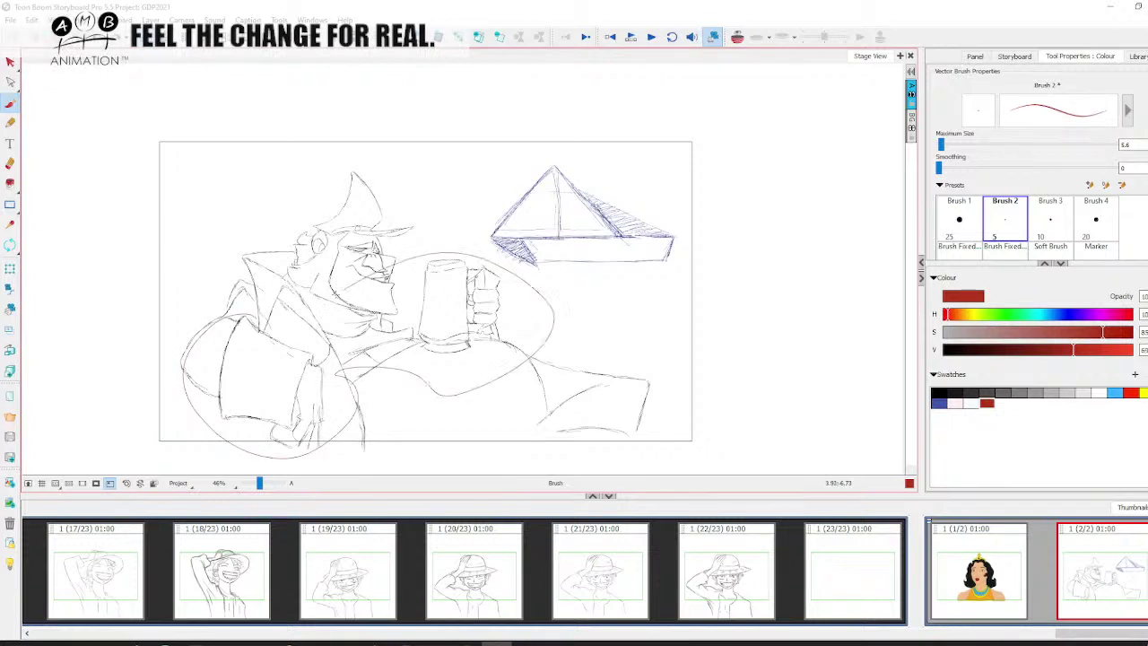
key(ctrl+z)
mouse_move(337, 328)
mouse_down()
mouse_move(534, 394)
mouse_move(538, 421)
mouse_up()
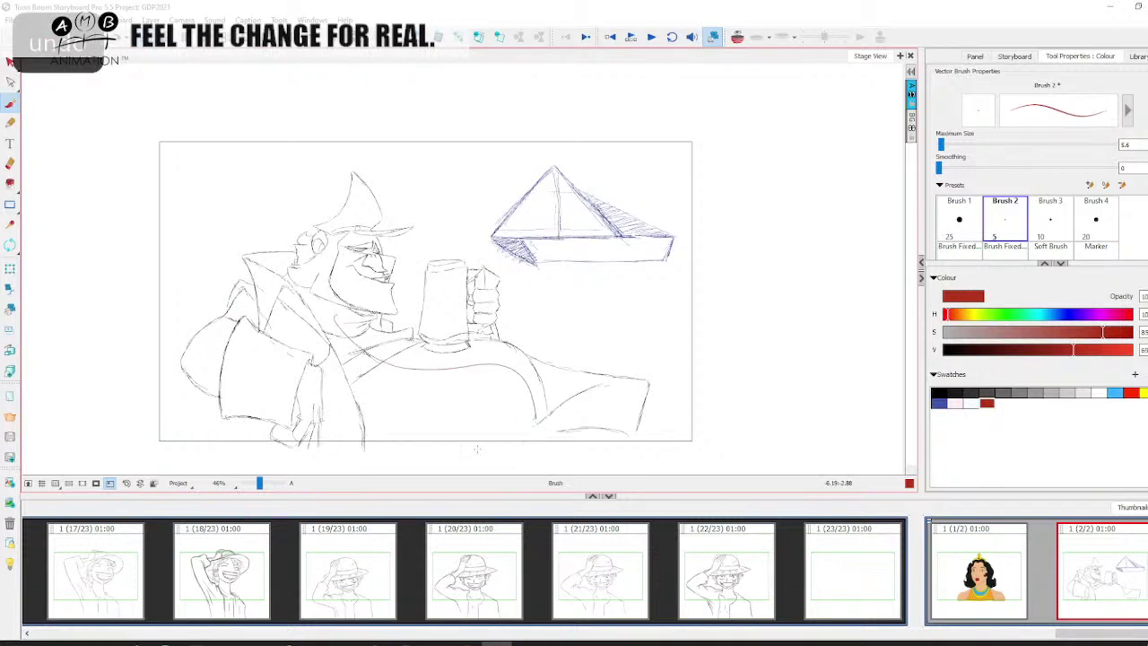
key(ctrl+z)
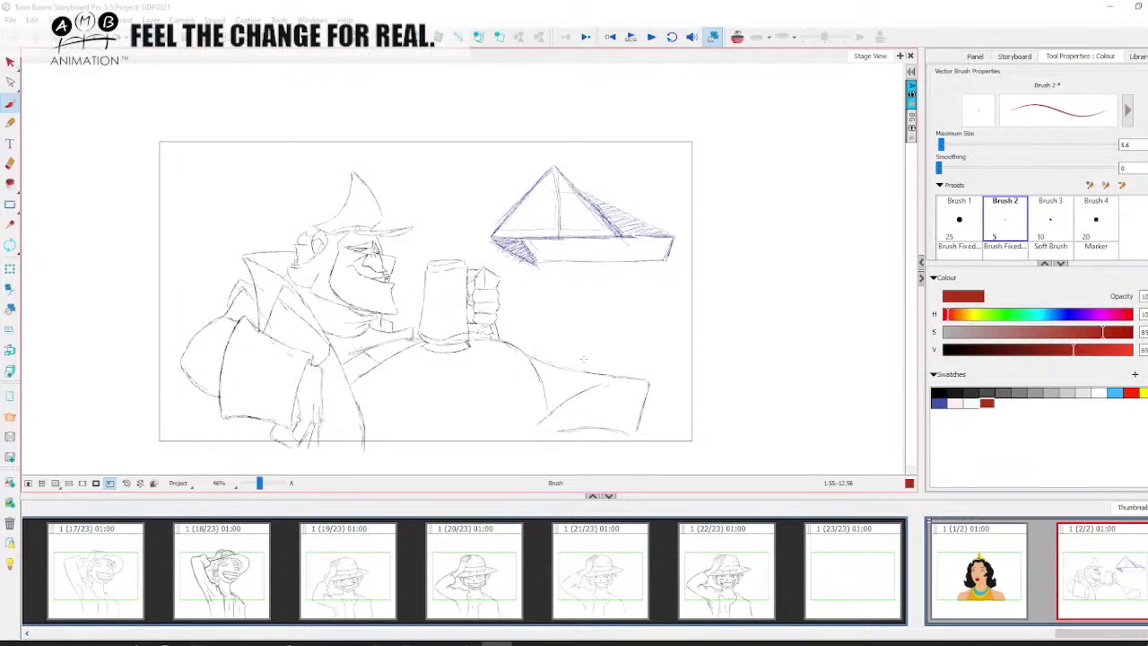
Sketch a three-quarter head with the brush on the empty area beside the frame, including cranium, jaw and eye shapes.
key(space)
mouse_move(768, 369)
mouse_down()
mouse_move(615, 351)
mouse_move(710, 355)
mouse_move(713, 345)
mouse_up()
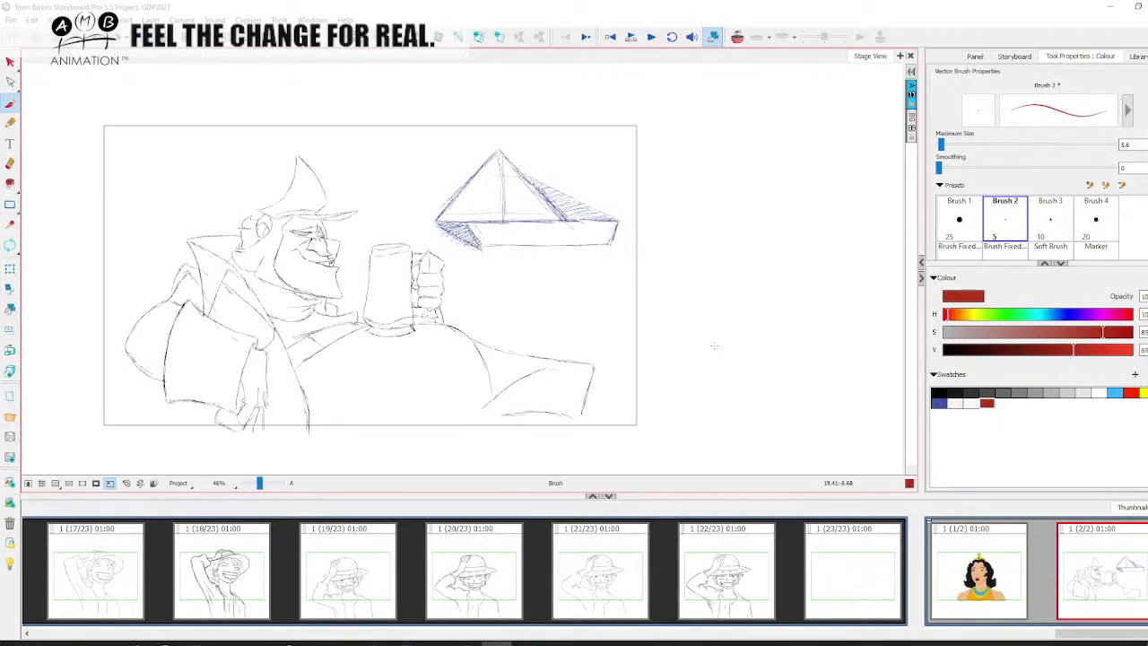
key(space)
drag(723, 361, 517, 360)
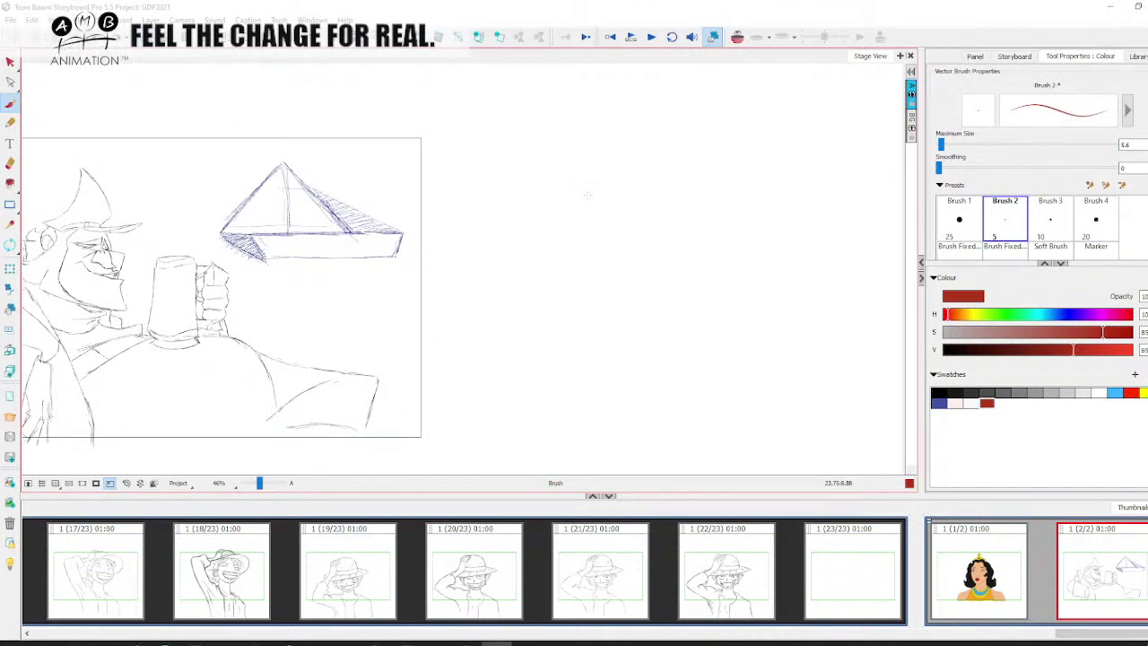
mouse_move(576, 187)
mouse_down()
mouse_move(599, 165)
mouse_move(672, 190)
mouse_move(679, 239)
mouse_up()
mouse_move(630, 159)
mouse_down()
mouse_move(559, 197)
mouse_move(563, 251)
mouse_move(583, 271)
mouse_up()
mouse_move(674, 217)
mouse_down()
mouse_move(686, 275)
mouse_move(662, 313)
mouse_up()
mouse_move(590, 258)
mouse_down()
mouse_move(611, 301)
mouse_move(652, 319)
mouse_move(666, 309)
mouse_up()
mouse_move(608, 234)
mouse_down()
mouse_move(598, 251)
mouse_move(681, 227)
mouse_up()
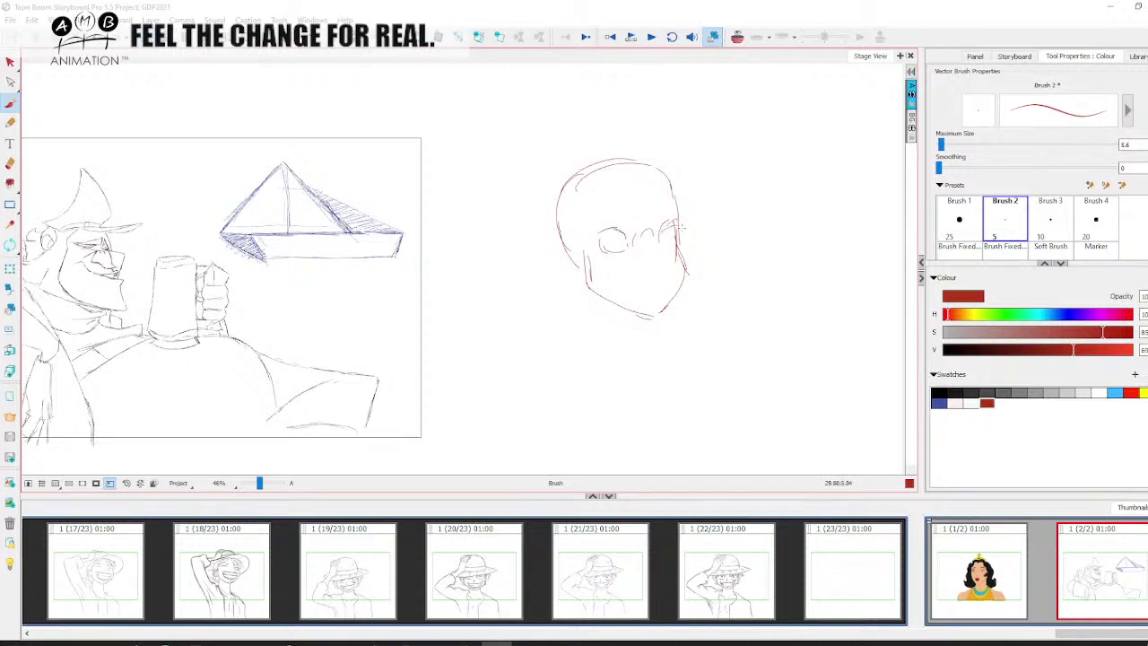
Draw the upper lashes, eye details, eyebrows, nose and mouth on the red face sketch.
mouse_move(589, 219)
mouse_down()
mouse_move(681, 213)
mouse_move(609, 234)
mouse_up()
drag(587, 233, 610, 233)
mouse_move(613, 232)
mouse_down()
mouse_move(608, 245)
mouse_move(676, 229)
mouse_up()
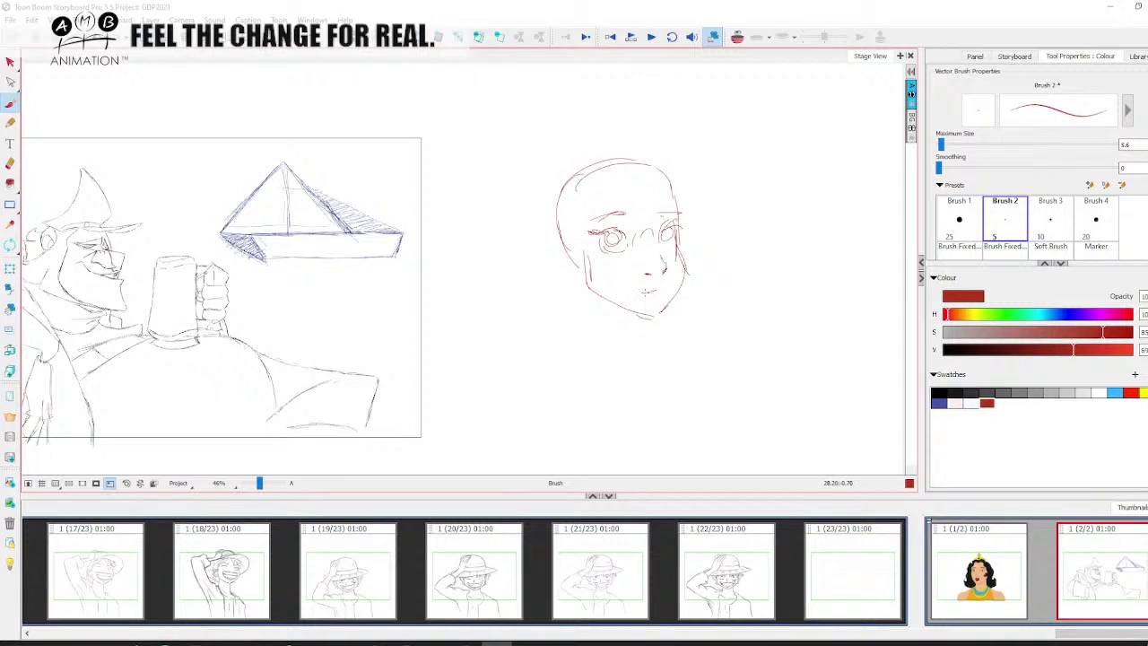
drag(647, 292, 667, 291)
Add the hair outline around the face and the neck line beneath the jaw.
mouse_move(452, 308)
mouse_down()
mouse_move(568, 296)
mouse_move(672, 266)
mouse_move(688, 256)
mouse_move(716, 187)
mouse_move(743, 171)
mouse_move(692, 174)
mouse_move(672, 285)
mouse_up()
key(ctrl+z)
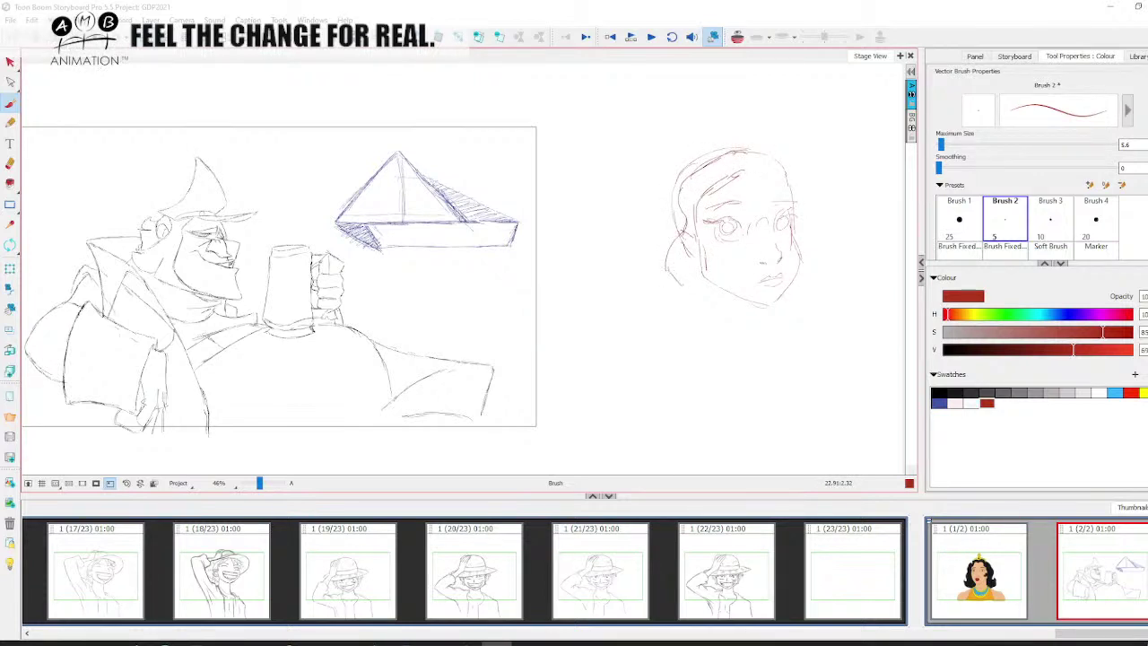
mouse_move(758, 178)
mouse_down()
mouse_move(796, 167)
mouse_move(808, 254)
mouse_up()
mouse_move(741, 145)
mouse_down()
mouse_move(659, 212)
mouse_move(683, 312)
mouse_move(739, 382)
mouse_up()
Select the whole red face sketch and delete it.
key(space)
click(10, 62)
click(707, 356)
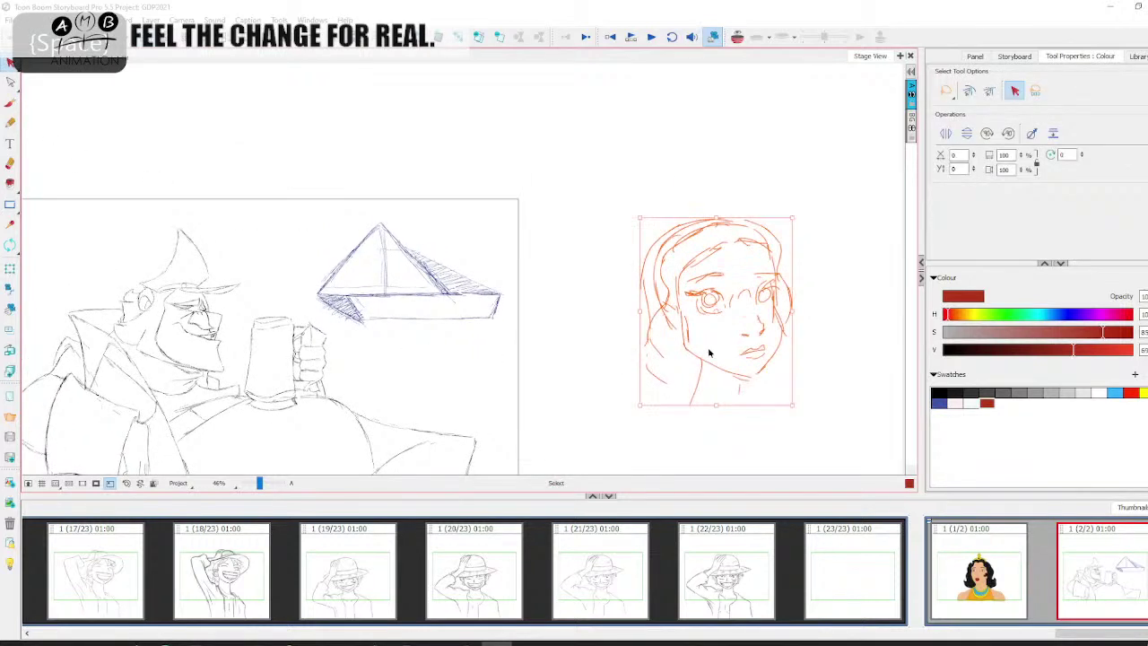
key(Delete)
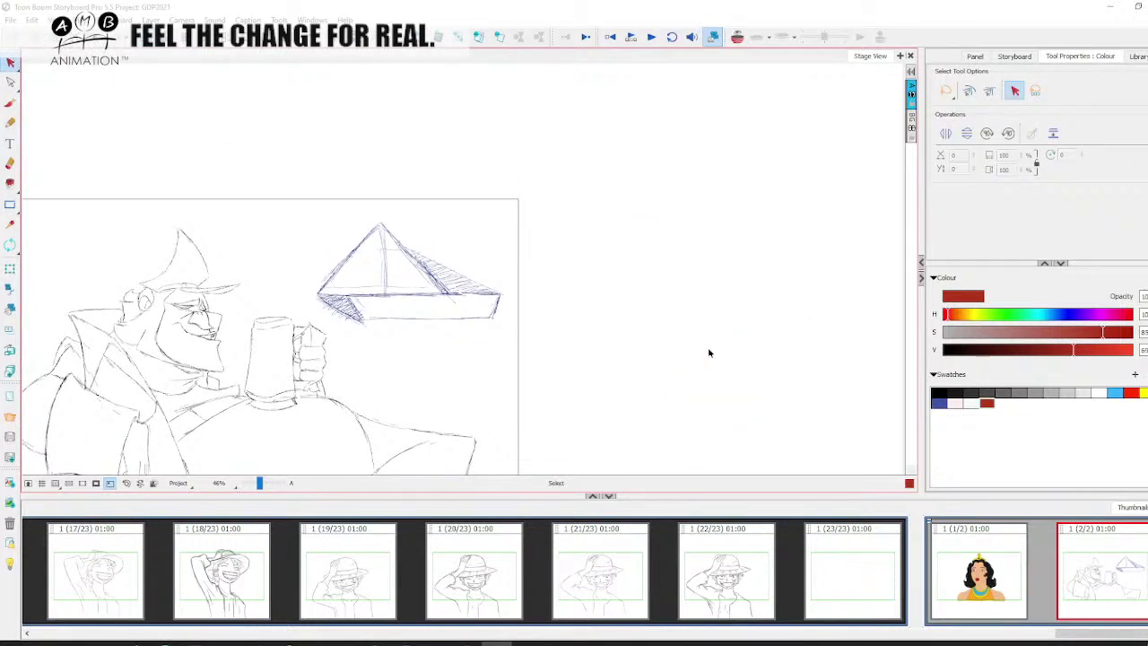
key(space)
drag(295, 291, 454, 234)
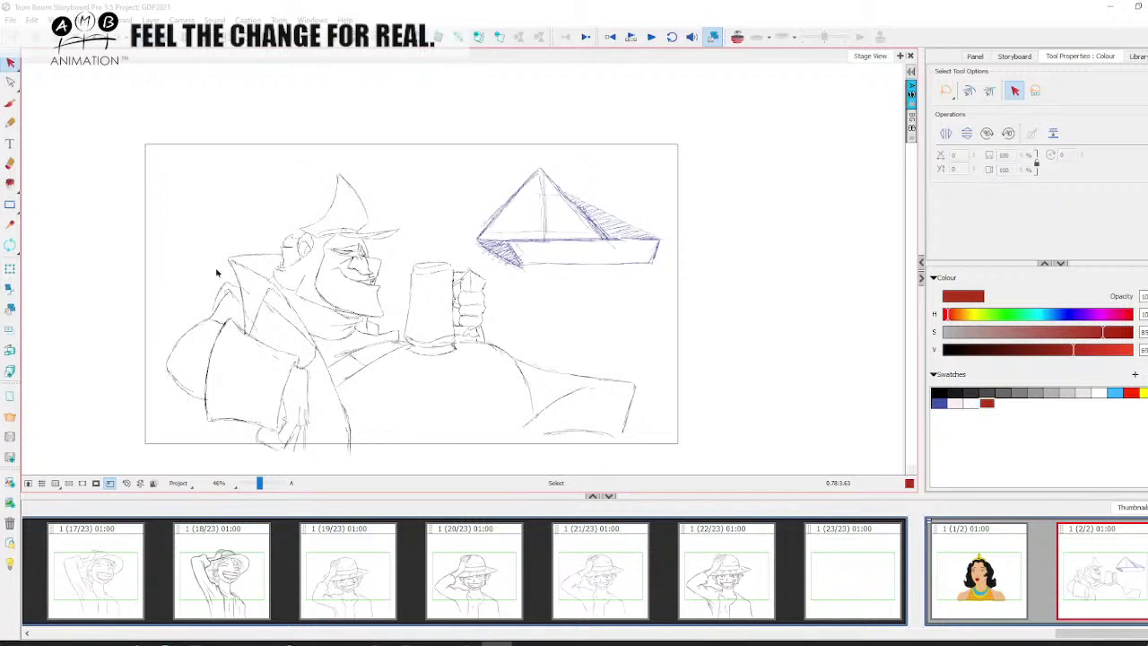
click(10, 103)
drag(509, 353, 666, 388)
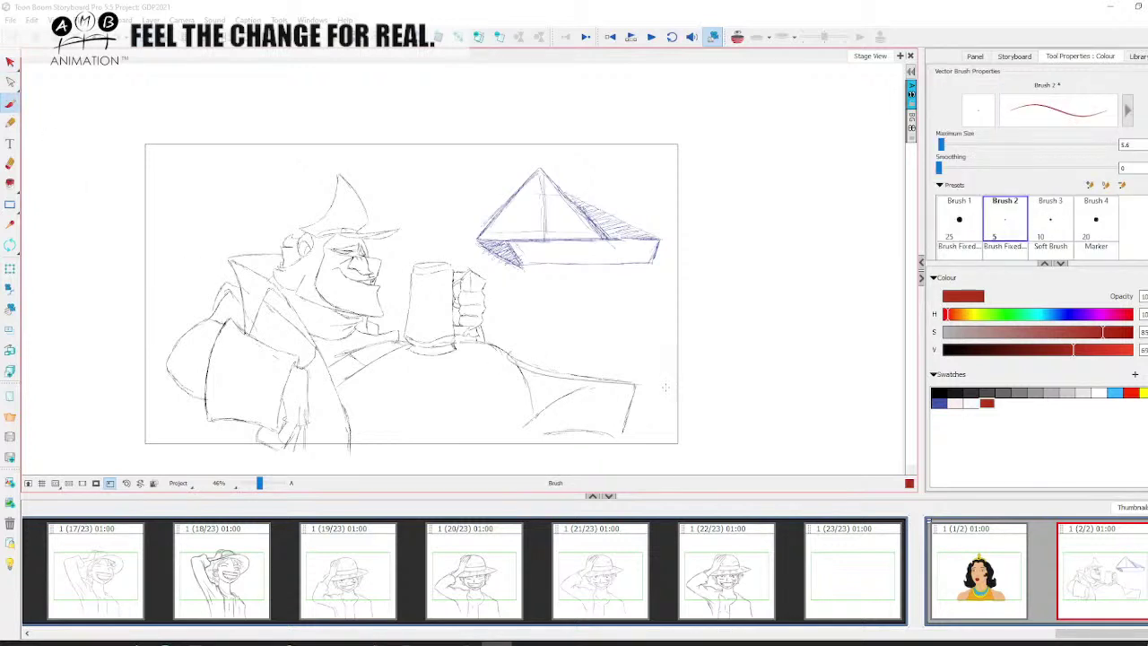
mouse_move(611, 451)
mouse_down()
mouse_move(644, 384)
mouse_move(520, 365)
mouse_move(475, 327)
mouse_move(480, 287)
mouse_up()
key(alt+s)
drag(646, 397, 832, 369)
key(Delete)
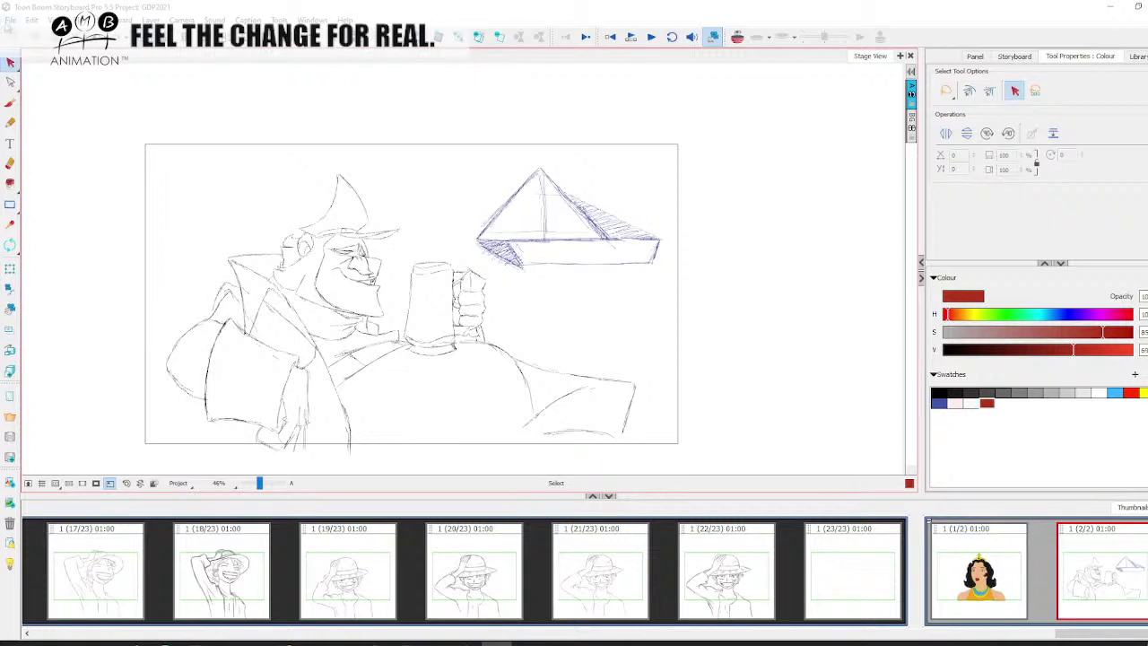
Save the storyboard project.
click(10, 20)
click(36, 127)
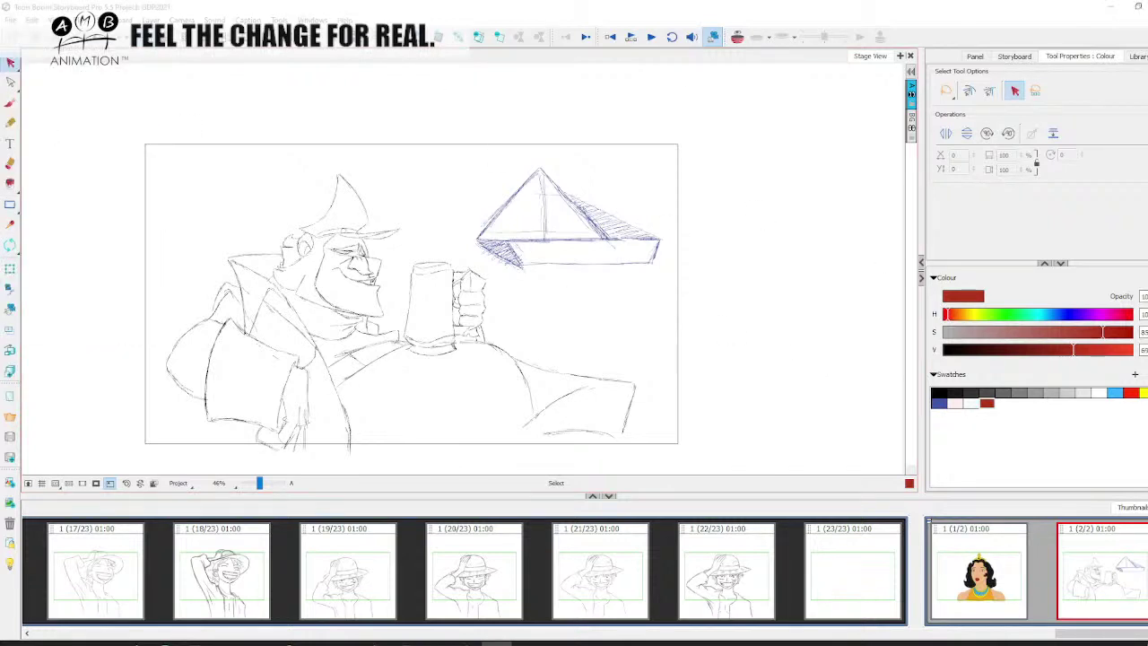
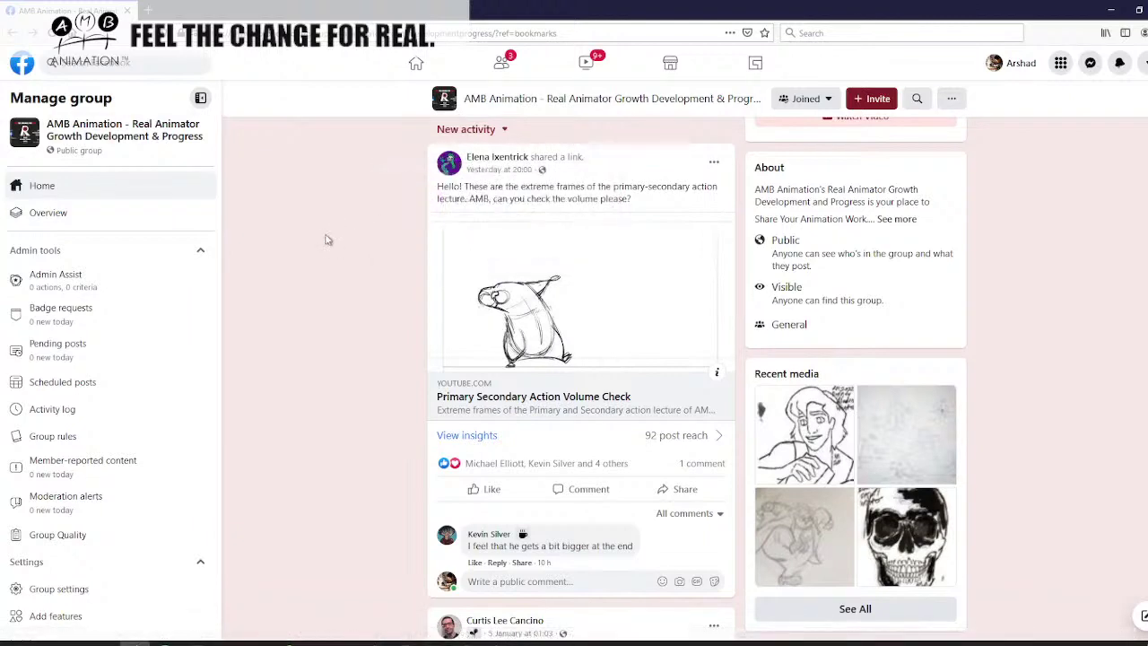
In the AMB Animation Facebook group, open the linked YouTube video "Primary Secondary Action Volume Check" from the post.
scroll(405, 312, down, 2)
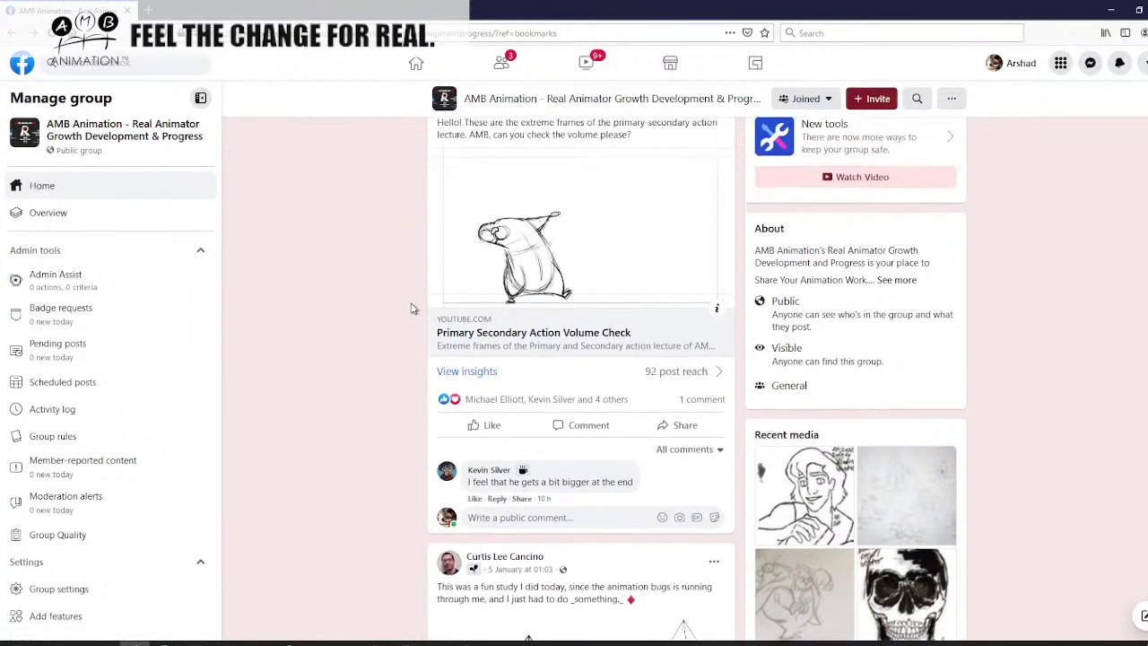
scroll(412, 309, up, 3)
scroll(484, 334, down, 3)
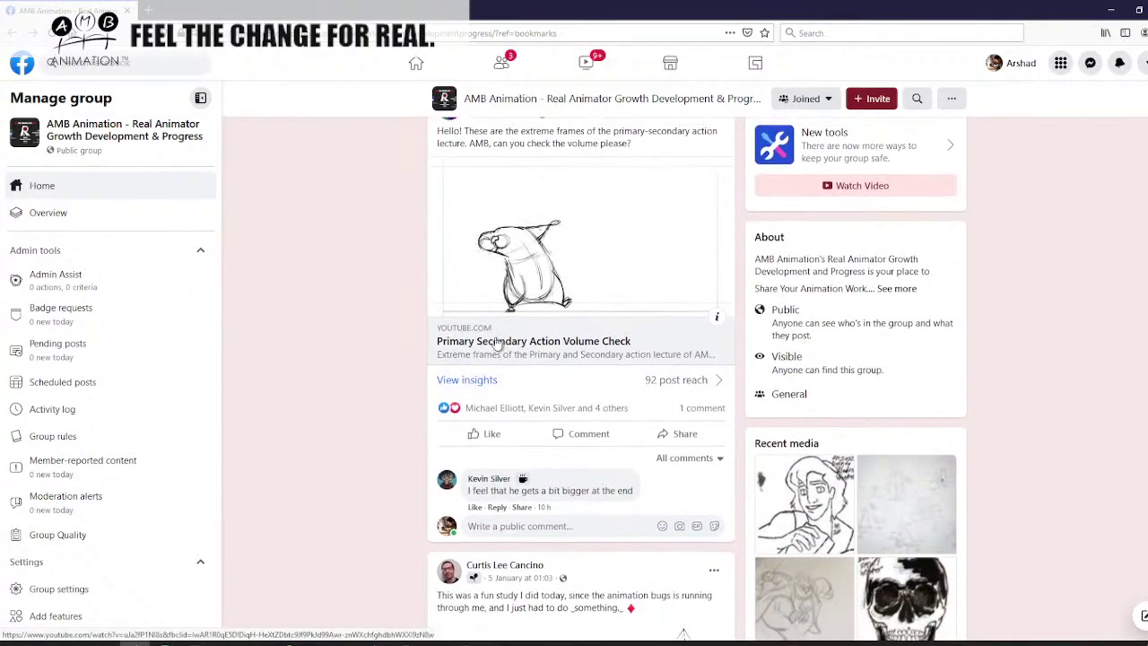
scroll(498, 344, up, 2)
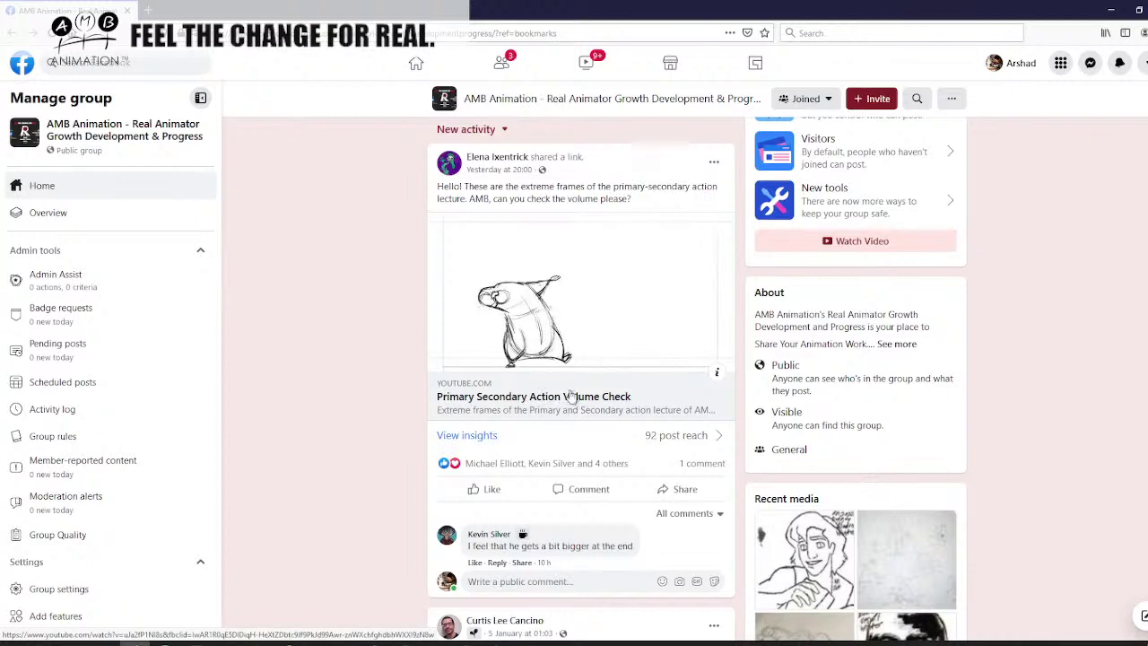
click(564, 397)
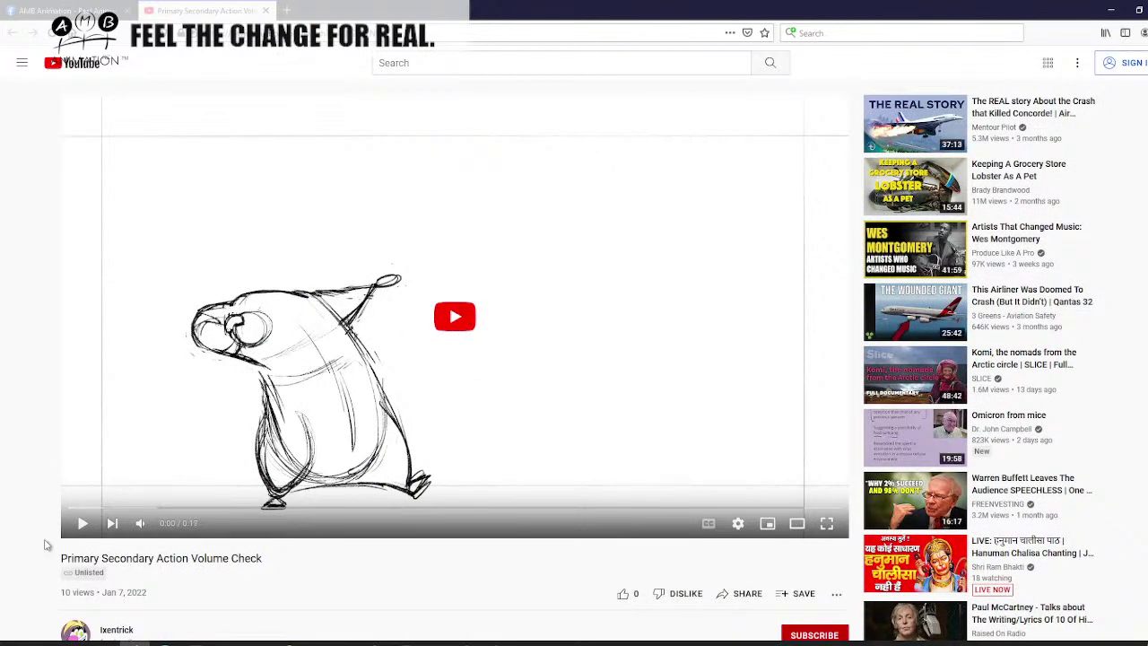
Play the opening seconds of the penguin animation twice, pausing and rewinding to the start each time.
click(84, 524)
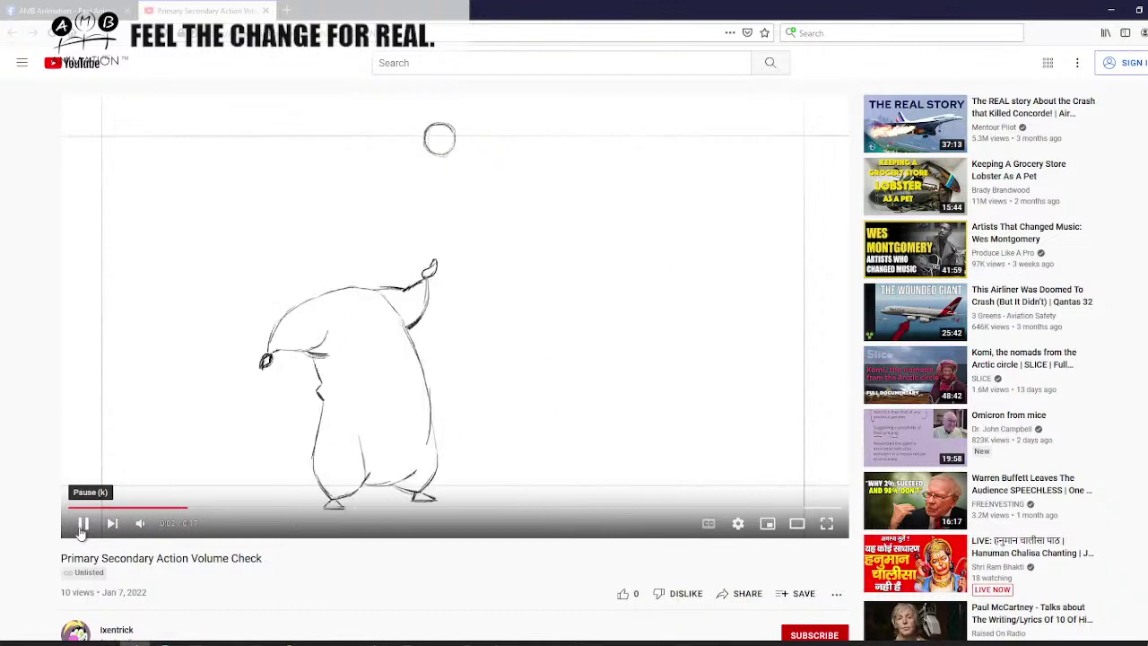
click(82, 529)
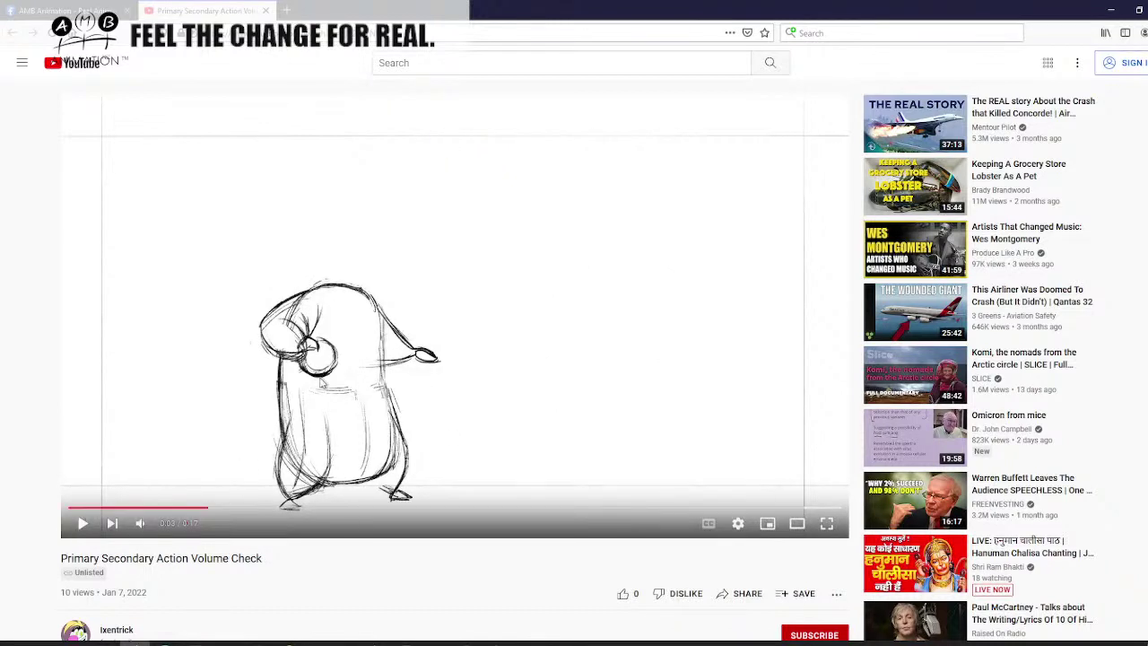
drag(184, 508, 68, 511)
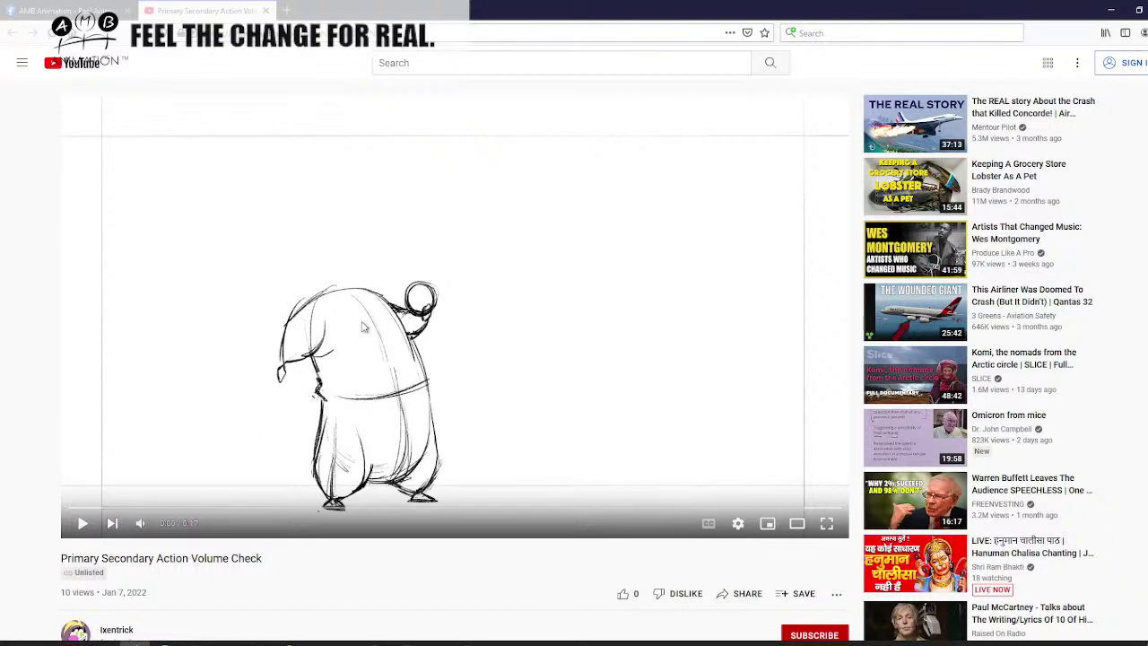
click(80, 523)
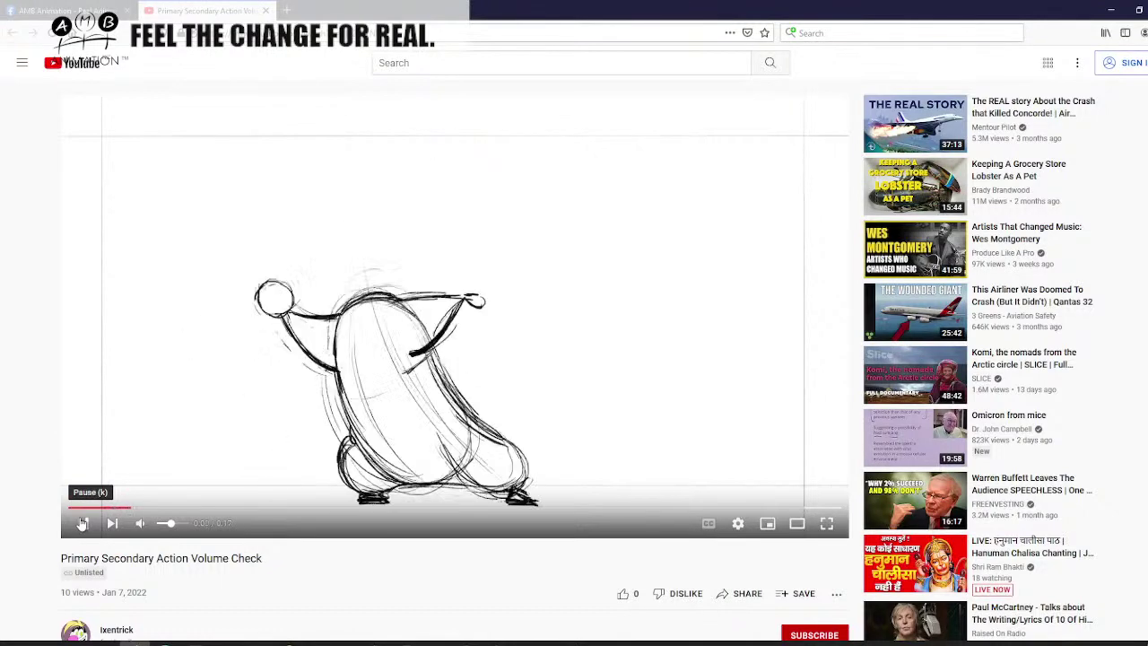
click(81, 523)
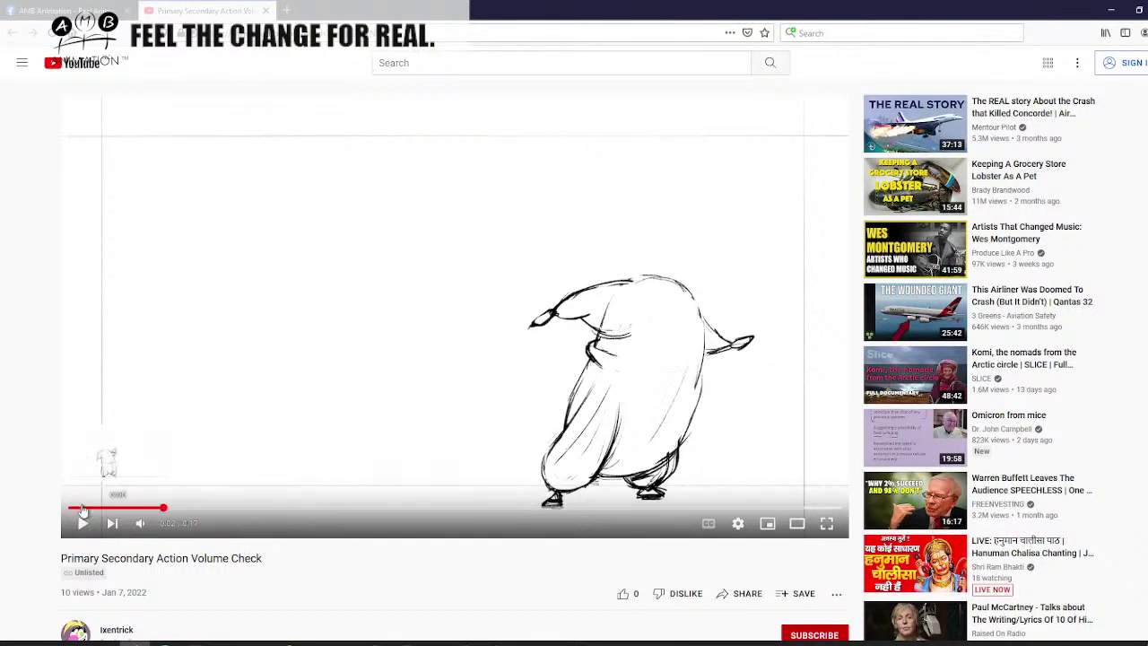
click(80, 509)
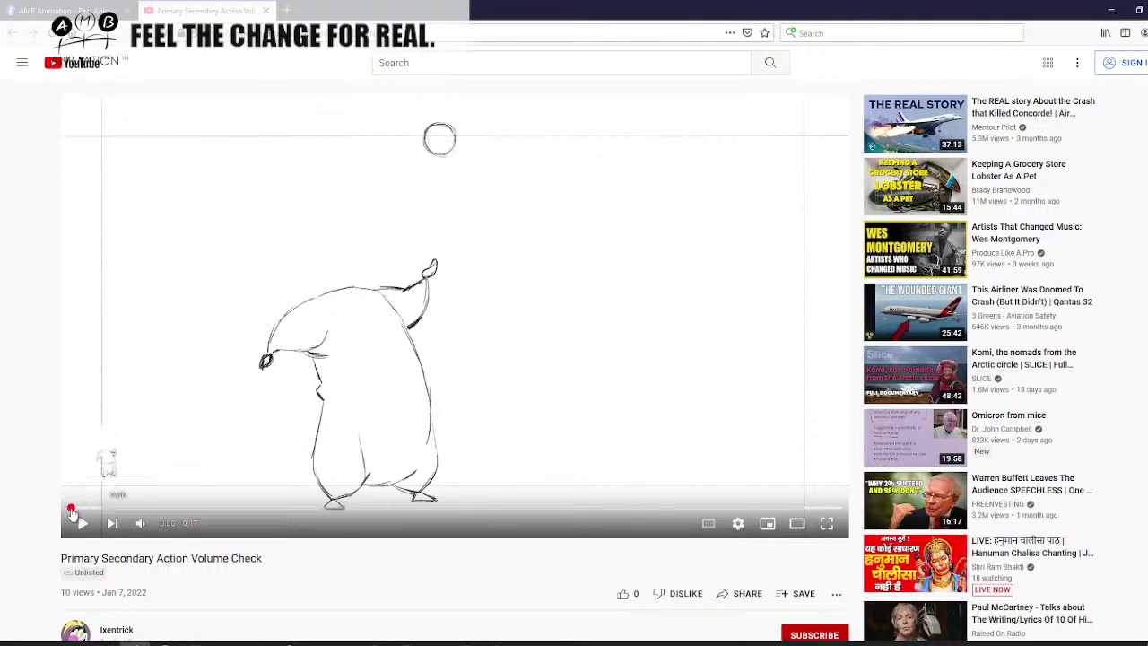
Step back and forth frame by frame through the first penguin poses to compare the body volume.
key(period)
key(period)
key(period)
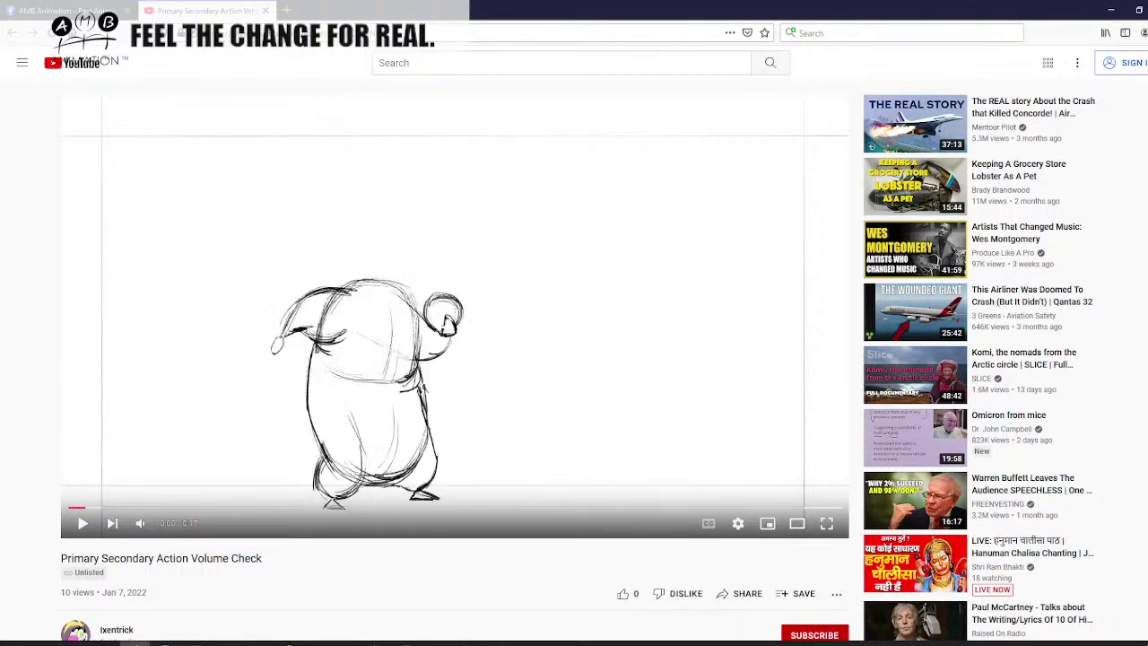
key(comma)
key(comma)
key(period)
key(comma)
key(comma)
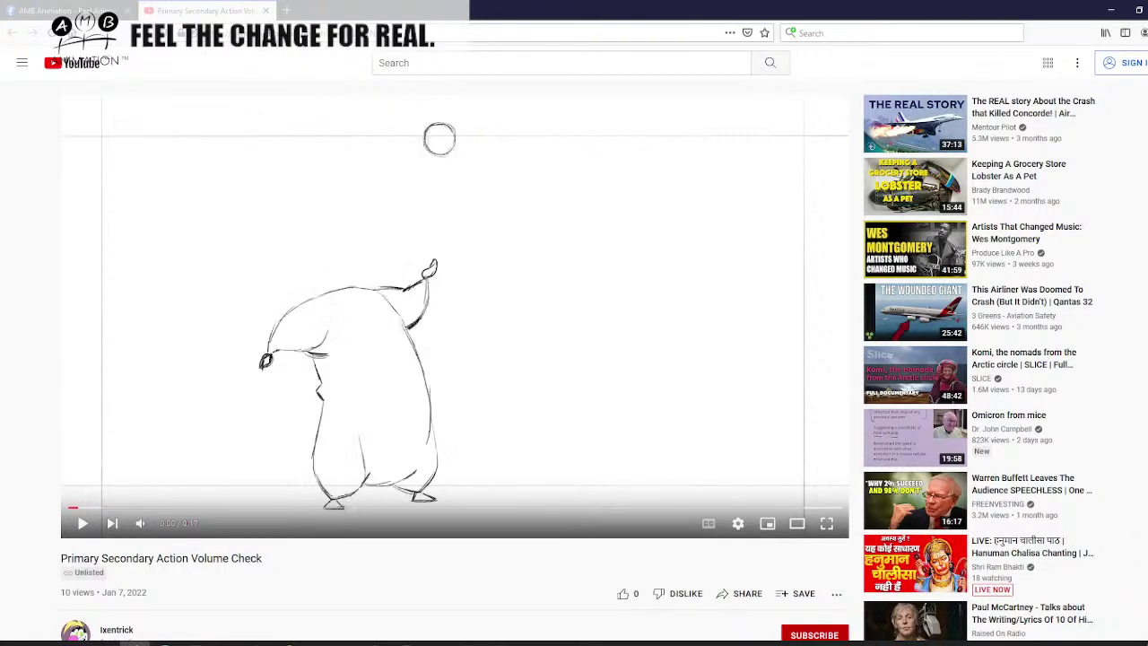
key(period)
key(period)
key(comma)
key(period)
key(comma)
key(period)
key(comma)
key(period)
key(comma)
key(period)
key(comma)
key(period)
key(comma)
key(period)
key(period)
key(comma)
key(period)
key(comma)
key(period)
key(comma)
key(period)
key(comma)
key(period)
key(comma)
key(period)
key(period)
key(comma)
key(period)
key(comma)
key(period)
key(comma)
key(period)
key(comma)
key(period)
key(comma)
key(period)
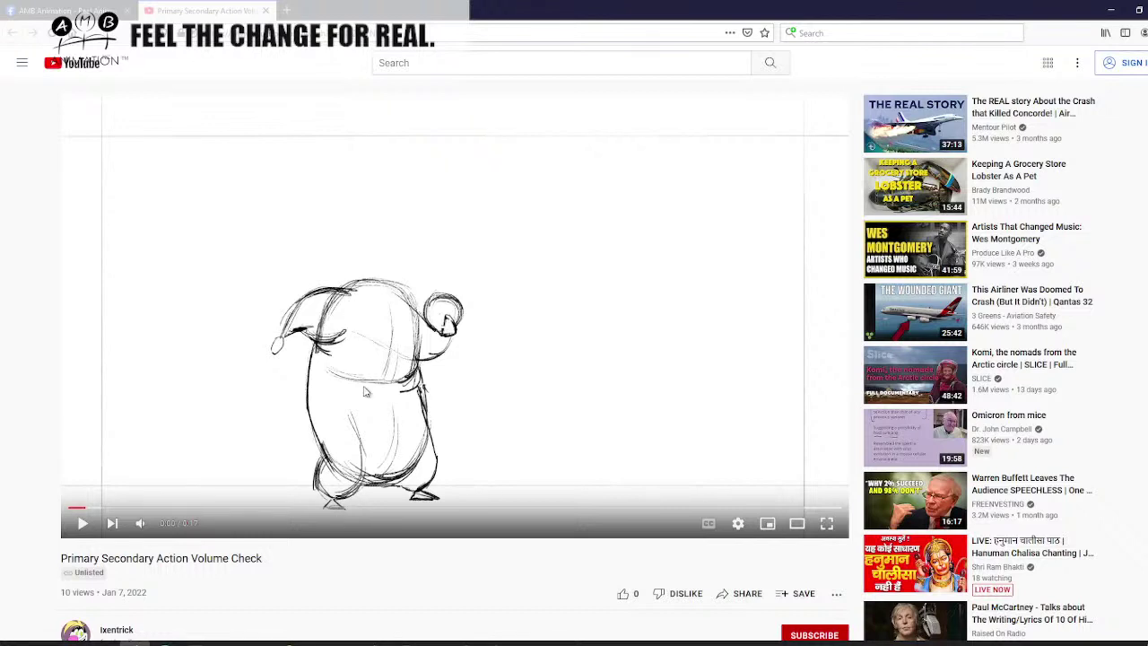
key(period)
key(comma)
key(period)
key(comma)
key(period)
key(period)
Switch back to Storyboard Pro, add a new blank panel after the current one and activate the Brush tool.
drag(451, 10, 1146, 69)
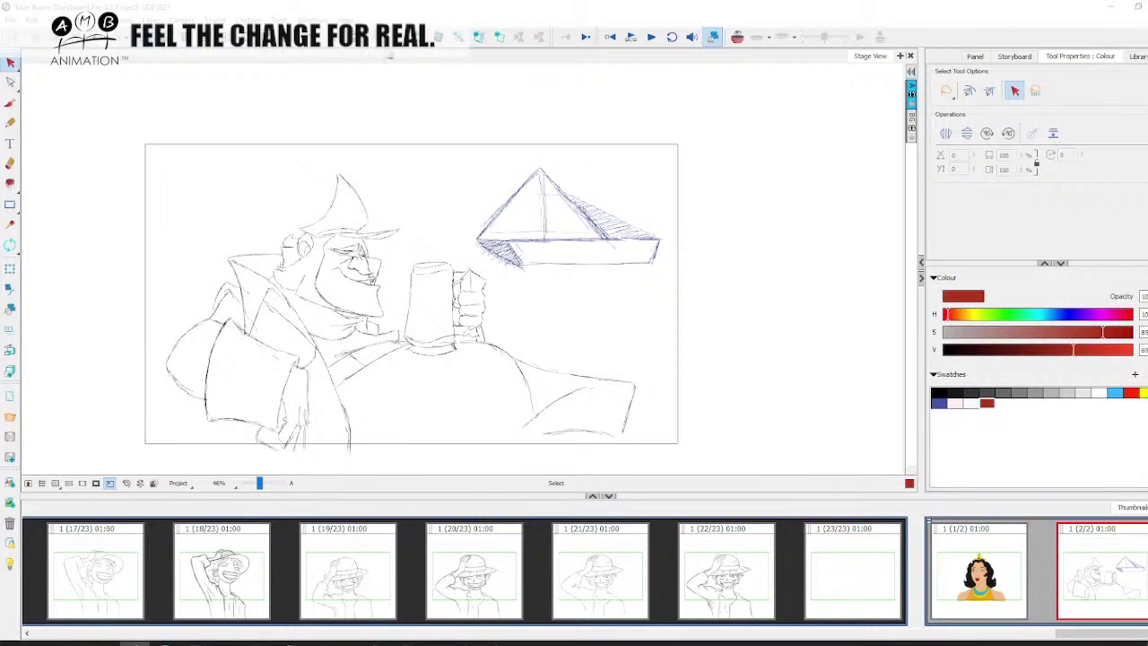
key(p)
click(10, 102)
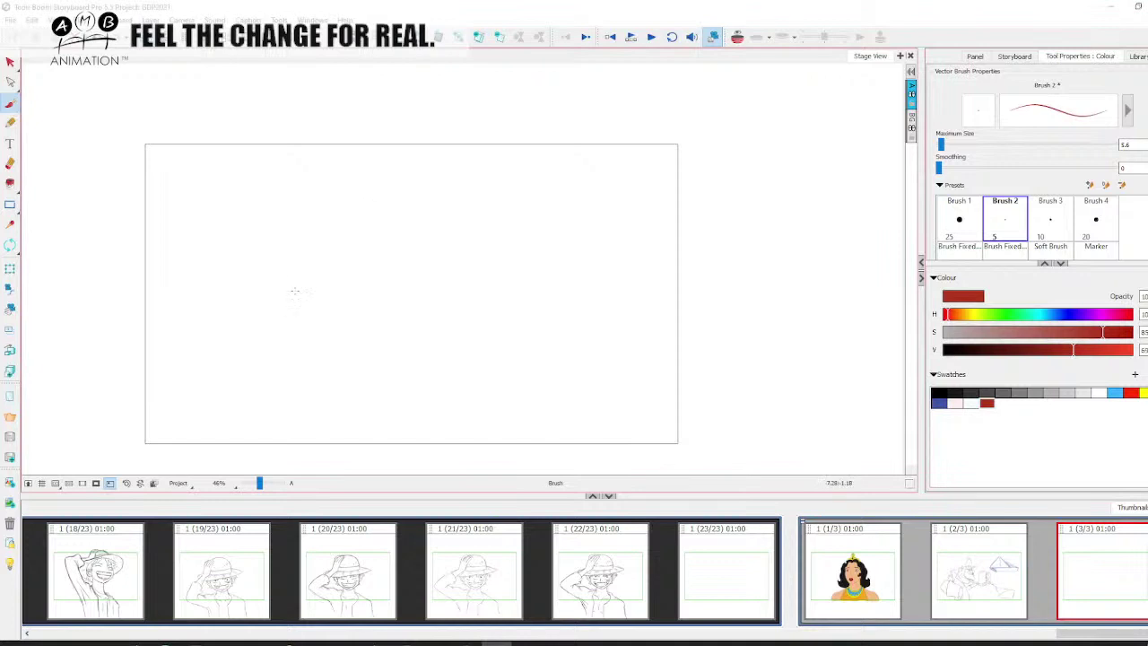
Sketch the first penguin pose in red on the blank panel, with an arched head, pointed wing, egg-shaped body, legs and feet.
drag(301, 270, 391, 260)
drag(313, 280, 331, 351)
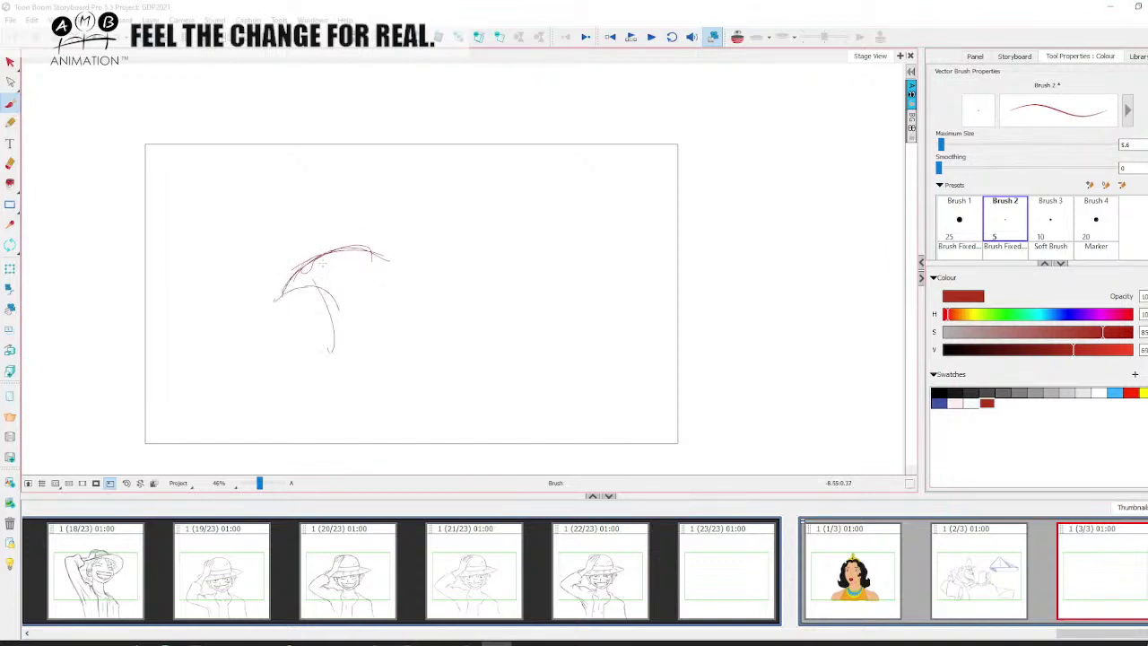
mouse_move(391, 260)
mouse_down()
mouse_move(412, 331)
mouse_move(403, 394)
mouse_up()
mouse_move(314, 274)
mouse_down()
mouse_move(323, 369)
mouse_move(400, 388)
mouse_move(325, 391)
mouse_move(343, 408)
mouse_up()
drag(324, 332, 304, 400)
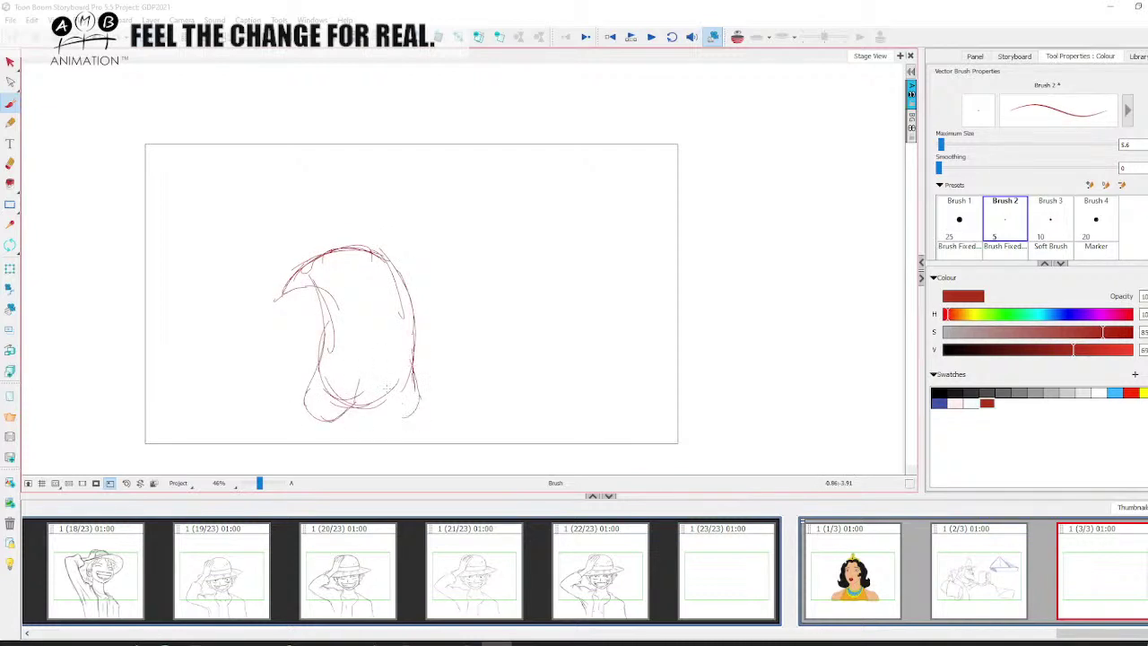
drag(314, 415, 307, 425)
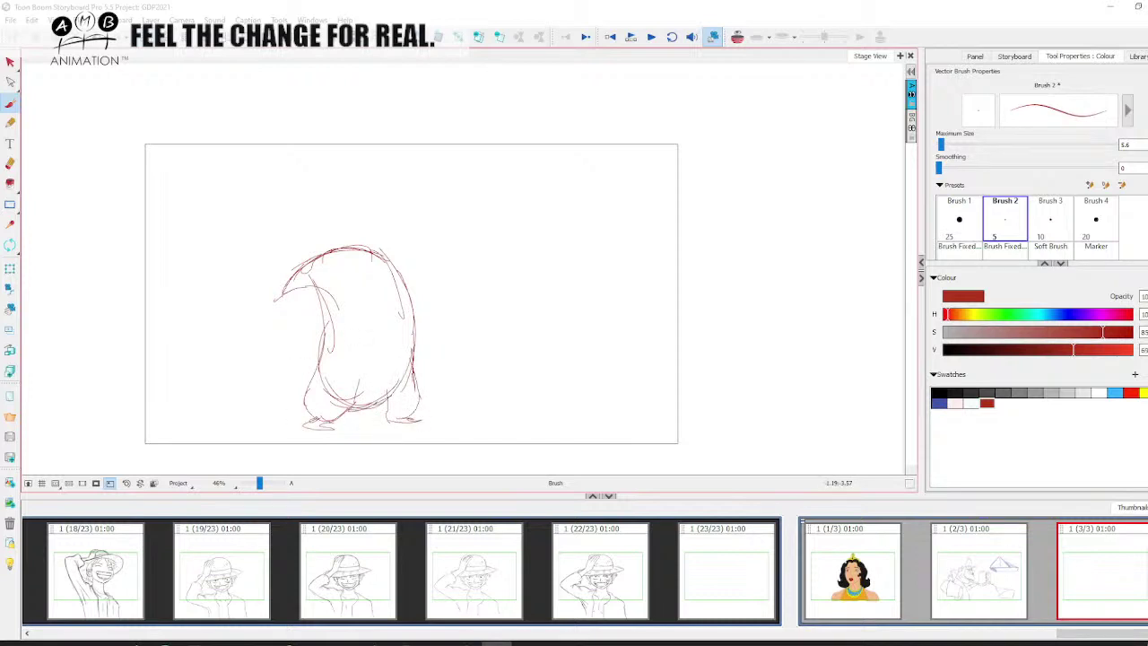
Add the penguin's raised hand and the ball above it, then reinforce the upper contour and back of the body.
drag(408, 251, 410, 276)
drag(414, 156, 417, 173)
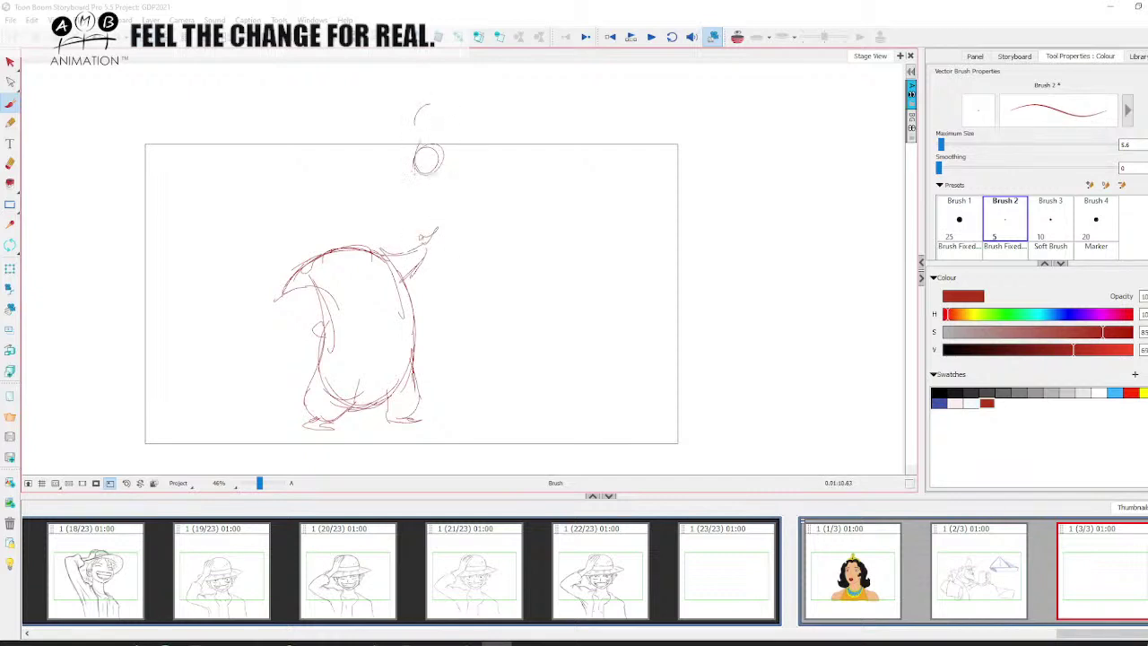
drag(371, 253, 296, 282)
drag(391, 263, 414, 359)
Add a new panel, turn on onion skin and draw the second pose's body as a tall oval over the ghosted penguin.
key(p)
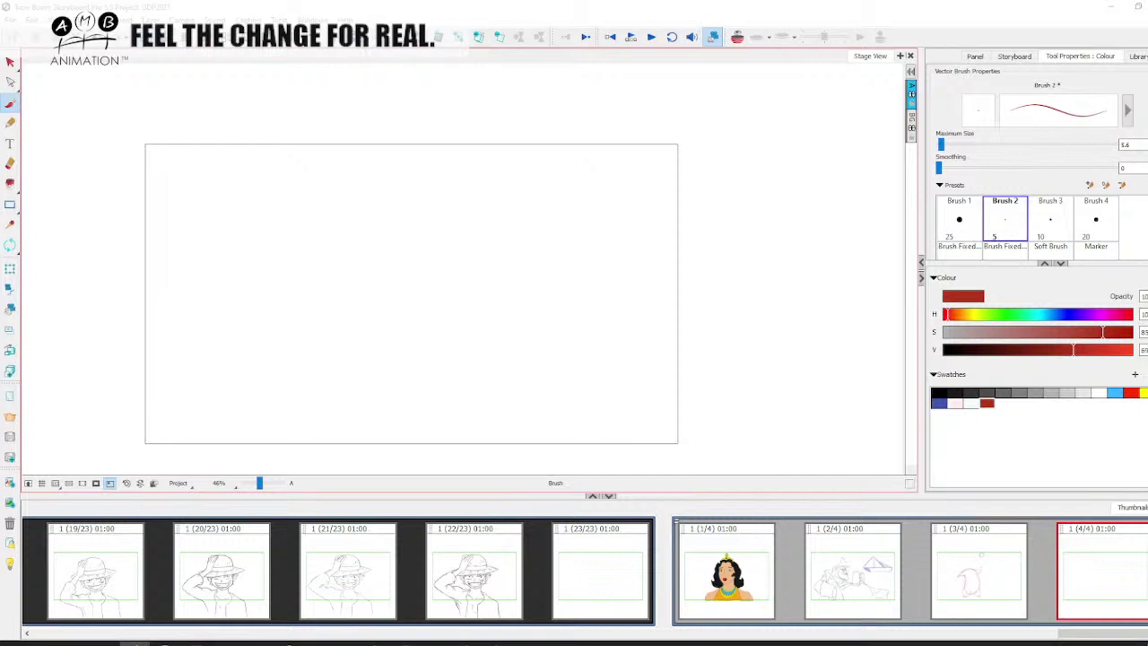
click(738, 38)
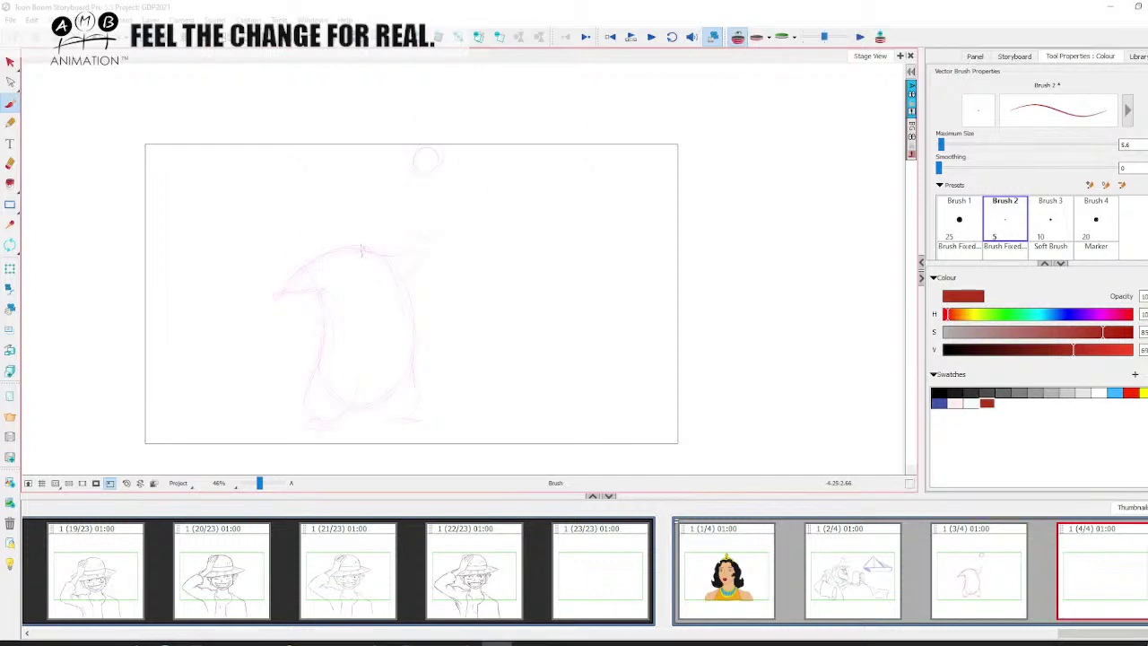
drag(394, 281, 402, 307)
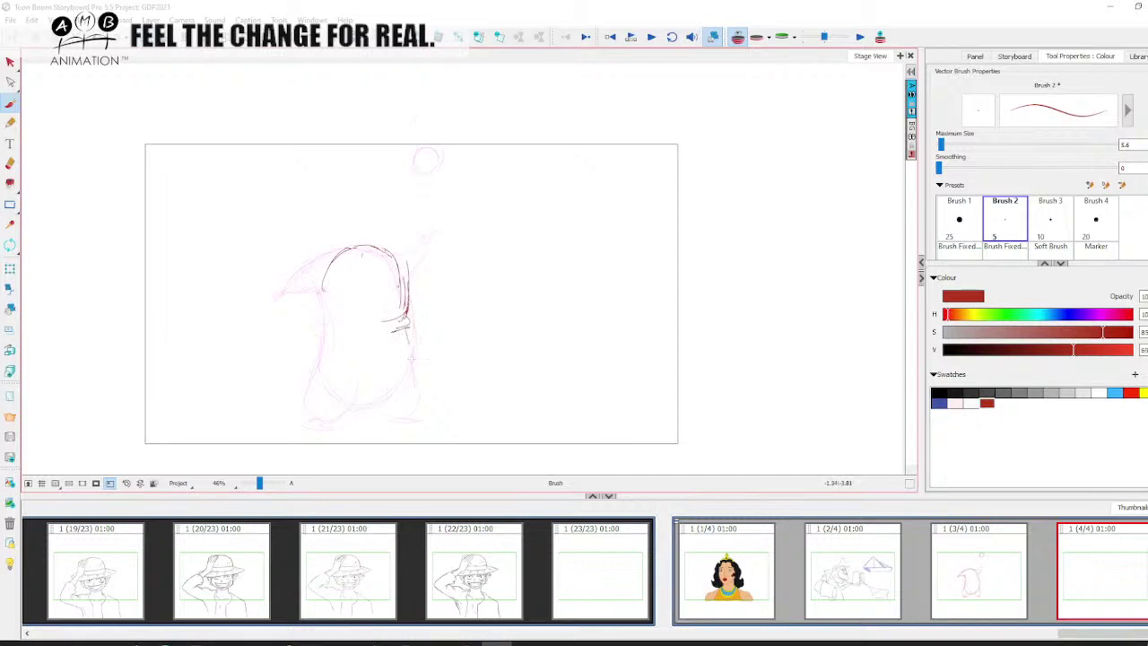
drag(326, 283, 318, 314)
mouse_move(318, 359)
mouse_down()
mouse_move(337, 401)
mouse_move(337, 263)
mouse_move(373, 242)
mouse_up()
mouse_move(326, 281)
mouse_down()
mouse_move(316, 349)
mouse_move(336, 394)
mouse_up()
mouse_move(317, 340)
mouse_down()
mouse_move(339, 400)
mouse_move(405, 377)
mouse_up()
drag(327, 283, 376, 243)
drag(373, 252, 404, 312)
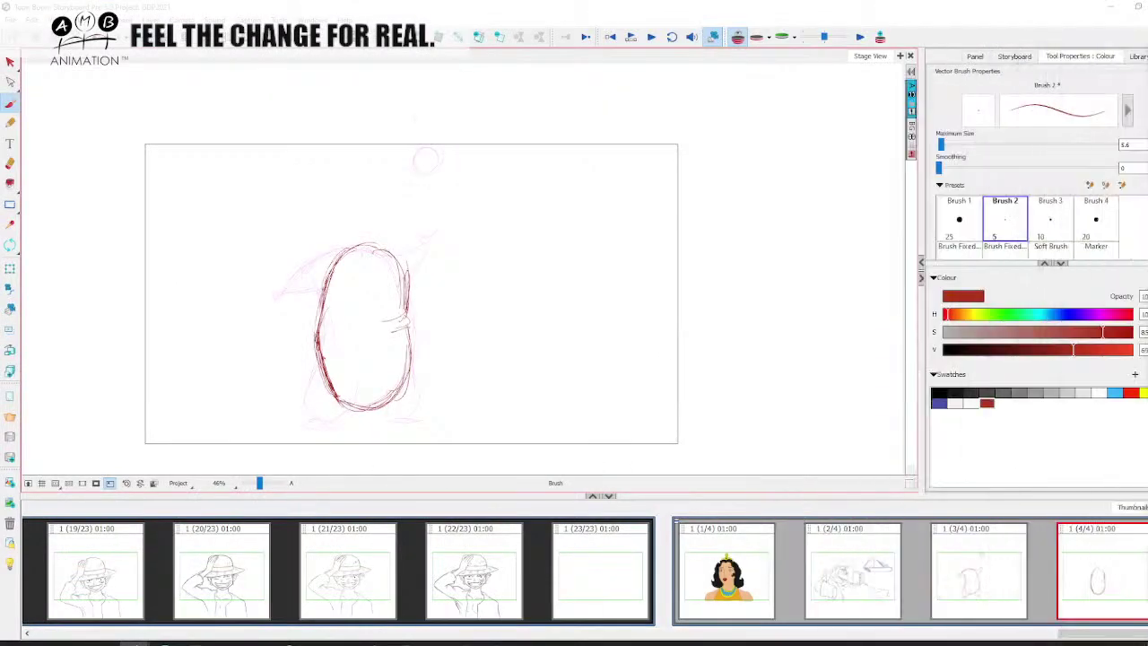
Switch through the neighbouring panels to compare the oval body with the first penguin pose.
click(822, 557)
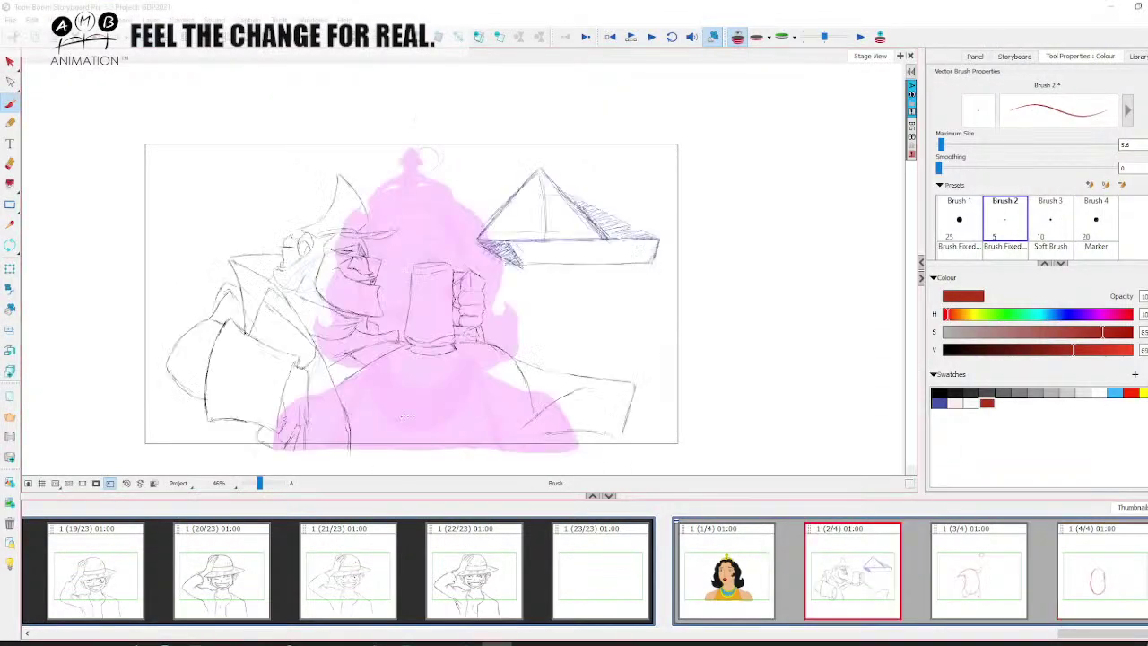
click(990, 577)
click(1087, 582)
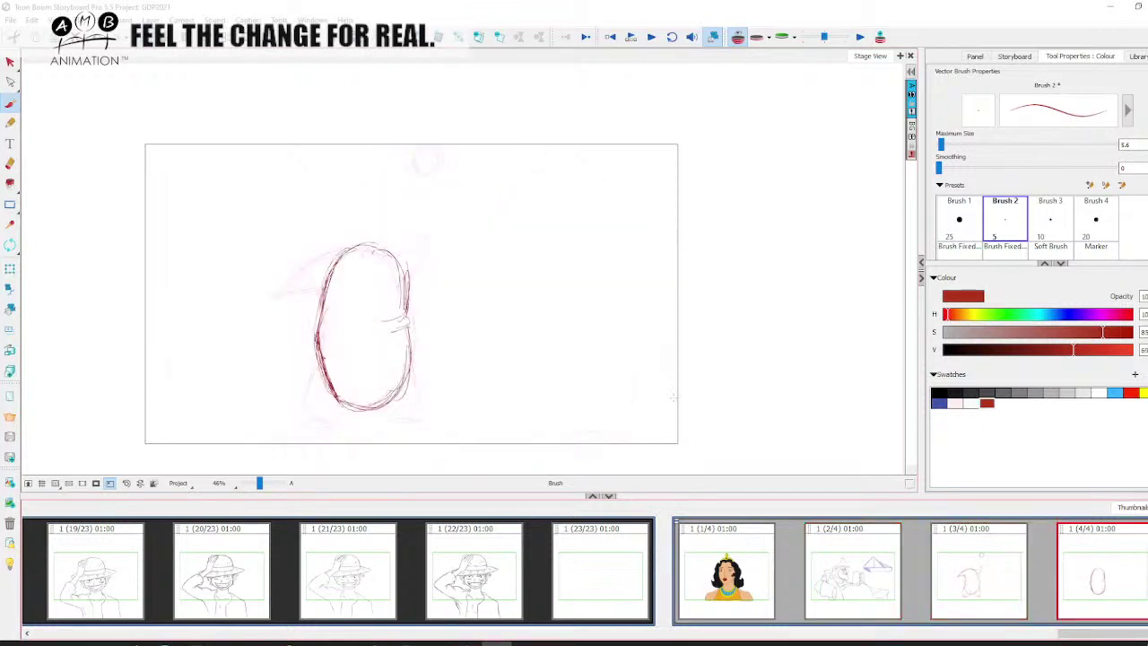
Thicken the oval's front edge and draw the outstretched wings across the upper body, with the ball resting in the hand.
drag(327, 375, 324, 292)
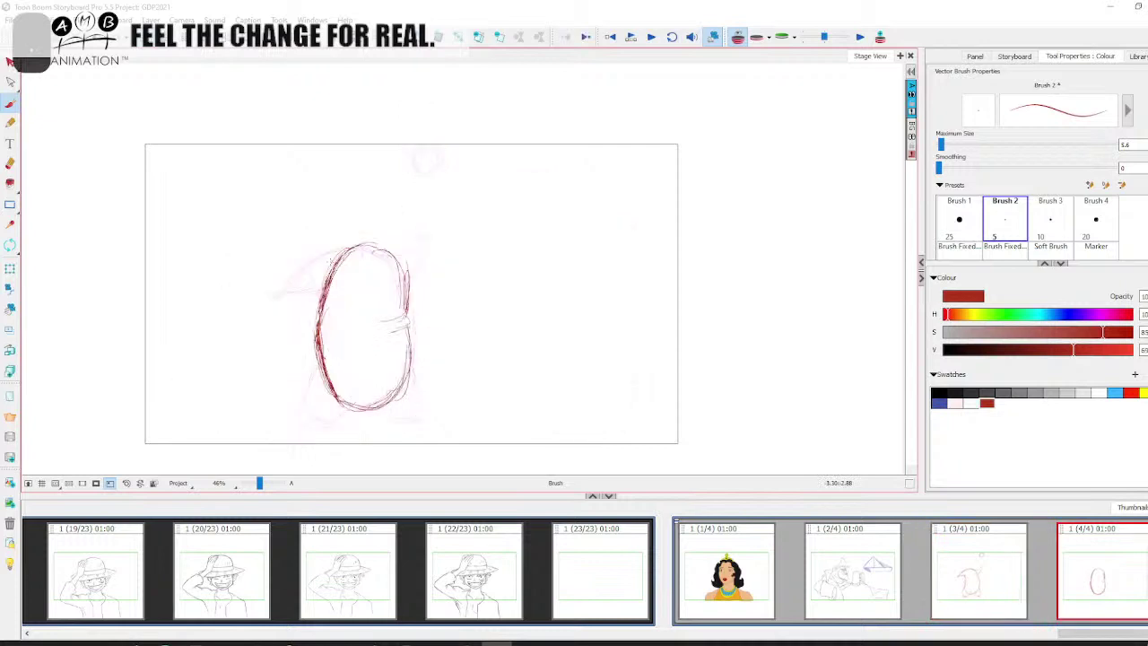
mouse_move(333, 254)
mouse_down()
mouse_move(285, 276)
mouse_move(411, 310)
mouse_move(293, 269)
mouse_move(391, 314)
mouse_up()
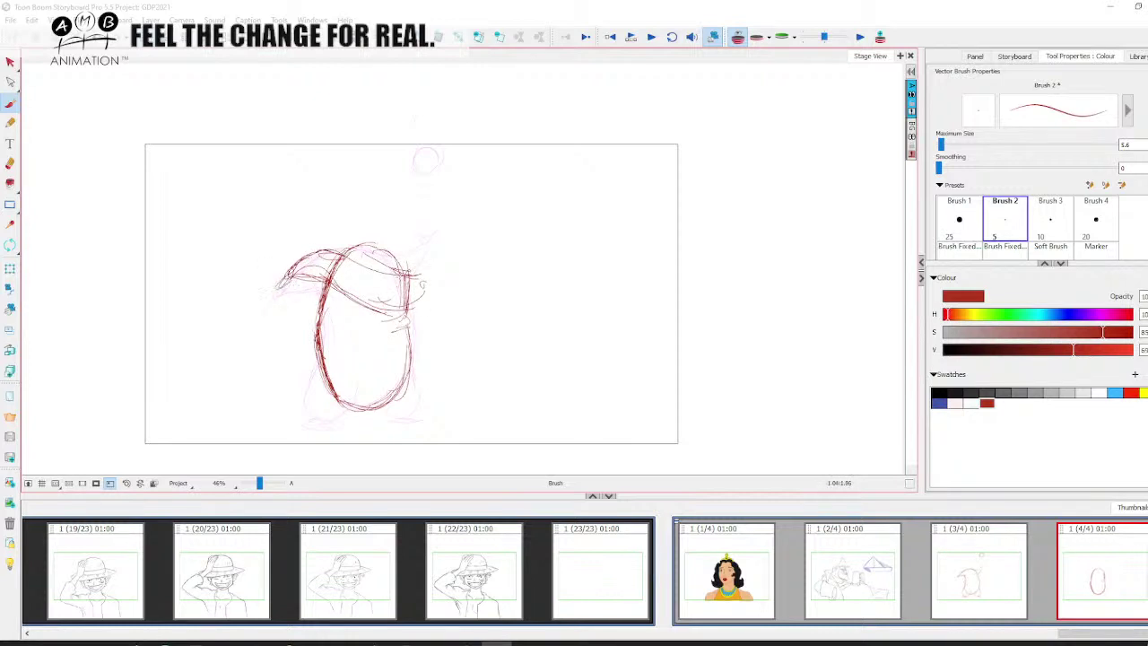
drag(420, 287, 430, 289)
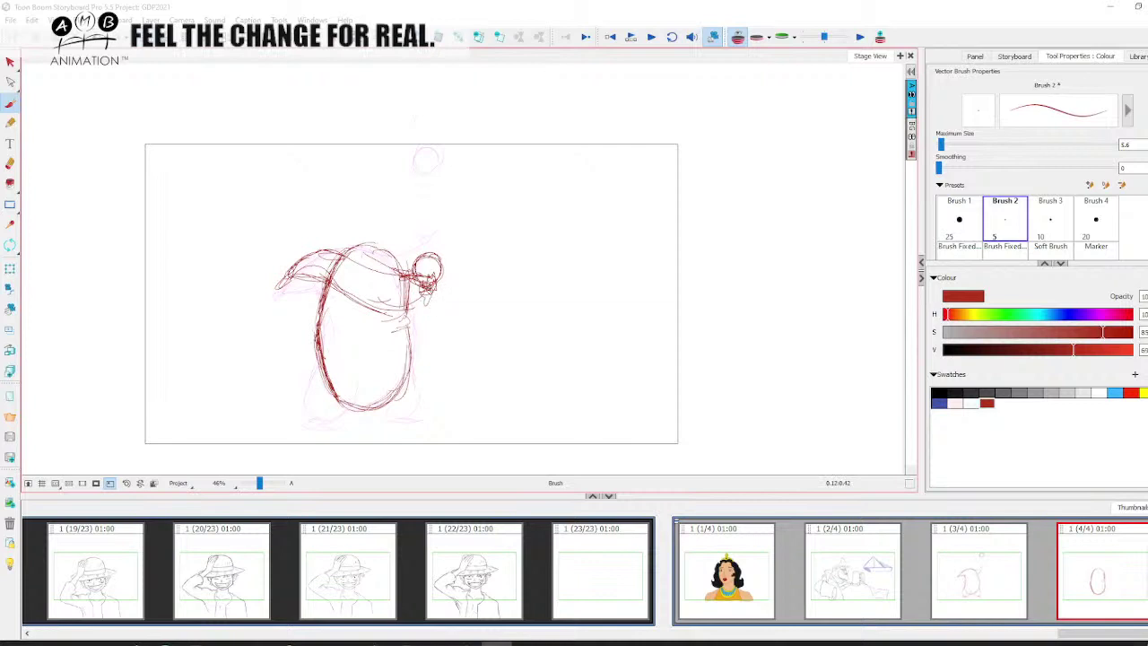
drag(403, 312, 430, 296)
drag(342, 255, 383, 247)
Flip repeatedly between the first and second penguin poses to check the body volume.
key(Left)
key(Right)
key(Left)
key(Right)
key(Left)
key(Right)
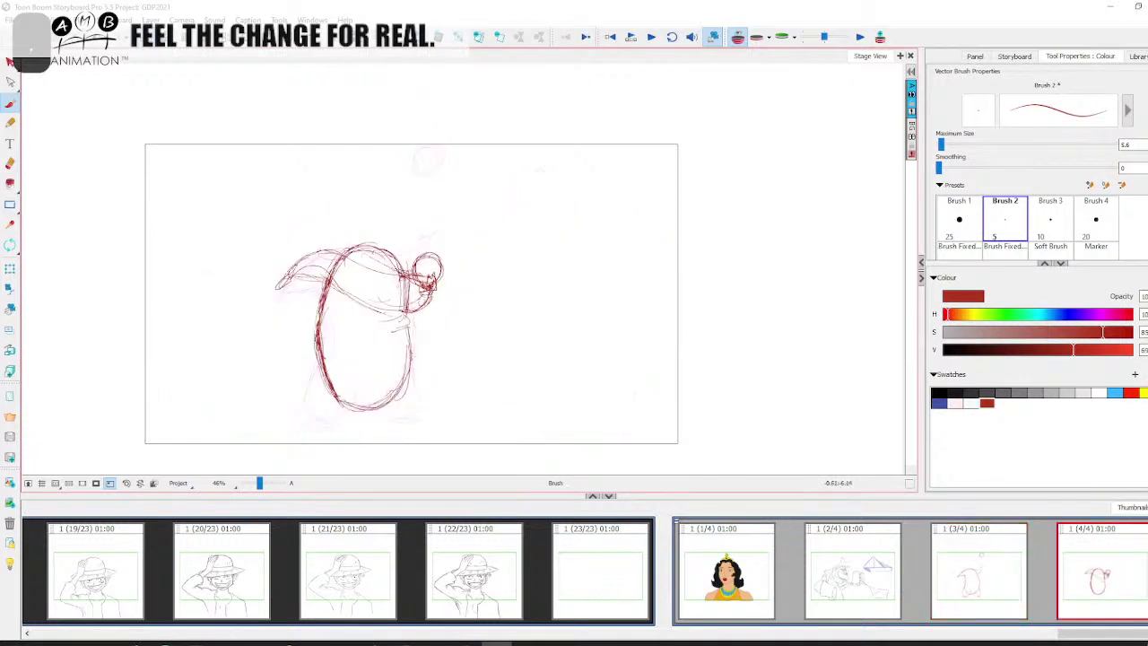
Draw the second pose's right leg and foot, and check them against the previous panel.
mouse_move(411, 375)
mouse_down()
mouse_move(415, 406)
mouse_move(402, 417)
mouse_up()
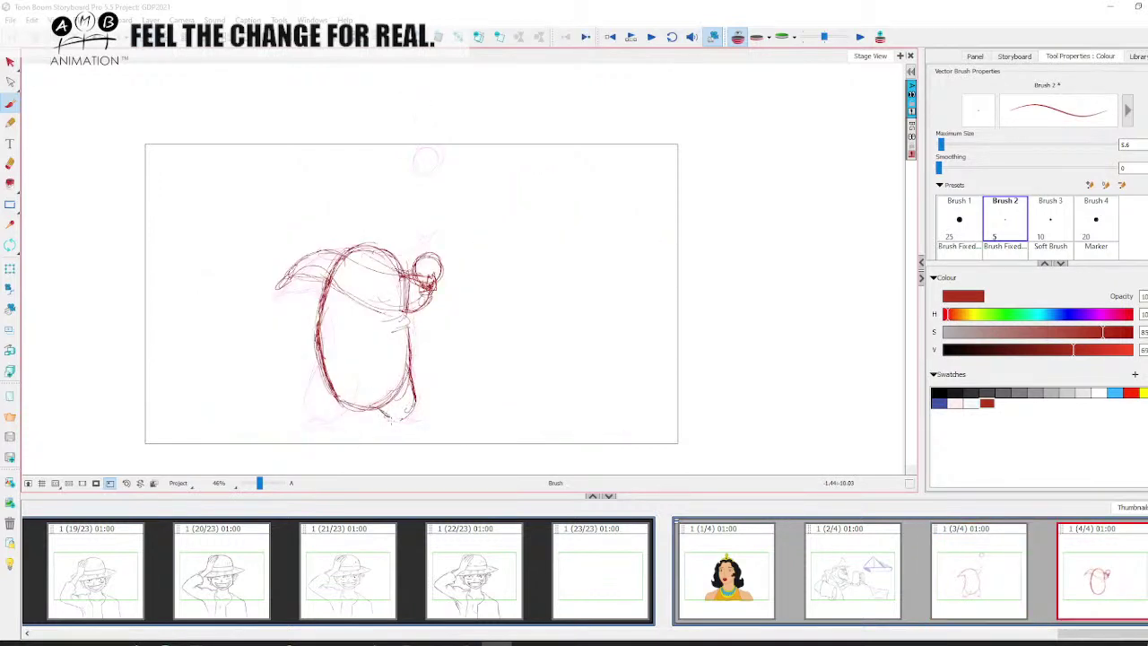
key(Left)
key(Right)
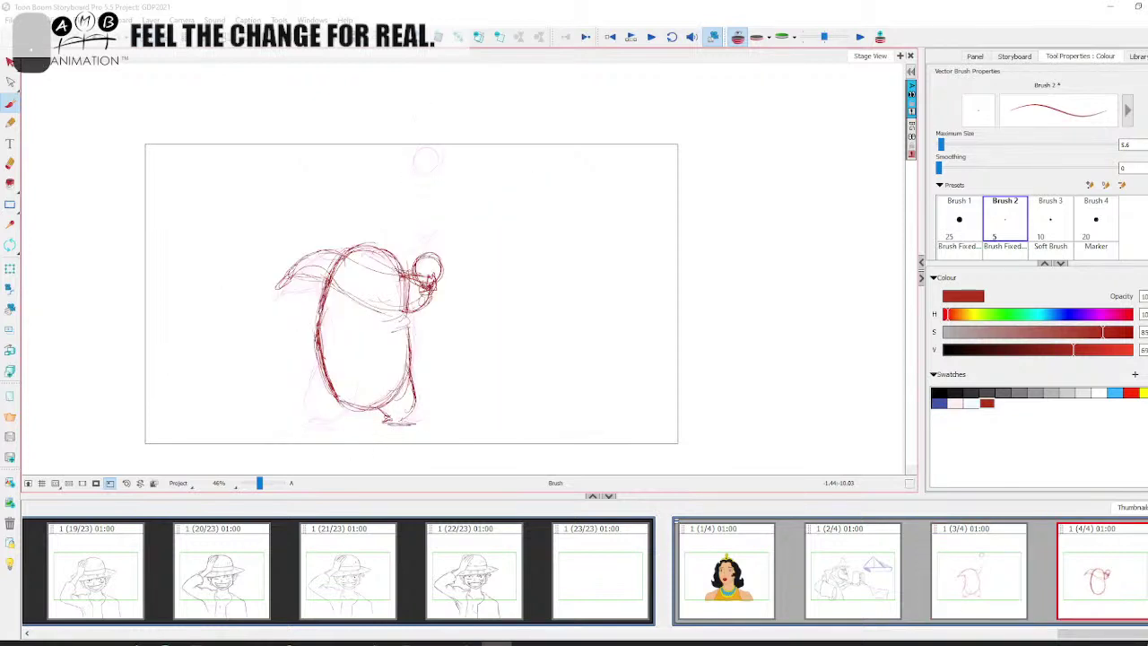
click(872, 568)
click(736, 39)
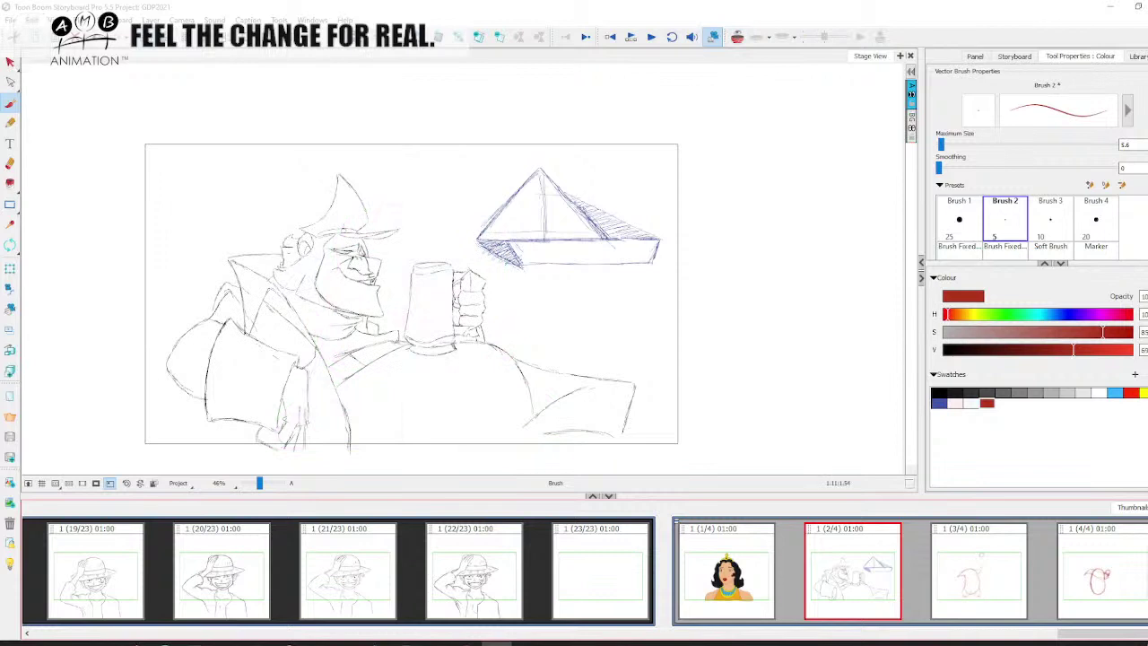
mouse_move(164, 285)
mouse_down()
mouse_move(337, 137)
mouse_move(426, 196)
mouse_move(484, 276)
mouse_move(666, 358)
mouse_move(647, 455)
mouse_move(261, 459)
mouse_move(132, 340)
mouse_move(266, 190)
mouse_up()
key(ctrl+z)
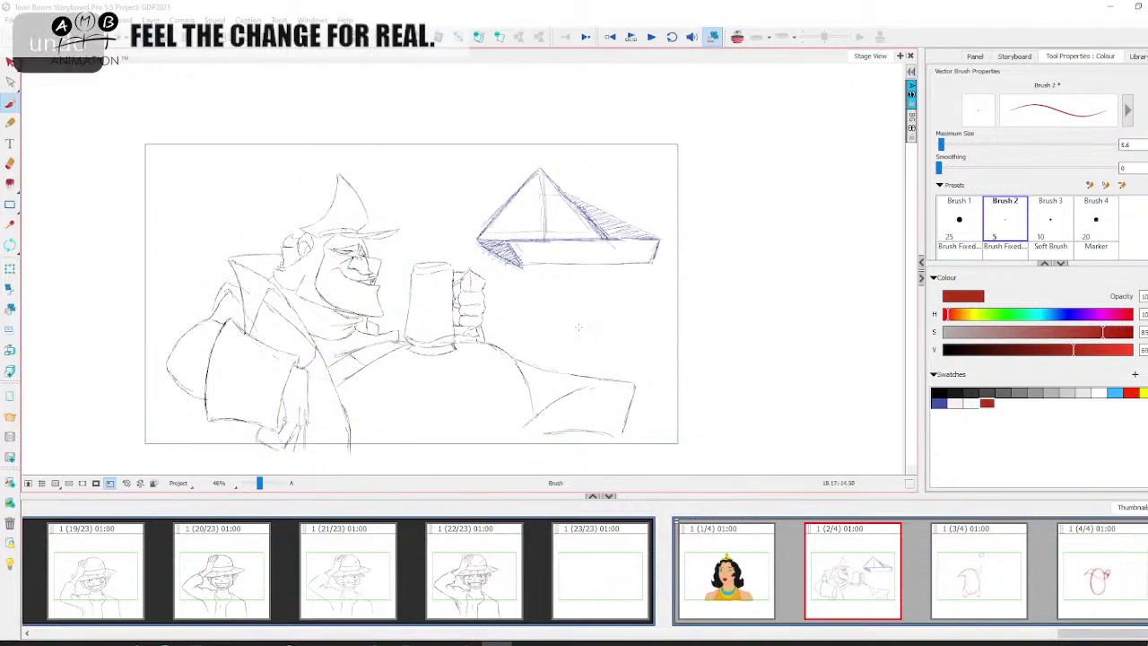
Return to the second penguin pose, turn onion skin on and draw the left leg and foot, checking against the previous panel.
click(1069, 592)
key(comma)
key(period)
click(736, 38)
mouse_move(348, 363)
mouse_down()
mouse_move(360, 404)
mouse_move(330, 426)
mouse_move(325, 393)
mouse_move(313, 408)
mouse_move(327, 421)
mouse_up()
key(comma)
key(period)
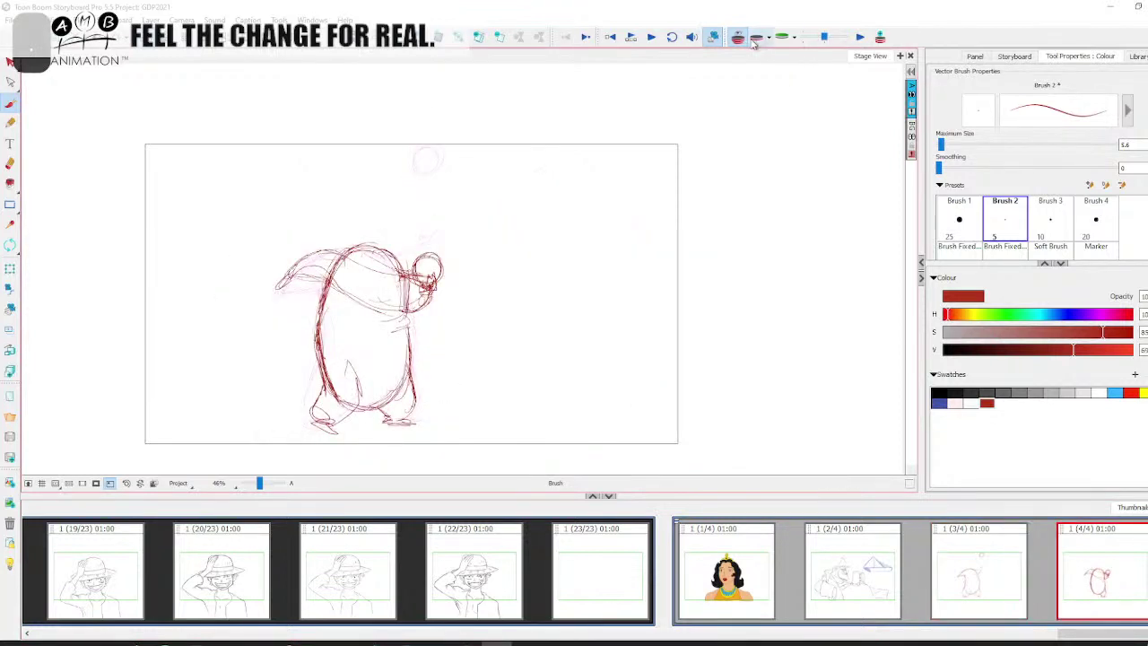
Turn off onion skin and flip between the two finished penguin poses to compare their volumes.
click(737, 39)
key(Left)
key(Right)
key(Left)
key(Right)
key(Left)
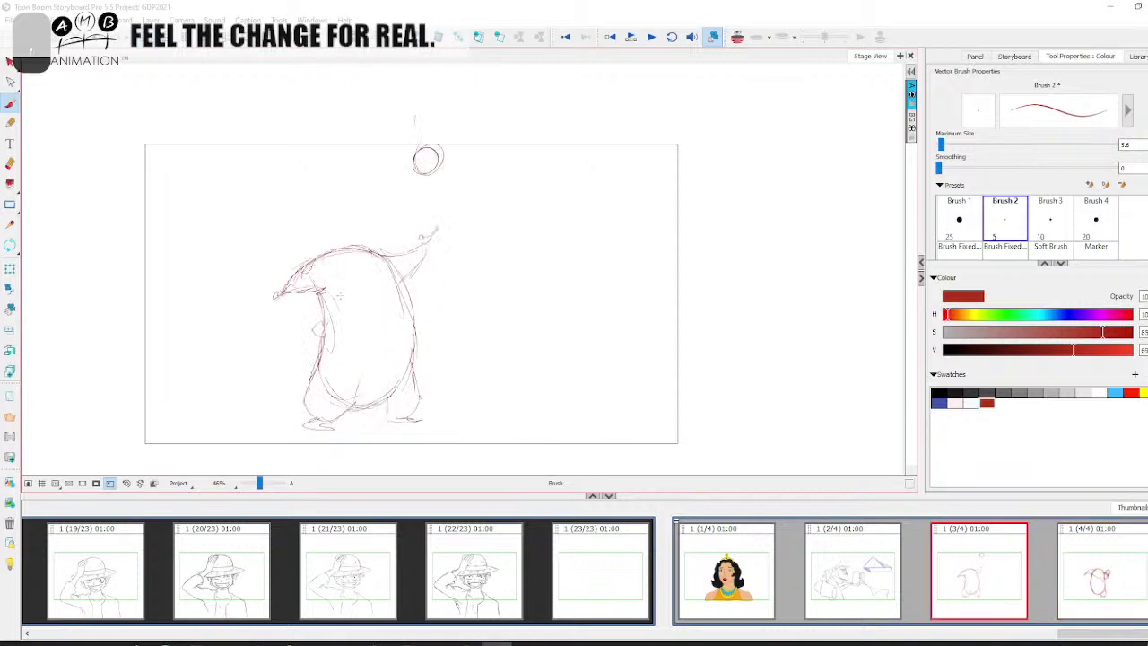
key(Right)
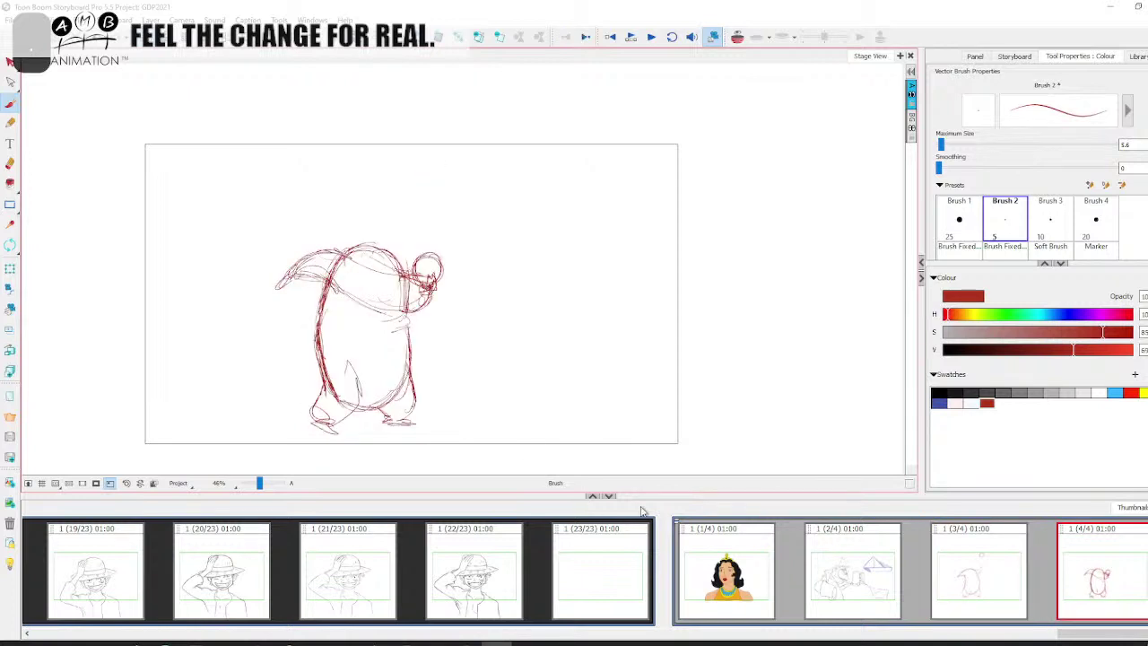
Select the entire second penguin drawing and recolour it yellow as a guide, then deselect it.
key(alt+s)
key(ctrl+a)
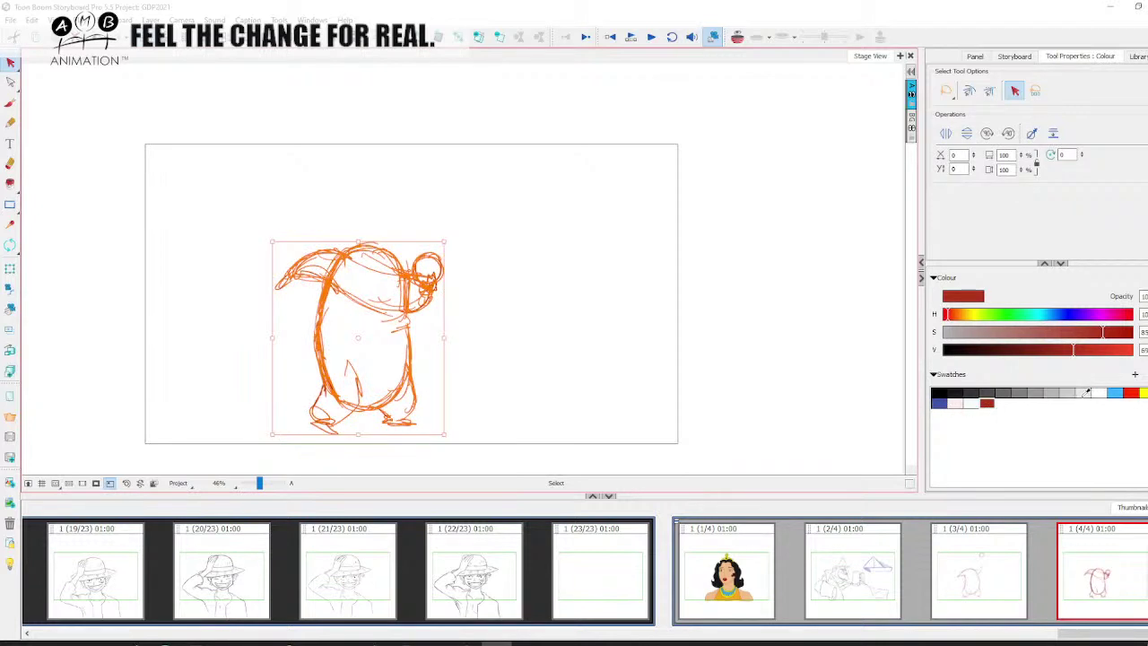
click(1072, 391)
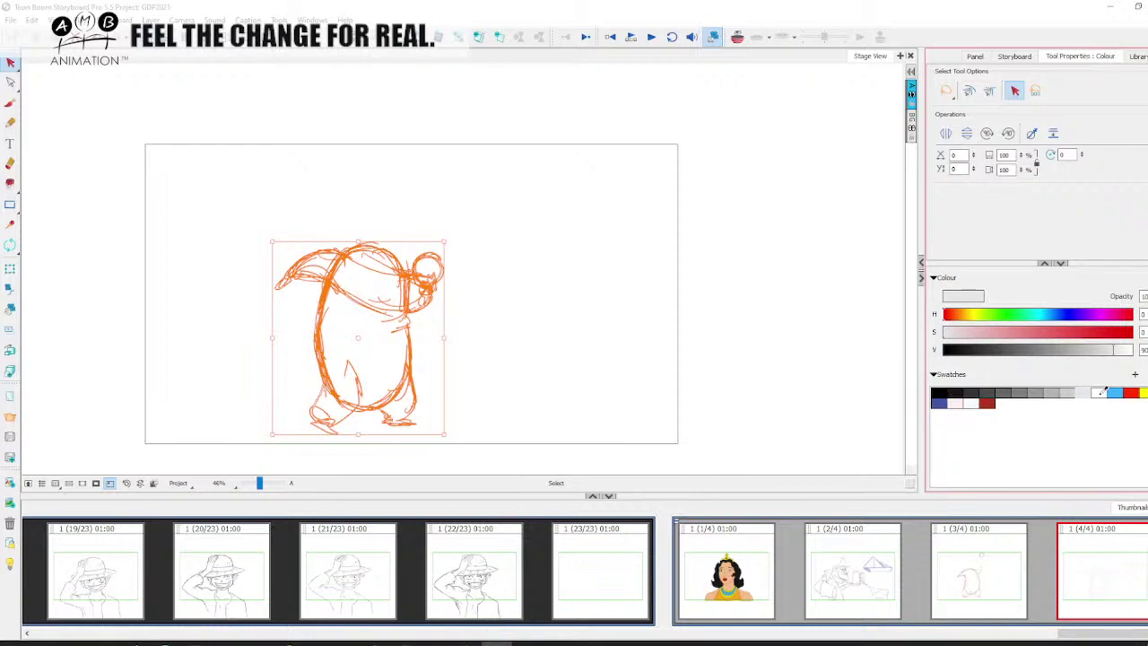
click(1142, 392)
click(591, 355)
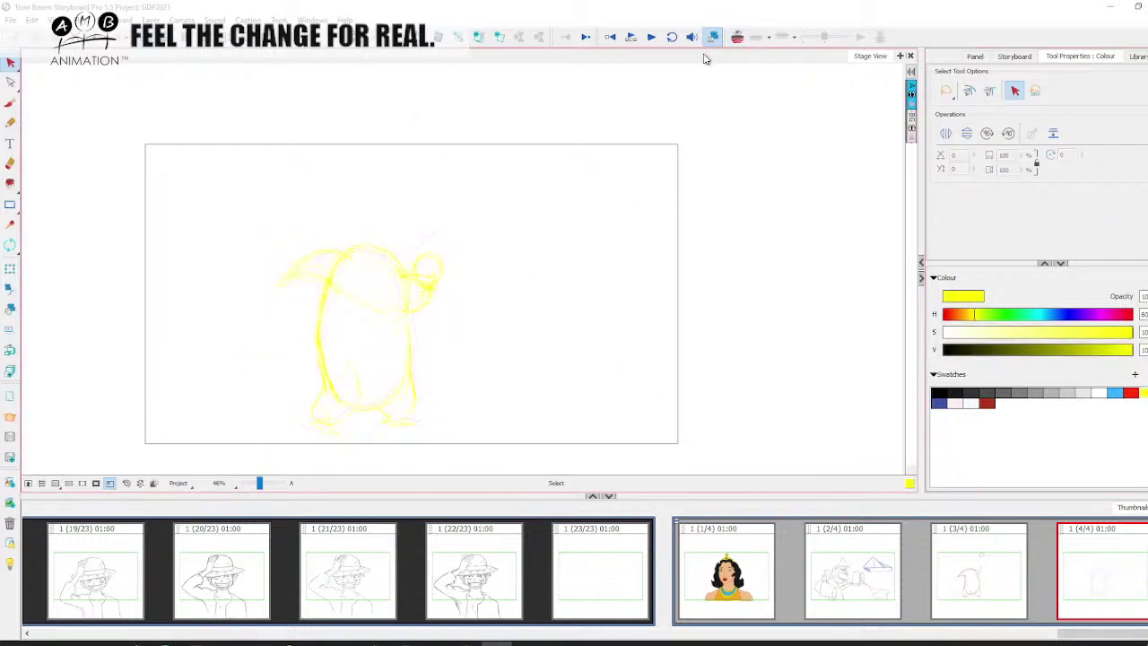
Activate the Brush tool with the dark red swatch and compare an enlarged view of the yellow penguin with the previous pose.
click(9, 102)
drag(259, 483, 266, 482)
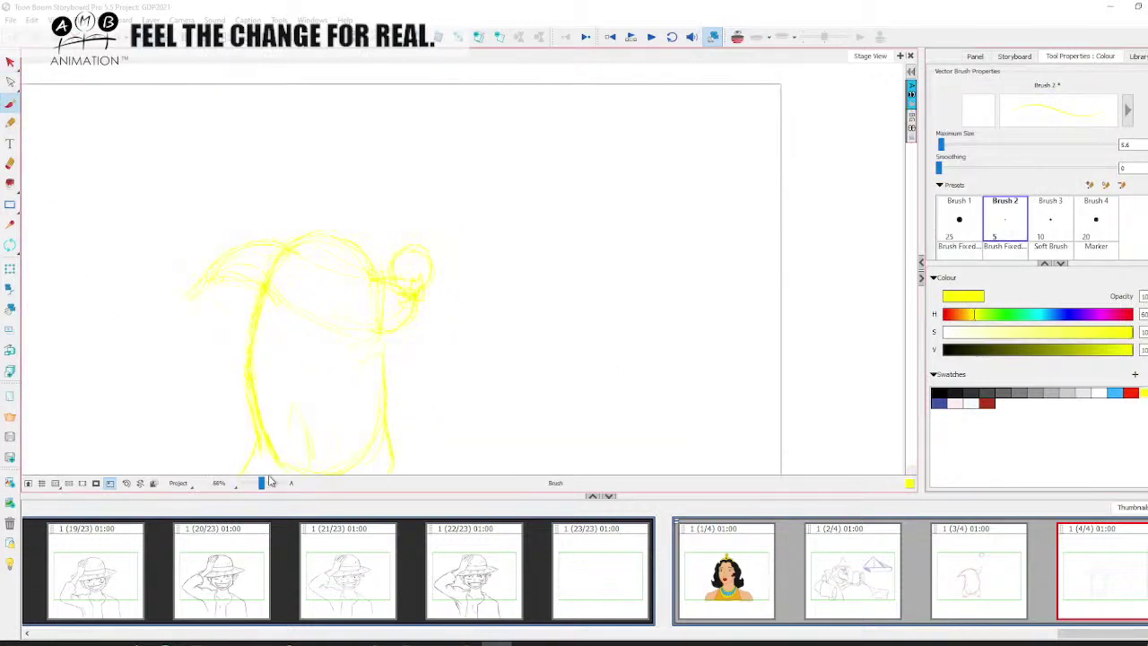
key(space)
drag(459, 349, 515, 268)
click(986, 402)
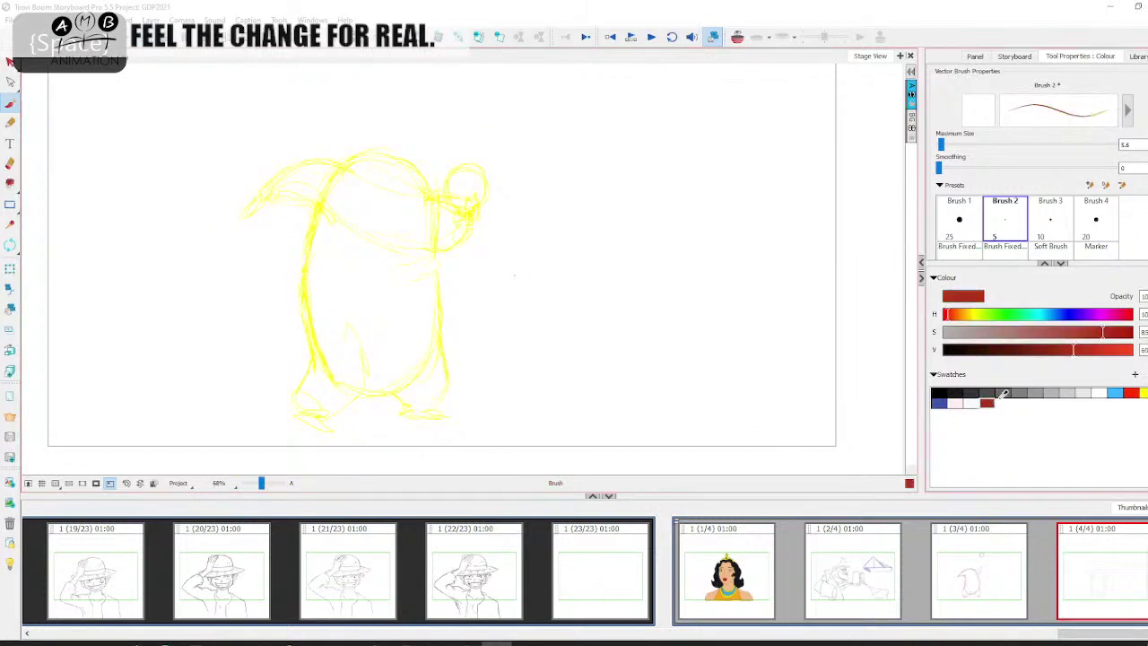
click(975, 596)
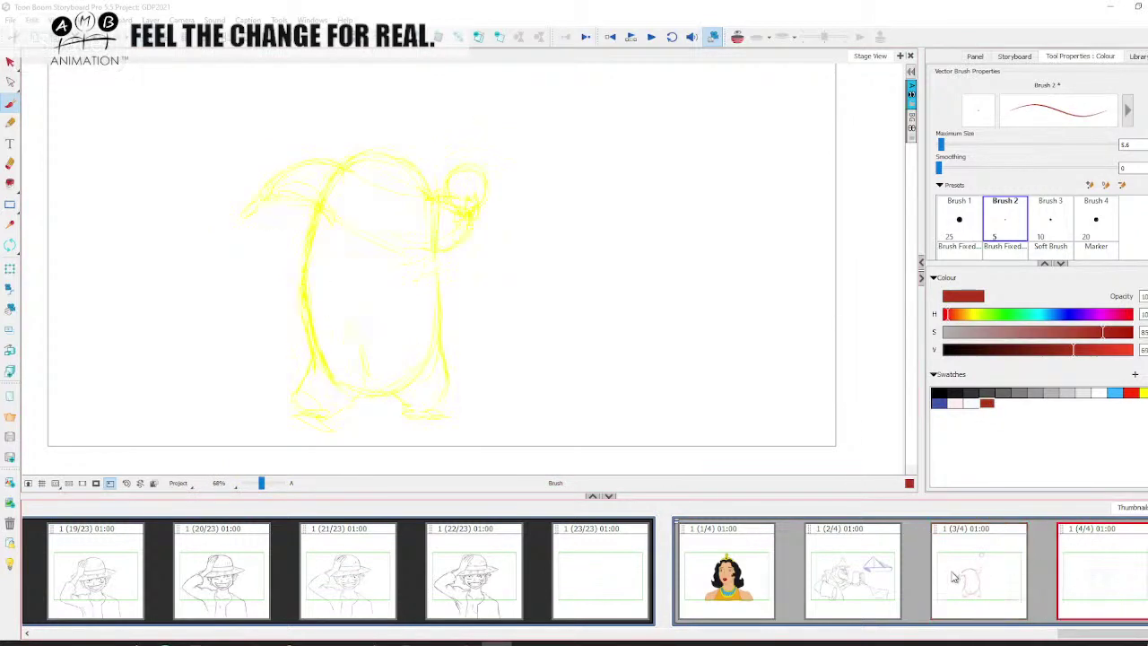
click(1104, 590)
key(comma)
key(period)
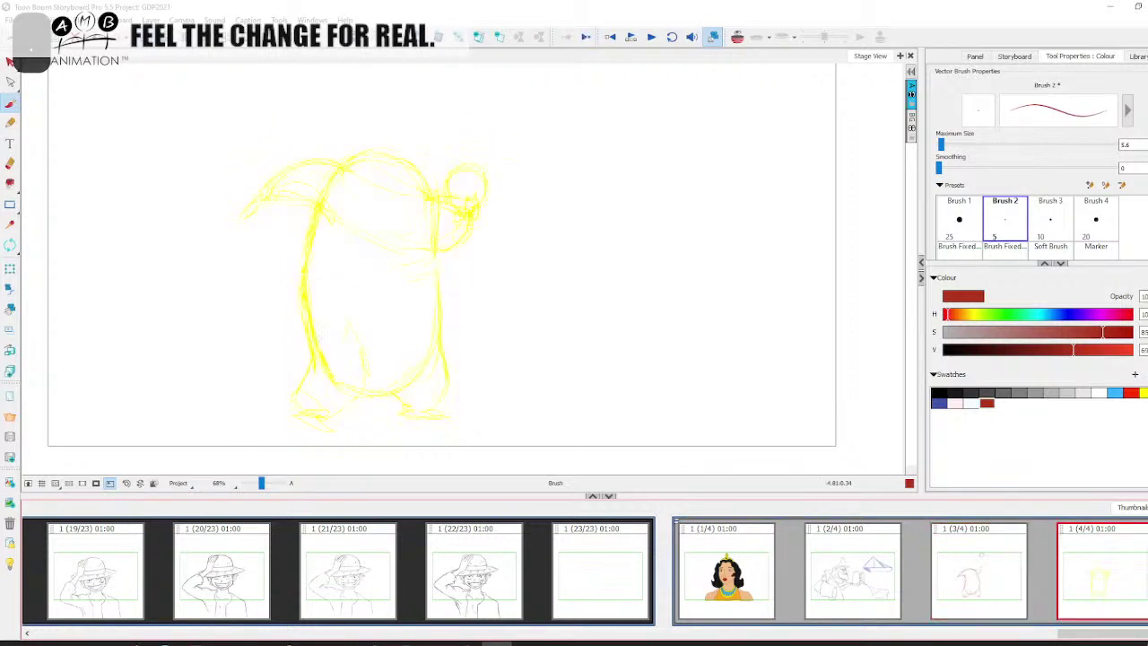
Choose the blue swatch and sketch a side-view pelvis with the lower spine in the empty area beside the yellow penguin.
key(space)
drag(772, 351, 690, 379)
click(939, 403)
key(space)
drag(632, 347, 569, 371)
mouse_move(599, 224)
mouse_down()
mouse_move(610, 289)
mouse_move(574, 285)
mouse_move(571, 296)
mouse_move(615, 303)
mouse_up()
mouse_move(599, 217)
mouse_down()
mouse_move(566, 224)
mouse_move(615, 302)
mouse_up()
mouse_move(561, 204)
mouse_down()
mouse_move(576, 230)
mouse_move(565, 305)
mouse_up()
mouse_move(571, 289)
mouse_down()
mouse_move(556, 330)
mouse_move(619, 298)
mouse_move(611, 323)
mouse_move(537, 357)
mouse_up()
drag(611, 331, 556, 370)
drag(551, 331, 540, 371)
drag(541, 372, 557, 373)
drag(503, 275, 541, 343)
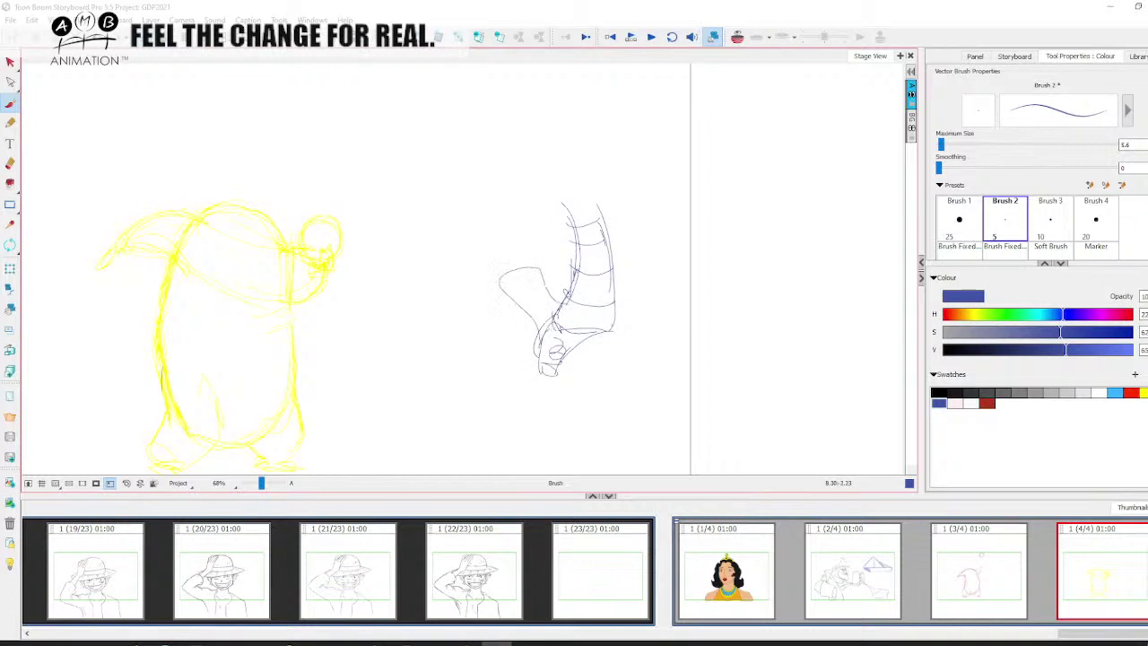
Add the far hip curve and extend both contours of the blue spine upward through the back.
drag(624, 292, 644, 314)
key(space)
drag(635, 251, 626, 348)
drag(538, 254, 541, 187)
drag(579, 154, 587, 294)
drag(574, 188, 582, 277)
drag(581, 125, 560, 310)
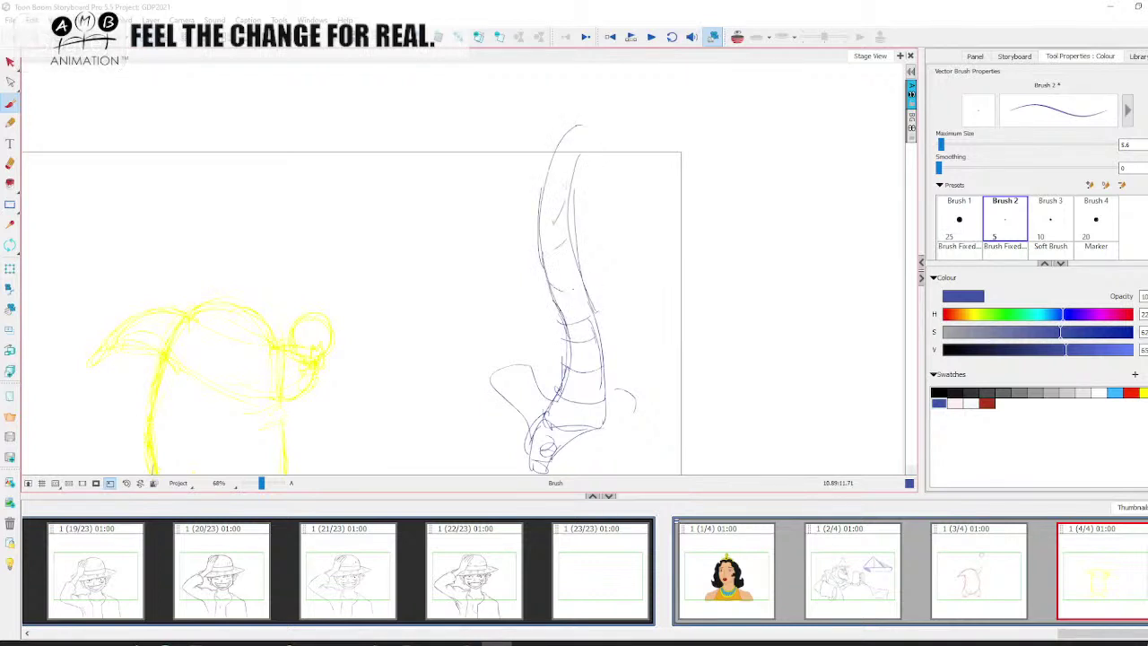
drag(554, 222, 565, 201)
drag(558, 183, 572, 156)
Continue the blue spine up to the neck and mark the vertebra divisions near its upper end.
key(space)
drag(599, 116, 589, 182)
drag(546, 233, 572, 184)
mouse_move(566, 314)
mouse_down()
mouse_move(587, 175)
mouse_move(582, 183)
mouse_up()
mouse_move(588, 175)
mouse_down()
mouse_move(563, 174)
mouse_move(539, 321)
mouse_up()
drag(545, 231, 557, 237)
drag(543, 269, 552, 283)
key(space)
mouse_move(583, 179)
mouse_down()
mouse_move(582, 213)
mouse_move(597, 134)
mouse_up()
drag(565, 205, 580, 137)
drag(571, 180, 594, 183)
drag(576, 163, 600, 155)
mouse_move(582, 142)
mouse_down()
mouse_move(598, 135)
mouse_move(595, 121)
mouse_up()
mouse_move(568, 209)
mouse_down()
mouse_move(577, 113)
mouse_move(531, 357)
mouse_move(548, 253)
mouse_up()
Retrace the long side contours of the blue spine to emphasise its S-curve.
key(space)
drag(569, 106, 541, 310)
drag(534, 264, 554, 372)
mouse_move(565, 196)
mouse_down()
mouse_move(563, 283)
mouse_move(584, 375)
mouse_up()
key(space)
mouse_move(572, 377)
mouse_down()
mouse_move(594, 295)
mouse_move(628, 278)
mouse_up()
Flip between the red and yellow penguin poses to compare the curve of the lower body.
key(f)
key(g)
key(f)
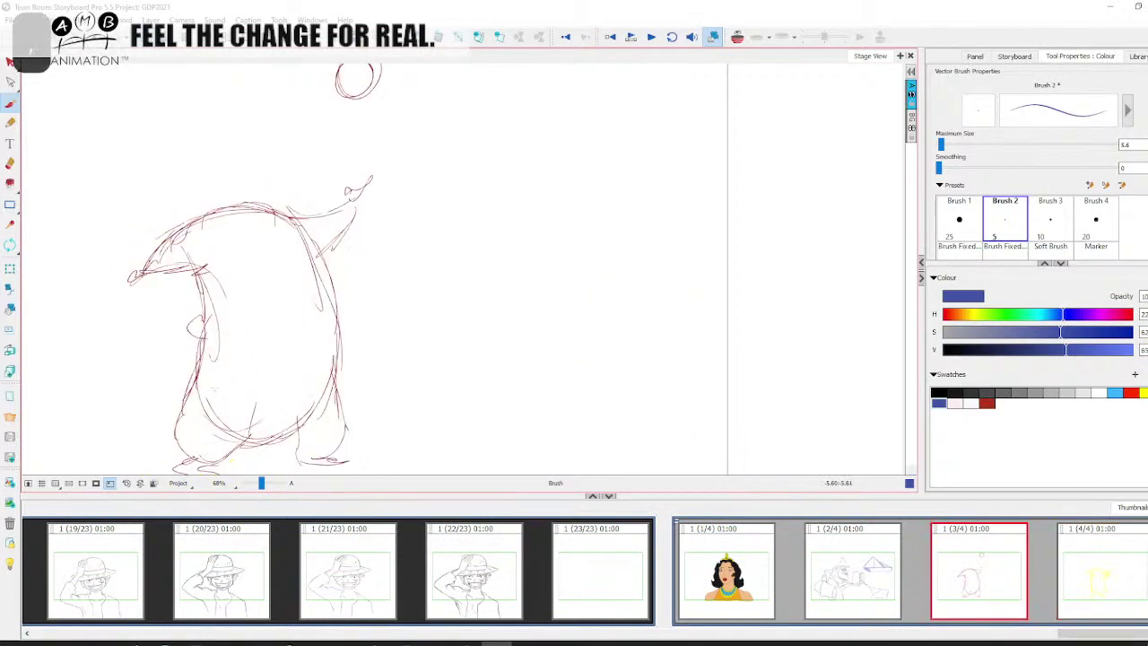
key(Right)
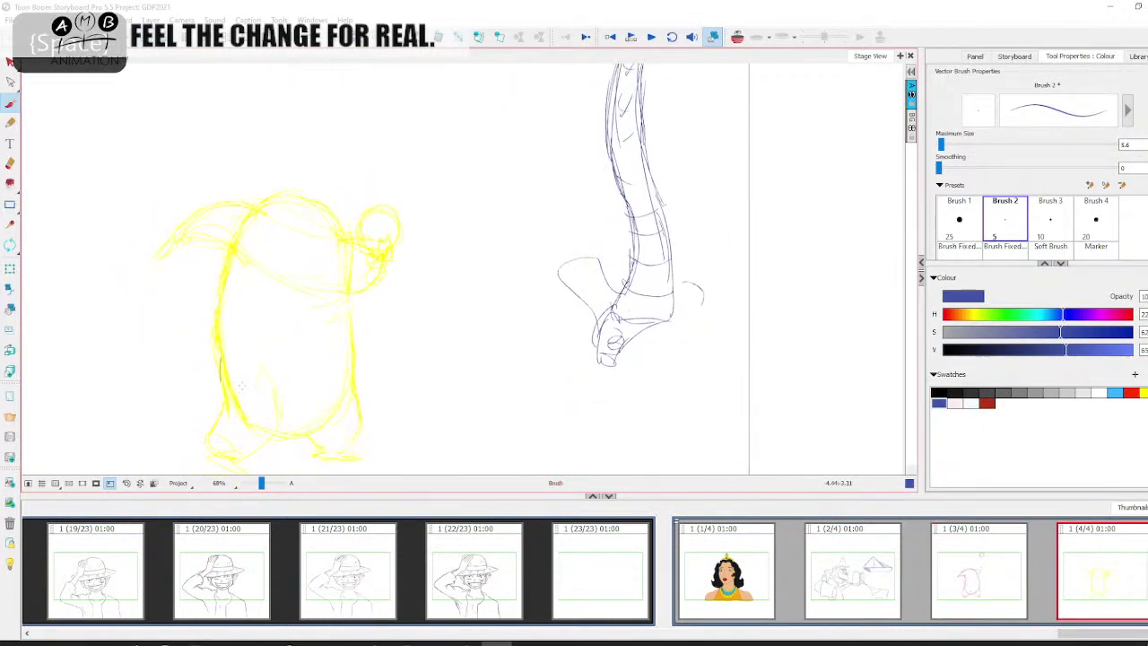
key(Left)
key(Right)
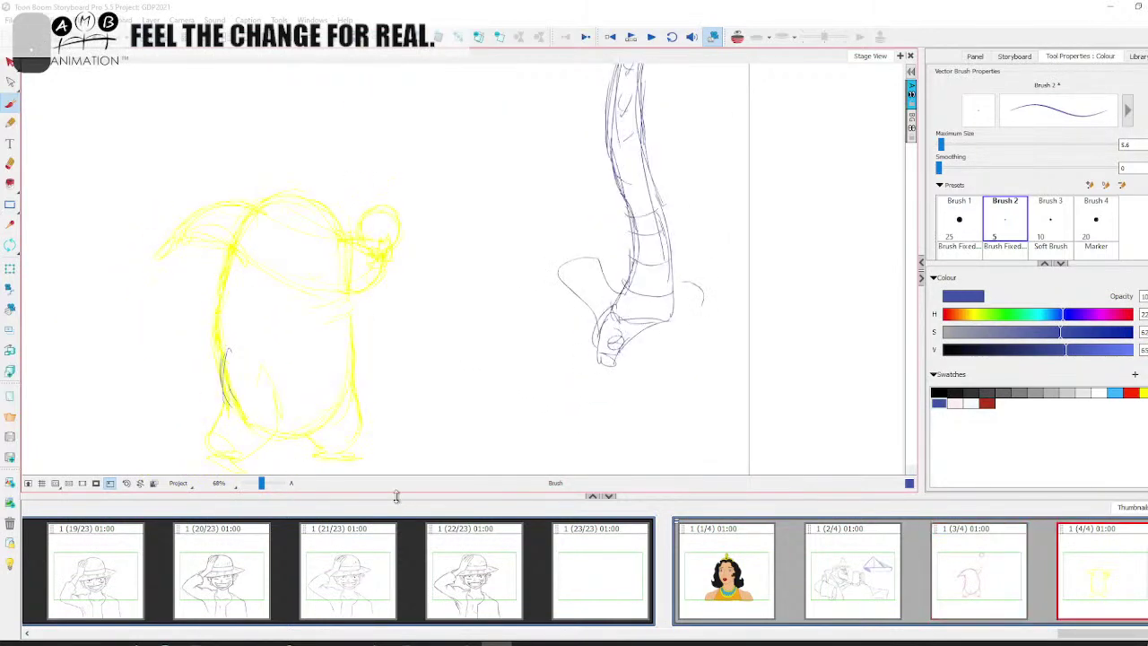
Select and delete all the blue spine strokes, then choose the dark red swatch again.
click(11, 62)
key(ctrl+a)
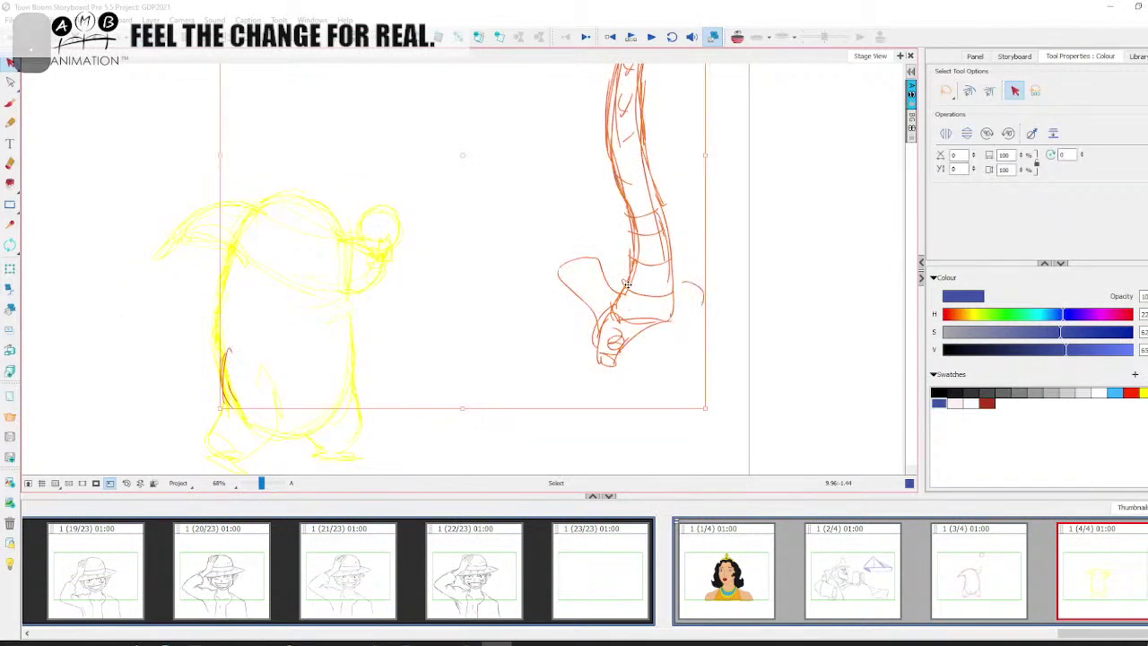
key(Delete)
click(988, 401)
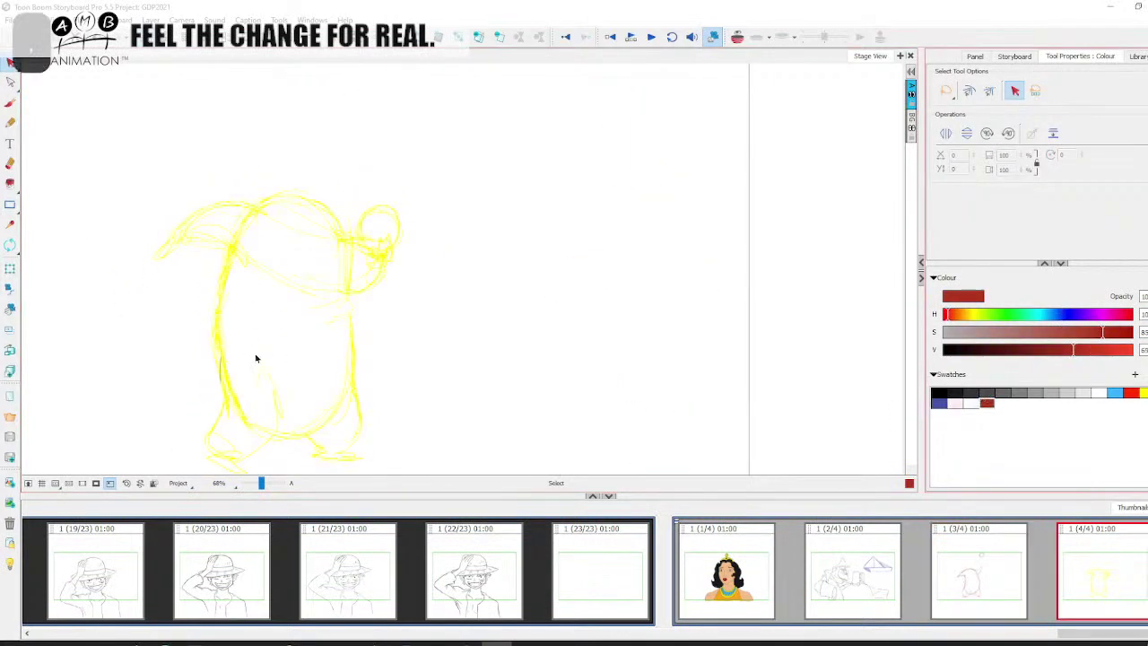
Sketch the lower-left belly curve of a new dark red penguin pose over the yellow drawing with the brush, checking against the previous panel.
click(10, 102)
key(Left)
key(Right)
mouse_move(233, 342)
mouse_down()
mouse_move(266, 360)
mouse_move(260, 390)
mouse_up()
key(Left)
key(Right)
drag(220, 357, 259, 433)
drag(220, 382, 253, 421)
key(Left)
key(Right)
drag(218, 371, 286, 430)
drag(220, 391, 313, 420)
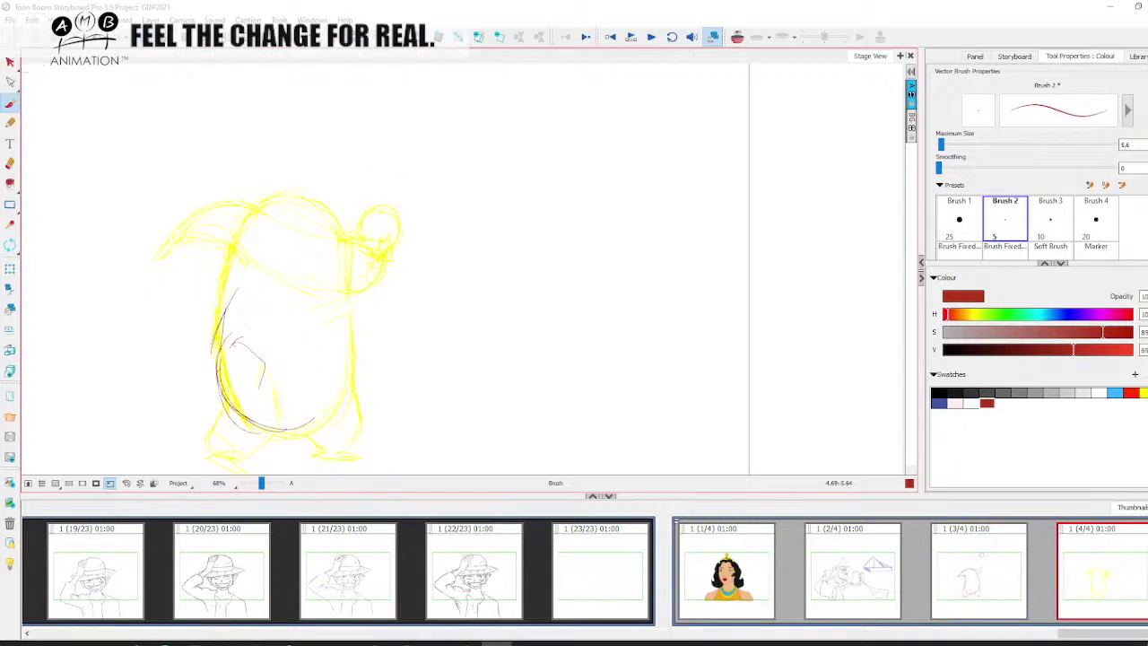
Sketch the chest fold and the rounded contour of the head and back, tilting the red upper body forward.
key(Left)
key(Right)
mouse_move(235, 265)
mouse_down()
mouse_move(291, 206)
mouse_move(327, 209)
mouse_move(362, 272)
mouse_move(342, 316)
mouse_up()
key(Left)
key(Right)
mouse_move(267, 305)
mouse_down()
mouse_move(350, 307)
mouse_move(351, 322)
mouse_move(360, 298)
mouse_up()
key(Left)
key(Right)
drag(364, 248, 346, 314)
mouse_move(346, 222)
mouse_down()
mouse_move(260, 237)
mouse_move(223, 321)
mouse_up()
drag(242, 263, 219, 383)
drag(224, 290, 214, 321)
mouse_move(299, 211)
mouse_down()
mouse_move(220, 292)
mouse_move(217, 348)
mouse_move(264, 239)
mouse_move(224, 344)
mouse_move(221, 301)
mouse_up()
Reinforce the left side of the red belly while flipping to the previous penguin pose for comparison.
key(Left)
key(Right)
click(10, 164)
key(Left)
key(Right)
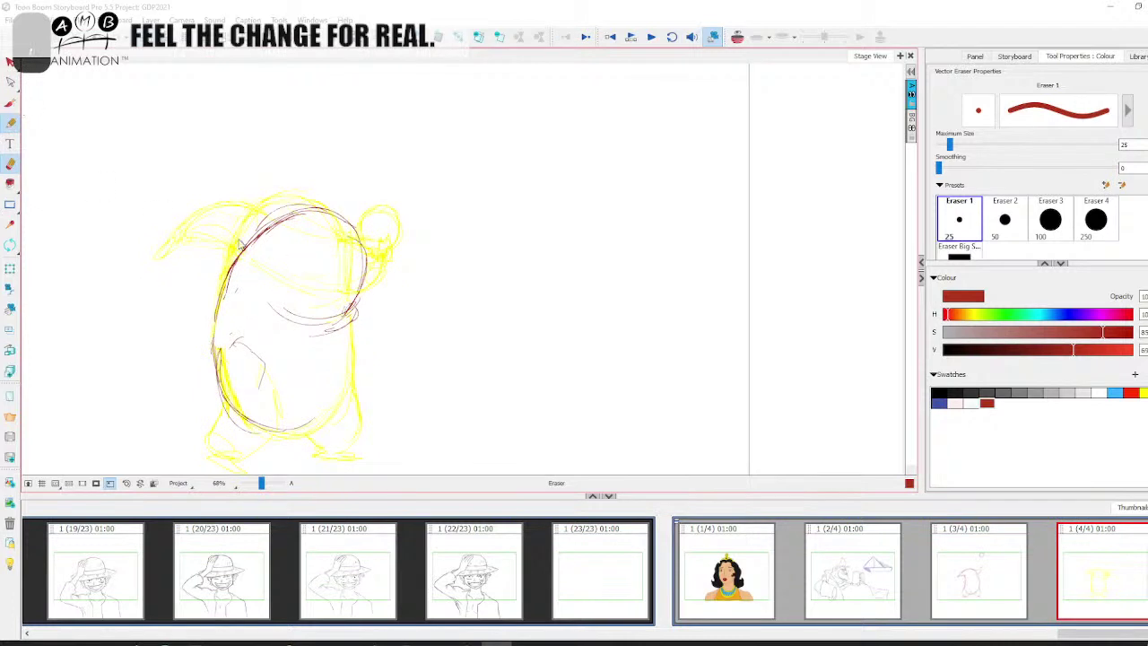
click(11, 104)
key(Left)
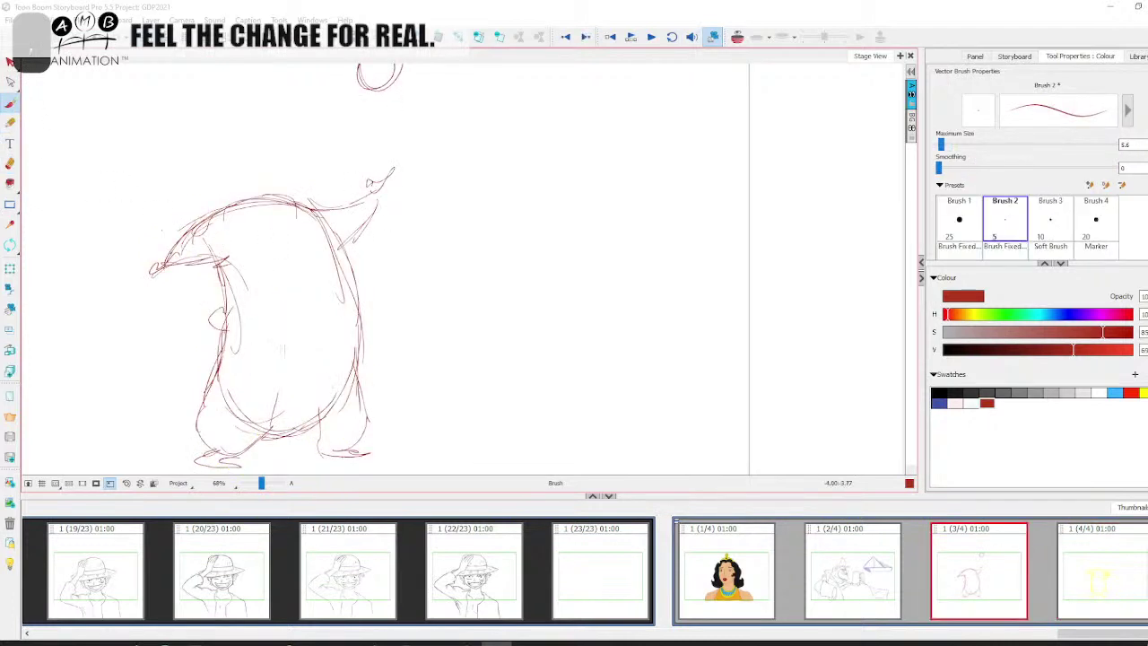
key(Right)
key(Left)
key(Right)
mouse_move(223, 315)
mouse_down()
mouse_move(217, 393)
mouse_move(230, 411)
mouse_up()
key(Left)
key(Right)
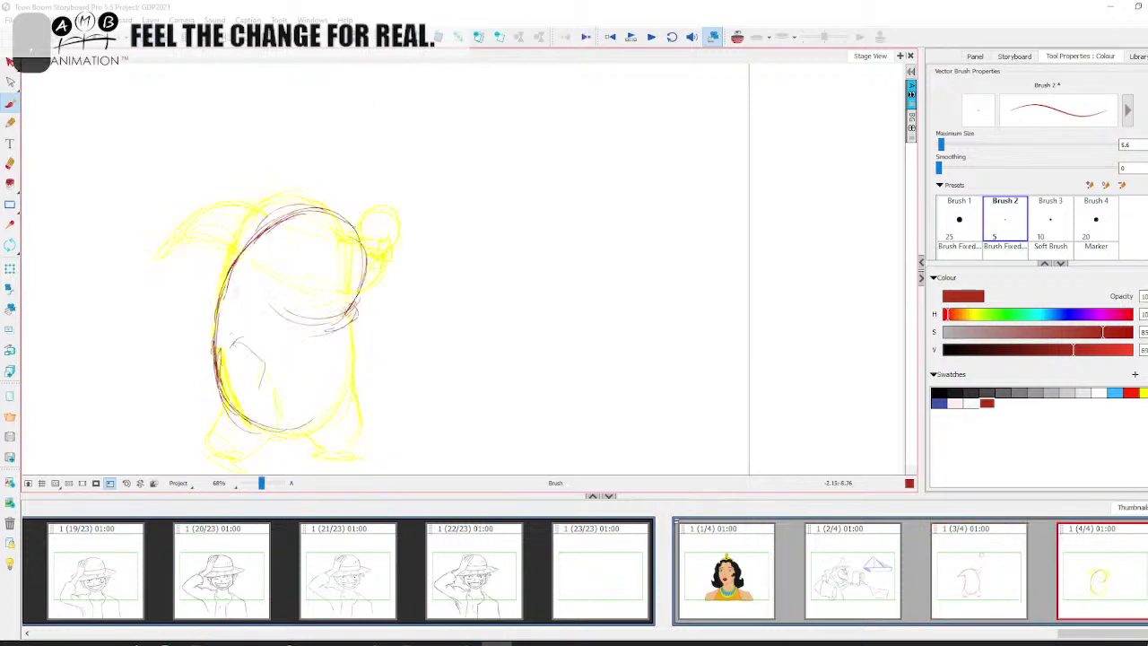
key(Left)
key(Right)
Draw the right side of the red lower body from the waist down to the belly's bottom, building it up with several strokes.
mouse_move(359, 345)
mouse_down()
mouse_move(330, 418)
mouse_move(289, 437)
mouse_up()
key(Left)
key(Right)
drag(359, 384, 314, 426)
mouse_move(350, 323)
mouse_down()
mouse_move(364, 381)
mouse_move(317, 431)
mouse_up()
mouse_move(355, 335)
mouse_down()
mouse_move(366, 384)
mouse_move(353, 395)
mouse_up()
mouse_move(351, 319)
mouse_down()
mouse_move(361, 372)
mouse_move(303, 434)
mouse_up()
key(Left)
key(Right)
key(Left)
key(Right)
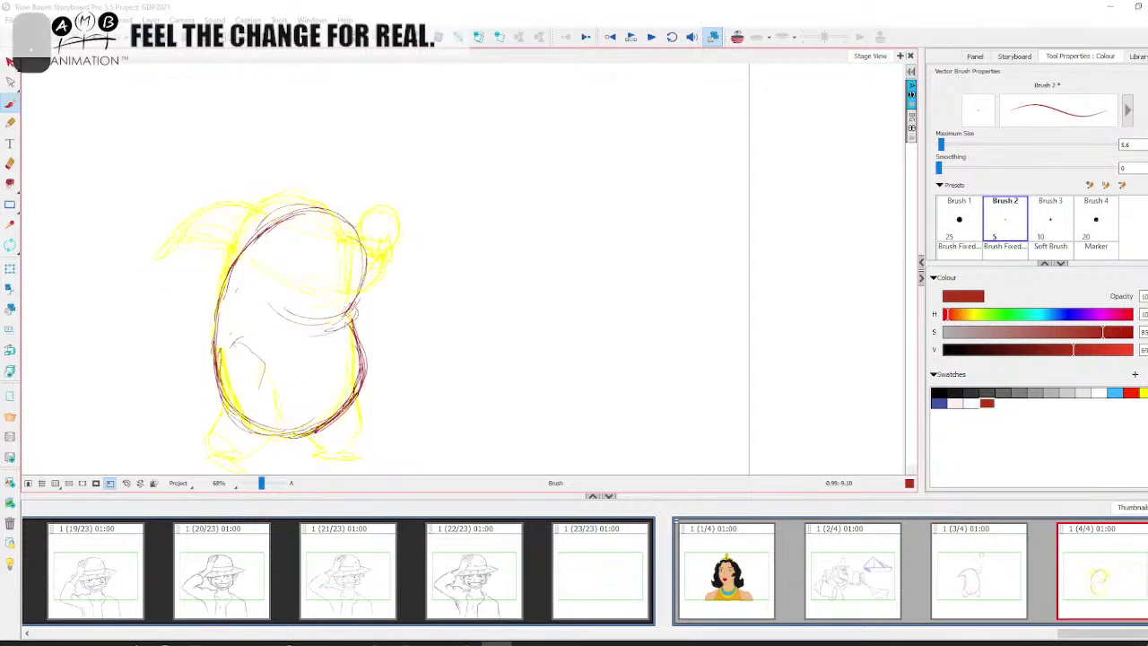
Retrace the red back and head contour and sketch the outstretched left arm from the shoulder.
mouse_move(213, 339)
mouse_down()
mouse_move(249, 242)
mouse_move(321, 213)
mouse_move(358, 235)
mouse_up()
key(Left)
key(Right)
mouse_move(277, 224)
mouse_down()
mouse_move(208, 214)
mouse_move(182, 237)
mouse_move(254, 264)
mouse_up()
key(comma)
key(Right)
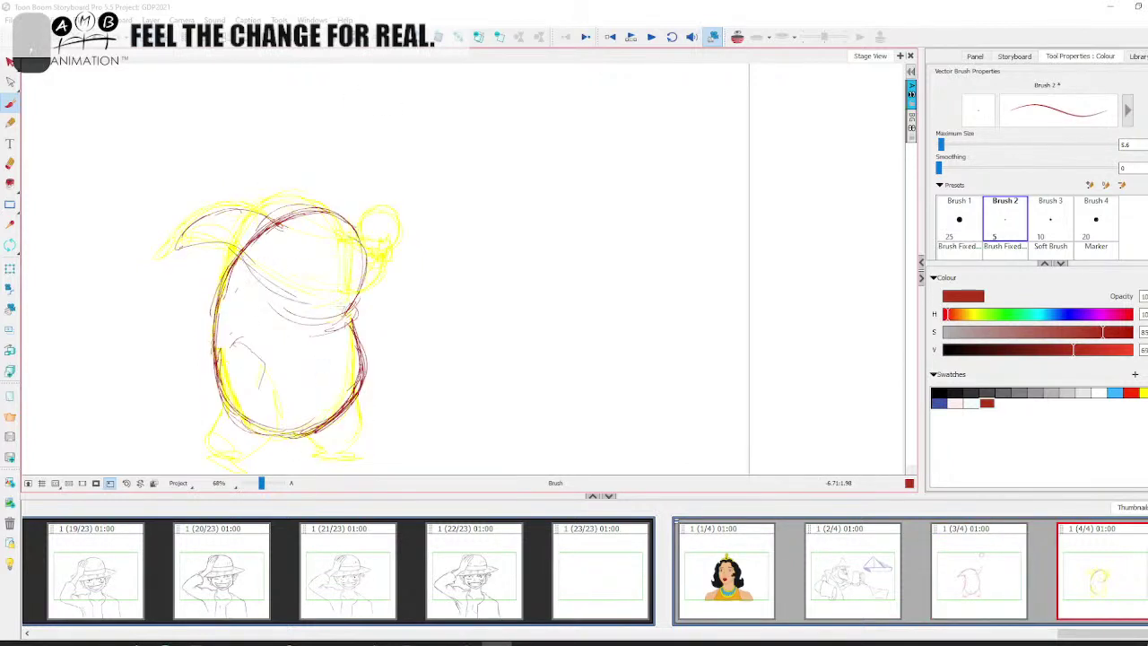
Sketch the bent right arm holding the ball, then darken the left arm and add its hand.
mouse_move(303, 217)
mouse_down()
mouse_move(337, 240)
mouse_move(390, 248)
mouse_move(401, 274)
mouse_move(359, 296)
mouse_move(391, 254)
mouse_move(400, 215)
mouse_move(400, 255)
mouse_move(382, 247)
mouse_move(404, 220)
mouse_move(371, 233)
mouse_up()
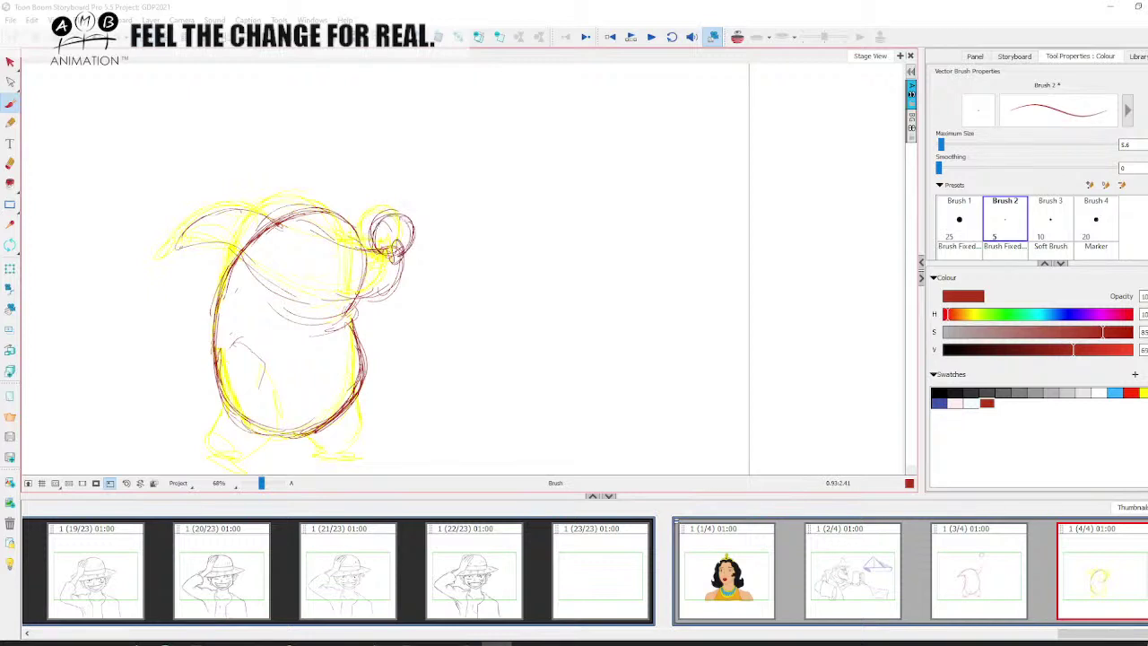
key(.)
mouse_move(283, 226)
mouse_down()
mouse_move(242, 213)
mouse_move(199, 226)
mouse_move(198, 244)
mouse_move(270, 265)
mouse_up()
mouse_move(287, 226)
mouse_down()
mouse_move(231, 211)
mouse_move(178, 251)
mouse_up()
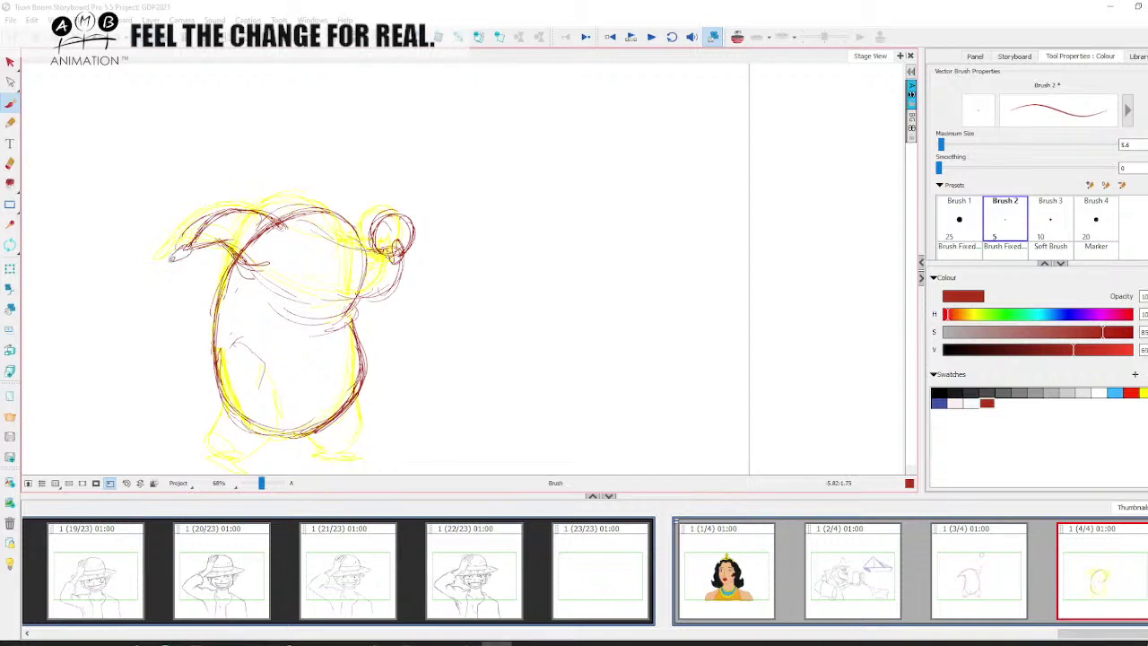
key(.)
Turn on onion skin and draw the left leg and foot of the red penguin.
key(space)
drag(417, 356, 429, 302)
key(f)
key(d)
key(f)
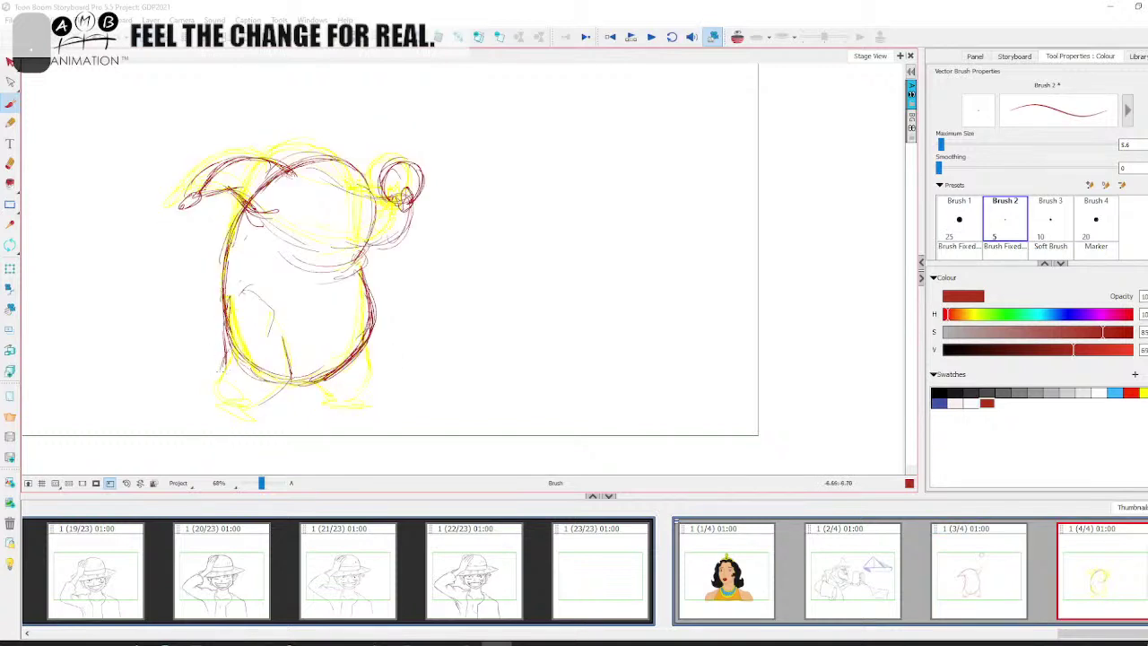
key(d)
key(f)
click(738, 38)
mouse_move(229, 402)
mouse_down()
mouse_move(219, 413)
mouse_move(254, 417)
mouse_up()
mouse_move(221, 371)
mouse_down()
mouse_move(212, 378)
mouse_move(235, 406)
mouse_move(285, 381)
mouse_up()
drag(280, 336, 287, 380)
drag(228, 338, 212, 391)
drag(227, 348, 215, 398)
drag(228, 324, 219, 359)
Draw the right leg and foot of the red penguin and turn off onion skin.
key(f)
key(g)
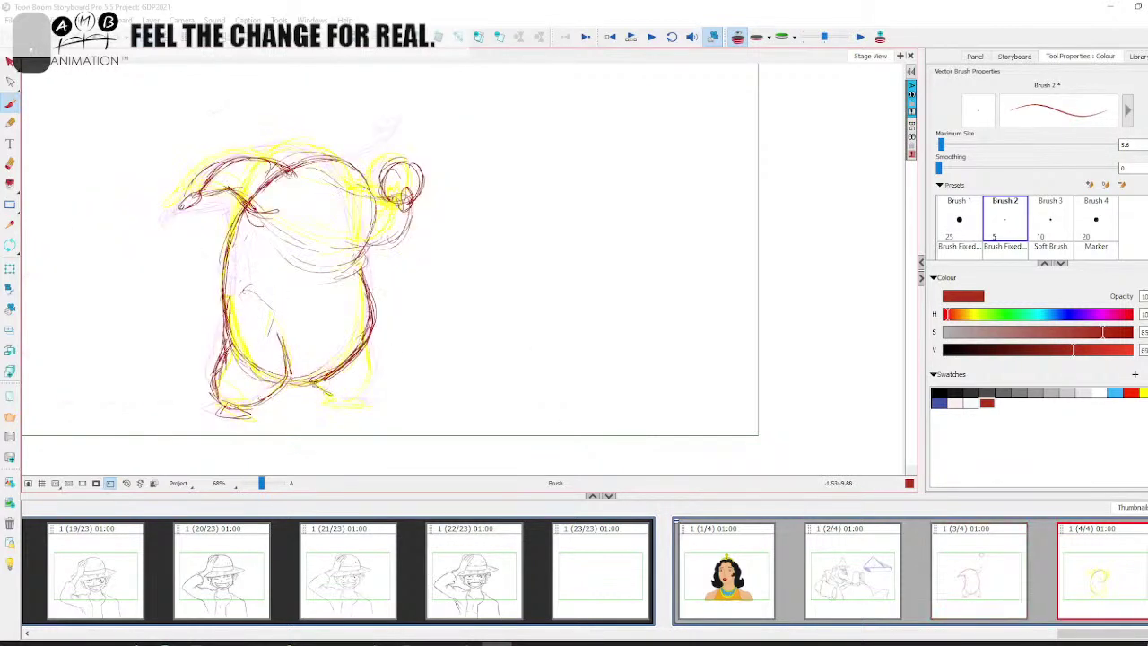
drag(346, 401, 364, 403)
mouse_move(363, 343)
mouse_down()
mouse_move(379, 366)
mouse_move(357, 395)
mouse_up()
drag(368, 337, 363, 395)
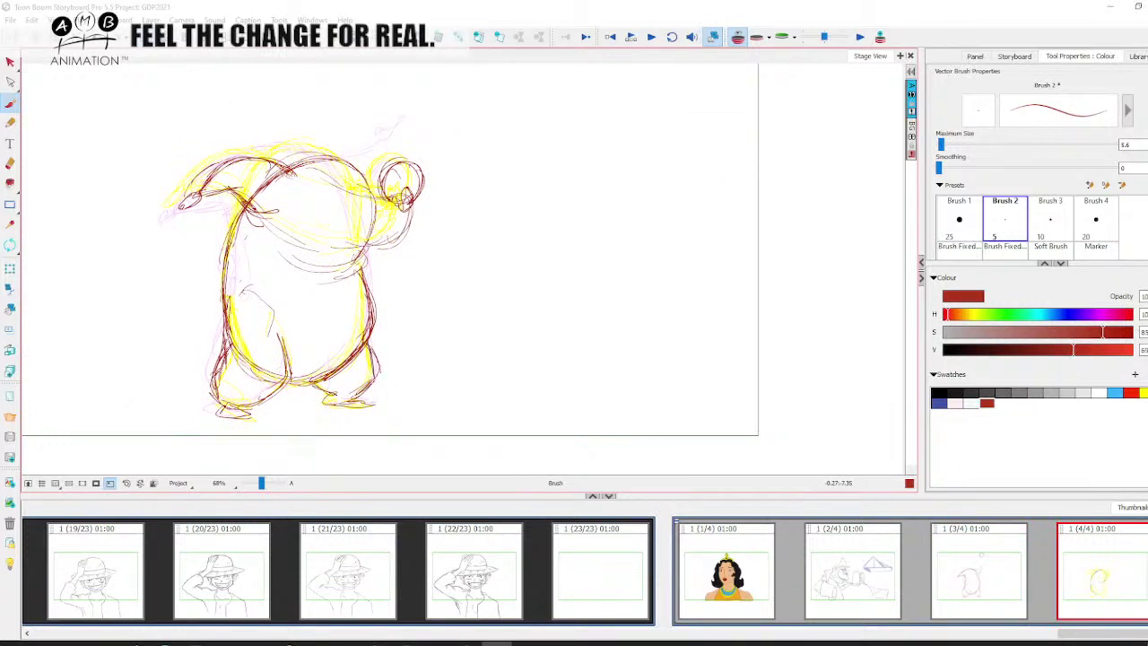
key(d)
key(f)
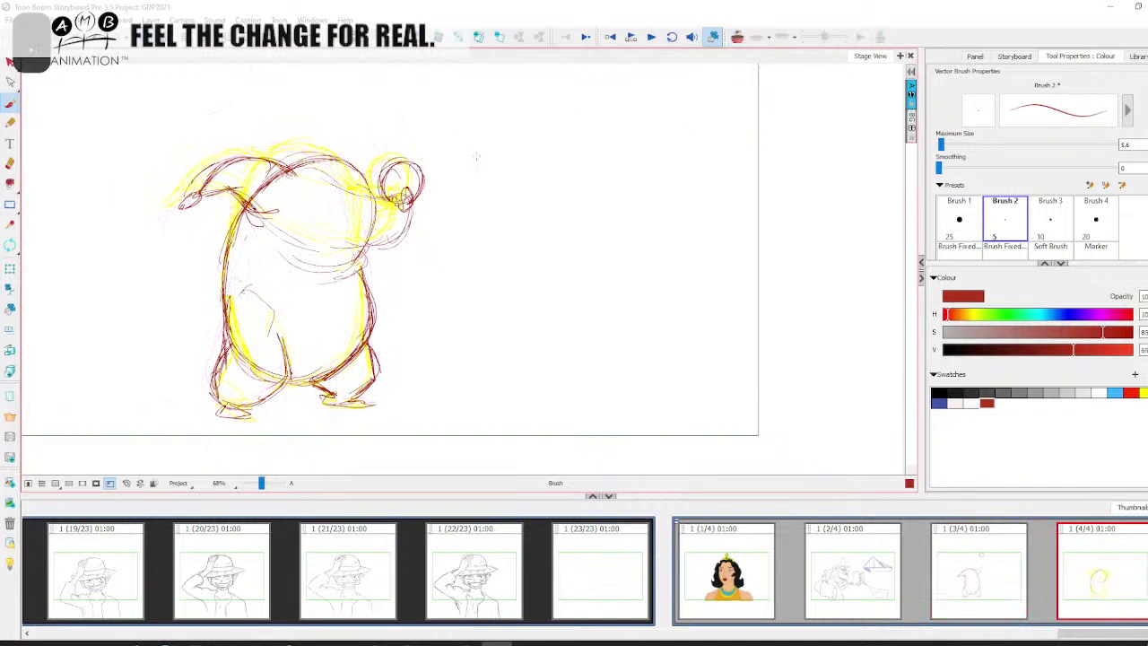
Select the yellow penguin strokes and delete them, keeping the red drawing.
click(11, 61)
key(ctrl+a)
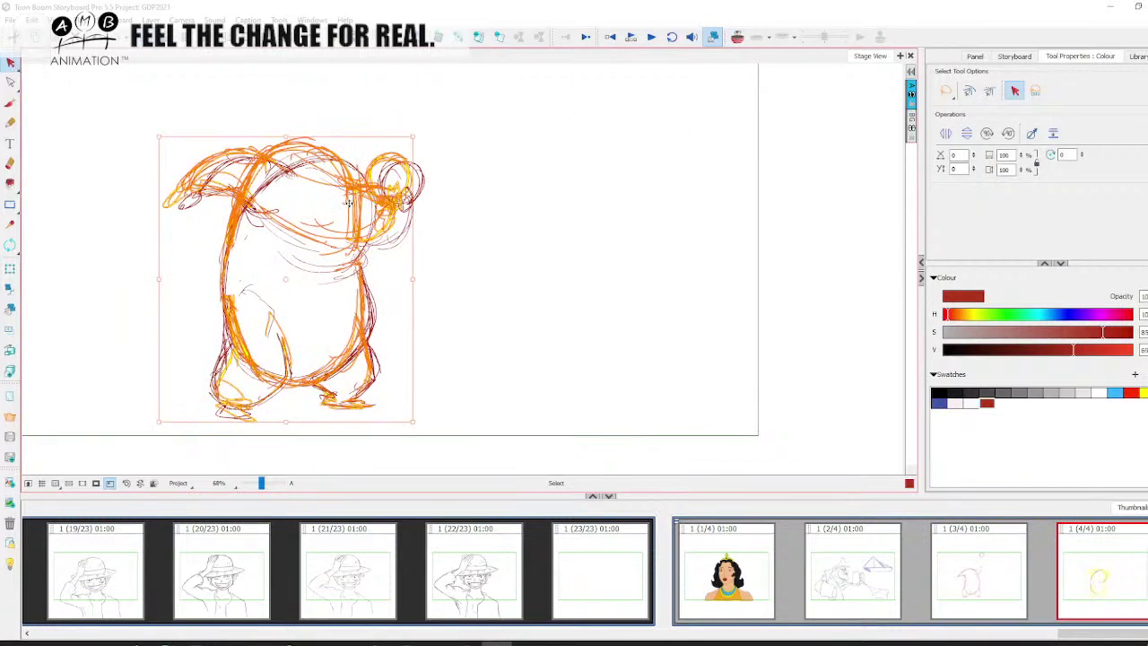
key(Delete)
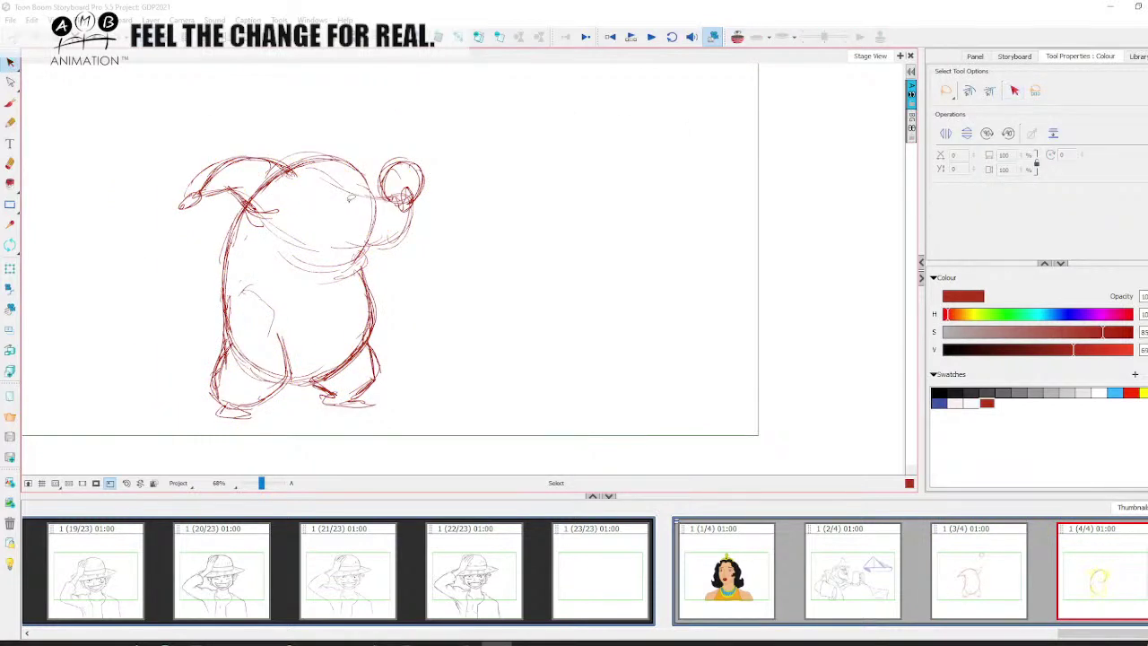
Reinforce the red penguin's left body contour and waist fold with the brush, comparing it with the pose in the previous panel.
key(alt+b)
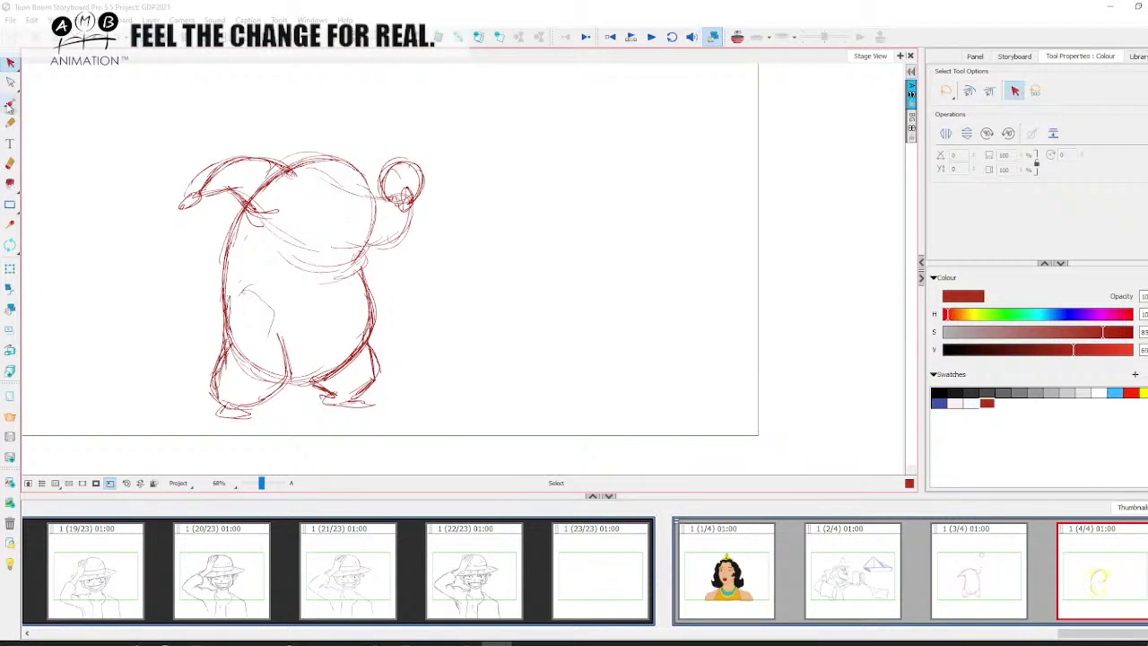
drag(244, 210, 223, 287)
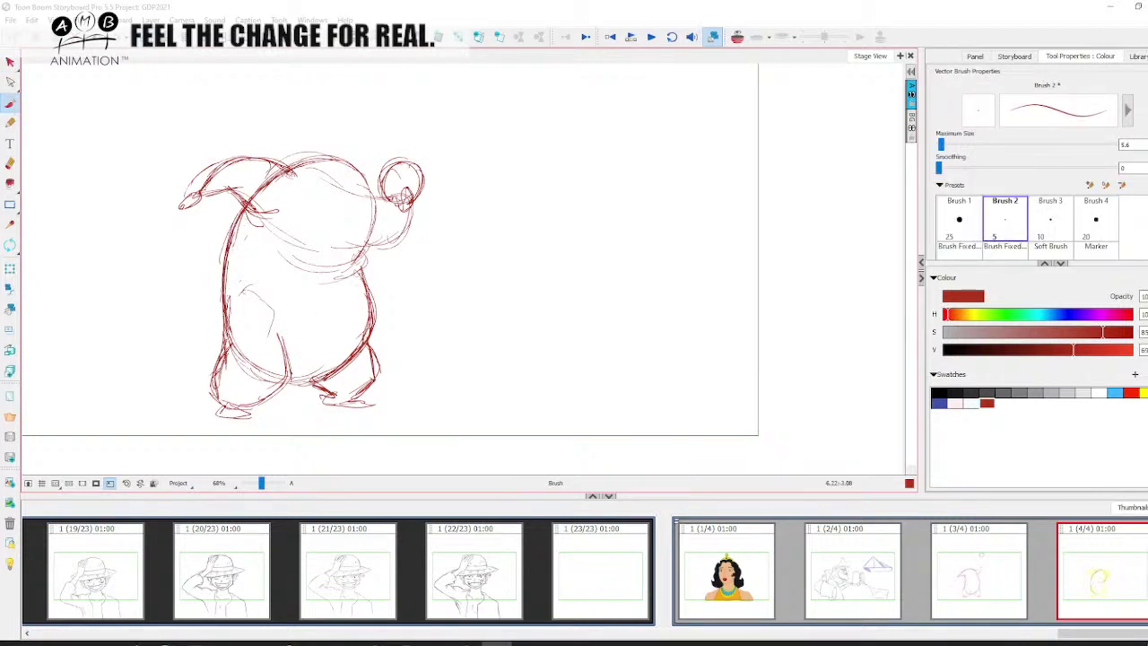
click(984, 575)
click(1063, 560)
click(938, 584)
click(1063, 563)
drag(339, 278, 367, 253)
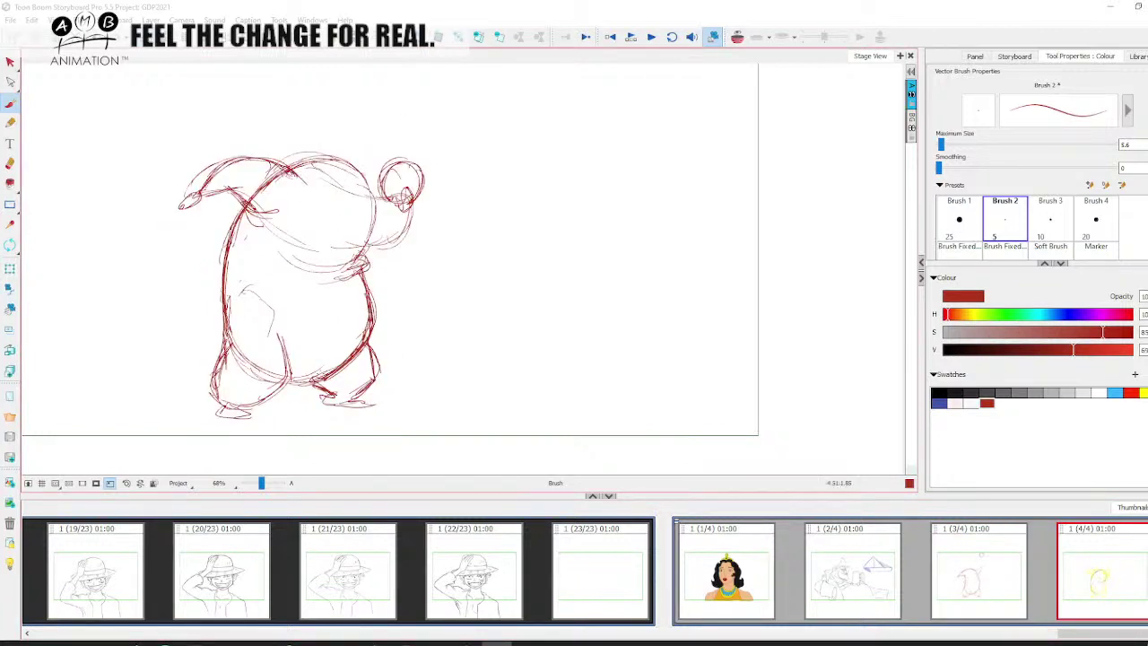
Compare the last two penguin panels once more, then delete the whole drawing from the last panel.
key(alt+s)
click(1081, 567)
click(961, 578)
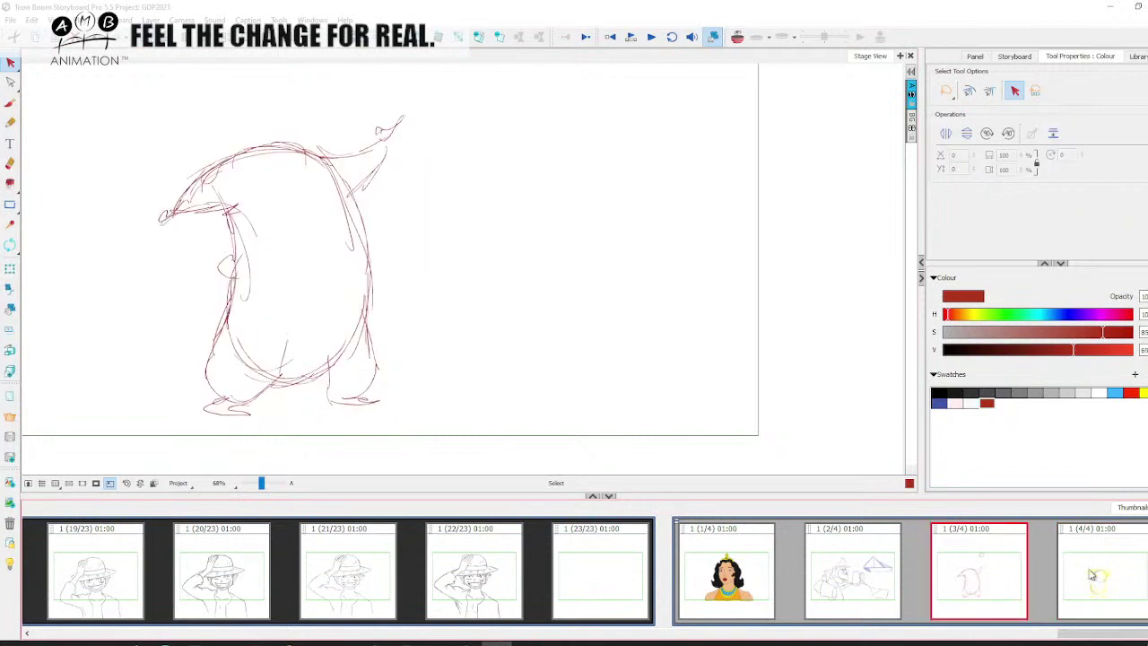
click(1065, 570)
drag(262, 483, 259, 482)
click(391, 348)
key(Delete)
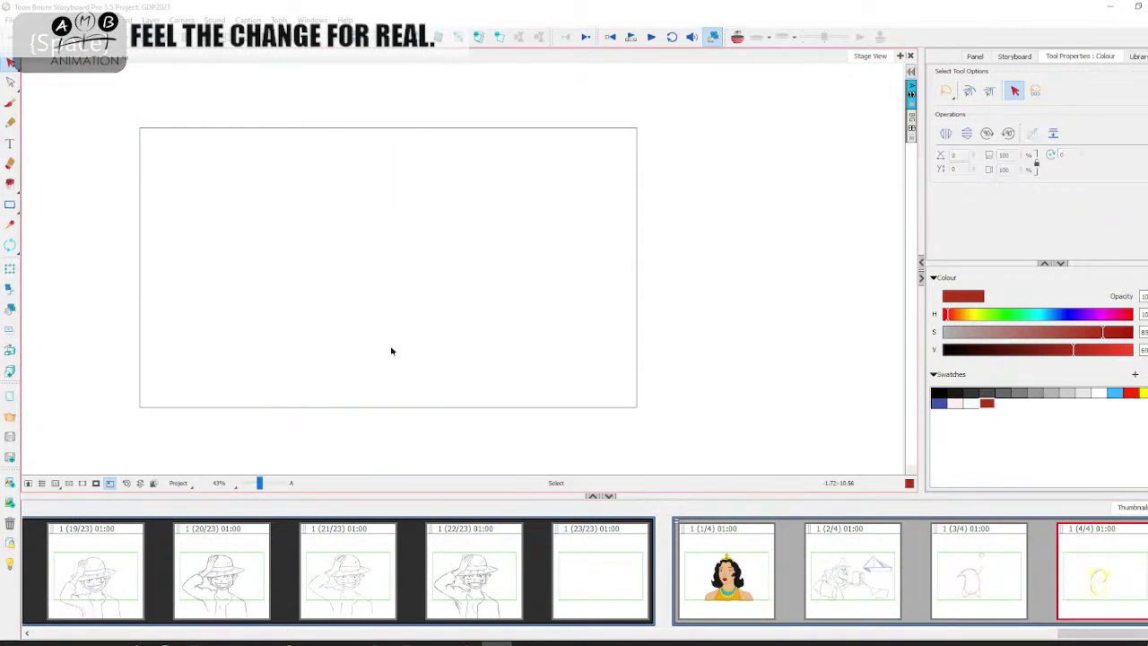
Delete the penguin and ball drawing from panel 3 and remove the emptied last panel.
click(991, 589)
click(387, 326)
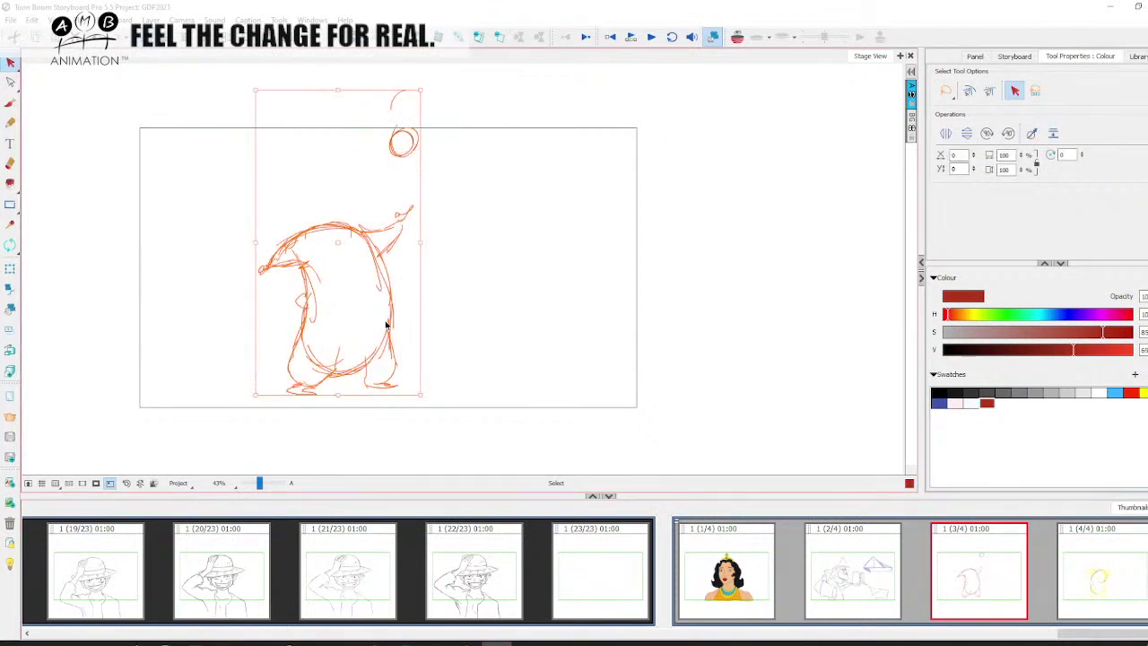
key(Delete)
click(1106, 574)
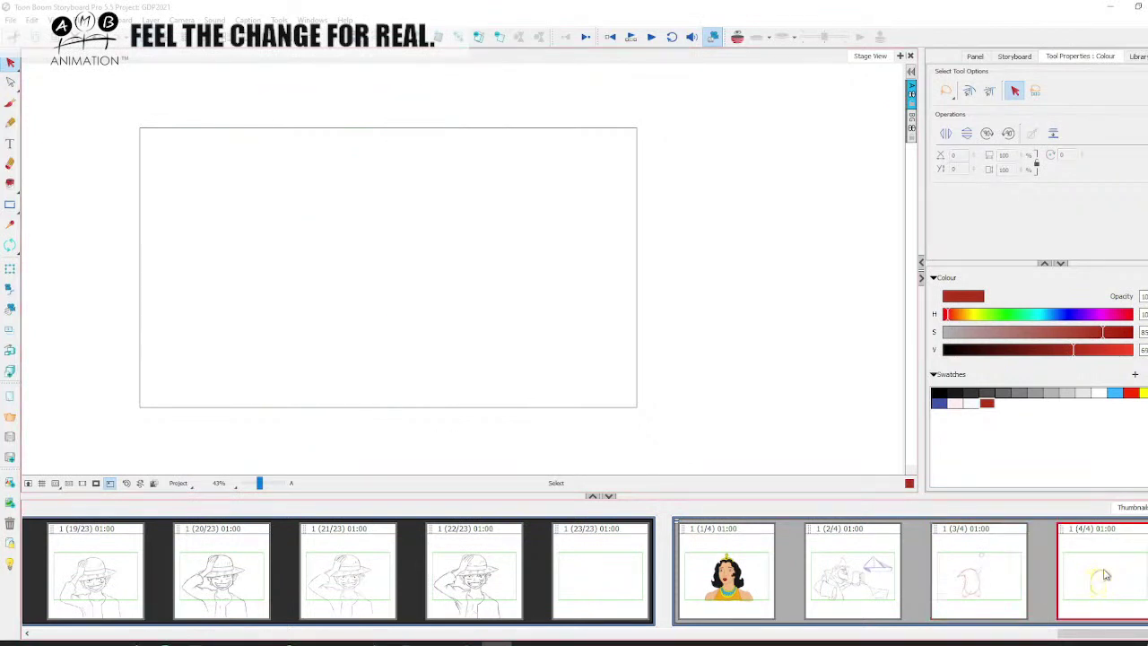
key(Delete)
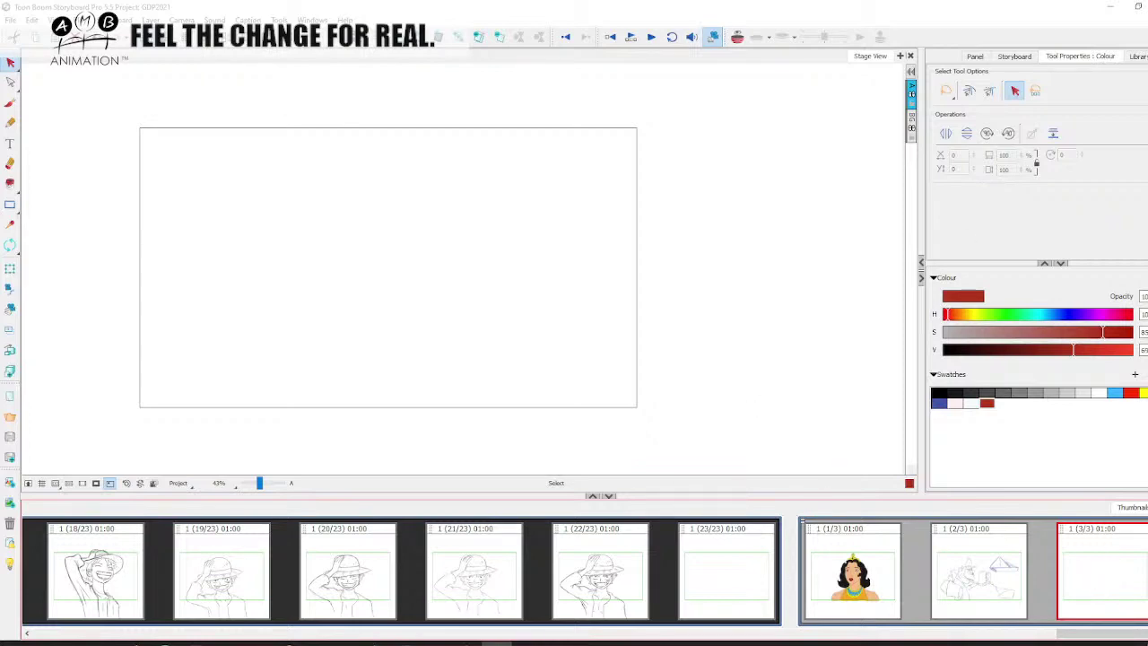
Switch to the YouTube page with the Primary Secondary Action Volume Check video and maximise its window.
drag(610, 642, 626, 20)
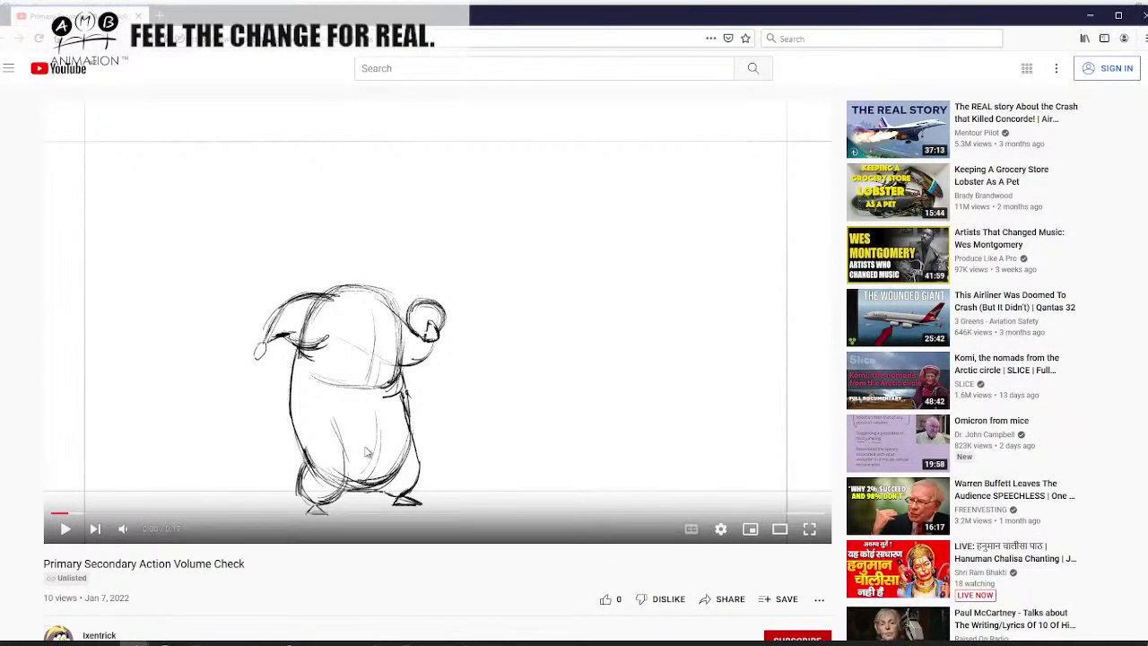
click(1120, 17)
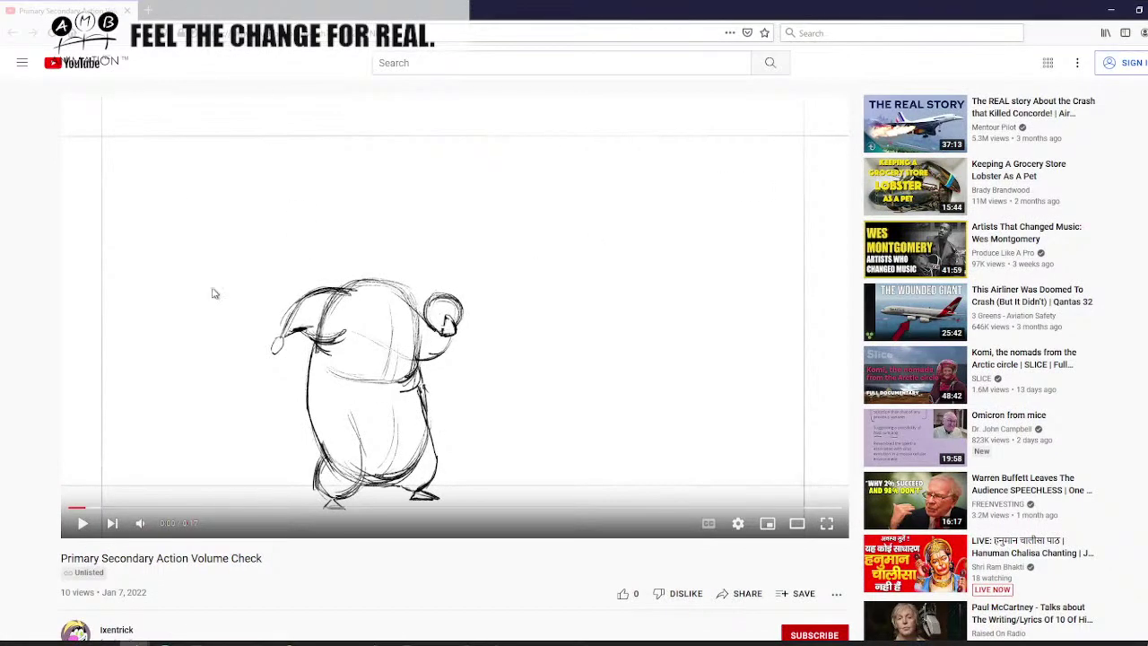
Step back and forth between the paused video's arms-out pose and the neighbouring upright pose to compare body volume.
key(period)
key(comma)
key(period)
key(comma)
key(period)
key(comma)
key(period)
key(comma)
key(period)
key(comma)
key(period)
key(comma)
key(period)
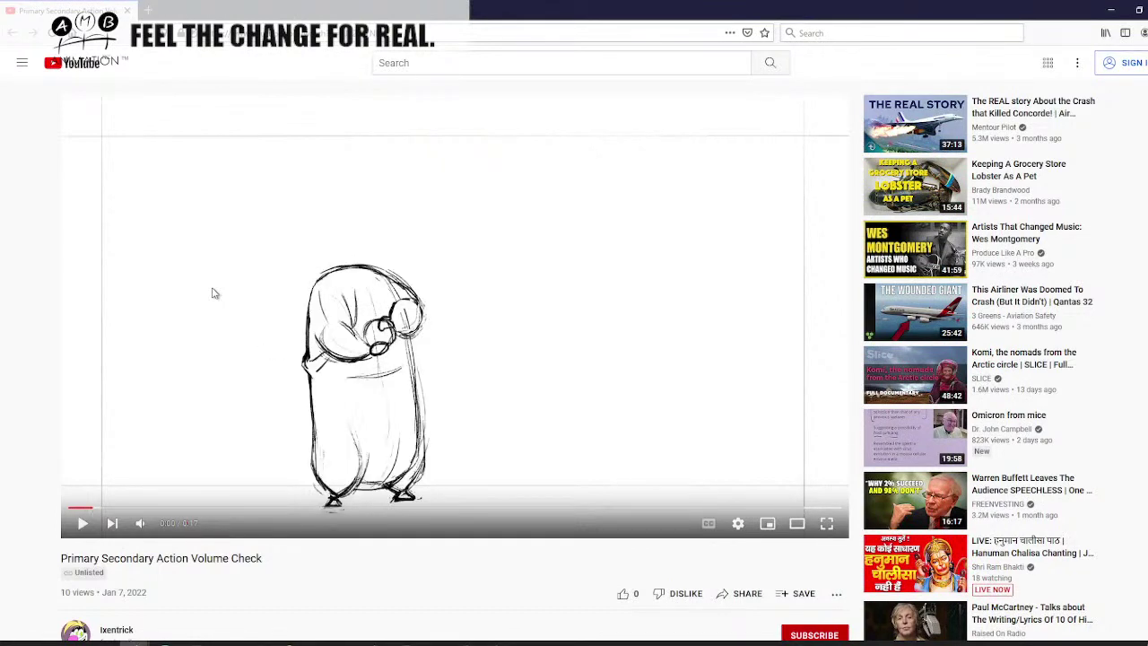
key(comma)
key(period)
key(comma)
Step back to the penguin's arms-out pose and forward again to the upright pose holding the ball.
key(comma)
key(comma)
key(comma)
key(comma)
key(comma)
key(comma)
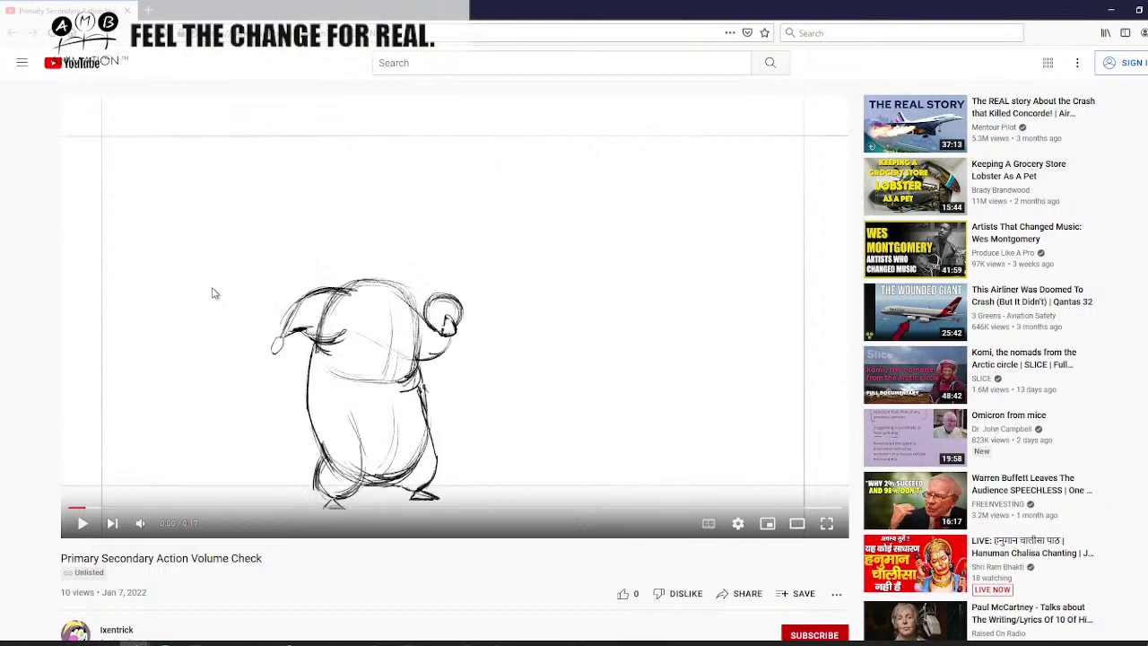
key(period)
key(period)
key(period)
key(period)
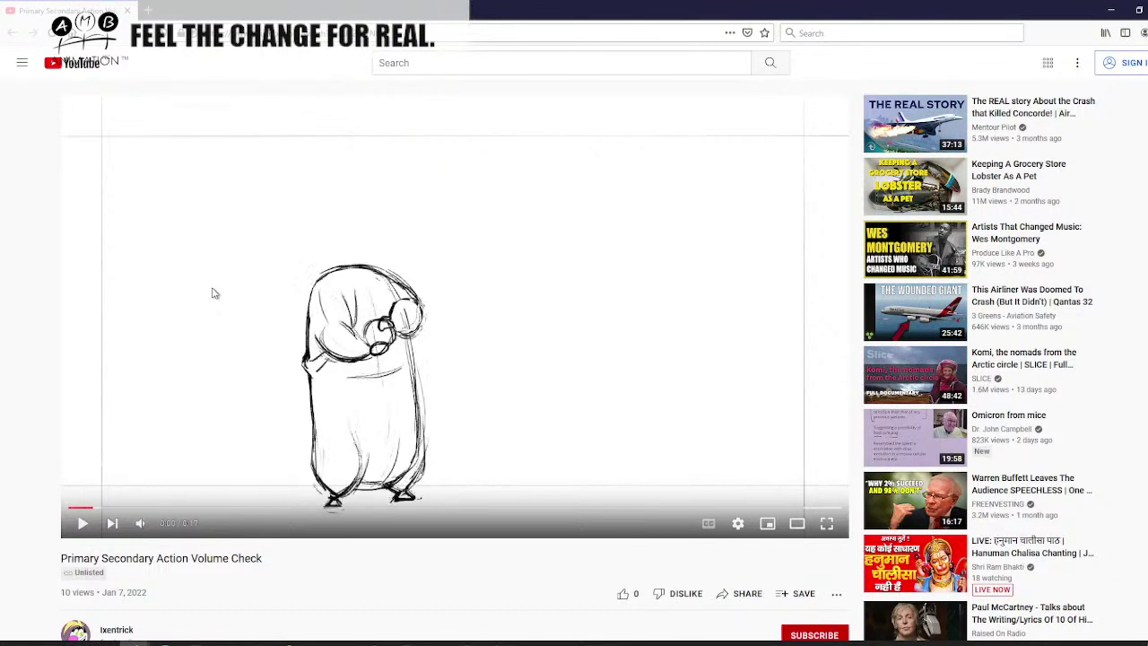
Compare the frames following the upright pose, then advance to the pose with the ball held low near the head.
key(period)
key(comma)
key(period)
key(comma)
key(period)
key(comma)
key(period)
key(comma)
key(period)
key(period)
key(period)
key(period)
key(period)
key(period)
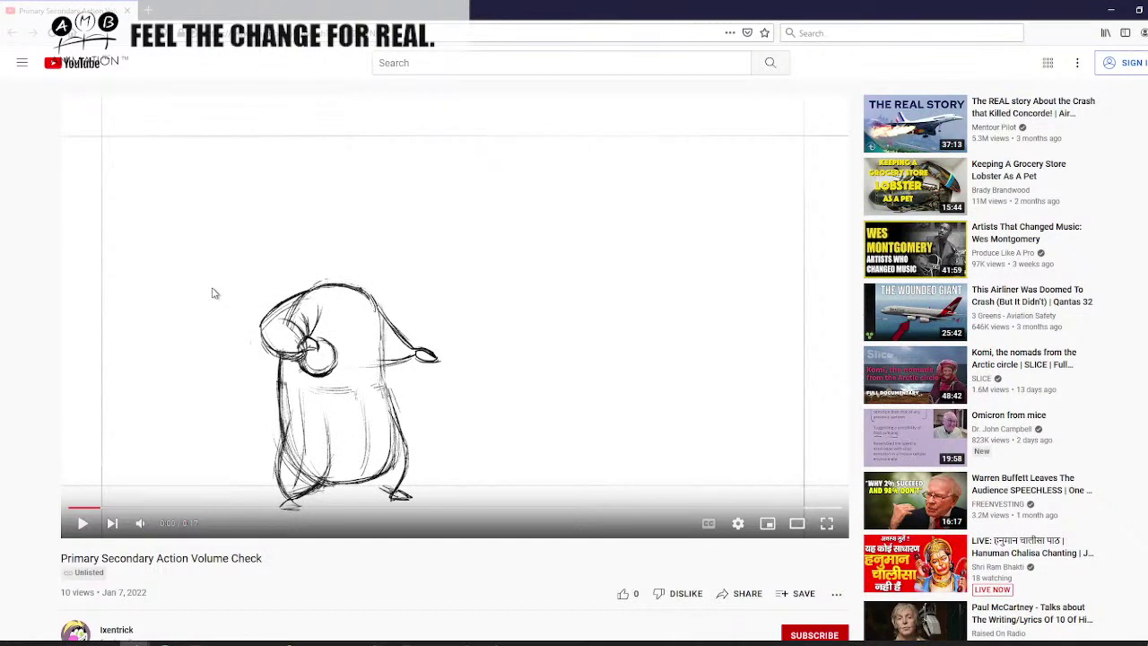
Advance to the forward-leaning penguin pose and step between its adjacent frames to examine volume and shape changes.
key(period)
key(period)
key(comma)
key(comma)
key(period)
key(comma)
key(period)
key(period)
key(comma)
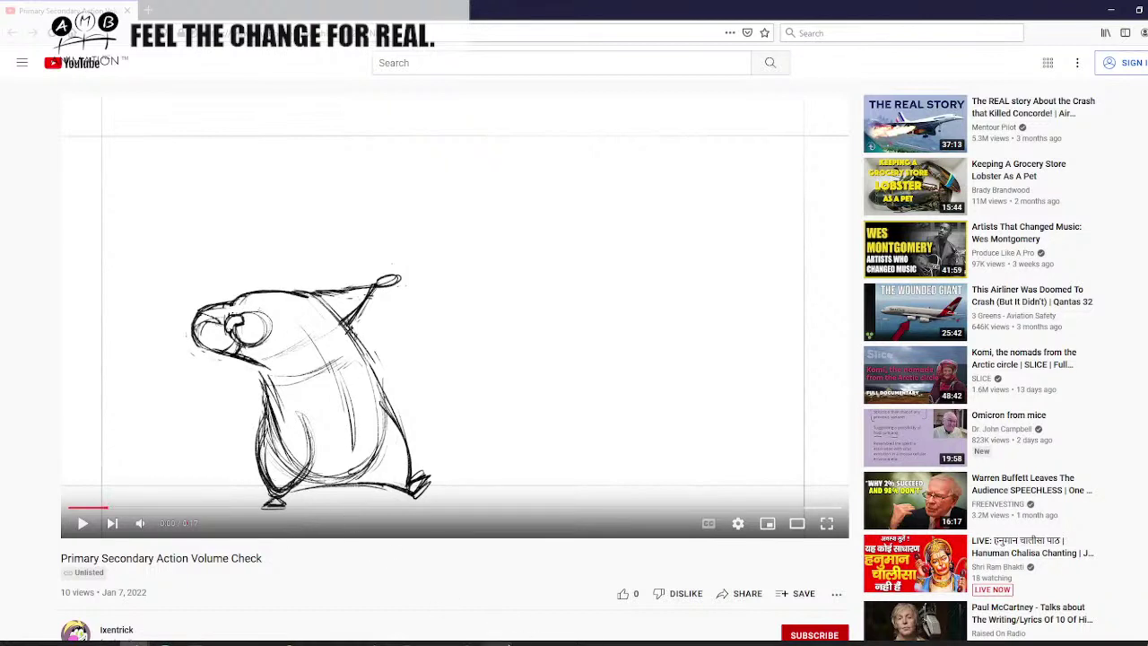
Switch to Storyboard Pro and brush a forward-bent penguin body with a curved back, a waist line and a rounded lower half.
click(497, 642)
click(10, 102)
drag(264, 287, 367, 278)
drag(275, 282, 353, 277)
drag(343, 282, 344, 342)
drag(253, 285, 294, 368)
drag(266, 349, 315, 373)
drag(224, 204, 330, 278)
mouse_move(268, 216)
mouse_down()
mouse_move(326, 273)
mouse_move(322, 265)
mouse_move(328, 342)
mouse_up()
mouse_move(334, 280)
mouse_down()
mouse_move(325, 368)
mouse_move(326, 357)
mouse_up()
drag(335, 283, 325, 371)
mouse_move(273, 215)
mouse_down()
mouse_move(337, 295)
mouse_move(224, 206)
mouse_up()
mouse_move(310, 256)
mouse_down()
mouse_move(225, 208)
mouse_move(216, 232)
mouse_move(301, 216)
mouse_move(369, 328)
mouse_up()
mouse_move(280, 210)
mouse_down()
mouse_move(212, 241)
mouse_move(329, 366)
mouse_up()
mouse_move(358, 262)
mouse_down()
mouse_move(351, 358)
mouse_move(360, 315)
mouse_move(322, 363)
mouse_up()
drag(323, 278, 328, 336)
Delete the entire bent-body sketch from the panel and return to the student's YouTube video.
click(10, 61)
key(ctrl+a)
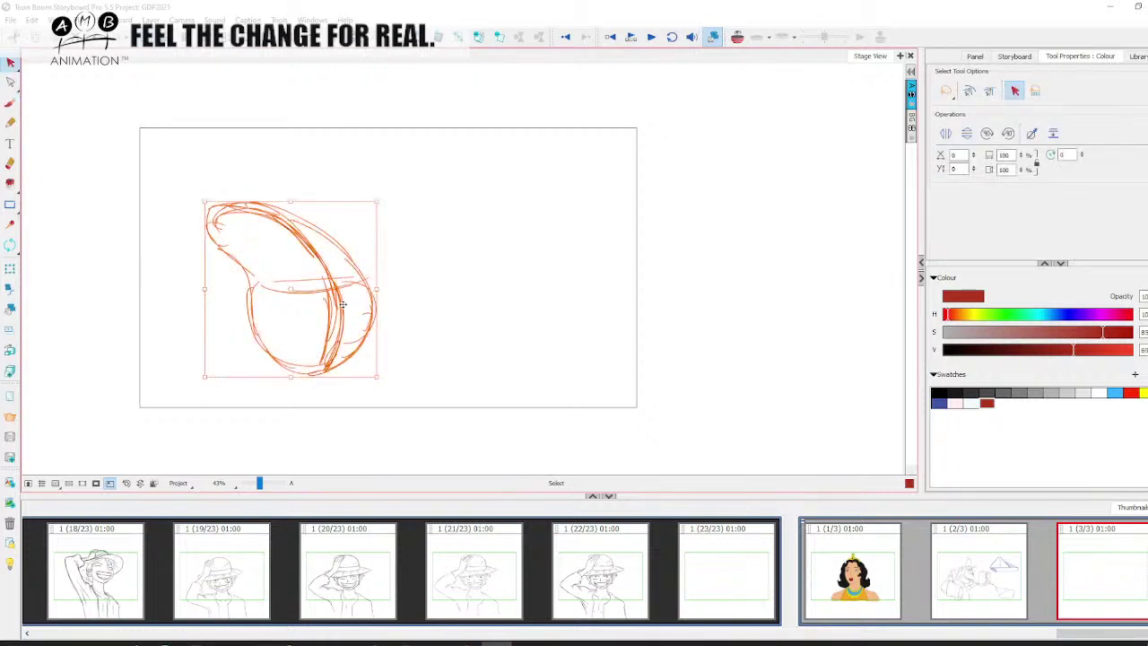
key(Delete)
click(1112, 7)
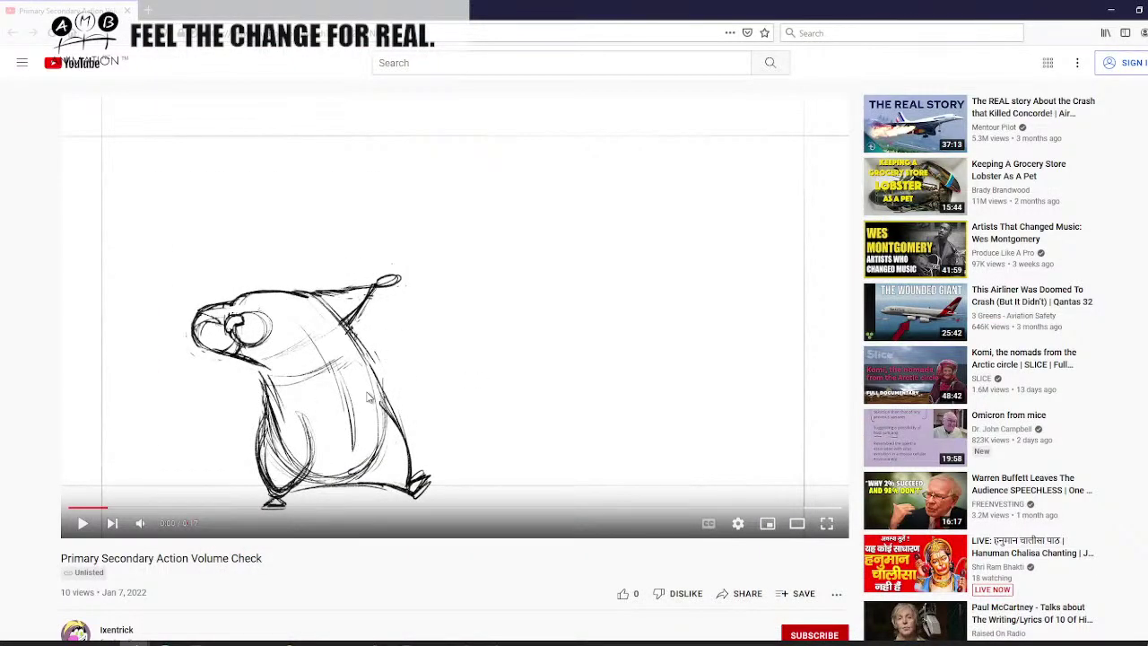
Advance the video frame by frame to the crouching pose with the ball held out in front, and mute the audio.
key(period)
key(period)
key(period)
key(period)
key(m)
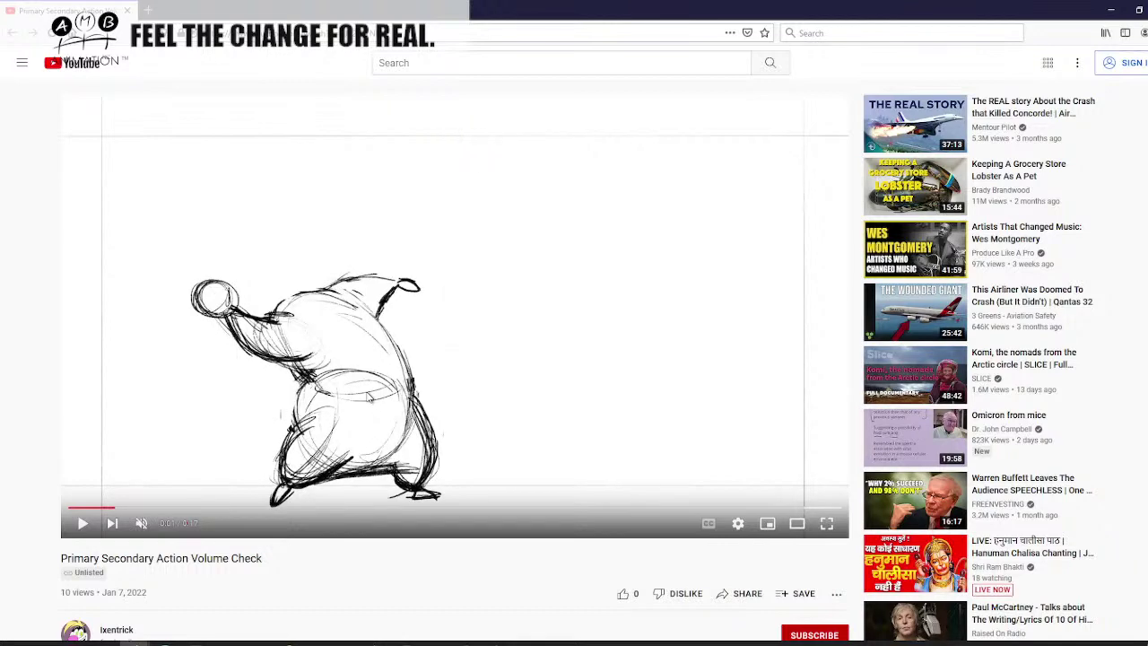
Compare the ball-forward crouch with its adjacent frames, then advance to the stretched, leaning pose with both arms out.
key(comma)
key(period)
key(comma)
key(period)
key(comma)
key(period)
key(comma)
key(period)
key(period)
key(period)
key(comma)
key(period)
key(period)
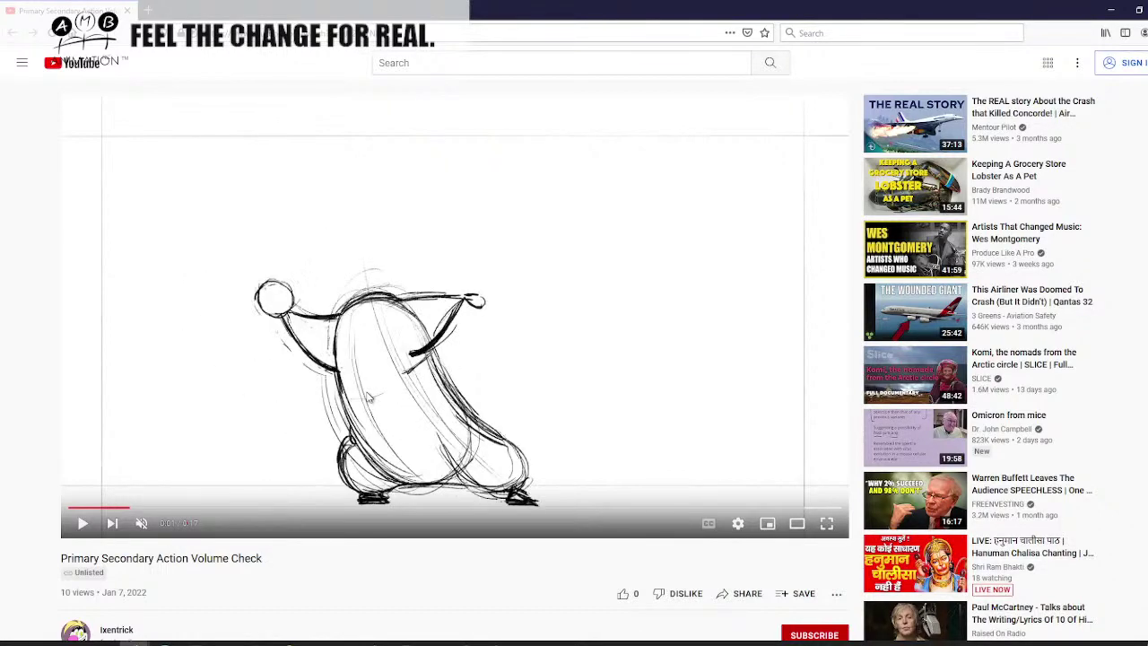
Step repeatedly between the frames from the stretched arms-out pose to the ball-release pose to compare body volume and shape.
key(period)
key(comma)
key(period)
key(period)
key(comma)
key(period)
key(comma)
key(period)
key(comma)
key(period)
key(comma)
key(period)
key(comma)
key(period)
key(comma)
key(period)
key(comma)
key(period)
key(comma)
key(period)
key(comma)
key(comma)
key(period)
key(period)
key(comma)
key(period)
key(comma)
key(period)
key(period)
key(comma)
key(period)
key(comma)
key(period)
key(comma)
key(period)
key(comma)
key(period)
key(comma)
key(period)
key(comma)
key(period)
key(comma)
key(period)
key(comma)
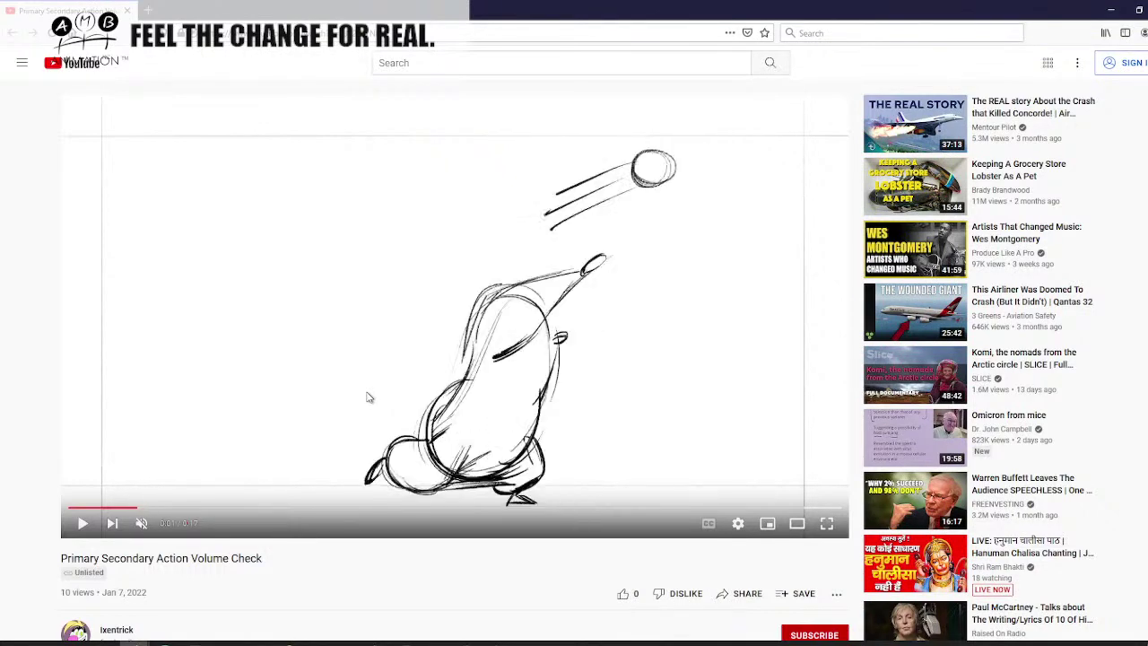
Compare the ball-release pose with its neighbouring frame, then advance to the hunched pose lifted onto one foot.
key(period)
key(comma)
key(period)
key(comma)
key(period)
key(comma)
key(period)
key(comma)
key(period)
key(comma)
key(period)
key(comma)
key(period)
key(period)
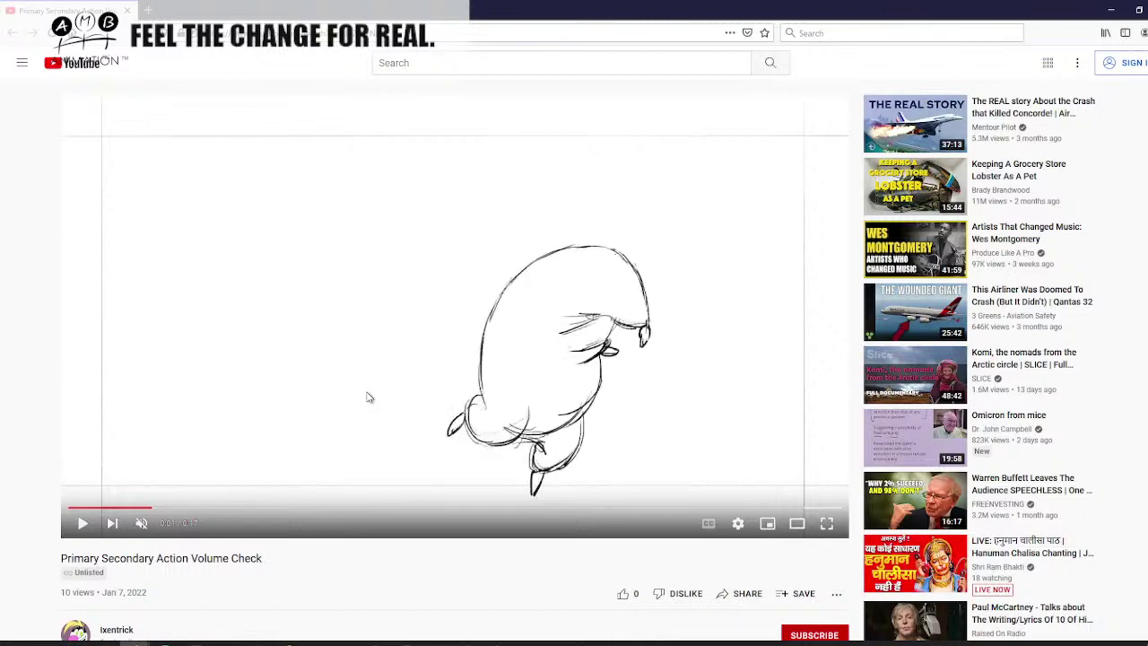
Compare the frames around the lifted, hunched pose, then step back to the low crouch that follows the throw.
key(period)
key(comma)
key(comma)
key(period)
key(comma)
key(period)
key(comma)
key(period)
key(comma)
key(comma)
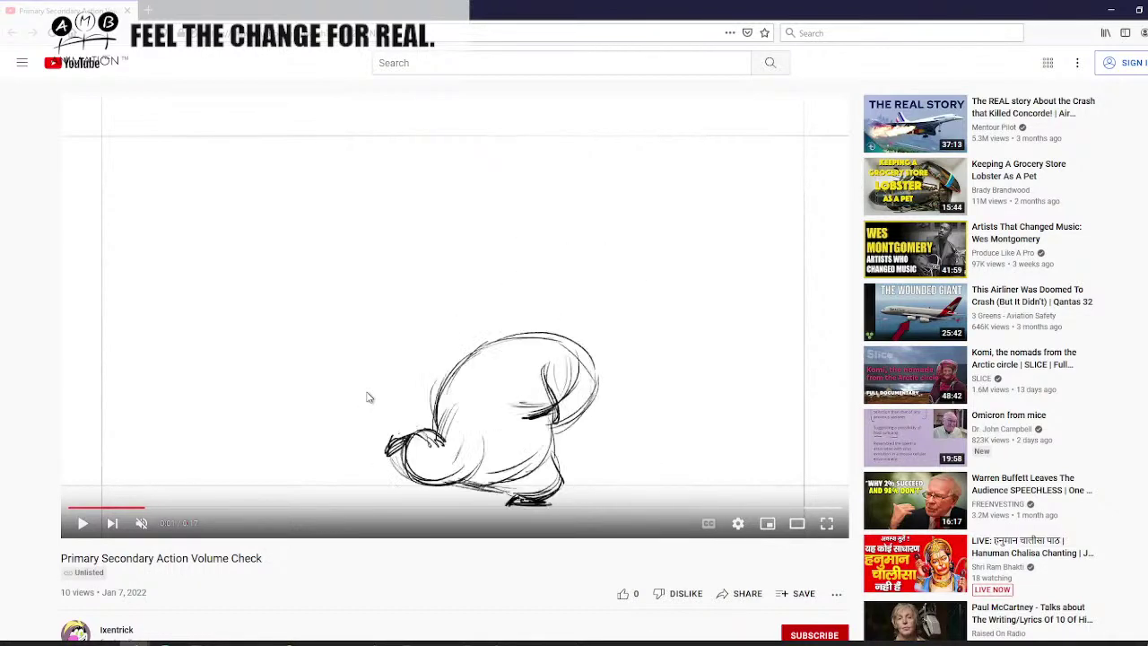
Compare the low crouch with the frames after it, then advance to the standing pose with empty arms spread.
key(period)
key(period)
key(comma)
key(period)
key(comma)
key(period)
key(period)
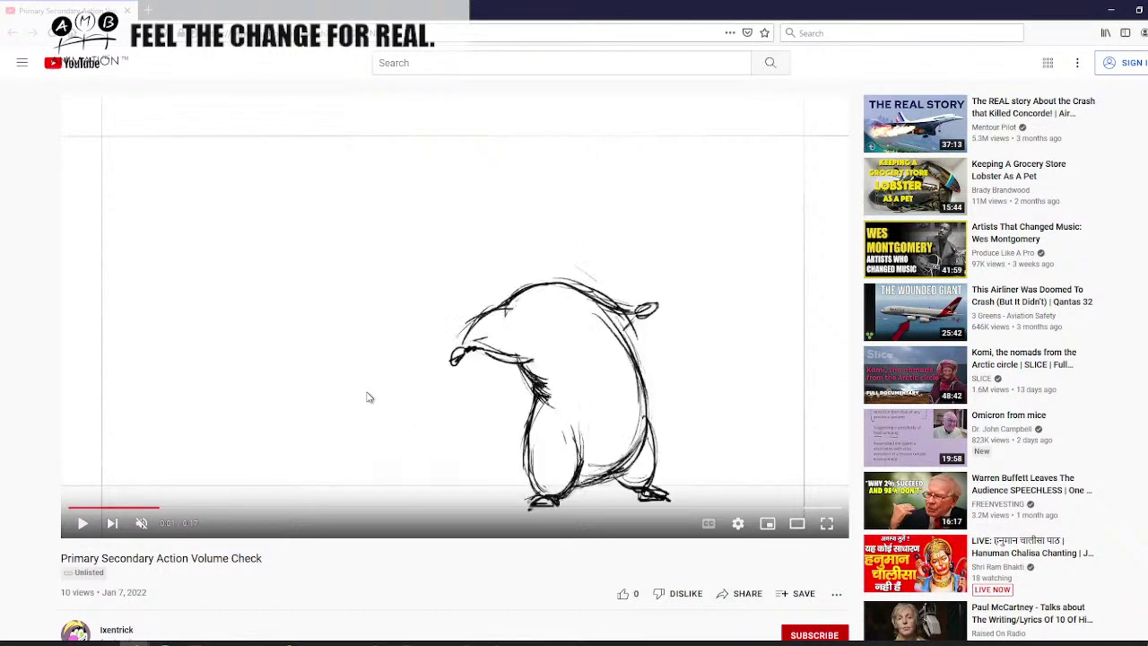
Step through the final arms-spread poses and on to the upright pose with the ball held behind, comparing adjacent frames.
key(period)
key(comma)
key(period)
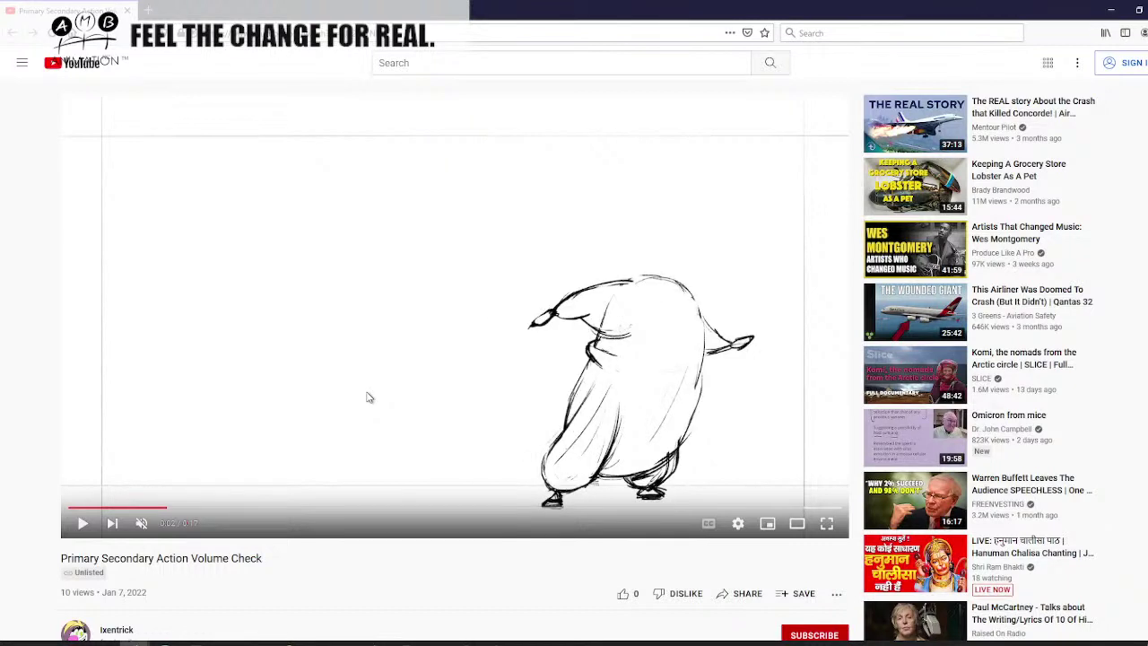
key(period)
key(comma)
key(period)
key(comma)
key(period)
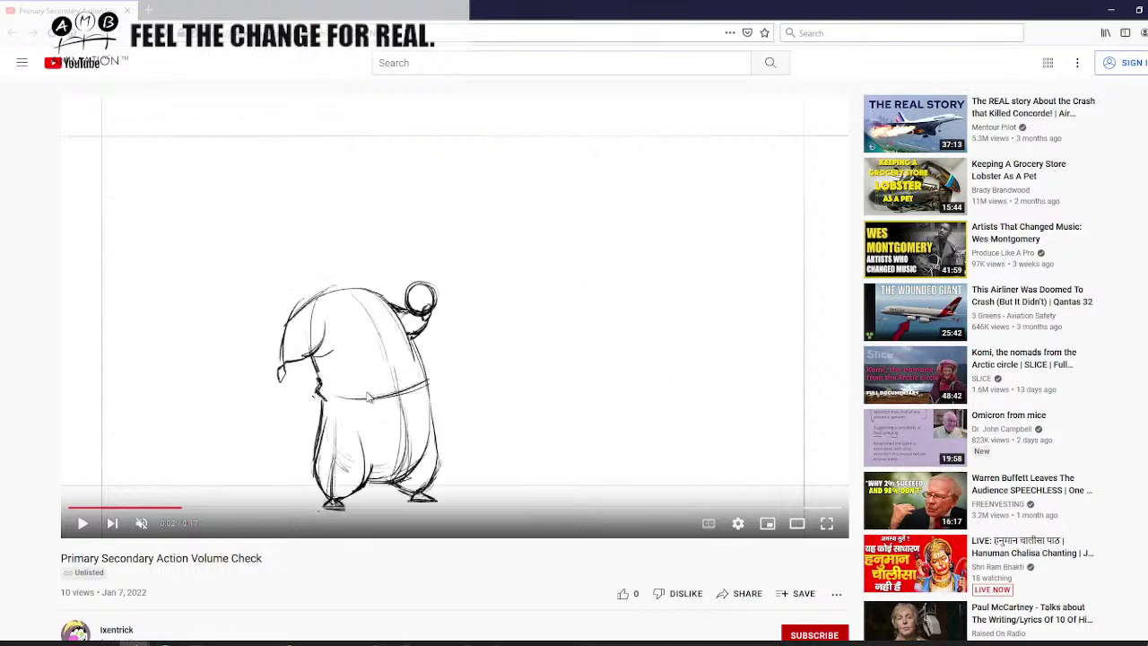
key(comma)
key(period)
Switch to Storyboard Pro and brush two upright, rounded body shapes of similar size at opposite sides of the blank panel.
click(497, 642)
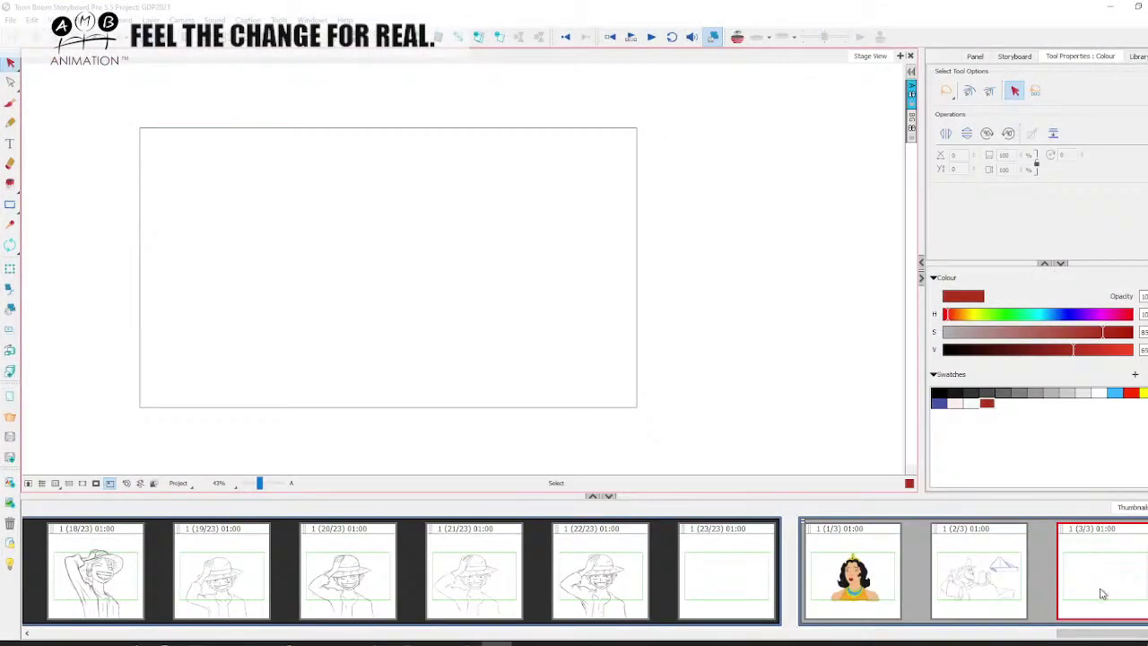
click(9, 102)
mouse_move(237, 322)
mouse_down()
mouse_move(253, 238)
mouse_move(295, 339)
mouse_up()
drag(236, 265, 259, 364)
mouse_move(493, 321)
mouse_down()
mouse_move(540, 265)
mouse_move(551, 344)
mouse_up()
mouse_move(543, 231)
mouse_down()
mouse_move(490, 351)
mouse_move(558, 351)
mouse_up()
drag(489, 354, 544, 301)
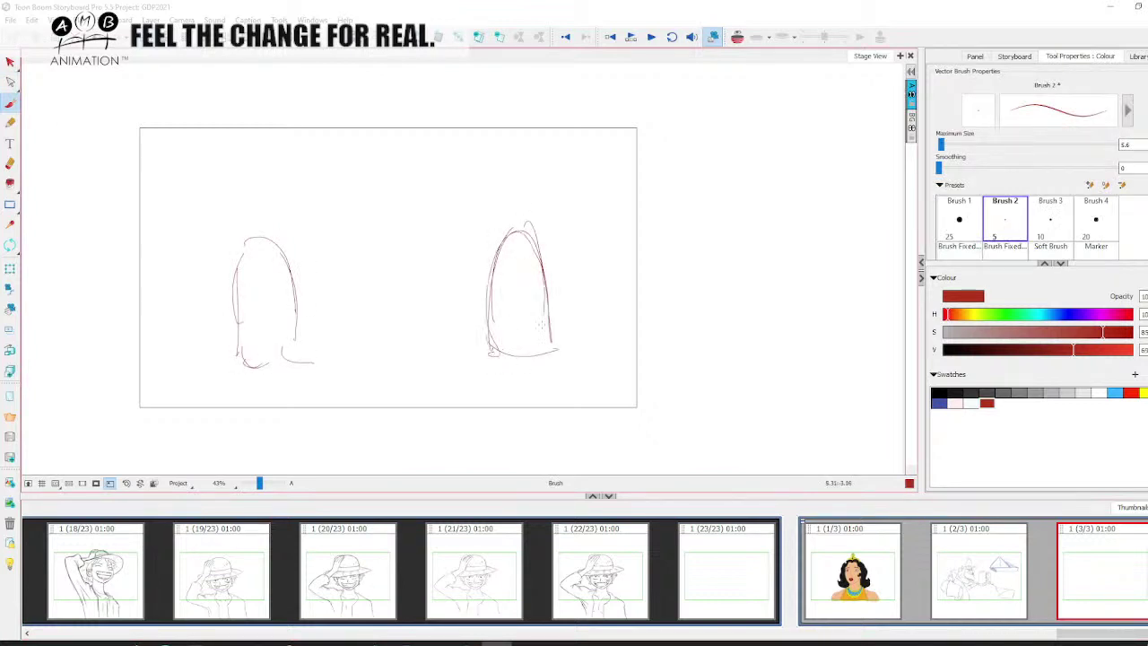
mouse_move(240, 357)
mouse_down()
mouse_move(307, 342)
mouse_move(253, 363)
mouse_up()
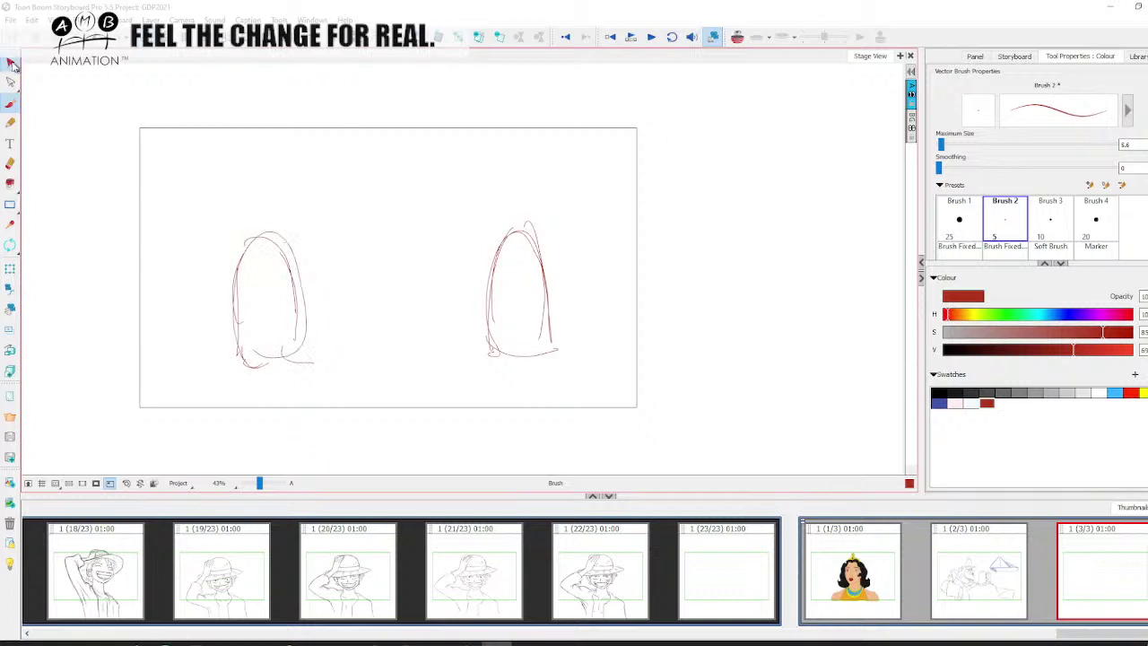
Brush an arc from the first body to the second, retrace the second body's outline and add a handwritten note beside it.
click(10, 61)
click(54, 90)
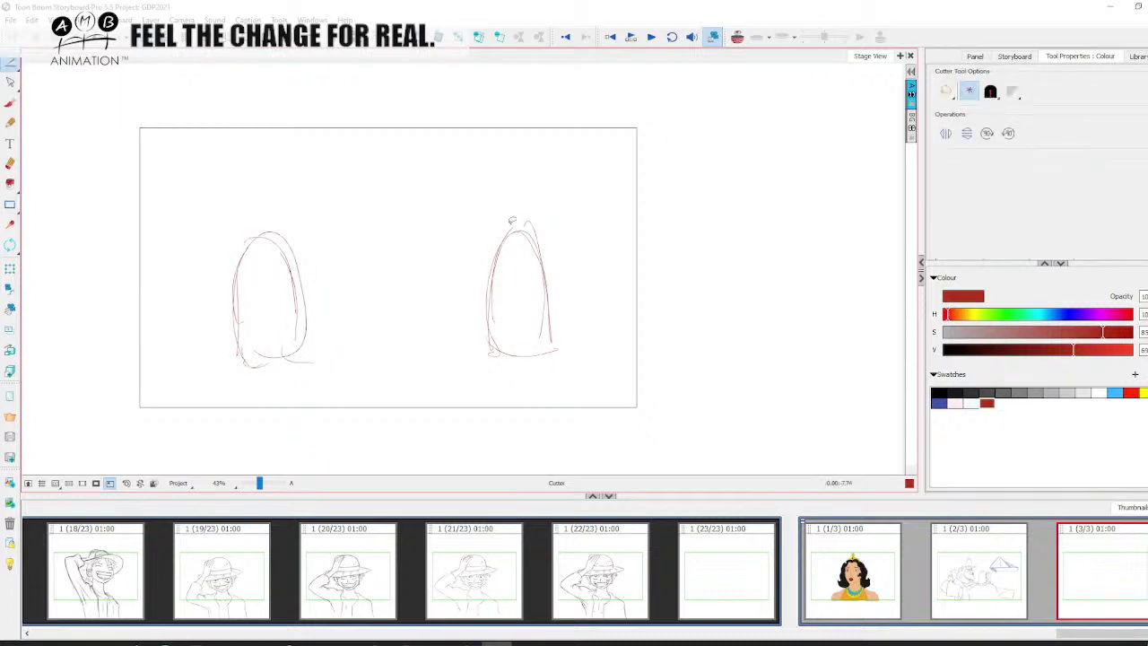
click(10, 102)
mouse_move(265, 284)
mouse_down()
mouse_move(385, 213)
mouse_move(498, 287)
mouse_move(537, 260)
mouse_move(519, 338)
mouse_up()
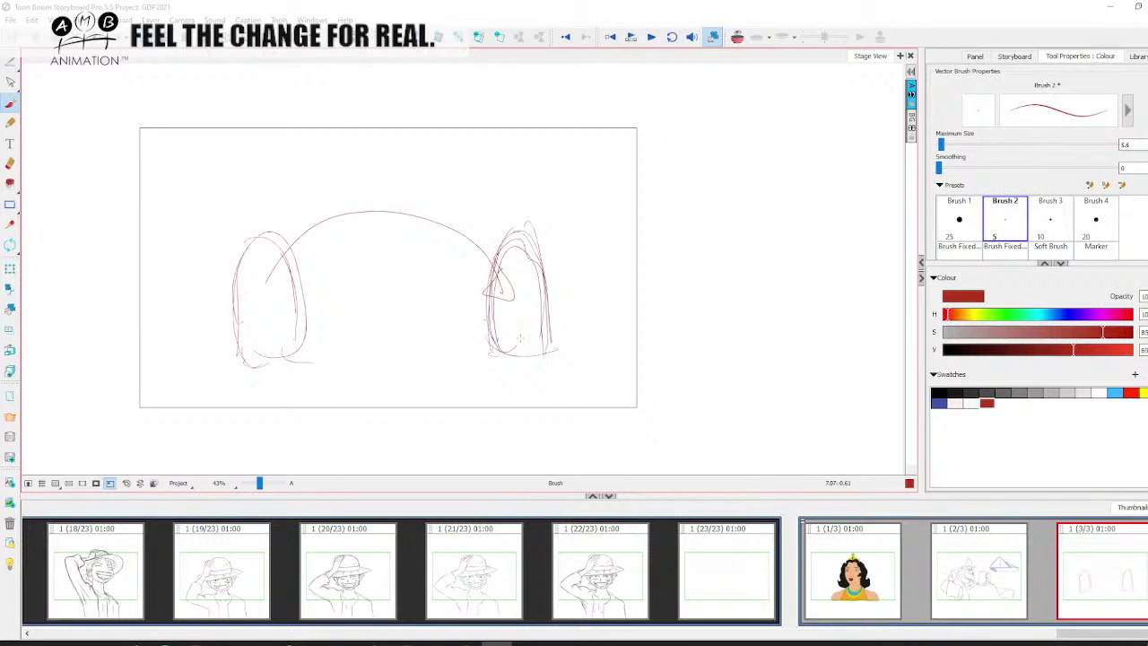
mouse_move(500, 235)
mouse_down()
mouse_move(547, 264)
mouse_move(477, 253)
mouse_move(502, 334)
mouse_move(551, 310)
mouse_up()
drag(587, 212, 585, 233)
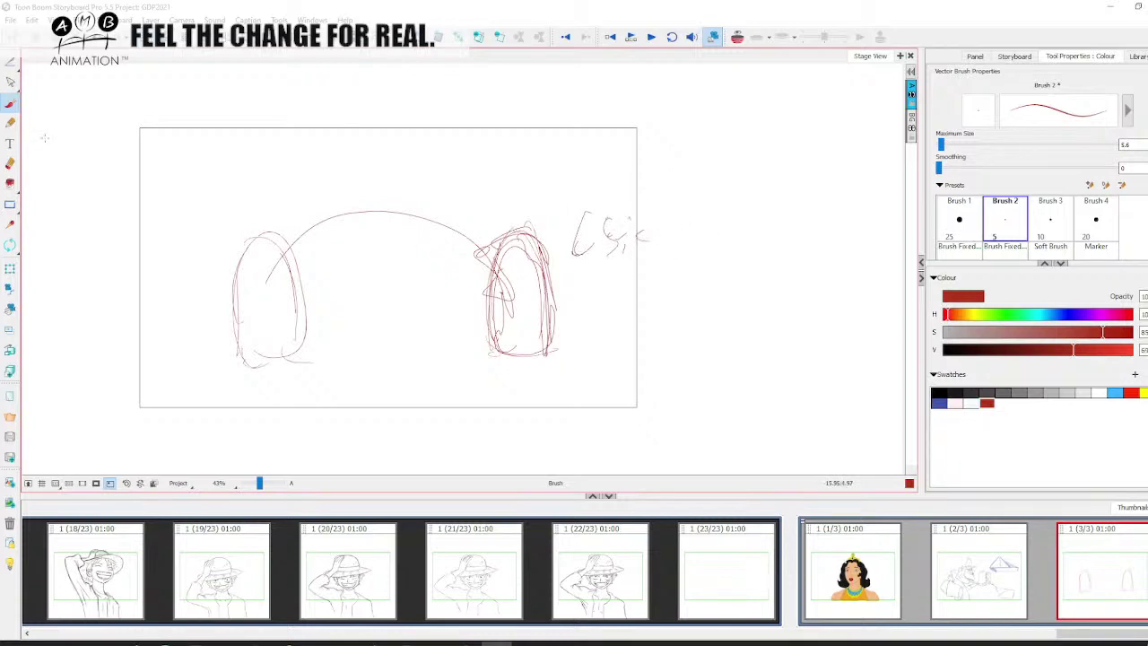
Select and delete the whole two-body sketch, leaving the third panel as the current one.
mouse_move(9, 58)
mouse_down()
mouse_move(35, 60)
mouse_move(5, 56)
mouse_up()
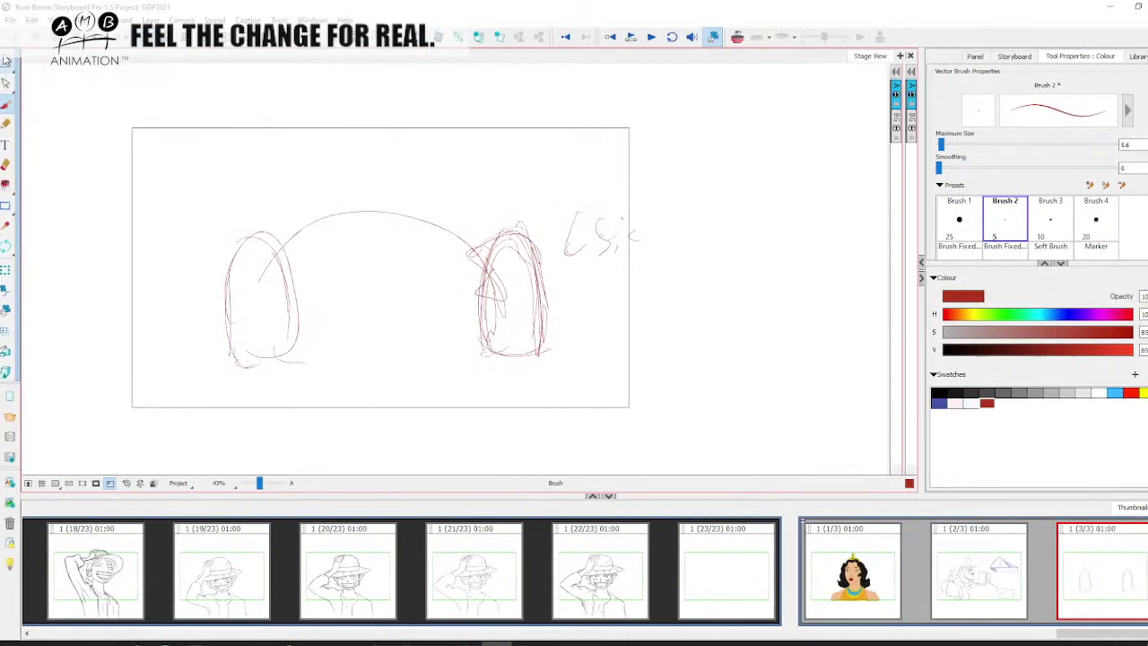
click(13, 64)
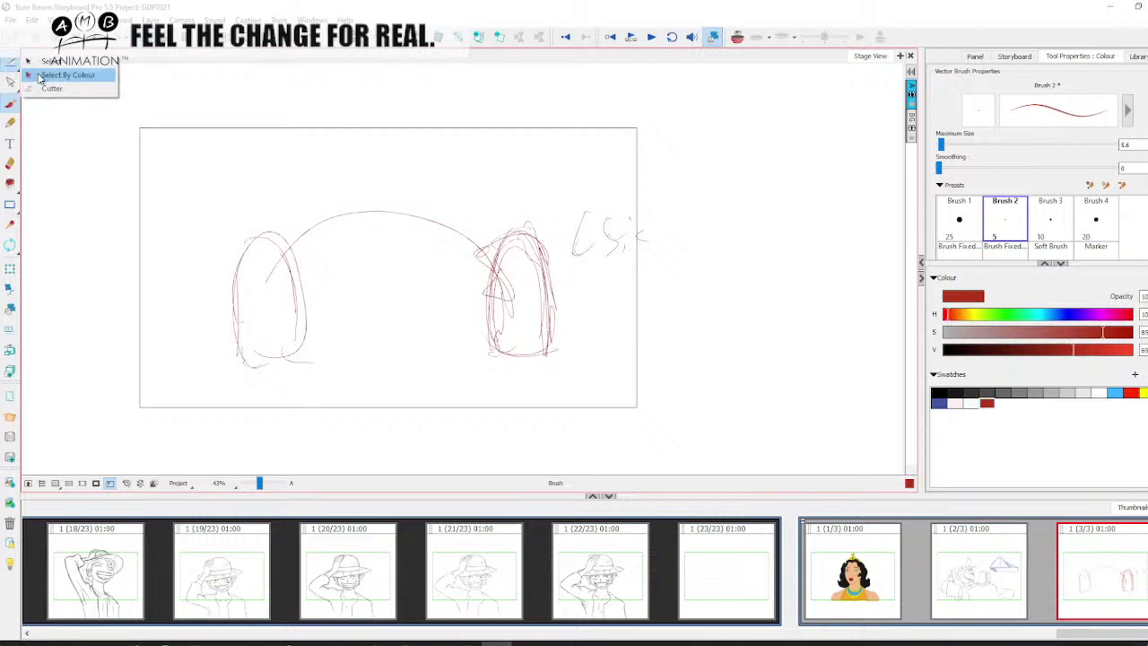
click(39, 76)
key(ctrl+a)
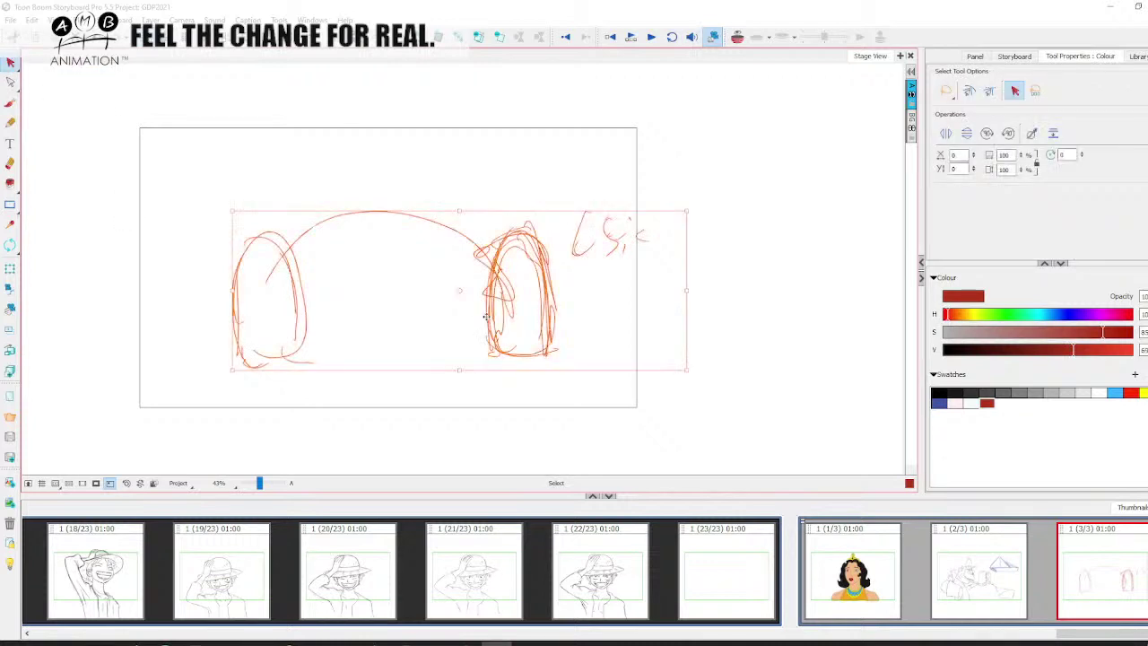
key(Delete)
click(1028, 576)
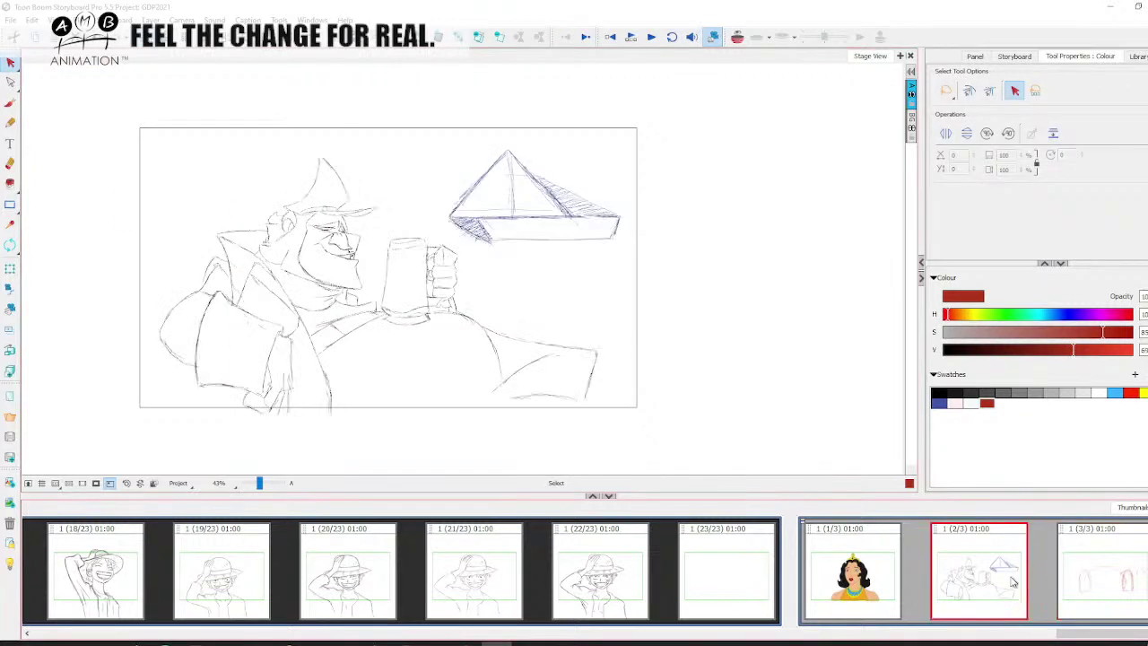
click(1112, 589)
key(Delete)
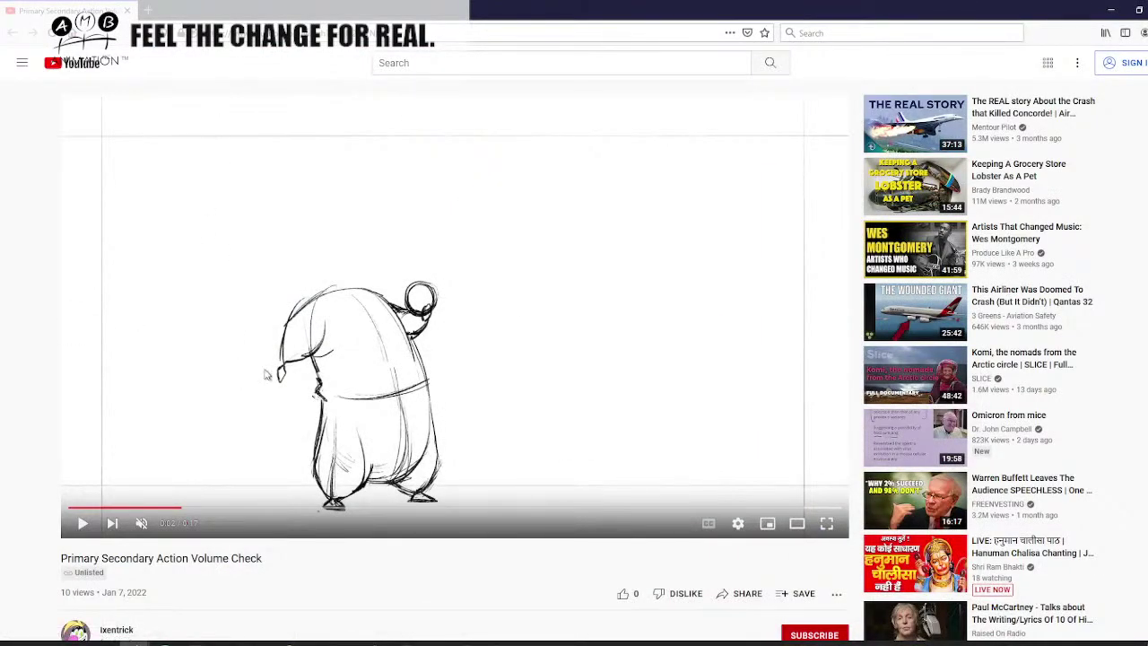
Return to the student's YouTube video, play the animation from the current frame and pause it.
click(82, 523)
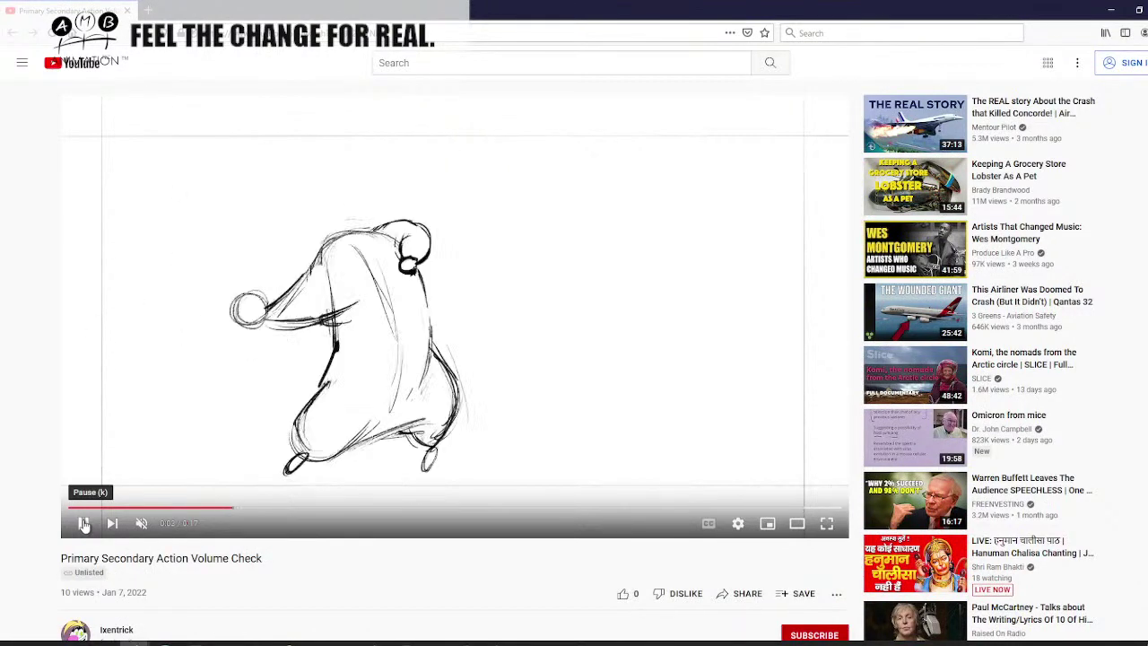
click(82, 523)
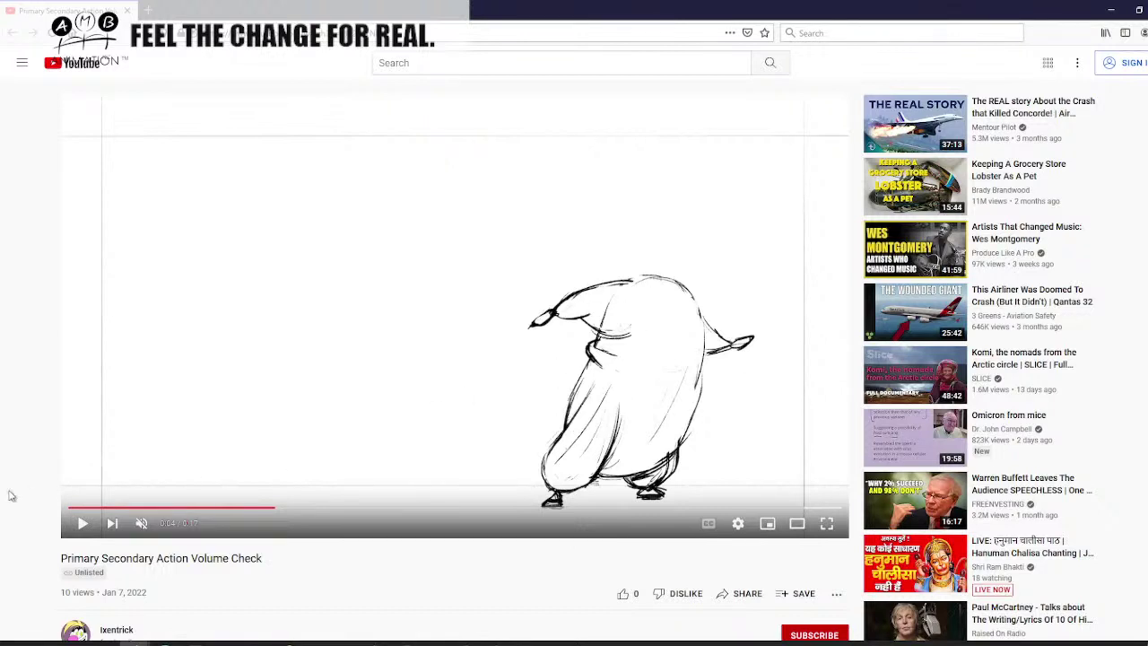
click(75, 508)
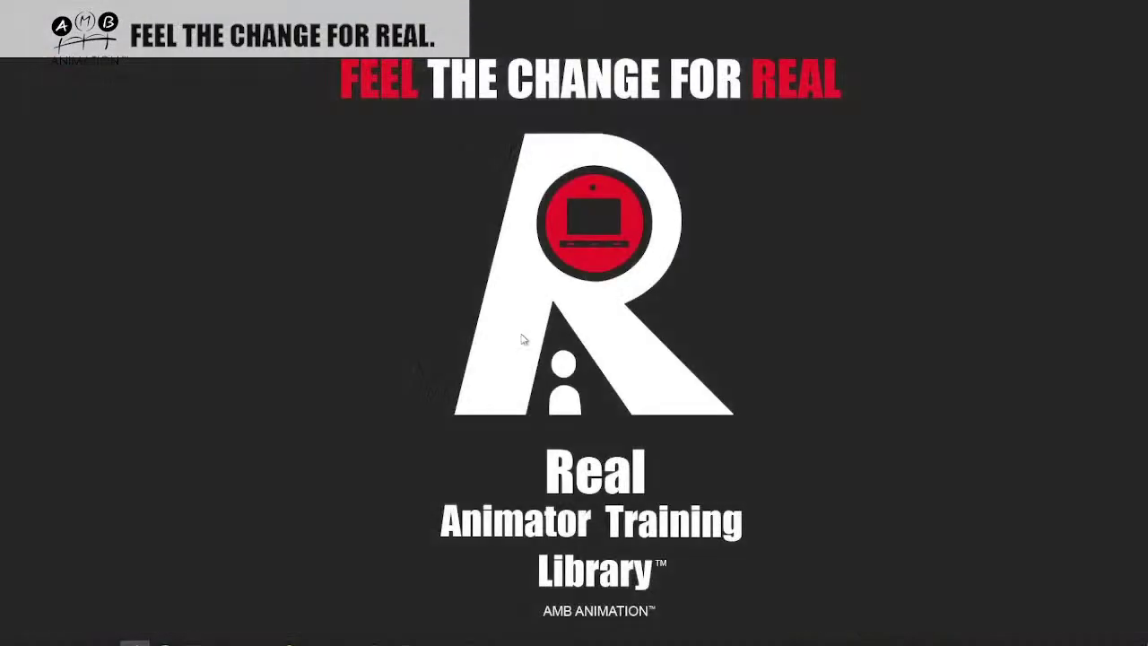
Switch to the browser window with the AMB Animation Facebook group and maximize it.
drag(1147, 157, 477, 100)
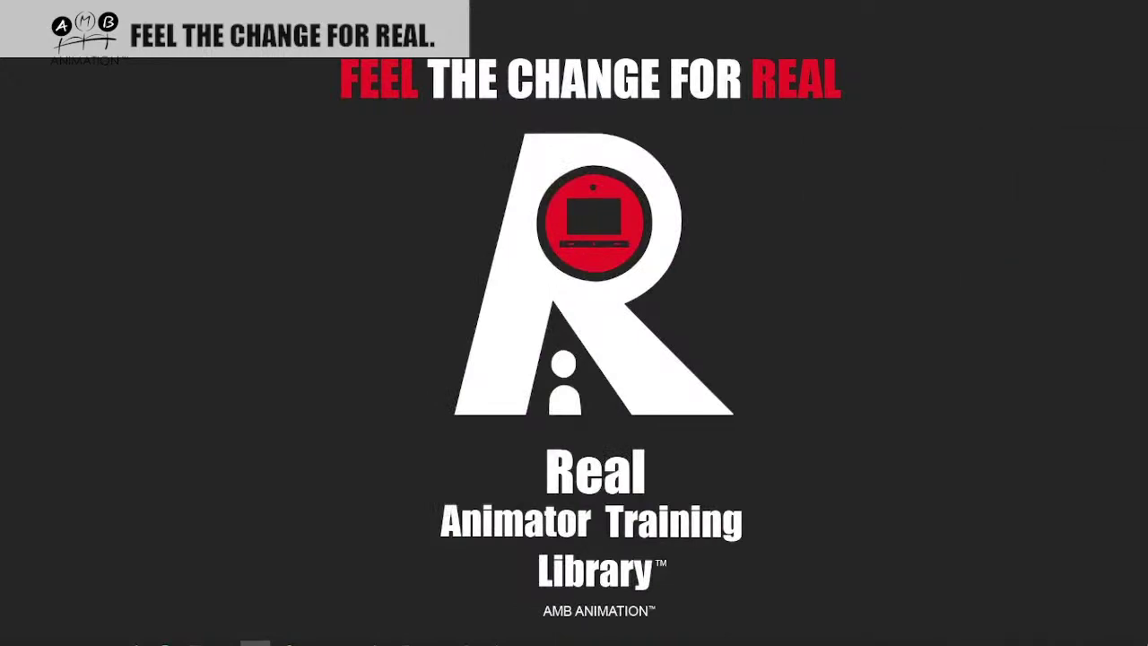
drag(1147, 157, 110, 162)
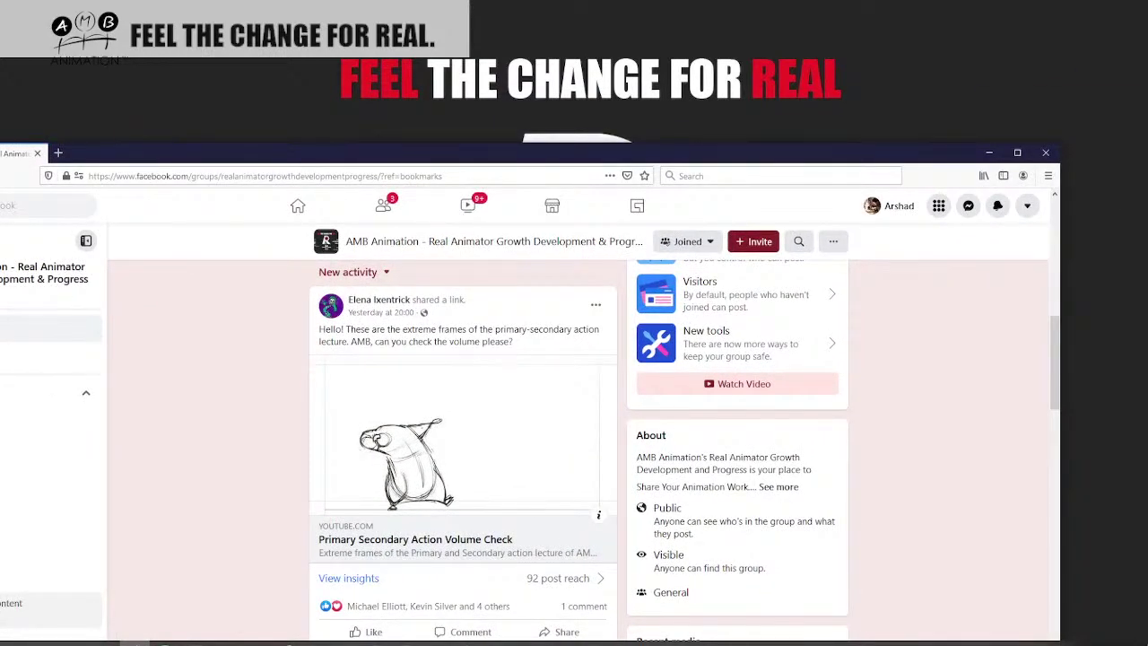
click(255, 643)
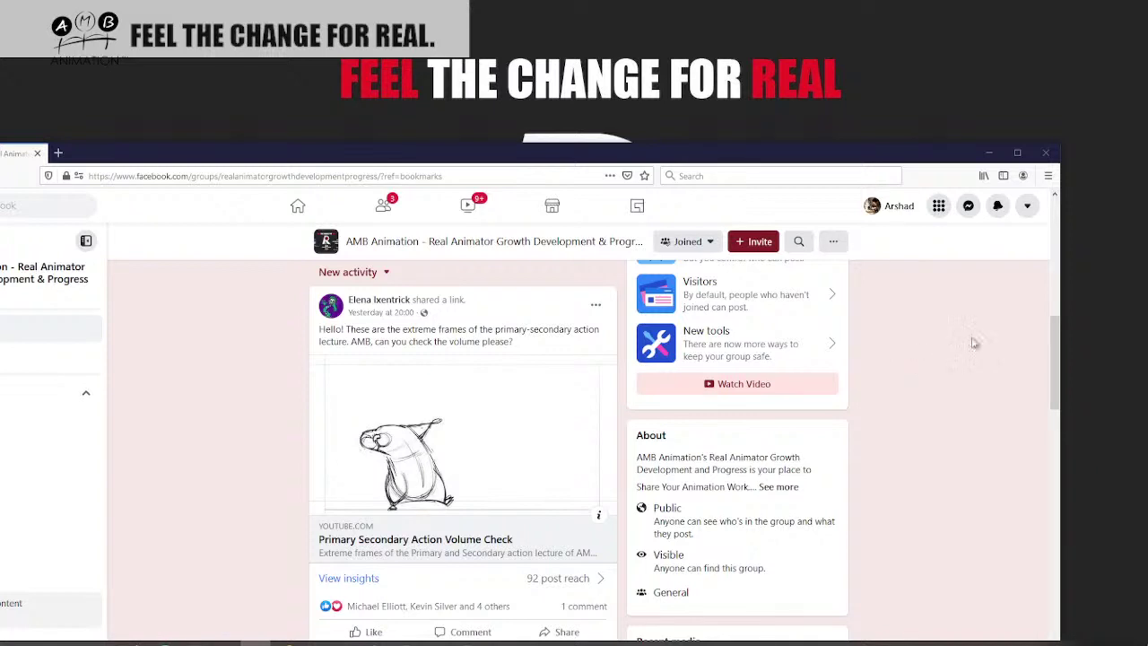
click(1018, 155)
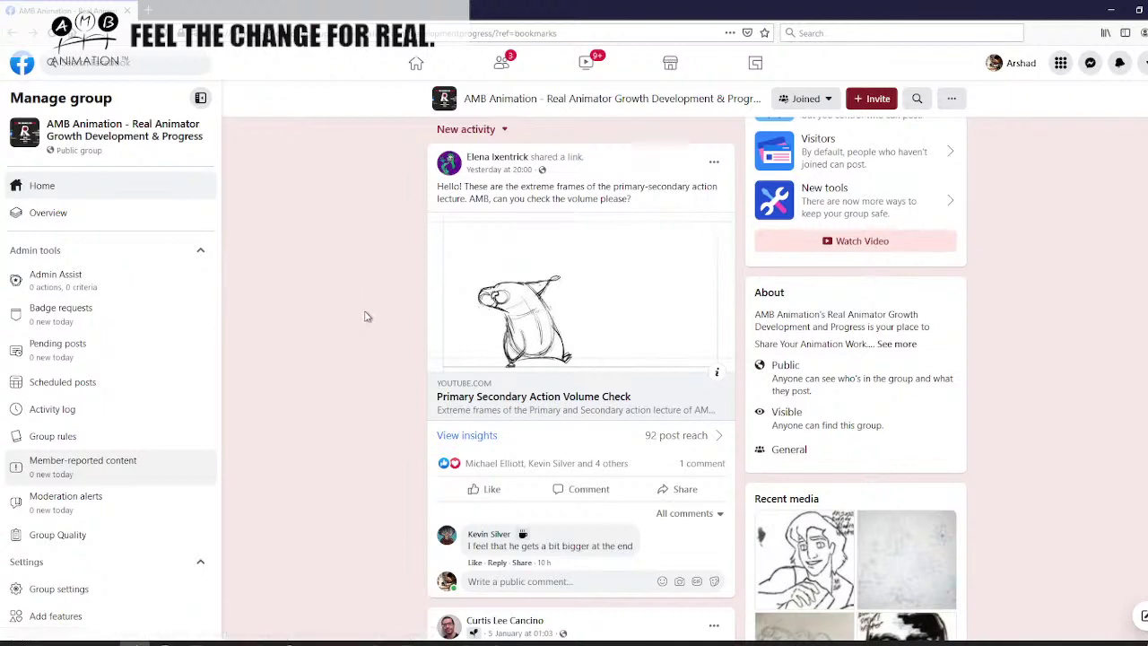
Look through the group's feed from the volume check post to the "Amb 360 head rotation #1" post and its feedback request.
scroll(529, 305, down, 1)
scroll(529, 305, up, 1)
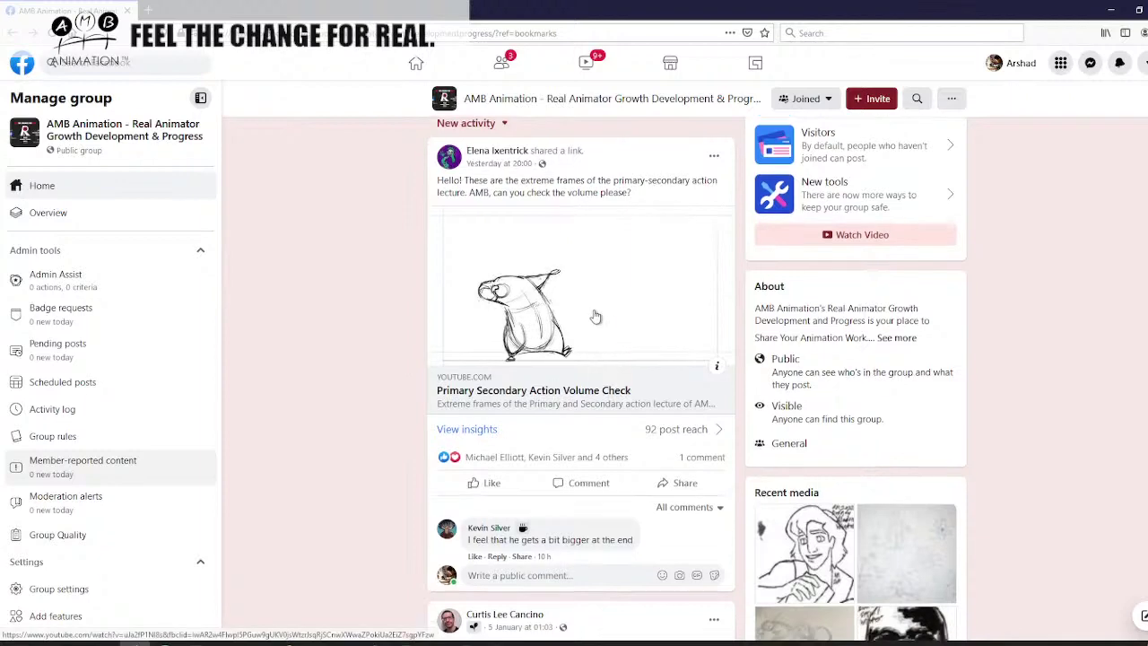
scroll(594, 317, down, 1)
scroll(558, 326, up, 5)
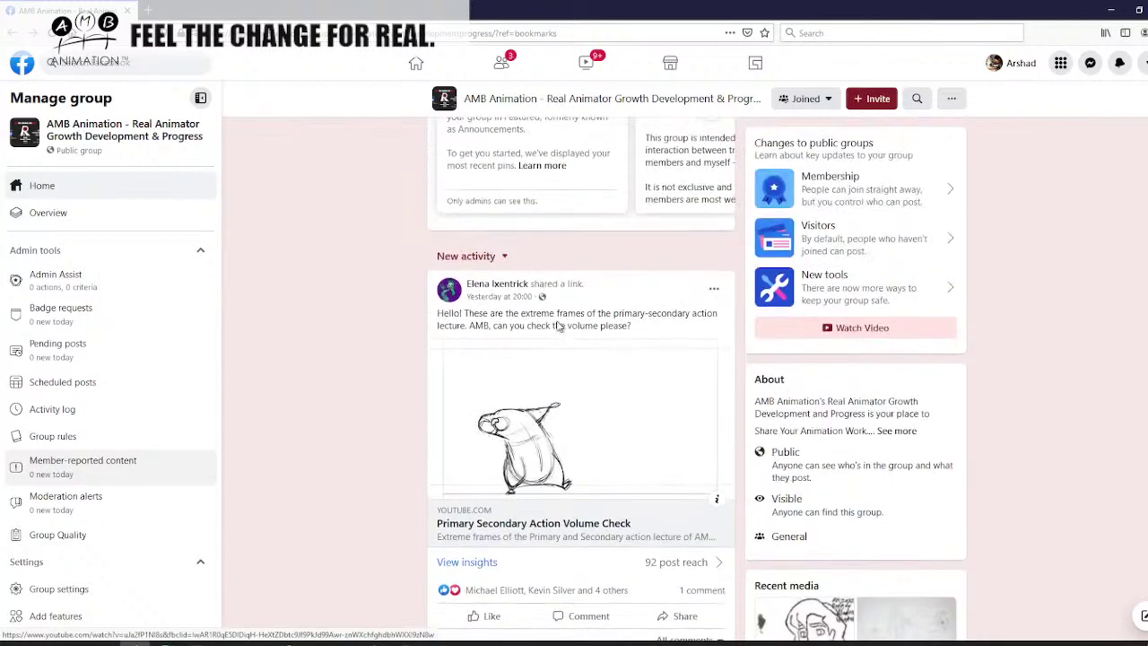
scroll(566, 330, down, 10)
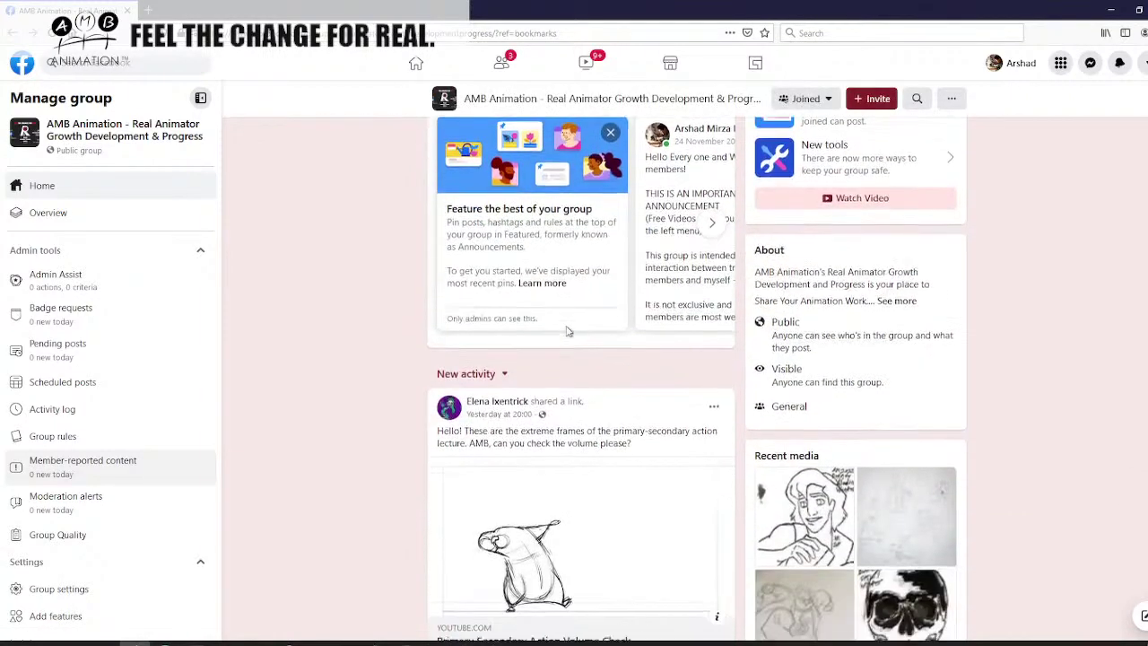
scroll(567, 332, down, 5)
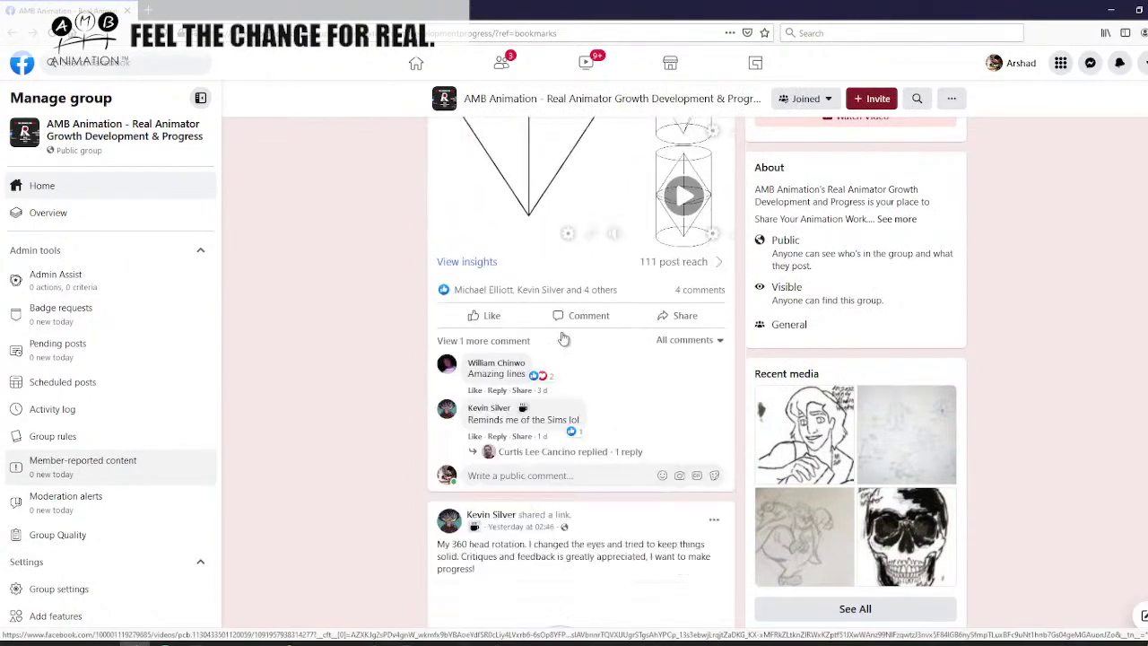
scroll(592, 324, down, 5)
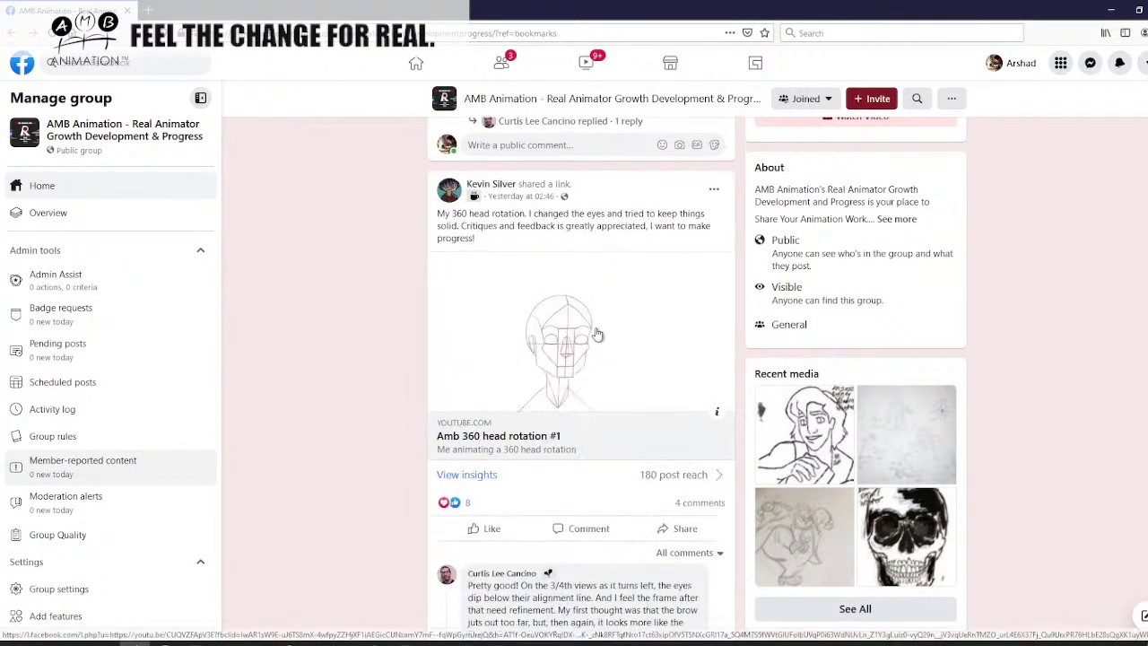
scroll(595, 325, up, 3)
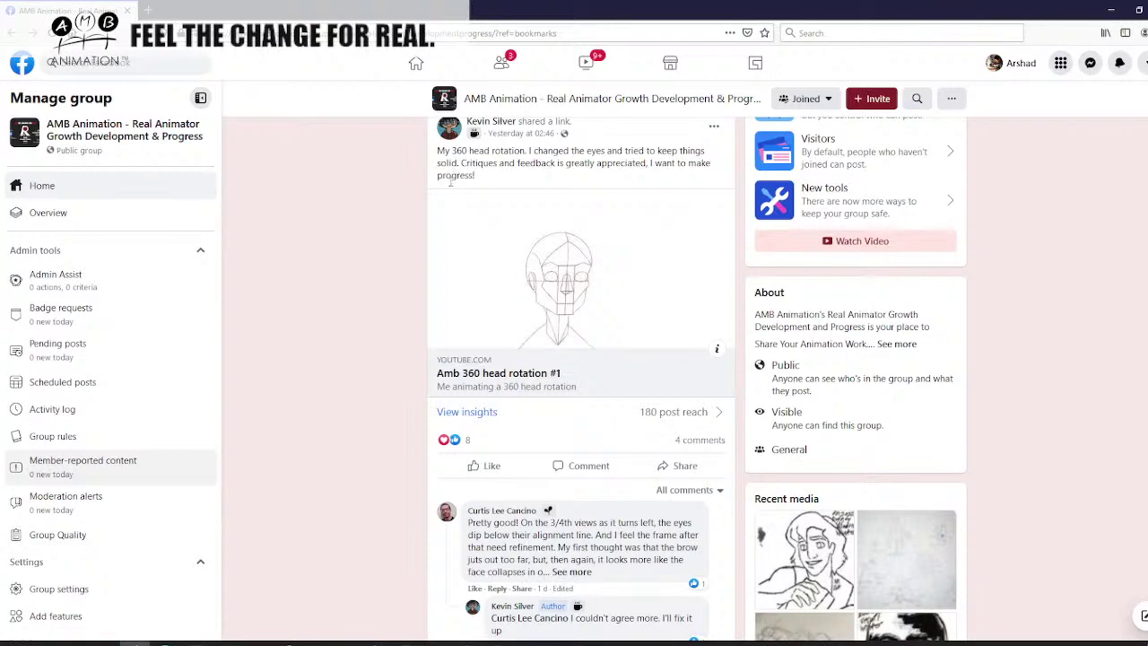
Open the "Amb 360 head rotation #1" YouTube video linked in the group post and pause its playback.
scroll(496, 224, up, 1)
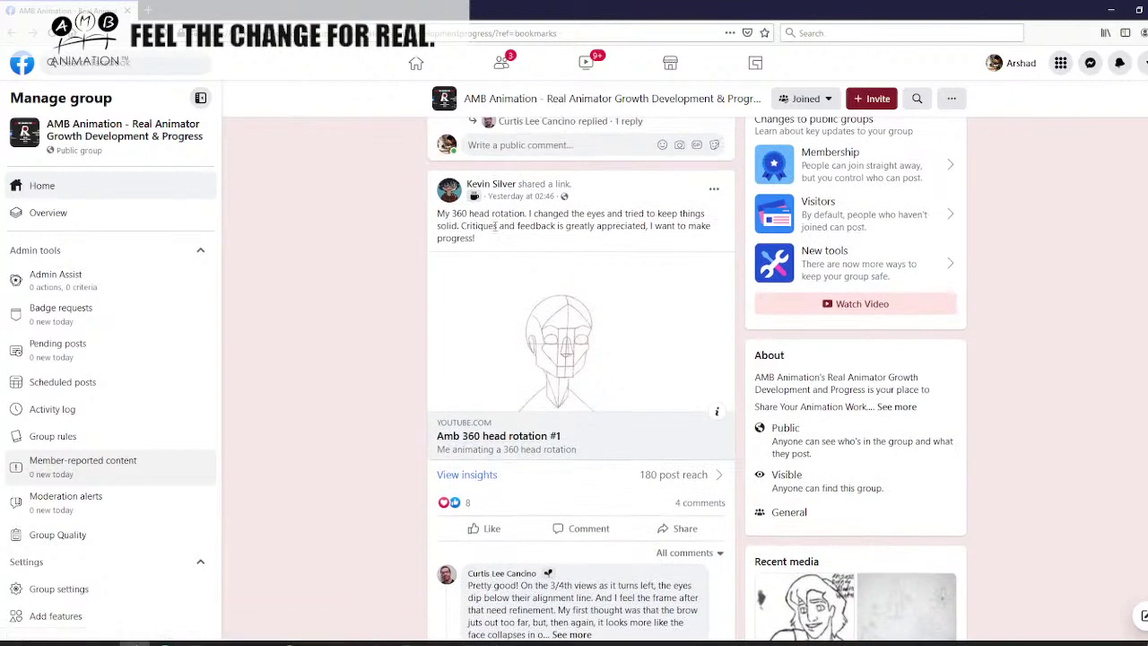
scroll(496, 224, down, 1)
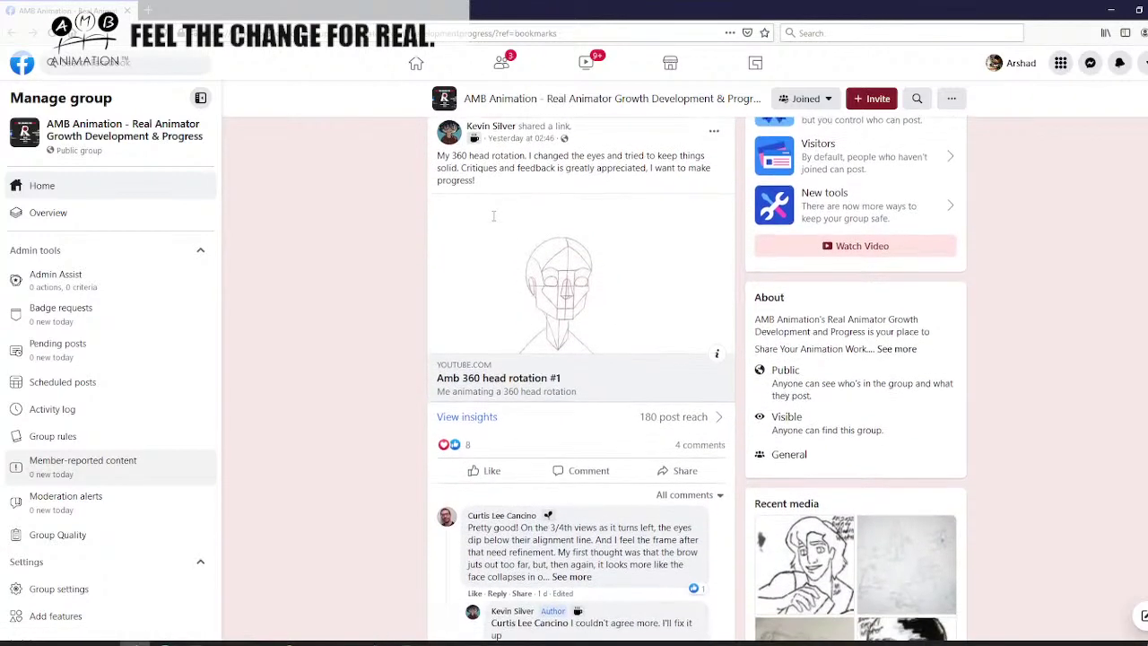
scroll(496, 224, up, 1)
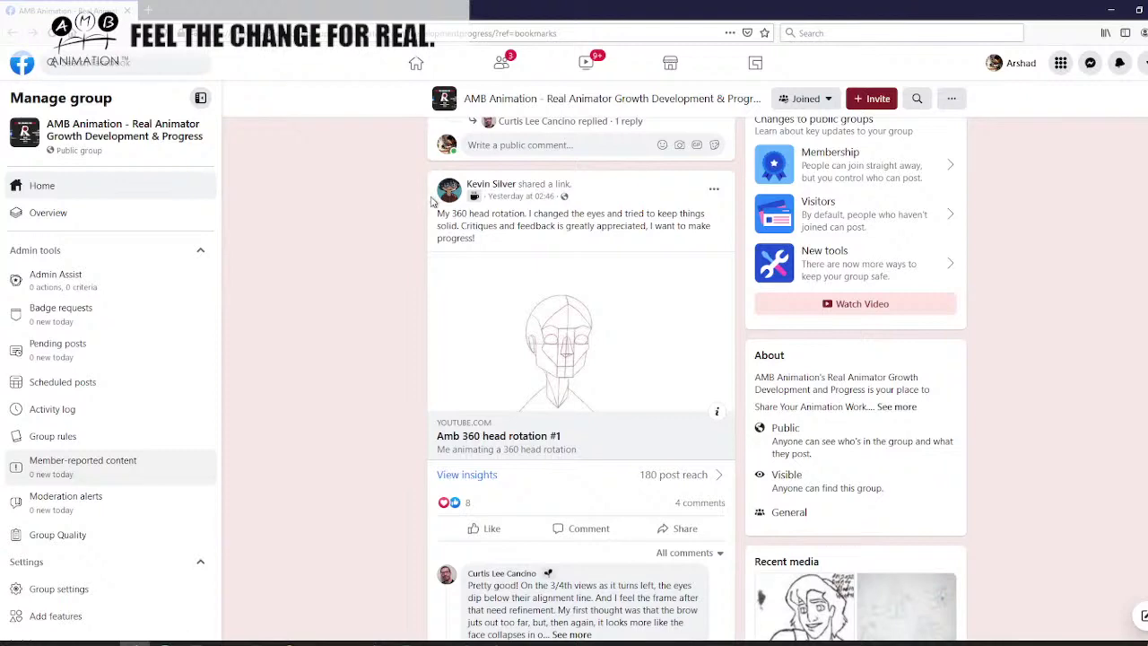
scroll(431, 203, down, 3)
scroll(431, 206, up, 3)
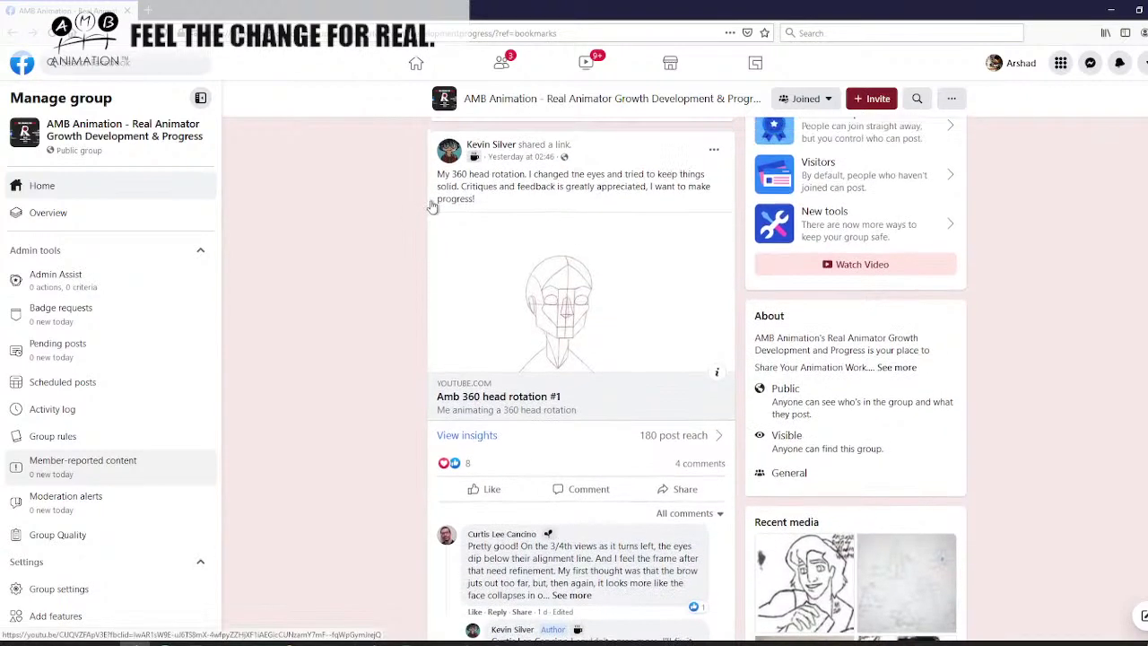
scroll(431, 204, down, 1)
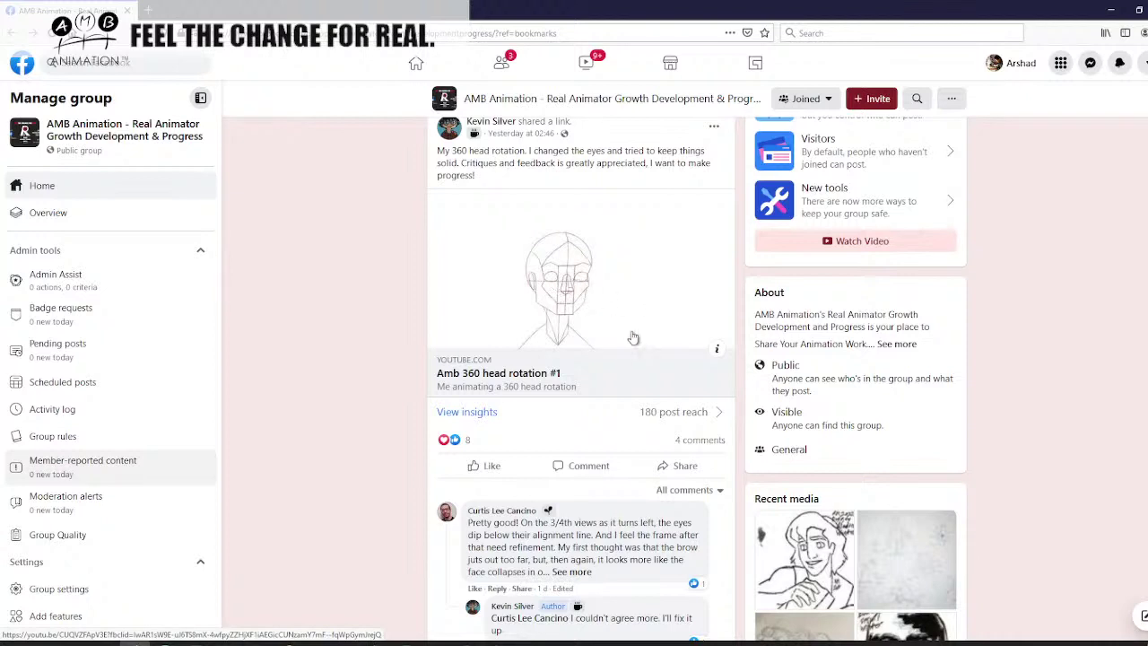
click(543, 316)
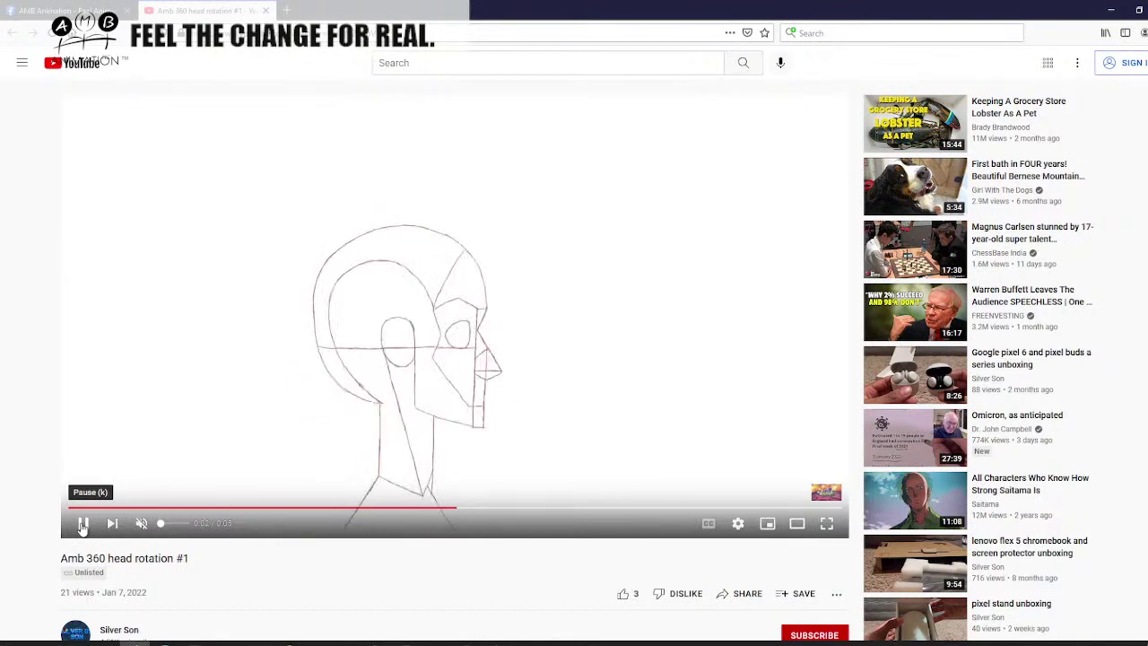
click(81, 526)
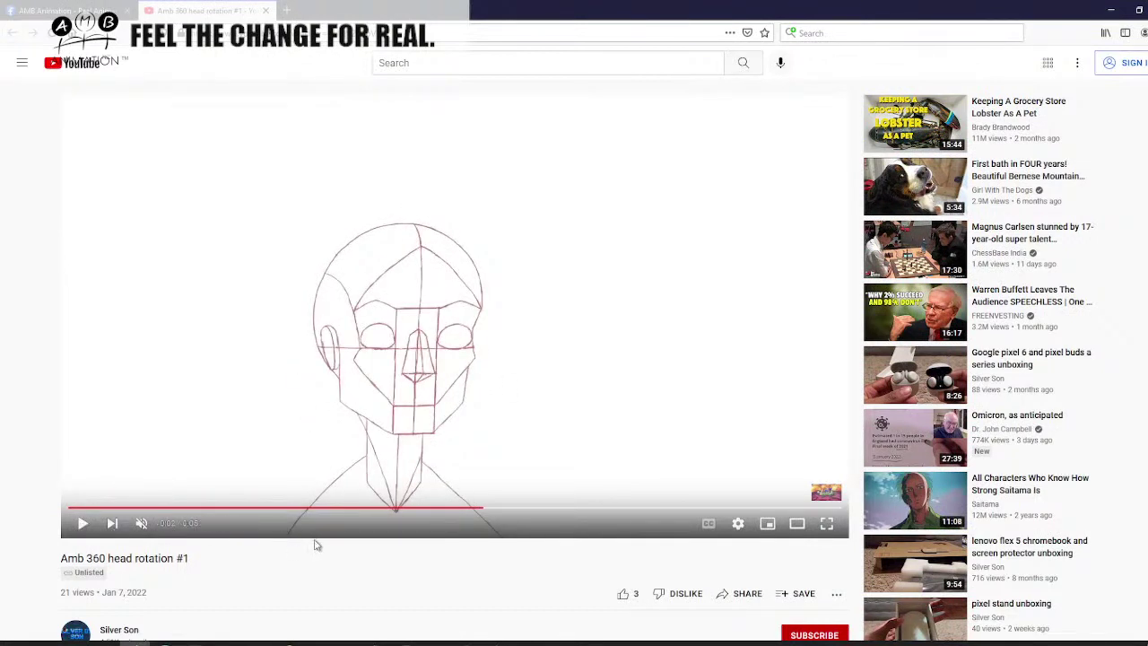
Step frame by frame back and forth through the head's turn between the right-facing profile and the front view.
key(comma)
key(comma)
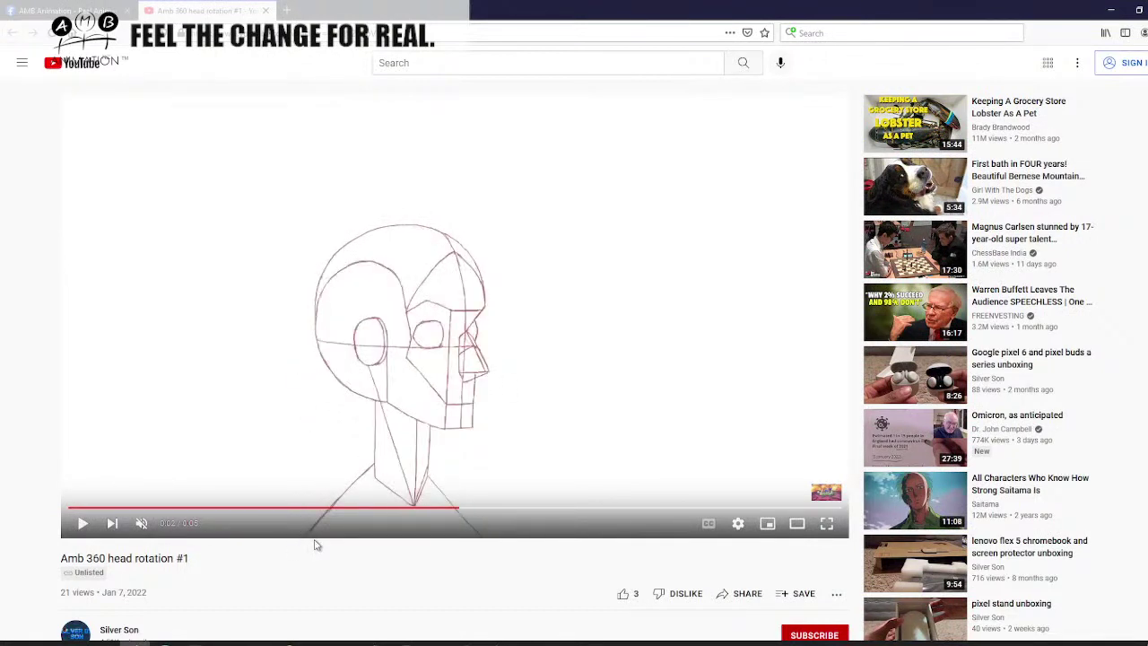
key(comma)
key(comma)
key(period)
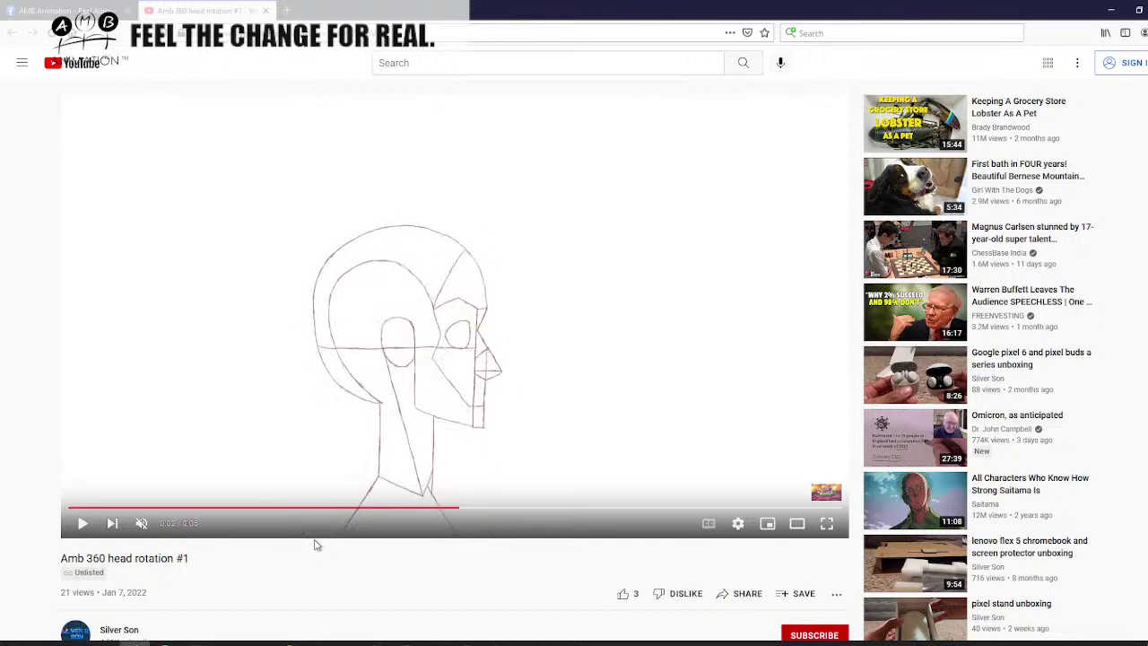
key(period)
key(period)
key(period)
key(period)
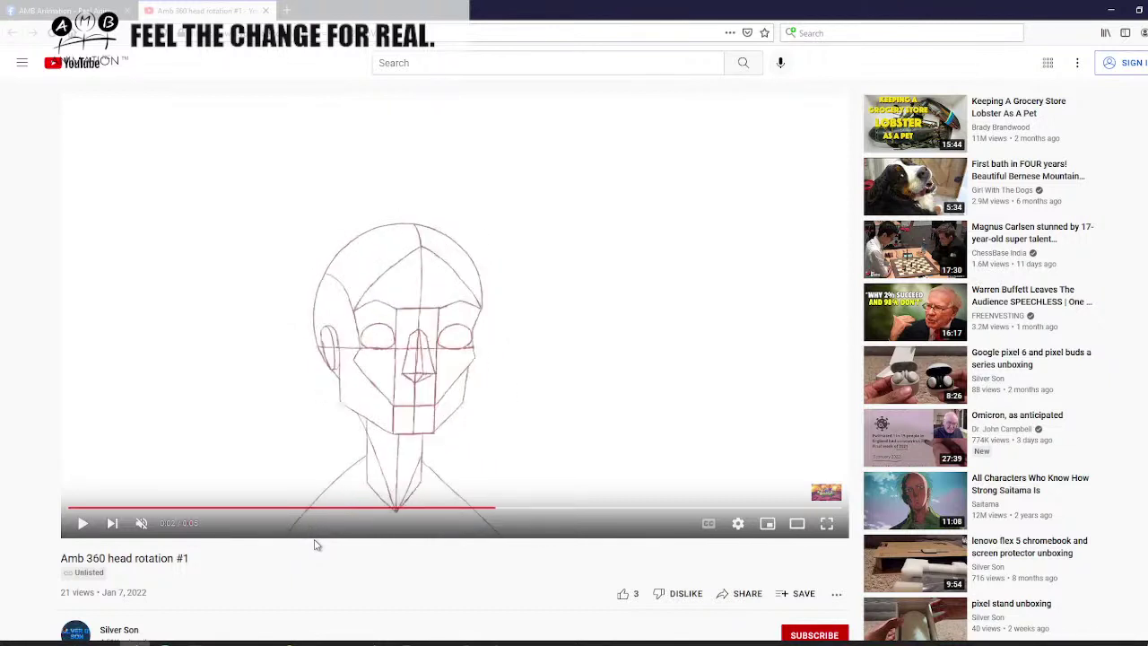
key(period)
key(period)
key(period)
key(period)
key(comma)
key(comma)
key(comma)
key(comma)
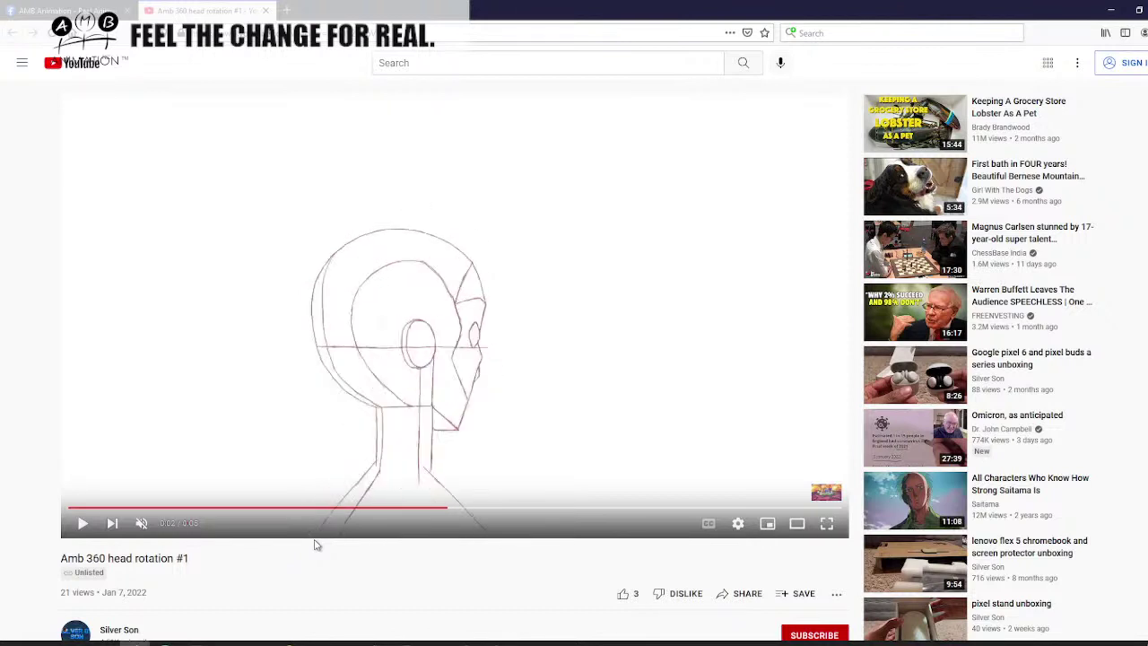
Compare the right-facing profile frame with the neighbouring three-quarter frames by stepping repeatedly between them.
key(period)
key(period)
key(period)
key(period)
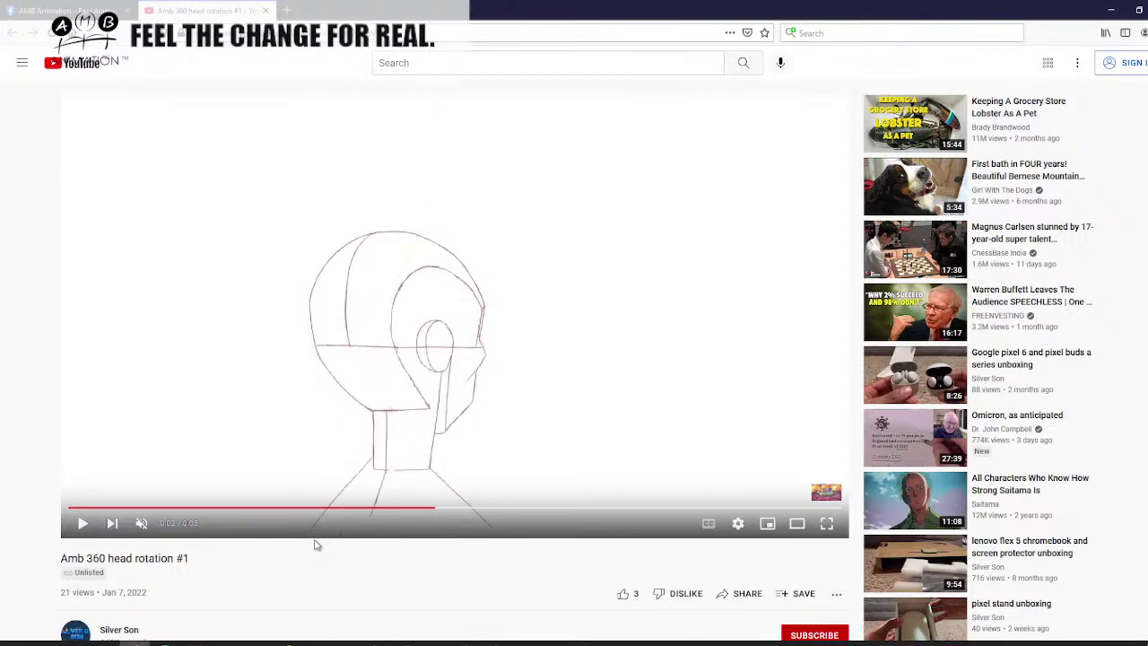
key(period)
key(period)
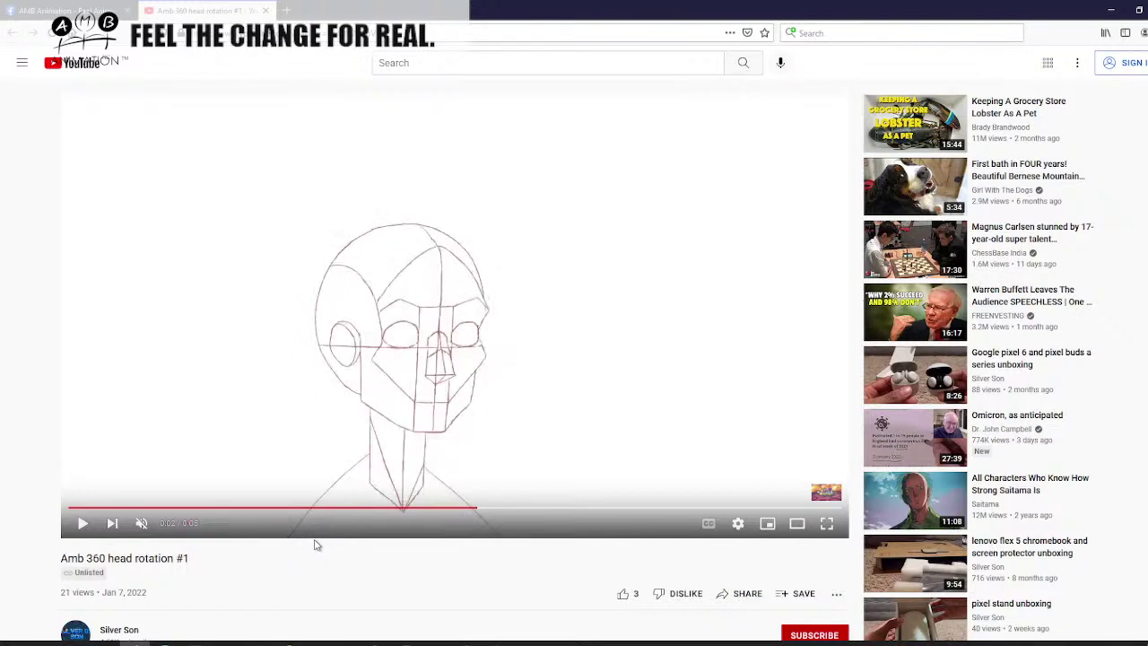
key(comma)
key(comma)
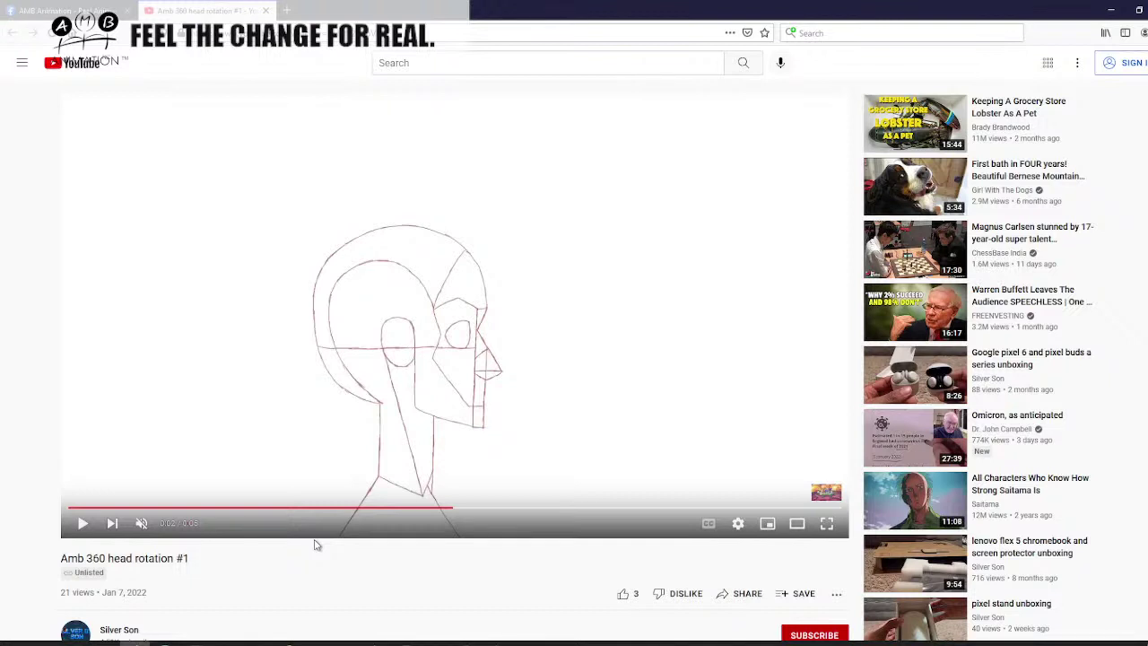
key(period)
key(period)
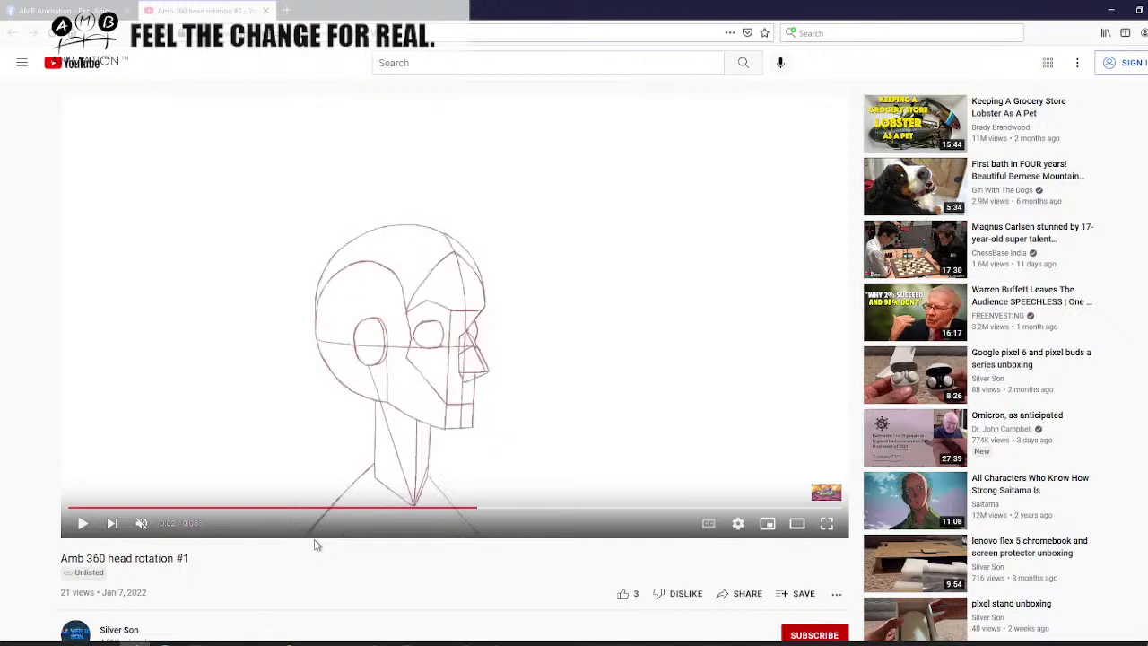
key(comma)
key(comma)
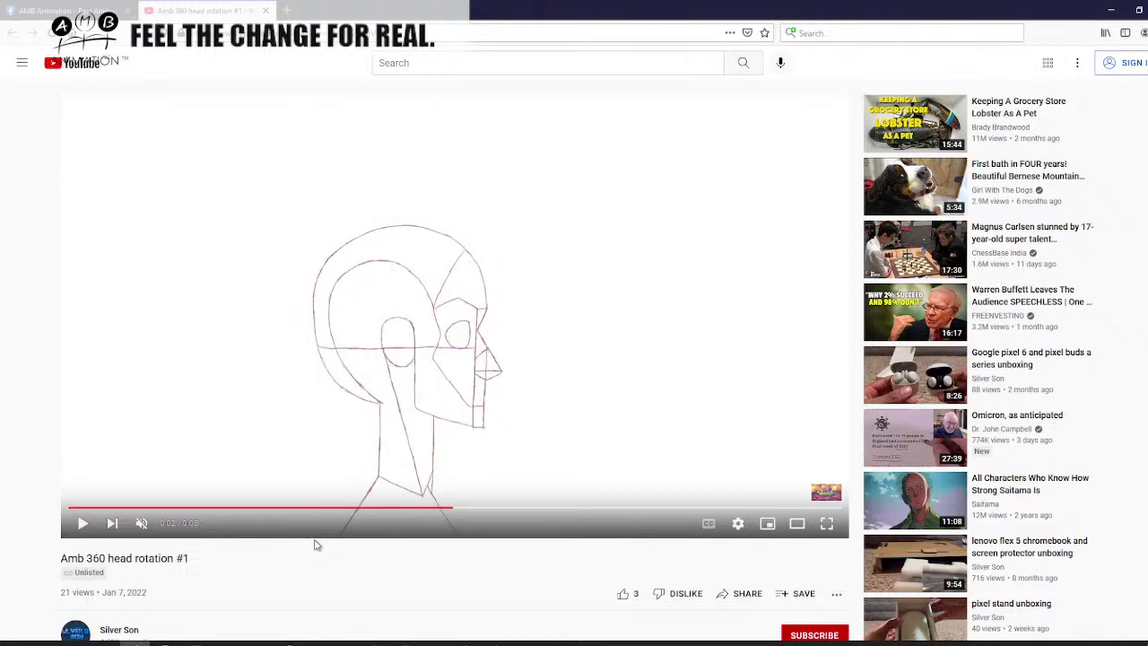
key(period)
key(period)
key(period)
key(period)
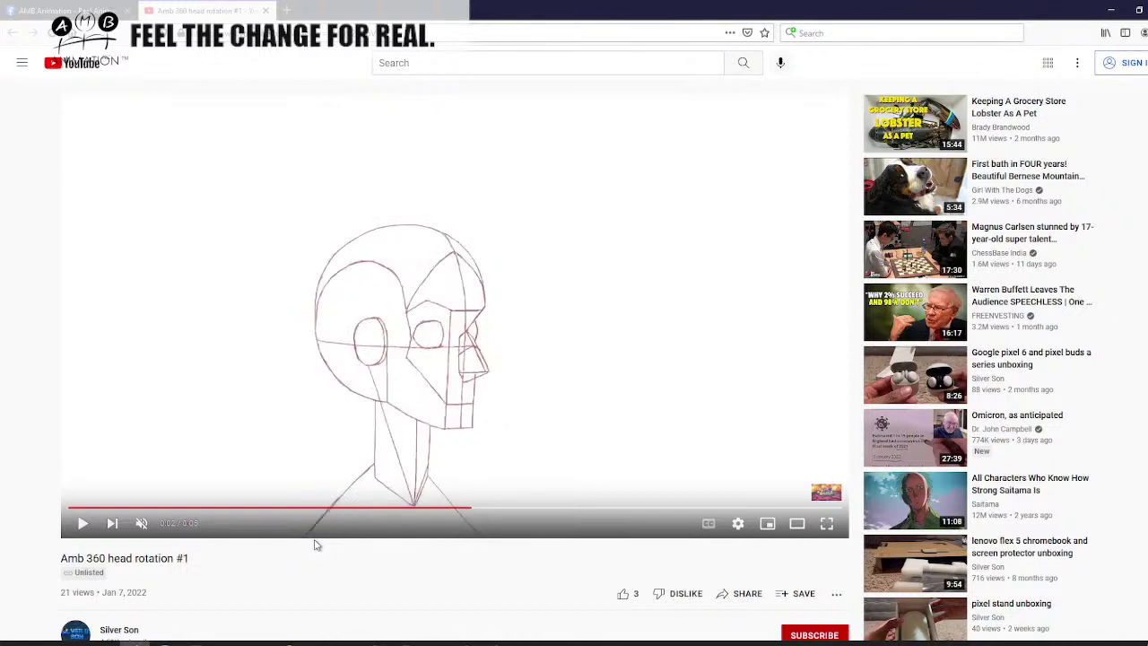
Step back to the rear three-quarter frame, and forward through the front view to the left-facing three-quarter frames.
key(comma)
key(comma)
key(comma)
key(comma)
key(comma)
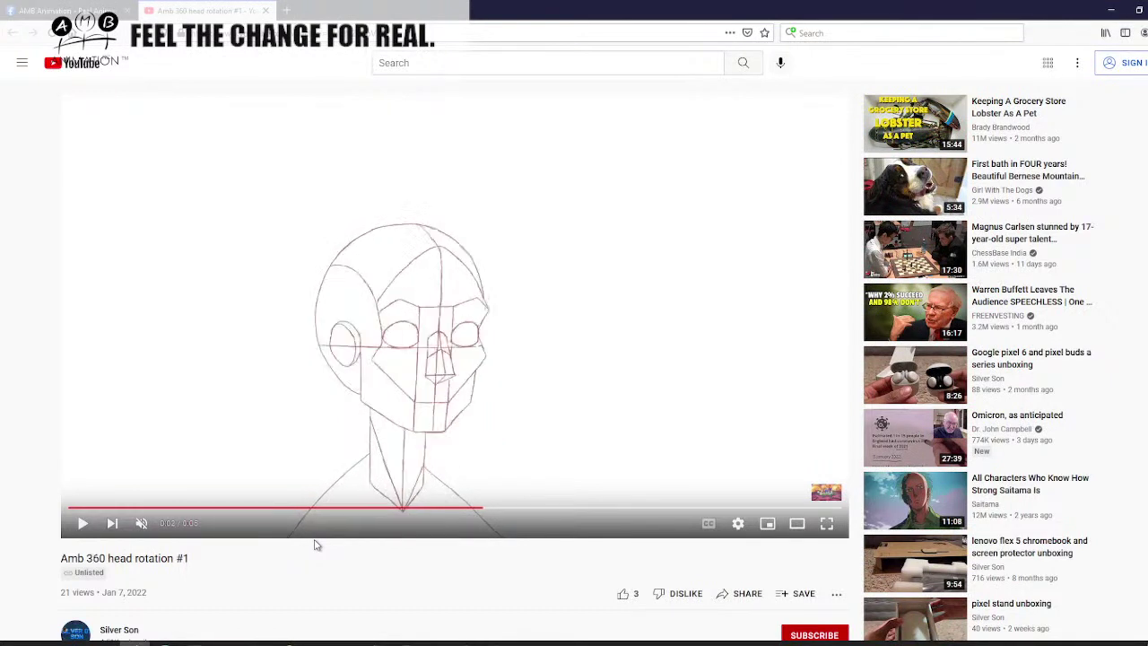
key(comma)
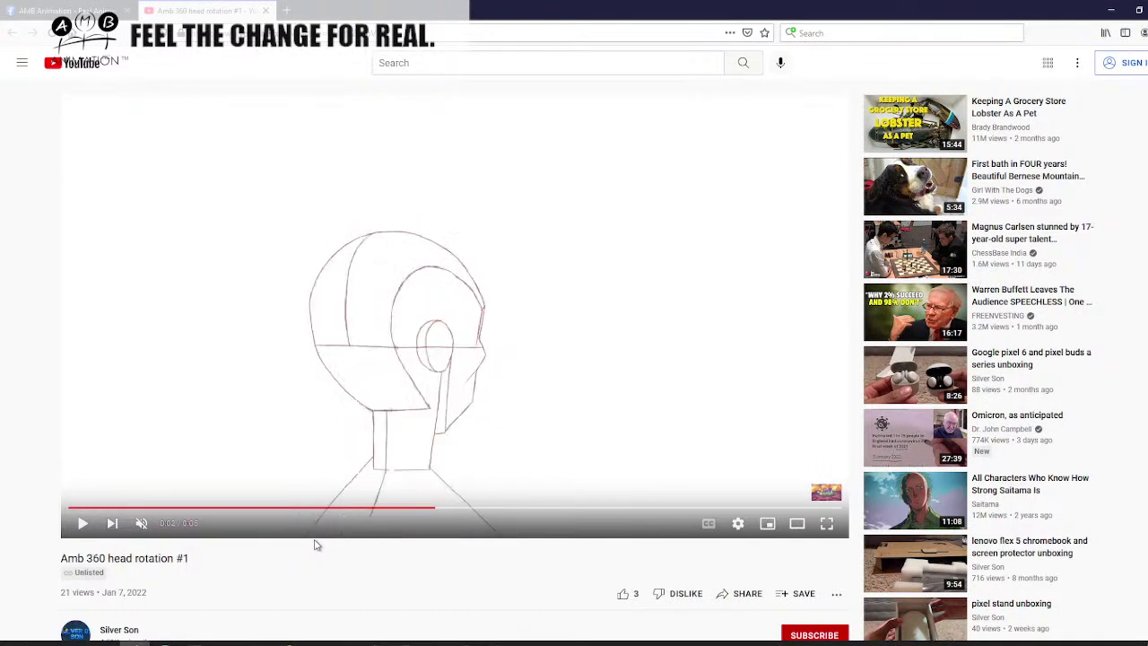
key(period)
key(period)
key(period)
key(period)
key(period)
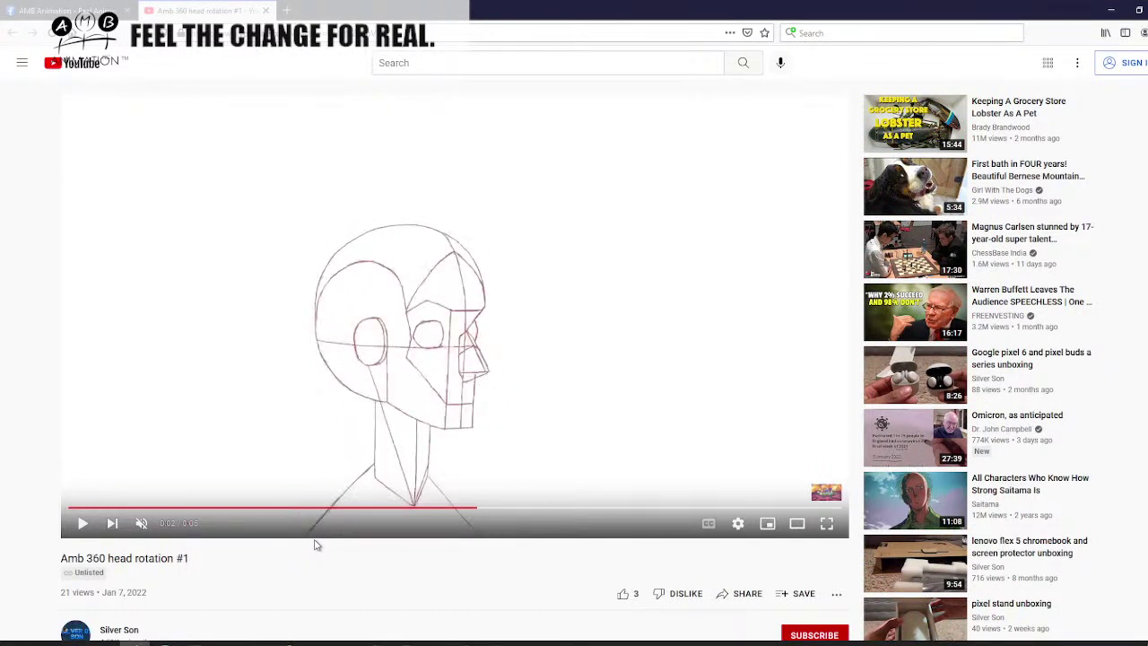
key(period)
key(period)
key(period)
key(period)
key(period)
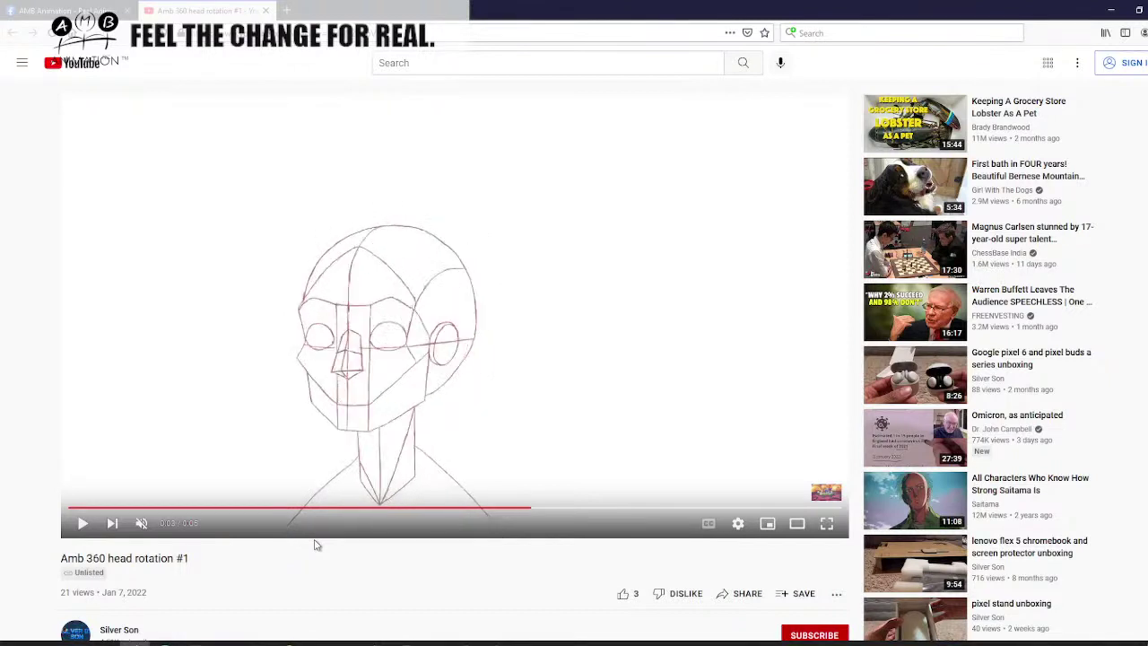
key(period)
Compare the jaw and cheek in the left-facing three-quarter frame and the adjacent near-profile frame.
key(comma)
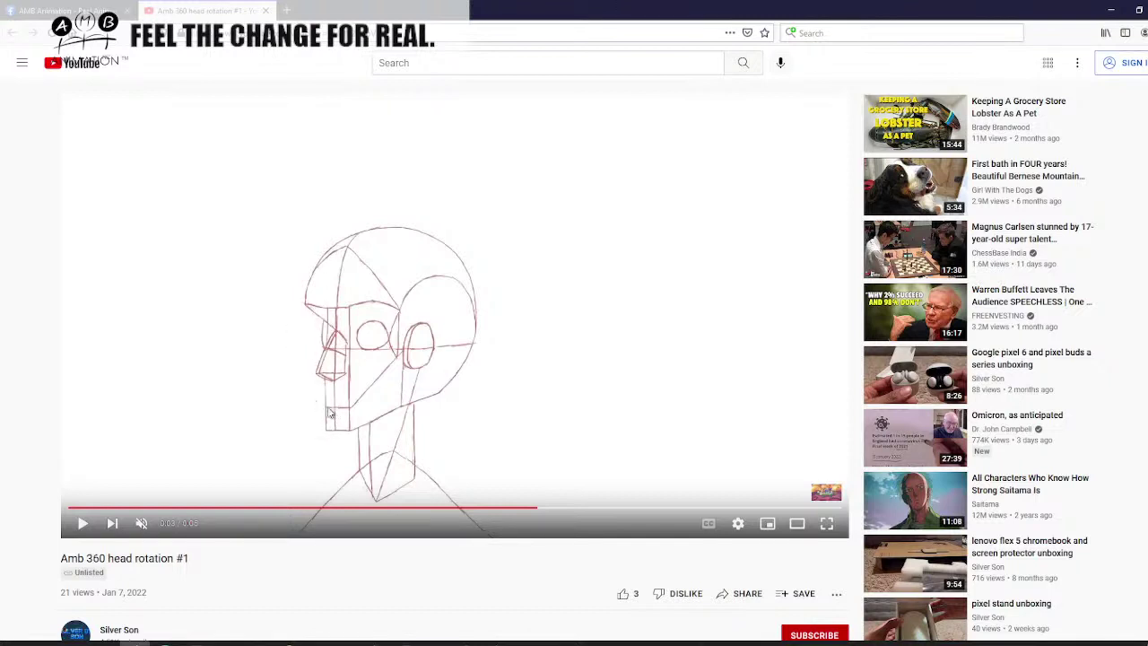
key(period)
key(comma)
key(comma)
key(comma)
key(period)
key(period)
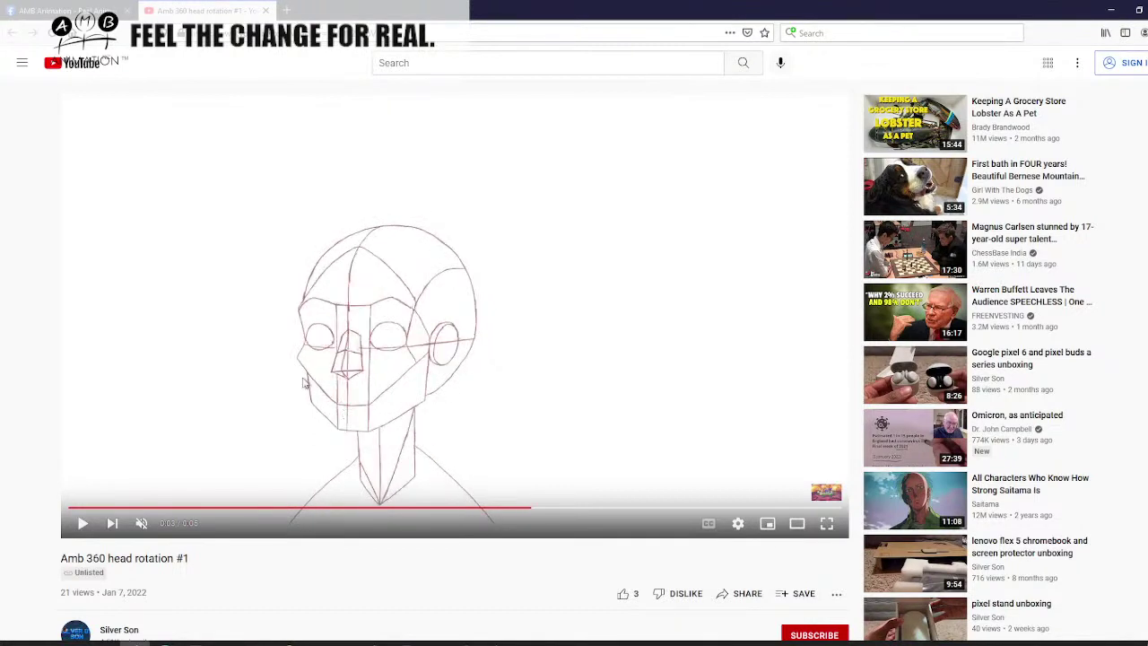
key(comma)
key(comma)
key(comma)
key(comma)
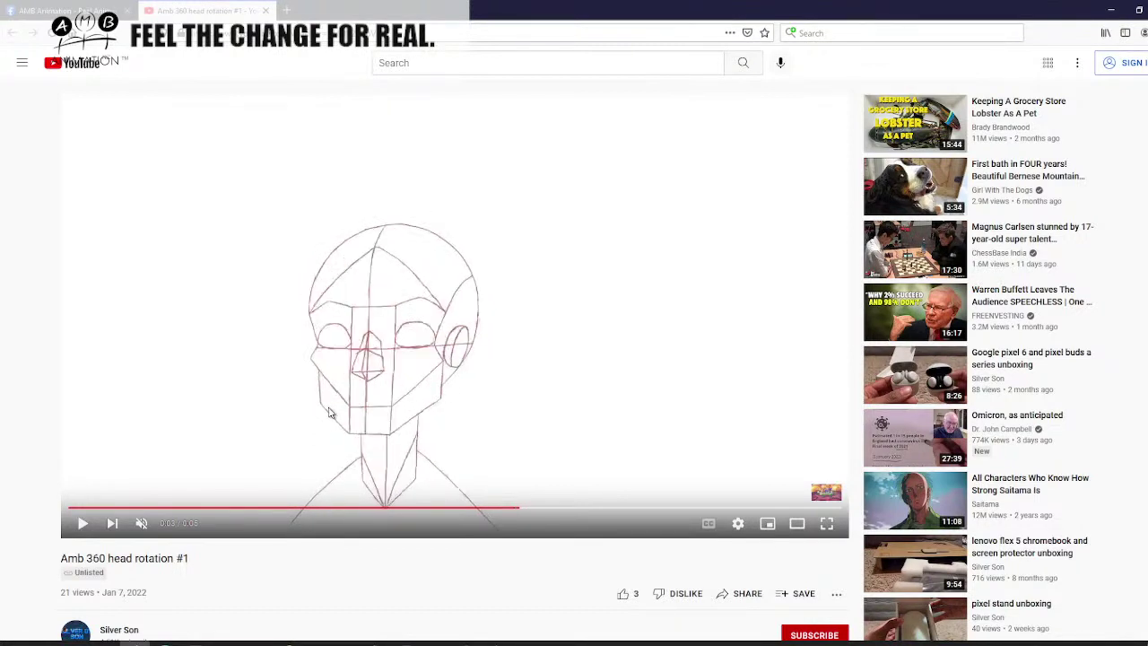
Rewind to the rear three-quarter frame and advance through the front view to the left-facing profile.
key(comma)
key(comma)
key(comma)
key(comma)
key(comma)
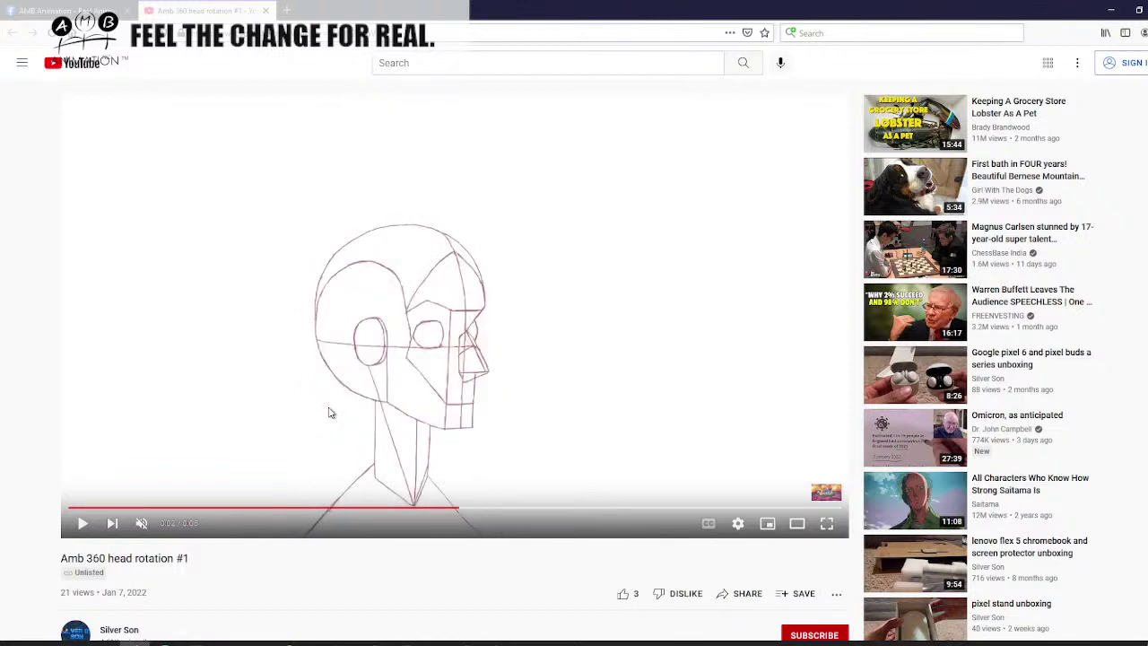
key(period)
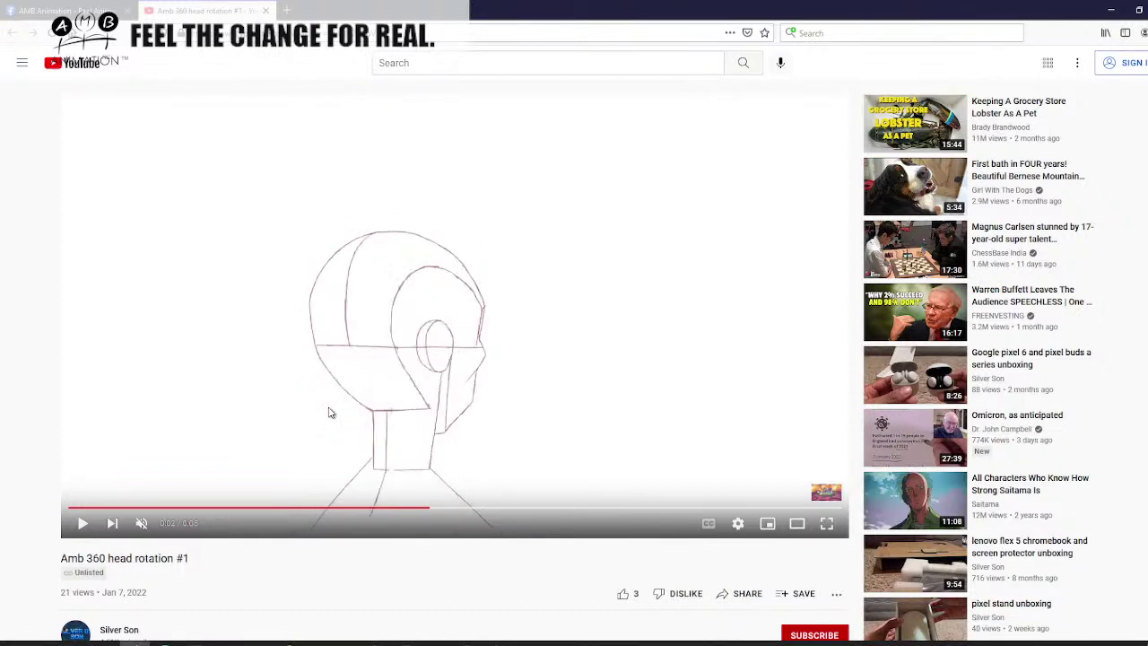
key(period)
key(period)
key(period)
key(period)
key(period)
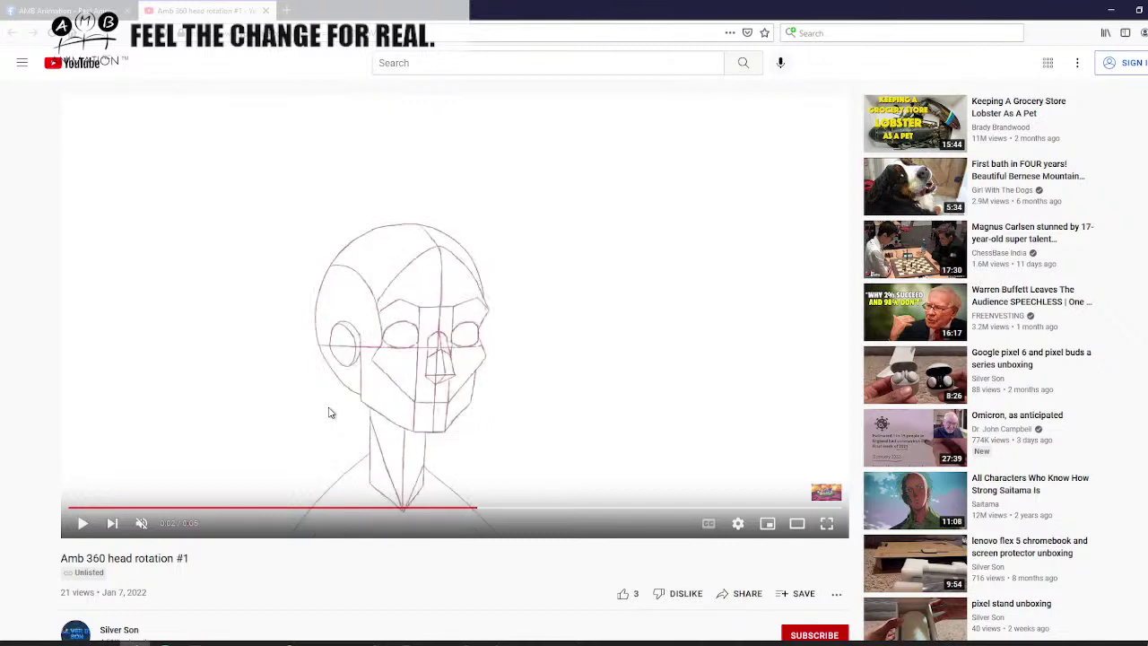
key(period)
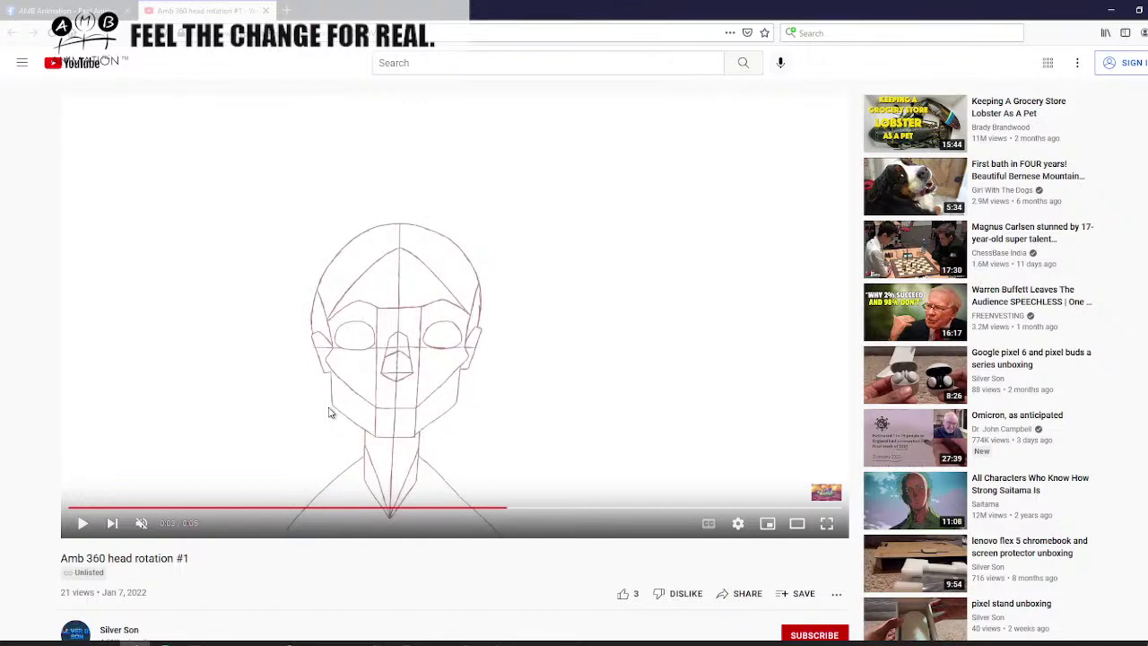
key(period)
key(period)
key(period)
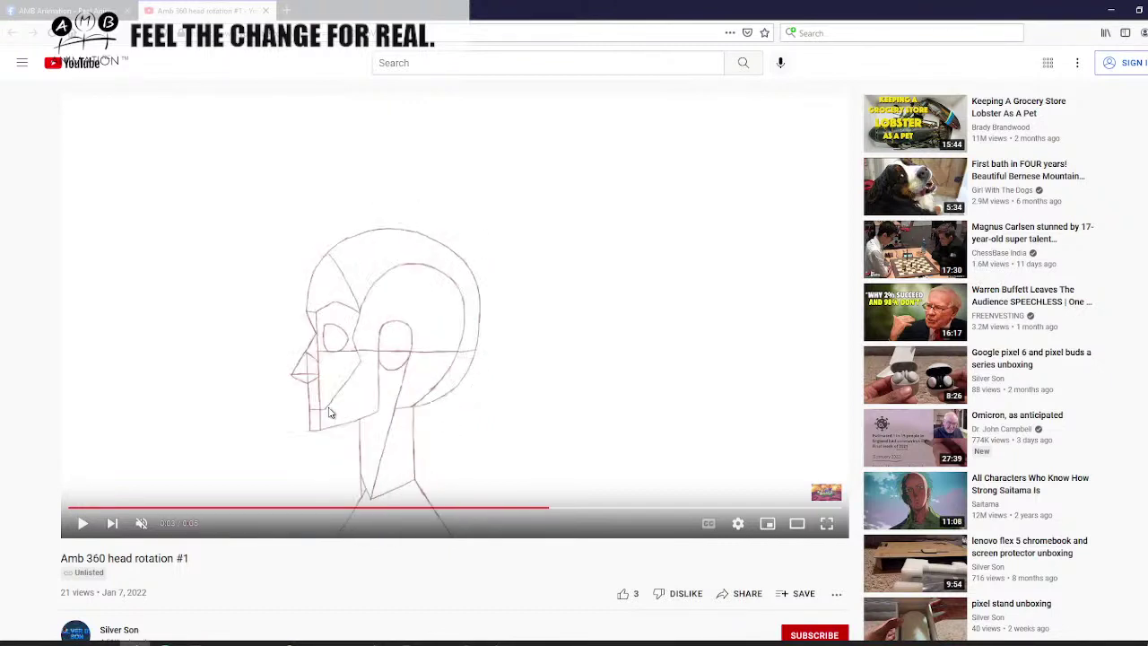
Examine the left-facing profile frames, and step on past the back of the head to the right-facing three-quarter frame.
key(comma)
key(comma)
key(period)
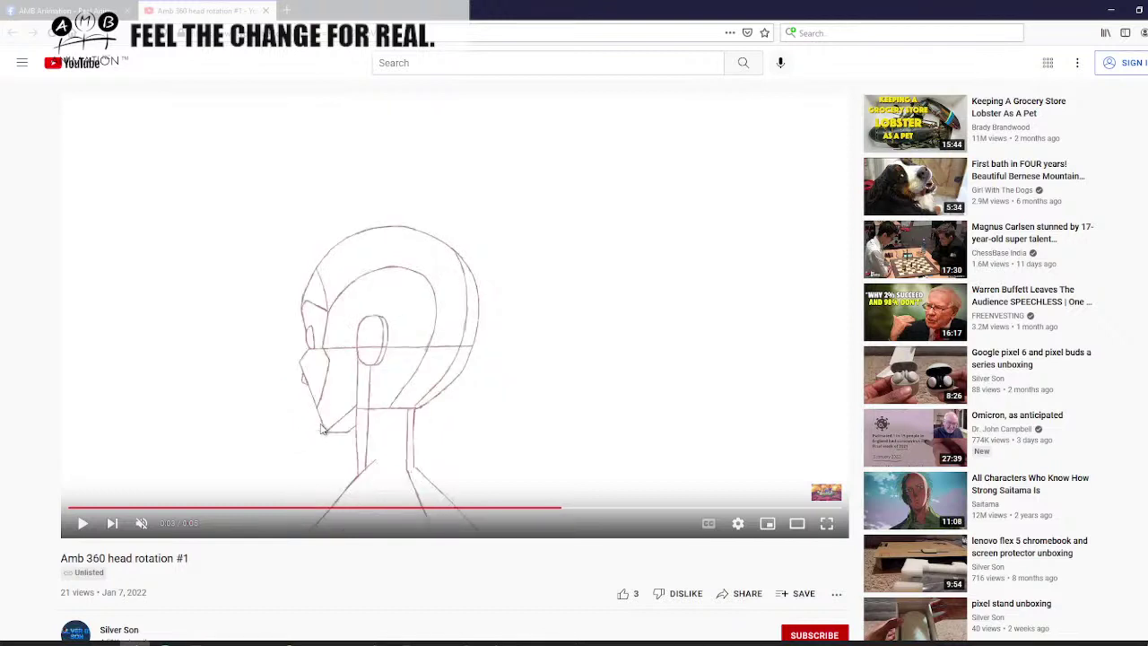
key(period)
key(period)
key(period)
key(period)
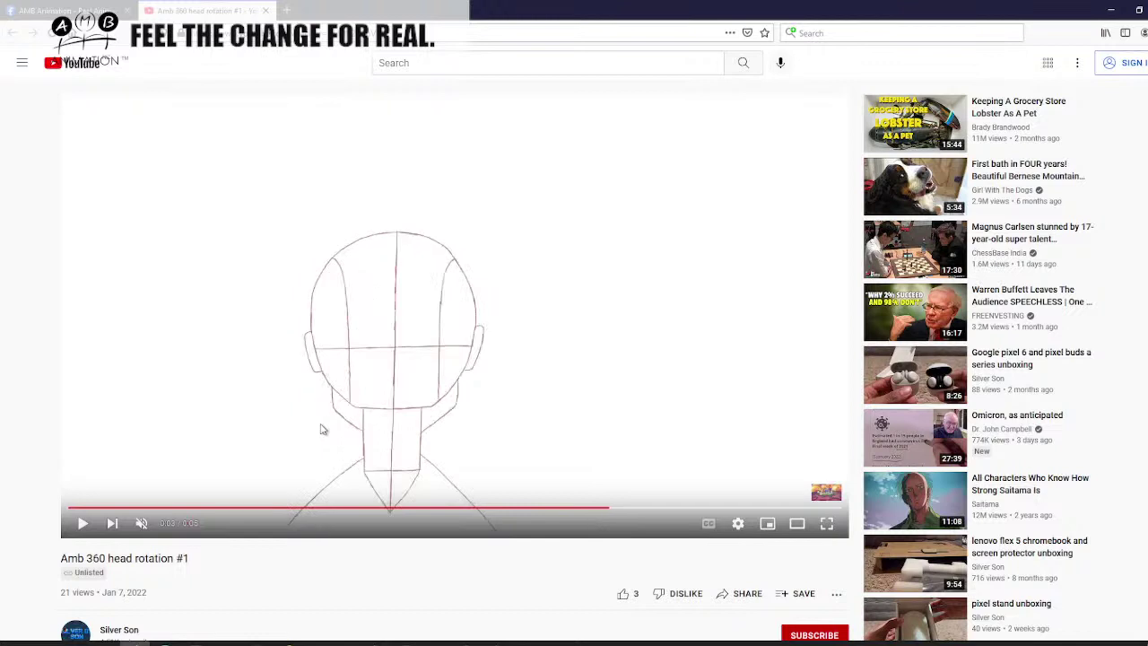
key(period)
key(period)
key(period)
key(period)
key(period)
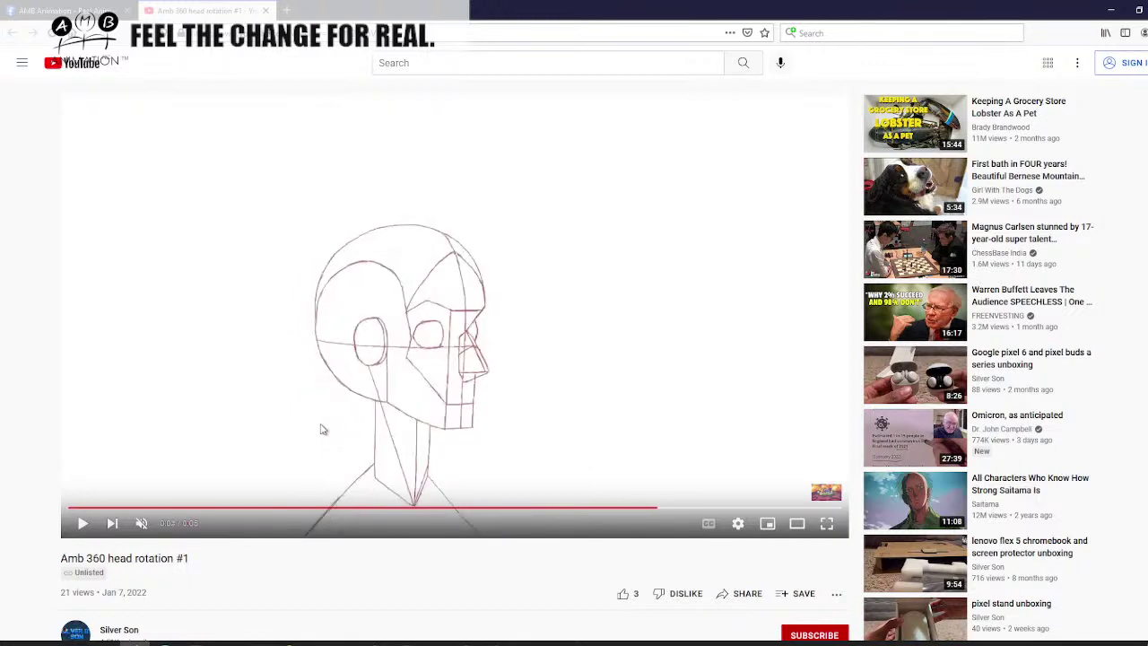
key(period)
key(period)
key(period)
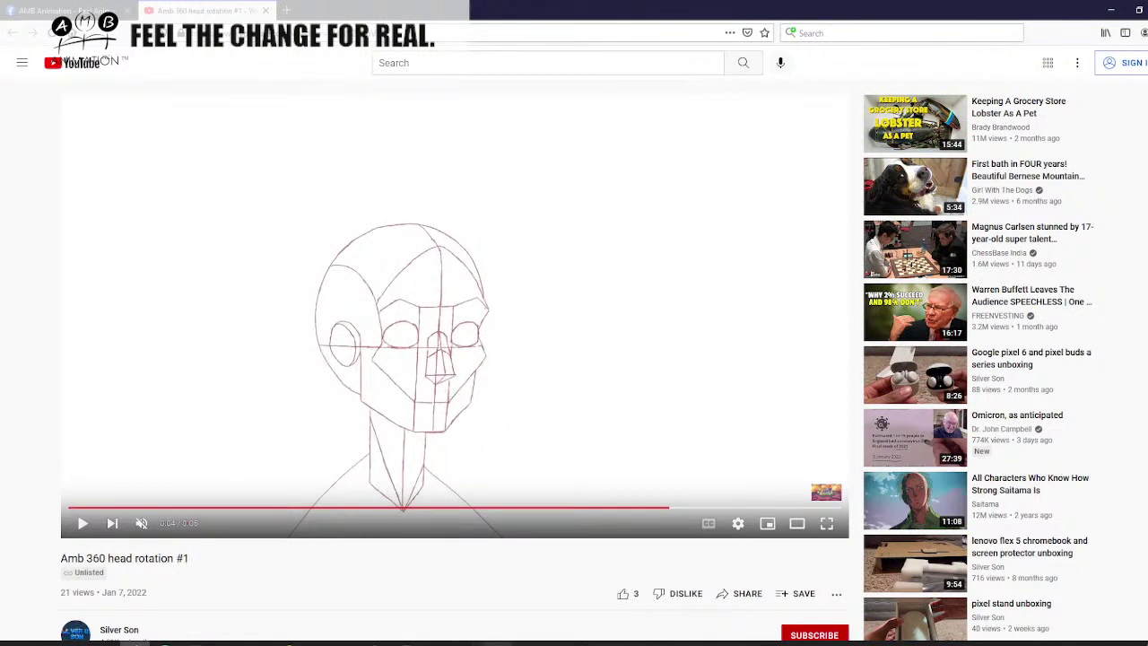
Switch to Toon Boom Storyboard Pro and add a new blank panel after the mug and paper boat sketch.
click(496, 640)
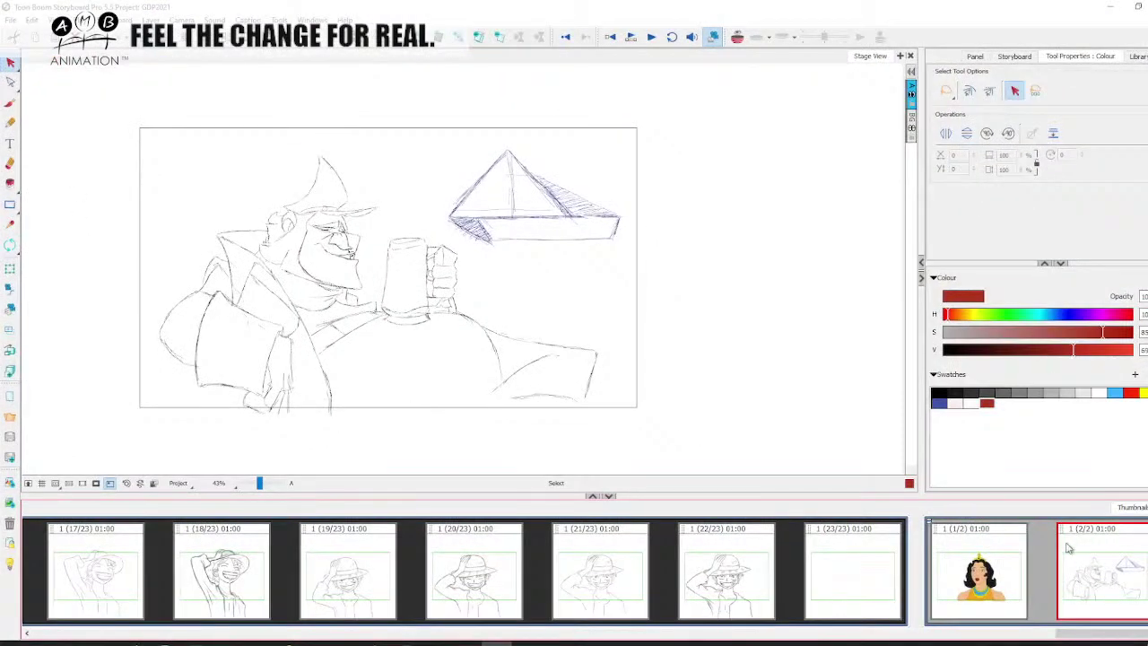
click(394, 37)
Sketch a three-quarter head with the brush: a rounded skull, an angled cheek line meeting at a point, and a jaw block beneath.
click(10, 103)
mouse_move(321, 215)
mouse_down()
mouse_move(369, 167)
mouse_move(435, 244)
mouse_up()
drag(310, 250, 400, 309)
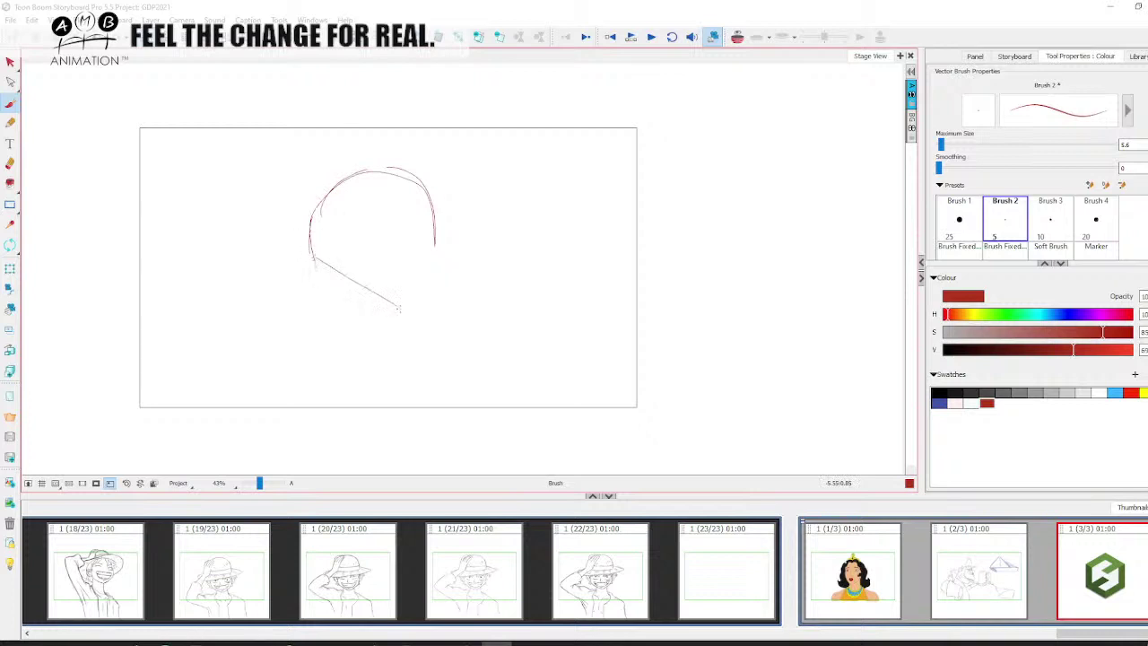
drag(435, 256, 404, 301)
drag(434, 247, 431, 272)
mouse_move(334, 282)
mouse_down()
mouse_move(343, 338)
mouse_move(416, 340)
mouse_up()
drag(415, 339, 413, 288)
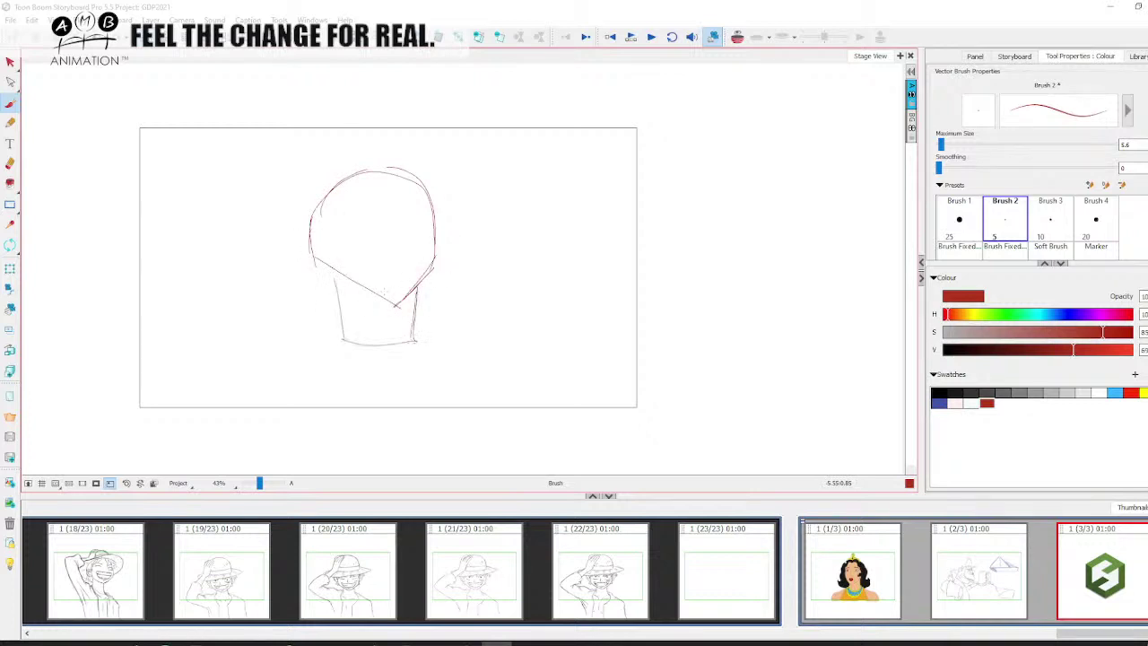
Add the face centre line, brow, eyes, nose and mouth to the three-quarter head, with arrows marking the skull and jaw directions.
drag(351, 260, 359, 349)
drag(411, 289, 408, 348)
mouse_move(349, 234)
mouse_down()
mouse_move(359, 226)
mouse_move(400, 296)
mouse_up()
drag(398, 218, 402, 301)
drag(336, 218, 400, 220)
mouse_move(399, 220)
mouse_down()
mouse_move(428, 206)
mouse_move(418, 229)
mouse_up()
mouse_move(344, 264)
mouse_down()
mouse_move(444, 261)
mouse_move(401, 359)
mouse_up()
mouse_move(394, 244)
mouse_down()
mouse_move(401, 342)
mouse_move(410, 319)
mouse_move(421, 338)
mouse_up()
drag(460, 193, 502, 210)
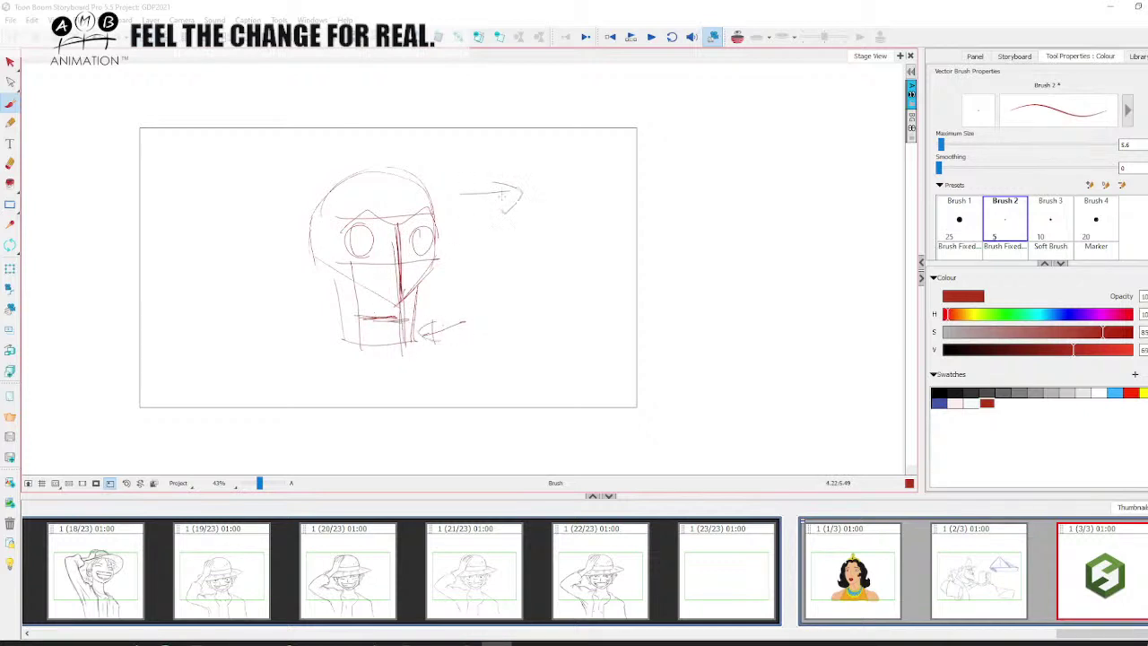
Delete the entire three-quarter head sketch and its arrows from the panel.
key(alt+s)
key(ctrl+a)
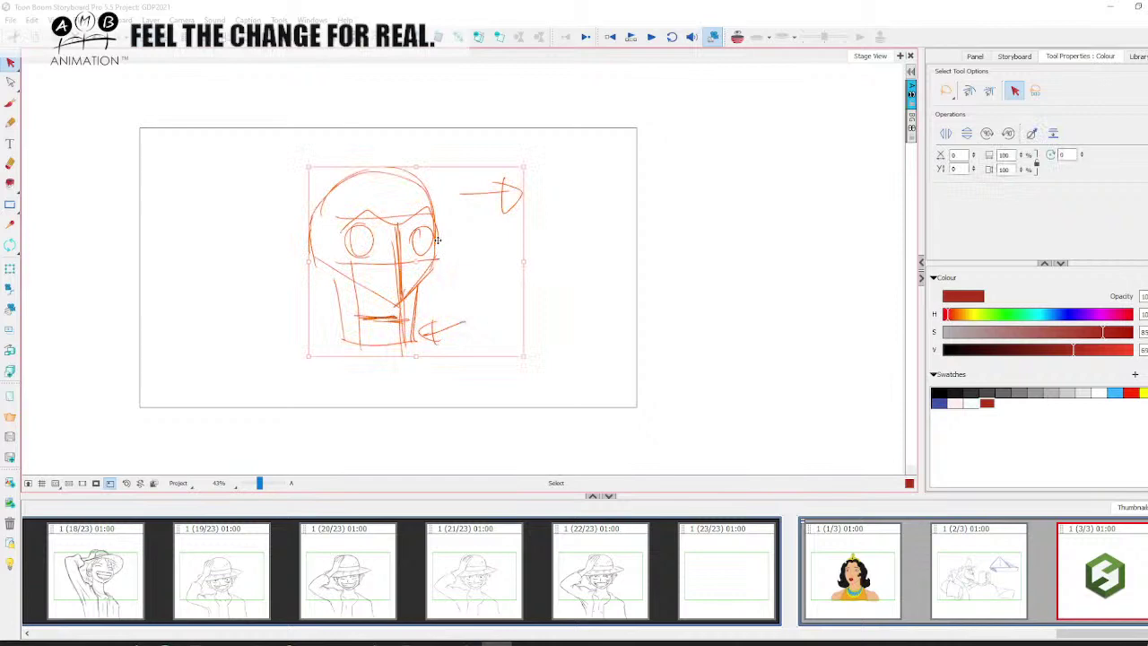
key(Delete)
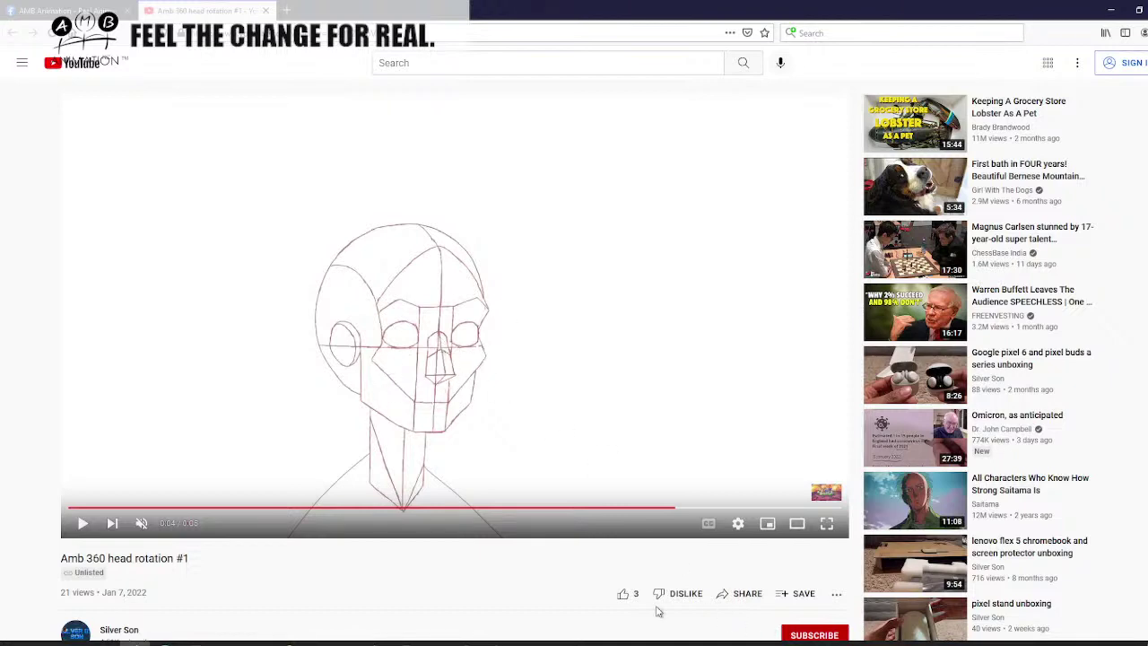
Return to Storyboard Pro and sketch a front-view head circle in the blank panel, divided by vertical and horizontal centre lines.
click(496, 641)
click(13, 103)
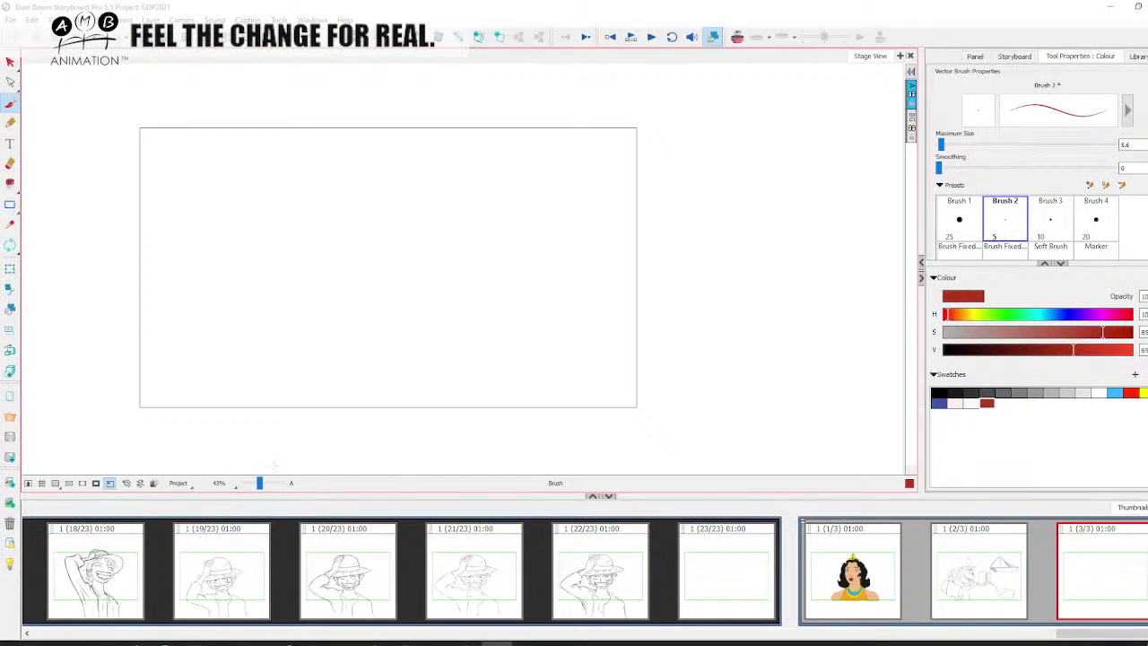
scroll(331, 324, up, 2)
mouse_move(395, 202)
mouse_down()
mouse_move(493, 278)
mouse_move(502, 305)
mouse_move(499, 269)
mouse_up()
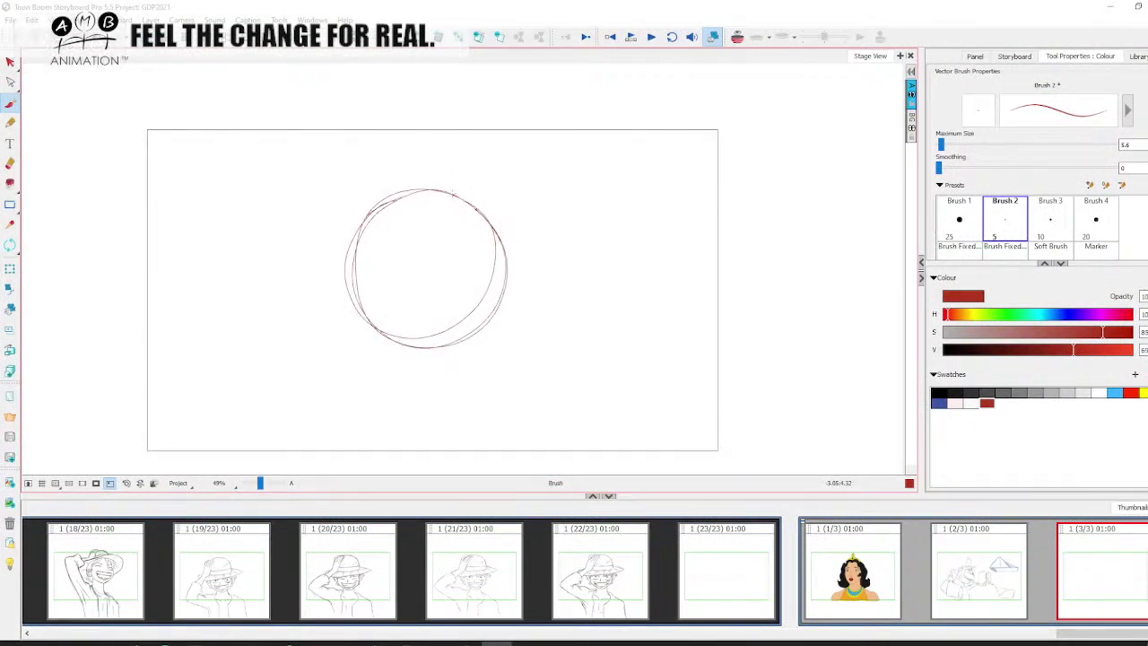
drag(422, 190, 425, 351)
drag(436, 187, 428, 352)
drag(448, 279, 508, 280)
drag(344, 287, 504, 286)
Draw the diamond-shaped face plane inside the circle, with the brow line, two round eyes and the cheek lines under them.
mouse_move(371, 276)
mouse_down()
mouse_move(429, 224)
mouse_move(477, 262)
mouse_move(491, 288)
mouse_up()
drag(451, 234, 493, 290)
mouse_move(366, 290)
mouse_down()
mouse_move(425, 346)
mouse_move(491, 294)
mouse_up()
drag(441, 344, 493, 294)
mouse_move(387, 268)
mouse_down()
mouse_move(479, 283)
mouse_move(452, 285)
mouse_up()
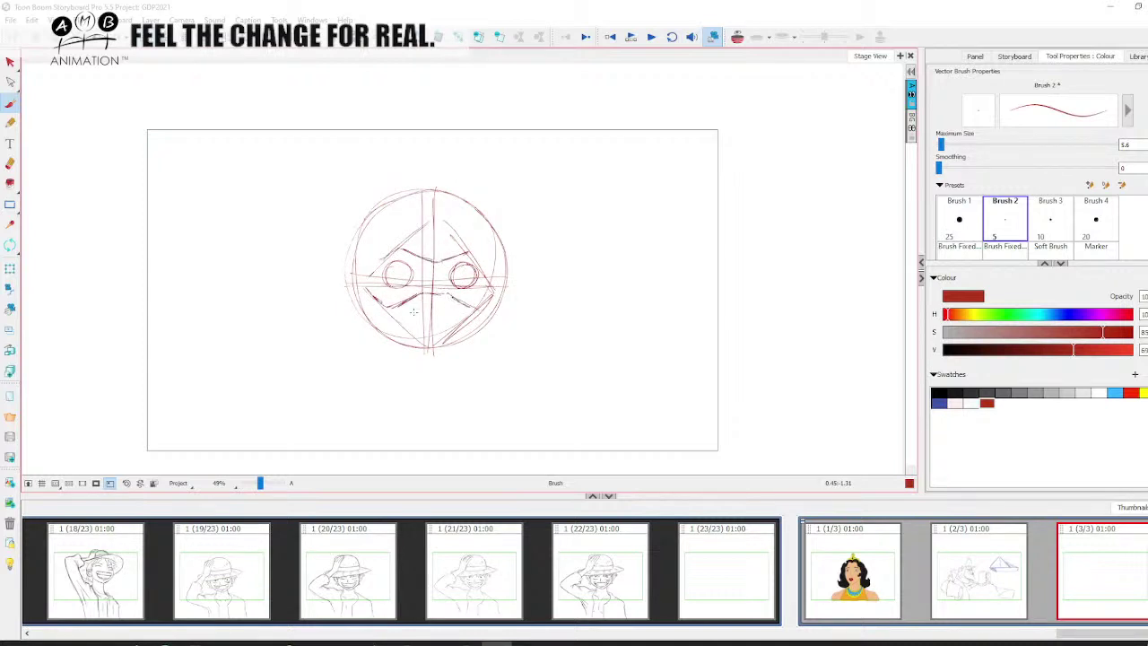
Draw the central muzzle columns and the tapering jaw and chin below the front-view face circle.
drag(450, 311, 442, 324)
mouse_move(378, 308)
mouse_down()
mouse_move(375, 341)
mouse_move(412, 381)
mouse_move(448, 377)
mouse_up()
drag(375, 333, 425, 378)
mouse_move(391, 355)
mouse_down()
mouse_move(422, 379)
mouse_move(452, 375)
mouse_up()
drag(453, 375, 480, 349)
drag(484, 292, 479, 355)
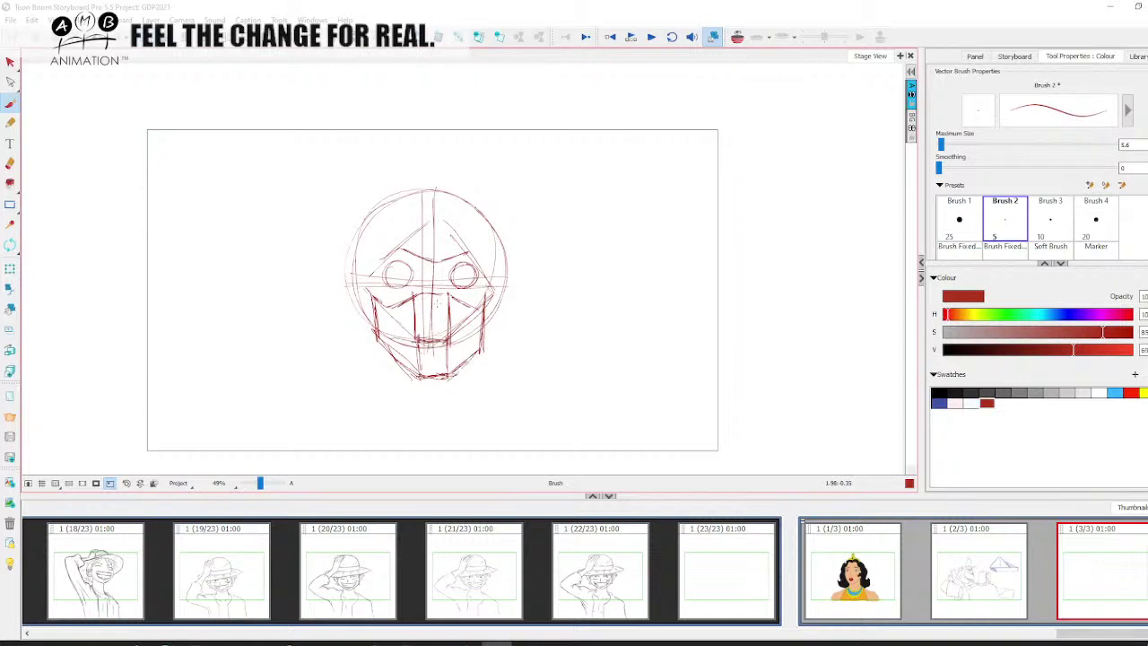
Hatch the band across the brows and eyes and the central muzzle of the front-view face, and undo the last few strokes.
drag(431, 282, 430, 343)
drag(399, 250, 425, 262)
mouse_move(368, 278)
mouse_down()
mouse_move(400, 252)
mouse_move(419, 255)
mouse_up()
drag(379, 299, 467, 260)
mouse_move(422, 301)
mouse_down()
mouse_move(475, 265)
mouse_move(448, 296)
mouse_up()
drag(418, 339, 495, 286)
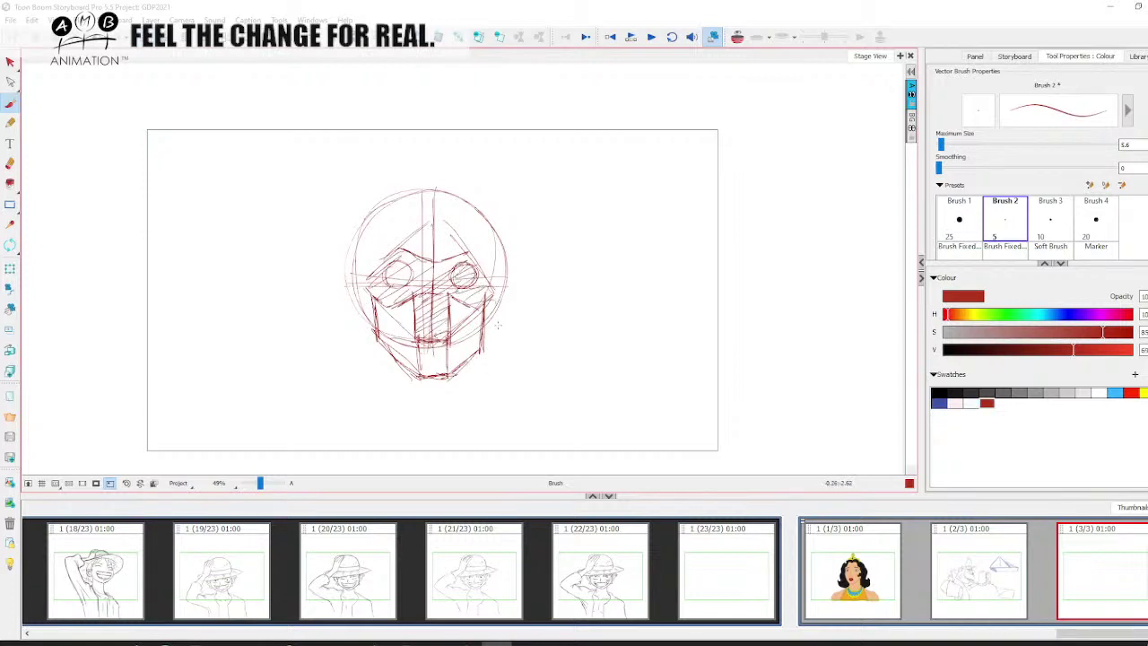
key(ctrl+z)
key(ctrl+z)
key(ctrl+z)
Add a new panel with onion skin enabled and sketch the circle for a right-facing profile head over the front view.
key(p)
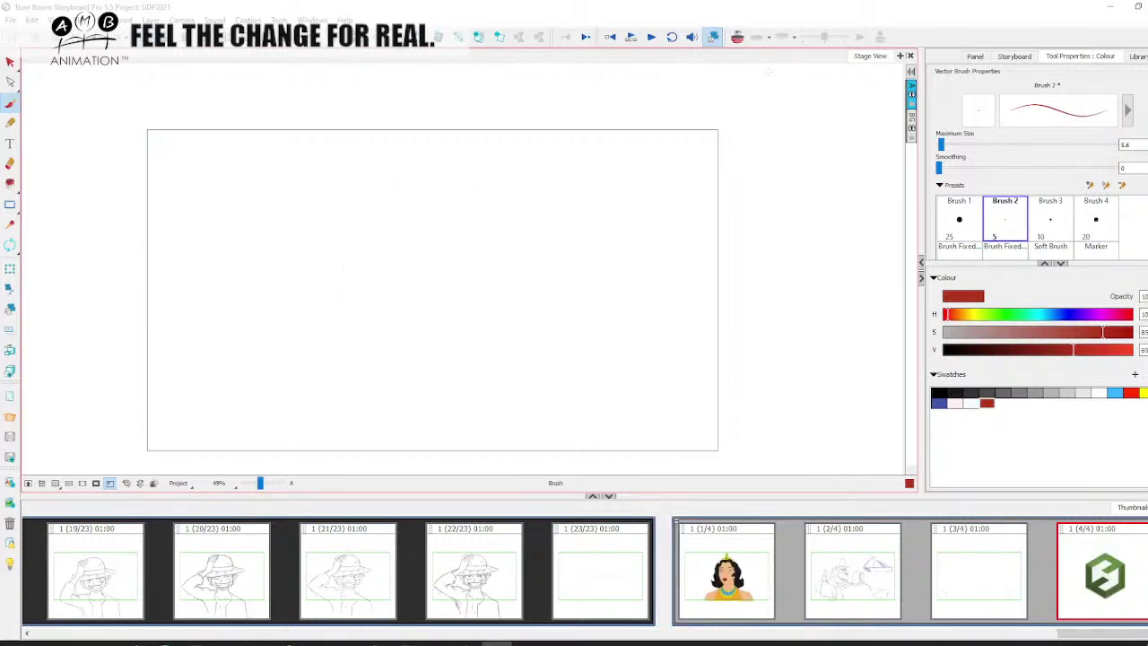
click(737, 37)
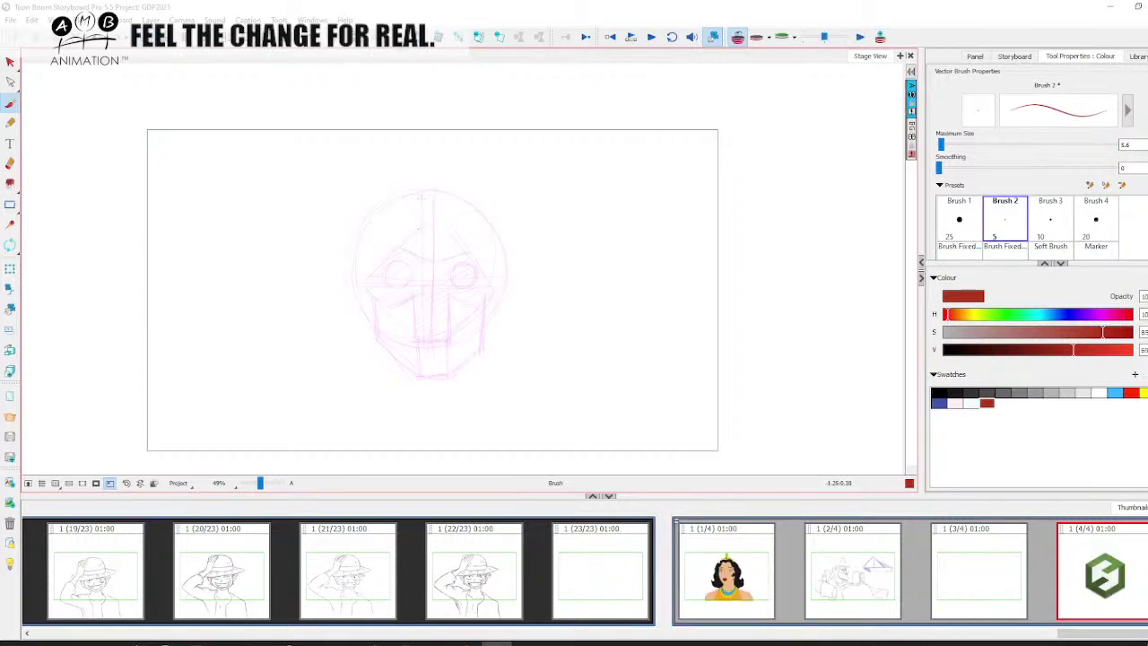
drag(357, 240, 438, 341)
drag(357, 304, 430, 344)
drag(371, 202, 392, 325)
mouse_move(356, 232)
mouse_down()
mouse_move(399, 335)
mouse_move(356, 235)
mouse_move(430, 193)
mouse_move(484, 303)
mouse_up()
drag(421, 340, 491, 208)
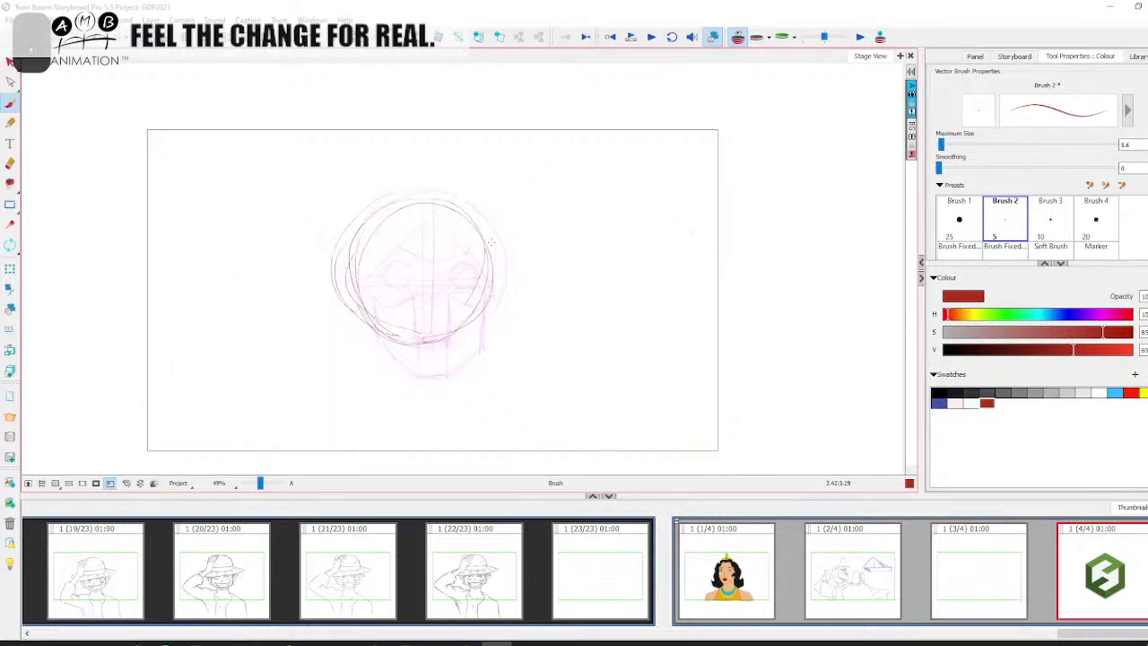
Draw the profile's vertical face line, eye line, eye in its angular socket plane and lower edge, and hatch the socket plane.
drag(488, 226, 483, 355)
mouse_move(364, 283)
mouse_down()
mouse_move(506, 283)
mouse_move(469, 282)
mouse_move(482, 292)
mouse_up()
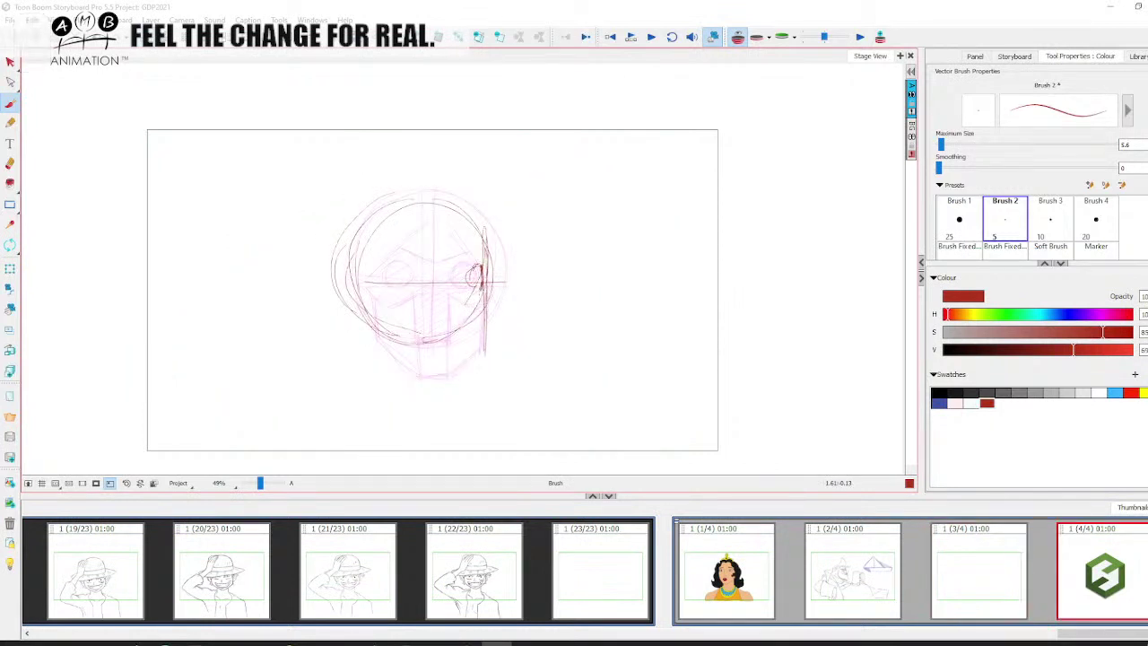
mouse_move(477, 250)
mouse_down()
mouse_move(480, 261)
mouse_move(445, 280)
mouse_move(464, 310)
mouse_move(486, 305)
mouse_move(484, 293)
mouse_up()
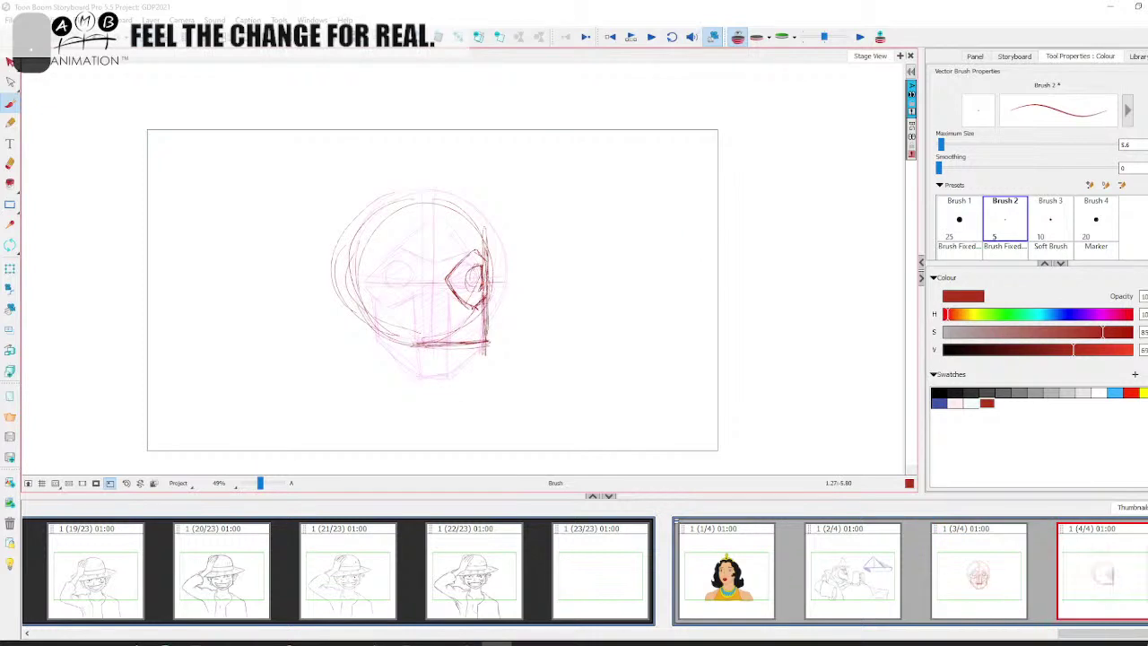
mouse_move(484, 279)
mouse_down()
mouse_move(486, 339)
mouse_move(477, 252)
mouse_move(455, 296)
mouse_move(473, 308)
mouse_up()
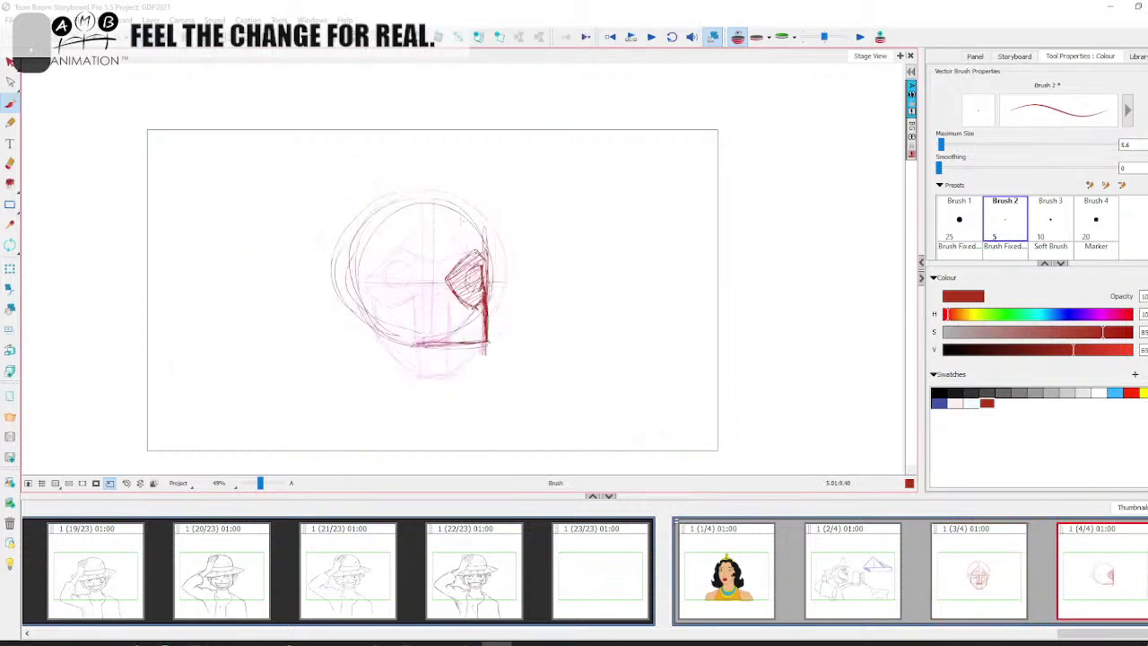
Insert a panel between the front and profile views and sketch an in-between head circle with a centre line shifted towards the profile.
click(971, 560)
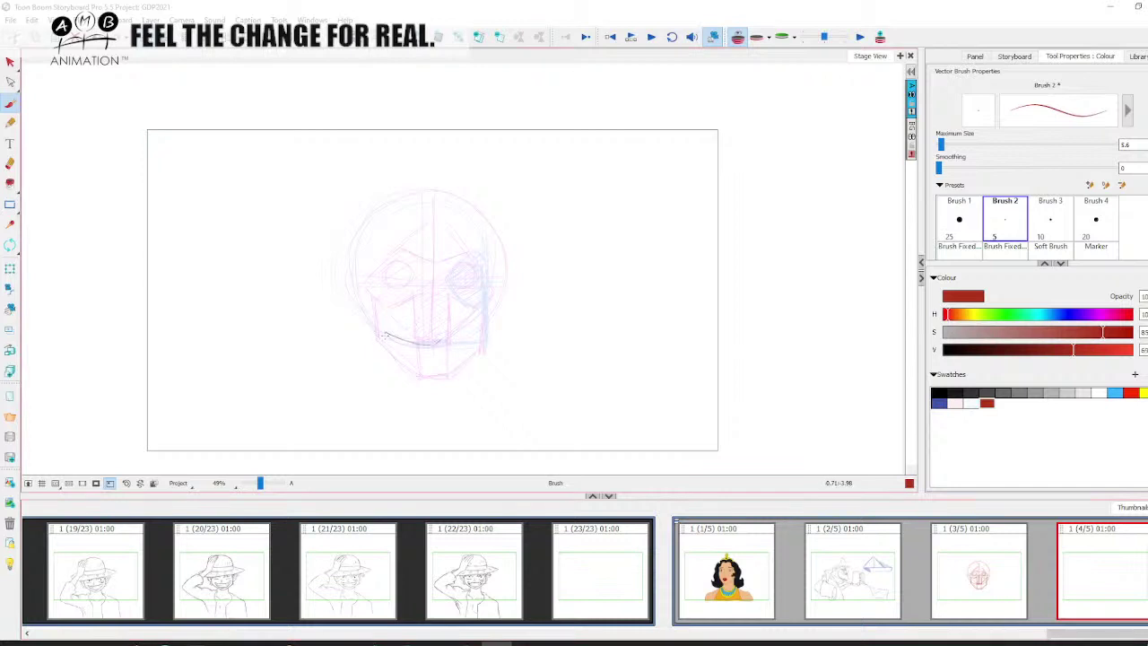
mouse_move(371, 231)
mouse_down()
mouse_move(453, 194)
mouse_move(496, 234)
mouse_move(495, 308)
mouse_move(437, 344)
mouse_move(502, 276)
mouse_up()
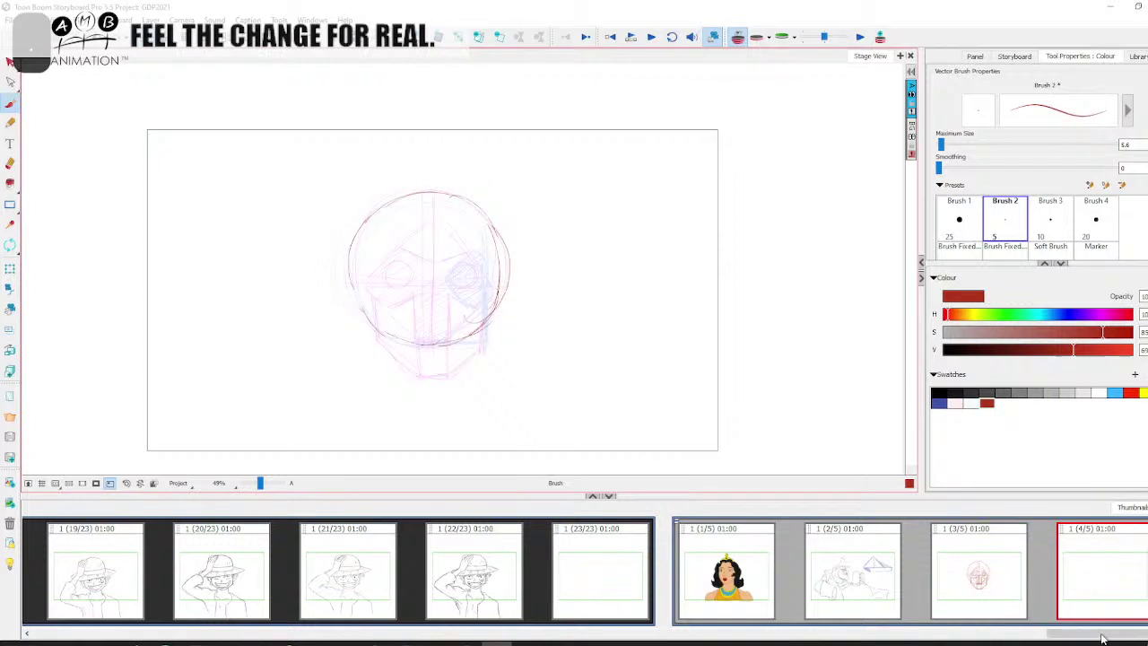
scroll(1103, 639, right, 1)
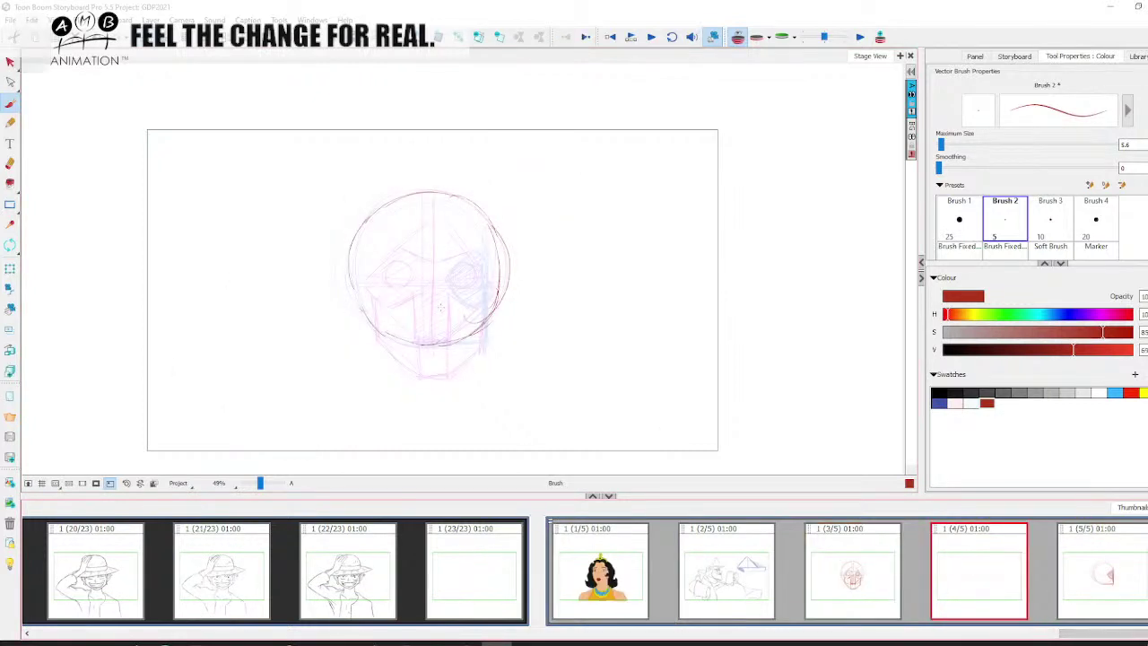
drag(455, 205, 460, 344)
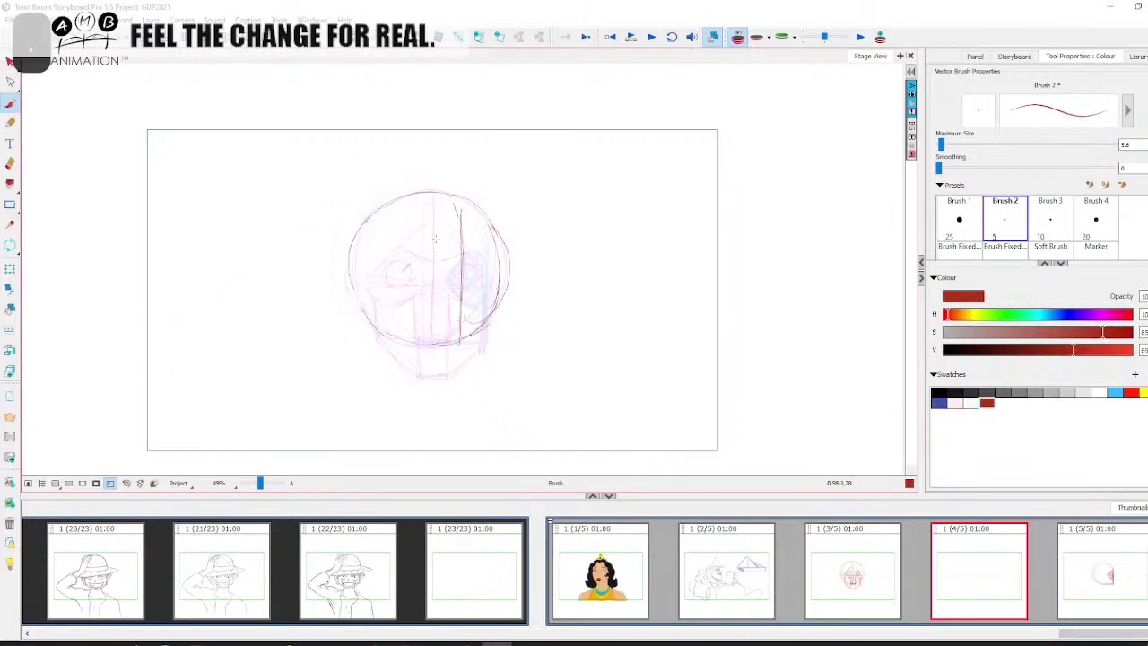
mouse_move(455, 226)
mouse_down()
mouse_move(398, 280)
mouse_move(455, 348)
mouse_up()
Draw the diamond-shaped face plane, horizontal eye line and round near eye on the three-quarter head.
mouse_move(426, 250)
mouse_down()
mouse_move(465, 215)
mouse_move(498, 258)
mouse_up()
mouse_move(470, 220)
mouse_down()
mouse_move(514, 287)
mouse_move(498, 262)
mouse_up()
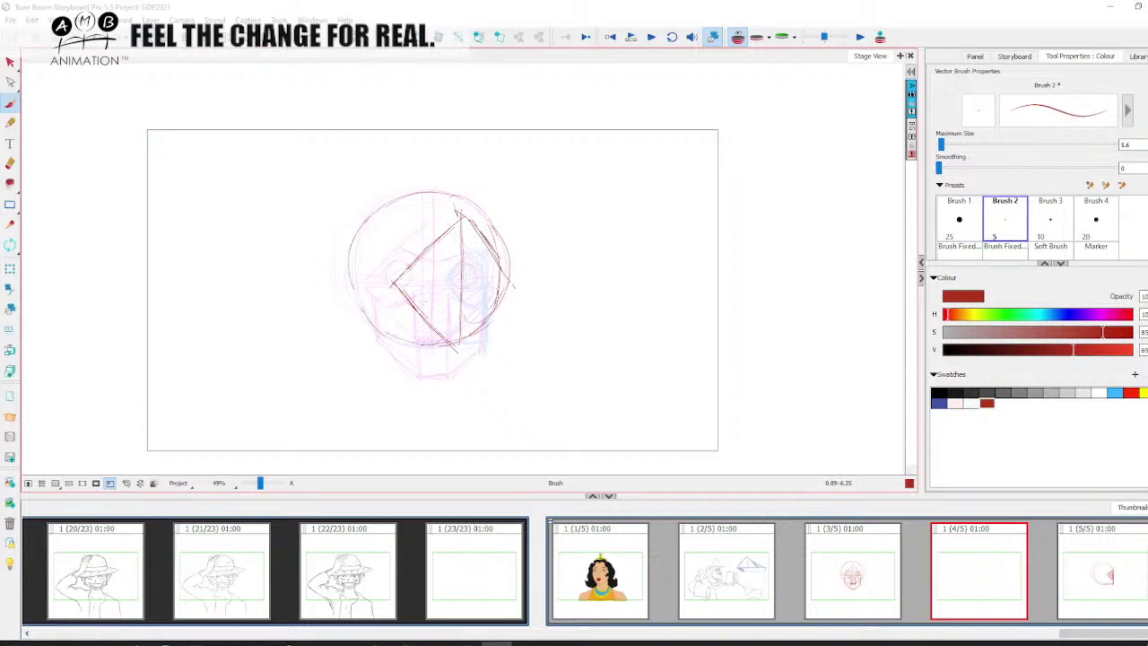
drag(389, 285, 517, 287)
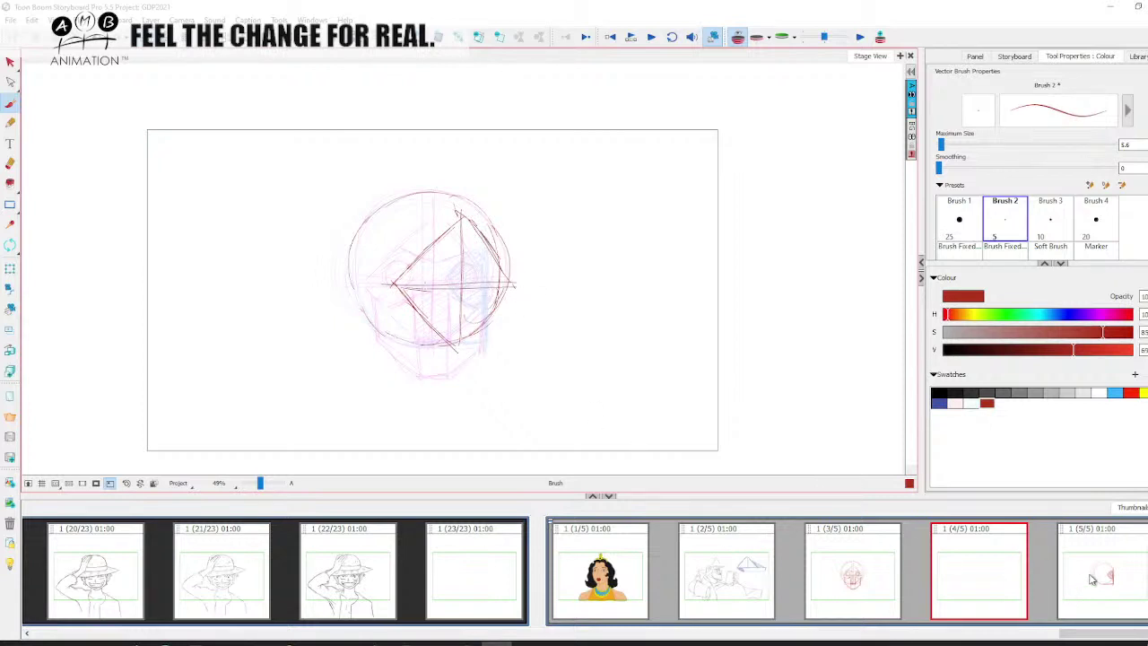
mouse_move(434, 265)
mouse_down()
mouse_move(428, 284)
mouse_move(448, 269)
mouse_move(430, 290)
mouse_up()
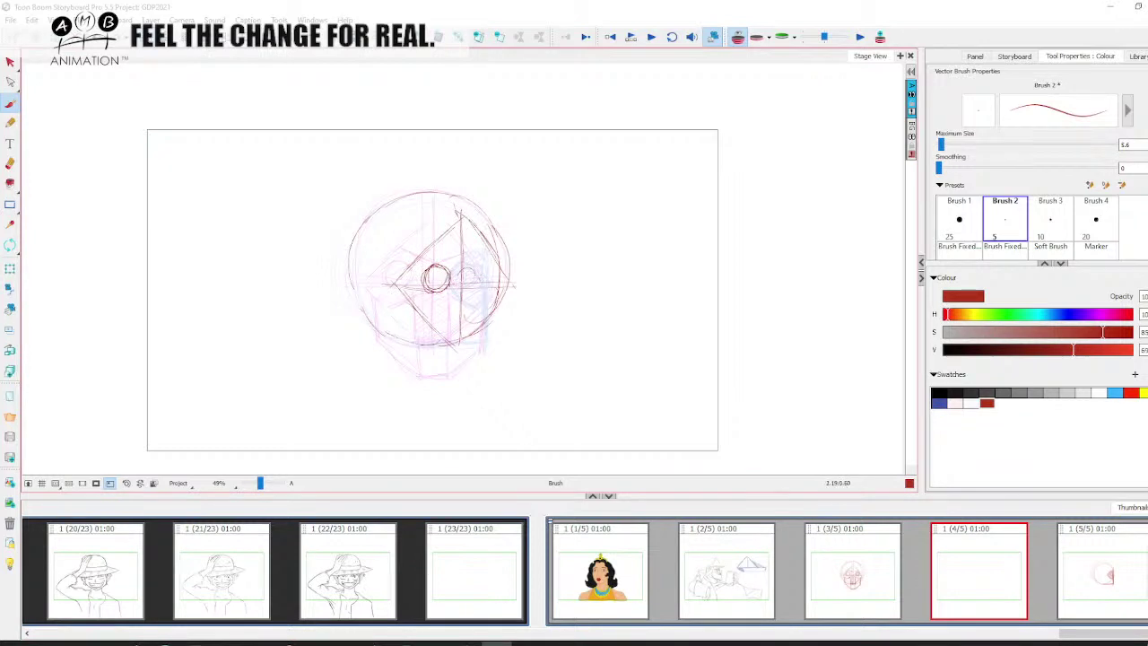
Add the brow, muzzle columns, far cheek contour and far eye to the three-quarter head, undoing the extra contour stroke.
drag(465, 238, 472, 353)
mouse_move(428, 262)
mouse_down()
mouse_move(445, 245)
mouse_move(465, 260)
mouse_move(430, 248)
mouse_move(397, 280)
mouse_up()
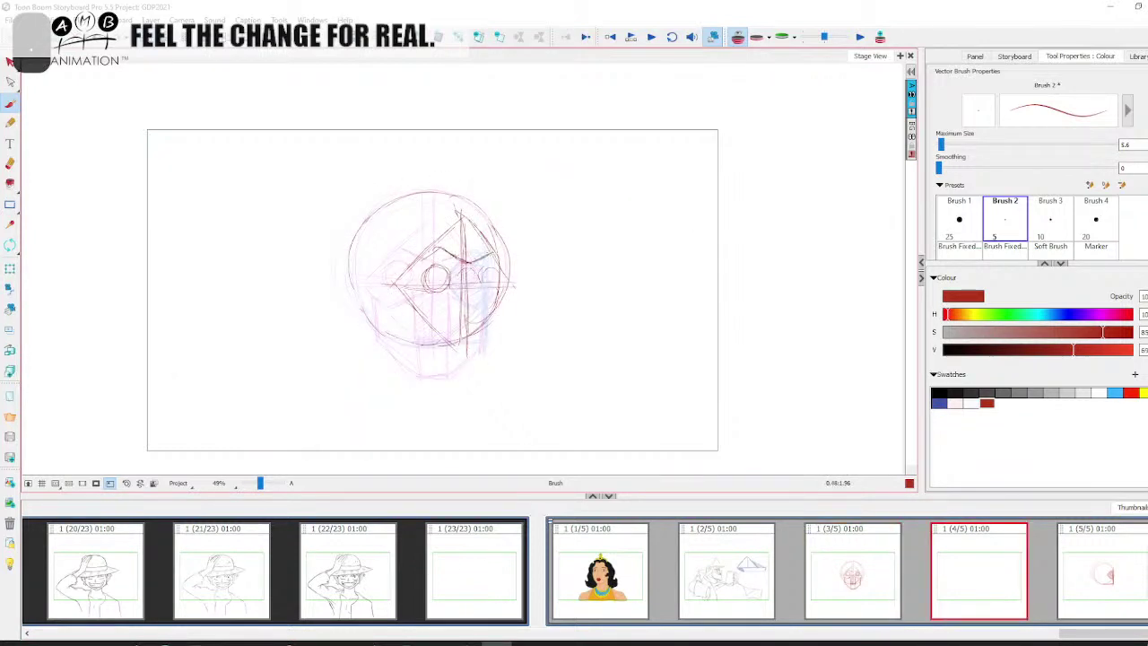
mouse_move(417, 307)
mouse_down()
mouse_move(452, 299)
mouse_move(452, 348)
mouse_up()
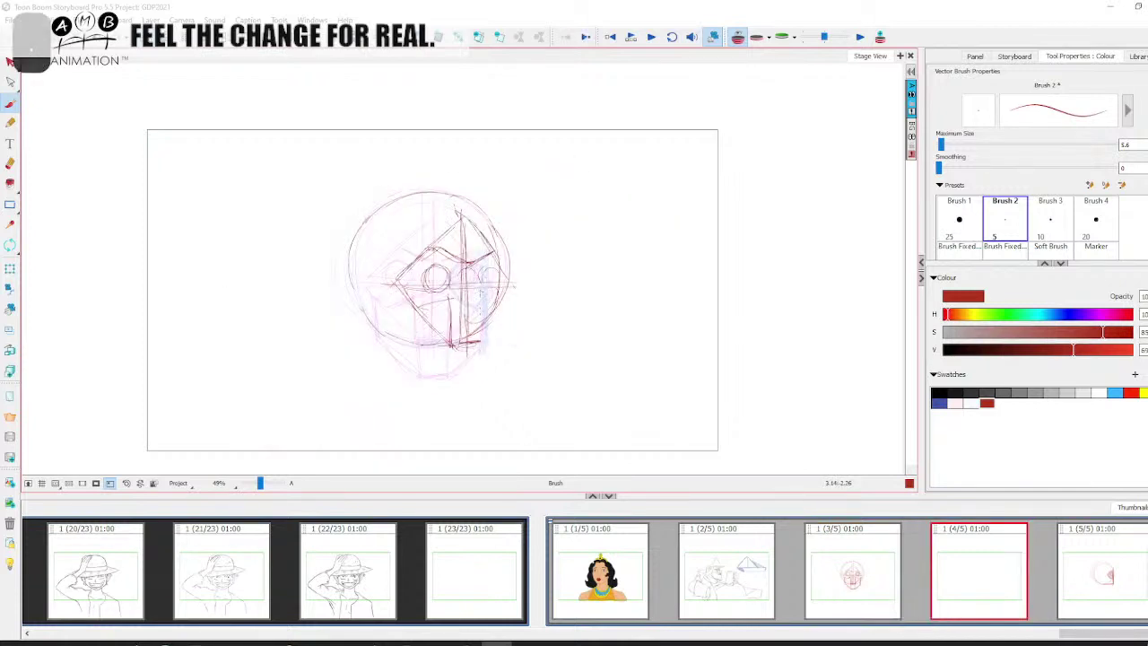
drag(481, 293, 482, 344)
mouse_move(484, 257)
mouse_down()
mouse_move(500, 265)
mouse_move(507, 297)
mouse_up()
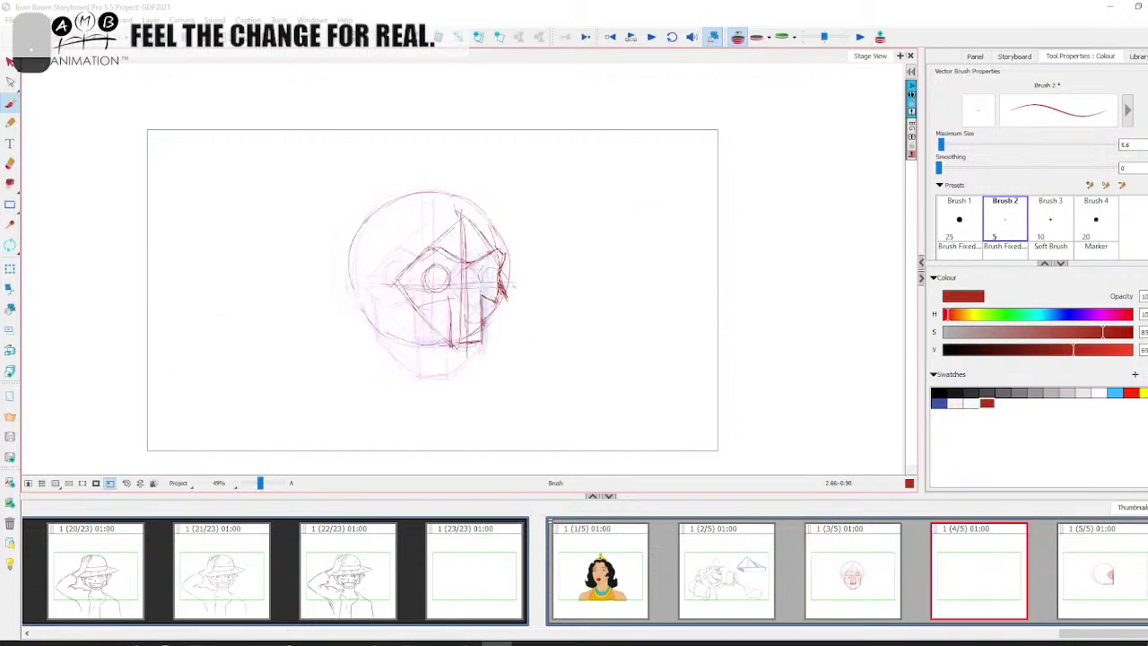
mouse_move(492, 253)
mouse_down()
mouse_move(484, 285)
mouse_move(504, 307)
mouse_up()
key(ctrl+z)
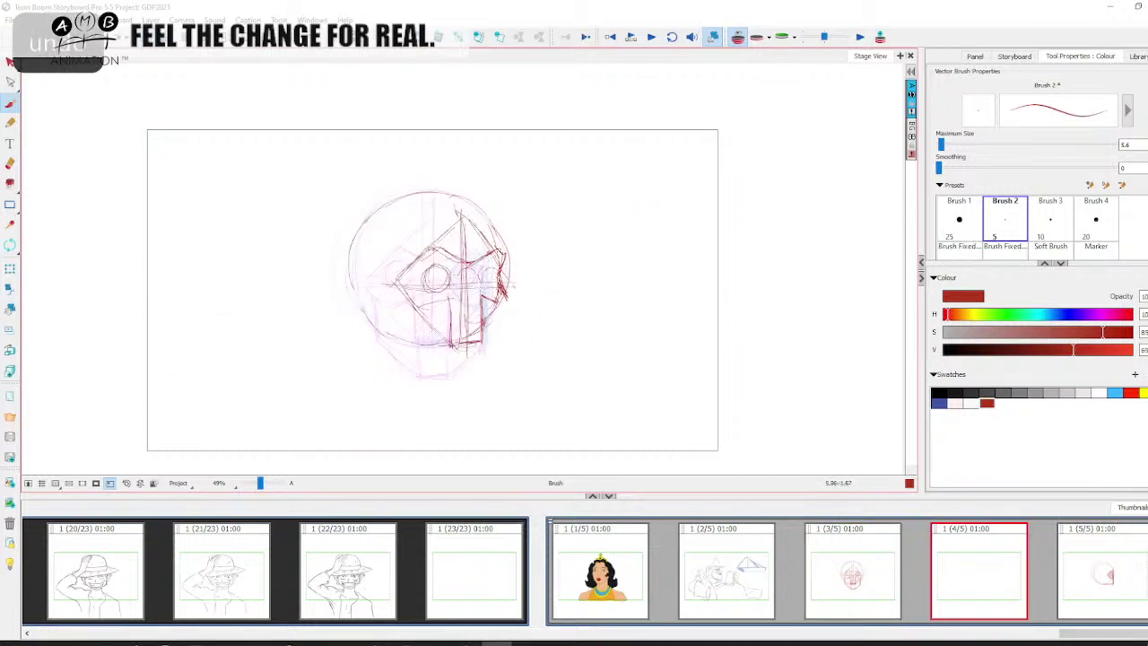
drag(490, 267, 482, 282)
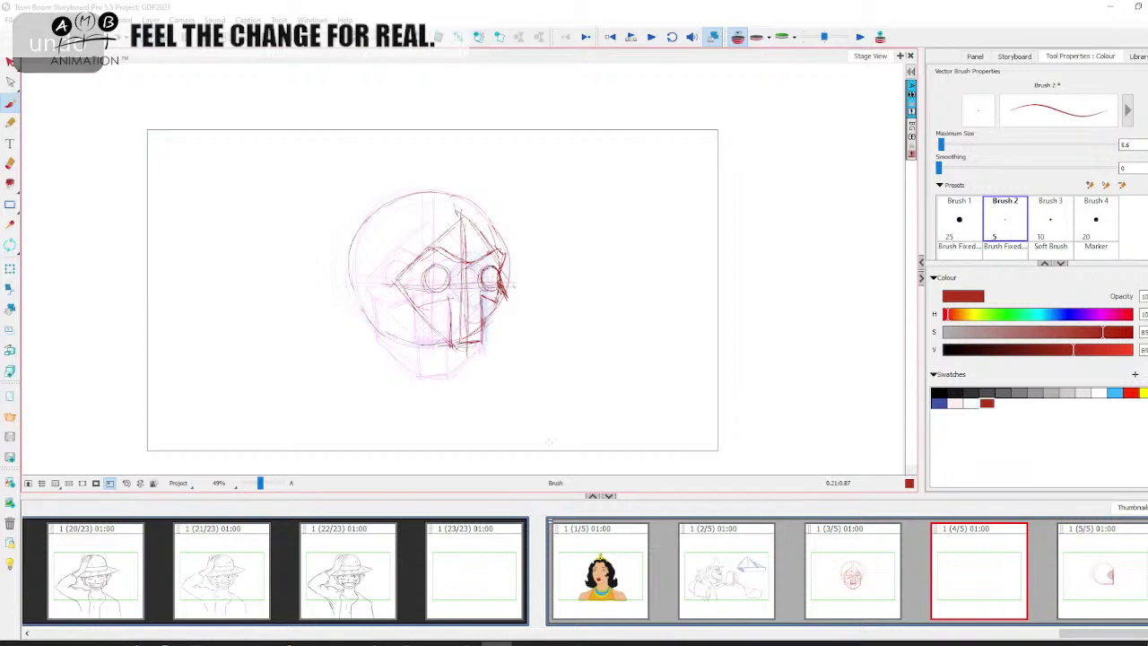
Disable onion skin and hatch the brow and eye band and the central muzzle of the three-quarter head.
click(735, 37)
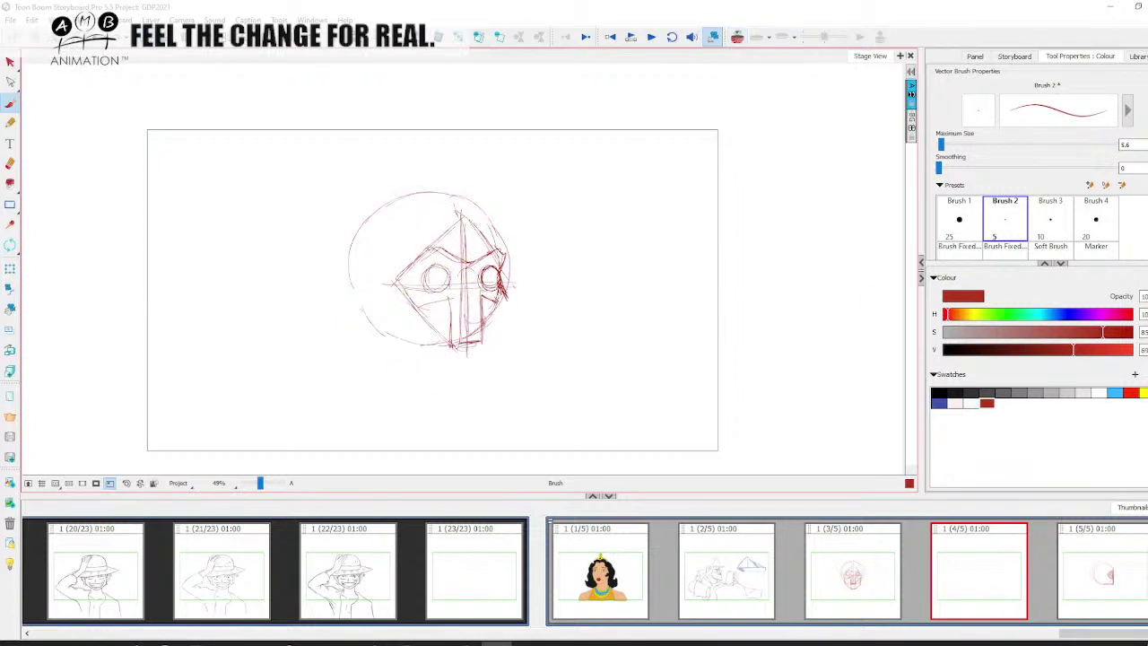
drag(421, 305, 452, 313)
drag(402, 278, 437, 249)
drag(413, 301, 484, 260)
mouse_move(448, 305)
mouse_down()
mouse_move(481, 283)
mouse_move(479, 348)
mouse_up()
Flip between the front, three-quarter and profile head panels to compare how the face planes turn.
click(883, 565)
click(959, 563)
click(1076, 560)
click(973, 564)
click(883, 567)
click(956, 571)
click(883, 566)
click(977, 556)
Strengthen the far jaw edge of the three-quarter head and try hatching the near cheek plane, undoing the last stroke.
drag(502, 299, 487, 338)
drag(499, 304, 482, 343)
drag(440, 305, 412, 331)
drag(457, 310, 423, 346)
drag(426, 300, 455, 333)
key(ctrl+z)
click(10, 163)
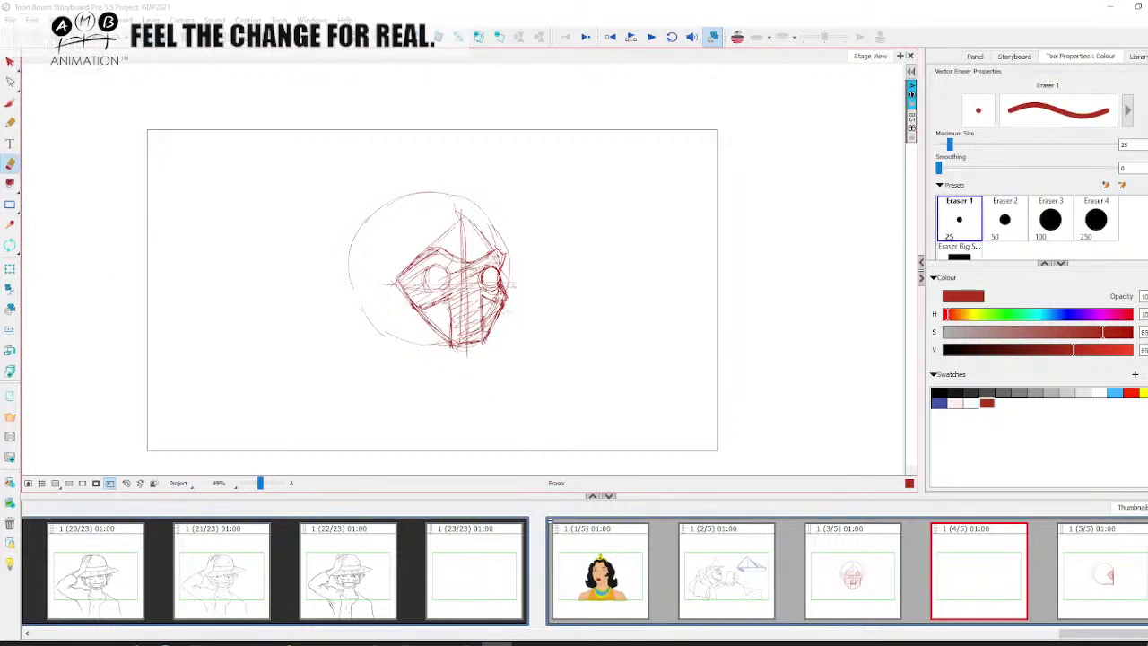
Outline and hatch both cheek planes beside the muzzle in the front-view head panel.
click(845, 562)
click(10, 102)
drag(366, 292, 414, 342)
mouse_move(493, 299)
mouse_down()
mouse_move(448, 343)
mouse_move(484, 305)
mouse_up()
drag(391, 294, 420, 337)
drag(470, 302, 443, 330)
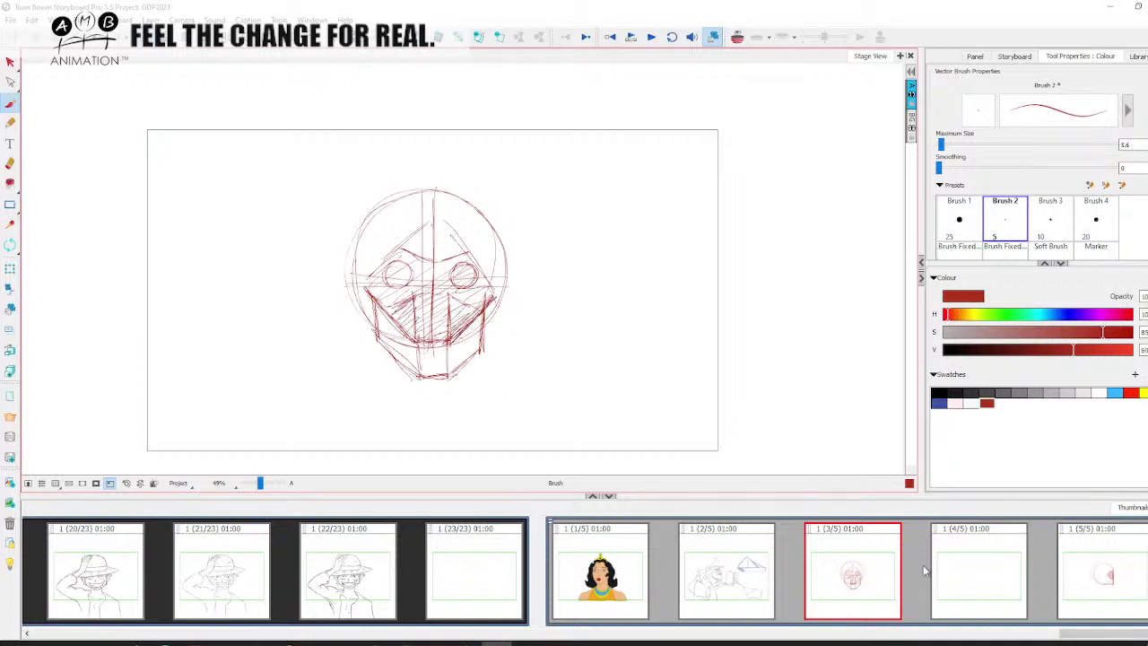
Compare the front and three-quarter panels, and outline and hatch the near cheek plane of the three-quarter head.
click(969, 581)
click(886, 578)
click(968, 581)
drag(394, 285, 453, 343)
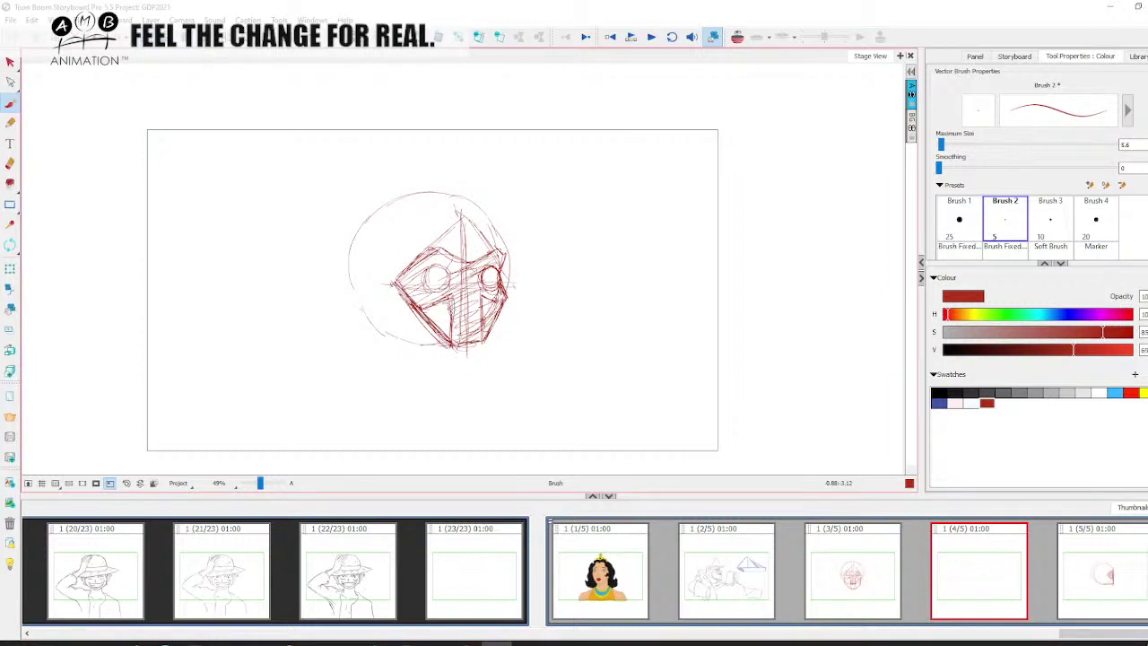
drag(425, 299, 453, 341)
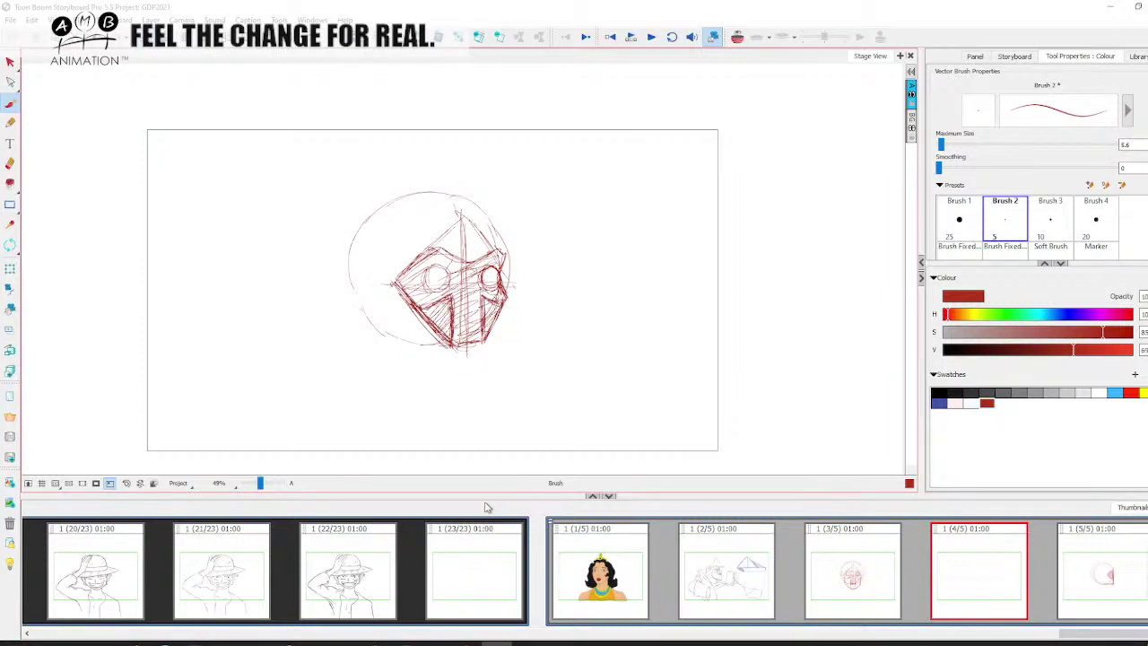
Clear away the front, three-quarter and profile head construction panels, keeping the paper boat sketch panel.
click(10, 162)
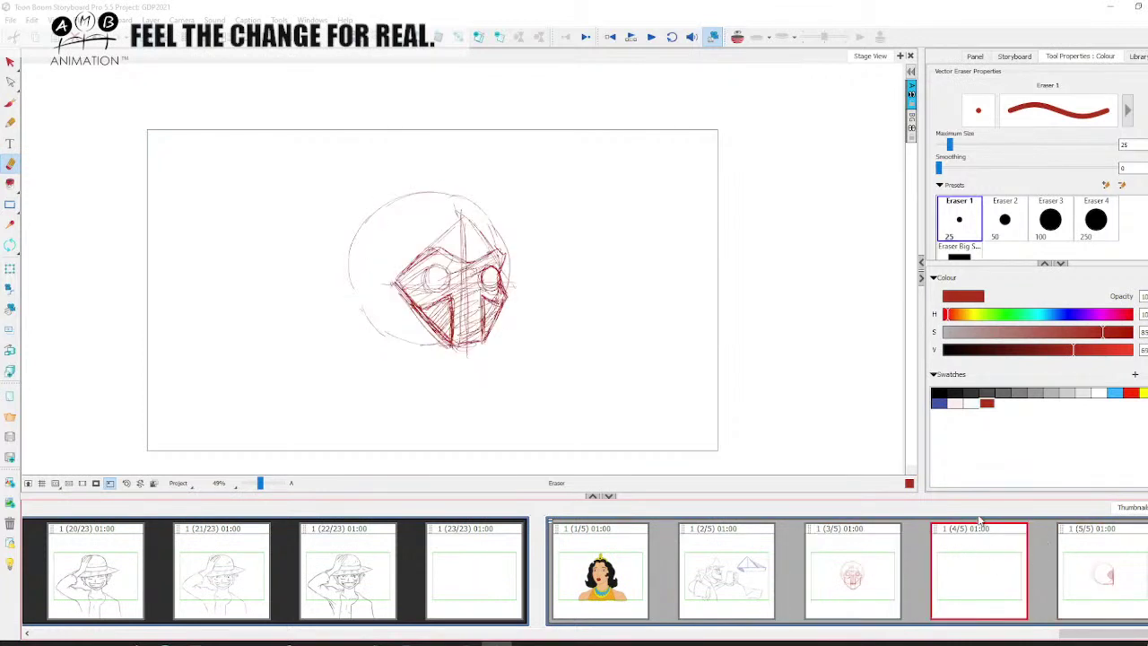
click(10, 61)
key(ctrl+a)
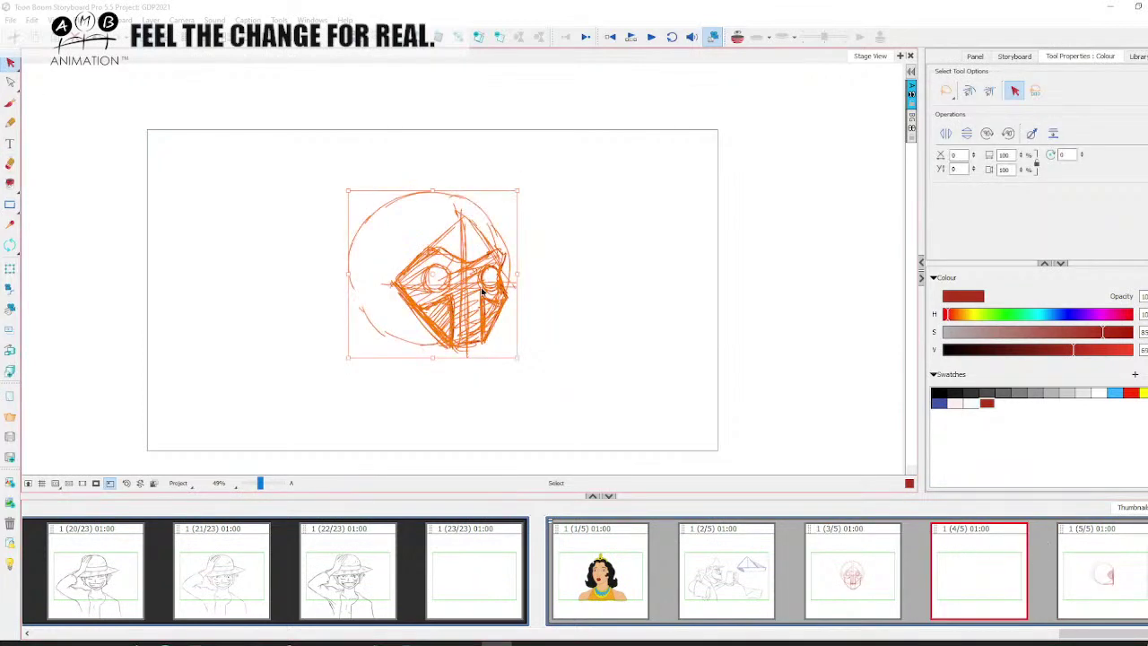
click(1067, 565)
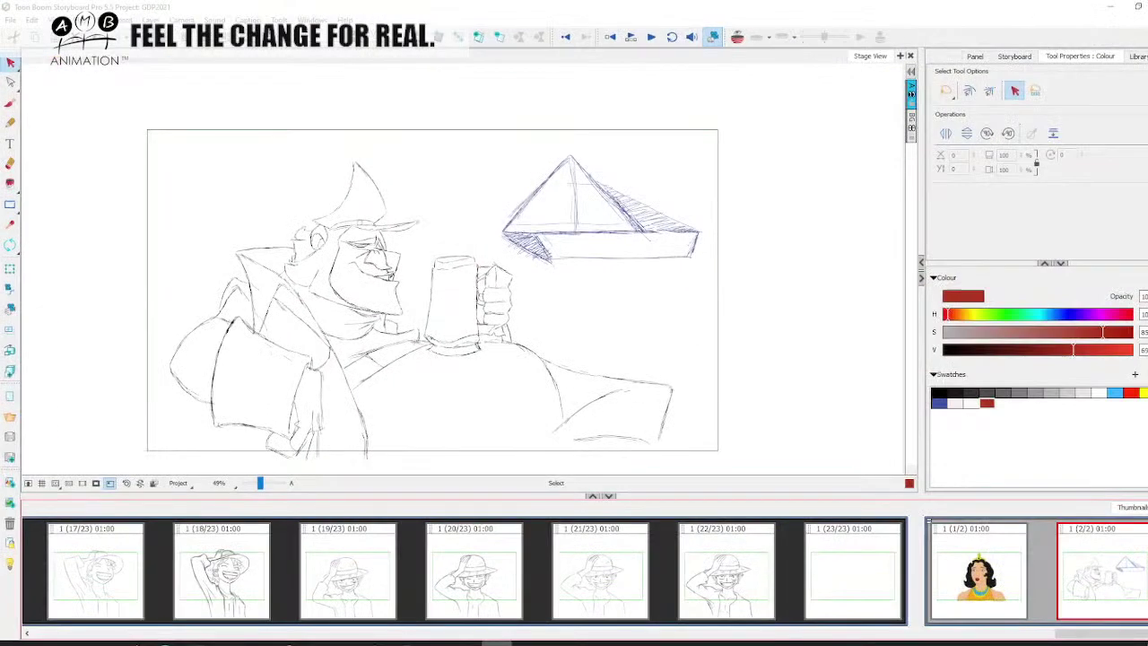
Add a new panel and sketch a character's profile head with eye, nose, mouth, jaw, ear and swept-back hair.
click(390, 37)
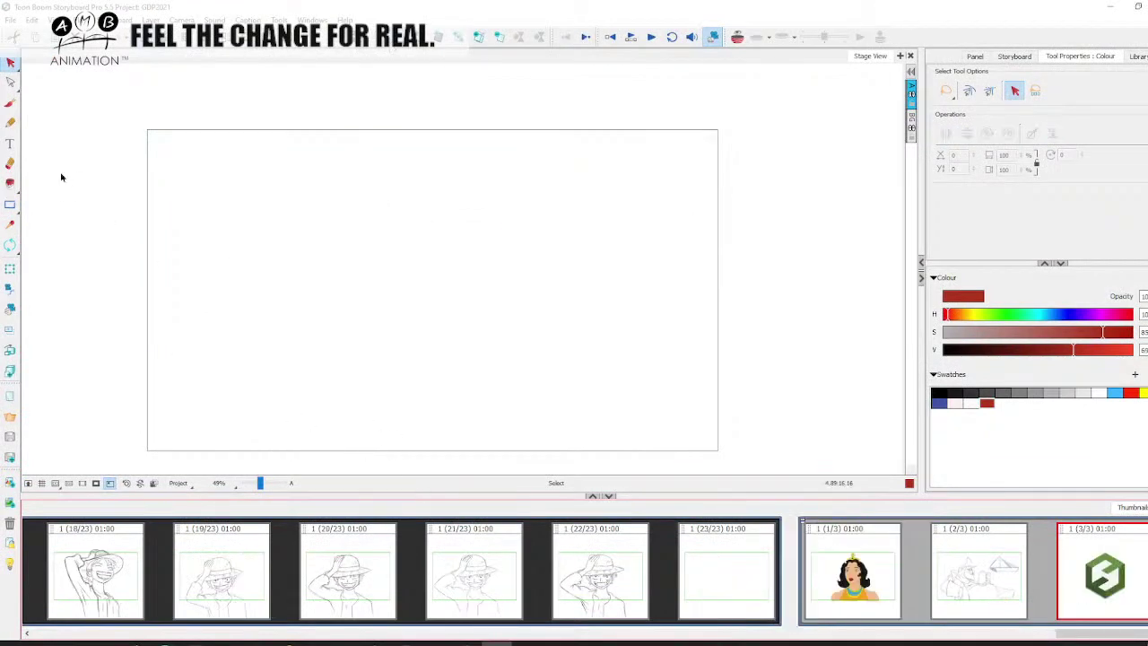
click(10, 103)
mouse_move(370, 217)
mouse_down()
mouse_move(482, 225)
mouse_move(491, 255)
mouse_move(477, 210)
mouse_move(491, 333)
mouse_up()
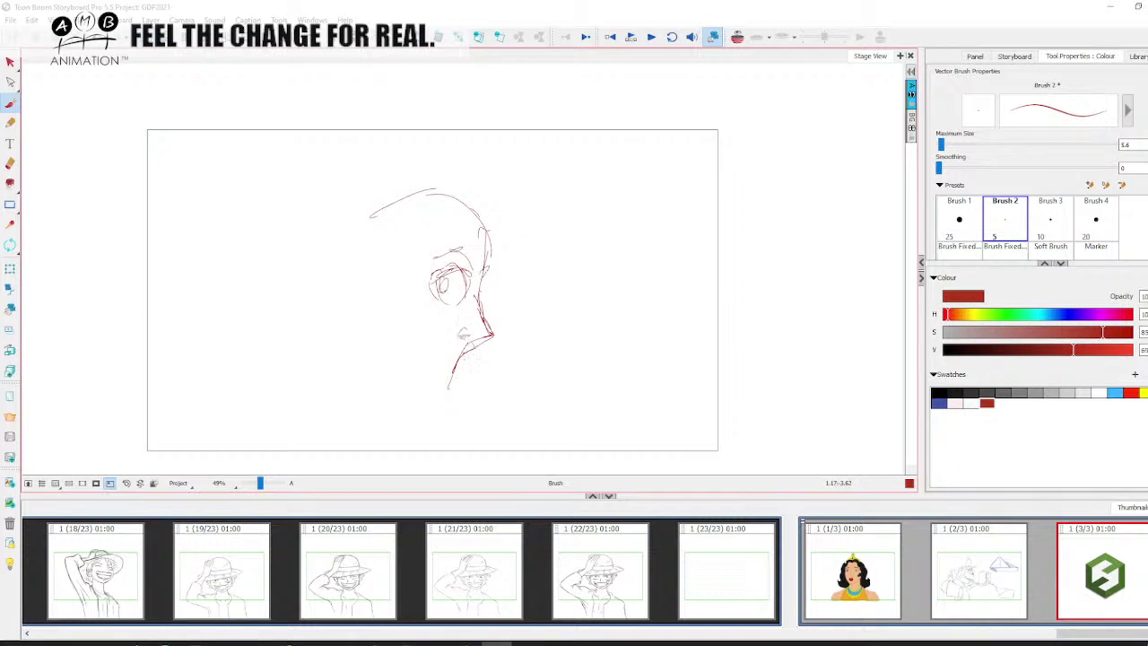
drag(389, 280, 377, 337)
mouse_move(381, 304)
mouse_down()
mouse_move(375, 342)
mouse_move(418, 397)
mouse_up()
drag(386, 289, 366, 311)
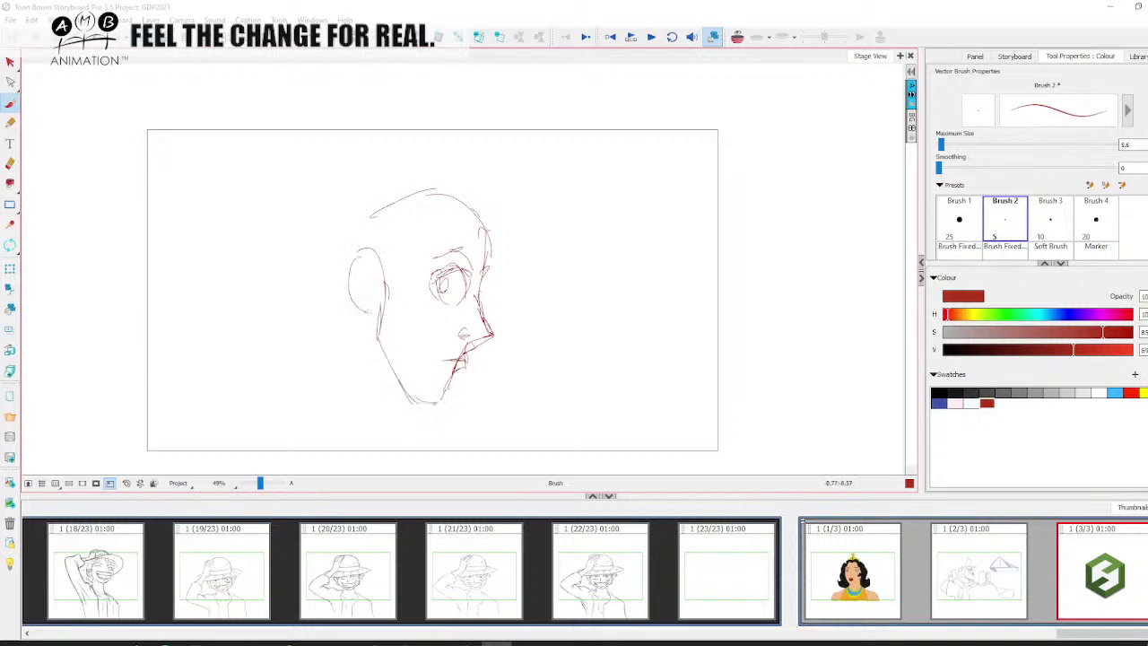
mouse_move(393, 249)
mouse_down()
mouse_move(381, 280)
mouse_move(475, 182)
mouse_move(529, 183)
mouse_move(508, 199)
mouse_move(358, 208)
mouse_move(302, 394)
mouse_up()
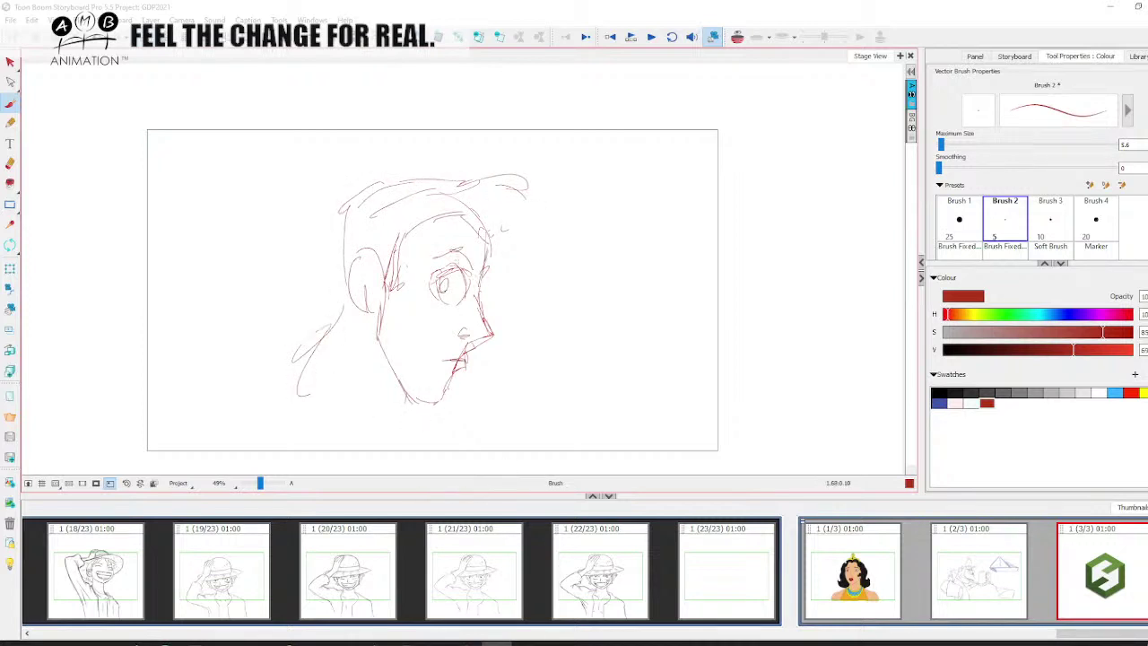
Add another panel with onion skin on and sketch a three-quarter head facing the opposite way, with skull outline, pointed nose and open mouth.
click(391, 45)
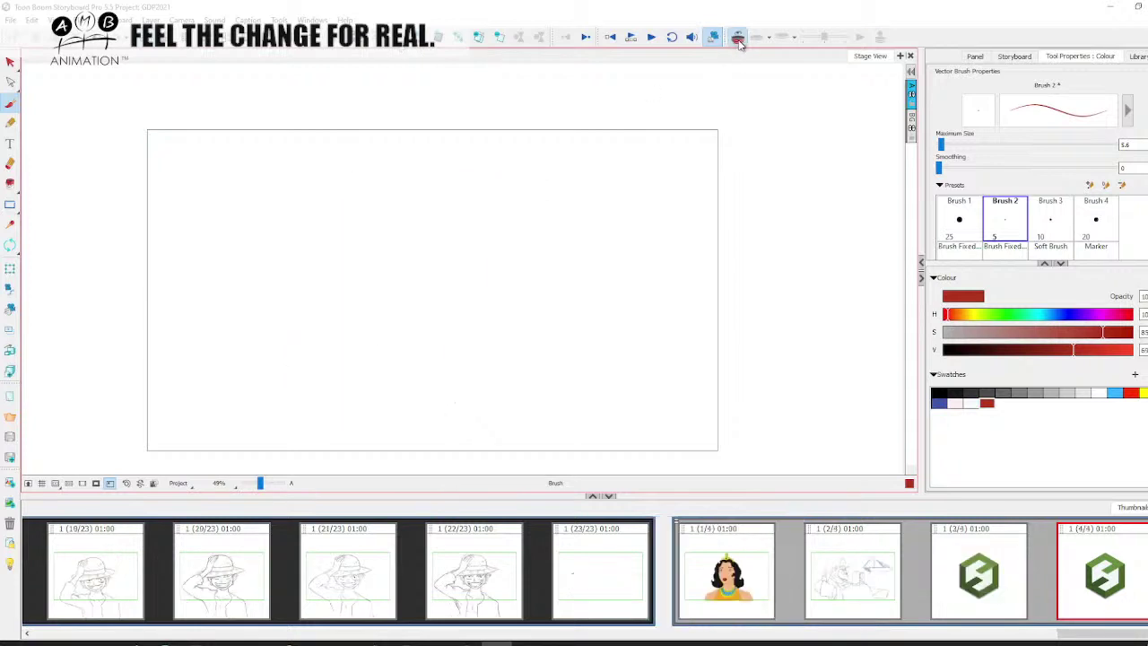
click(736, 40)
drag(341, 193, 412, 191)
drag(440, 212, 424, 306)
mouse_move(366, 185)
mouse_down()
mouse_move(322, 240)
mouse_move(319, 301)
mouse_up()
drag(361, 246, 330, 293)
mouse_move(362, 258)
mouse_down()
mouse_move(314, 297)
mouse_move(355, 323)
mouse_up()
key(.)
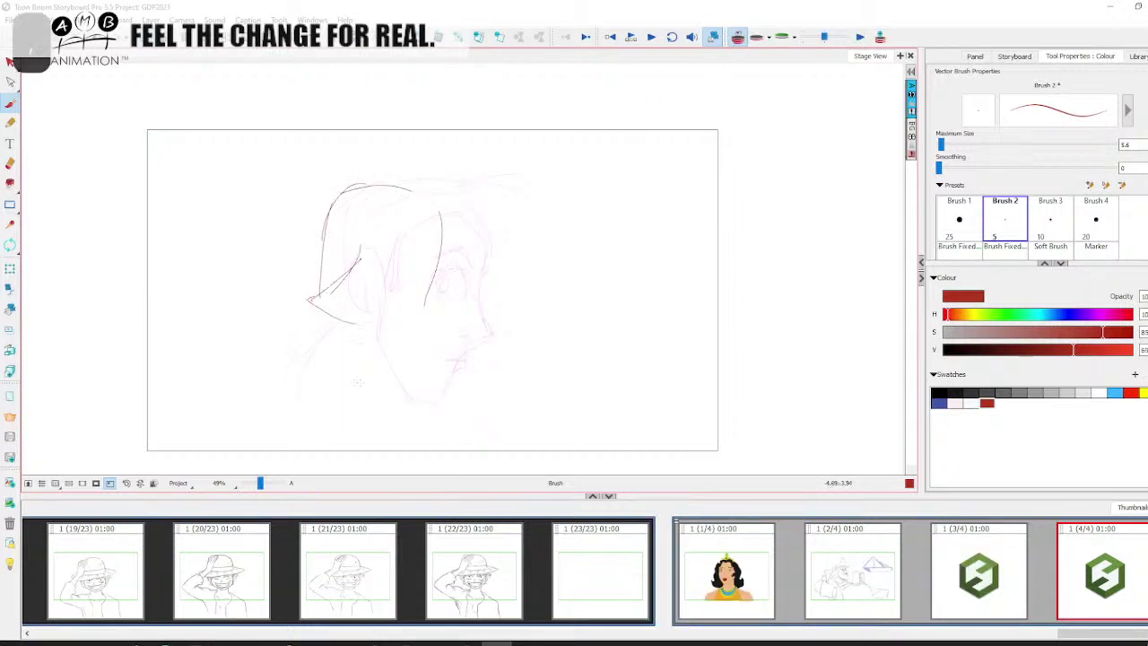
mouse_move(352, 248)
mouse_down()
mouse_move(312, 298)
mouse_move(357, 339)
mouse_move(335, 331)
mouse_move(364, 339)
mouse_move(365, 371)
mouse_move(329, 365)
mouse_up()
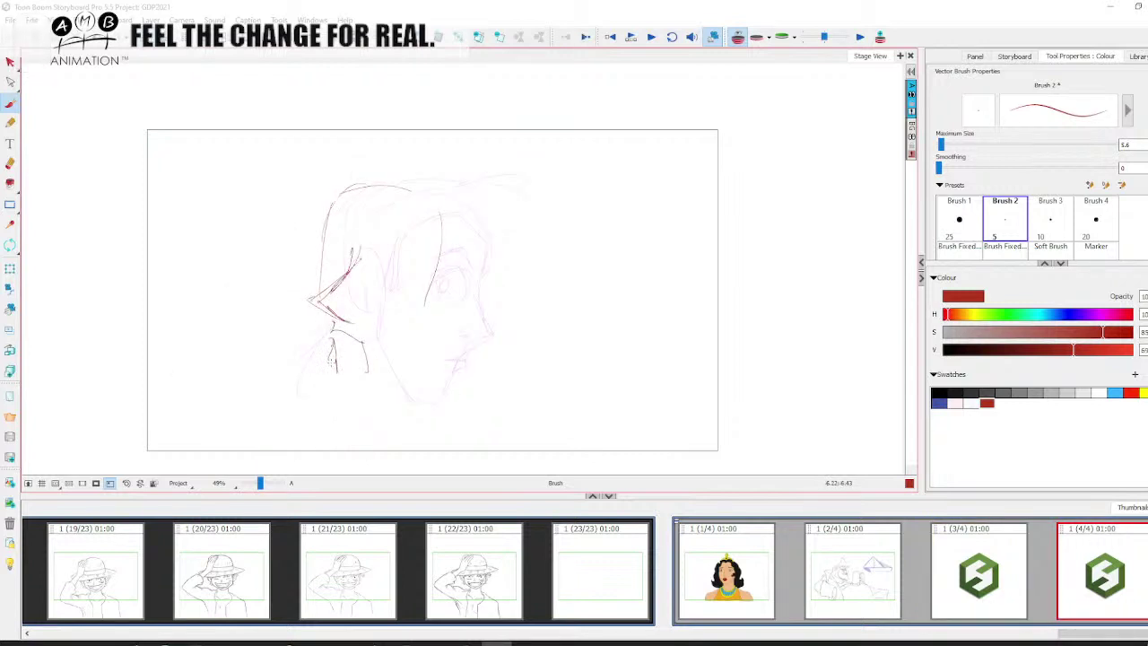
Turn off onion skin and draw both wide eyes with pupils and raised eyebrows on the three-quarter head.
click(737, 37)
key(.)
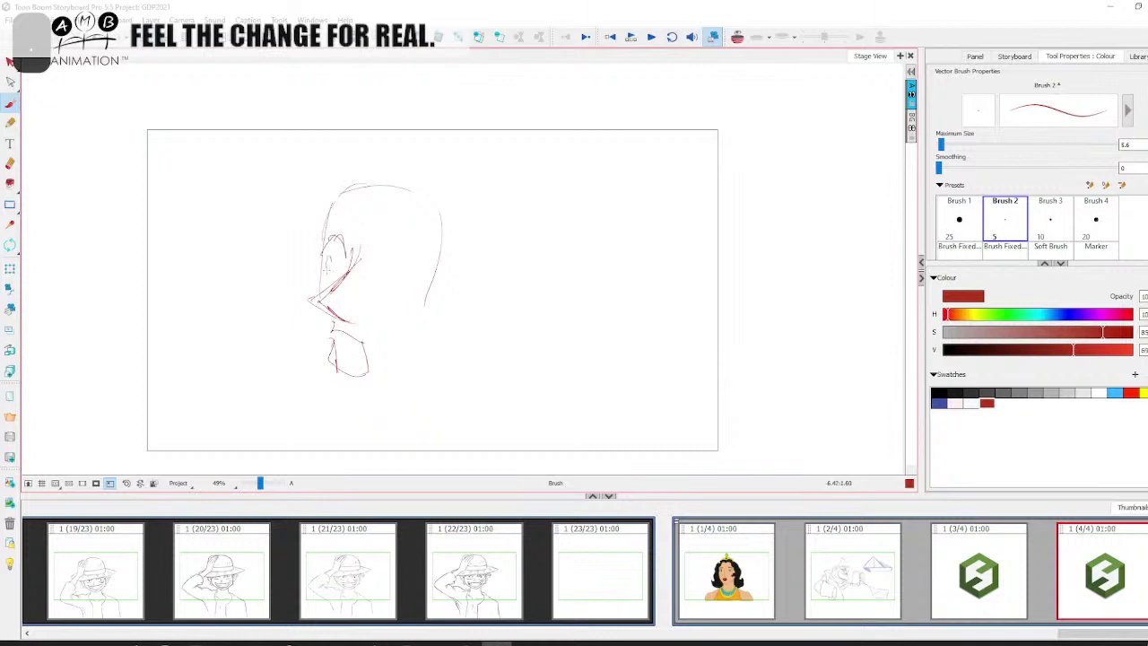
mouse_move(382, 257)
mouse_down()
mouse_move(398, 243)
mouse_move(409, 262)
mouse_up()
mouse_move(376, 274)
mouse_down()
mouse_move(375, 289)
mouse_move(400, 284)
mouse_up()
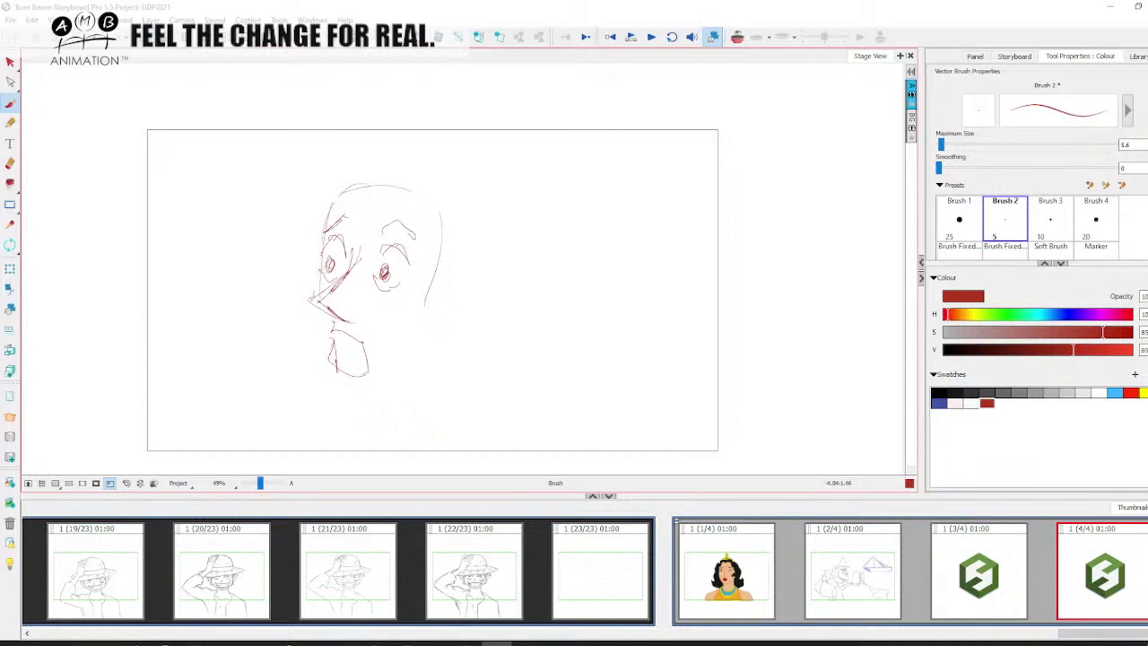
Draw the long jaw and chin, the ear and loose hair strokes around the shouting three-quarter head.
drag(307, 312, 319, 400)
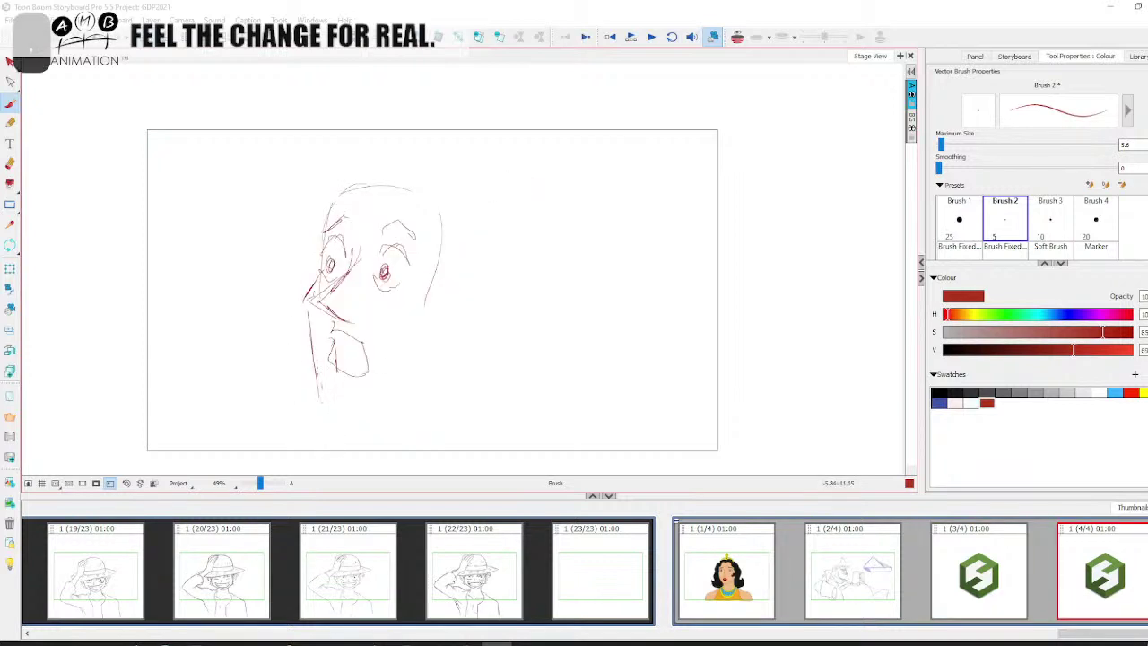
mouse_move(318, 329)
mouse_down()
mouse_move(321, 383)
mouse_move(357, 411)
mouse_move(399, 373)
mouse_move(412, 343)
mouse_up()
drag(421, 299, 437, 328)
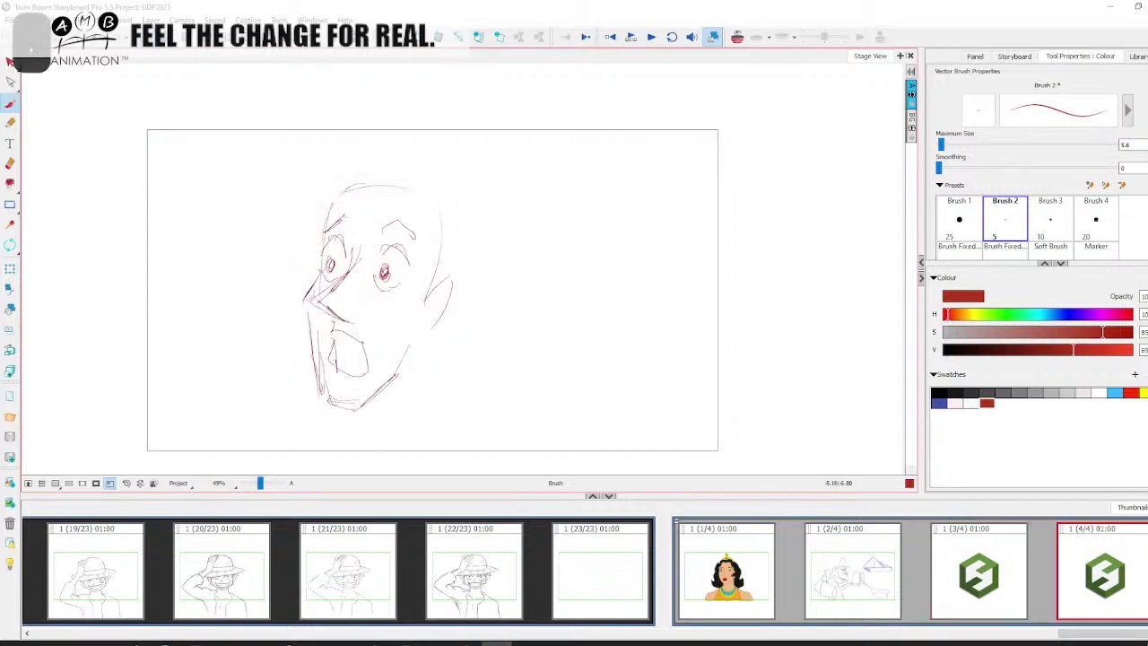
mouse_move(329, 143)
mouse_down()
mouse_move(386, 151)
mouse_move(303, 193)
mouse_up()
mouse_move(396, 166)
mouse_down()
mouse_move(444, 167)
mouse_move(456, 211)
mouse_up()
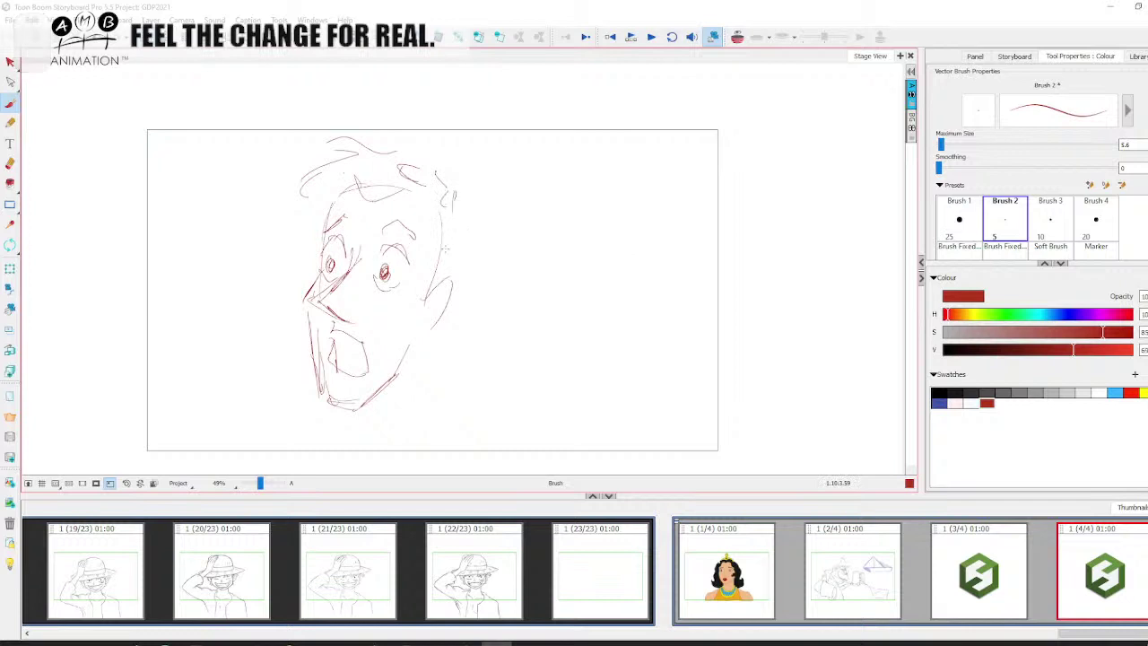
Compare the profile and shouting head panels, and try a stroke along the profile's front contour, undoing it.
click(976, 574)
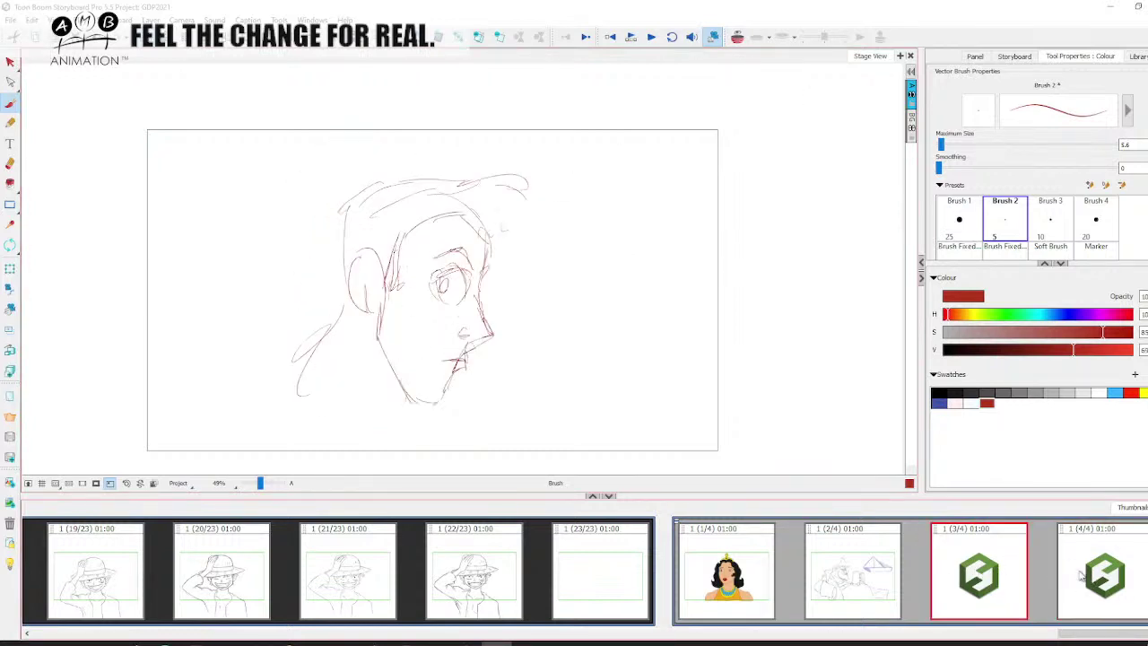
click(1072, 567)
click(966, 574)
drag(508, 262, 495, 312)
key(ctrl+z)
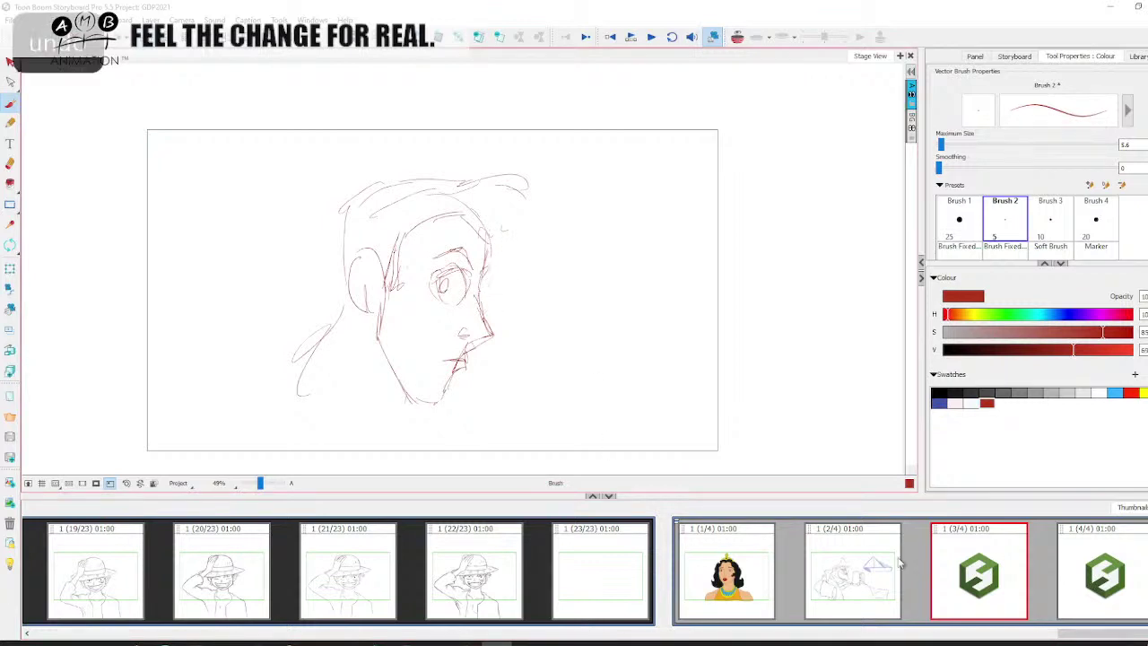
Add an in-between panel with onion skin on and sketch the face outline and forehead planes of a downward-tilted head.
key(p)
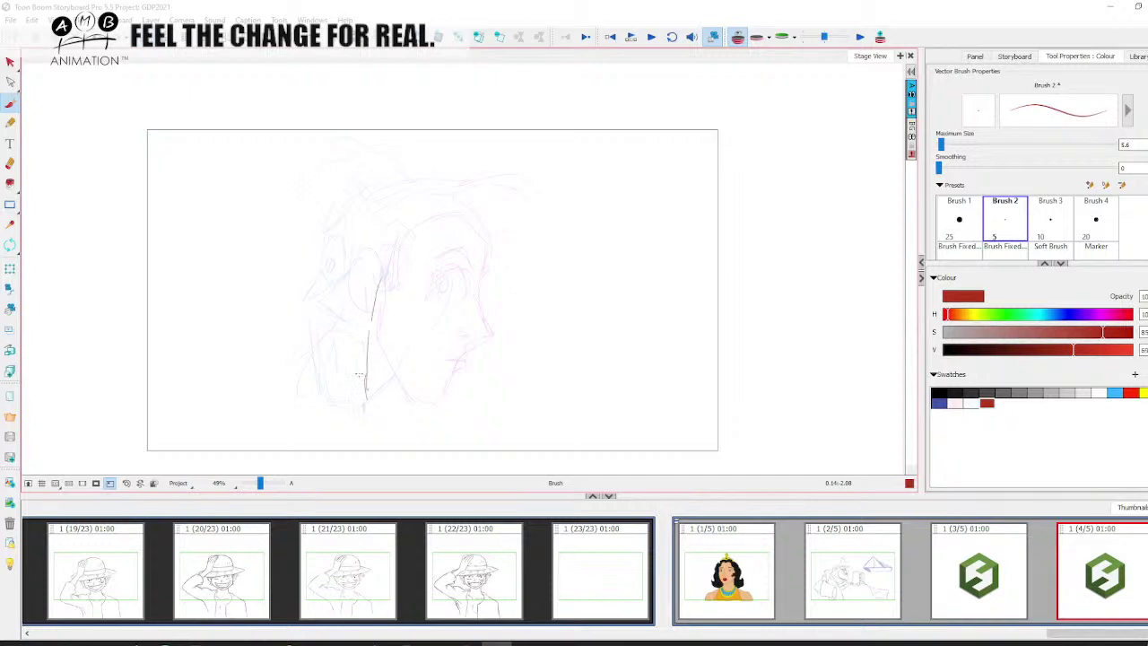
drag(400, 263, 409, 247)
mouse_move(420, 258)
mouse_down()
mouse_move(474, 291)
mouse_move(480, 324)
mouse_up()
drag(486, 315, 453, 392)
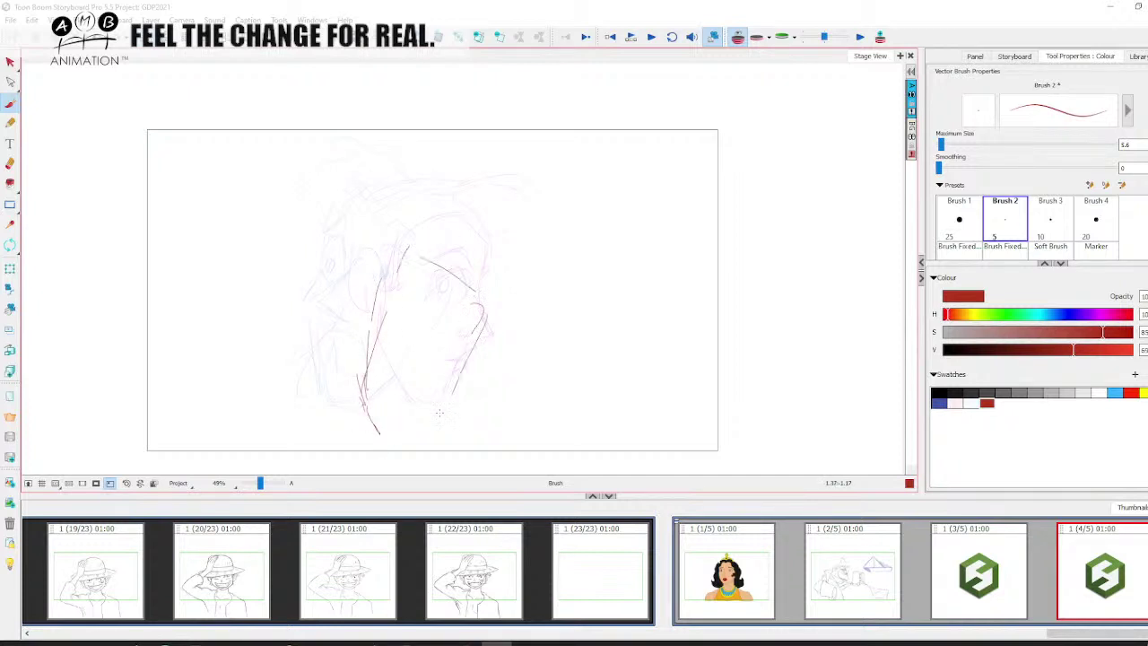
key(comma)
key(period)
drag(476, 303, 448, 379)
drag(479, 271, 439, 387)
drag(411, 220, 480, 250)
drag(487, 285, 468, 338)
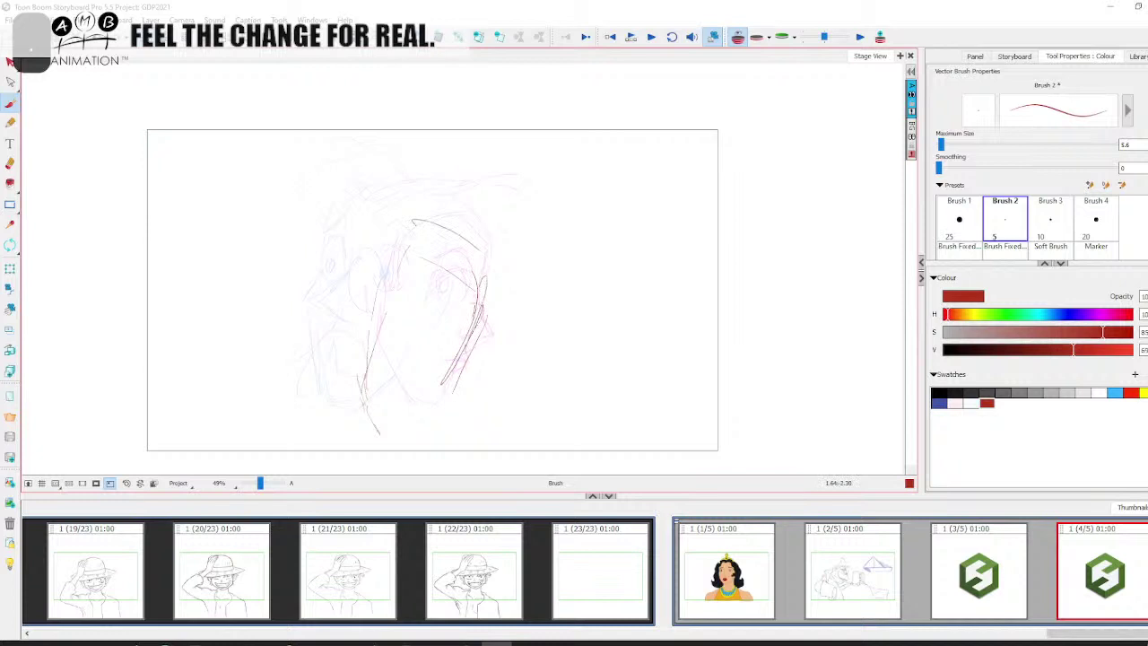
Draw the slanted centre line, nose, lowered brows and closed eyes of the tilted head, checking against the neighbouring panels.
drag(449, 293, 409, 410)
drag(438, 328, 399, 427)
key(comma)
key(period)
mouse_move(438, 340)
mouse_down()
mouse_move(442, 381)
mouse_move(423, 384)
mouse_up()
key(comma)
key(period)
drag(393, 327, 466, 348)
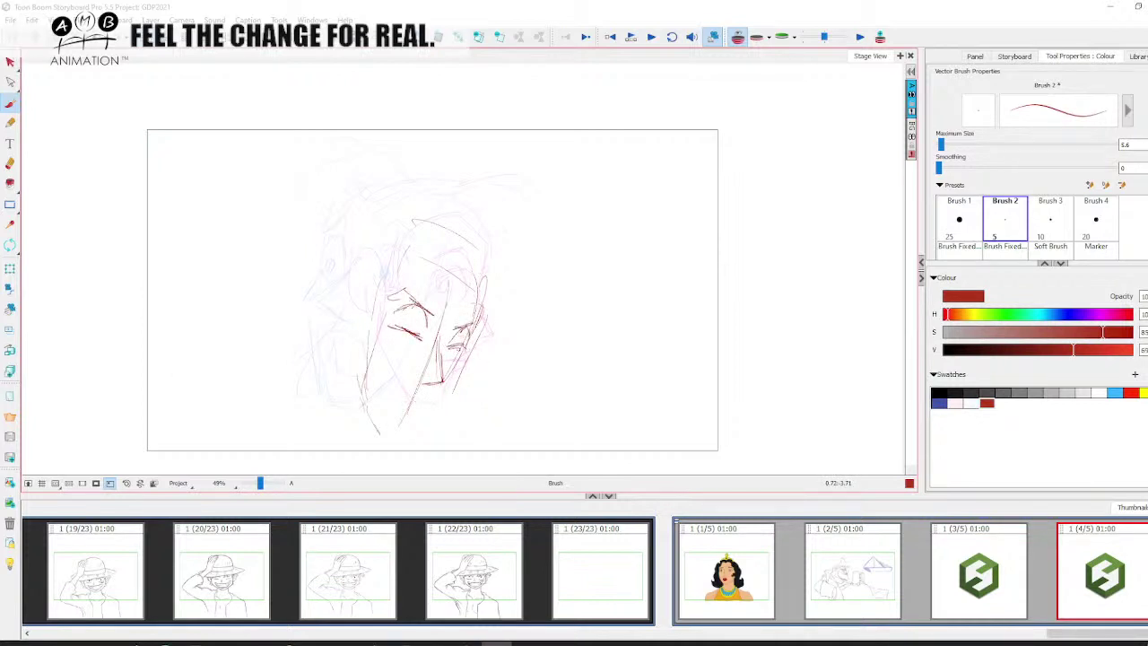
Strengthen the tilted head's far brow, far cheek contour and nose side.
key(comma)
key(period)
drag(480, 288, 484, 308)
drag(465, 353, 436, 394)
mouse_move(455, 303)
mouse_down()
mouse_move(439, 344)
mouse_move(448, 331)
mouse_move(450, 381)
mouse_up()
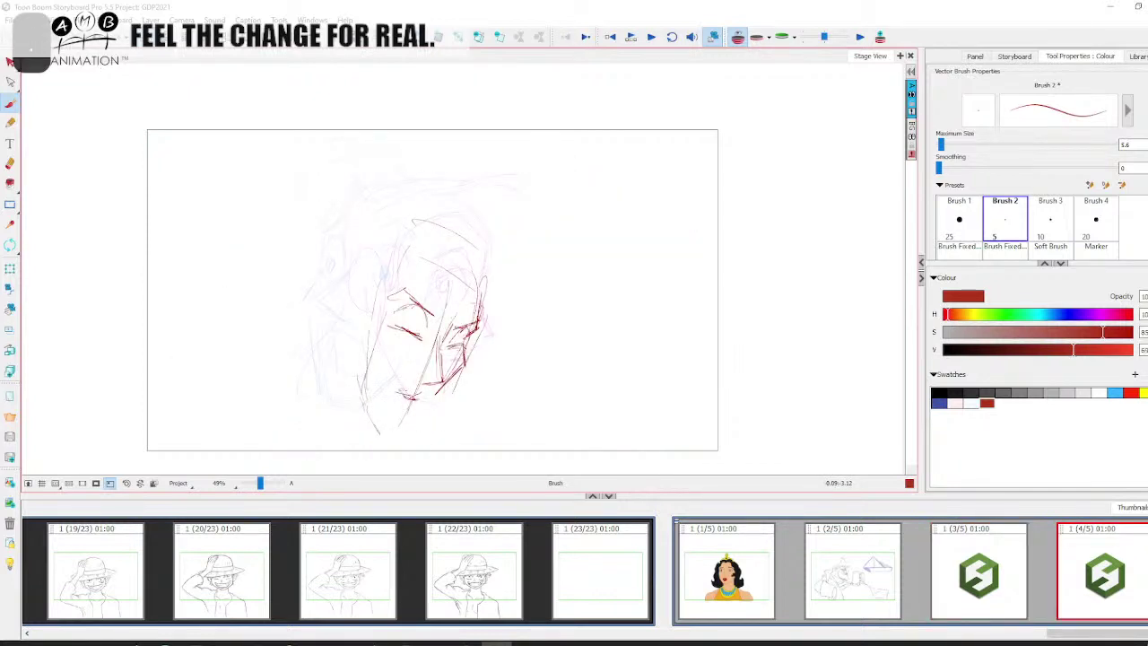
Add the frowning mouth, jaw and chin to the tilted head, turn off onion skin, and draw its ear and hair.
drag(389, 384, 421, 402)
drag(374, 393, 402, 389)
mouse_move(369, 328)
mouse_down()
mouse_move(353, 377)
mouse_move(377, 439)
mouse_move(404, 442)
mouse_up()
drag(436, 380, 398, 439)
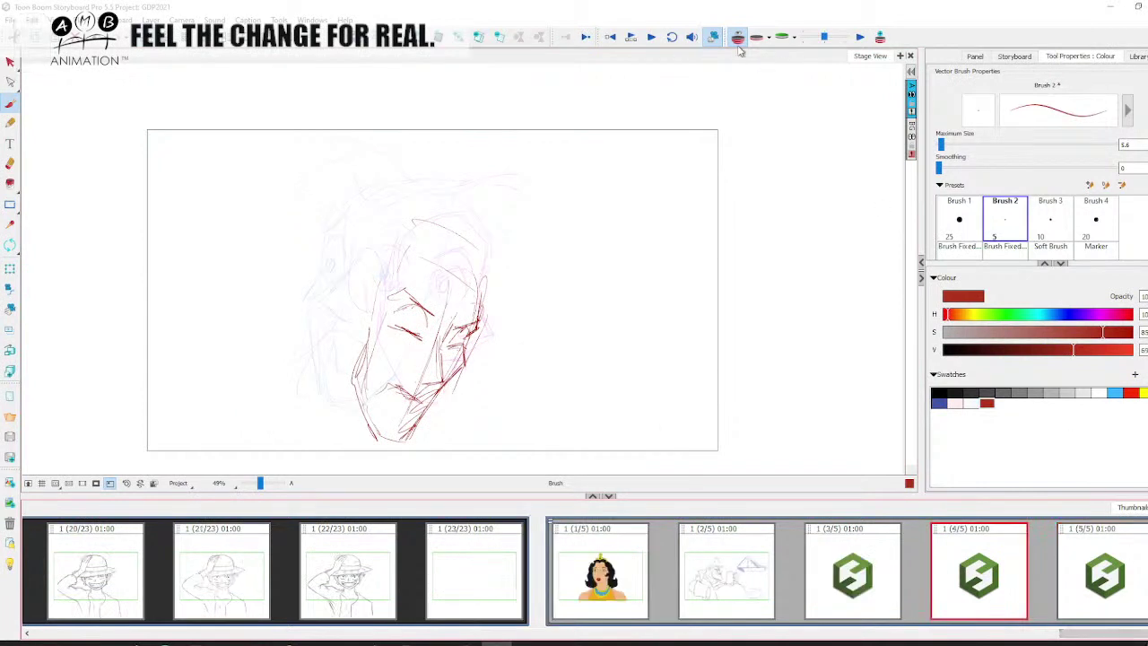
click(1094, 572)
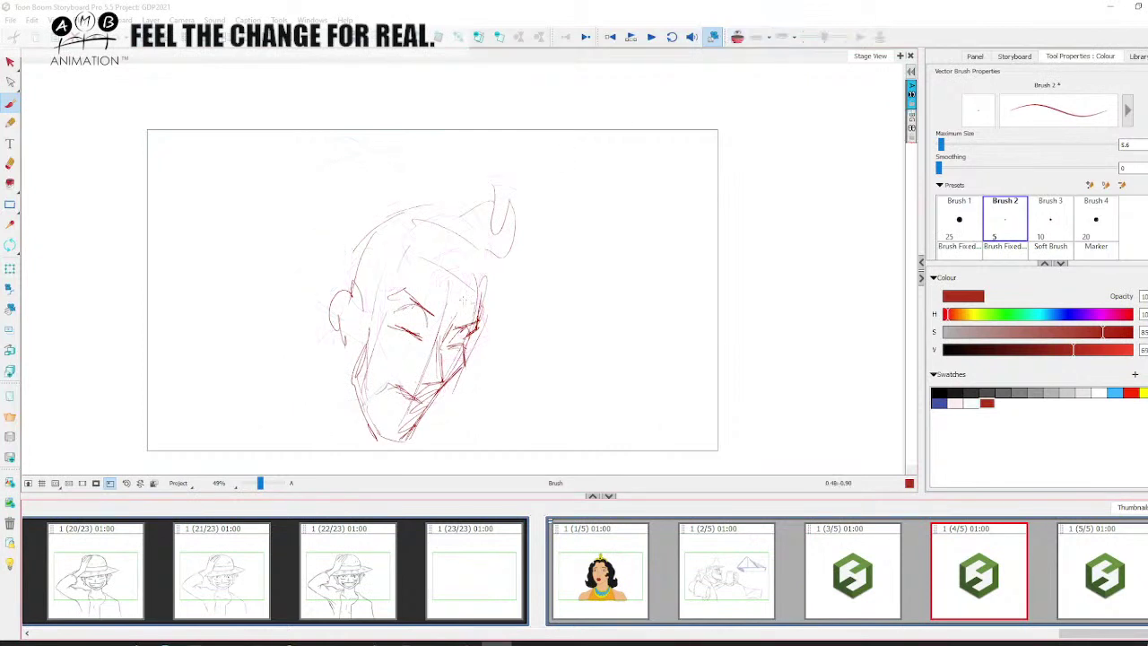
Trace the far side plane's edge on the tilted head and strengthen the profile head's front contour.
drag(467, 290, 395, 434)
click(879, 569)
mouse_move(486, 249)
mouse_down()
mouse_move(480, 302)
mouse_move(436, 398)
mouse_up()
Hatch the far side plane of the tilted head from brow to chin, undoing the extra strokes across the face and chin.
click(980, 569)
drag(470, 296, 452, 330)
mouse_move(472, 325)
mouse_down()
mouse_move(440, 346)
mouse_move(437, 363)
mouse_up()
drag(465, 346, 441, 383)
drag(457, 368, 414, 407)
drag(434, 391, 405, 428)
mouse_move(484, 278)
mouse_down()
mouse_move(399, 448)
mouse_move(412, 376)
mouse_up()
key(ctrl+z)
drag(362, 437, 399, 423)
key(ctrl+z)
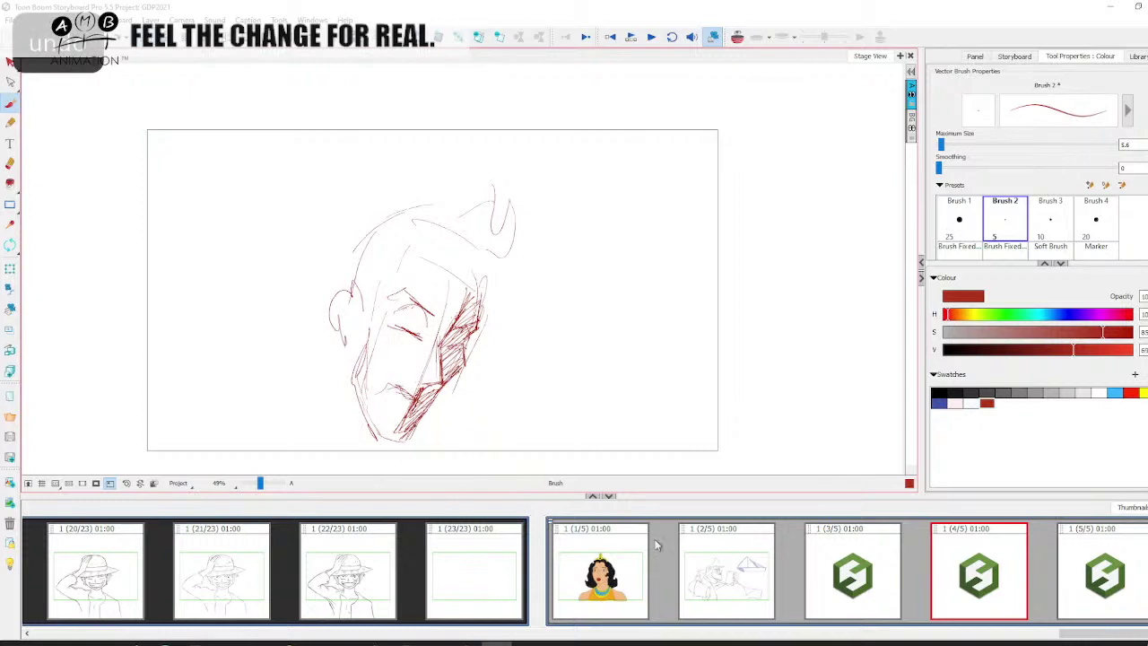
Flip between the profile, tilted and shouting head panels to compare how much of the far side plane shows.
click(856, 569)
click(1001, 574)
click(1089, 570)
click(856, 569)
click(995, 570)
click(1089, 569)
click(868, 576)
click(979, 570)
click(1066, 563)
Strengthen the shouting head's centre contour, far face edge, mouth, chin, jaw and ear.
mouse_move(364, 196)
mouse_down()
mouse_move(355, 259)
mouse_move(316, 301)
mouse_up()
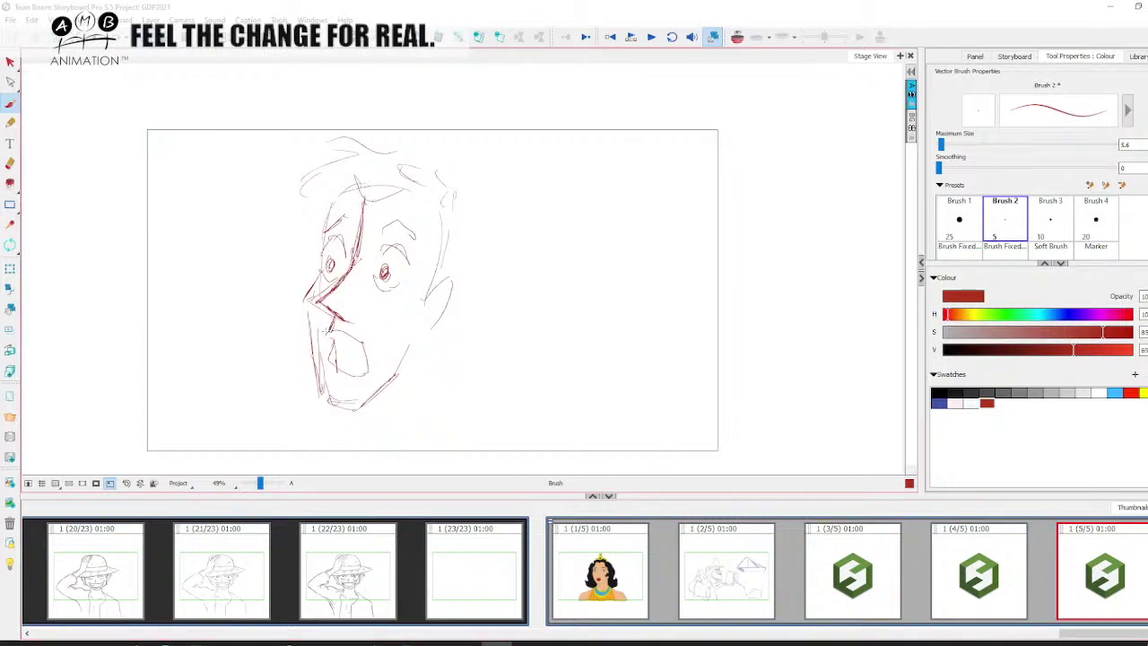
mouse_move(362, 340)
mouse_down()
mouse_move(365, 372)
mouse_move(334, 403)
mouse_up()
drag(322, 359, 328, 407)
drag(325, 403, 357, 415)
drag(359, 407, 394, 375)
drag(383, 387, 407, 342)
mouse_move(427, 298)
mouse_down()
mouse_move(449, 274)
mouse_move(414, 337)
mouse_up()
mouse_move(341, 193)
mouse_down()
mouse_move(324, 232)
mouse_move(325, 395)
mouse_up()
drag(314, 330, 326, 400)
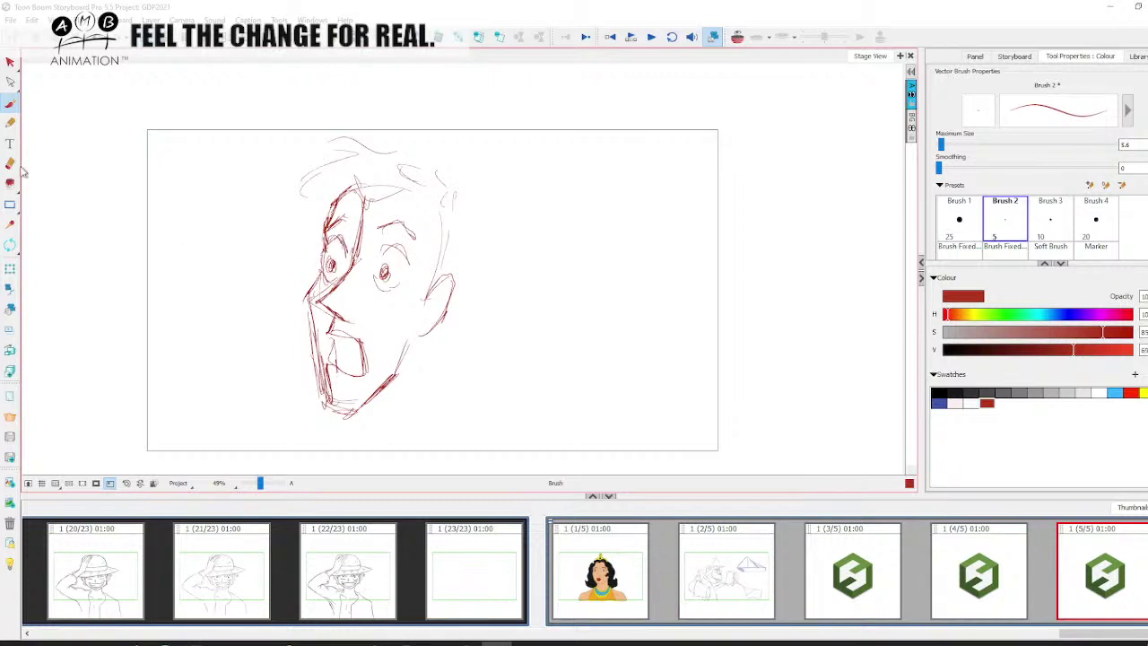
Erase and redraw the shouting head's pupils, and hatch the far side plane from forehead to chin.
key(alt+e)
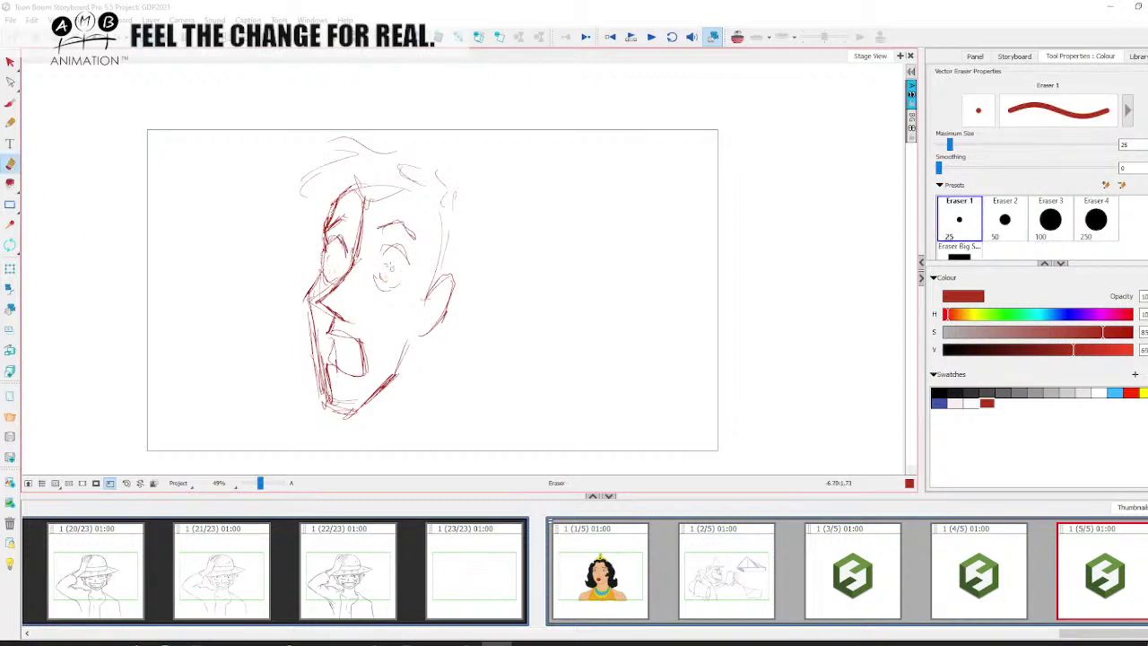
key(alt+b)
drag(334, 254, 330, 268)
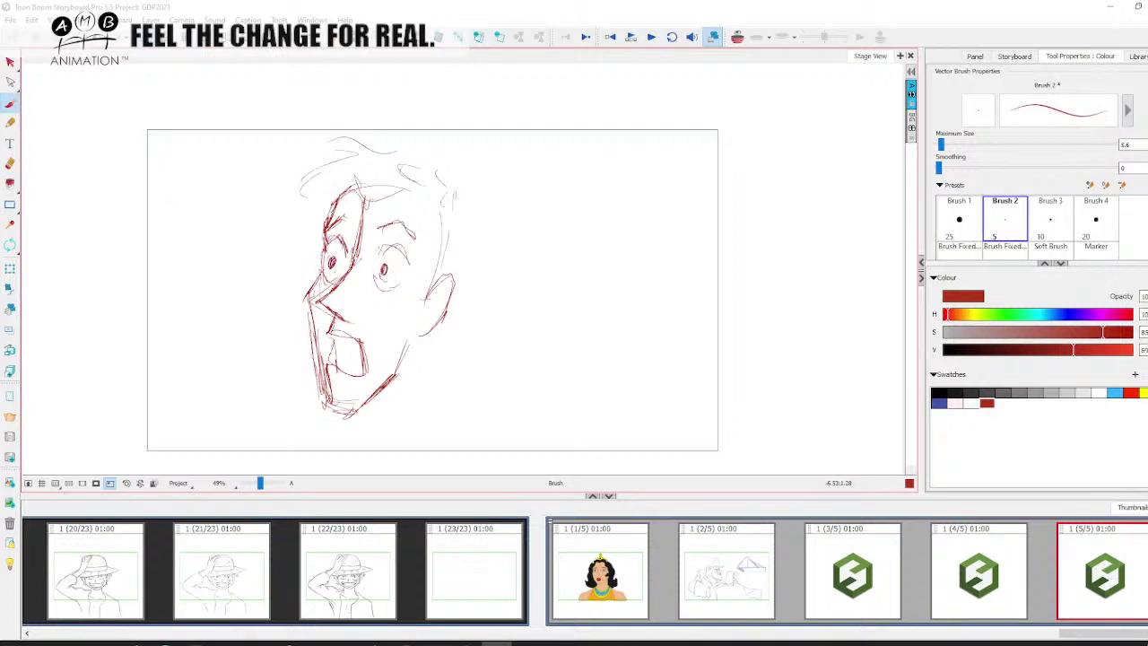
drag(313, 331, 322, 389)
mouse_move(355, 190)
mouse_down()
mouse_move(324, 235)
mouse_move(351, 264)
mouse_move(318, 296)
mouse_move(323, 360)
mouse_up()
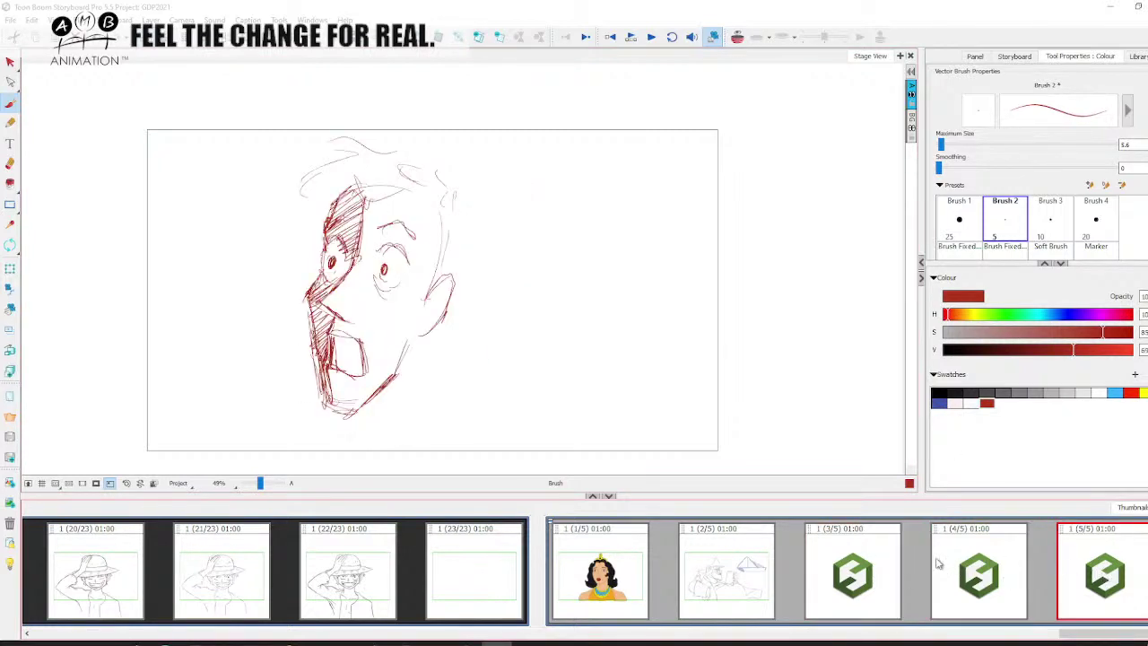
Try extra strokes over the shouting head's near side, mouth and jaw, compare with the other panels, and undo the strokes.
mouse_move(426, 187)
mouse_down()
mouse_move(348, 418)
mouse_move(333, 355)
mouse_move(378, 450)
mouse_up()
key(ctrl+z)
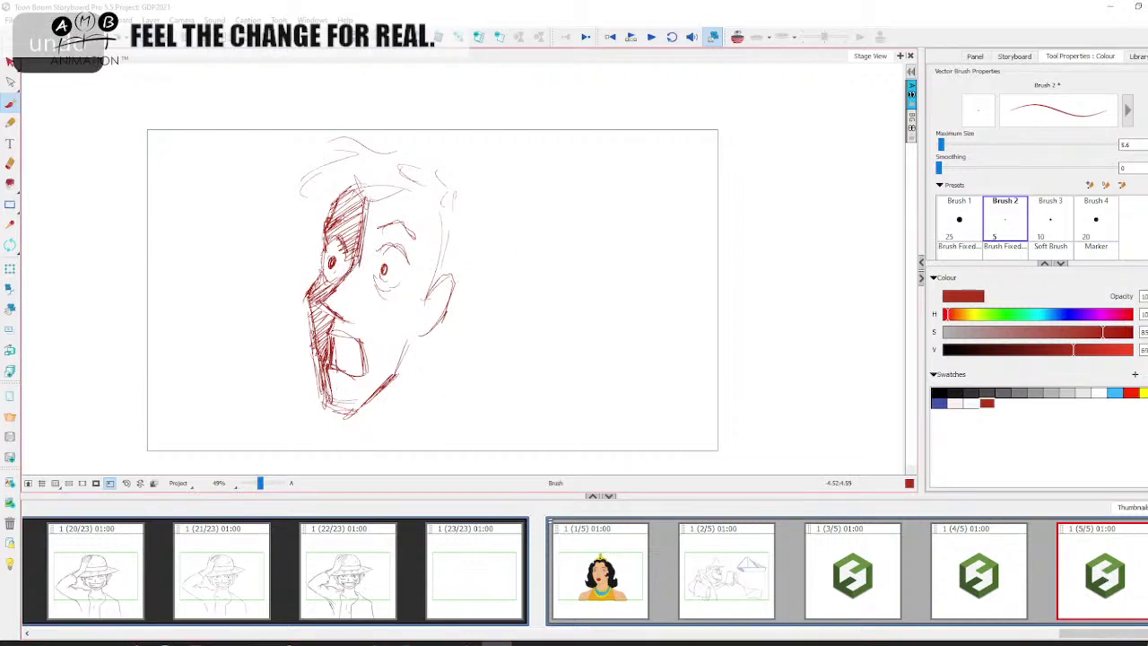
mouse_move(361, 337)
mouse_down()
mouse_move(323, 375)
mouse_move(357, 415)
mouse_up()
drag(423, 350, 394, 380)
drag(439, 325, 400, 373)
key(ctrl+z)
click(897, 579)
click(984, 581)
click(1103, 574)
mouse_move(233, 294)
mouse_down()
mouse_move(293, 267)
mouse_move(314, 294)
mouse_up()
key(ctrl+z)
key(ctrl+z)
Flip repeatedly through the three character head panels to examine how the hatched far side plane turns out of view.
click(1004, 579)
click(1109, 564)
click(977, 566)
click(1080, 563)
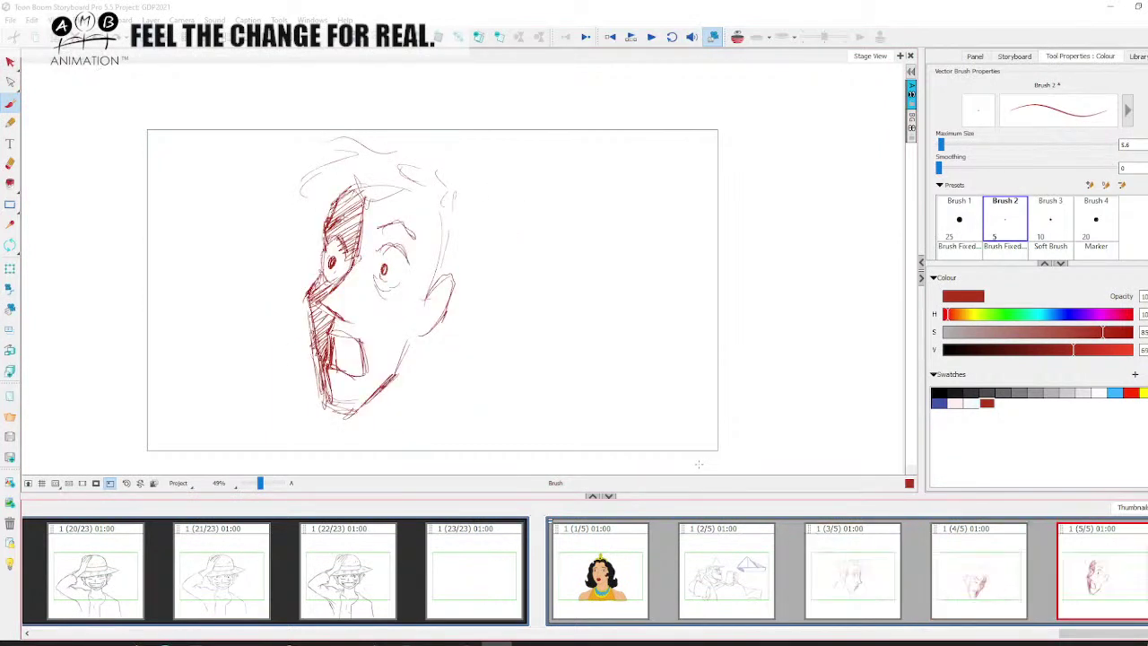
click(852, 559)
click(982, 561)
click(1089, 570)
click(871, 570)
click(1098, 572)
click(867, 581)
click(977, 565)
click(1073, 563)
Delete the three character head panels and switch to the browser showing the "Amb 360 head rotation #1" video.
click(872, 572)
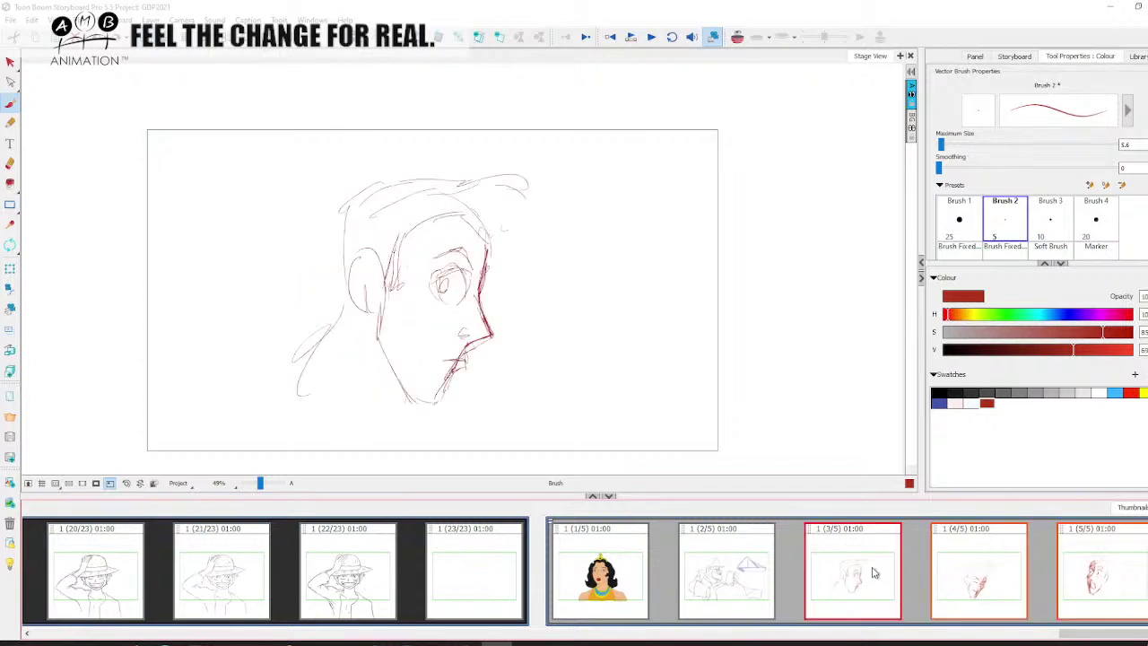
key(Delete)
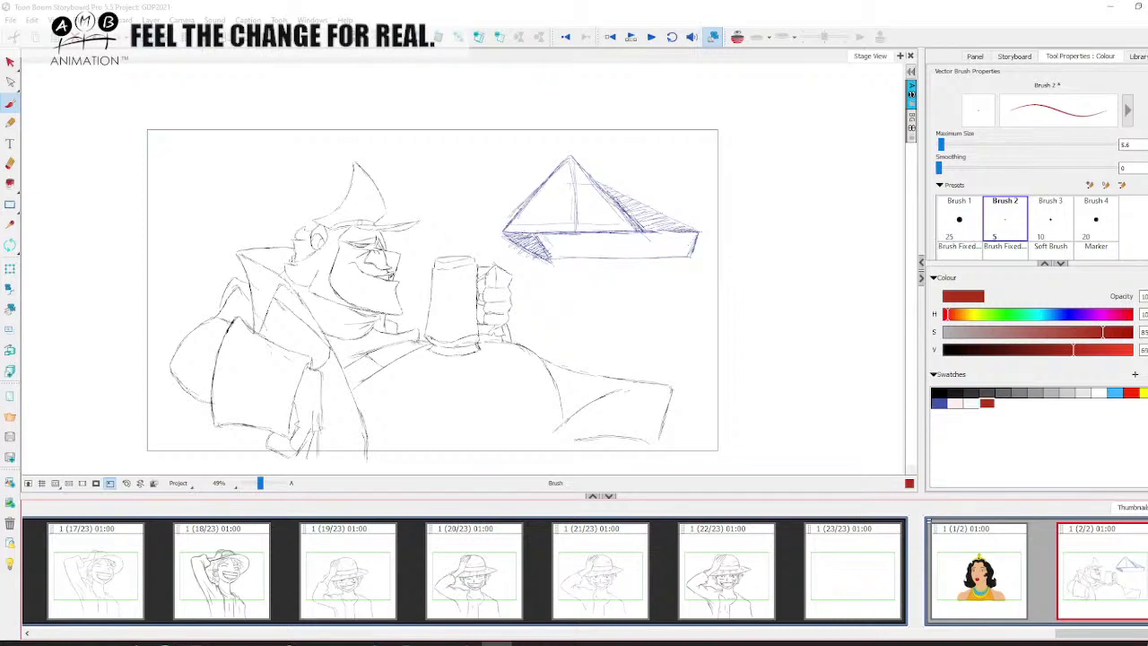
click(1109, 8)
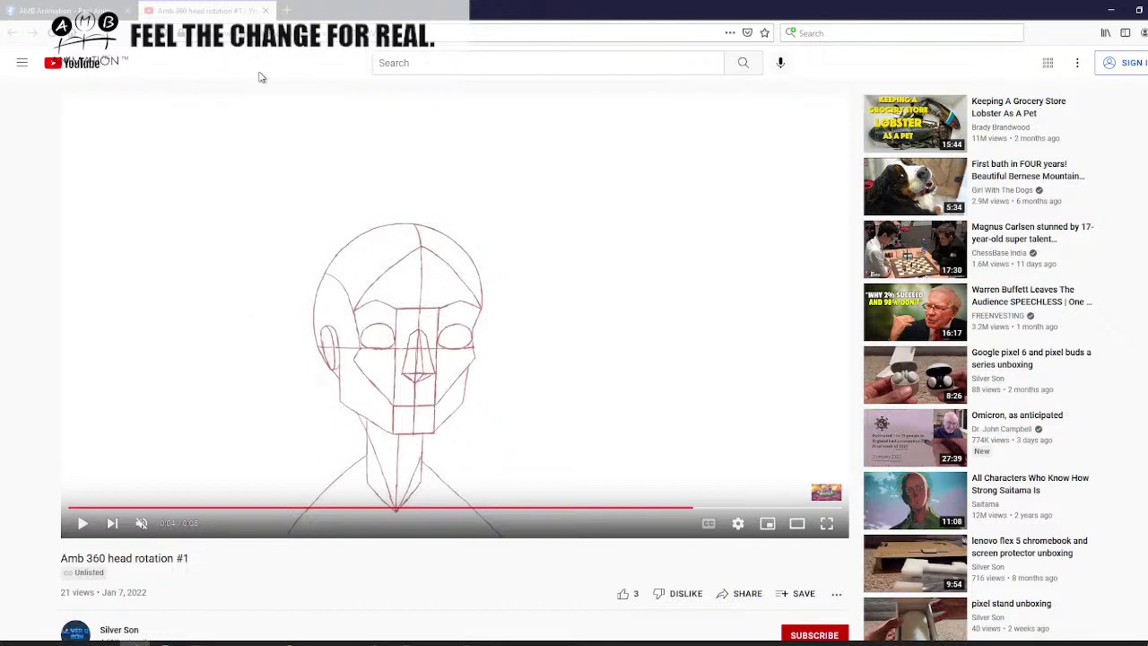
Step frame by frame through the head's turn from front view towards the side to examine the face planes.
key(period)
key(comma)
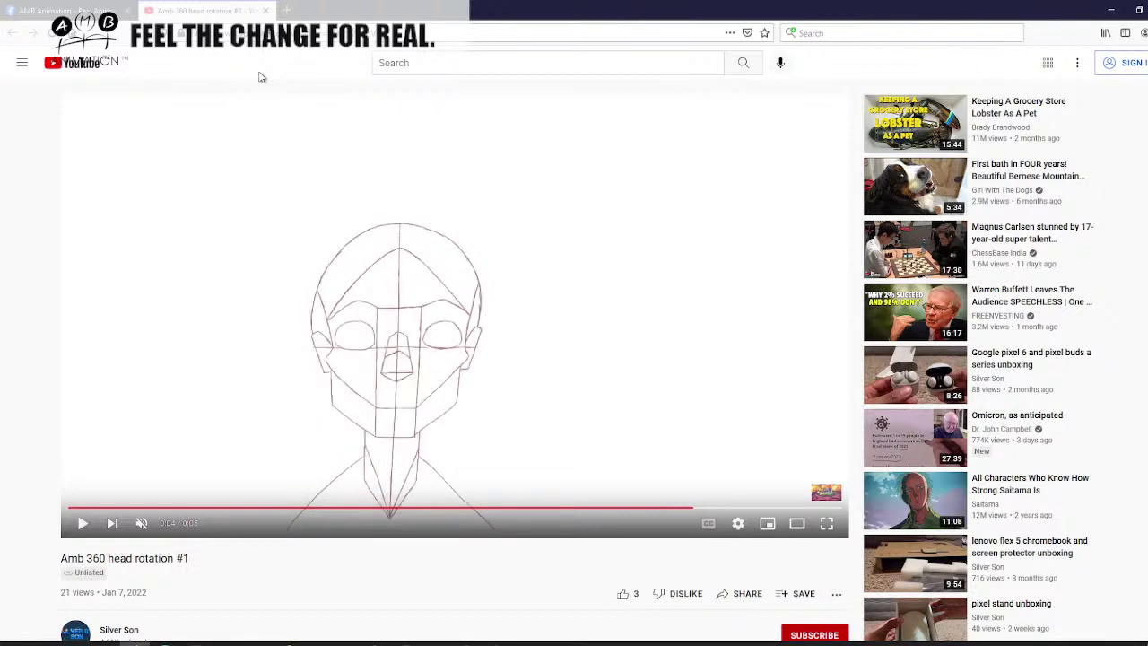
key(period)
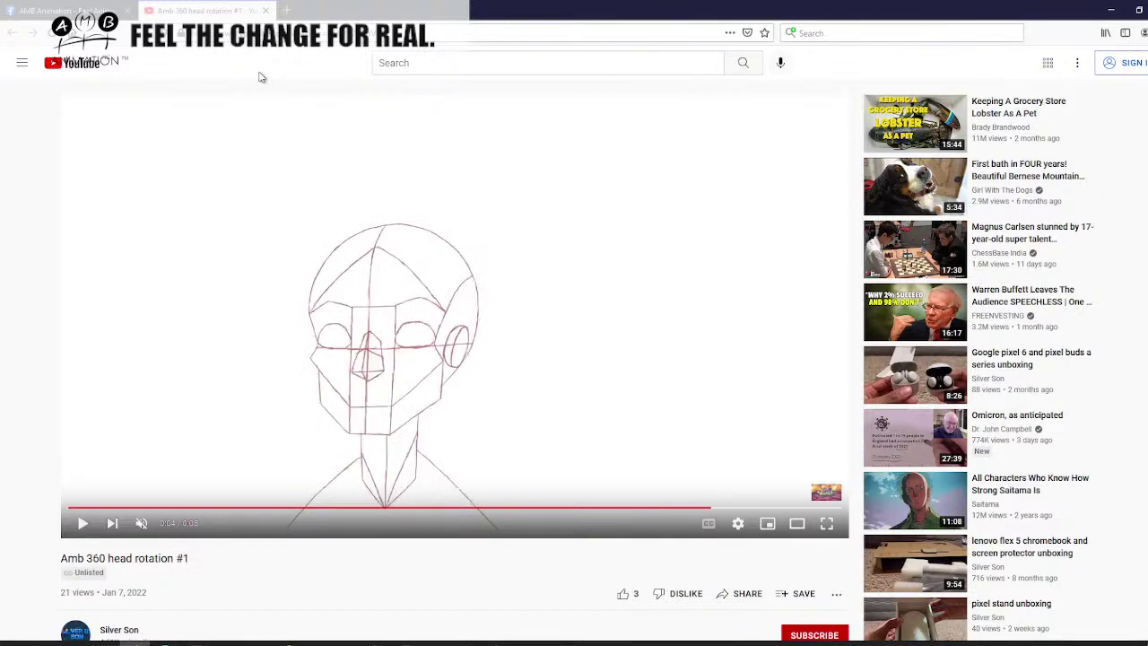
key(period)
key(period)
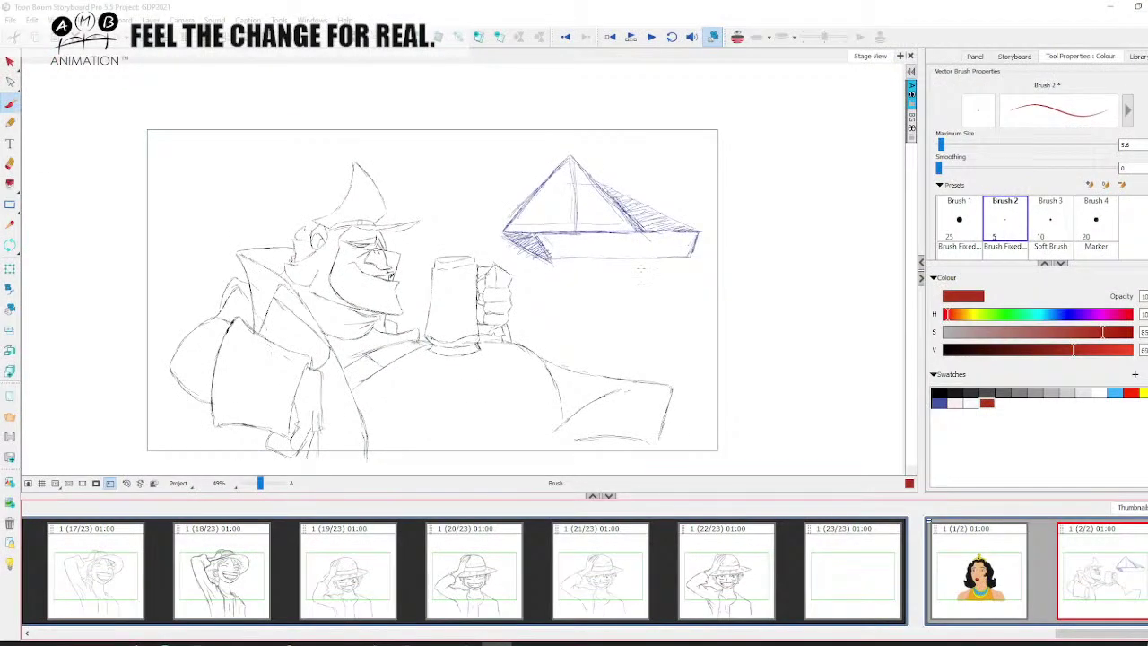
In Storyboard Pro, try a red question mark beside the boat sketch, delete it, and return to the browser video.
mouse_move(758, 258)
mouse_down()
mouse_move(780, 282)
mouse_move(768, 339)
mouse_up()
key(alt+v)
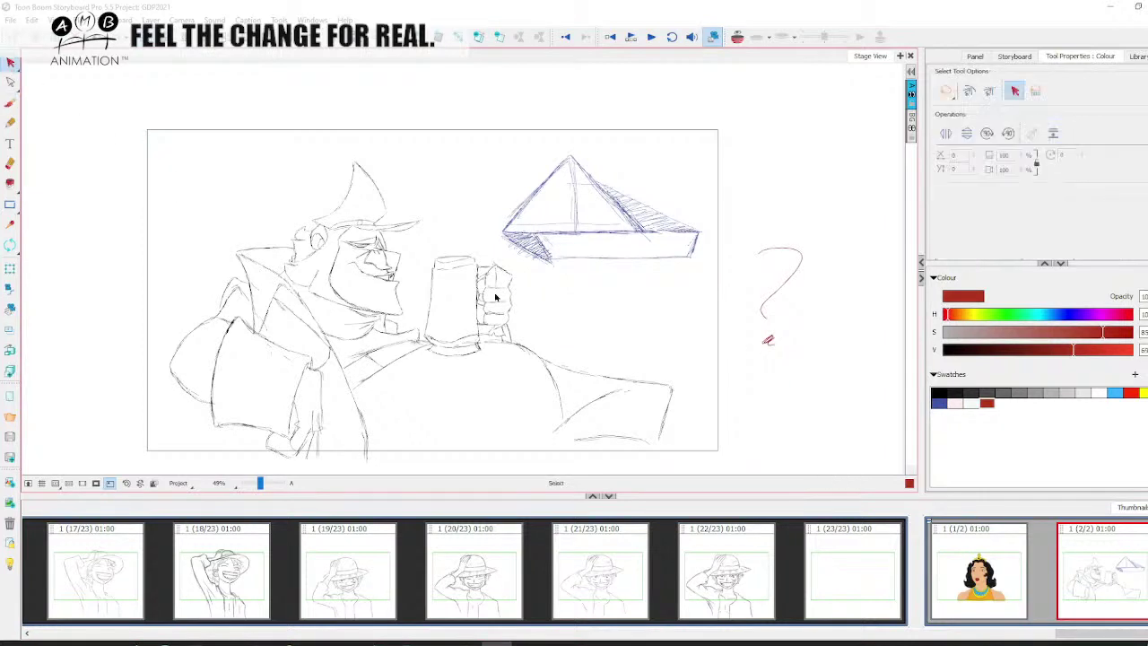
click(764, 305)
key(Delete)
click(1110, 6)
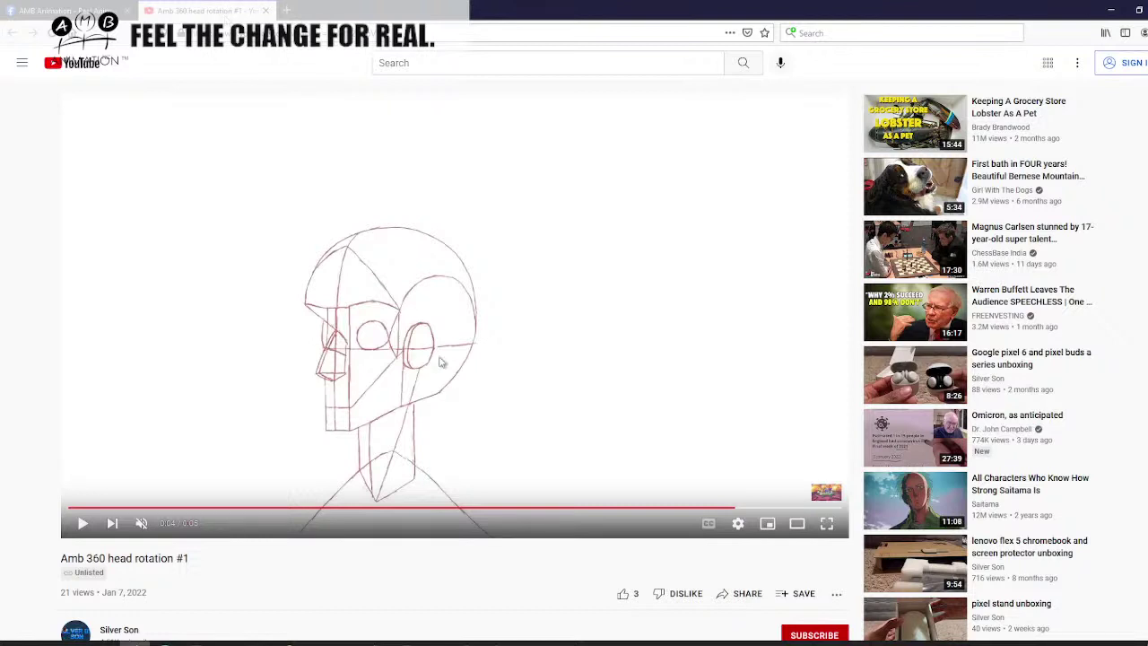
Step through the remaining head rotation frames to the end of the video, and close its tab to return to the Facebook group post.
key(period)
key(period)
key(period)
key(period)
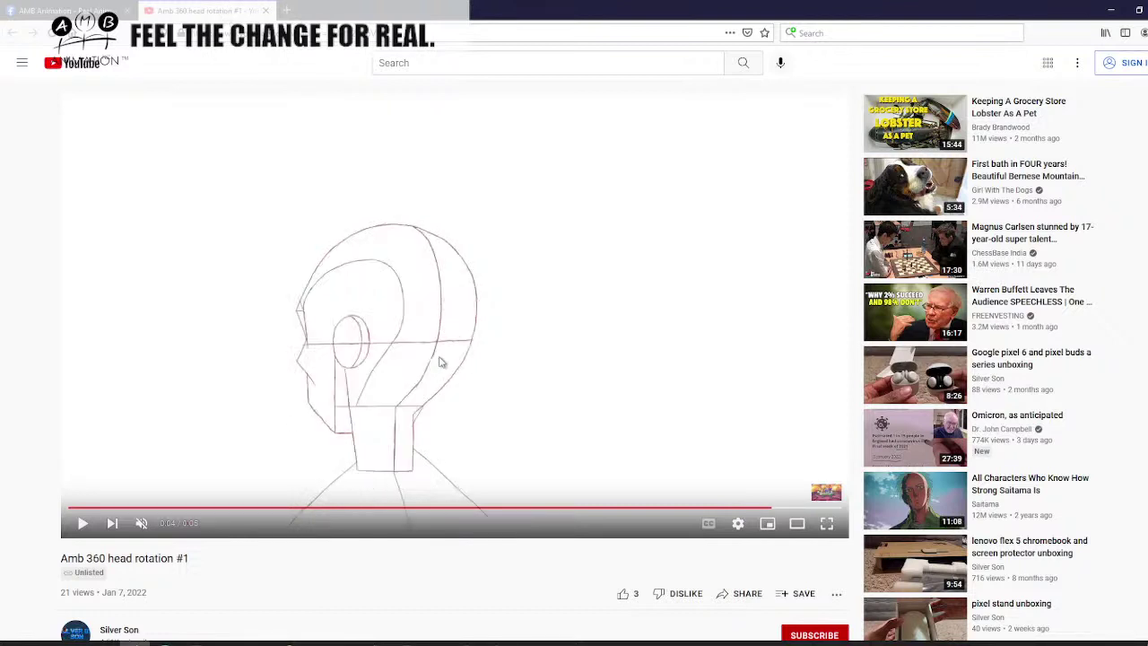
key(period)
key(period)
key(period)
key(period)
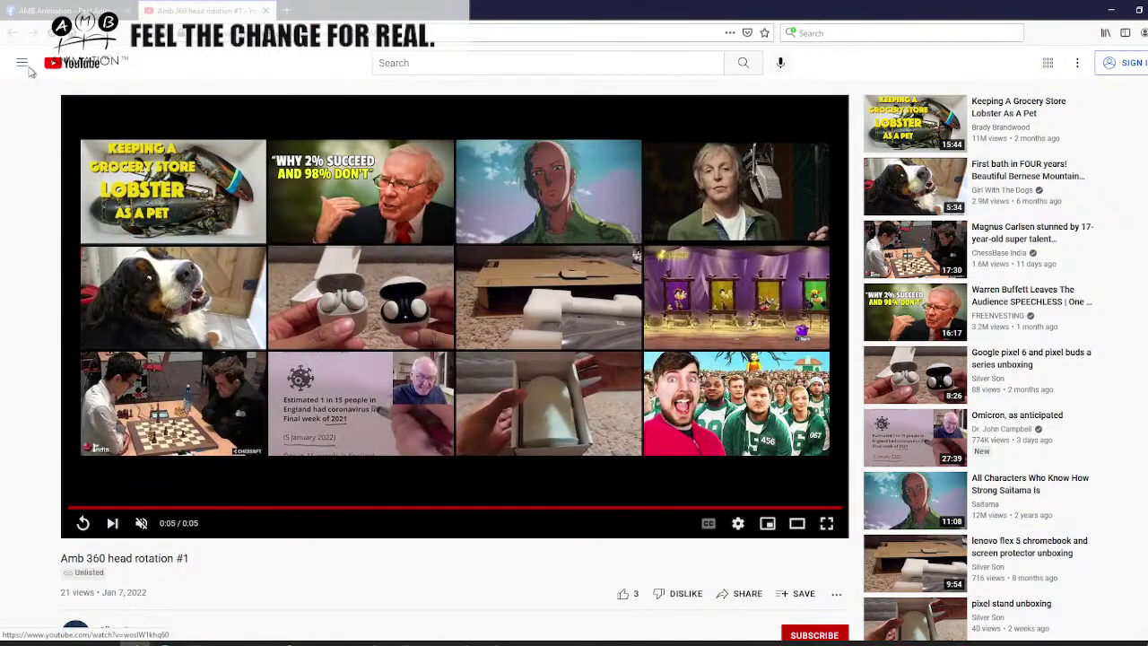
click(265, 11)
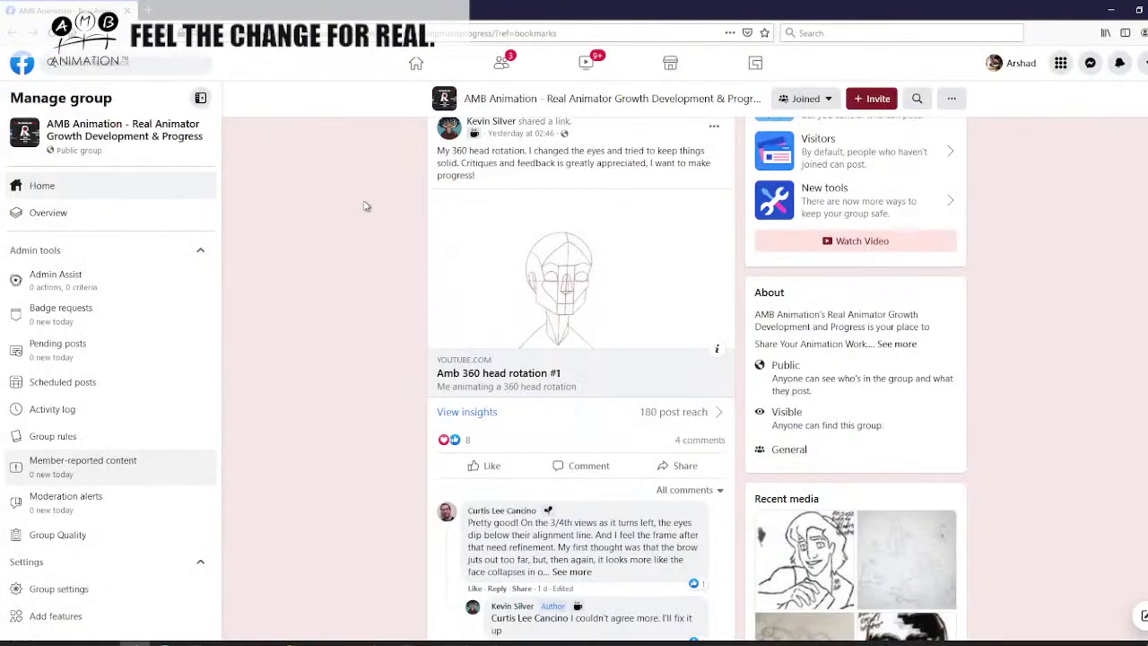